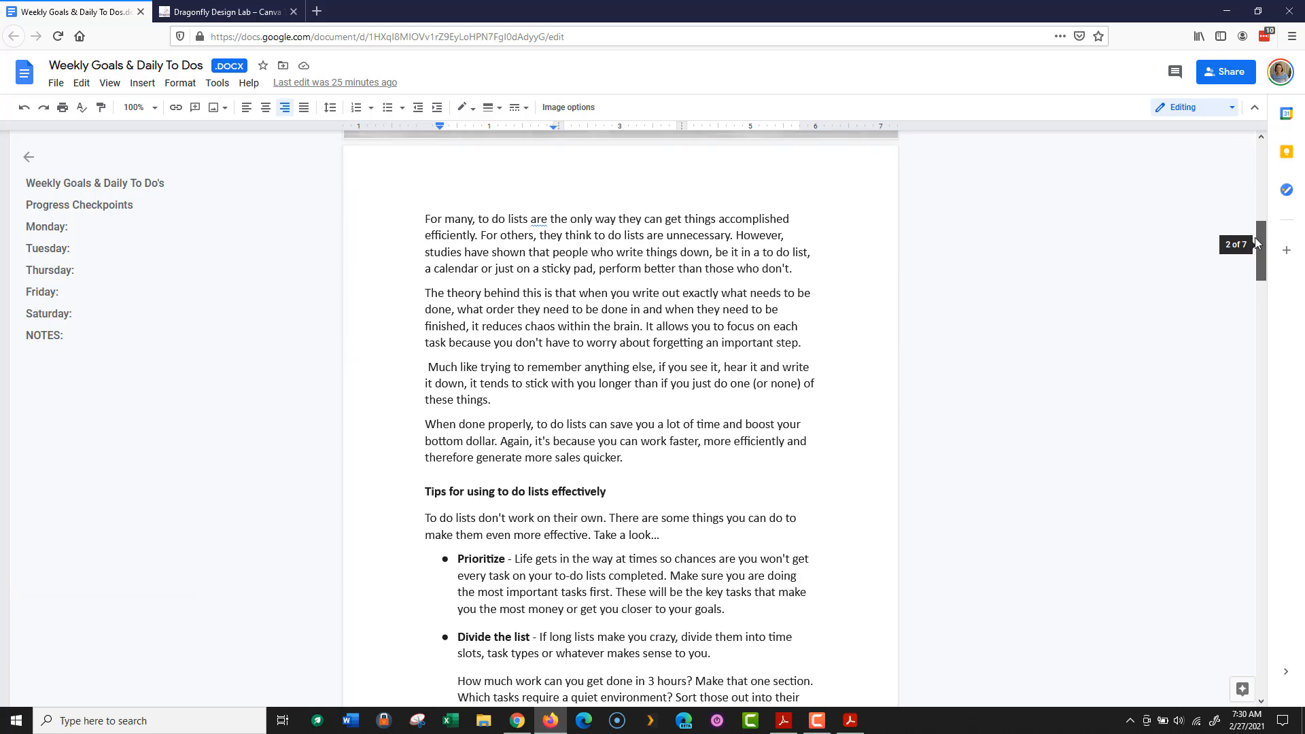
# Step: Look through the Weekly Goals & Daily To Dos document from the introduction to the weekly planner page
pyautogui.moveTo(424, 201); pyautogui.dragTo(646, 387)
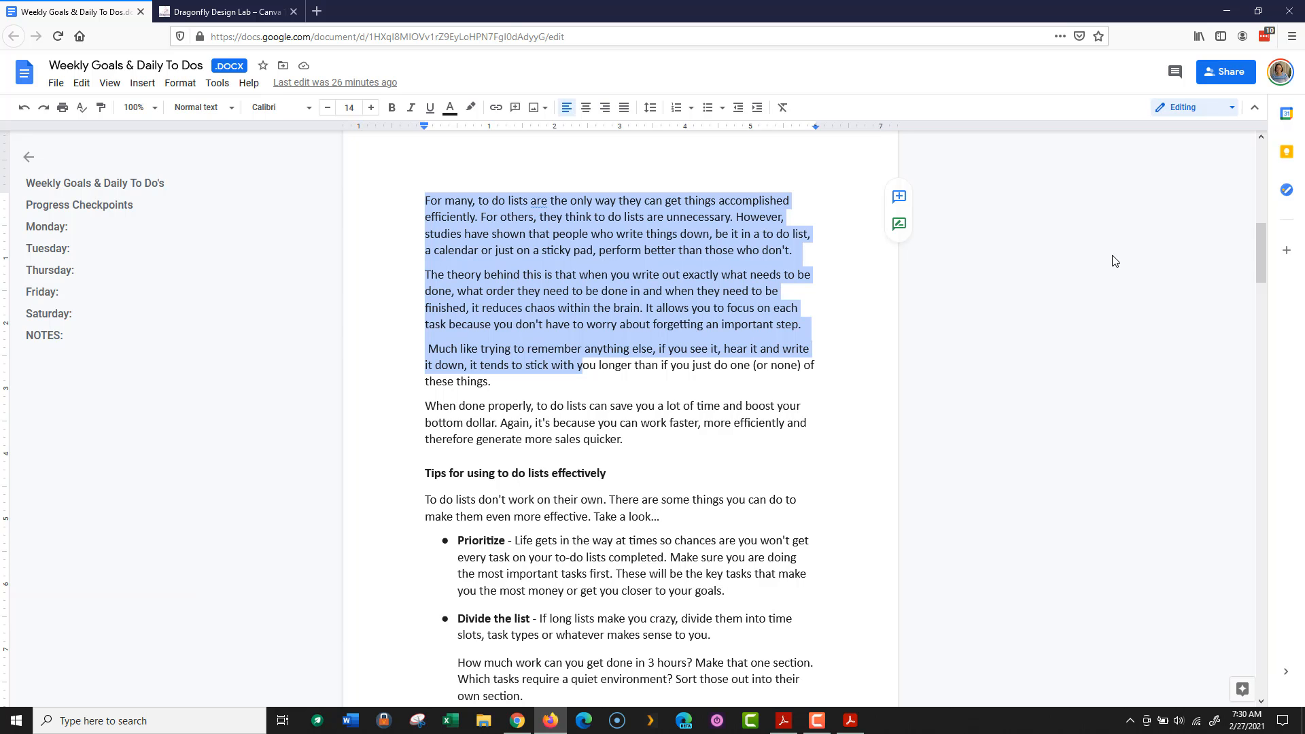
pyautogui.moveTo(1254, 253); pyautogui.dragTo(1235, 401)
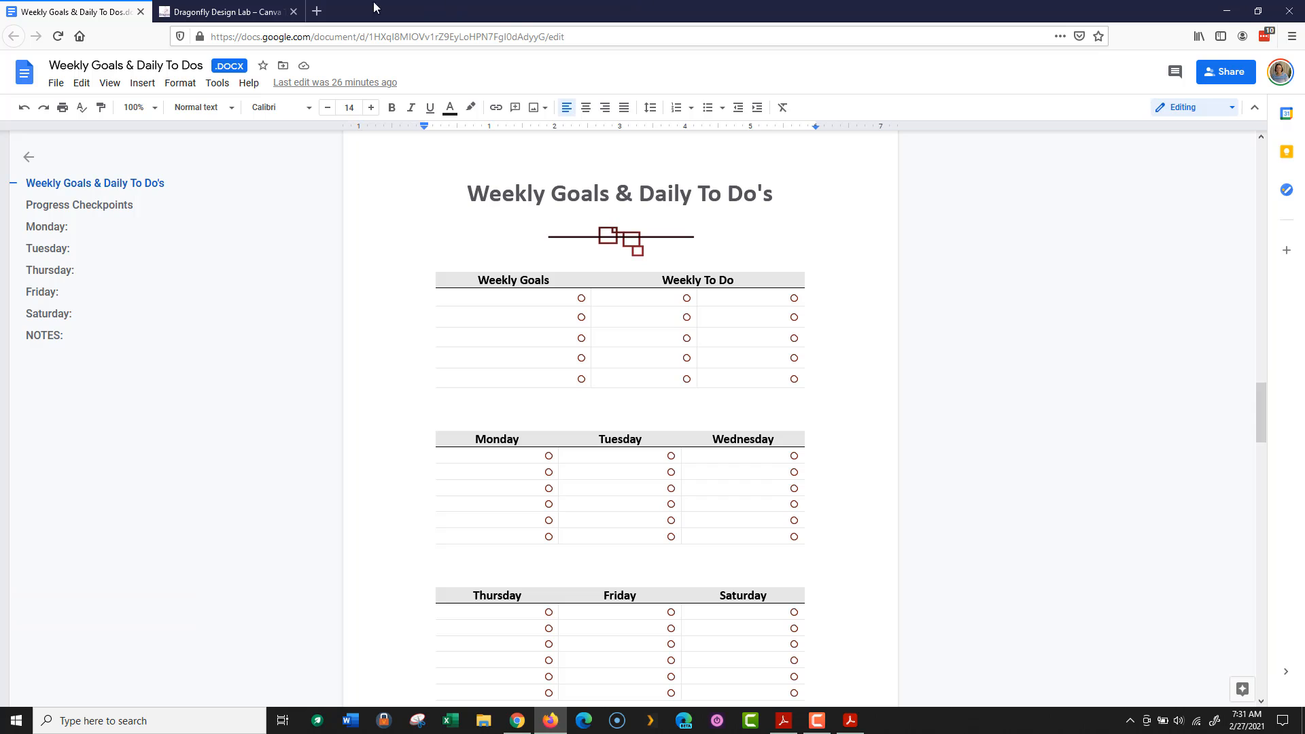
# Step: Open the Whimsical Paradise kit's product page on the Dragonfly Design Lab site and review the included templates
pyautogui.click(204, 12)
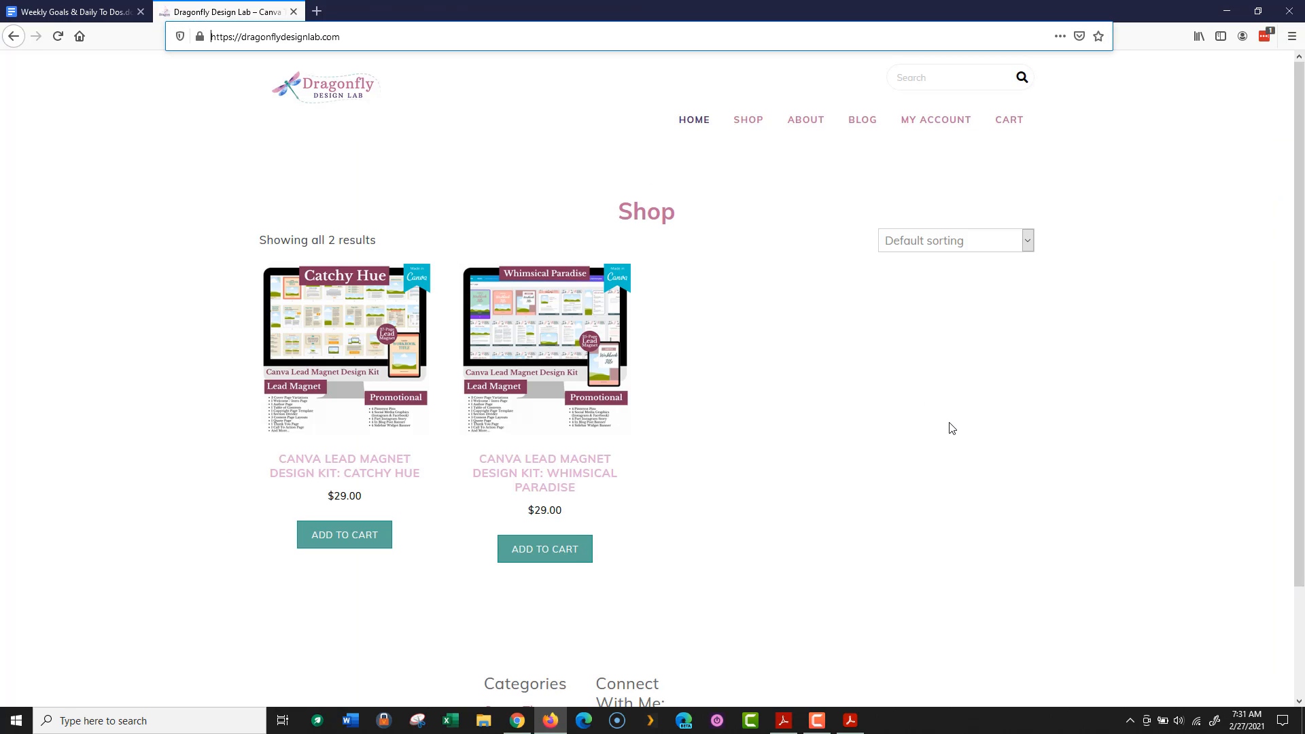
pyautogui.click(571, 479)
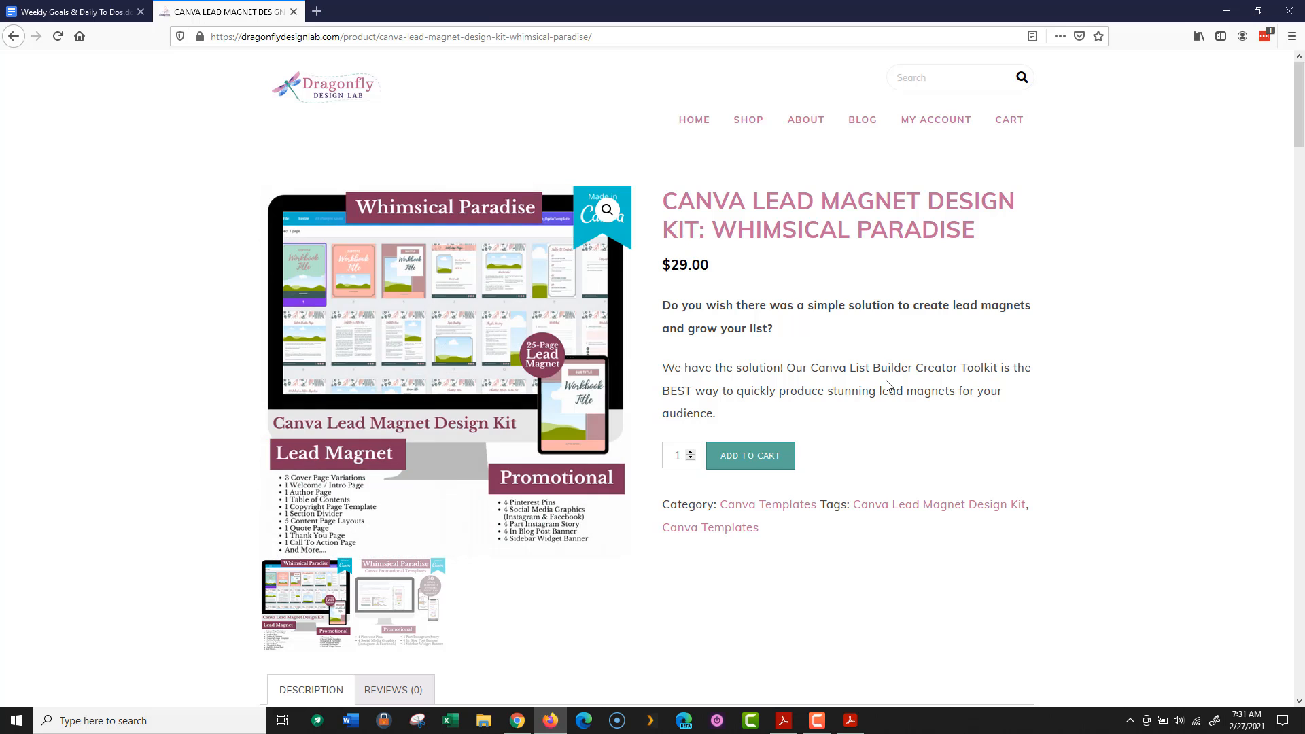
pyautogui.scroll(-1, 968, 374)
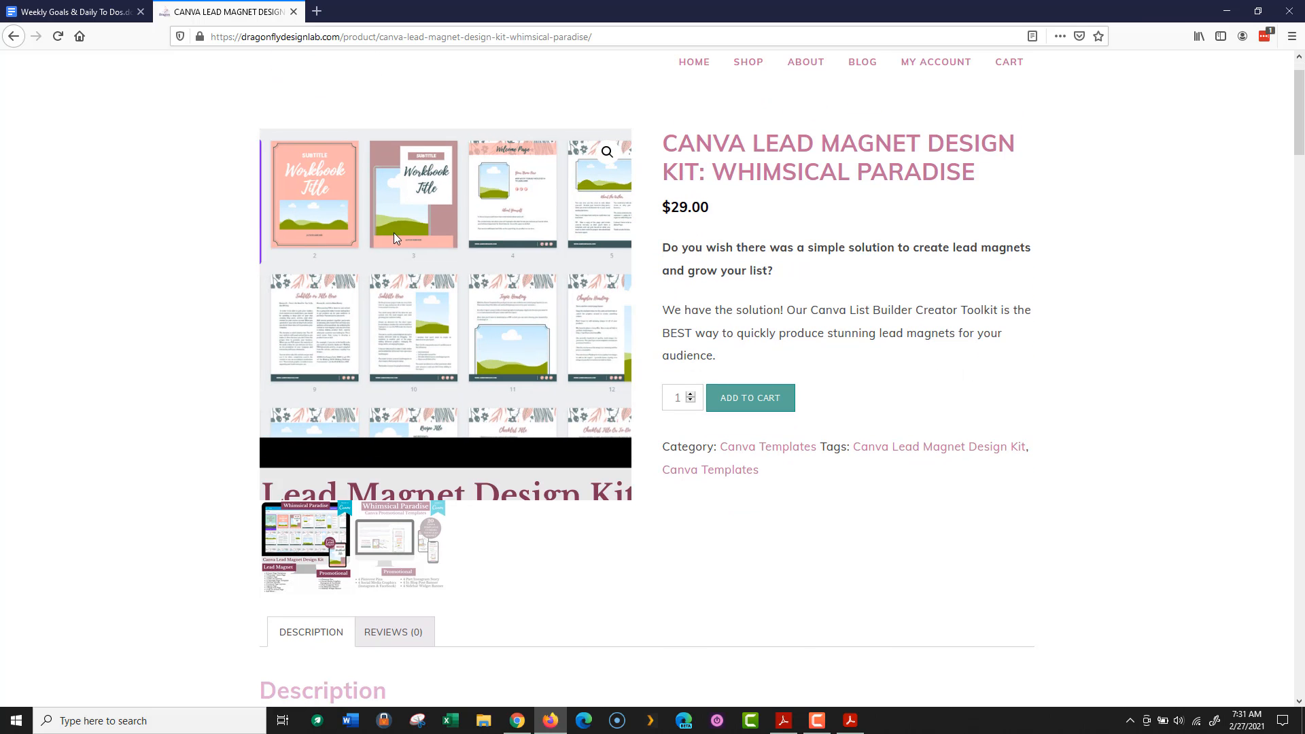
pyautogui.scroll(-10, 970, 378)
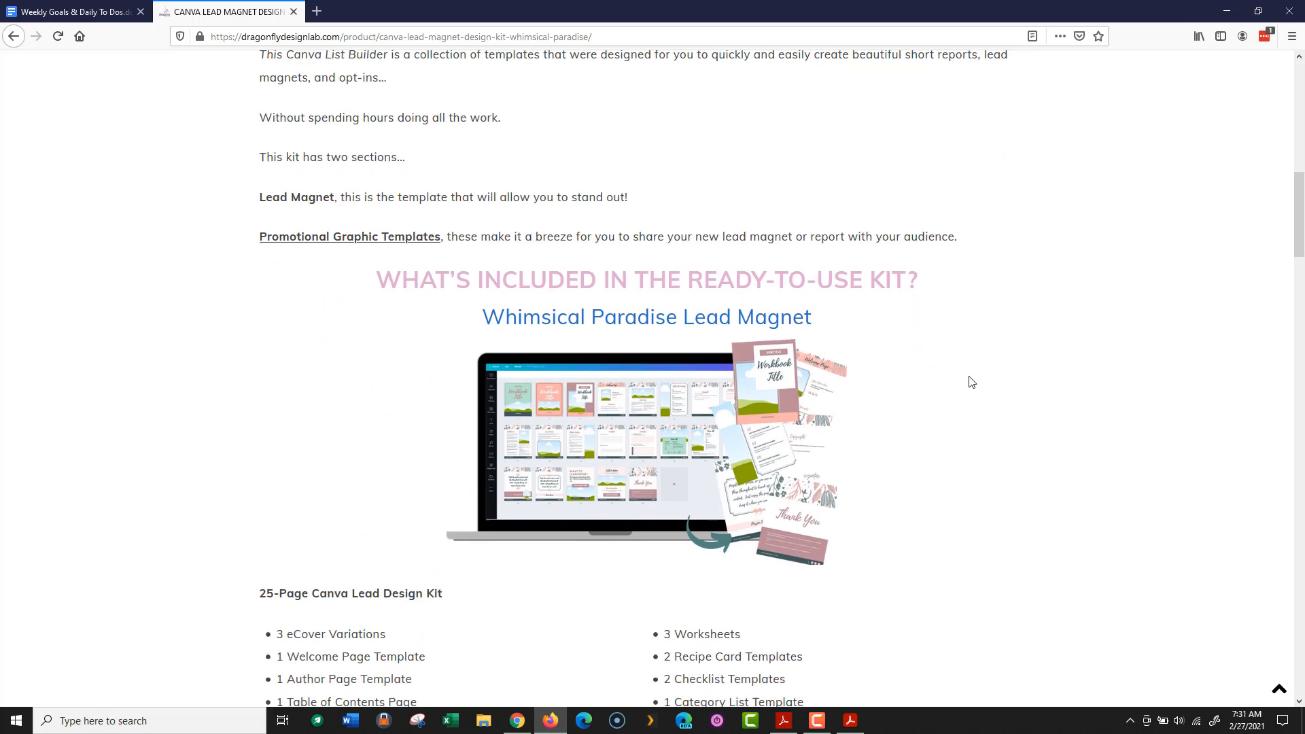
pyautogui.scroll(-10, 972, 382)
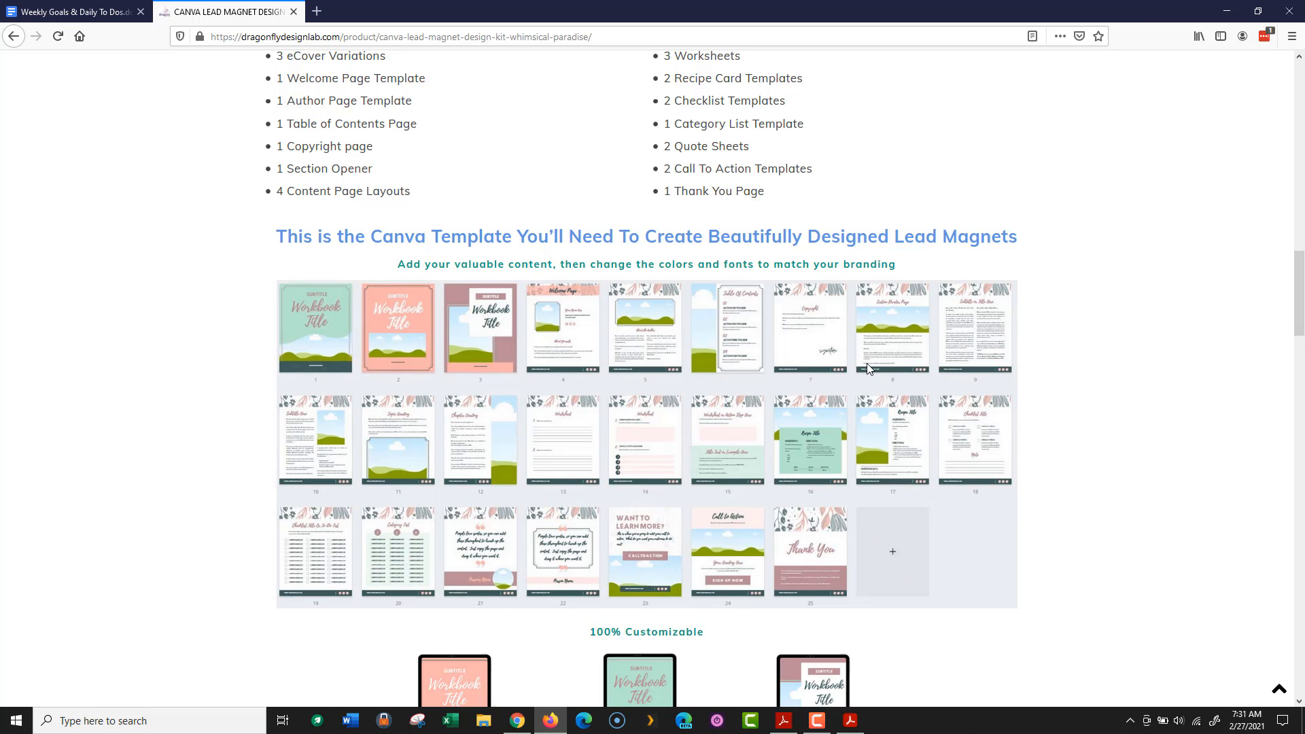
# Step: Switch to RoseBloomCanvaTemplate-DFDL.pdf in Adobe Acrobat Reader and read the usage instructions and template links
pyautogui.hotkey('alt', 'Tab')
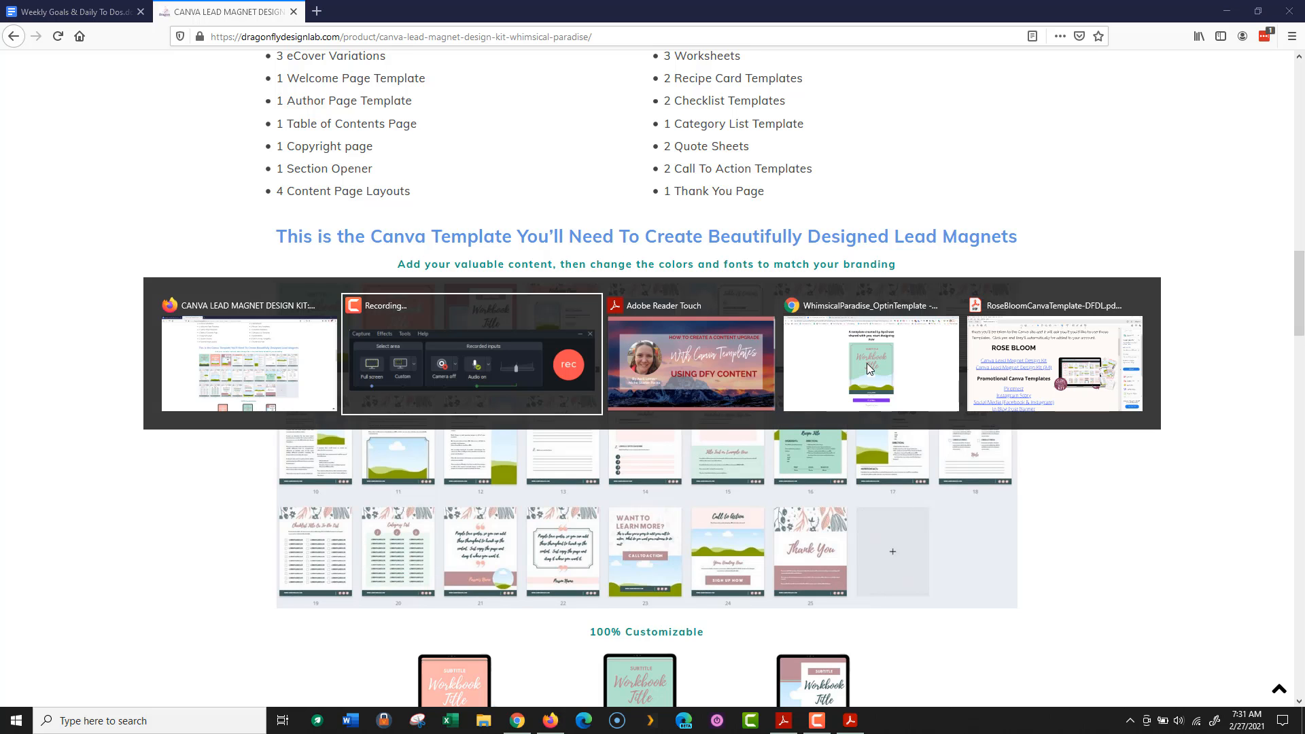
pyautogui.hotkey('alt', 'Tab')
pyautogui.hotkey('alt', 'Tab')
pyautogui.hotkey('alt', 'Tab')
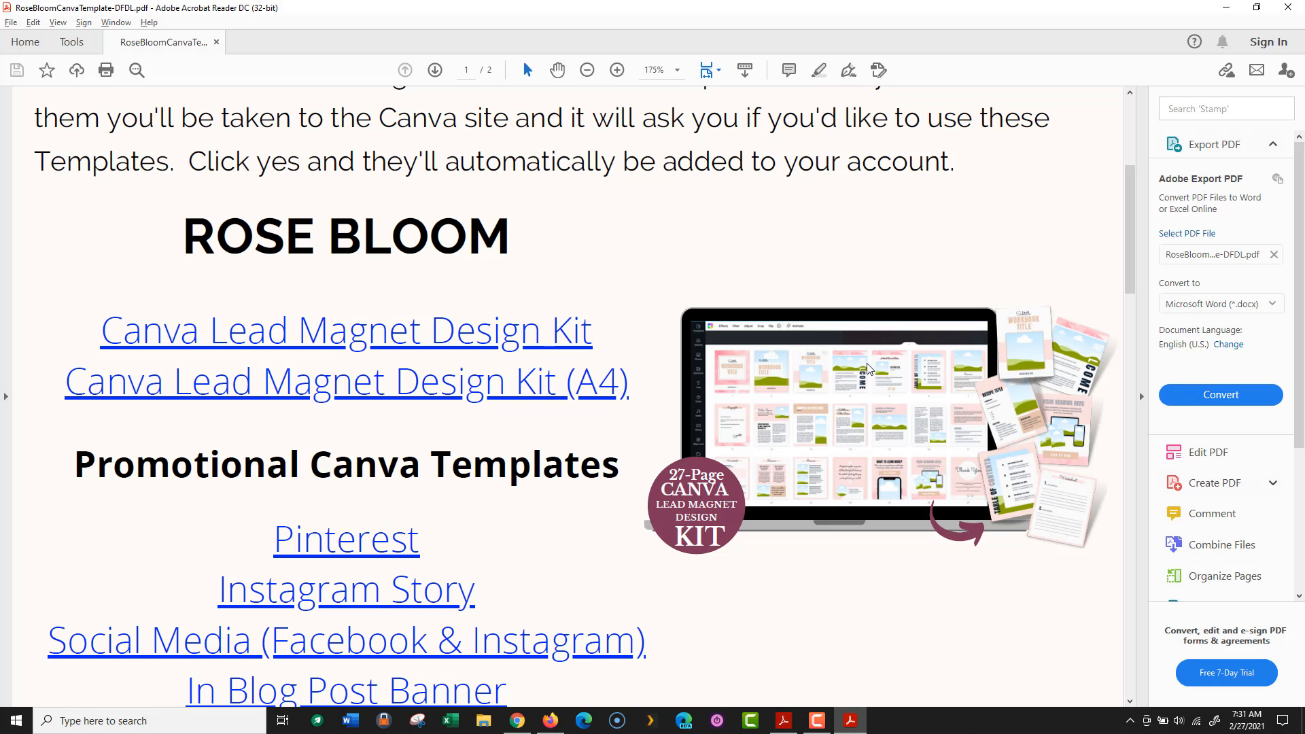
pyautogui.scroll(3, 905, 345)
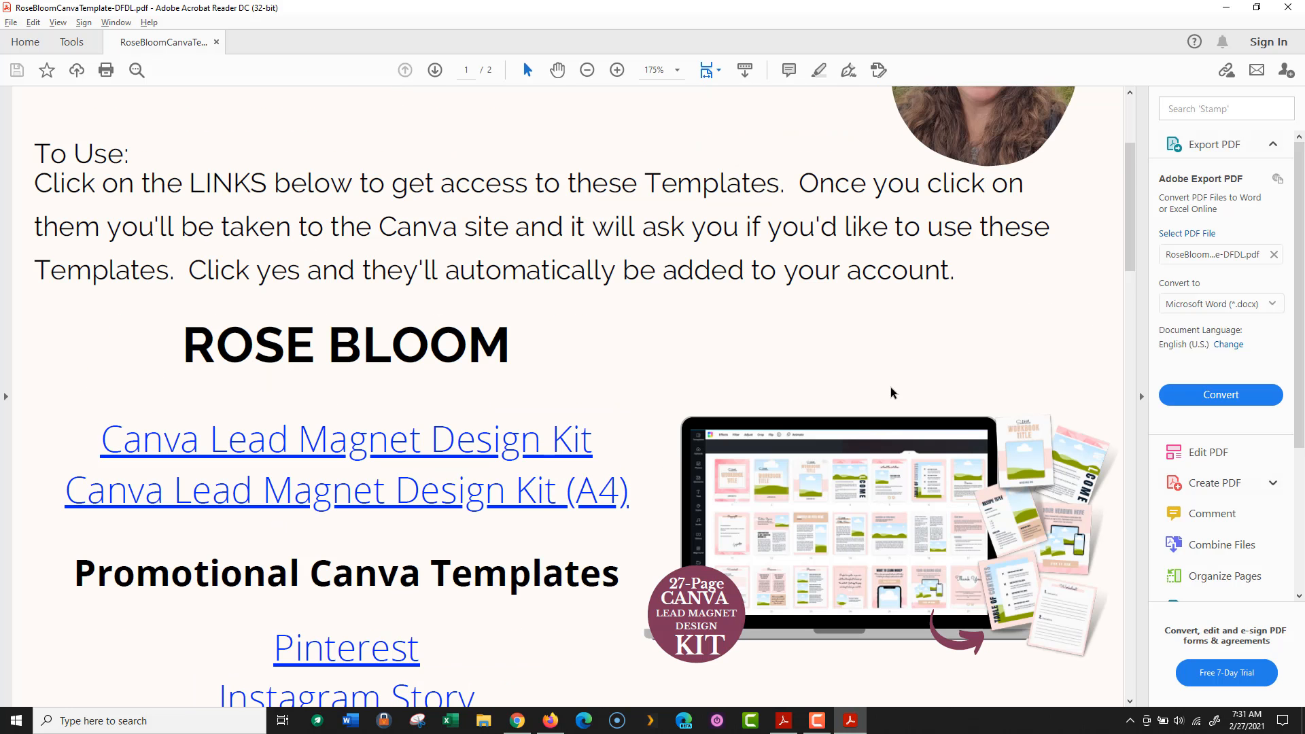
pyautogui.scroll(5, 891, 391)
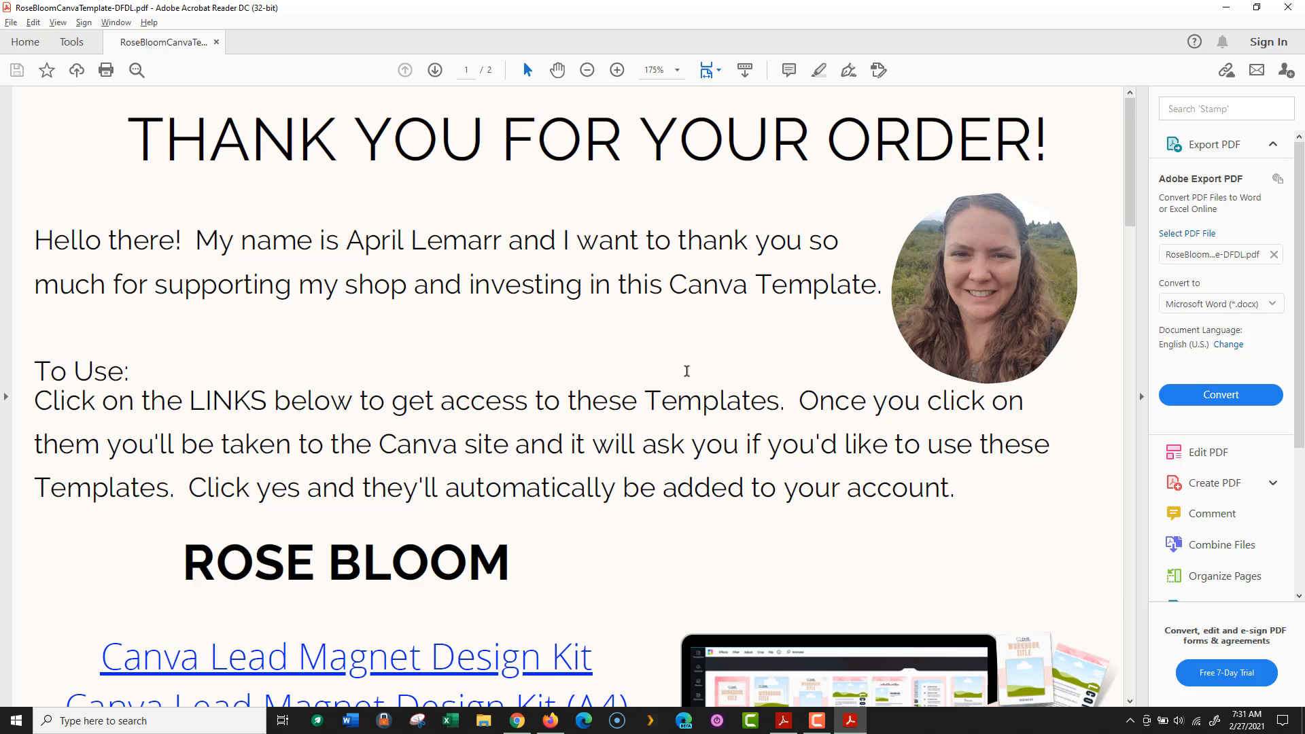
pyautogui.scroll(-3, 686, 370)
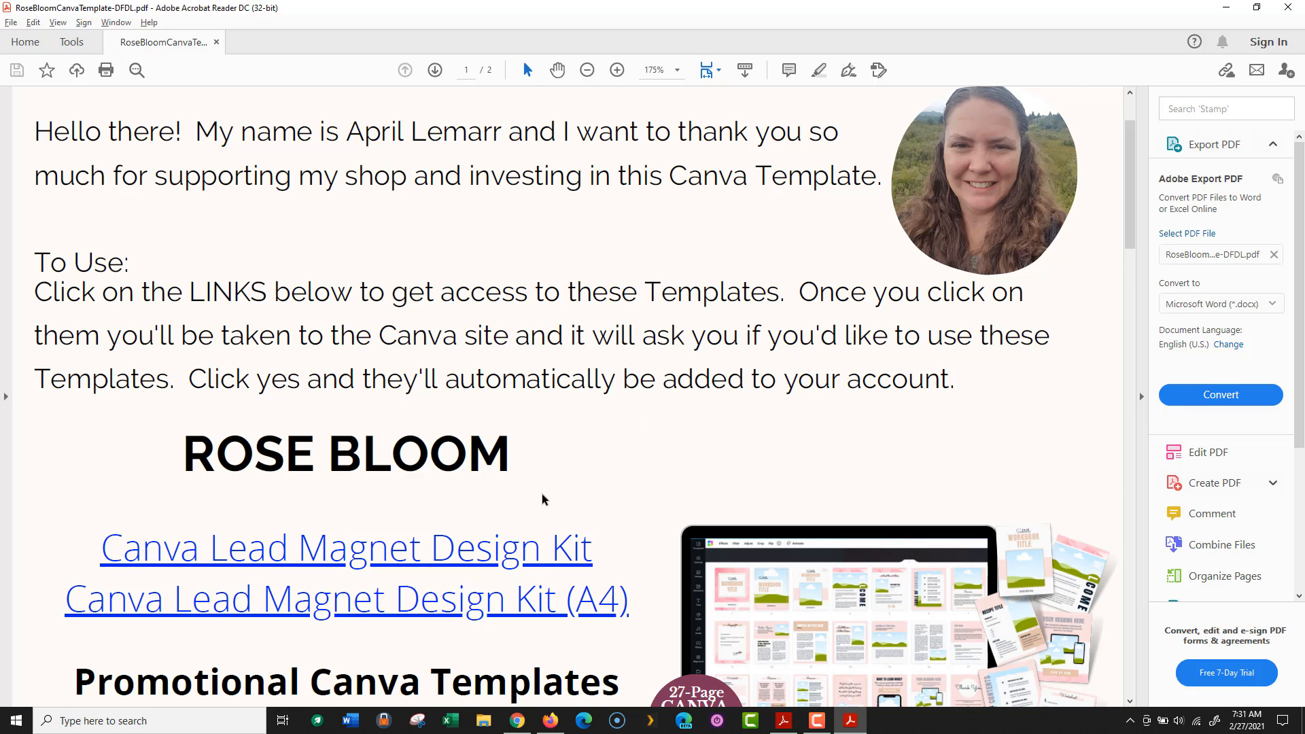
pyautogui.scroll(-3, 541, 498)
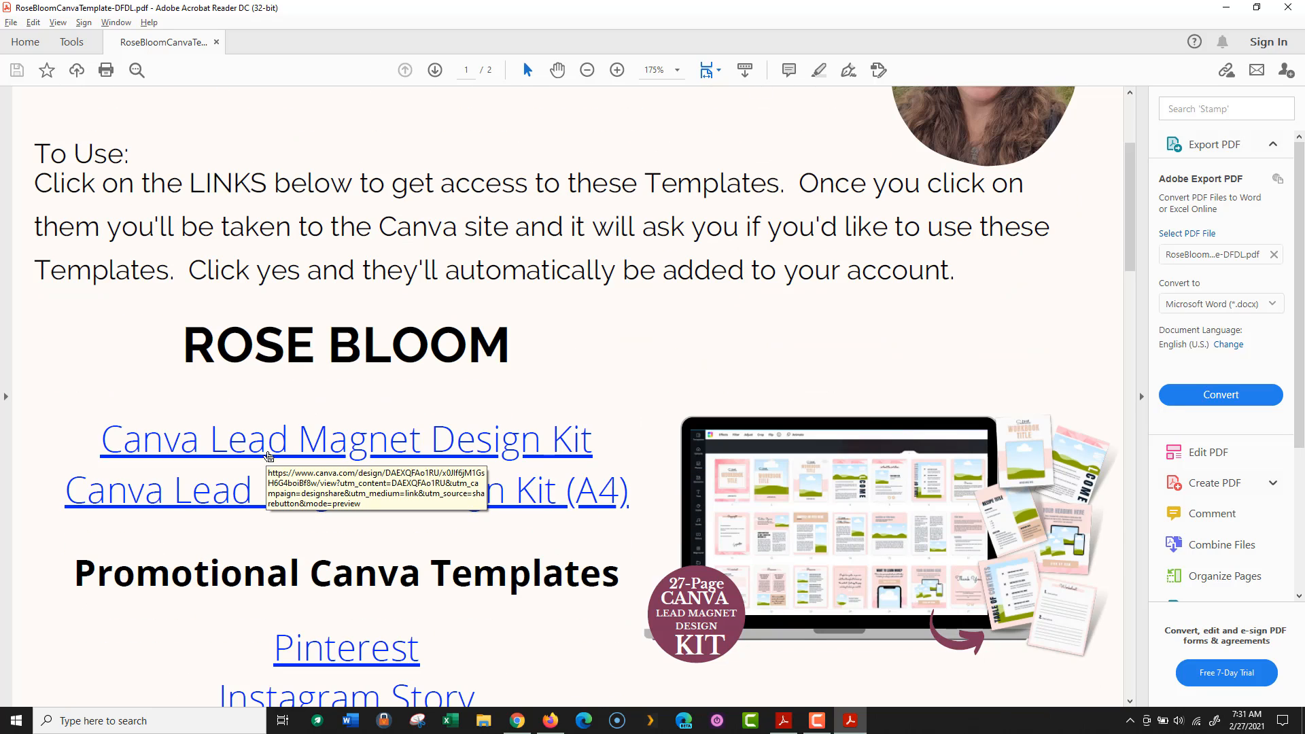
# Step: Switch to the shared WhimsicalParadise_OptinTemplate page in Chrome and use the template as a new design
pyautogui.hotkey('alt', 'Tab')
pyautogui.hotkey('alt', 'Tab')
pyautogui.hotkey('alt', 'Tab')
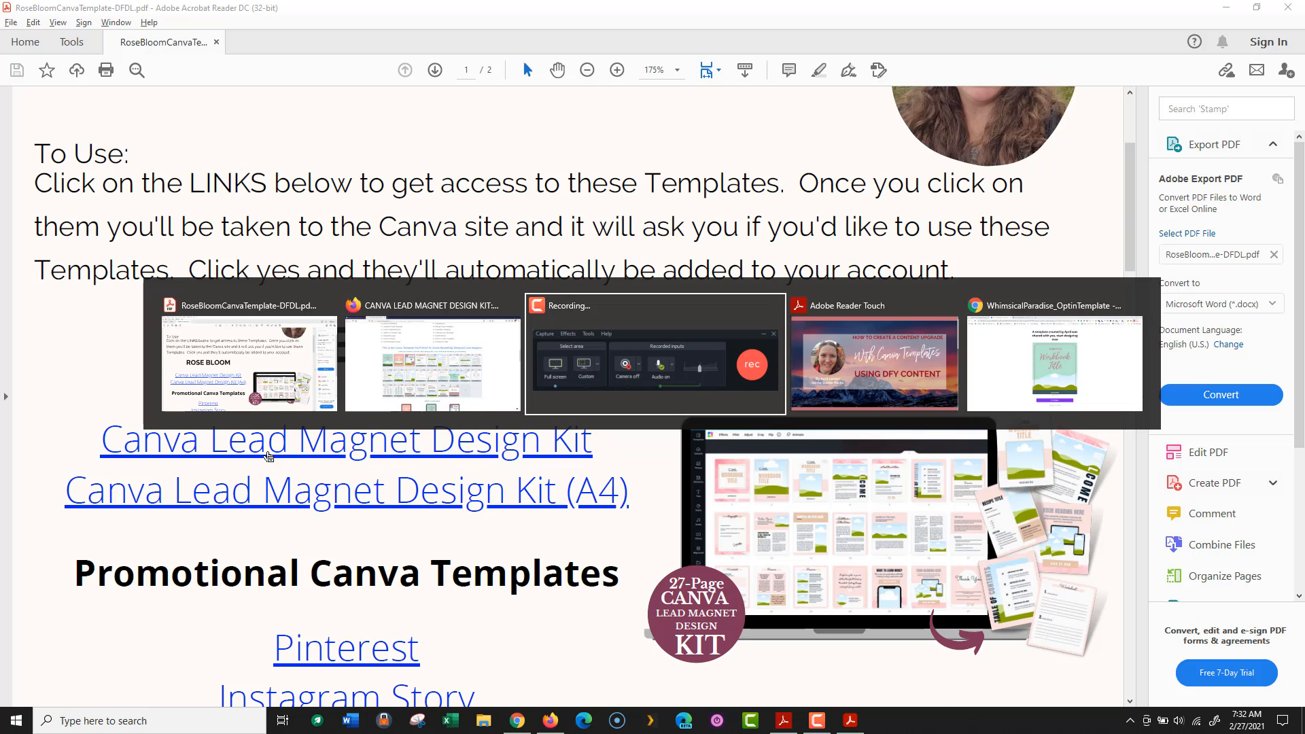
pyautogui.hotkey('alt', 'Tab')
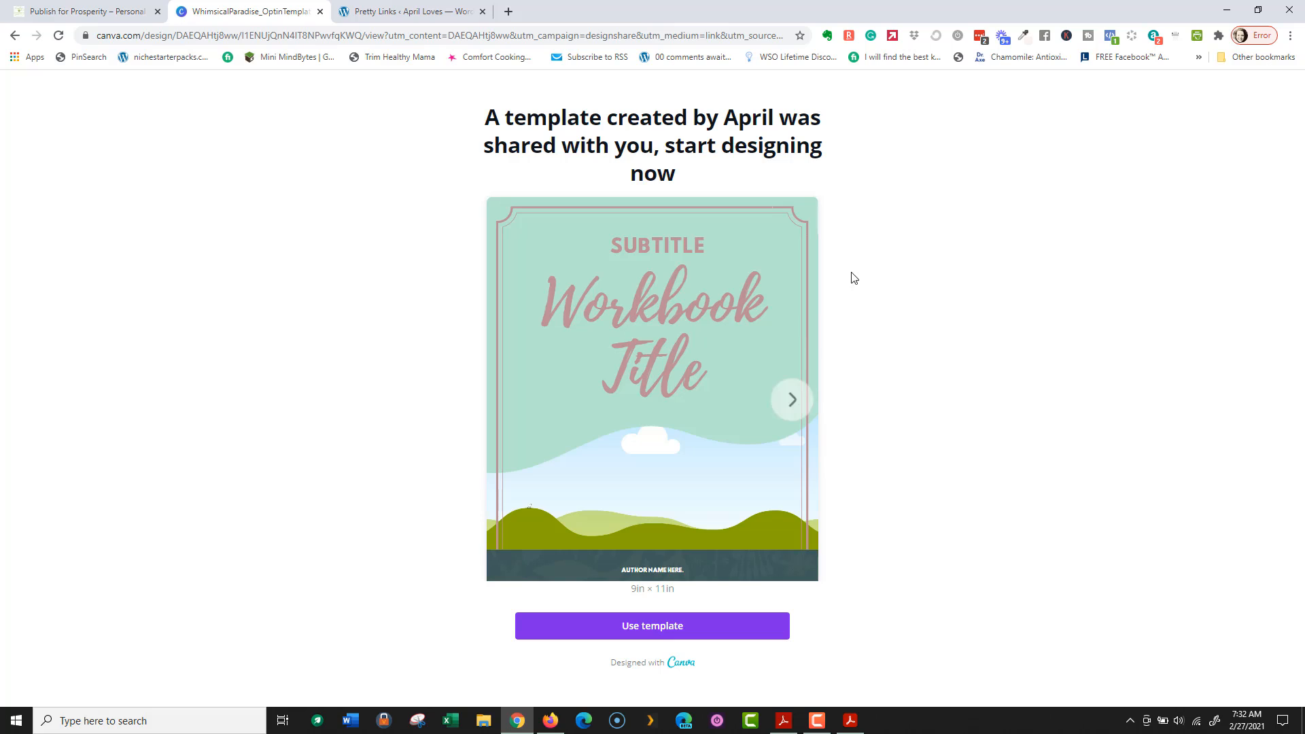
pyautogui.click(657, 630)
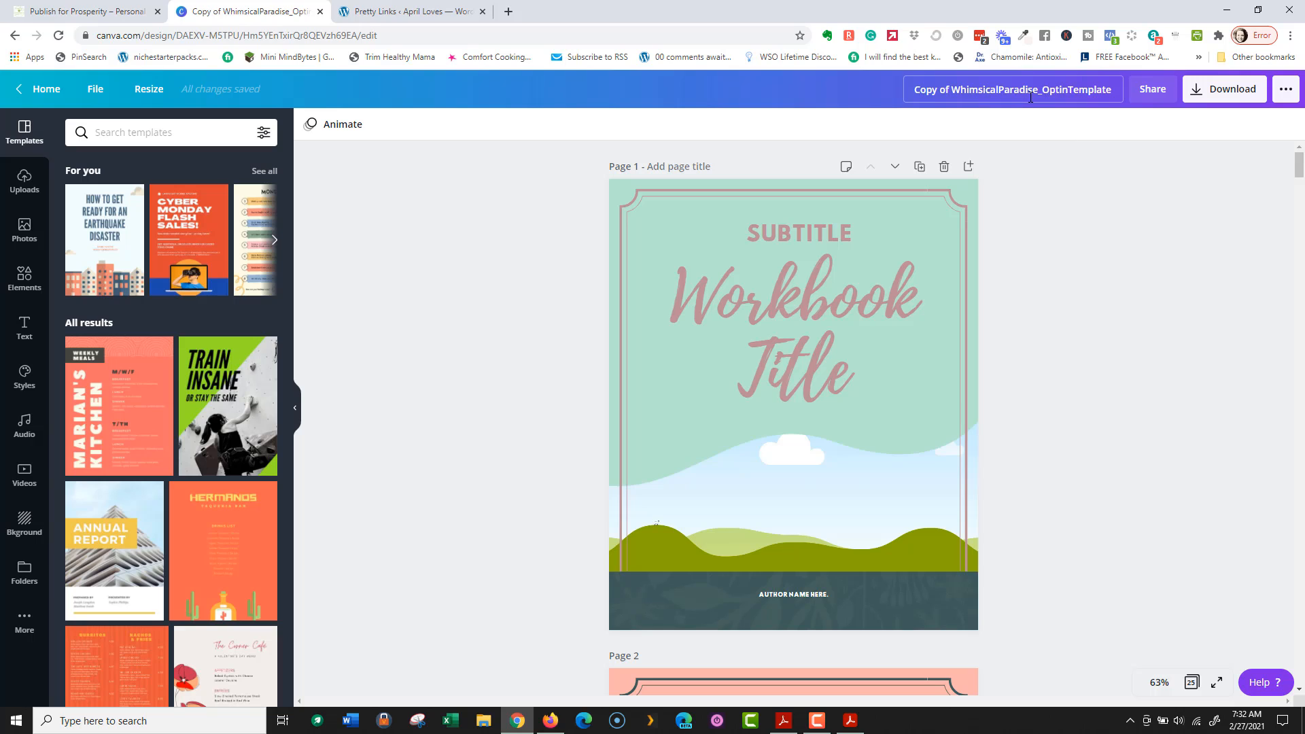
# Step: Remove "Copy of" from the design title so it reads WhimsicalParadise_OptinTemplate
pyautogui.click(954, 94)
pyautogui.press('BackSpace')
pyautogui.press('BackSpace')
pyautogui.press('BackSpace')
pyautogui.press('BackSpace')
pyautogui.press('BackSpace')
pyautogui.press('BackSpace')
pyautogui.press('BackSpace')
pyautogui.press('BackSpace')
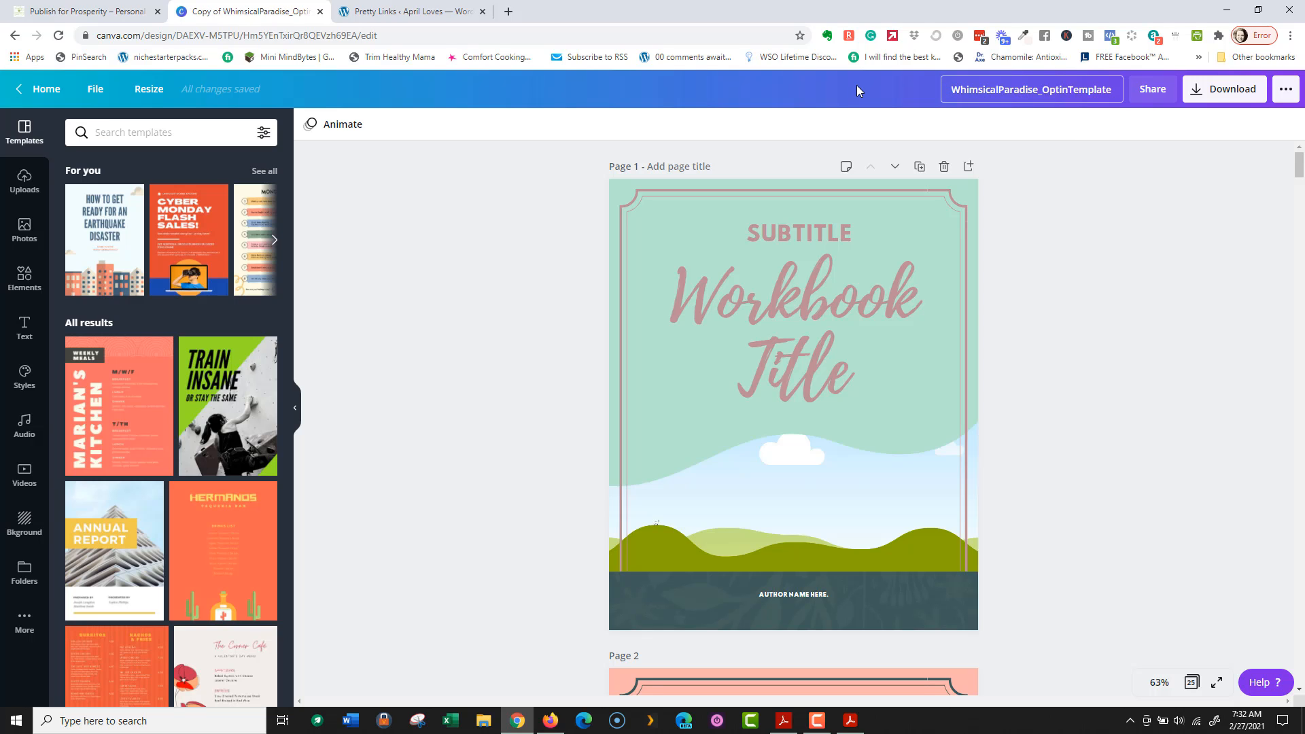
# Step: Make a copy of the design and rename the original WhimsicalParadise_OptinTEMPLATE
pyautogui.click(96, 89)
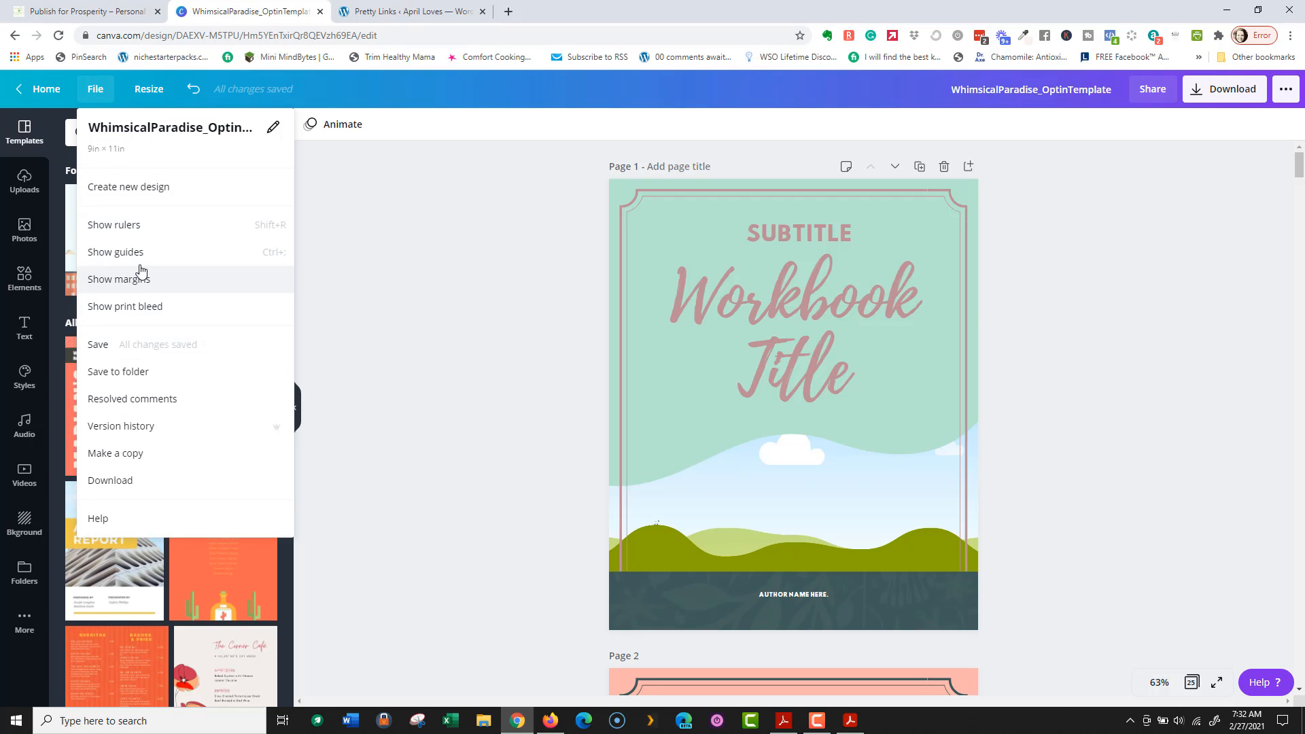
pyautogui.click(150, 454)
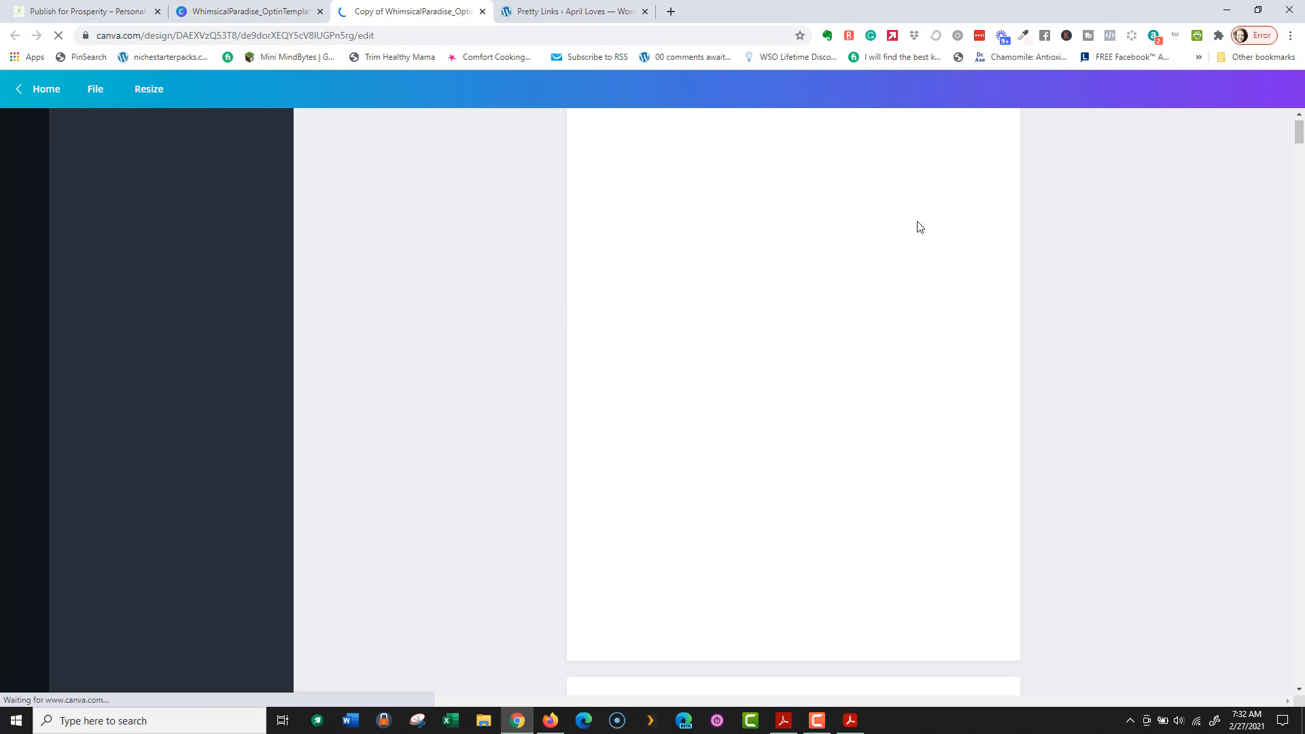
pyautogui.click(249, 8)
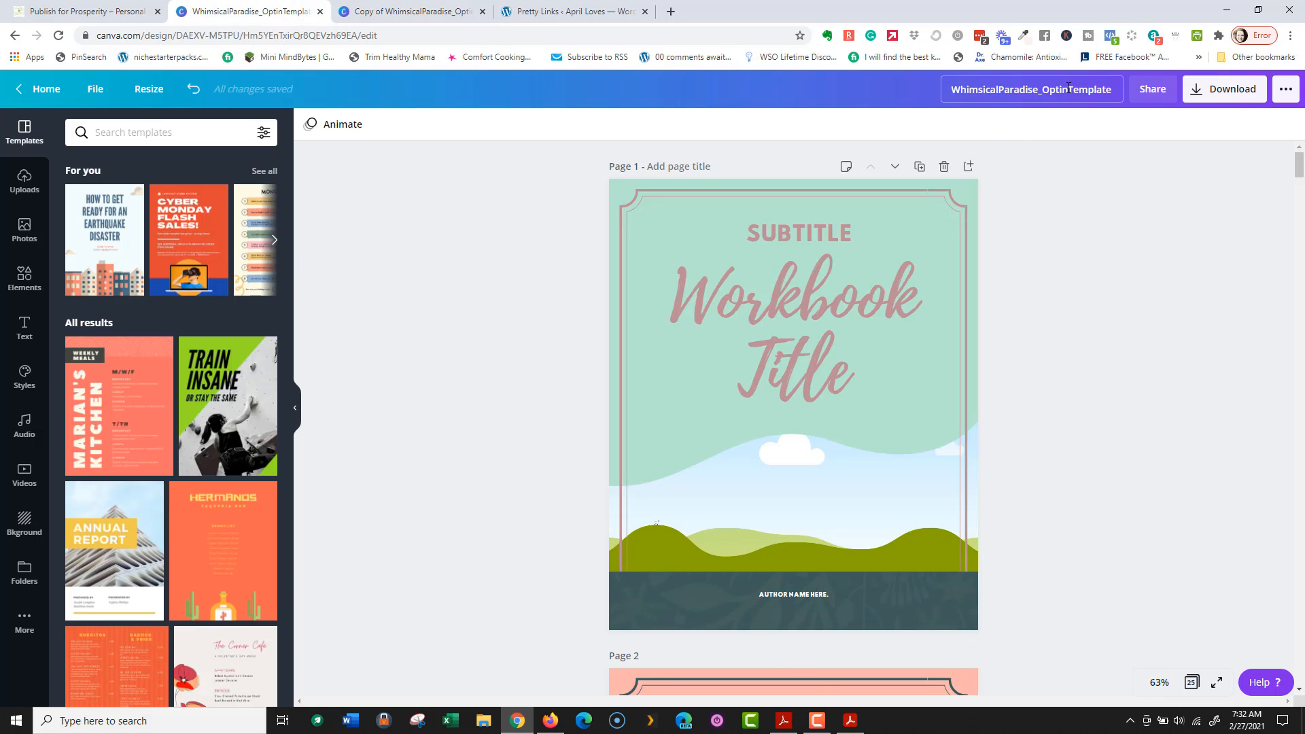
pyautogui.moveTo(1068, 88); pyautogui.dragTo(1131, 93)
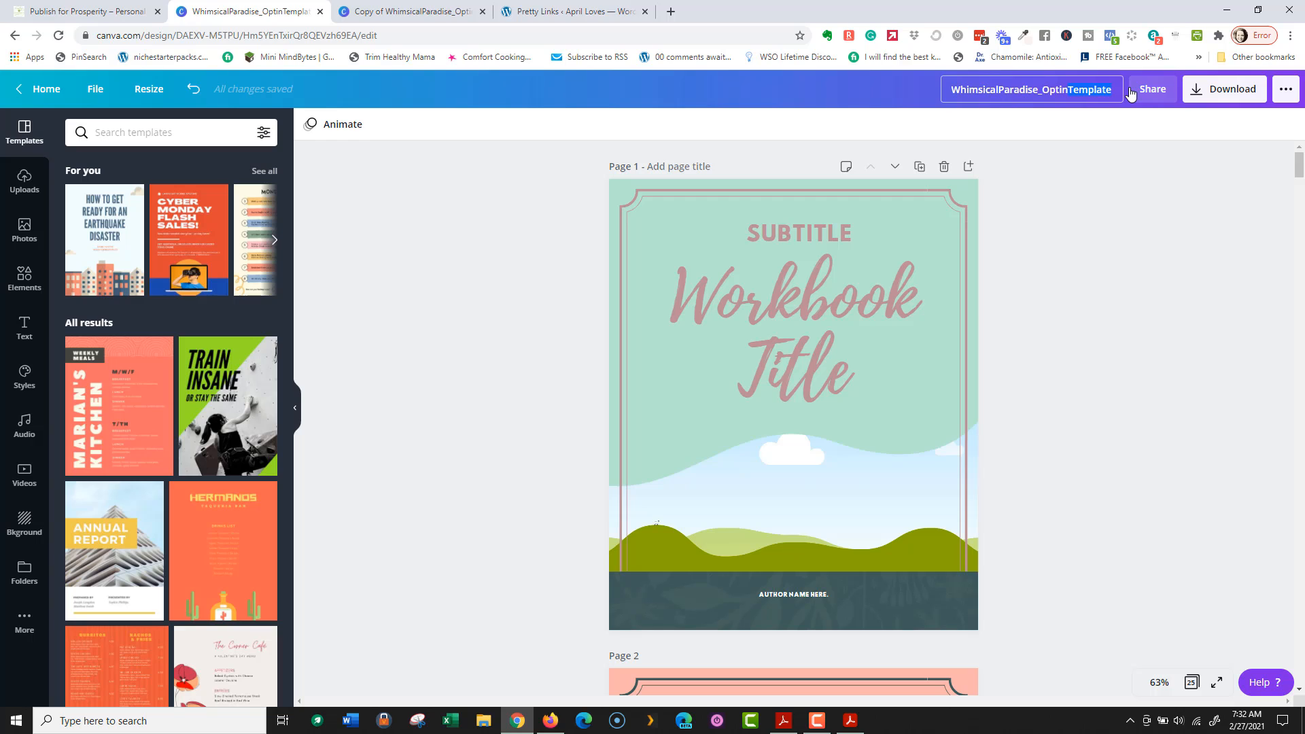
pyautogui.write('TEMPLATE')
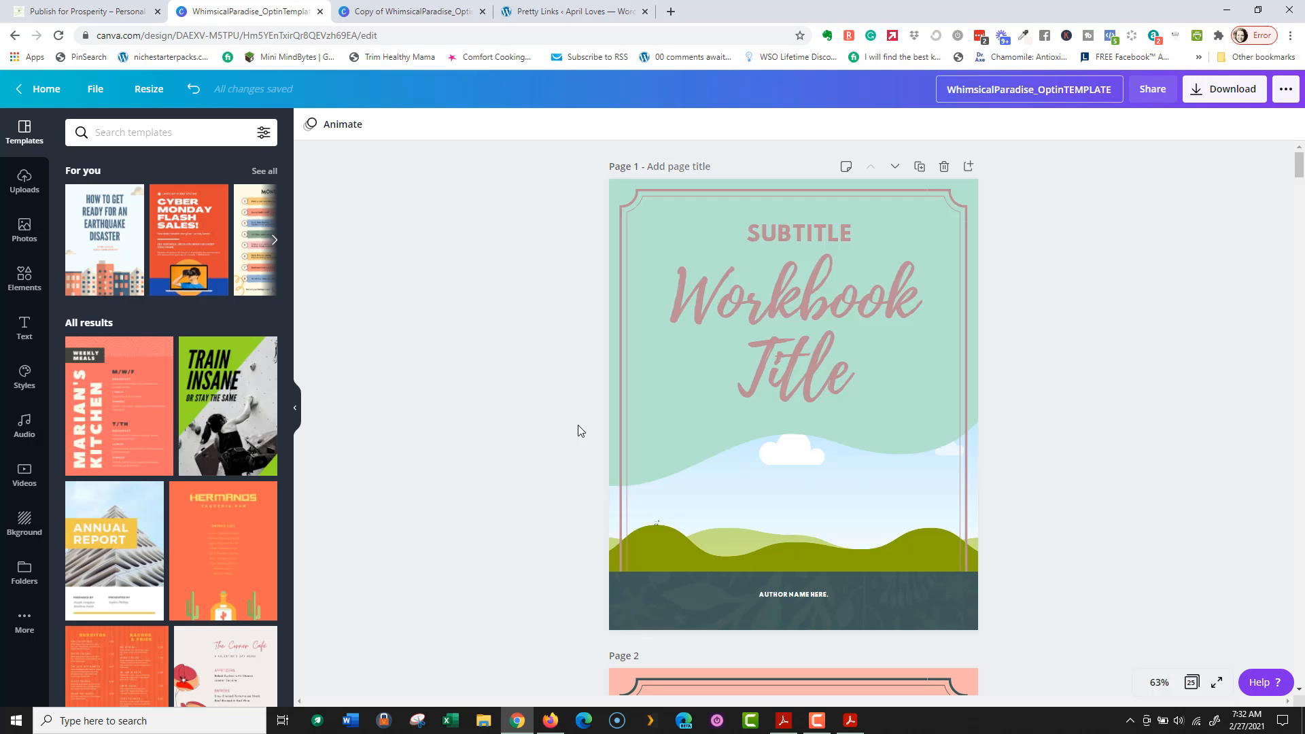
# Step: Close the original template design and rename the copied design RENAME
pyautogui.click(392, 3)
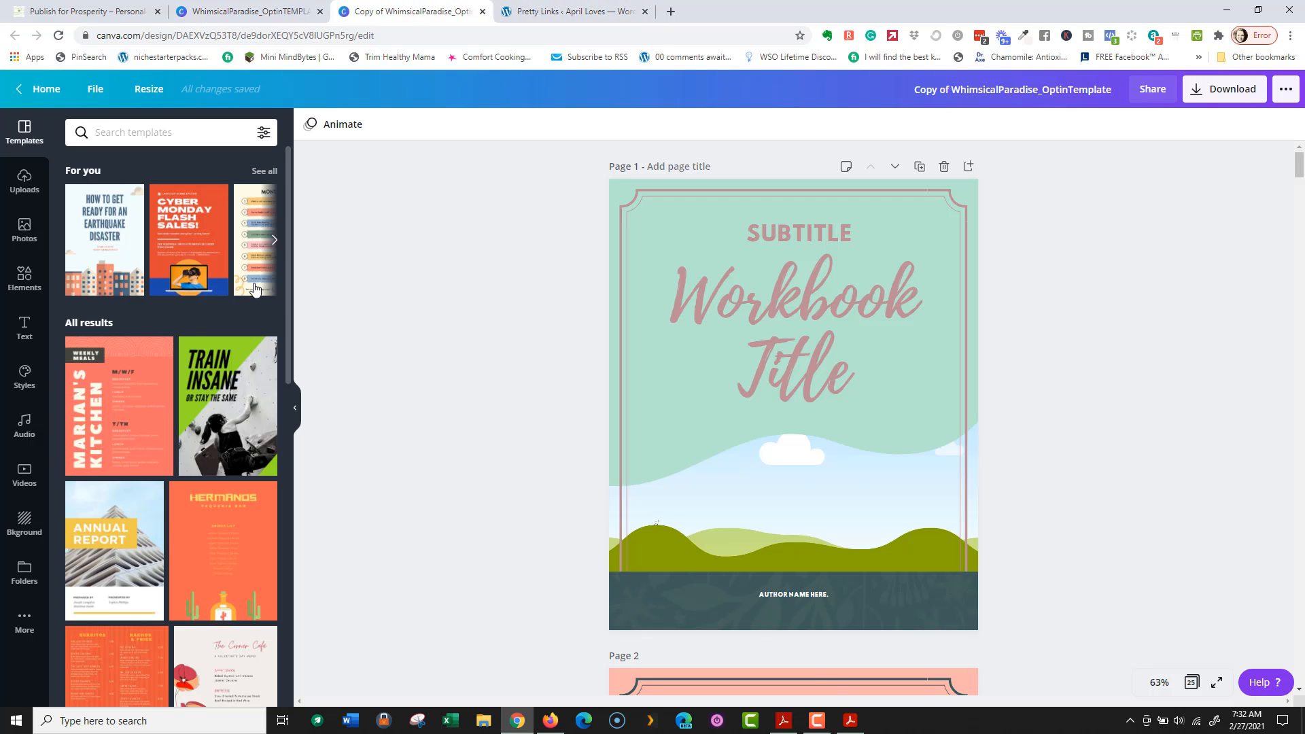
pyautogui.click(319, 11)
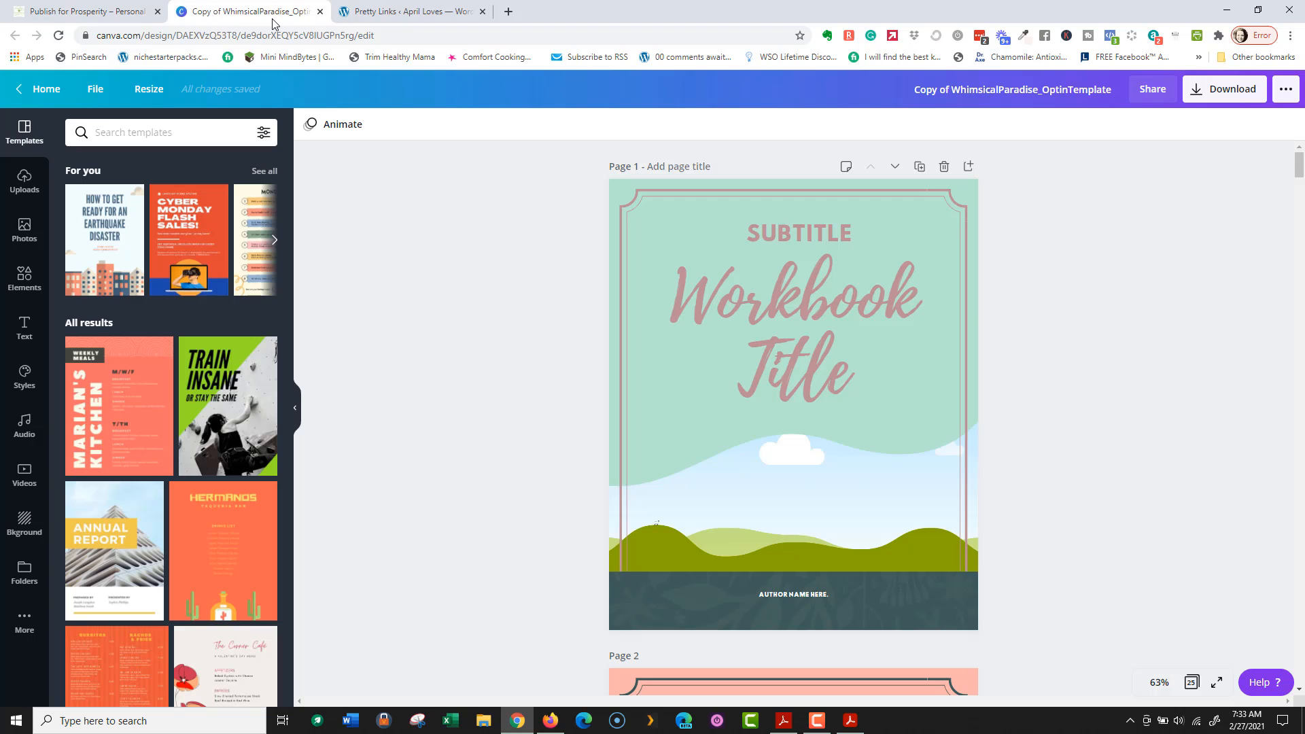
pyautogui.click(953, 89)
pyautogui.press('BackSpace')
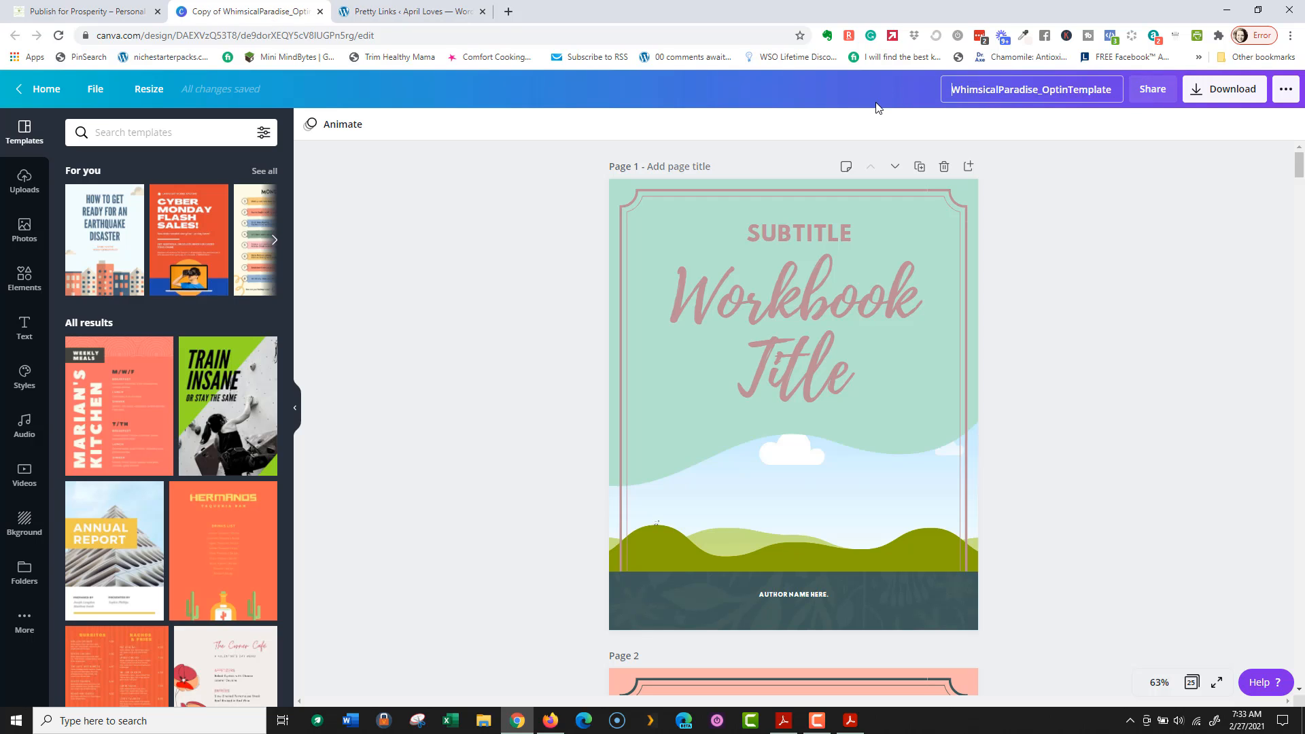
pyautogui.write('RENAME')
pyautogui.press('Delete')
pyautogui.press('Delete')
pyautogui.press('Delete')
pyautogui.press('Delete')
pyautogui.press('Delete')
pyautogui.press('Delete')
pyautogui.press('Delete')
pyautogui.press('Delete')
pyautogui.press('Delete')
pyautogui.press('Delete')
pyautogui.press('Delete')
pyautogui.press('Delete')
pyautogui.press('Delete')
pyautogui.press('Delete')
pyautogui.press('Delete')
pyautogui.press('Delete')
pyautogui.press('Delete')
pyautogui.press('Delete')
pyautogui.press('Delete')
pyautogui.press('Delete')
pyautogui.press('Delete')
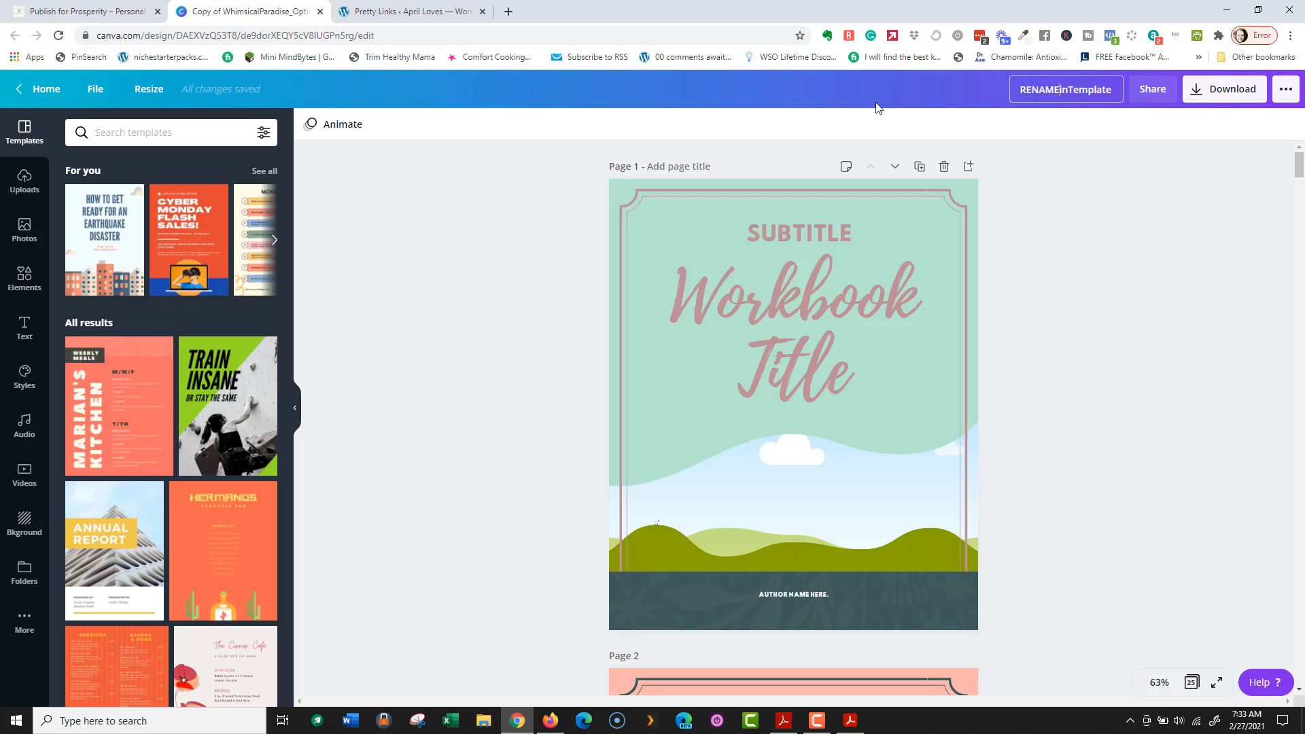
pyautogui.press('Delete')
pyautogui.press('Delete')
pyautogui.press('Delete')
pyautogui.press('Delete')
pyautogui.press('Delete')
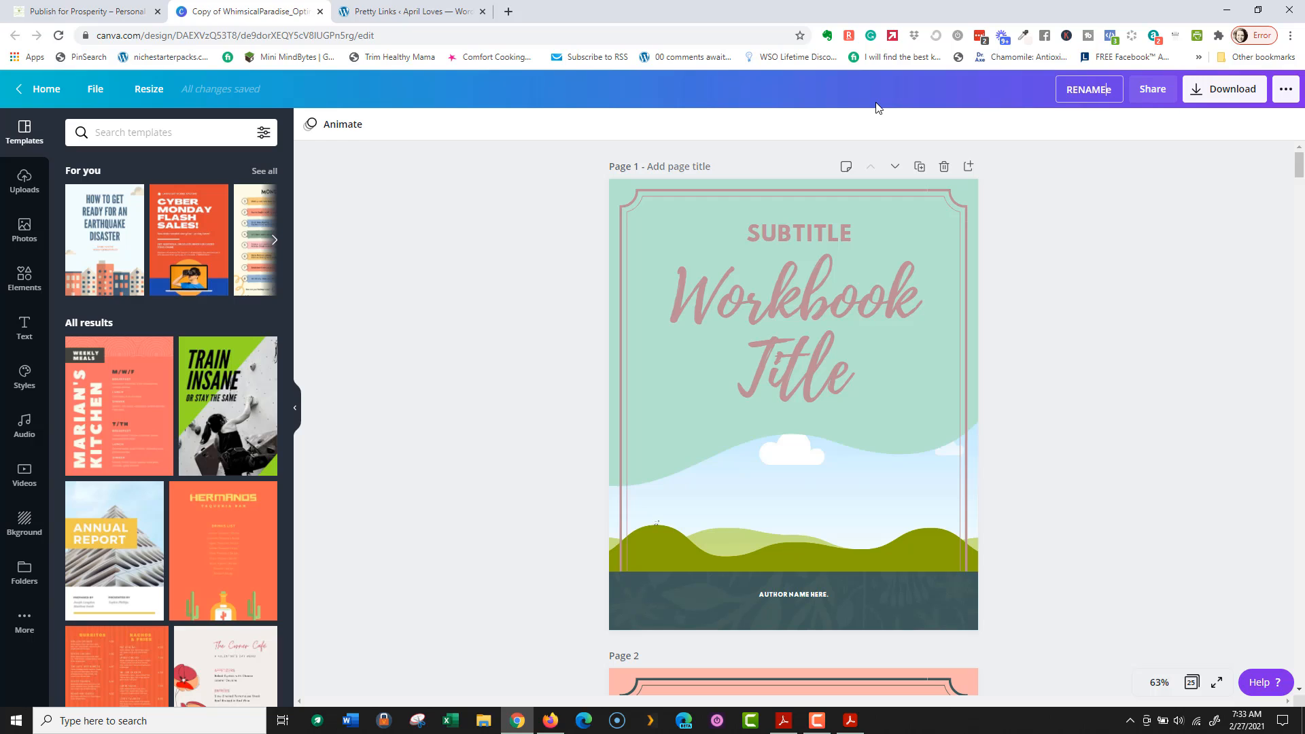
pyautogui.press('Delete')
# Step: Display all of the design's pages in a grid and look over the available layouts
pyautogui.click(1192, 682)
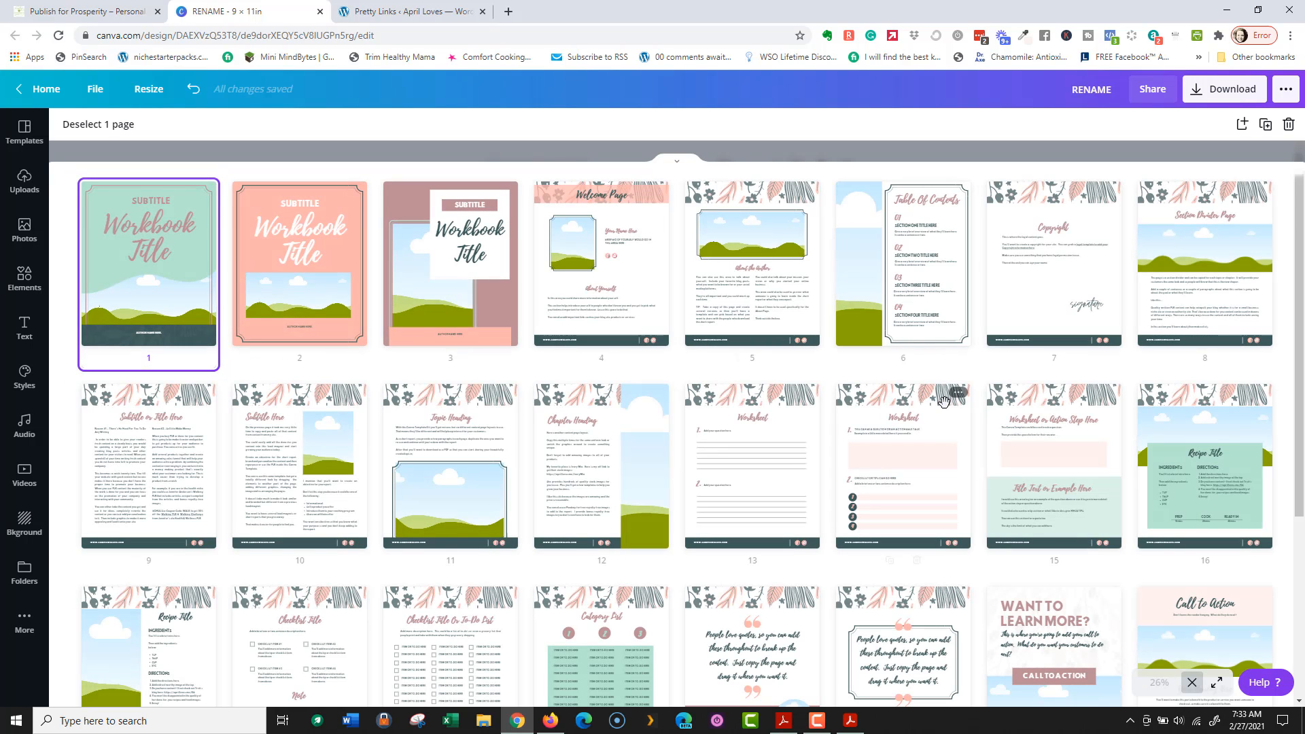
pyautogui.scroll(-2, 945, 401)
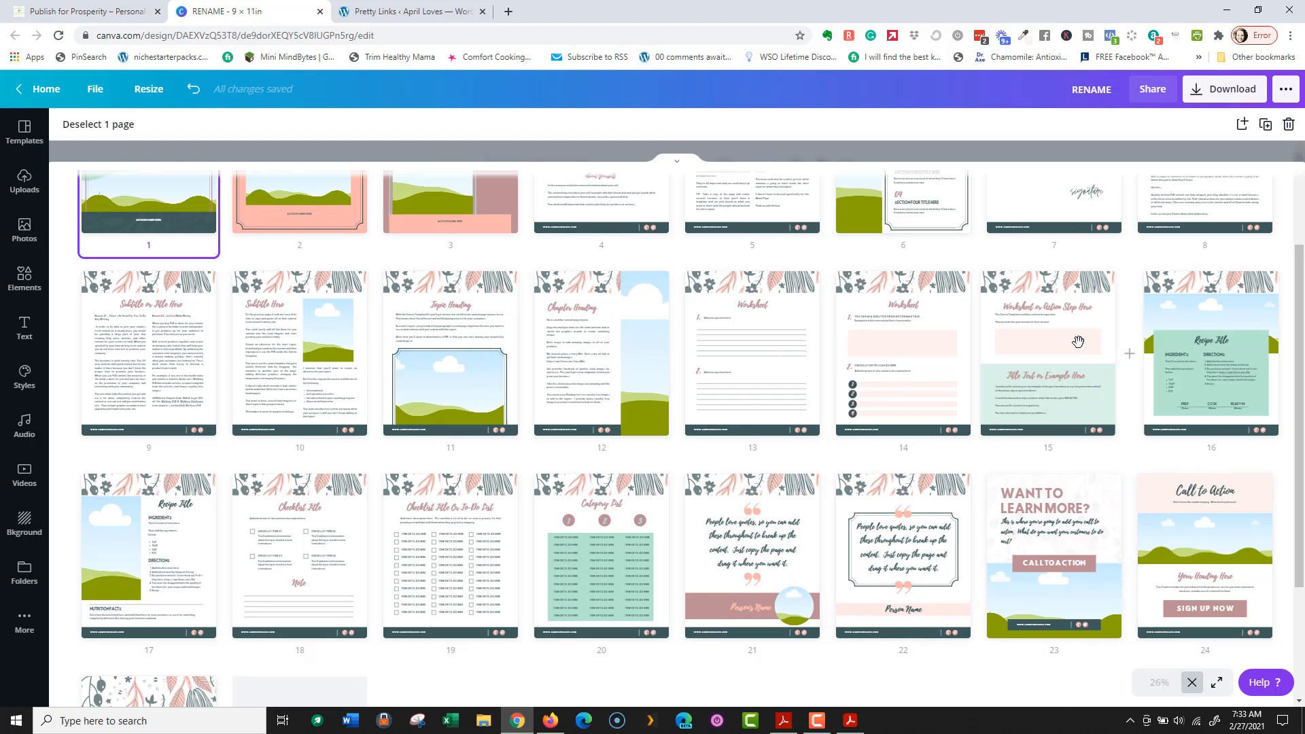
pyautogui.scroll(2, 828, 548)
pyautogui.moveTo(827, 547)
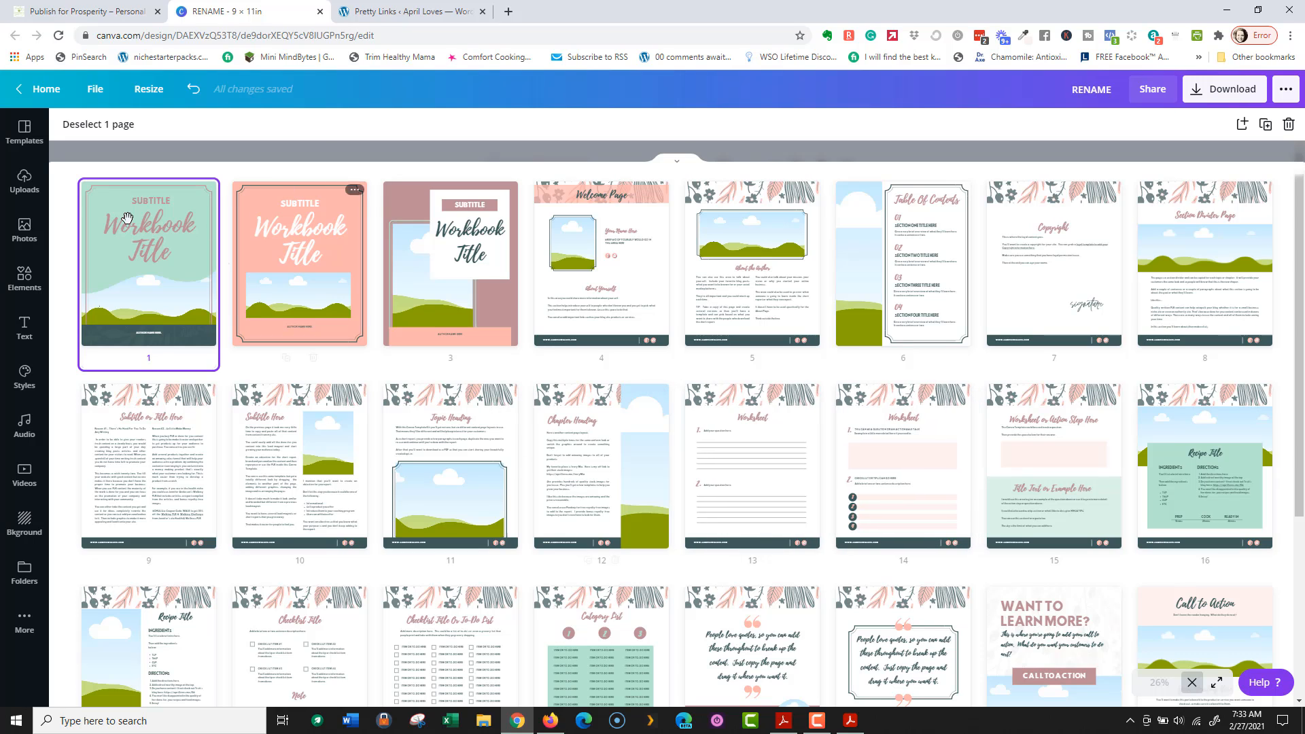
# Step: Open page 5, the About the Author page, from the grid and select its floral header graphic without cropping it
pyautogui.click(102, 202)
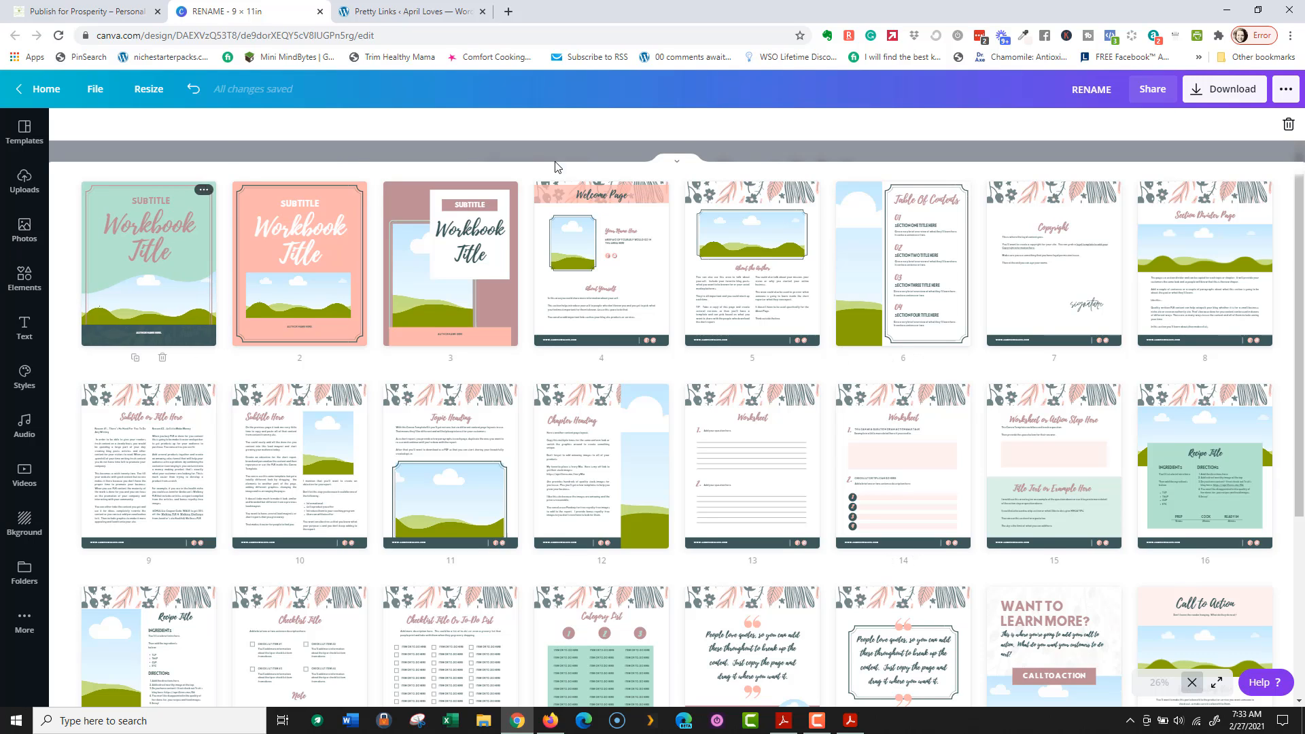
pyautogui.click(719, 201)
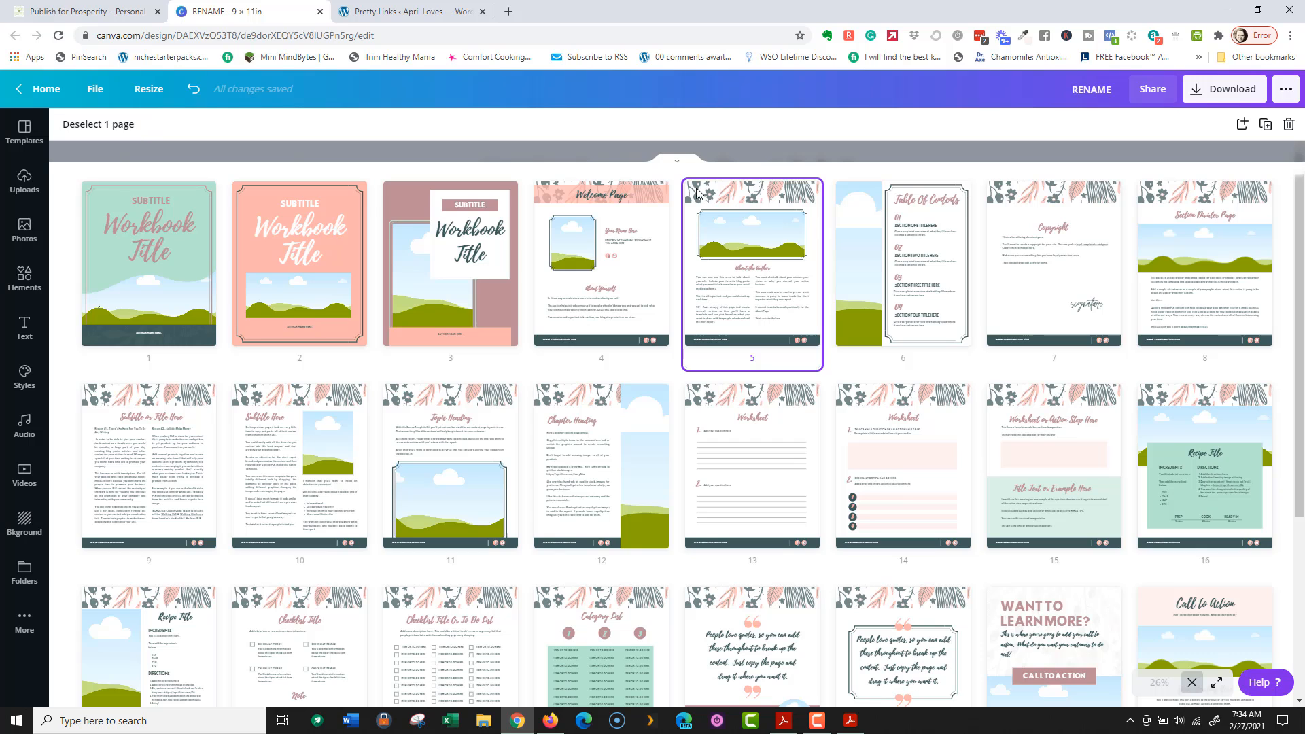
pyautogui.doubleClick(749, 217)
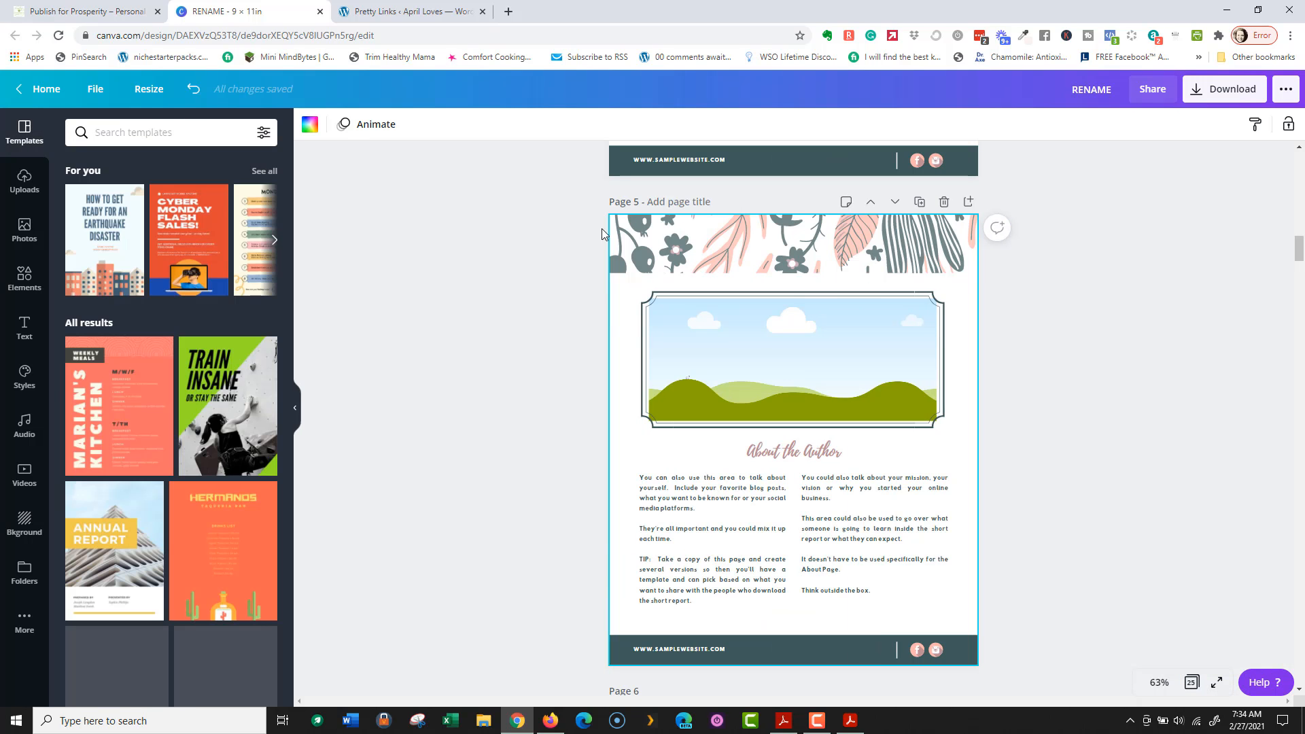
pyautogui.doubleClick(632, 250)
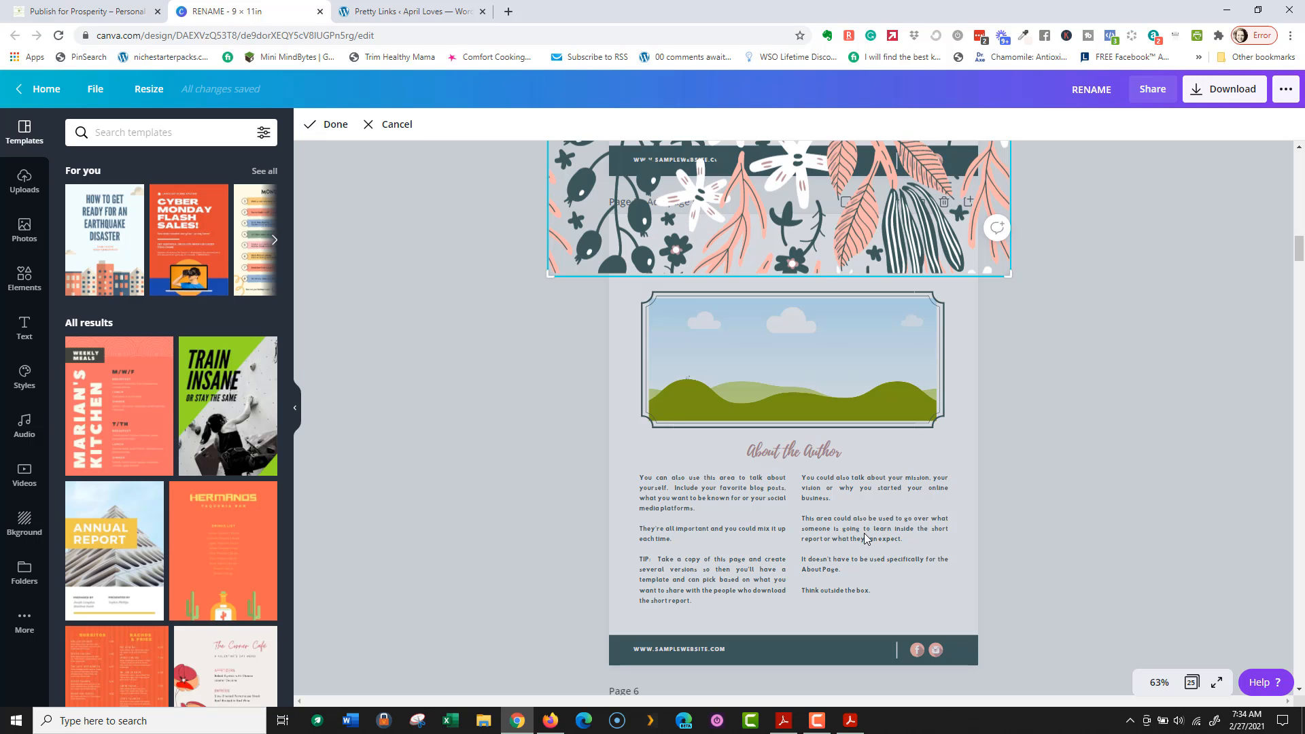
pyautogui.click(384, 125)
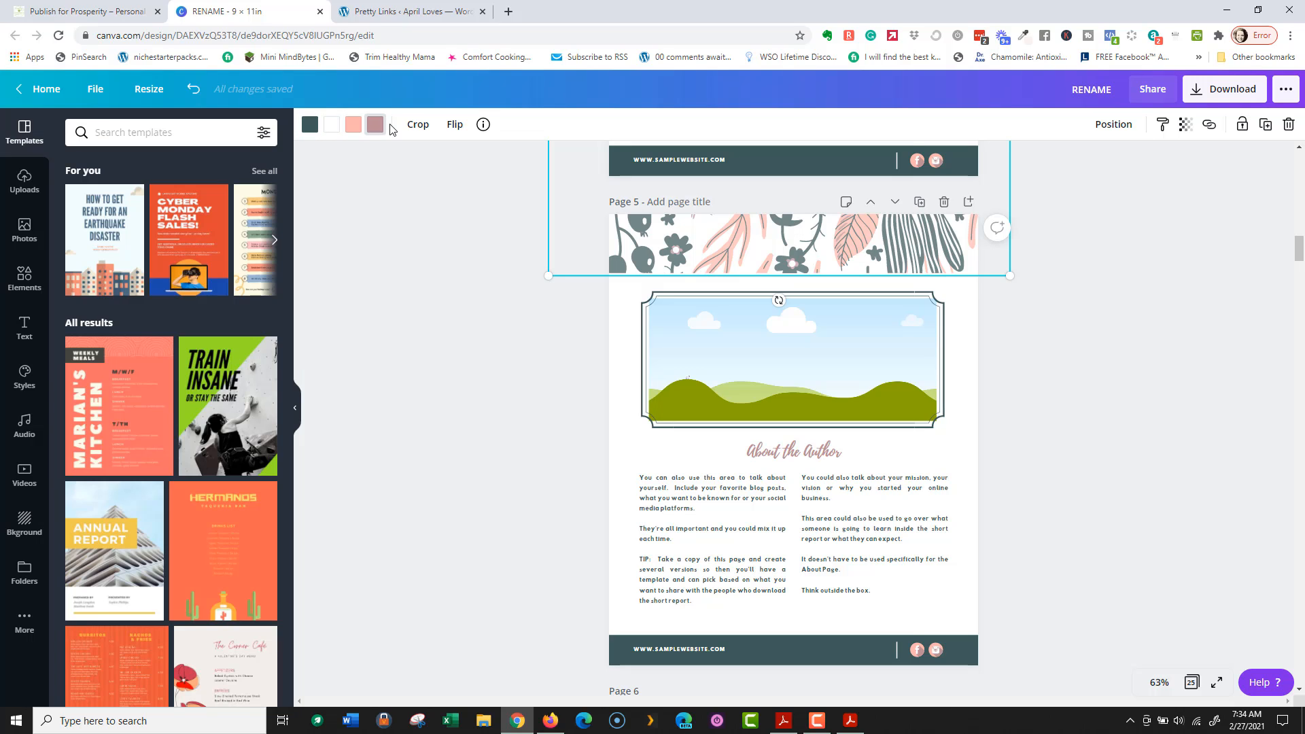
# Step: Recolor the floral header's dark slate to the teal of the Niche Starter Packs (Academy) palette, changing it throughout the design
pyautogui.click(309, 127)
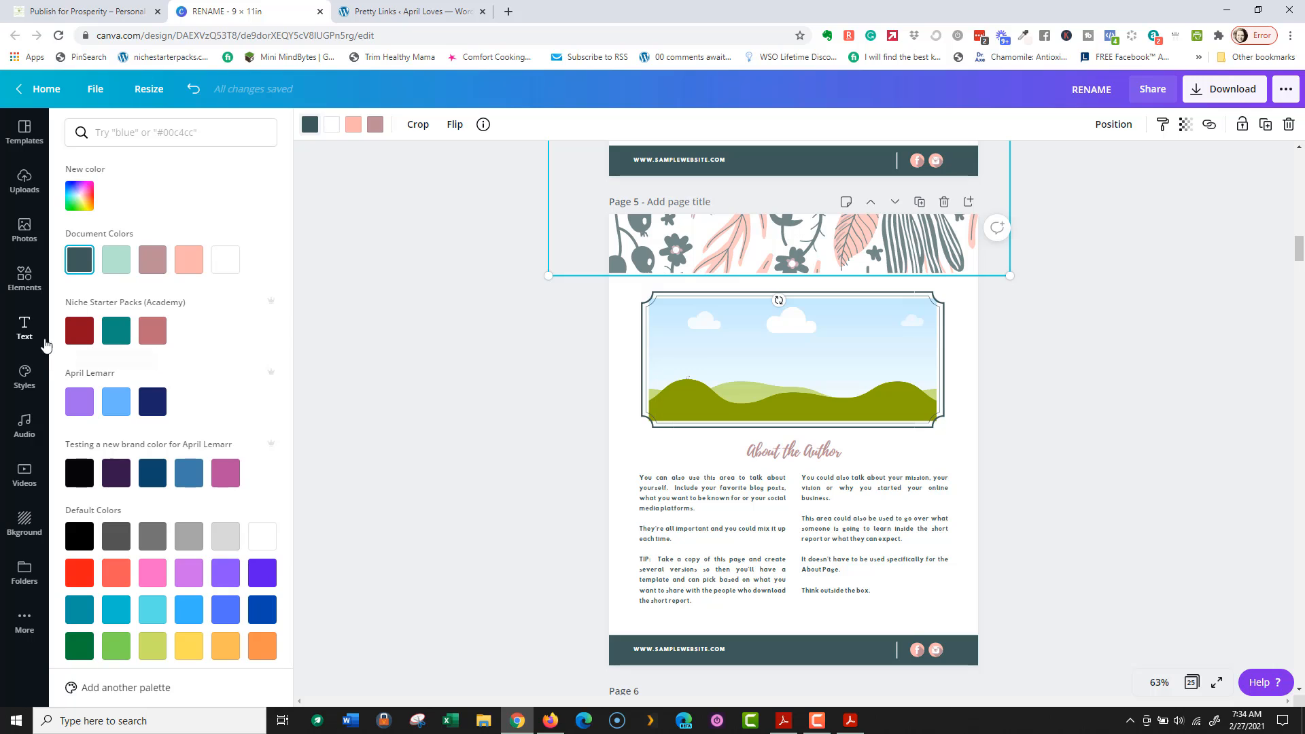
pyautogui.click(117, 338)
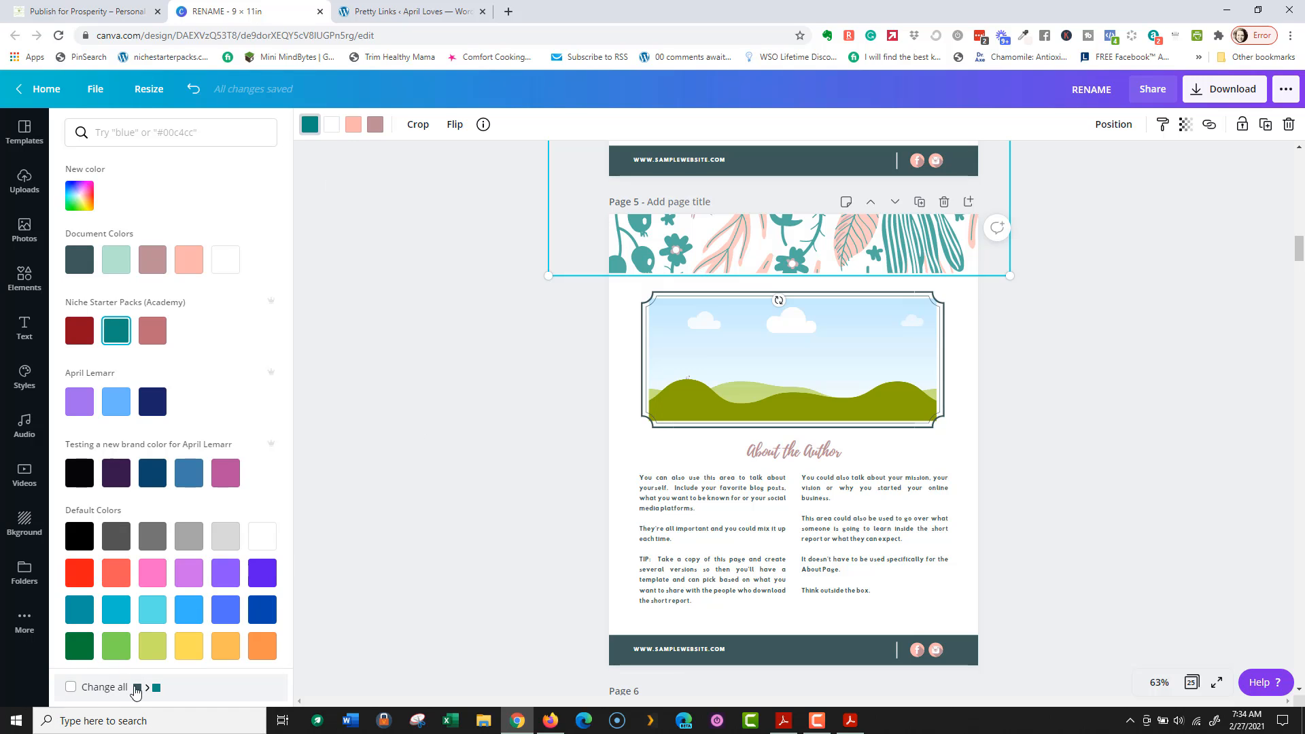
pyautogui.click(71, 687)
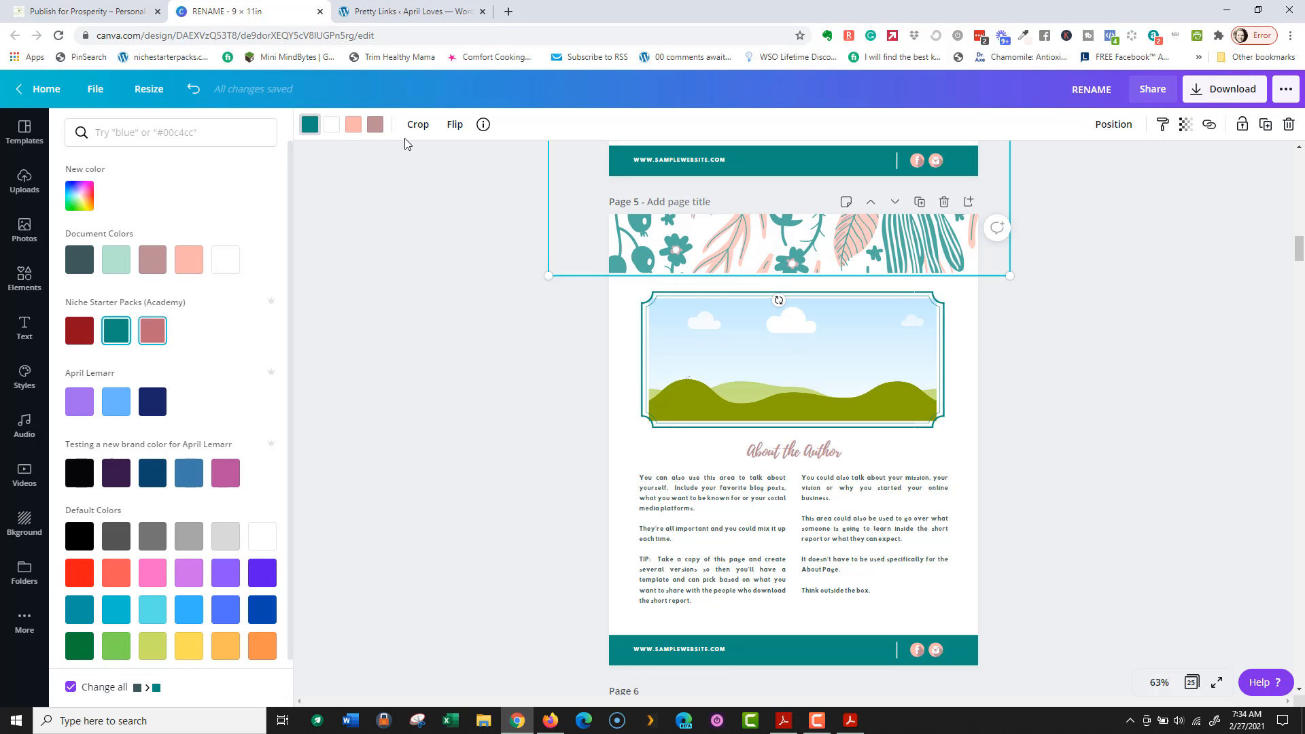
# Step: Replace the header's mauve with the dark red of the Niche Starter Packs (Academy) palette everywhere in the design
pyautogui.click(375, 125)
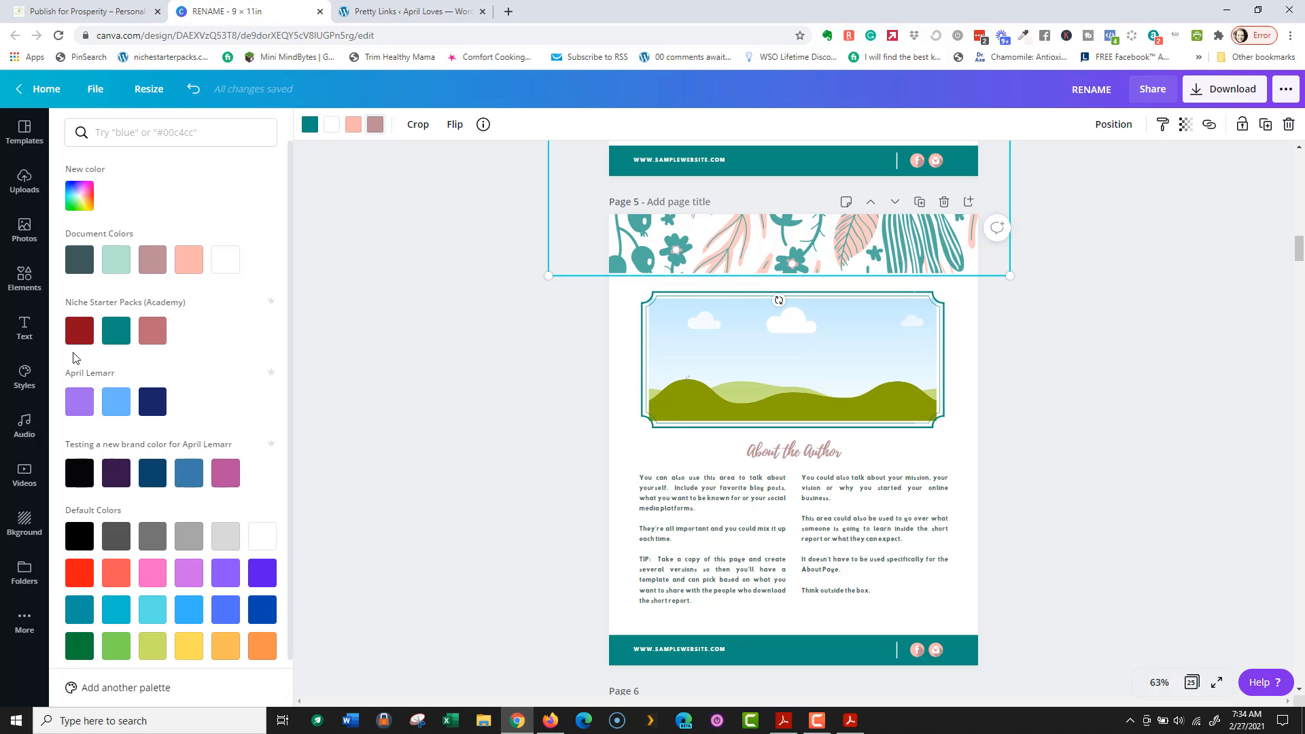
pyautogui.click(80, 330)
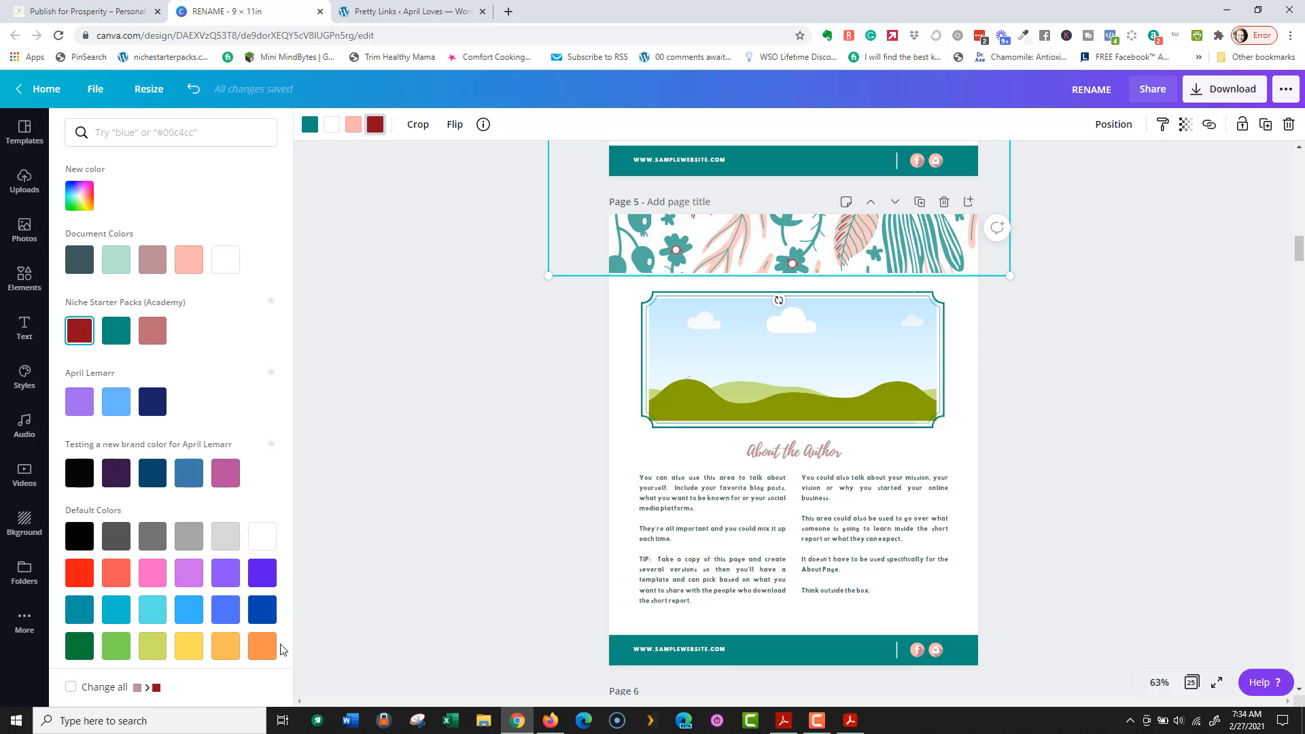
pyautogui.click(70, 687)
# Step: Replace the header's light pink with the dusty rose of the Niche Starter Packs (Academy) palette across all pages
pyautogui.click(353, 125)
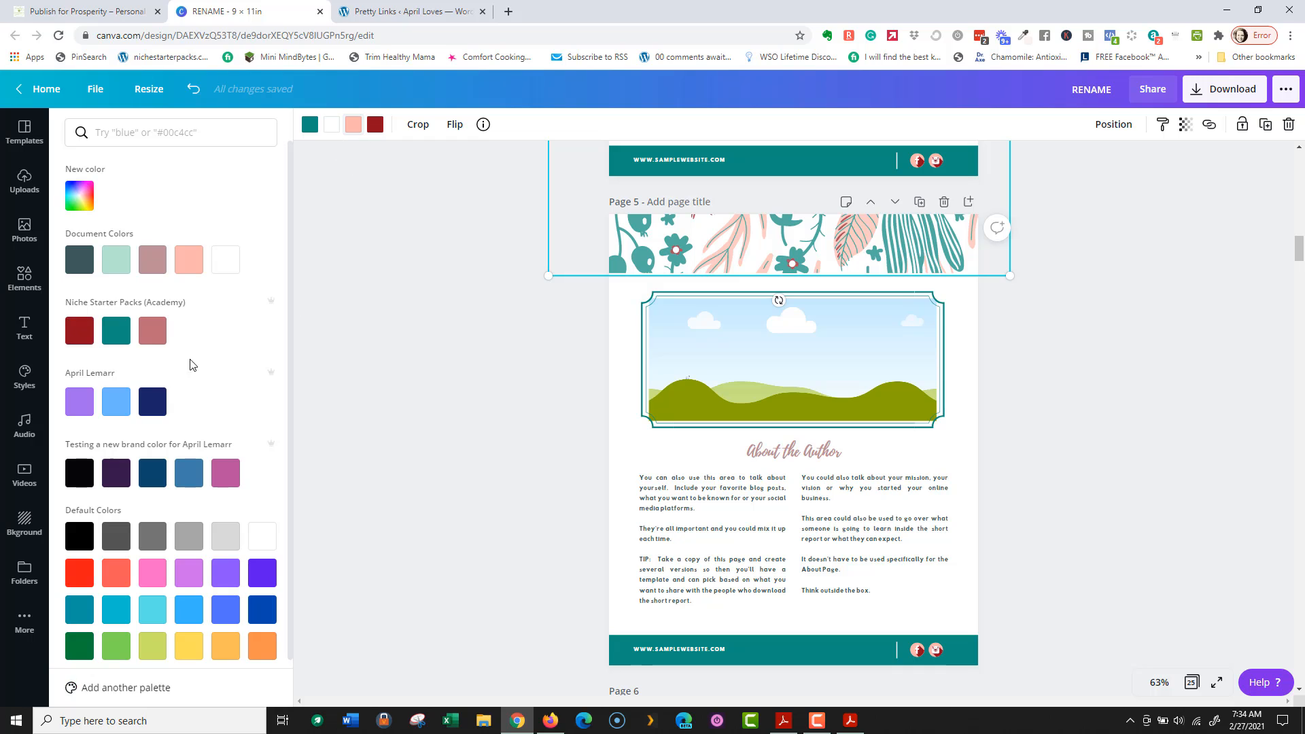
pyautogui.click(149, 340)
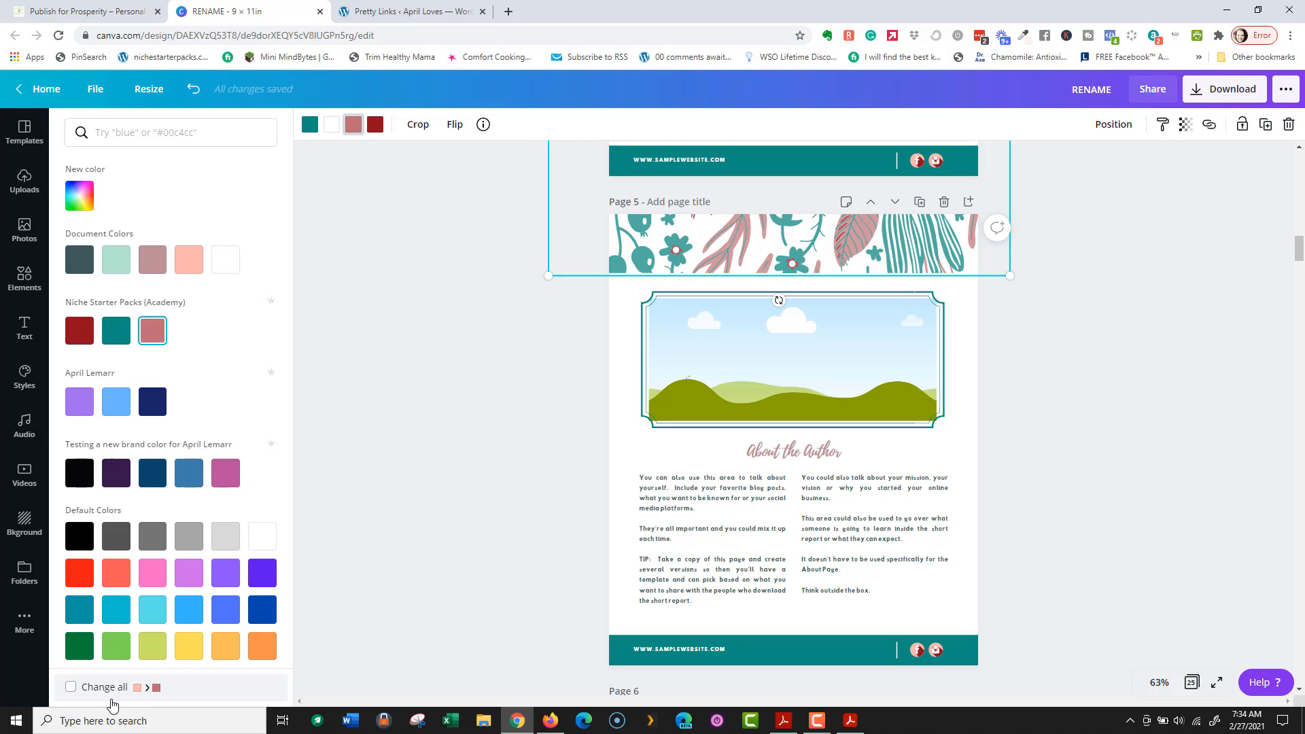
pyautogui.click(72, 688)
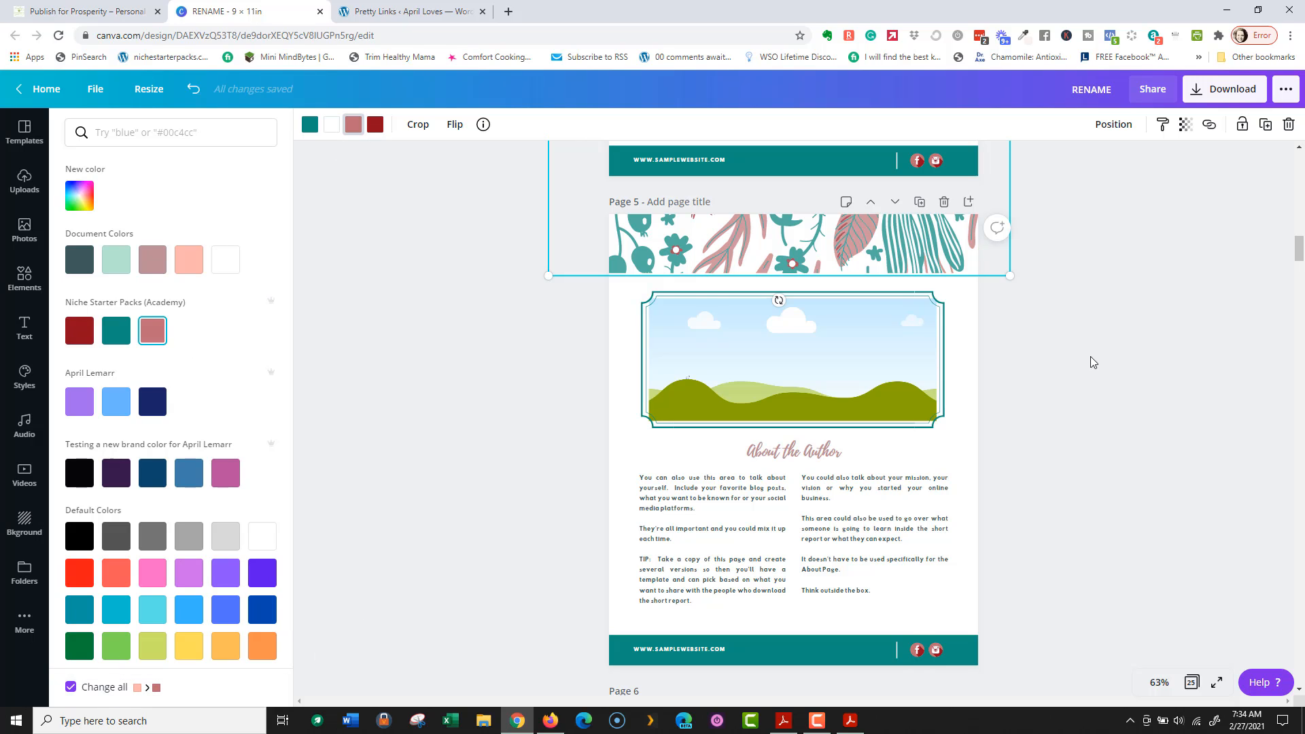
# Step: Look over the recolored pages around the About the Author page and display the whole design in a grid
pyautogui.scroll(5, 1060, 409)
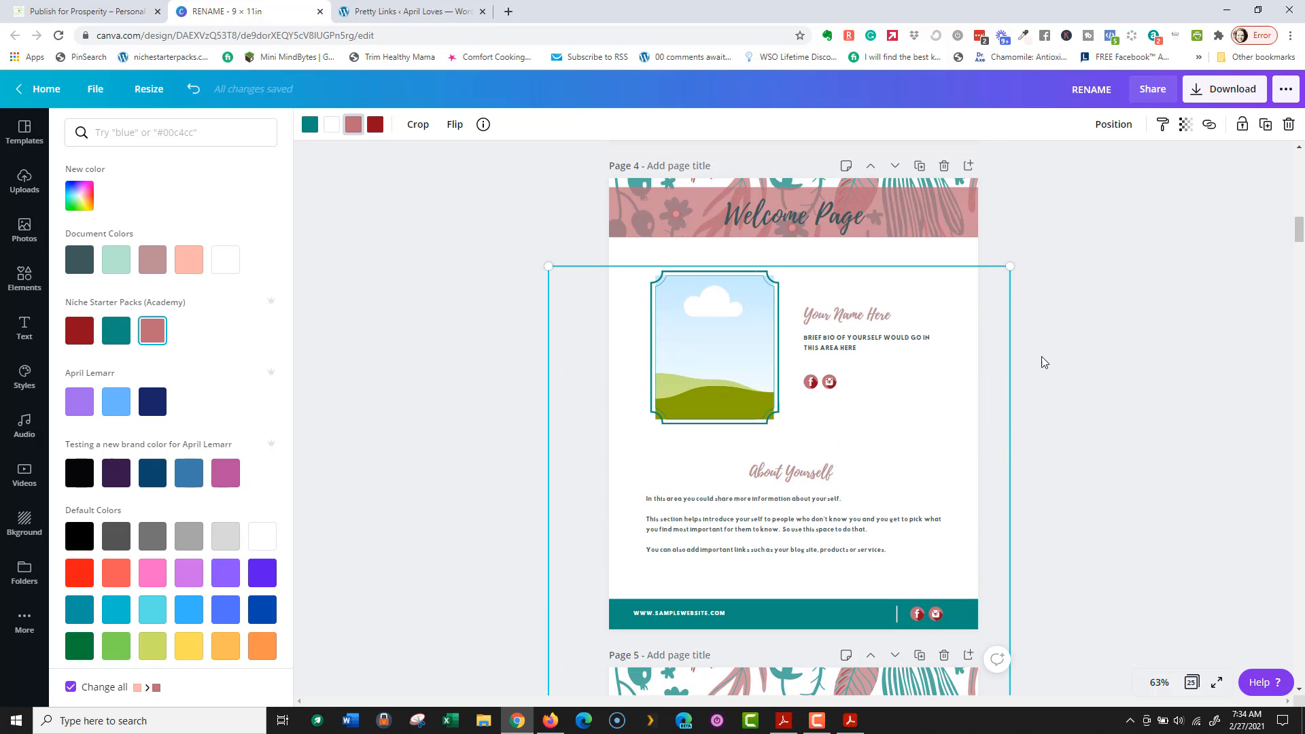
pyautogui.scroll(5, 537, 250)
pyautogui.scroll(-10, 551, 254)
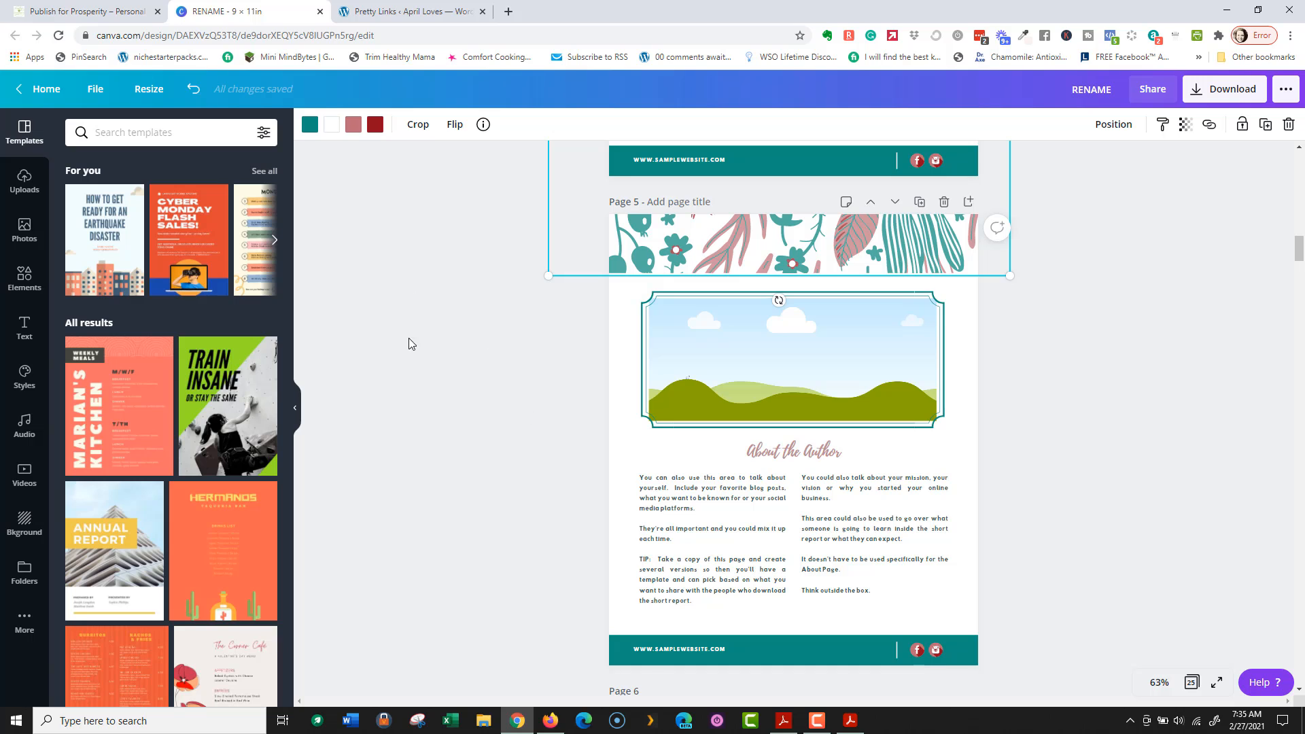
pyautogui.scroll(2, 451, 400)
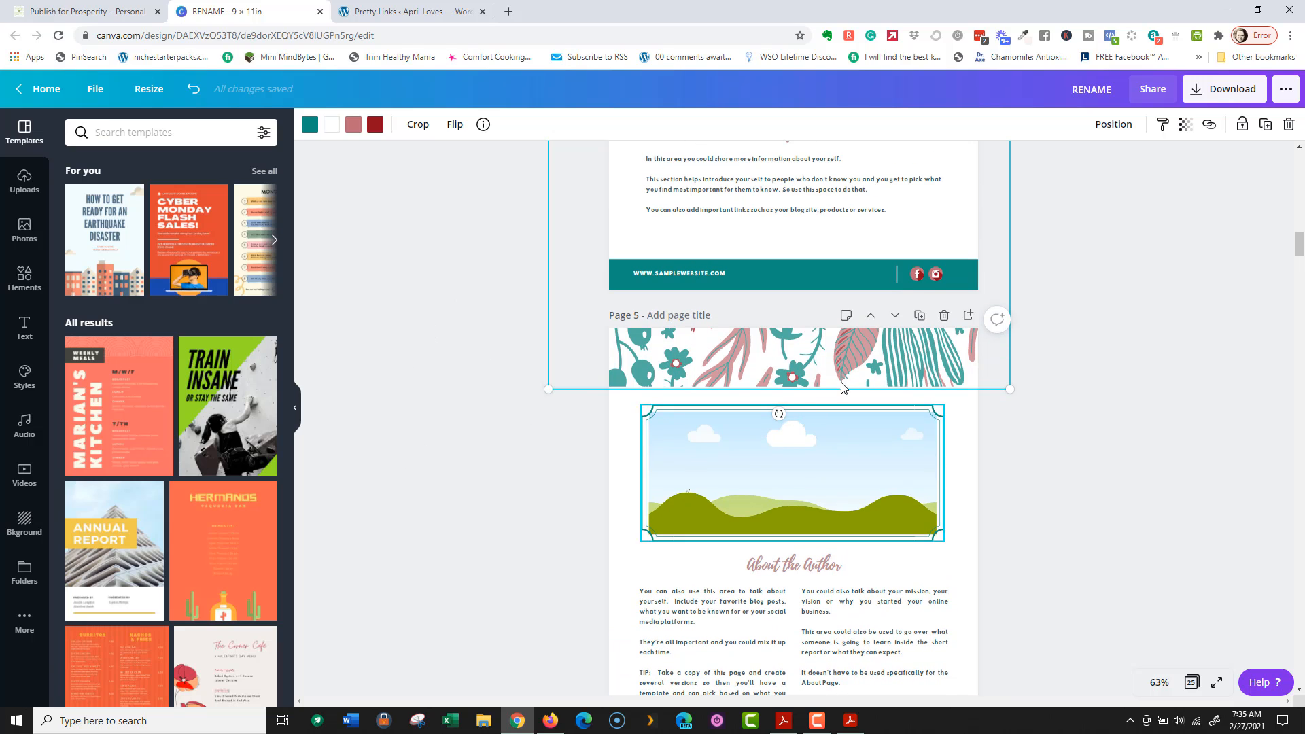
pyautogui.click(1192, 682)
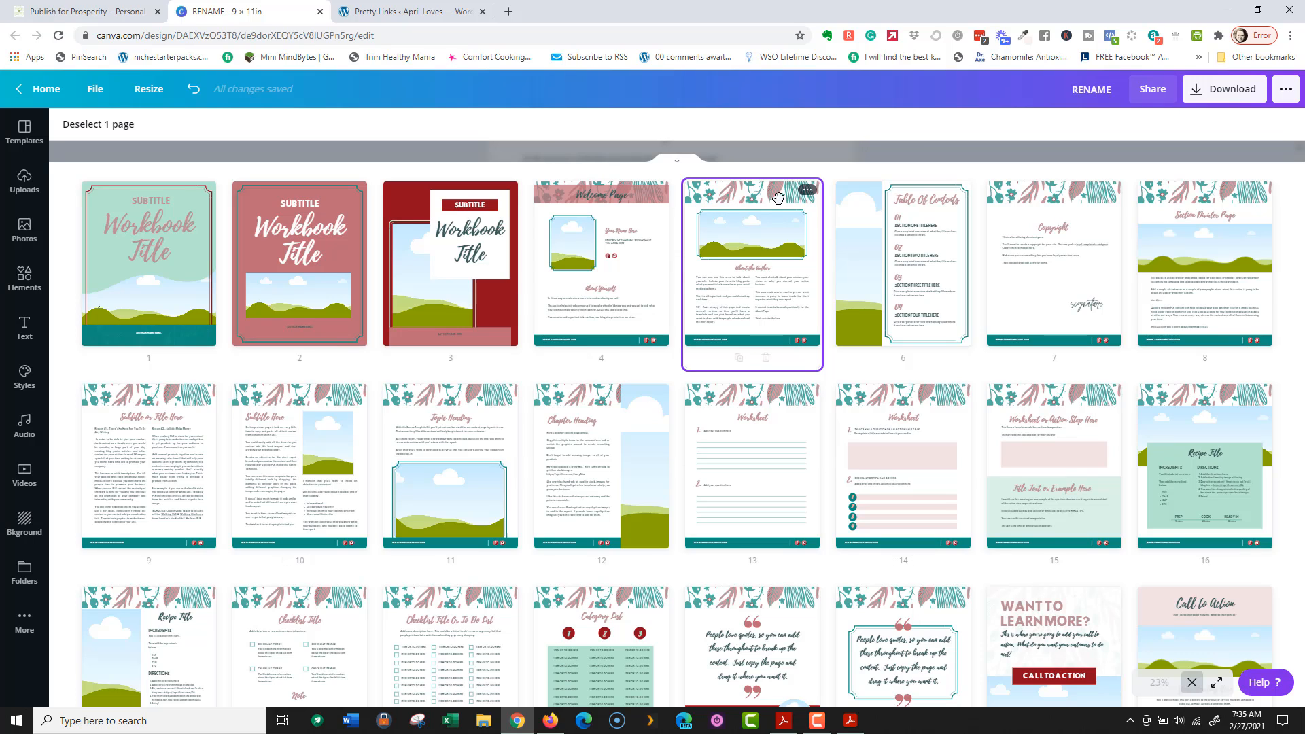
# Step: Open page 4, the Welcome Page, from the grid and show the color choices for its floral header's teal
pyautogui.doubleClick(601, 187)
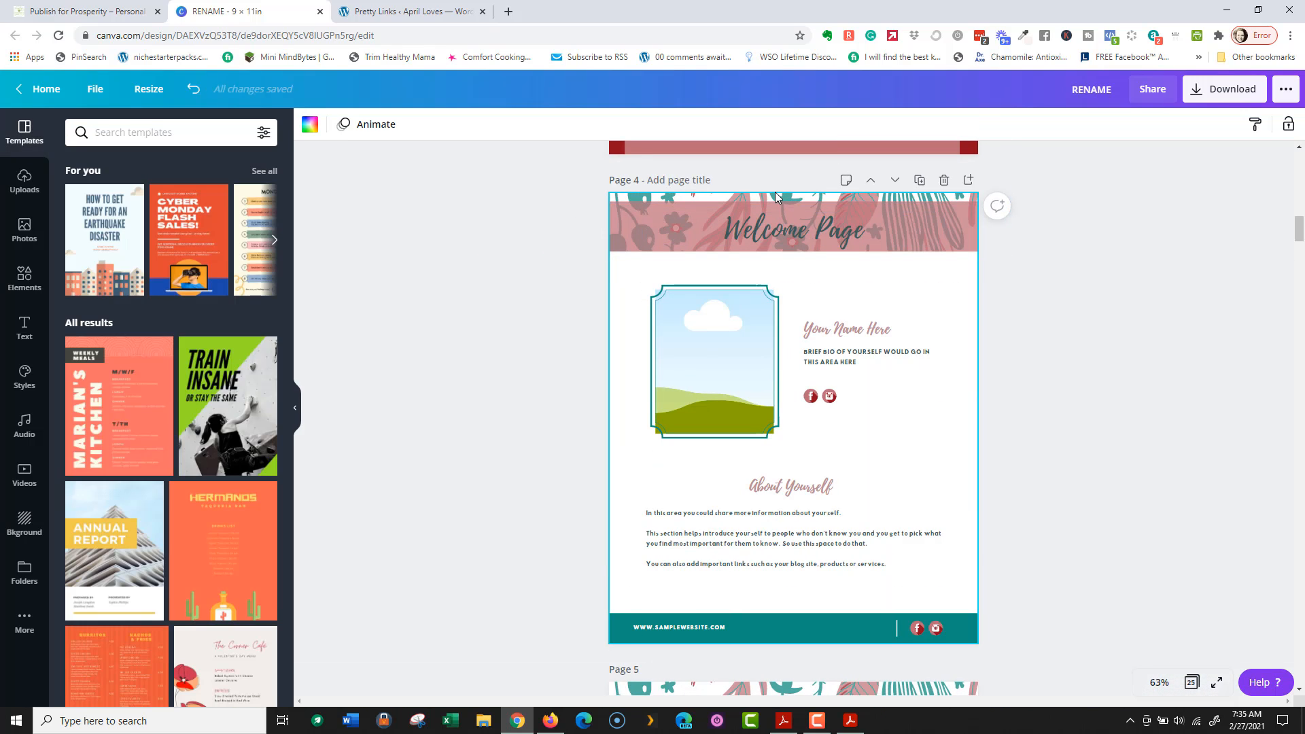
pyautogui.click(717, 202)
pyautogui.click(712, 201)
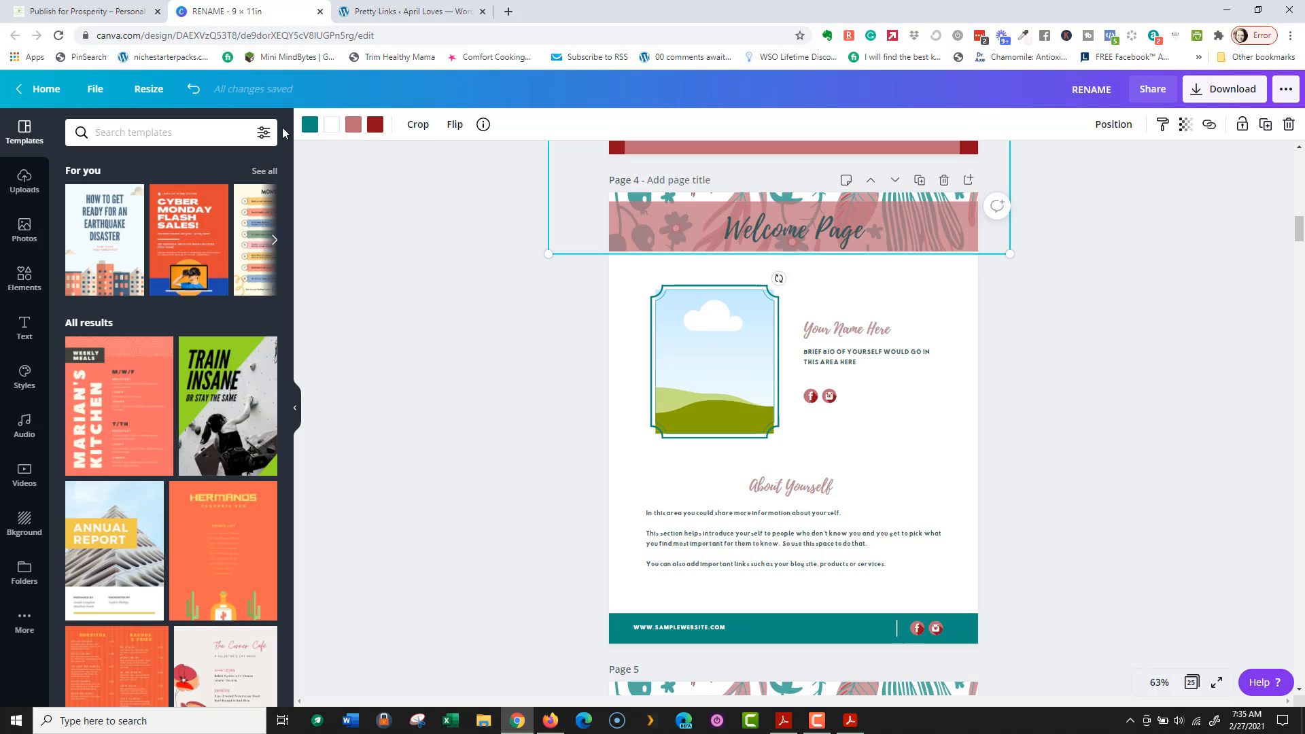
pyautogui.click(310, 125)
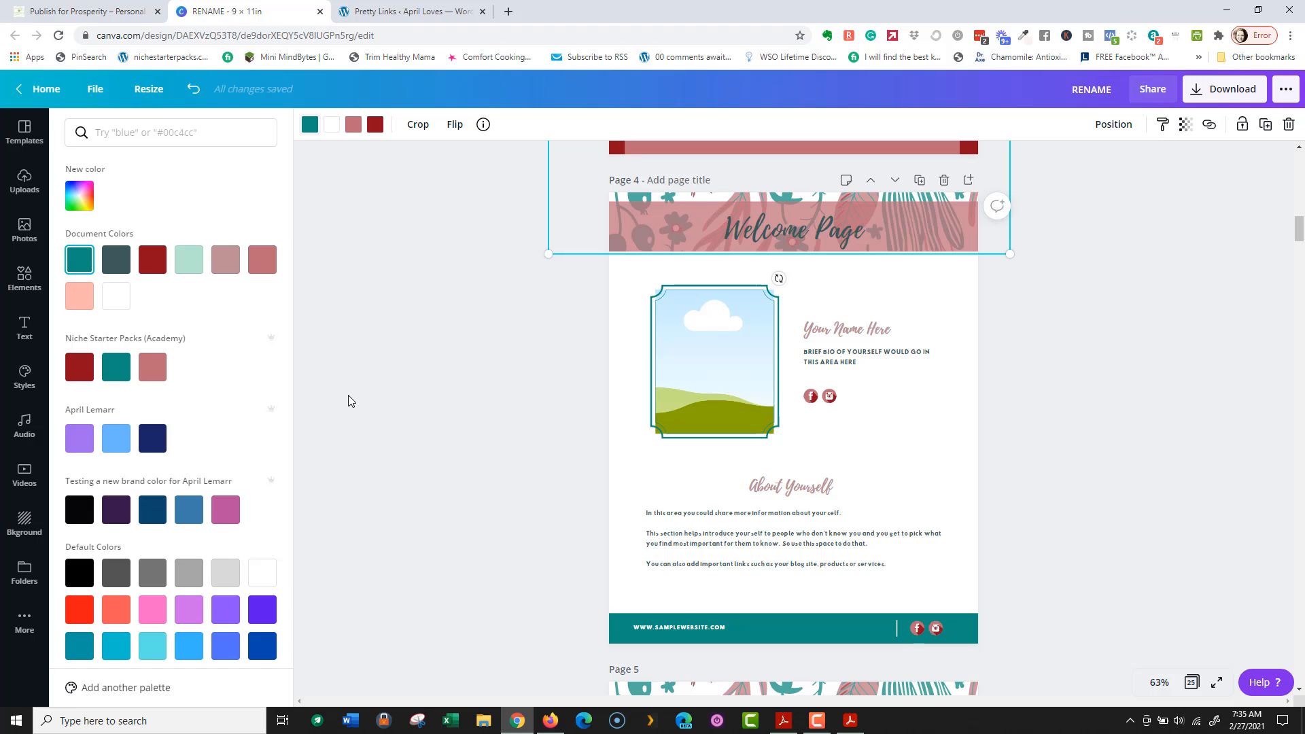
# Step: Compare the three cover pages and delete the first two, keeping the cover with the white title box
pyautogui.scroll(8, 859, 390)
pyautogui.scroll(9, 864, 366)
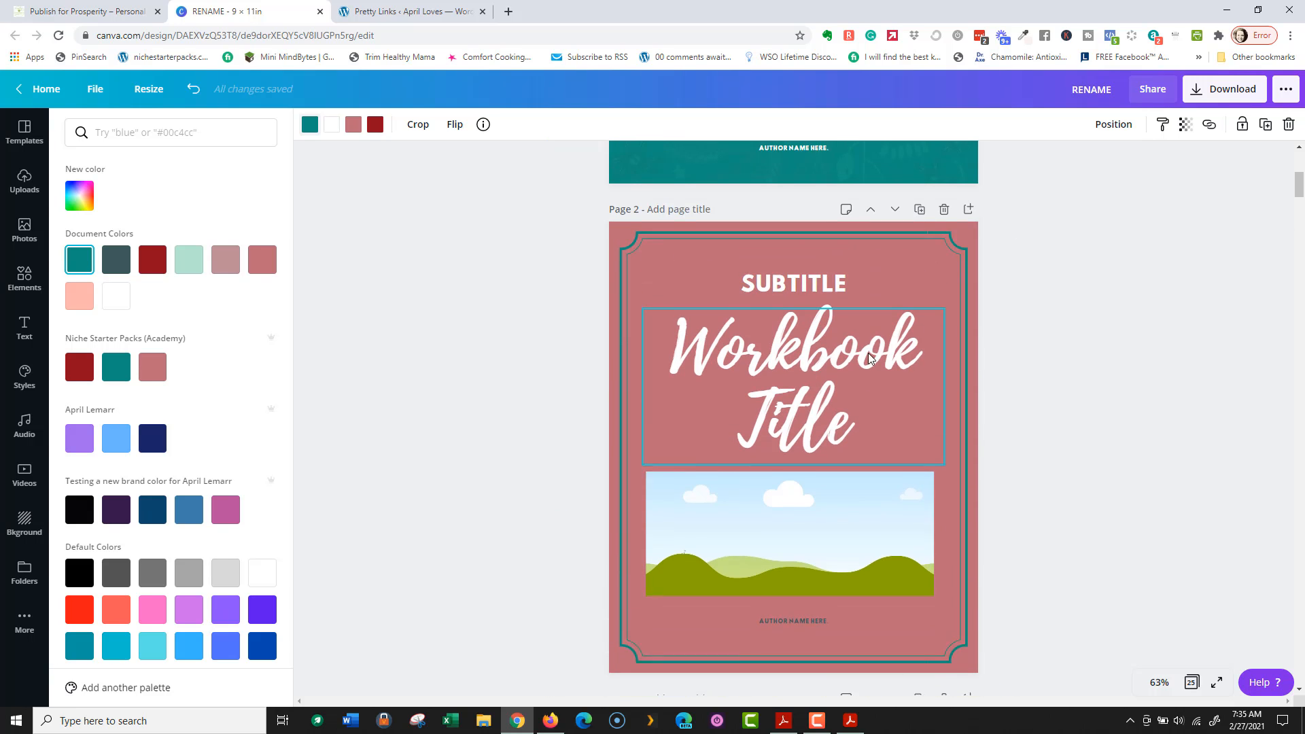
pyautogui.scroll(5, 763, 296)
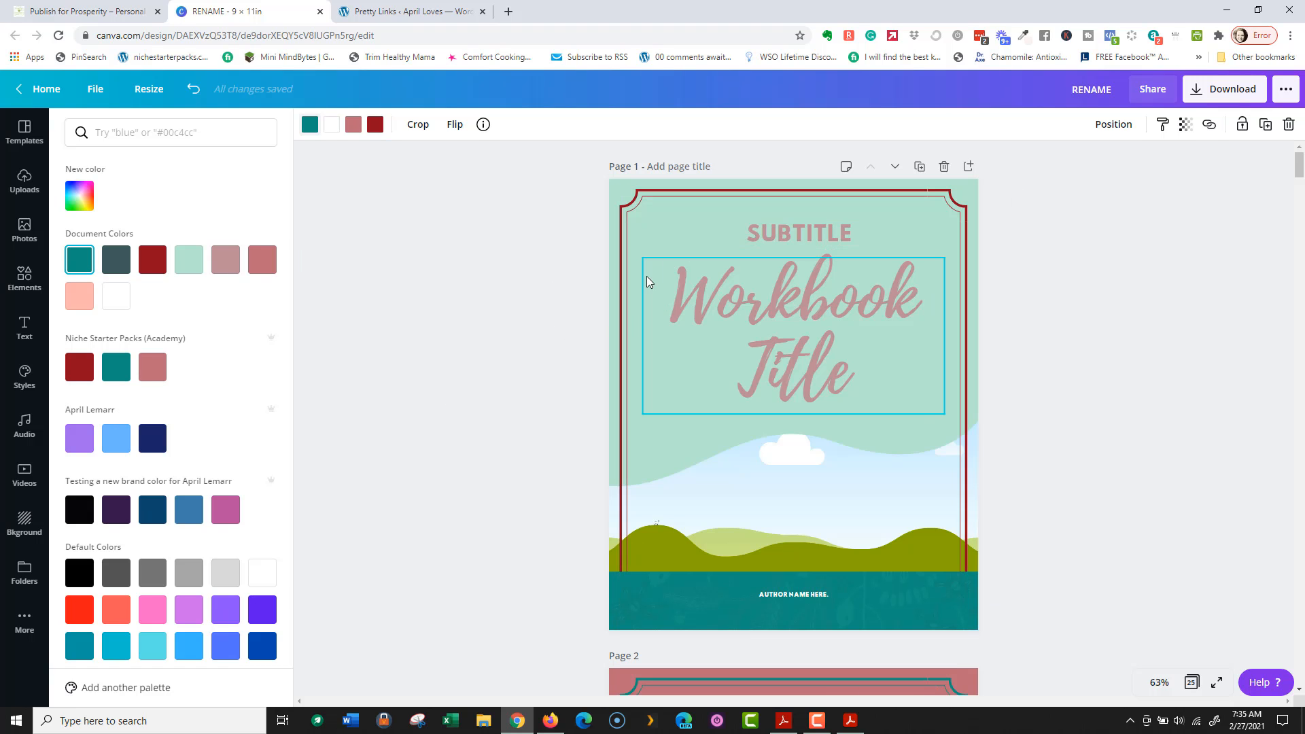
pyautogui.scroll(-2, 669, 340)
pyautogui.scroll(-15, 858, 321)
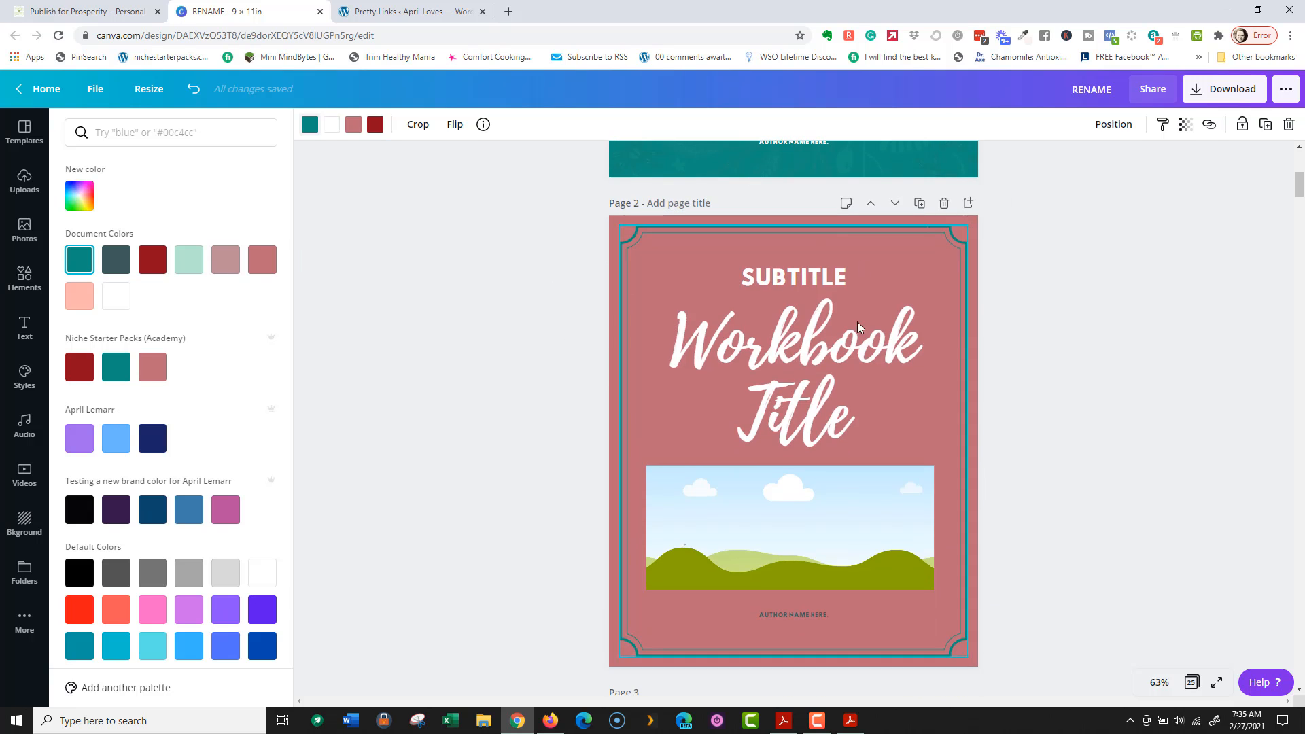
pyautogui.scroll(15, 859, 432)
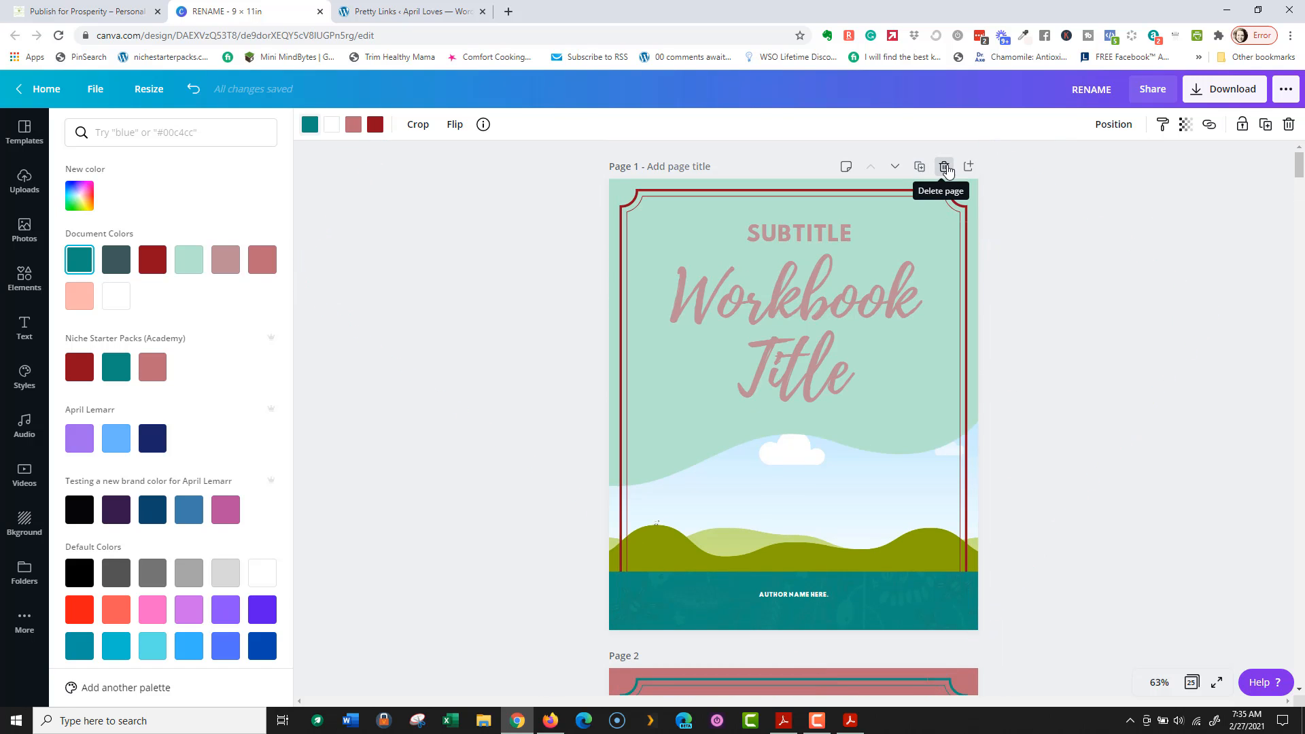
pyautogui.click(943, 167)
pyautogui.click(943, 167)
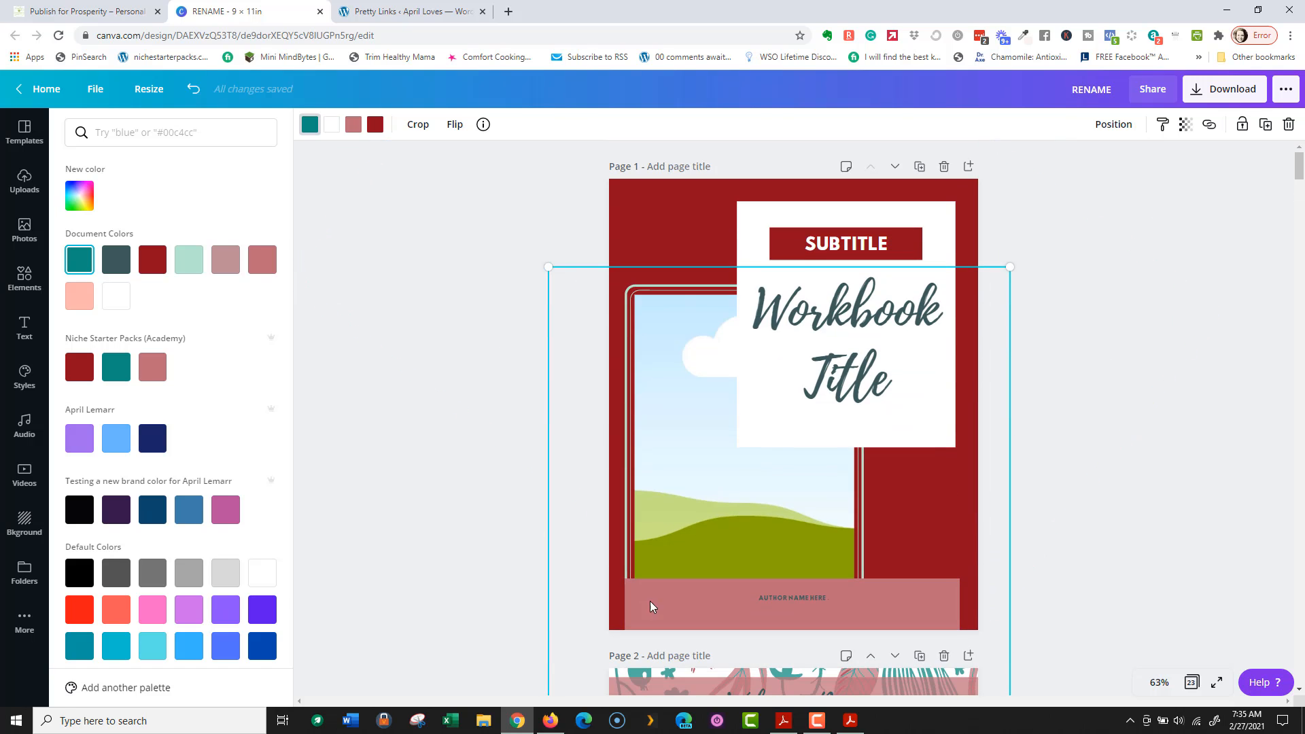
# Step: Enlarge the cover's author line to about size 34, replace it with "By" and the author's name, and shift it slightly within its band
pyautogui.click(817, 601)
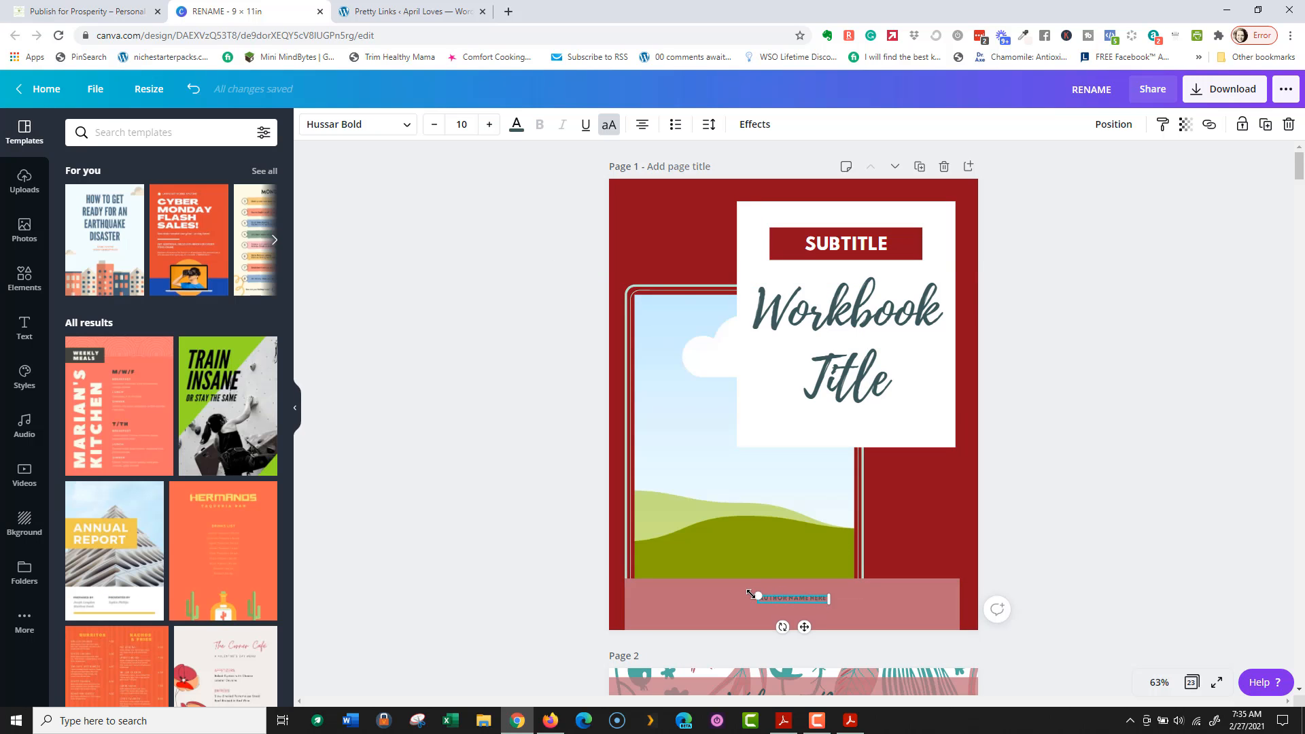
pyautogui.moveTo(758, 597); pyautogui.dragTo(673, 596)
pyautogui.moveTo(827, 611); pyautogui.dragTo(912, 609)
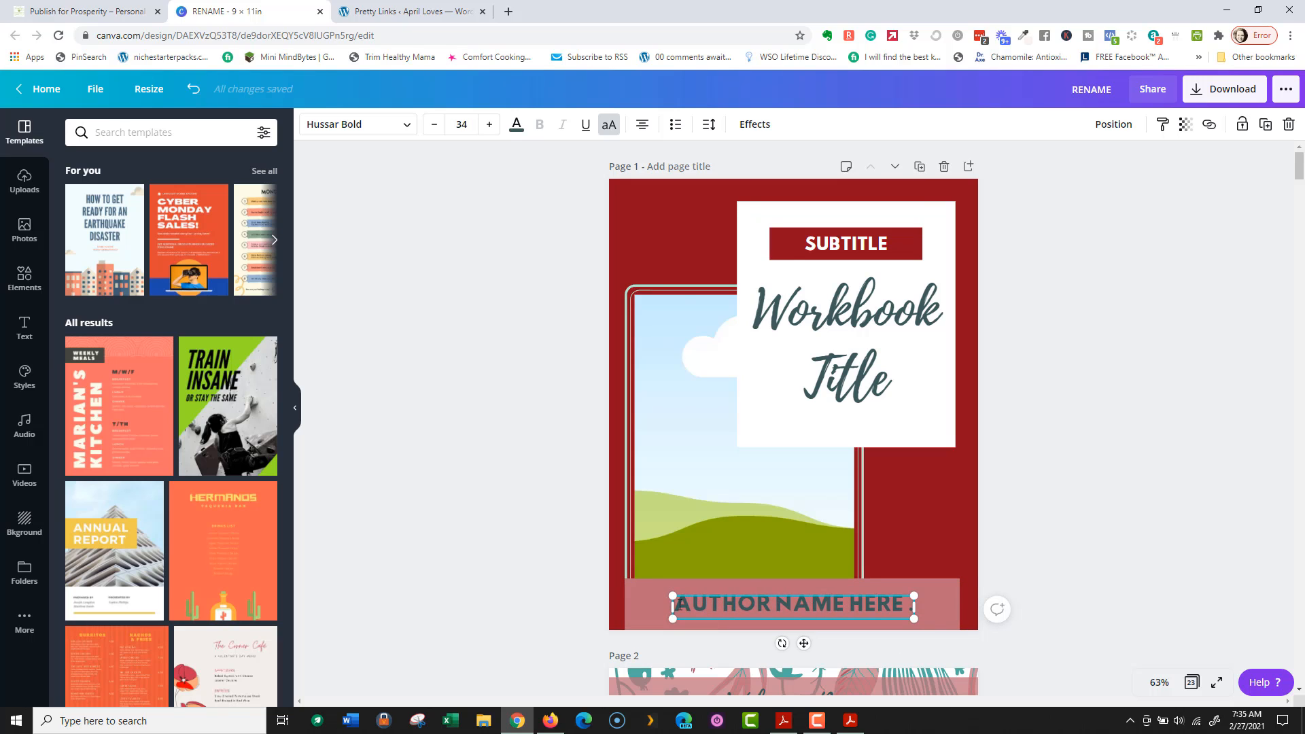
pyautogui.moveTo(679, 604); pyautogui.dragTo(941, 594)
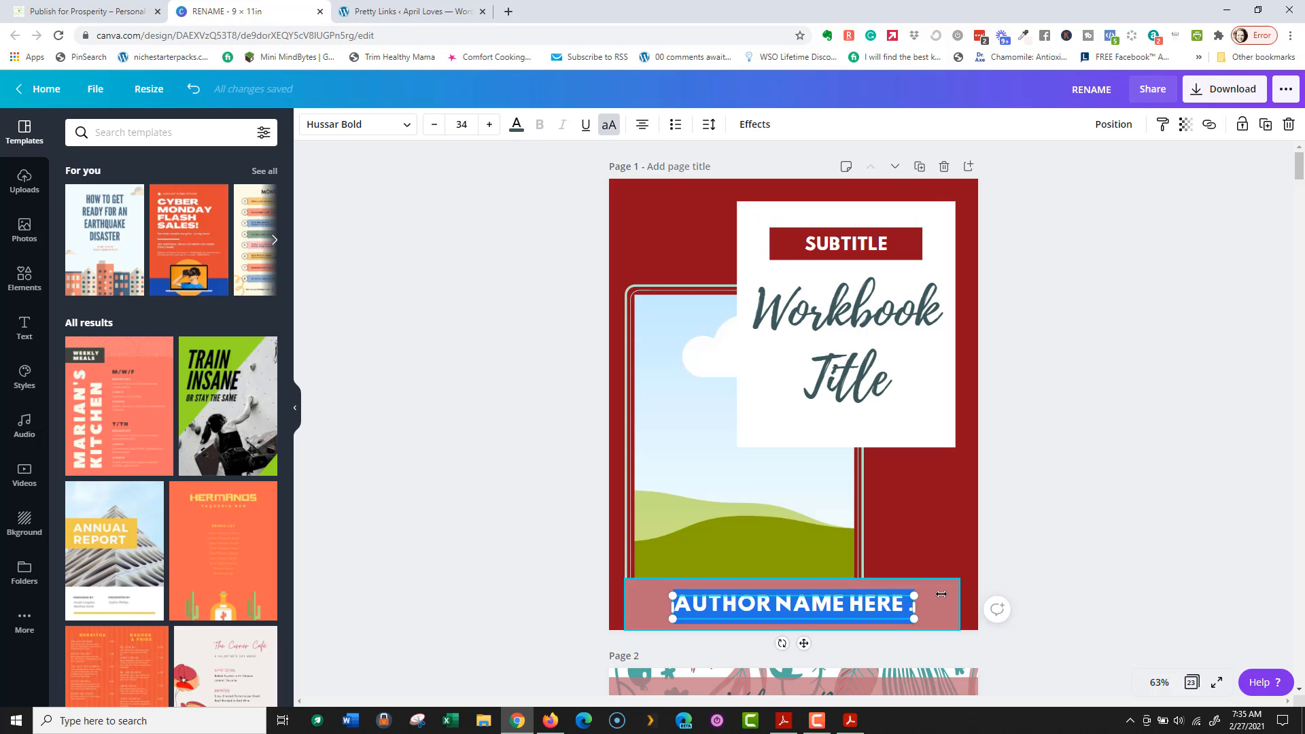
pyautogui.write('BY APRIL LEMARR')
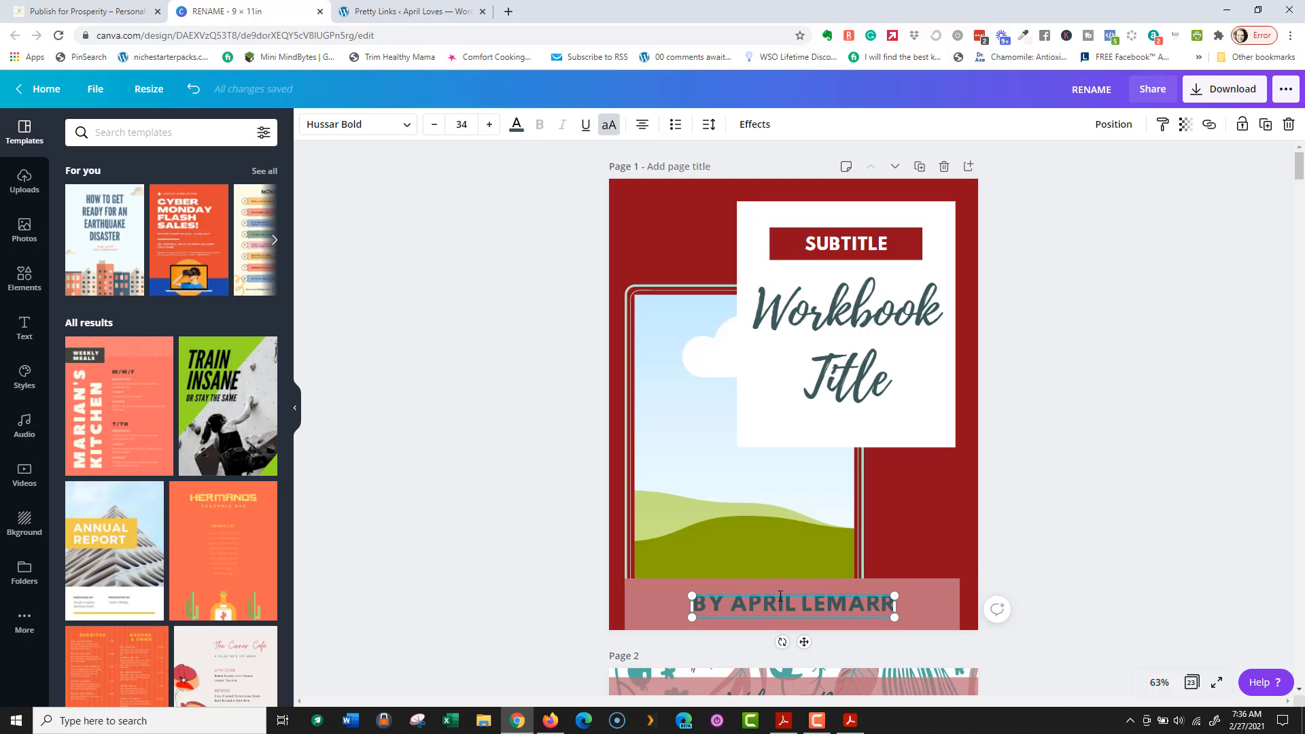
pyautogui.moveTo(777, 596)
pyautogui.mouseDown()
pyautogui.moveTo(761, 601)
pyautogui.moveTo(774, 603)
pyautogui.mouseUp()
pyautogui.click(530, 376)
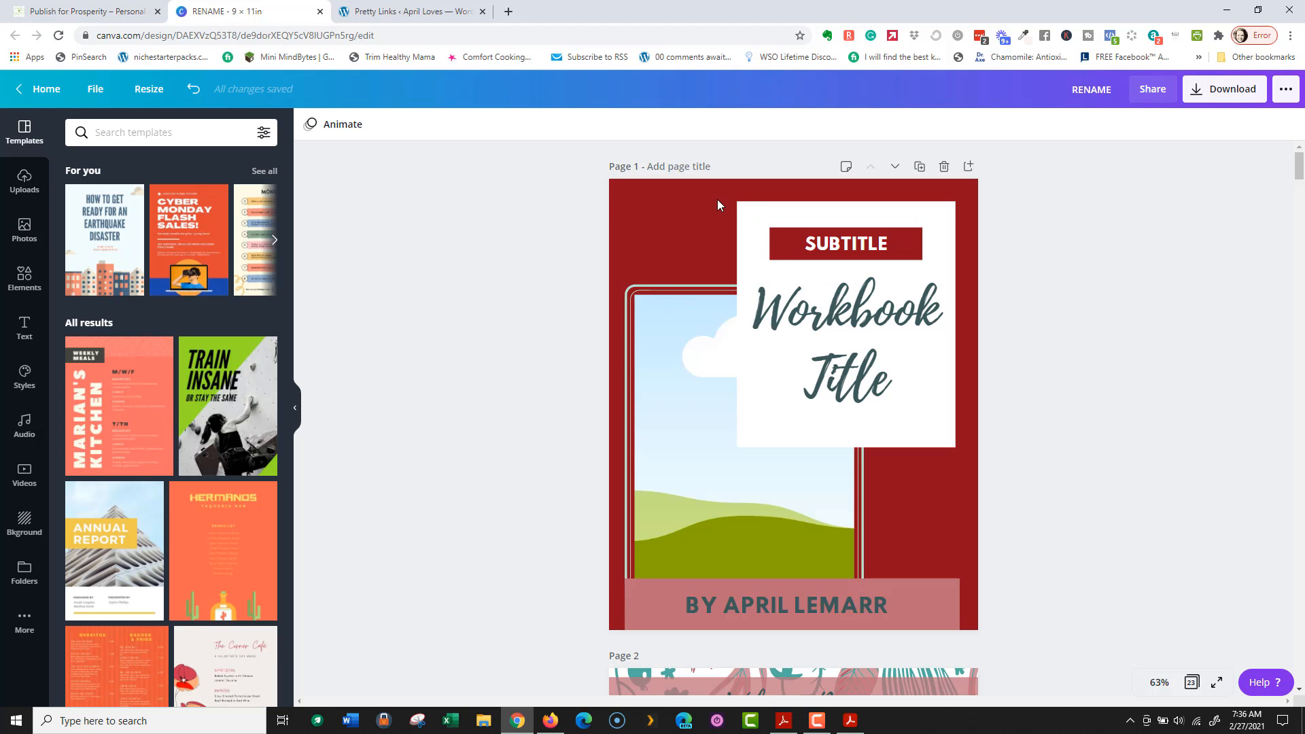
# Step: Select the Welcome Page's floral header and replace its teal with the dark navy of the "Testing a new brand color" palette throughout the design
pyautogui.scroll(-3, 668, 297)
pyautogui.click(707, 462)
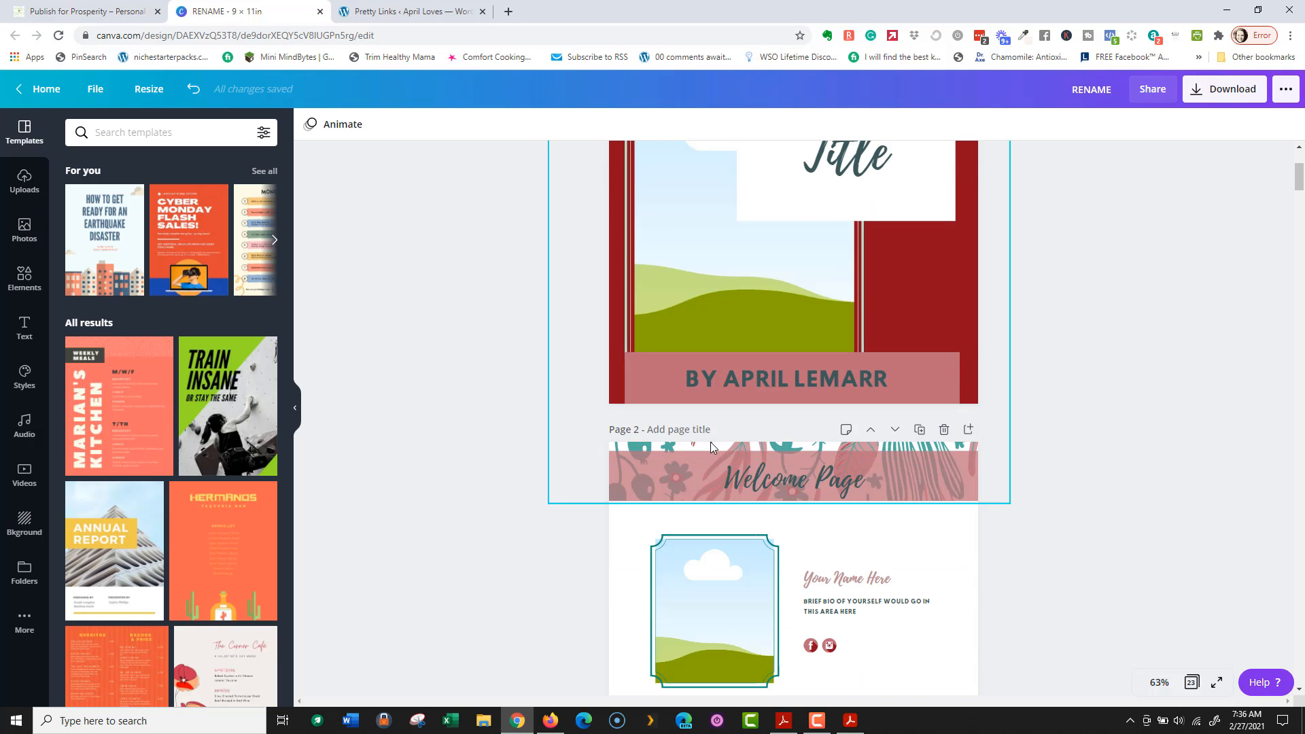
pyautogui.click(309, 124)
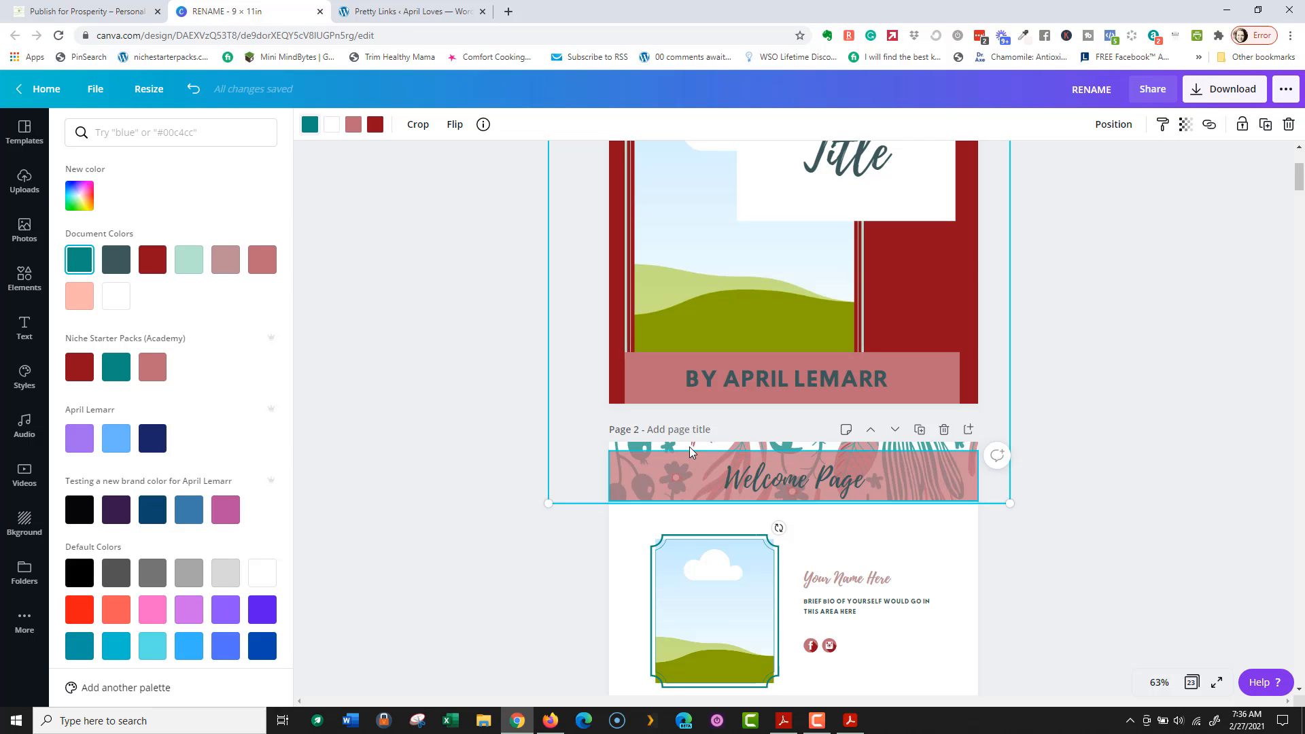
pyautogui.click(225, 512)
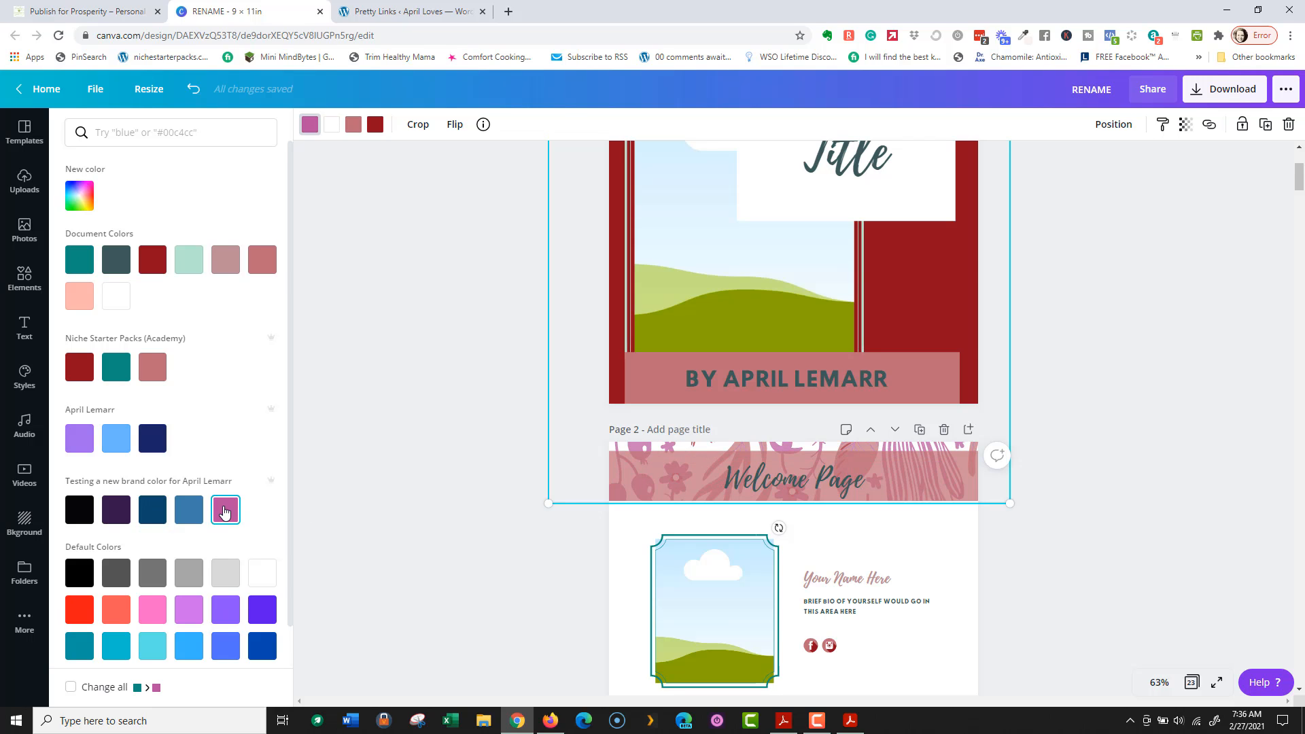
pyautogui.click(183, 512)
pyautogui.click(151, 515)
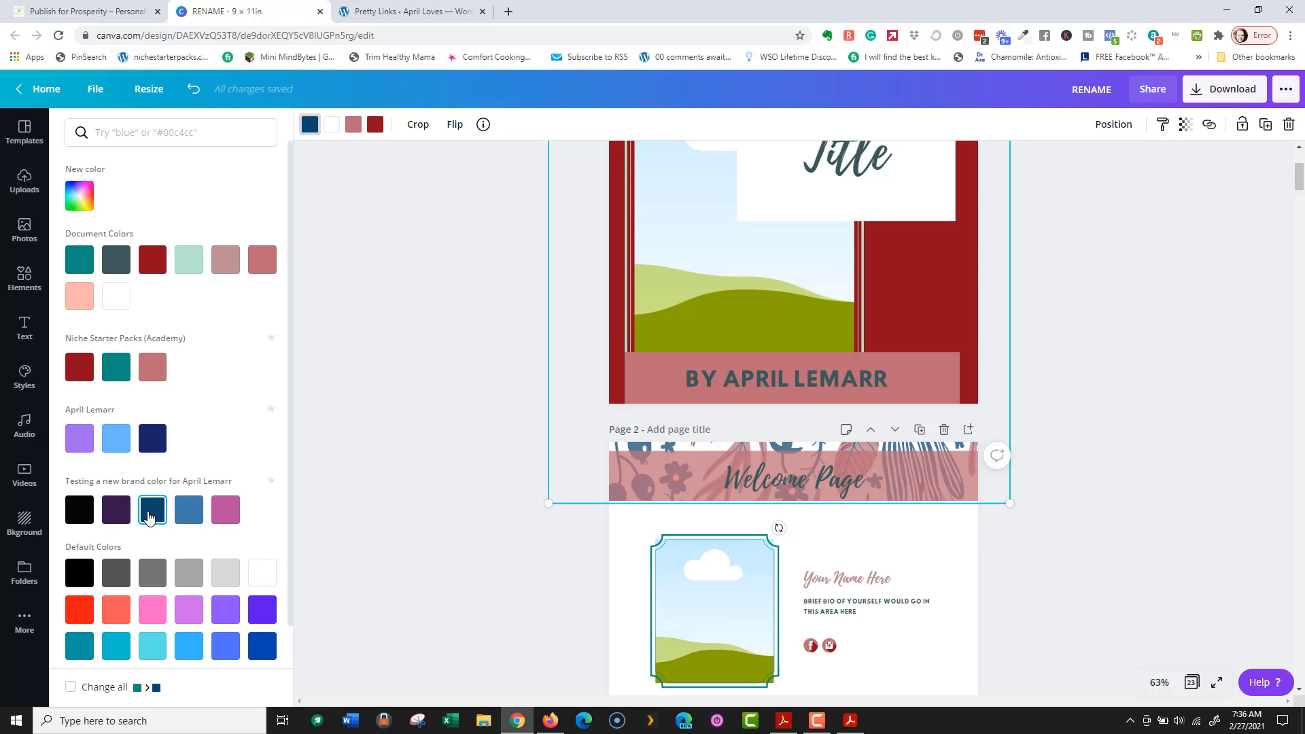
pyautogui.click(70, 688)
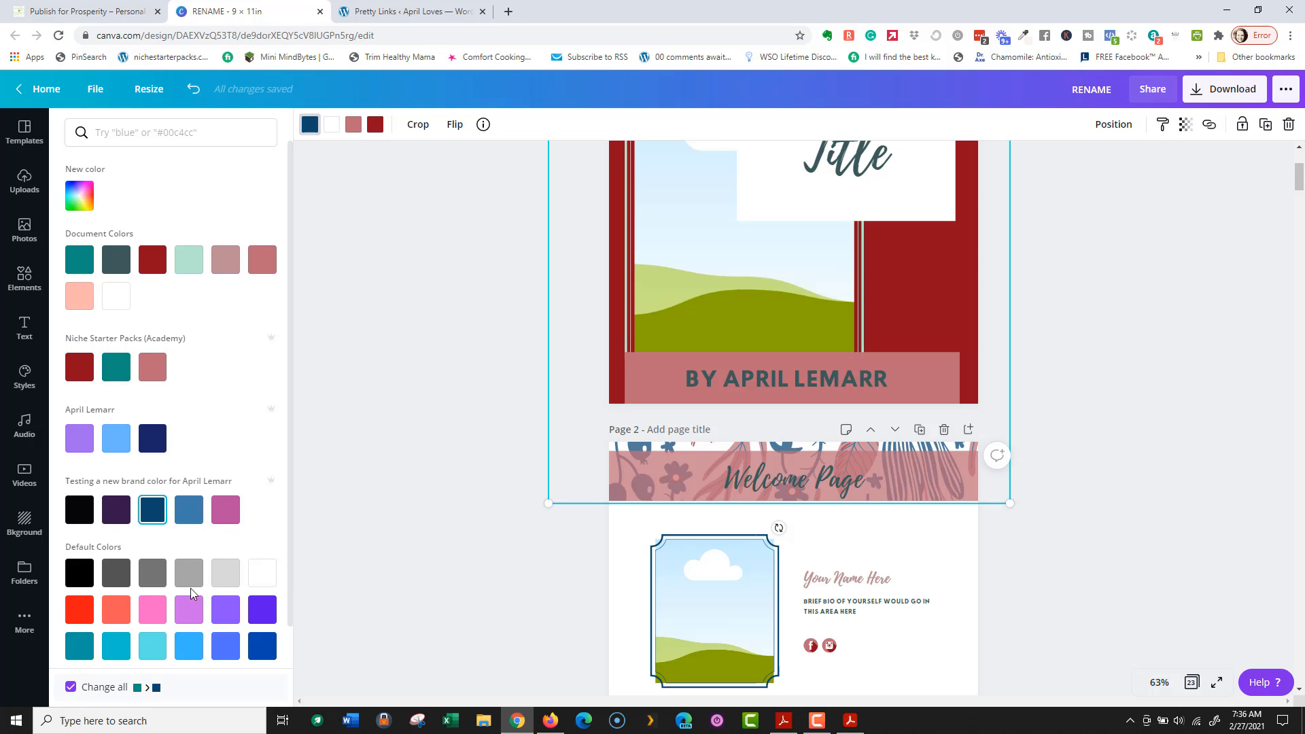
# Step: Replace the header's dusty rose with the magenta pink of the "Testing a new brand color" palette on every page
pyautogui.click(353, 125)
pyautogui.click(219, 518)
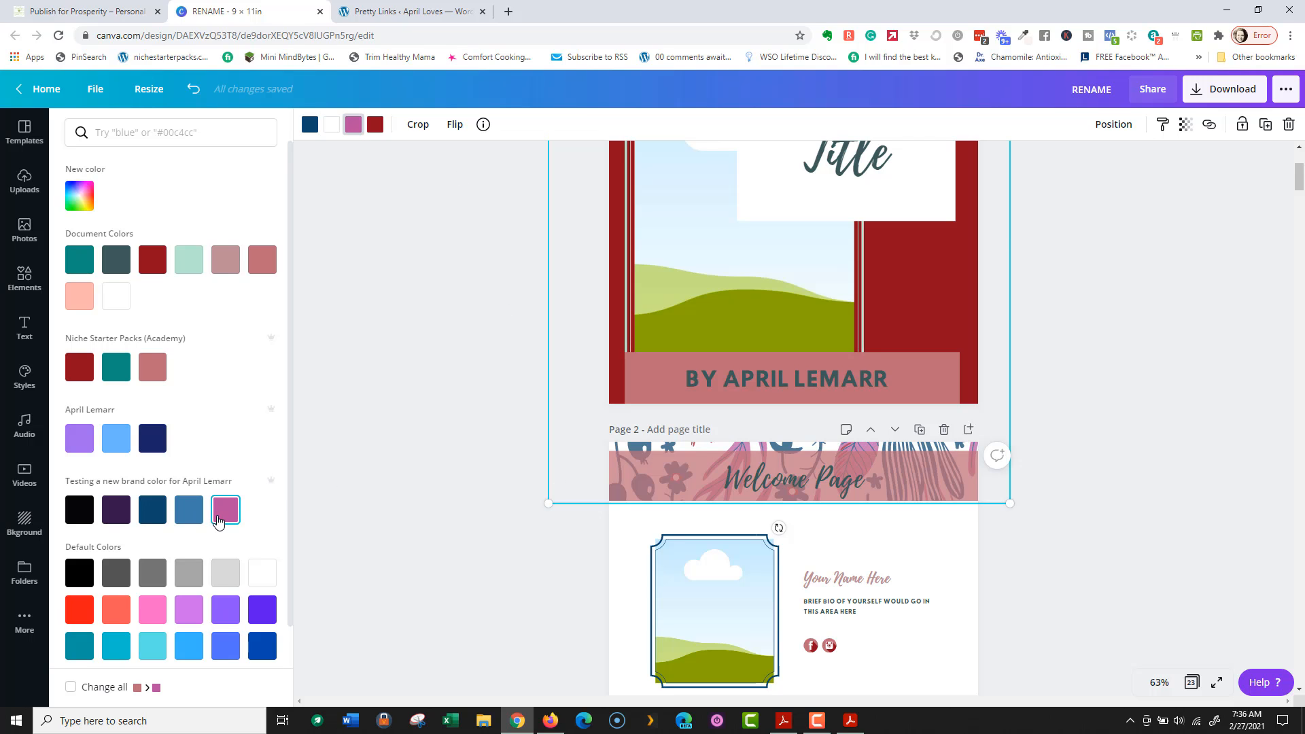
pyautogui.click(71, 687)
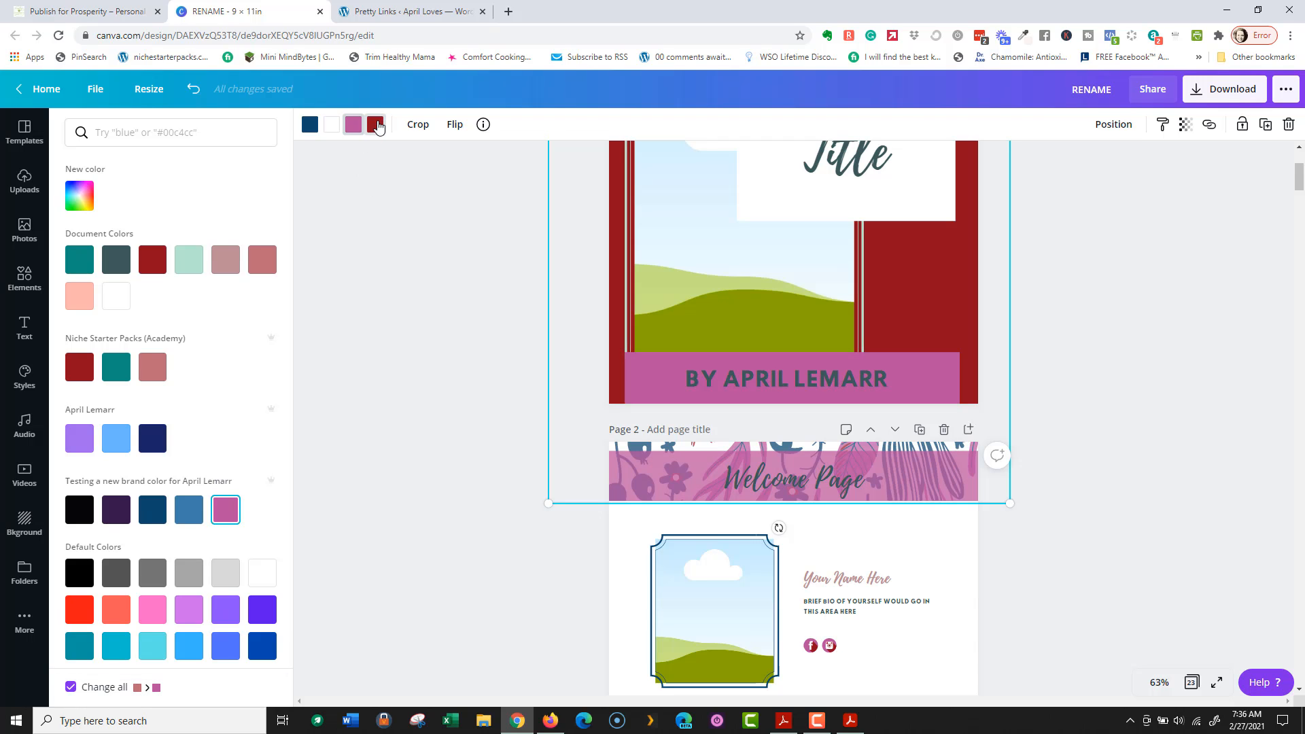
# Step: Replace the header's dark red with the dark purple of the test brand palette throughout the design and review the recolored pages
pyautogui.click(116, 511)
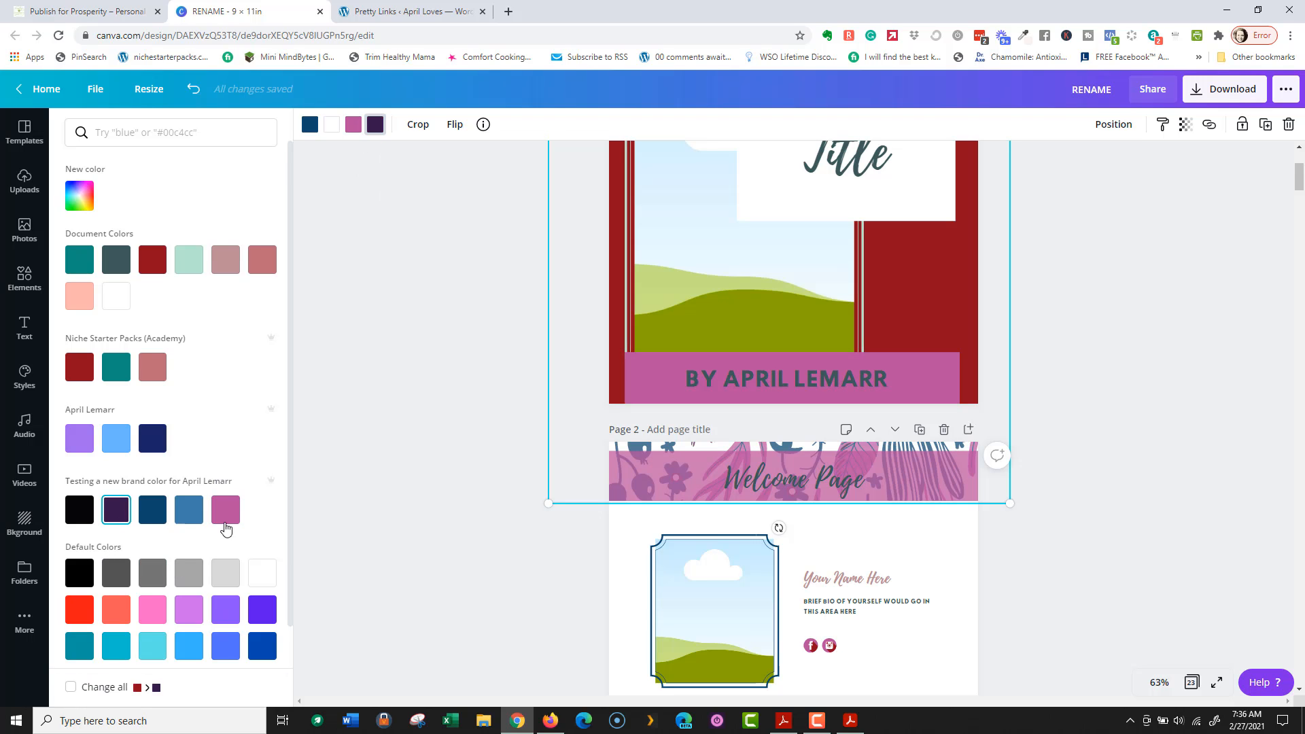
pyautogui.click(71, 687)
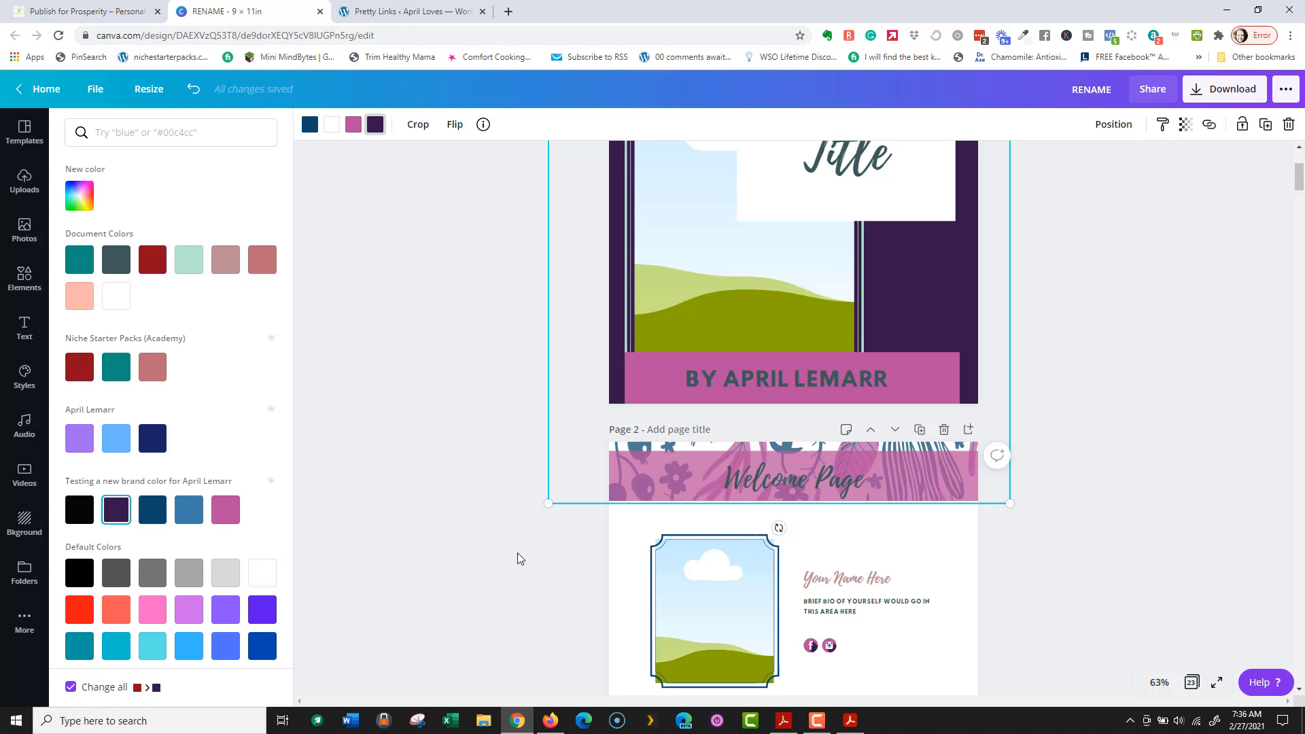
pyautogui.scroll(3, 1118, 486)
pyautogui.scroll(-15, 1025, 376)
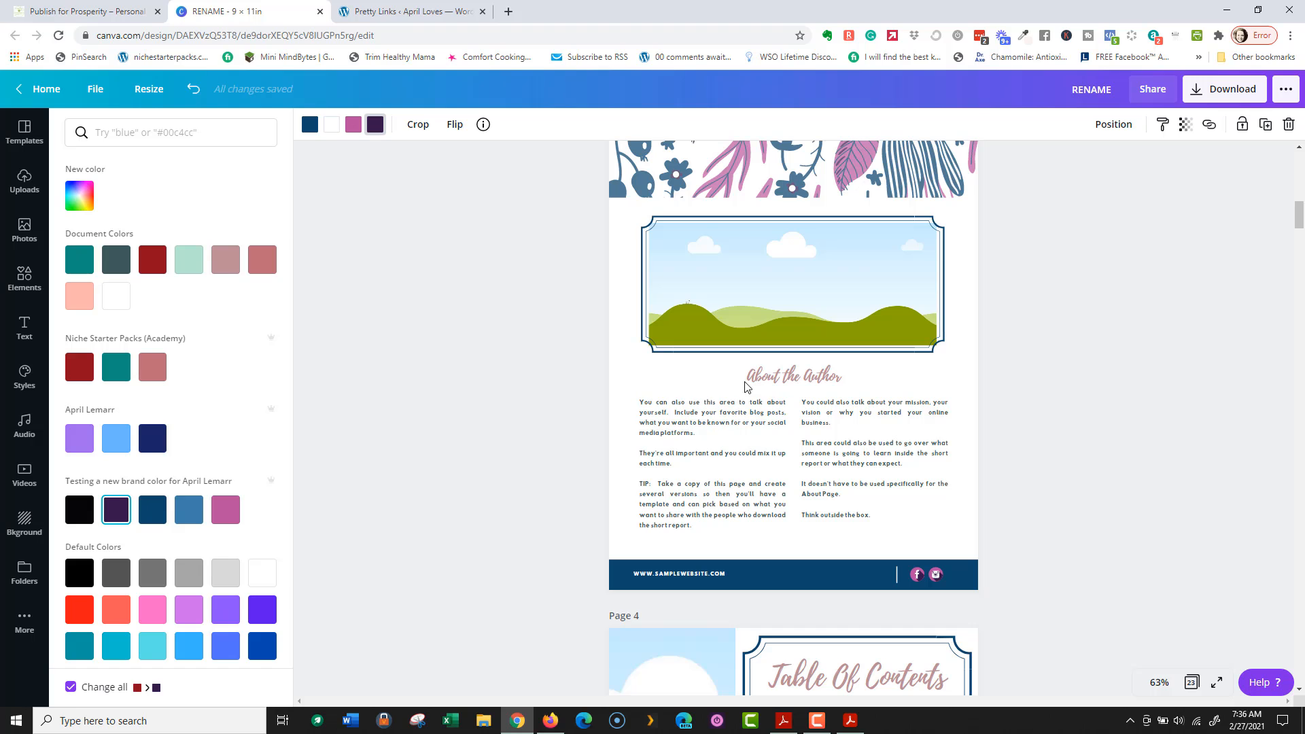
# Step: Recolor the cover's author line white and shift it slightly to center it within its pink band
pyautogui.scroll(10, 631, 432)
pyautogui.scroll(5, 806, 414)
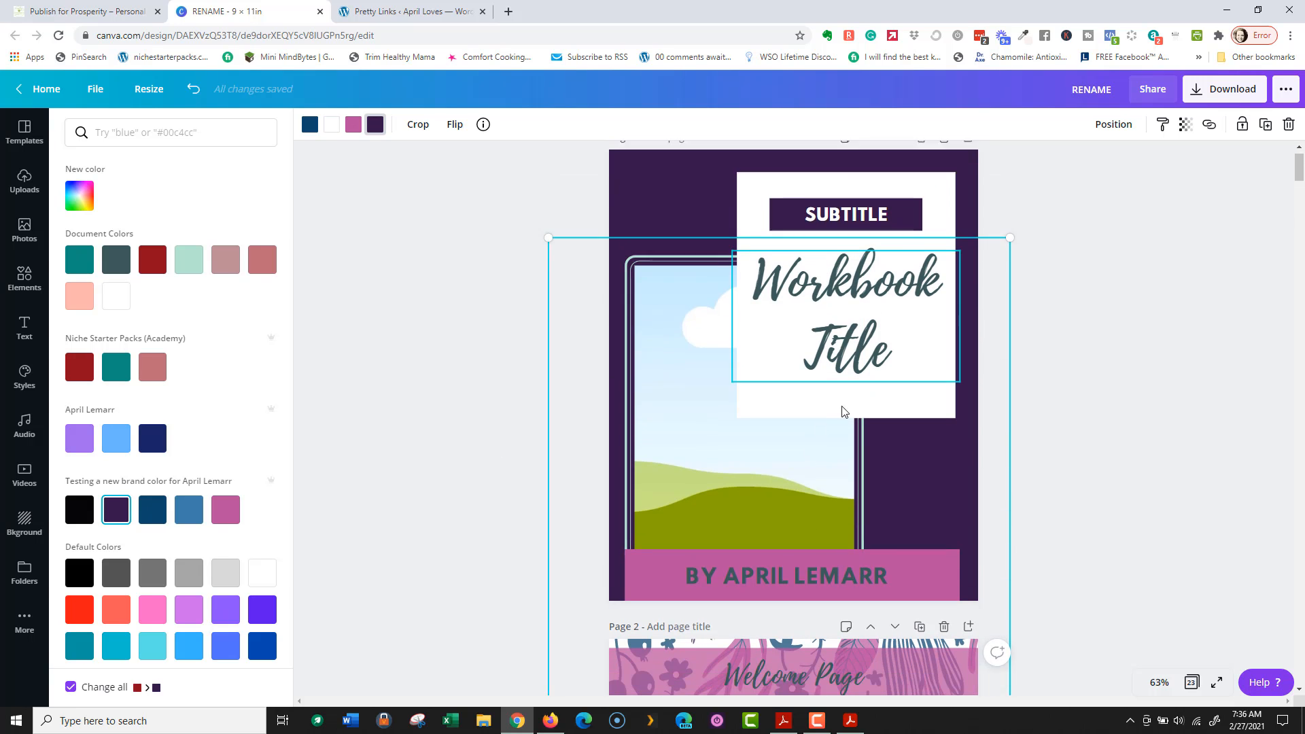
pyautogui.scroll(-2, 841, 410)
pyautogui.click(700, 491)
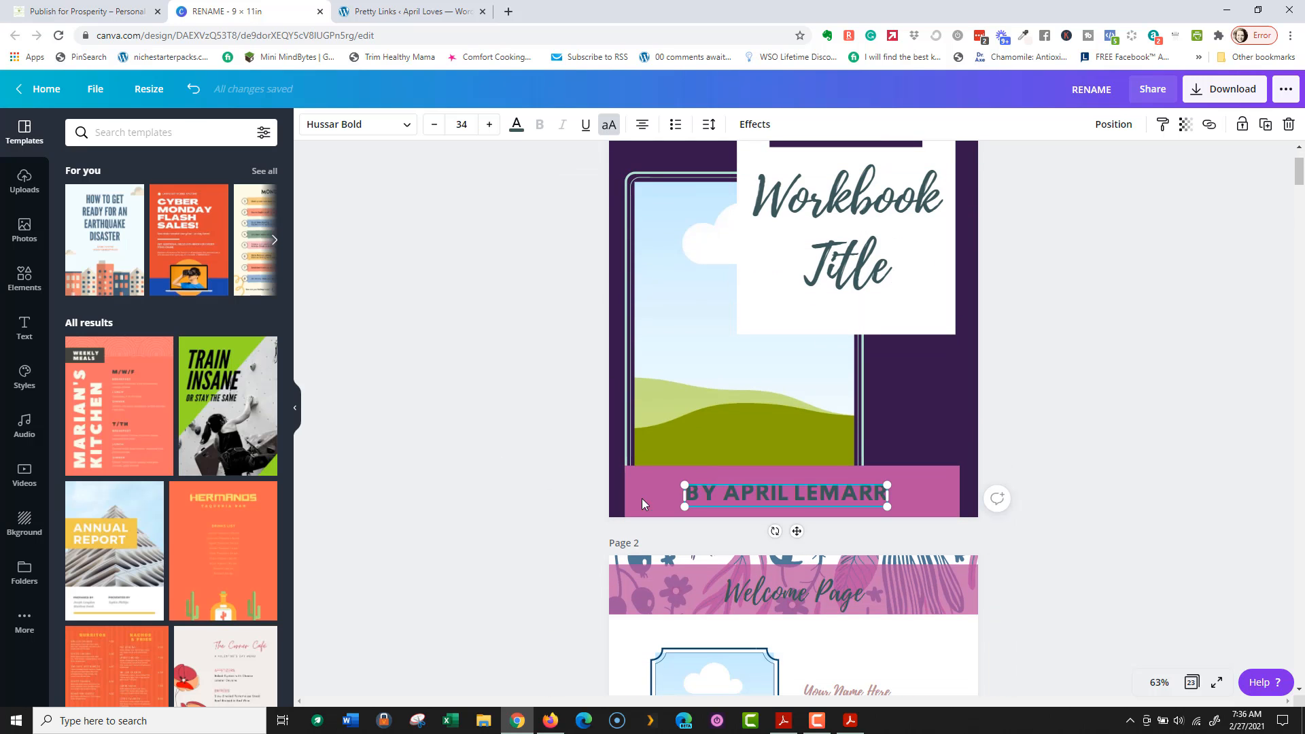
pyautogui.click(516, 125)
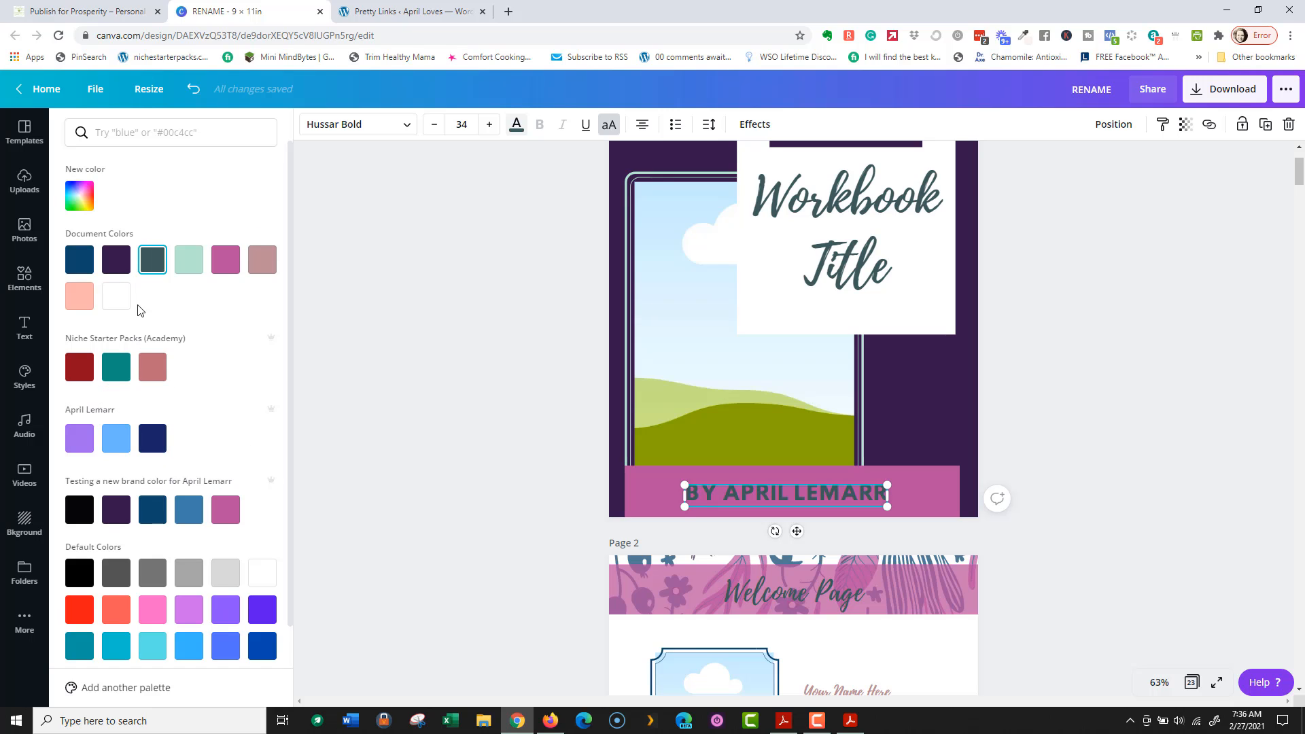
pyautogui.click(117, 297)
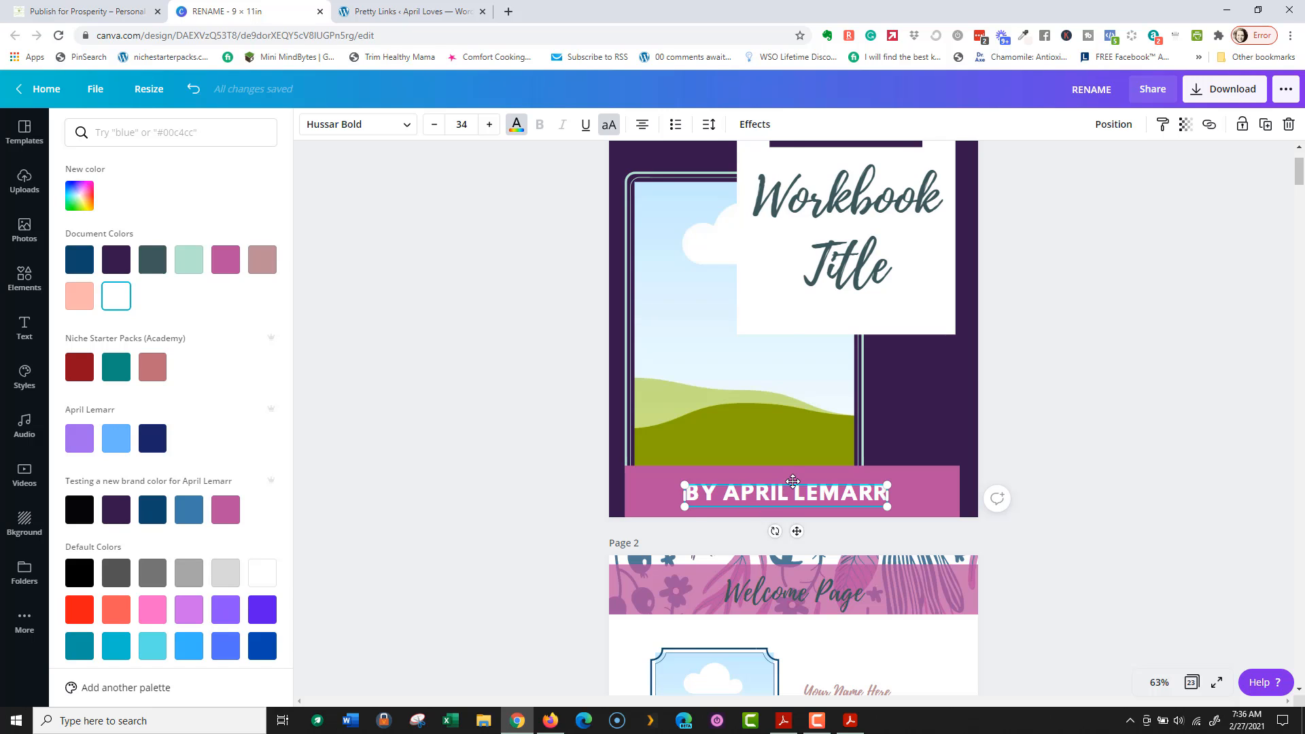
pyautogui.moveTo(792, 481); pyautogui.dragTo(787, 482)
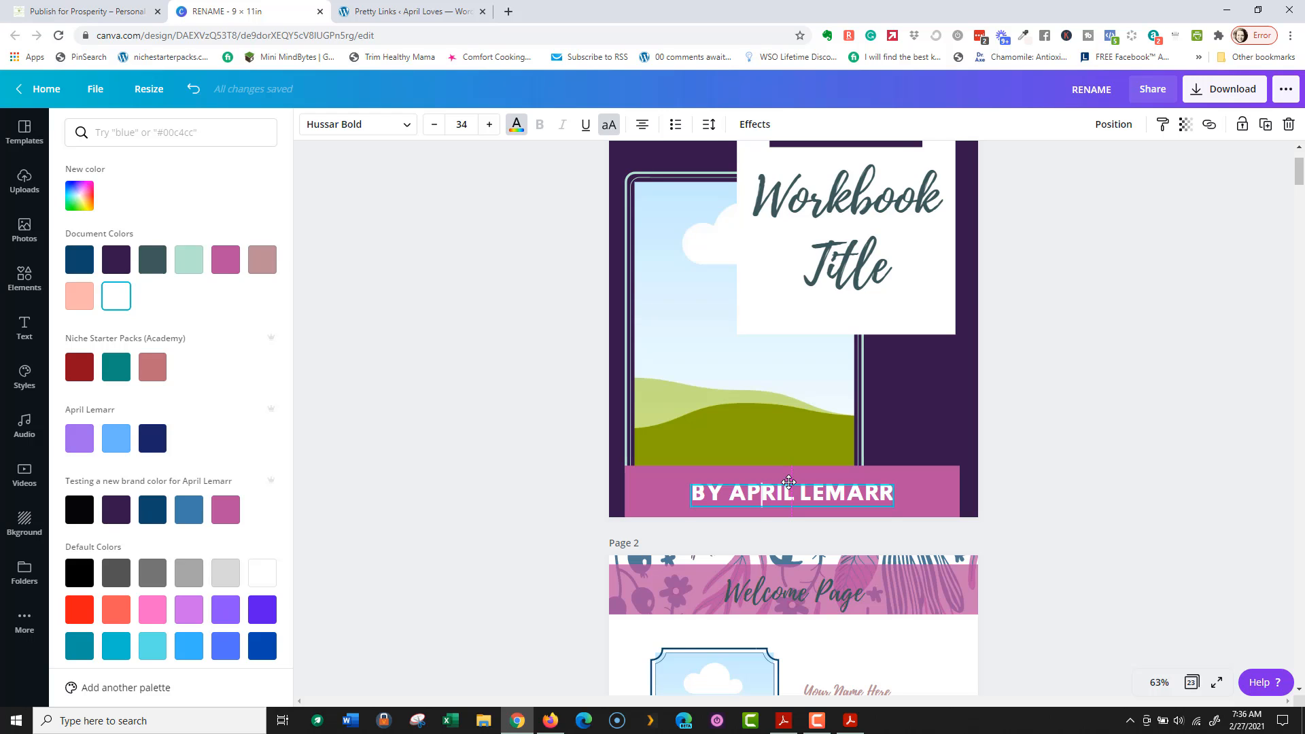
# Step: Replace the cover's workbook title with "Ways To Prioritize Your Work" and shrink it to about size 58 to fit the white box
pyautogui.scroll(2, 874, 318)
pyautogui.click(846, 340)
pyautogui.click(794, 312)
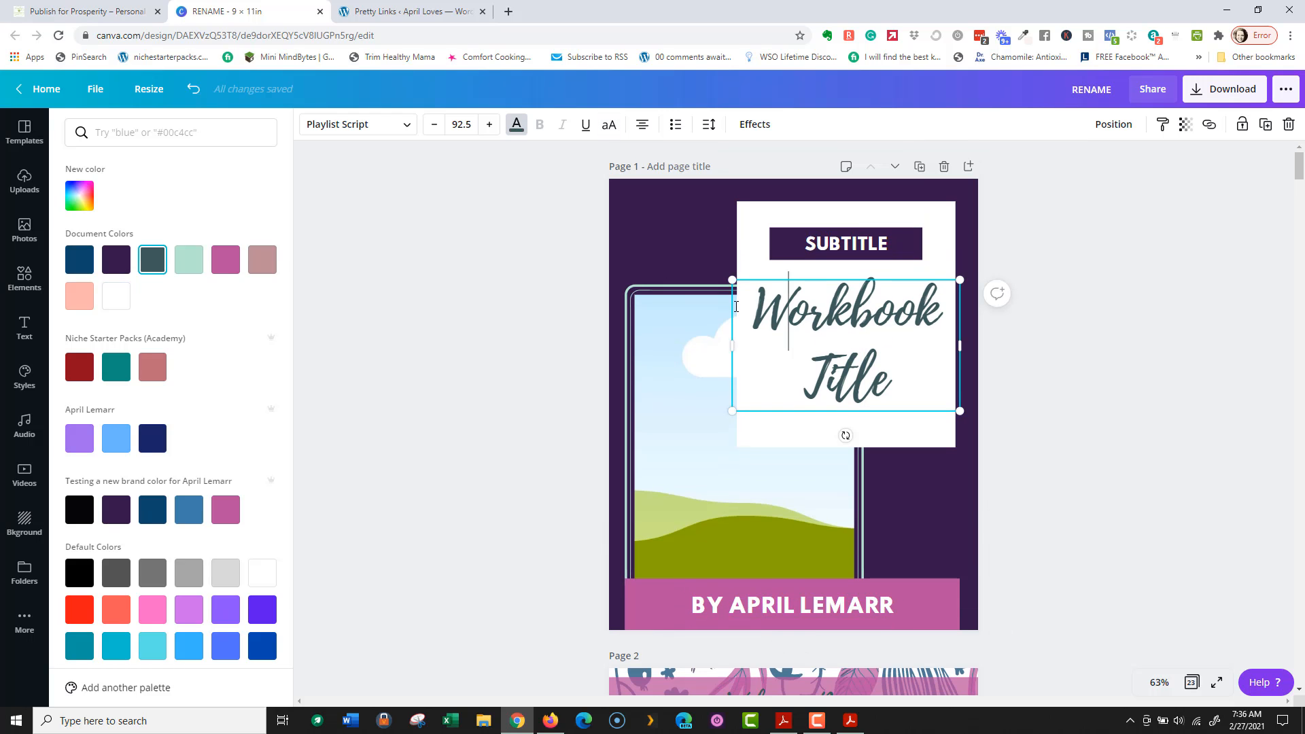
pyautogui.moveTo(758, 302); pyautogui.dragTo(889, 361)
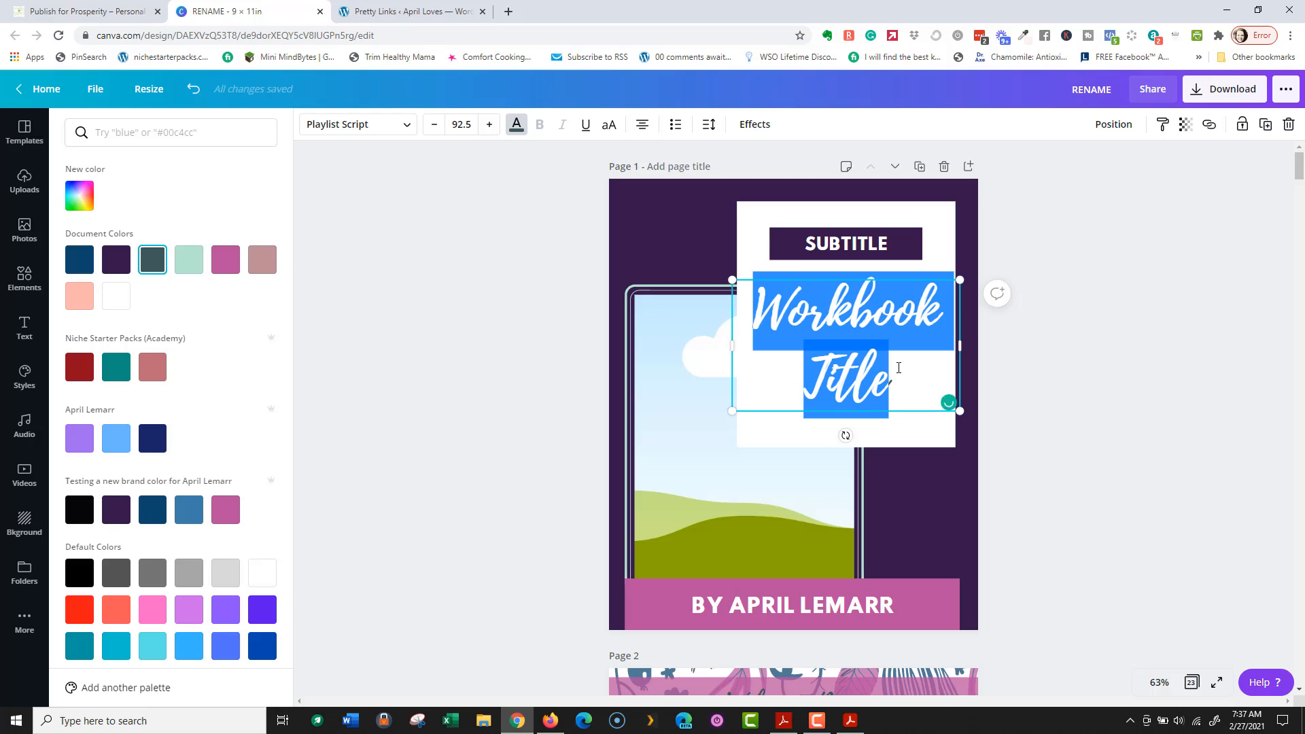
pyautogui.press('BackSpace')
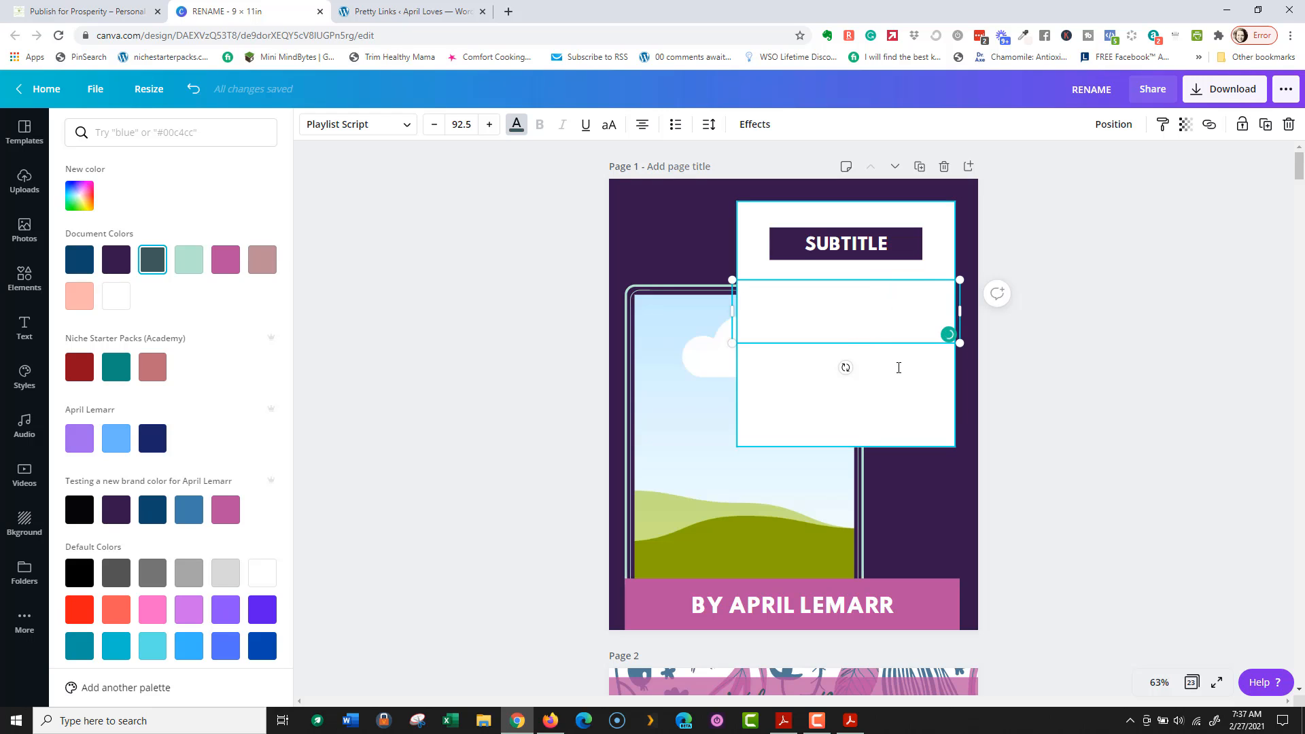
pyautogui.write('Ways To ')
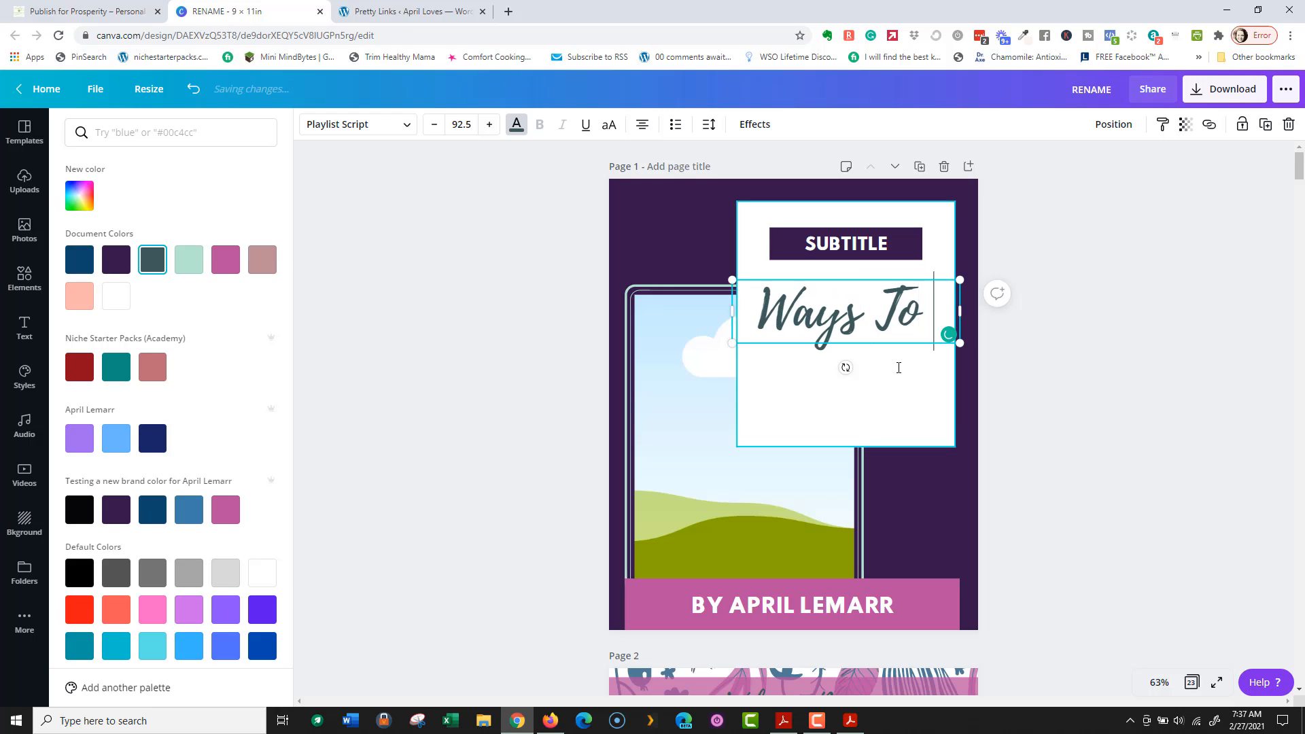
pyautogui.write('Prior')
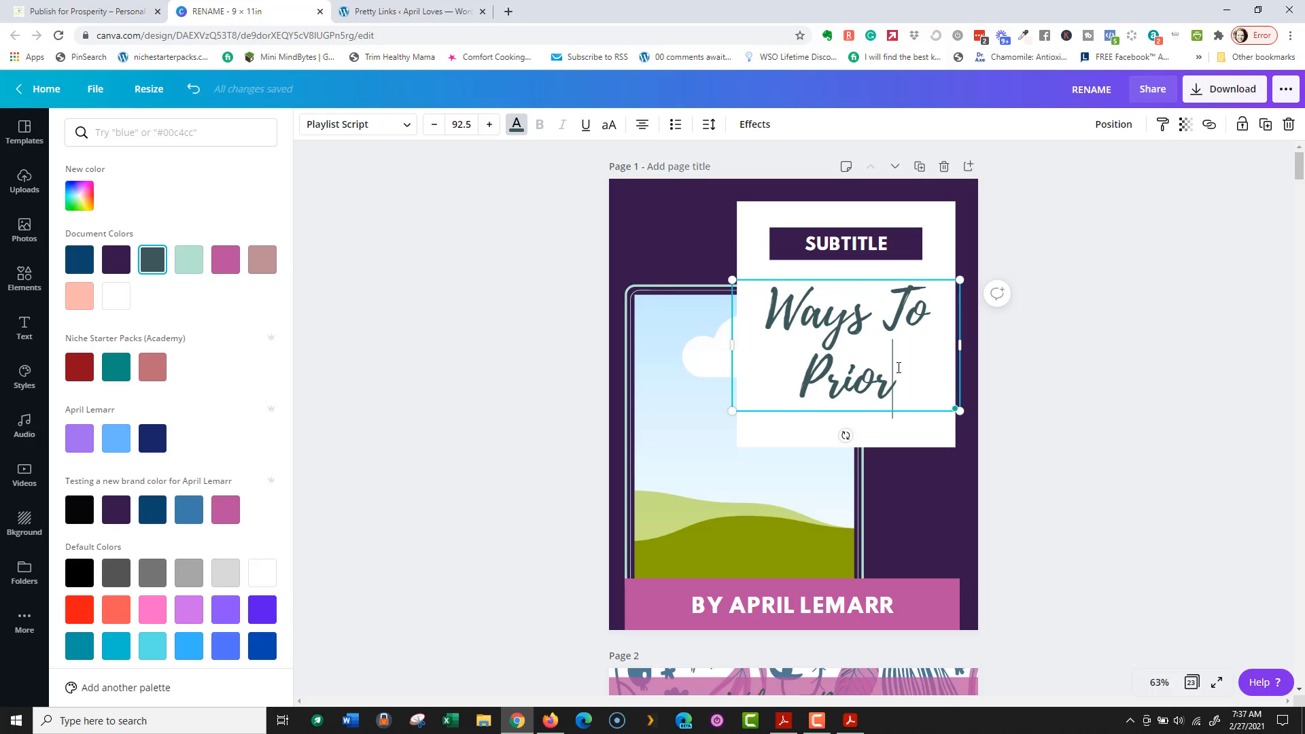
pyautogui.write('itize Your')
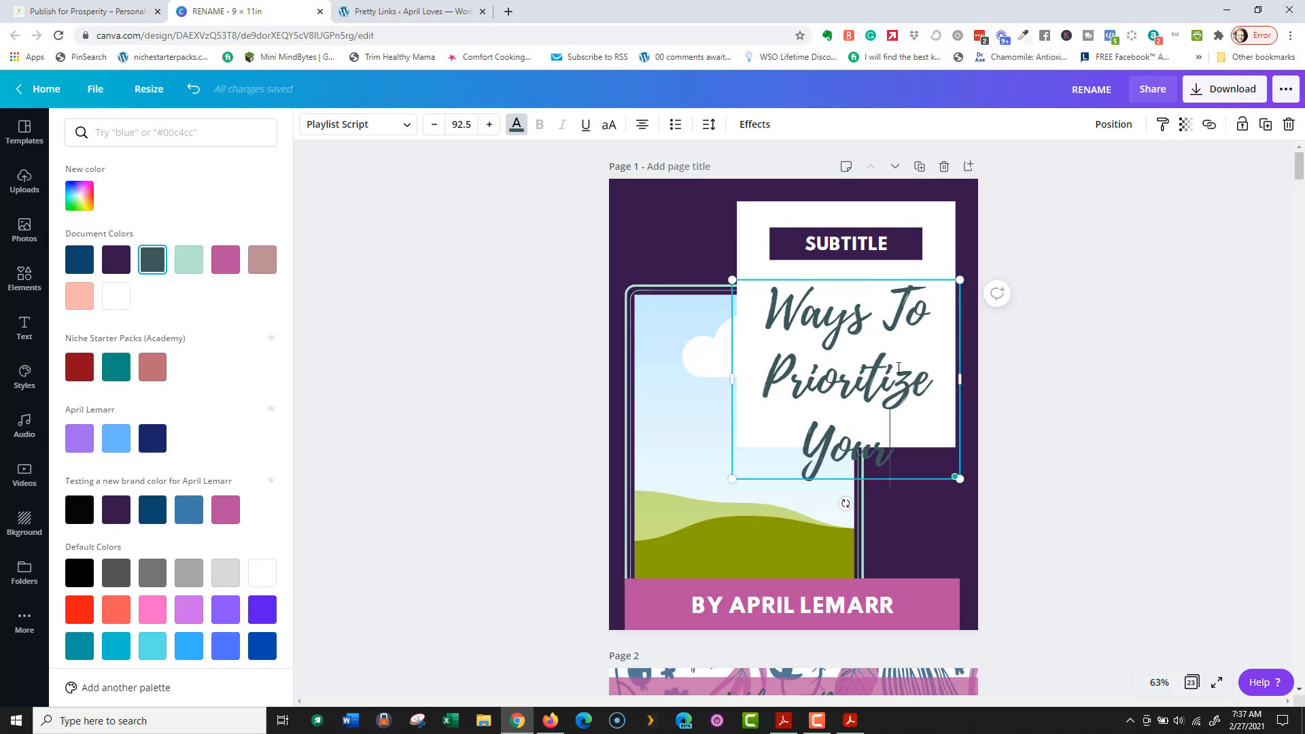
pyautogui.write(' Work')
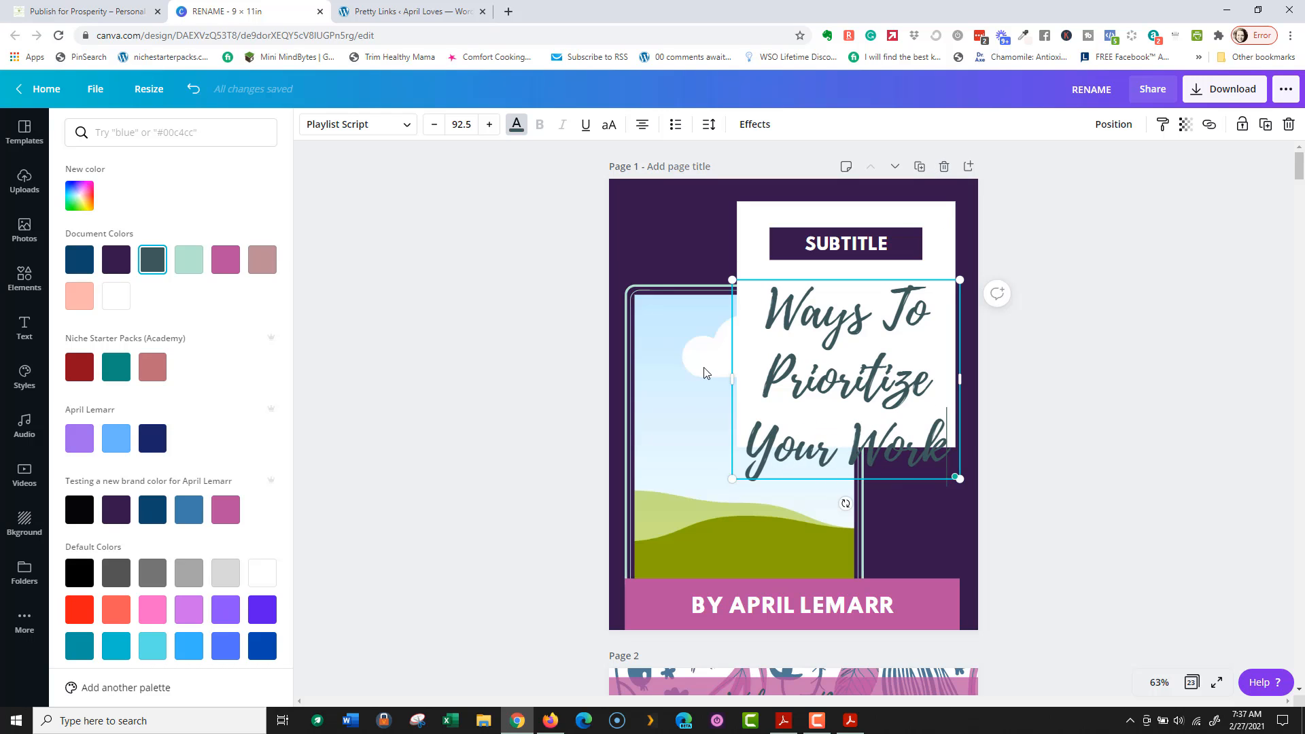
pyautogui.moveTo(729, 381); pyautogui.dragTo(617, 378)
pyautogui.moveTo(616, 479); pyautogui.dragTo(744, 406)
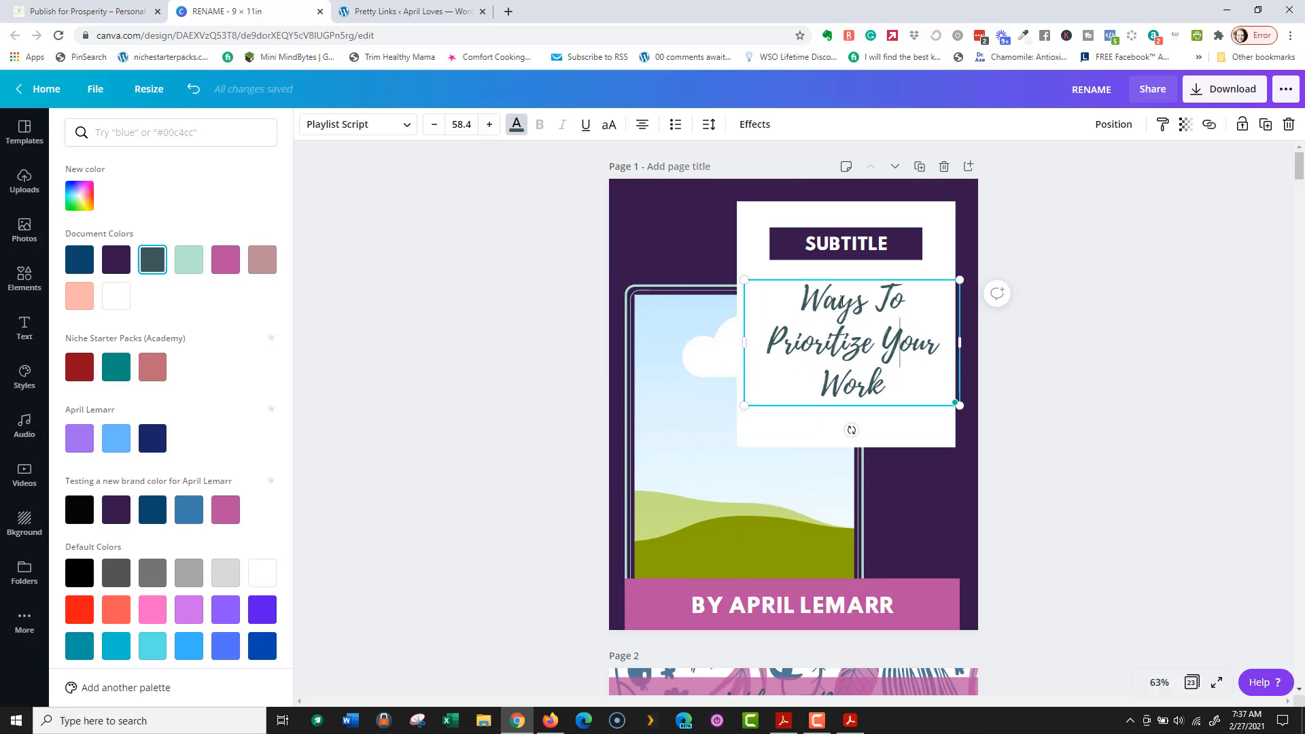
# Step: Move "Ways To" out of the cover title into the purple band above it, replacing the "Subtitle" placeholder
pyautogui.moveTo(802, 301); pyautogui.dragTo(926, 301)
pyautogui.hotkey('ctrl', 'c')
pyautogui.press('BackSpace')
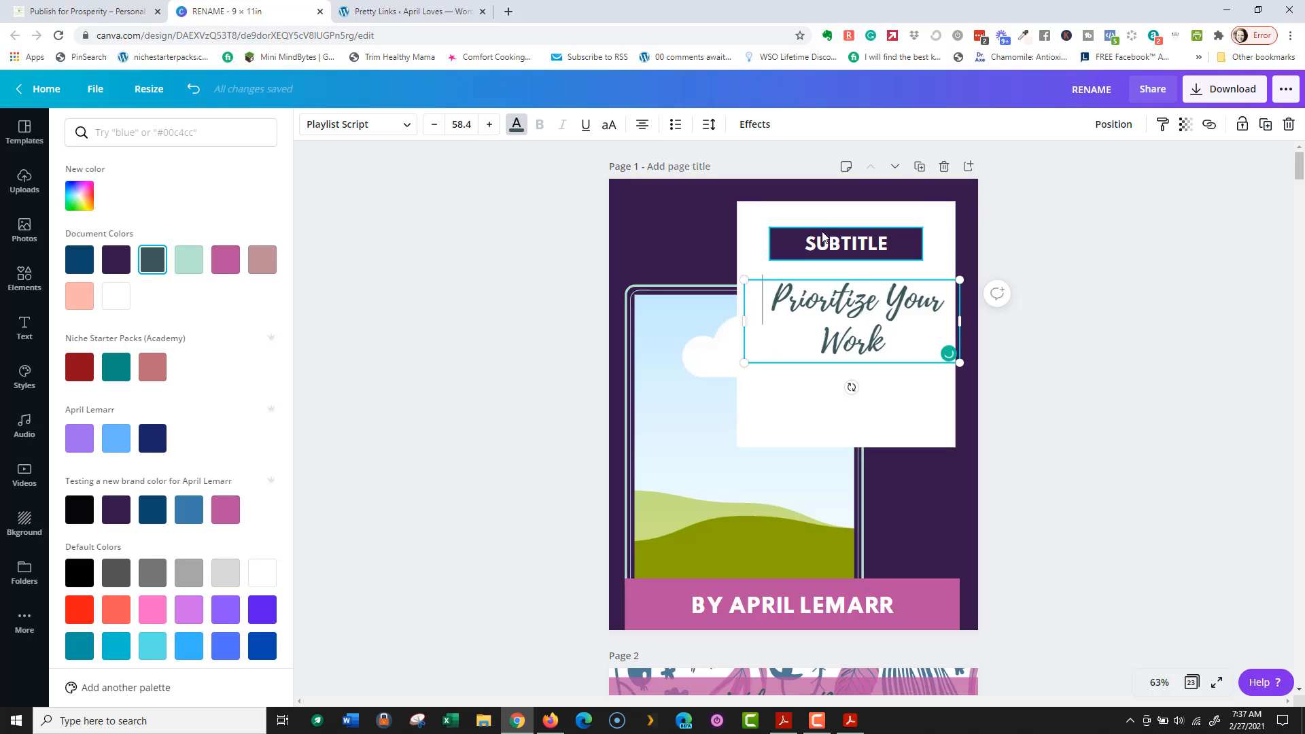
pyautogui.click(809, 243)
pyautogui.moveTo(809, 243); pyautogui.dragTo(884, 244)
pyautogui.press('BackSpace')
pyautogui.press('BackSpace')
pyautogui.press('BackSpace')
pyautogui.press('BackSpace')
pyautogui.press('BackSpace')
pyautogui.press('BackSpace')
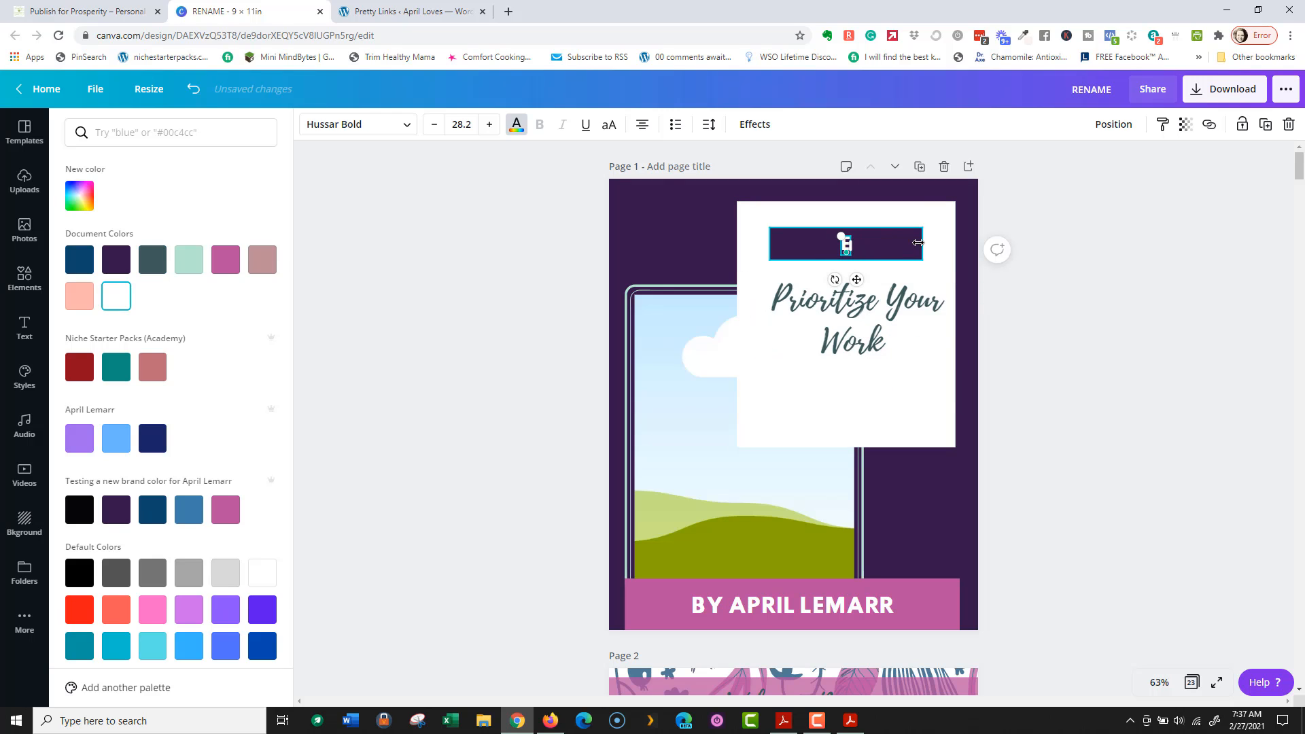
pyautogui.hotkey('ctrl', 'v')
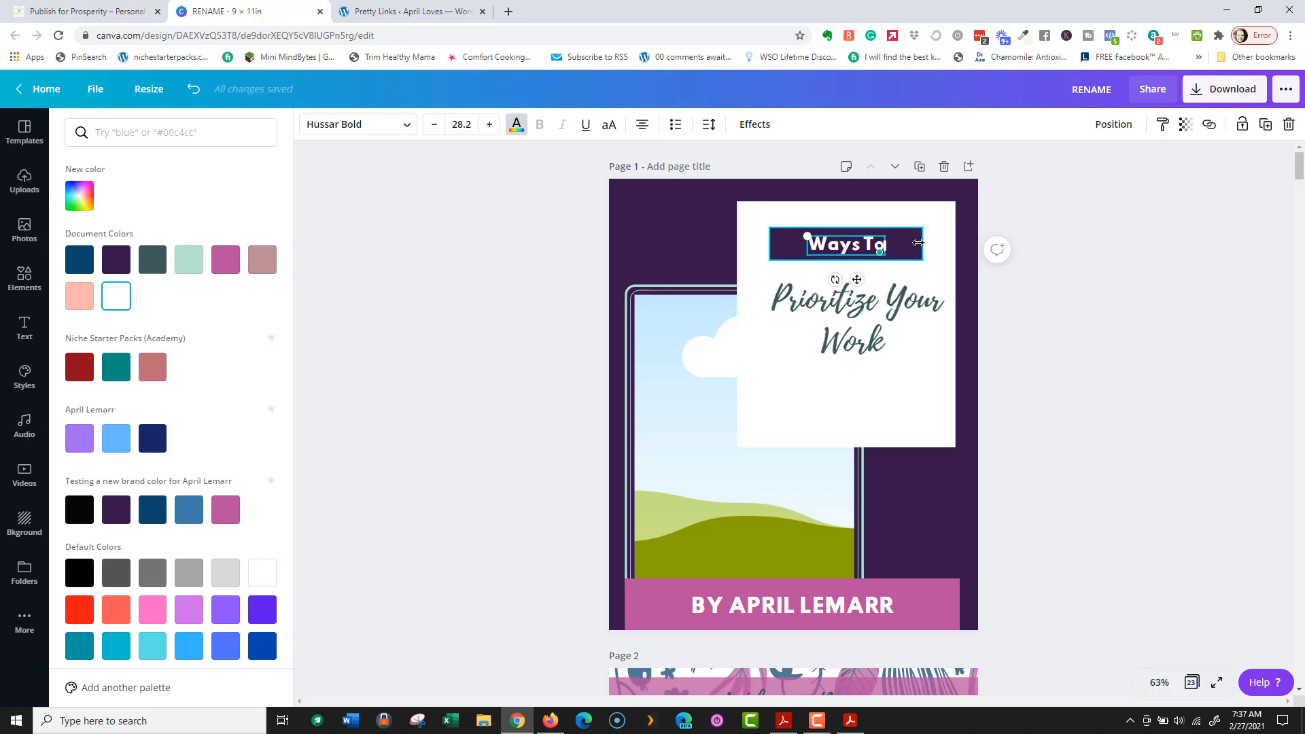
# Step: Wrap the title as "Prioritize / Your Work", enlarge it to about size 74, and shorten the white box beneath it
pyautogui.click(913, 301)
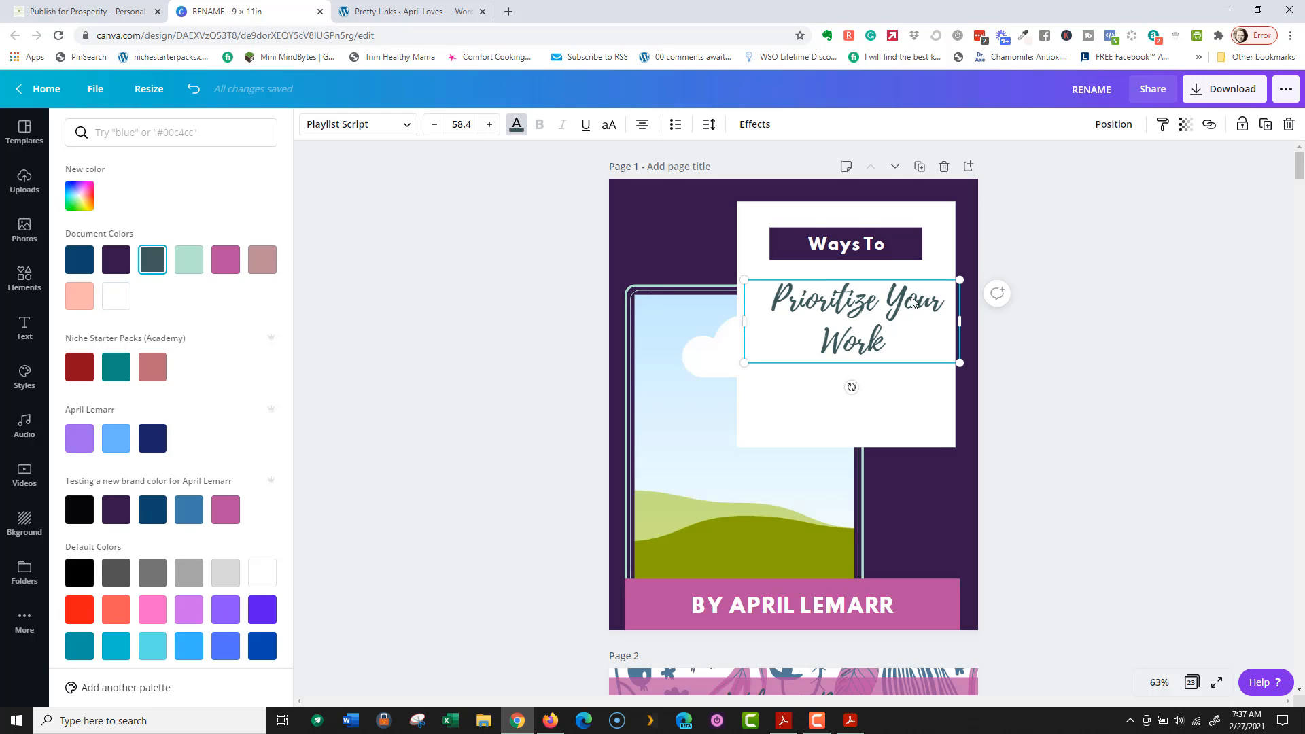
pyautogui.moveTo(808, 318); pyautogui.dragTo(807, 321)
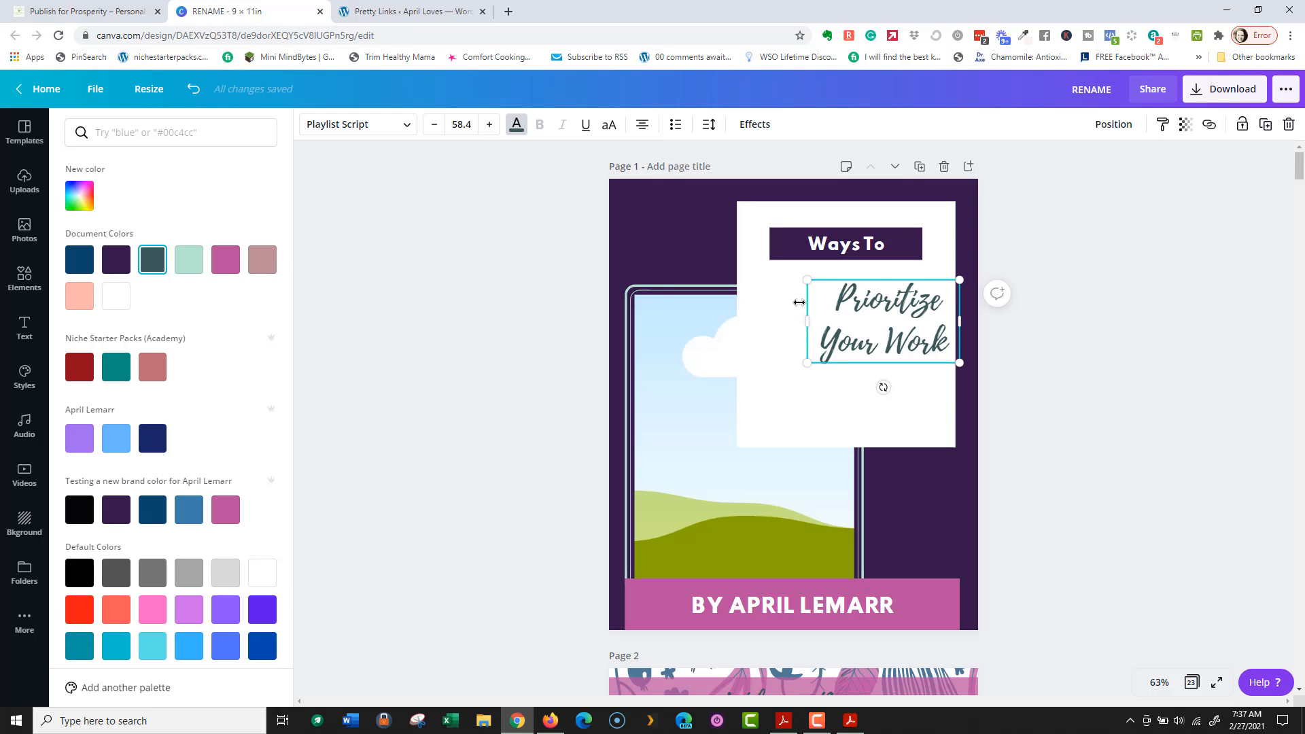
pyautogui.moveTo(807, 322); pyautogui.dragTo(741, 386)
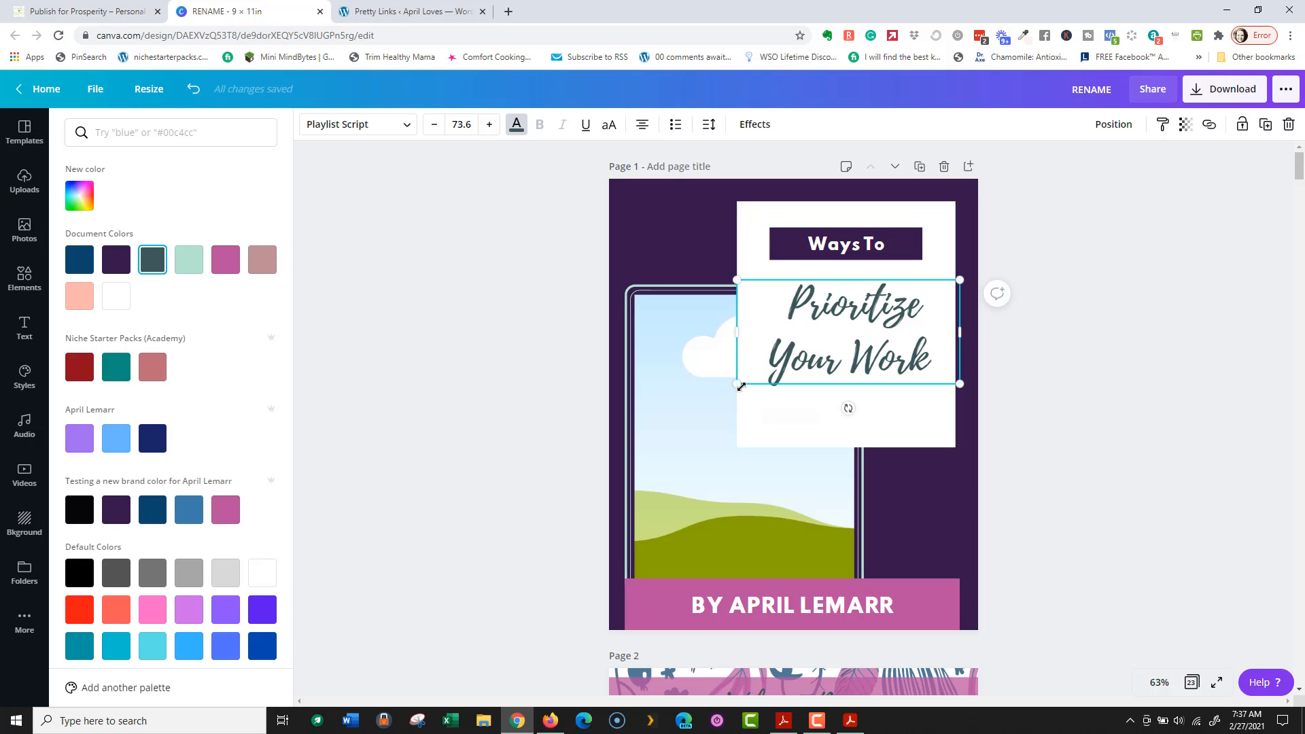
pyautogui.click(892, 432)
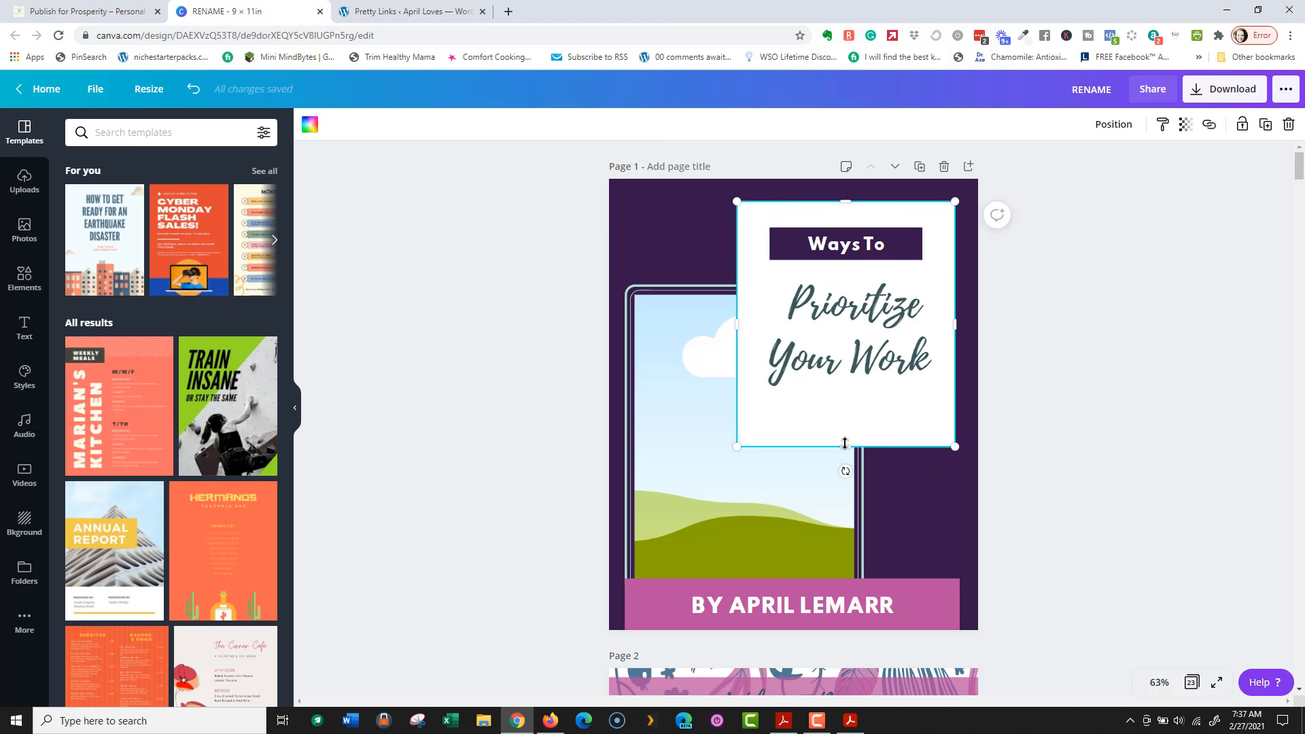
pyautogui.moveTo(845, 443); pyautogui.dragTo(846, 402)
# Step: Set "Ways To" in uppercase, enlarge it to nearly fill the purple band, and position it within the band
pyautogui.click(855, 238)
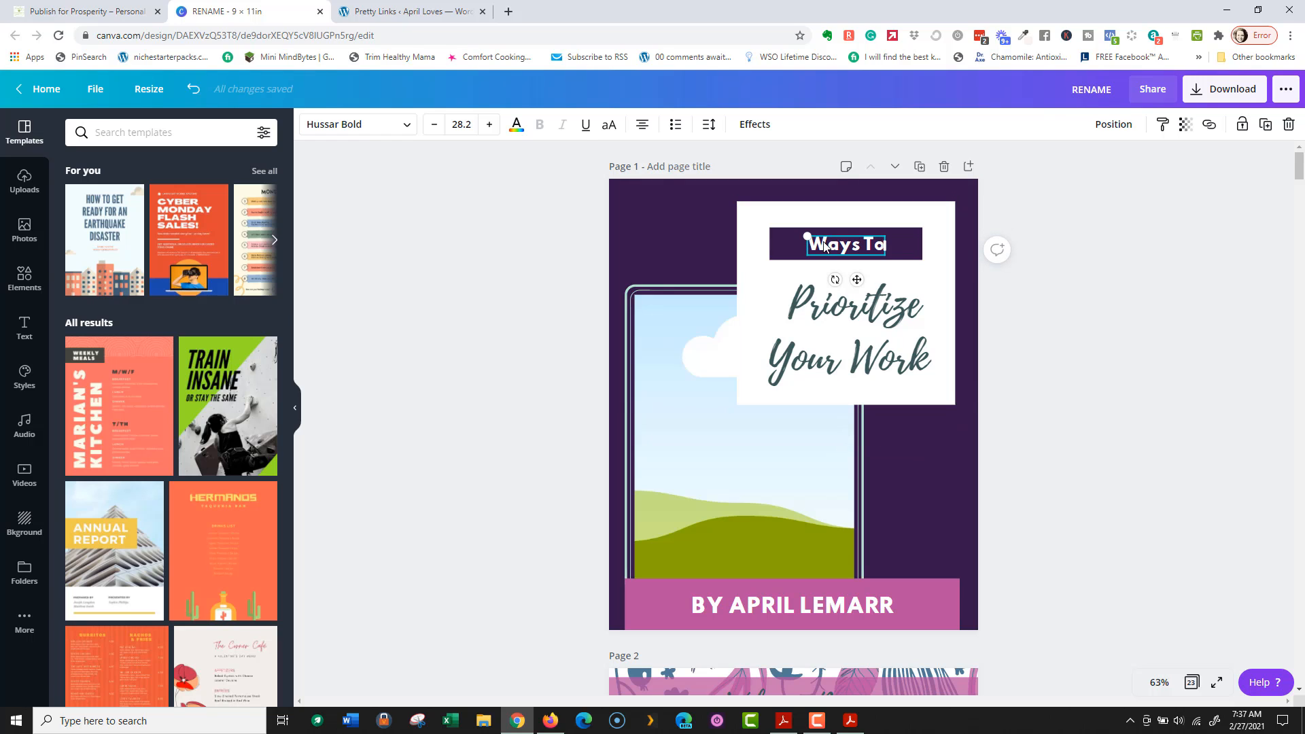
pyautogui.click(611, 126)
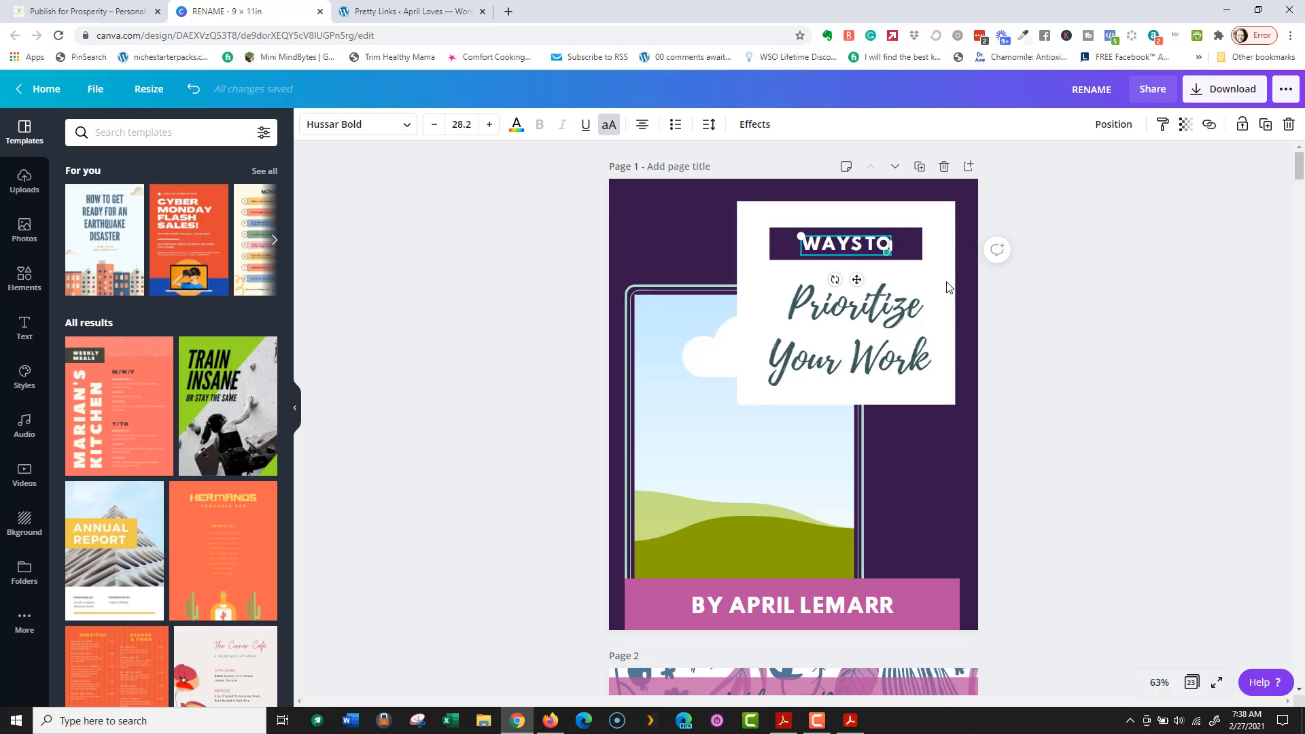
pyautogui.moveTo(802, 236); pyautogui.dragTo(769, 229)
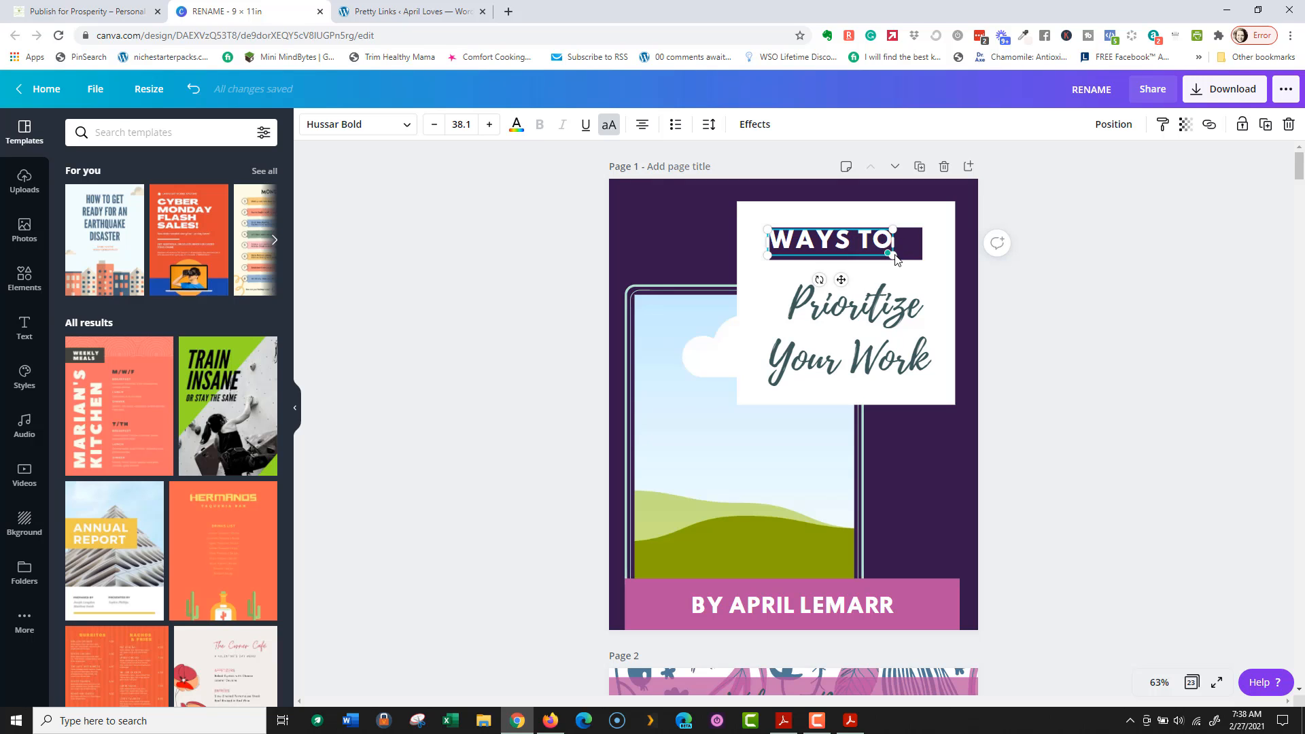
pyautogui.moveTo(894, 255); pyautogui.dragTo(900, 257)
pyautogui.moveTo(832, 226); pyautogui.dragTo(839, 233)
# Step: Enlarge the "Prioritize Your Work" title to size 91 and reposition it over the white box just below the purple band
pyautogui.click(846, 286)
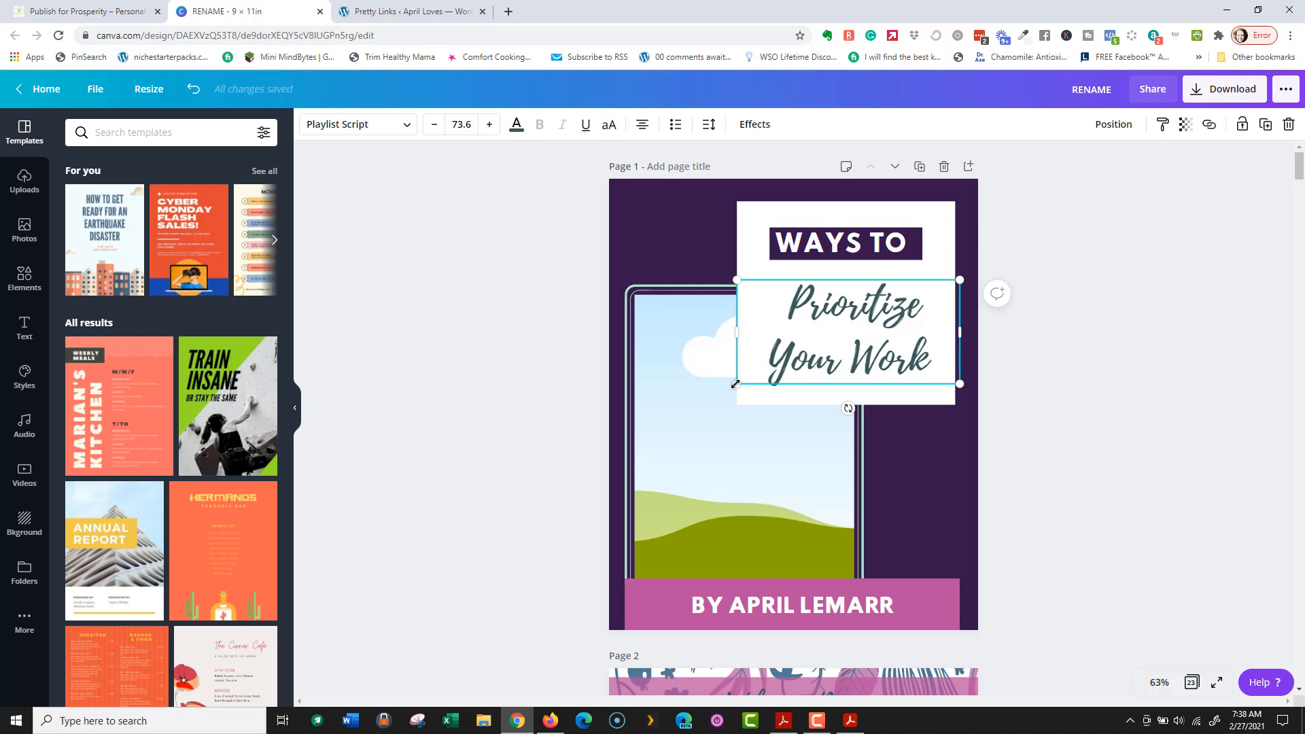
pyautogui.moveTo(735, 384); pyautogui.dragTo(684, 408)
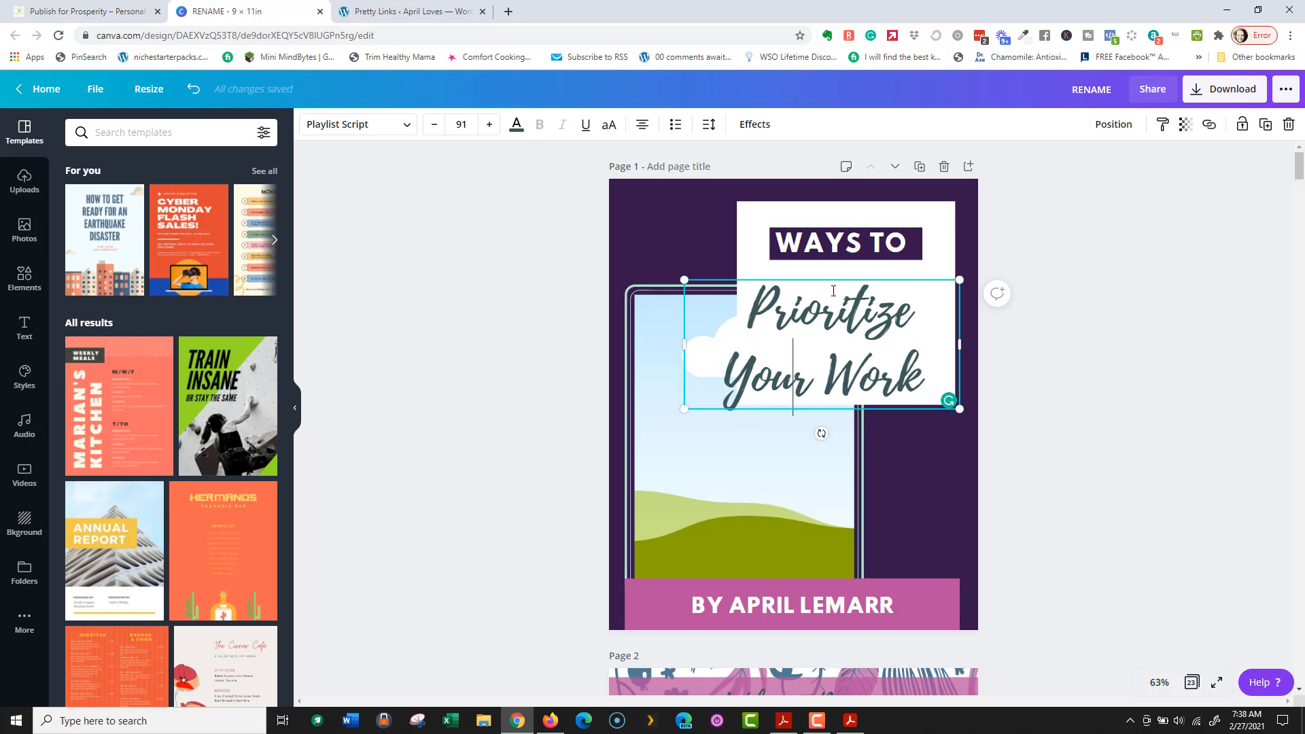
pyautogui.moveTo(821, 279); pyautogui.dragTo(848, 263)
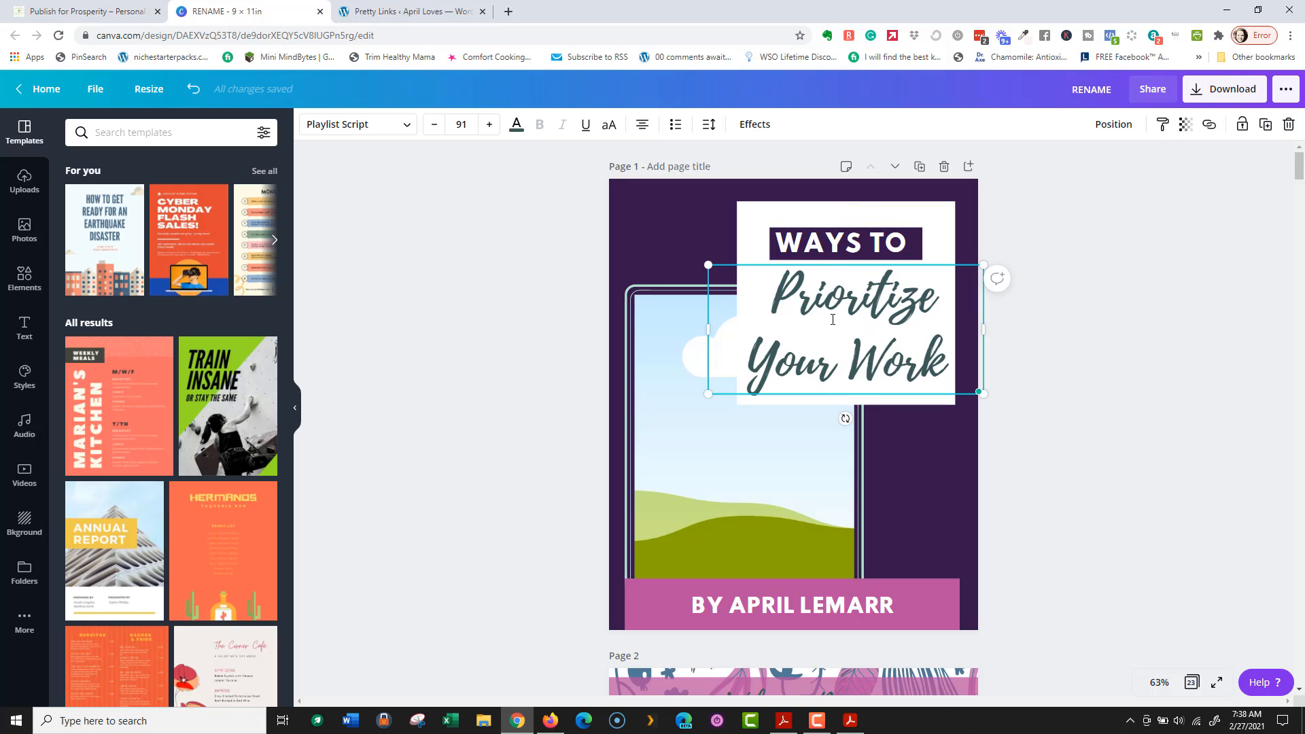
# Step: Recolor the "Prioritize Your Work" title with the magenta pink of the "Testing a new brand color" palette
pyautogui.click(778, 278)
pyautogui.moveTo(771, 292); pyautogui.dragTo(946, 381)
pyautogui.click(516, 125)
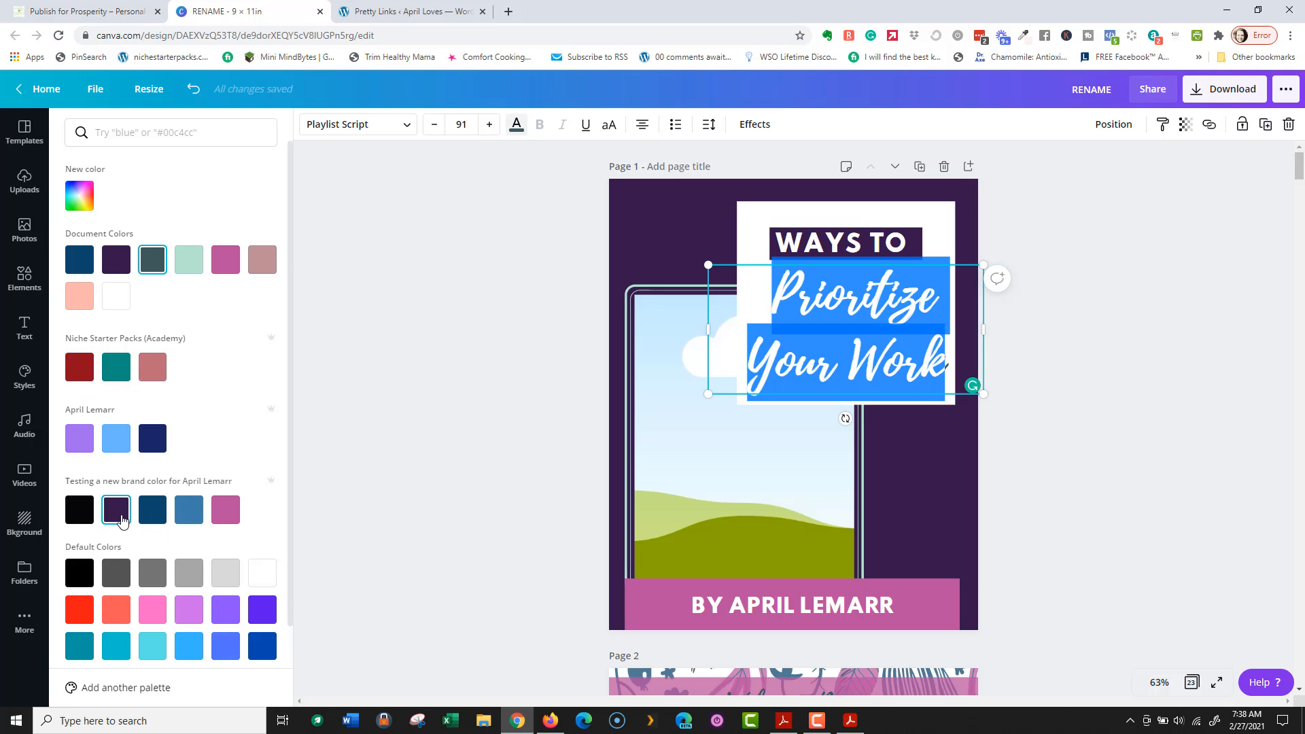
pyautogui.click(230, 519)
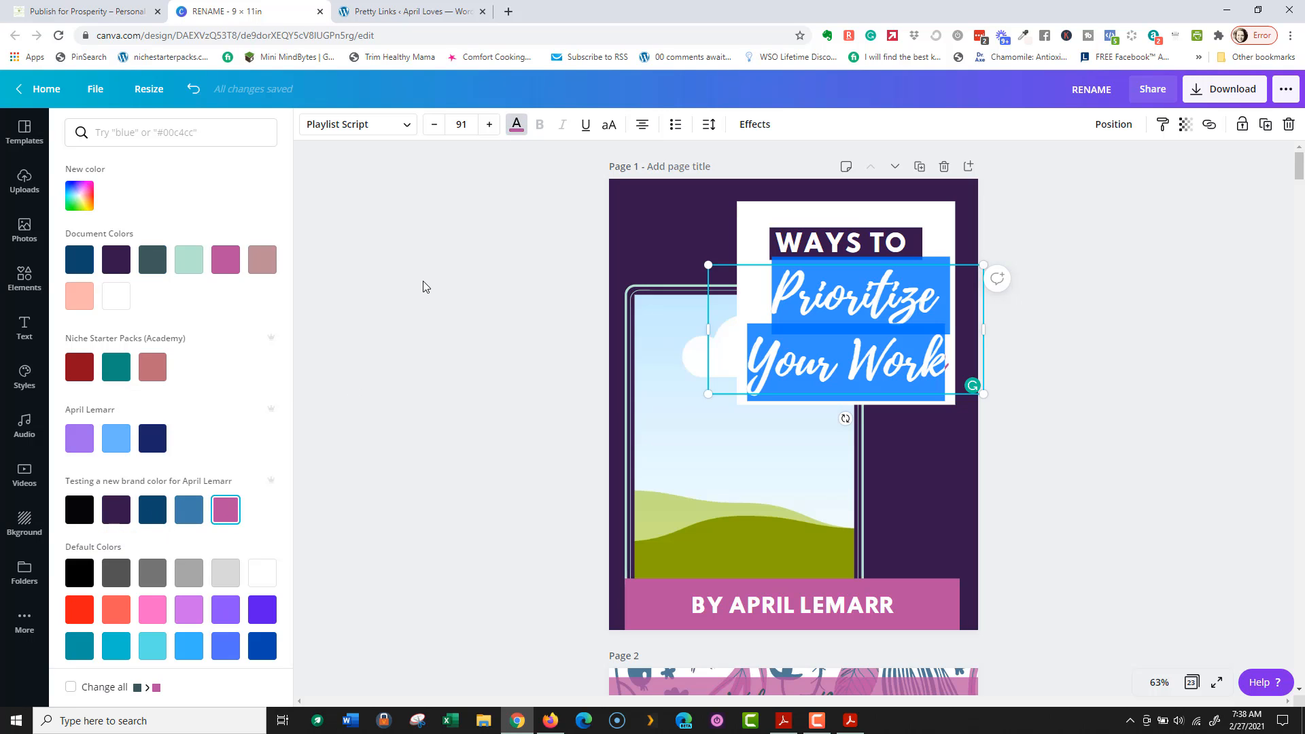
pyautogui.click(412, 317)
pyautogui.click(462, 307)
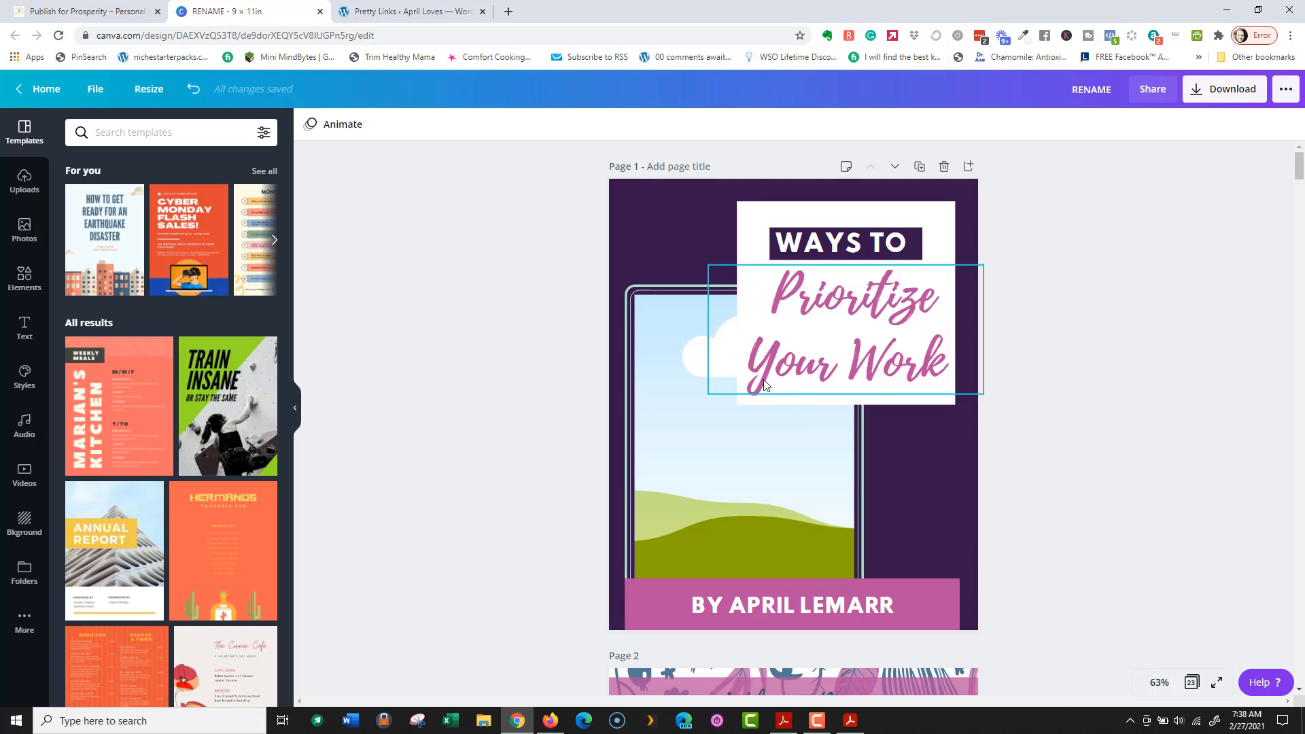
# Step: Duplicate the title text, place the copy below the white box, and remove "Prioritize" from the copy
pyautogui.click(769, 299)
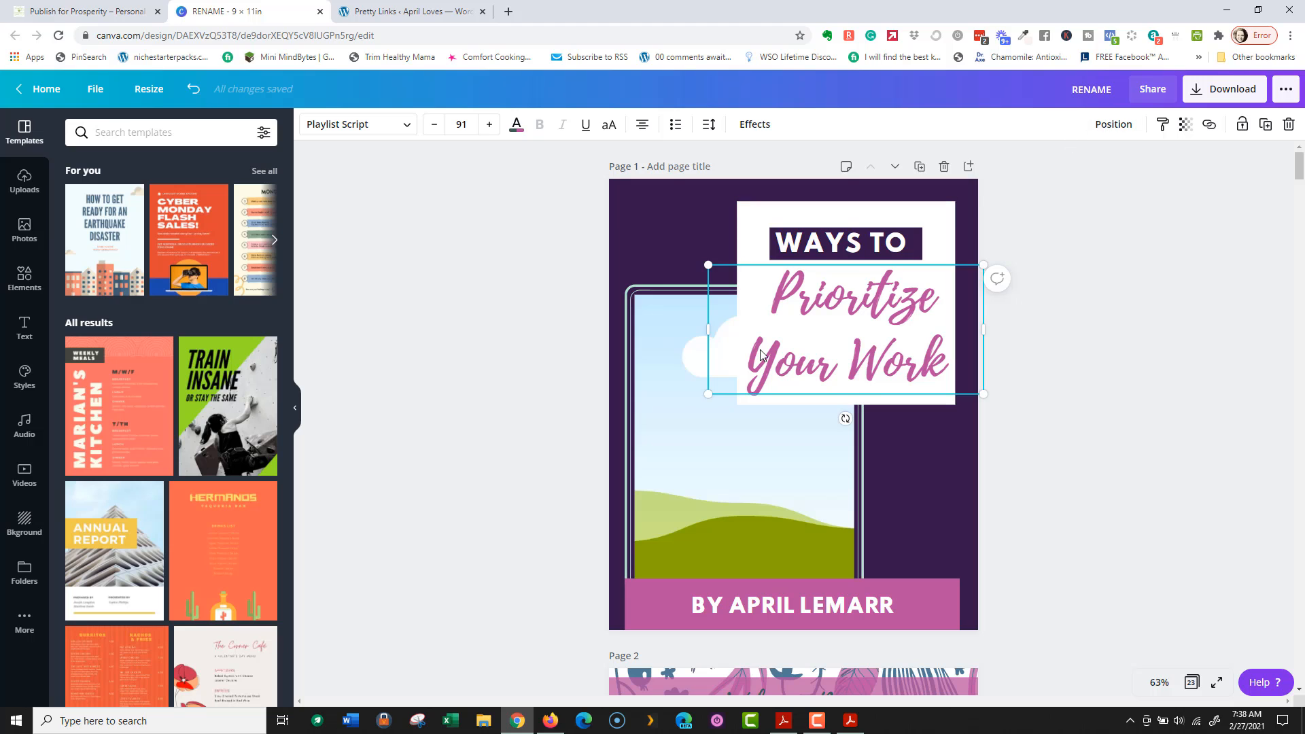
pyautogui.click(1265, 124)
pyautogui.moveTo(874, 389); pyautogui.dragTo(844, 481)
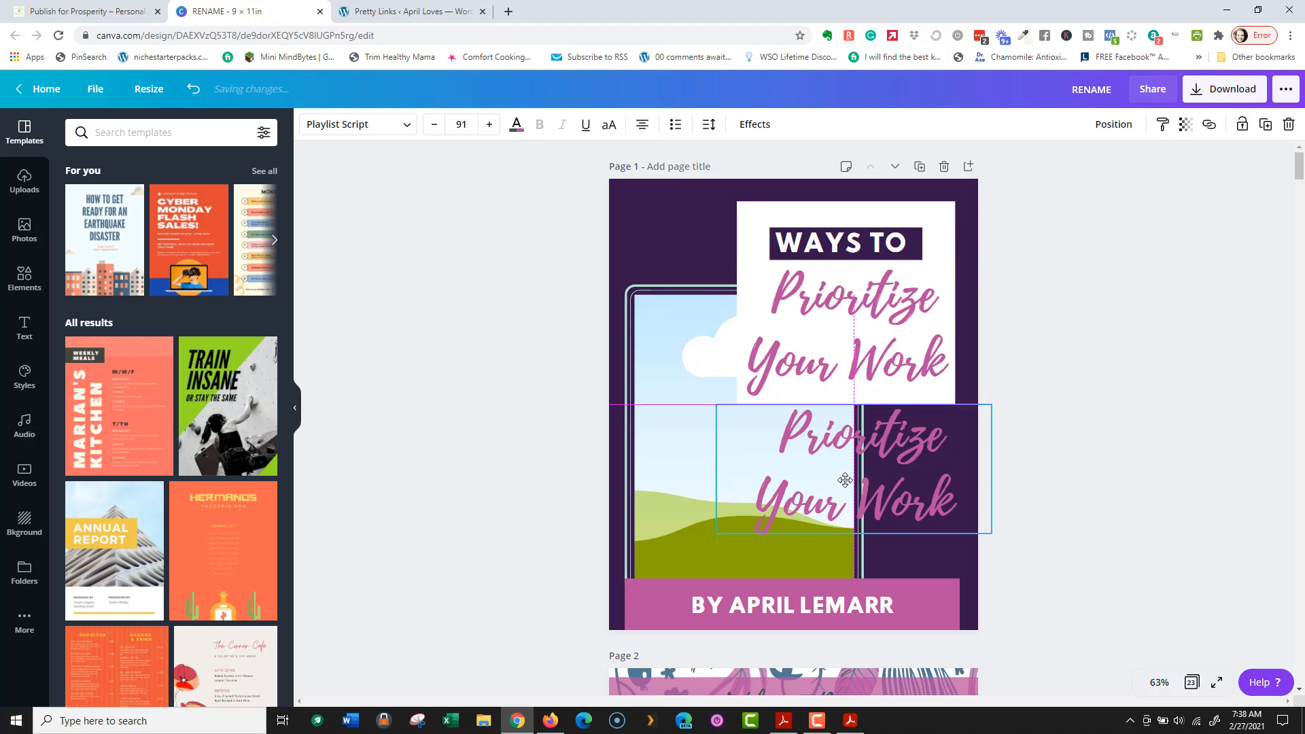
pyautogui.doubleClick(790, 440)
pyautogui.press('BackSpace')
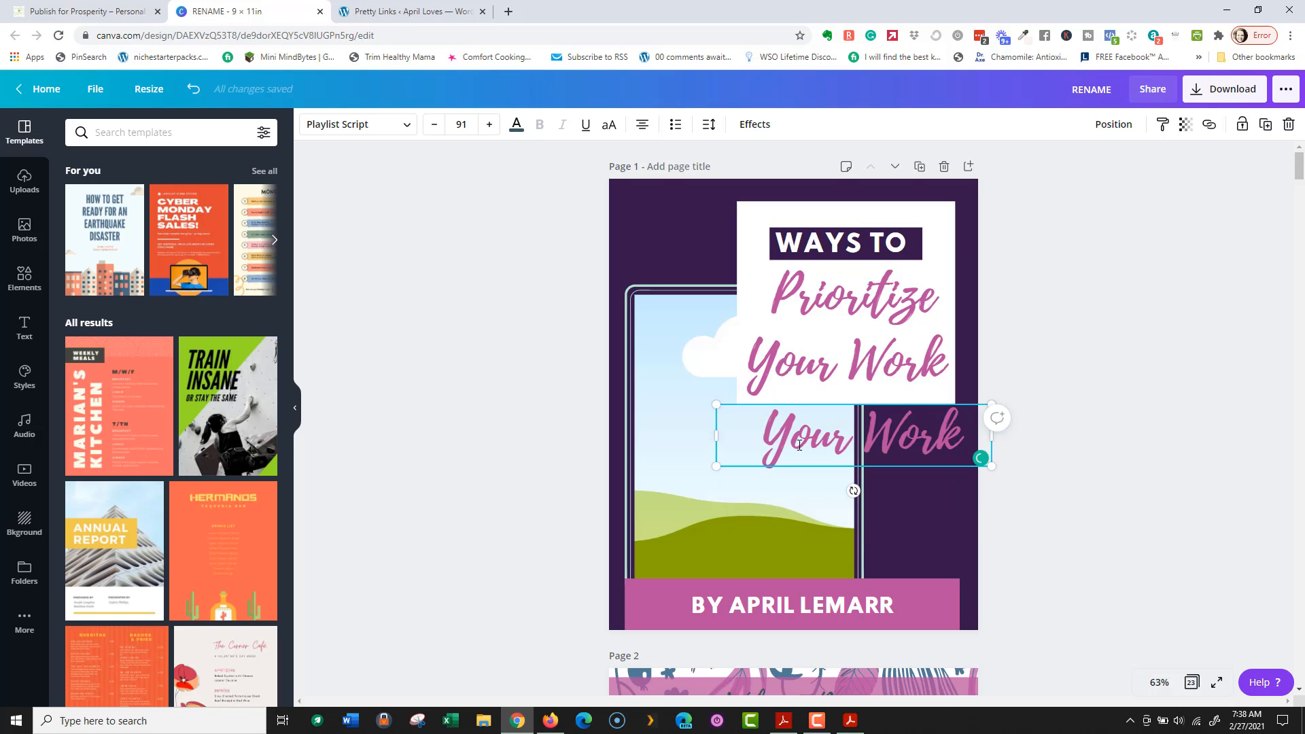
# Step: Delete "Your Work" from the original title so its text box holds only "Prioritize"
pyautogui.click(830, 318)
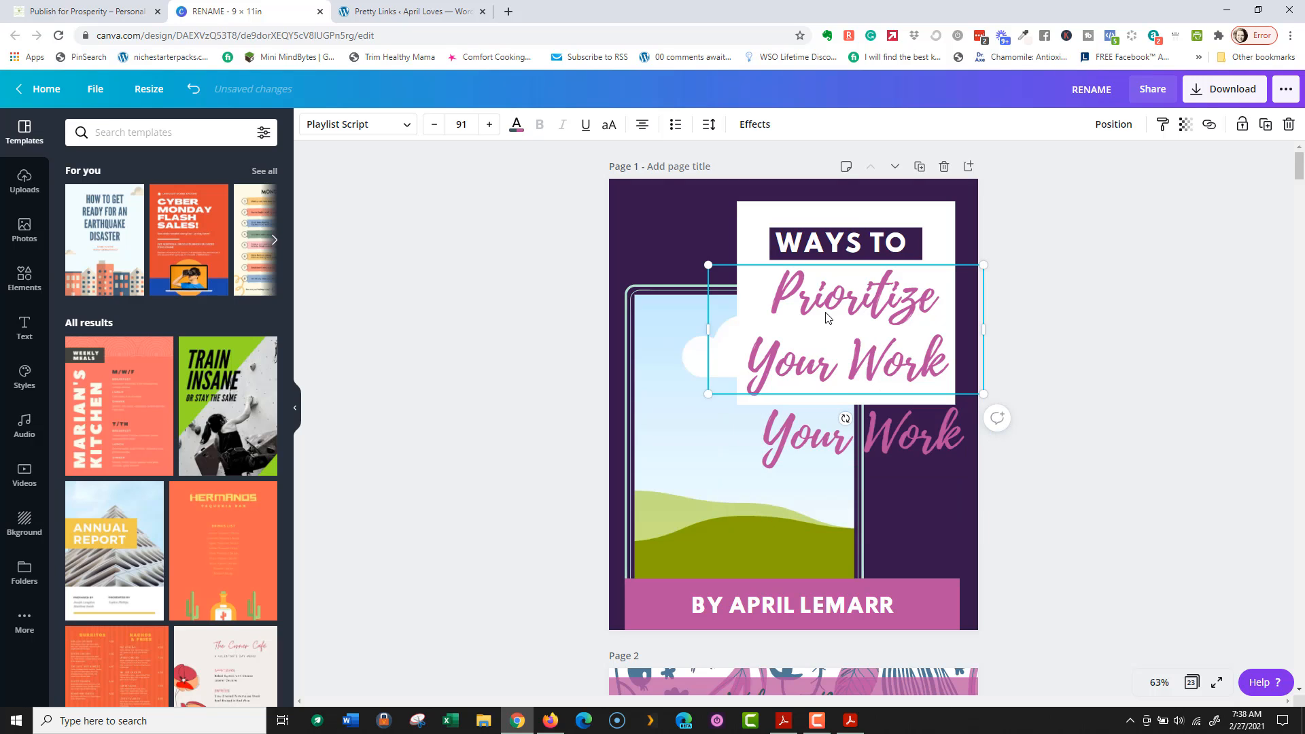
pyautogui.tripleClick(954, 372)
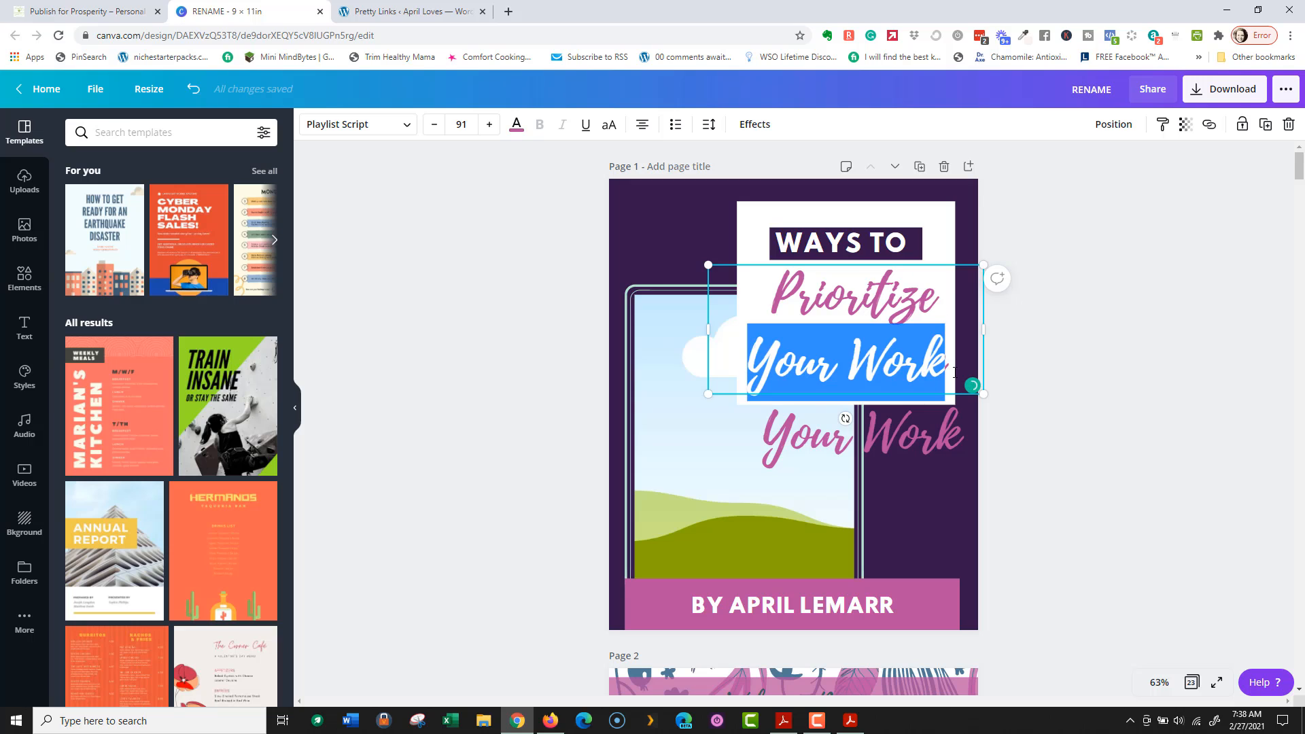
pyautogui.press('BackSpace')
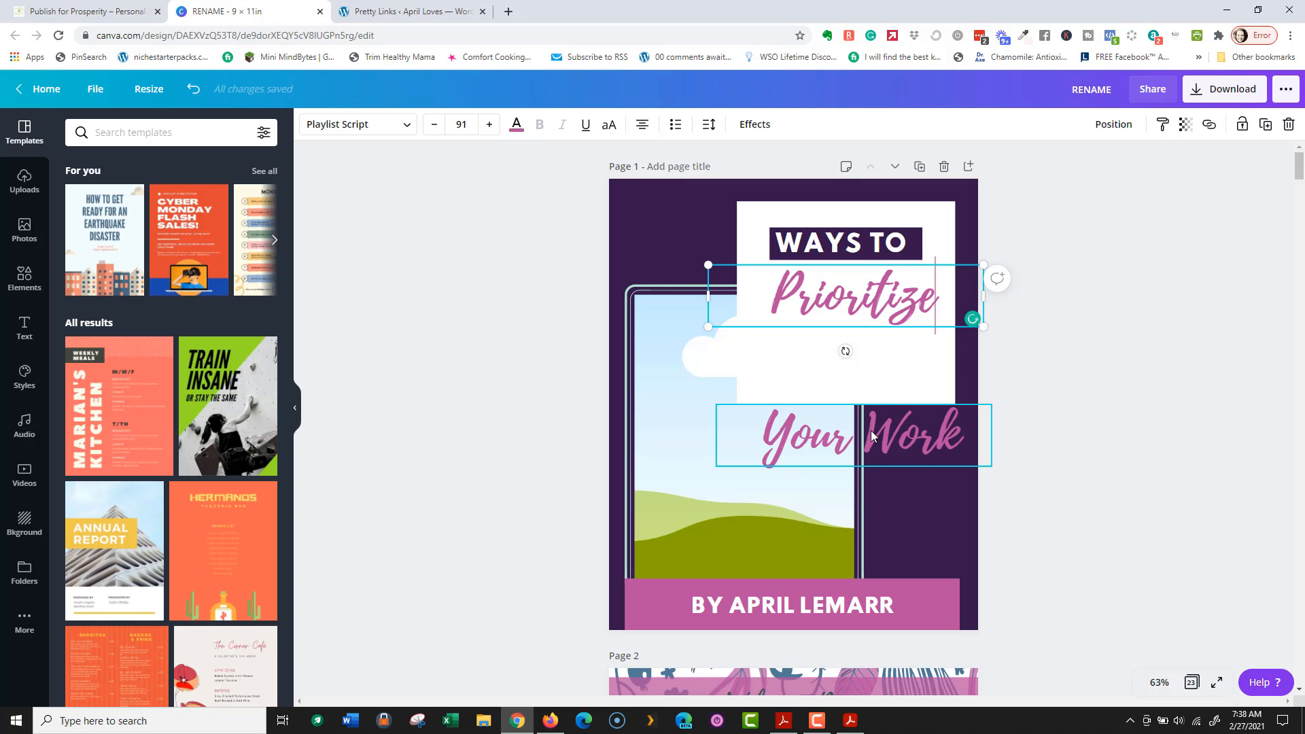
# Step: Move "Your Work" into the white box directly beneath "Prioritize" and enlarge "Prioritize" to size 117
pyautogui.moveTo(871, 430); pyautogui.dragTo(859, 353)
pyautogui.click(821, 301)
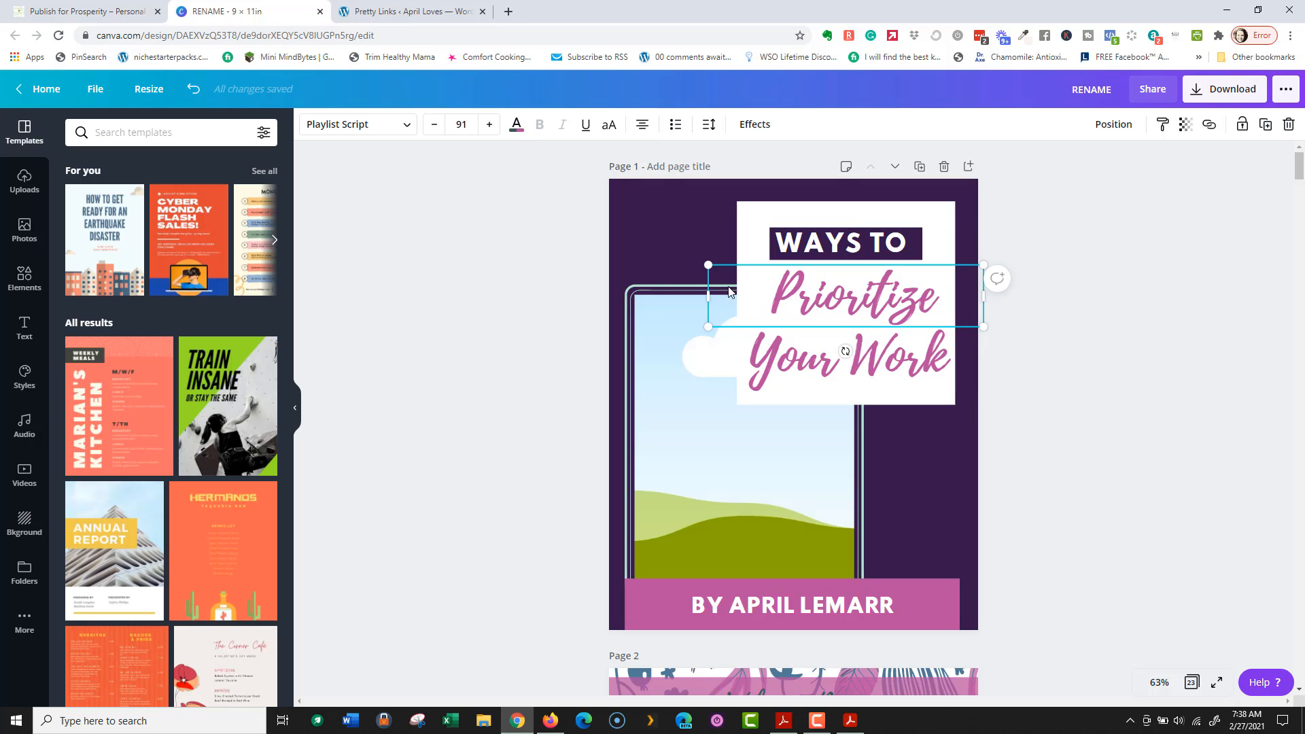
pyautogui.moveTo(716, 295); pyautogui.dragTo(751, 343)
pyautogui.click(874, 337)
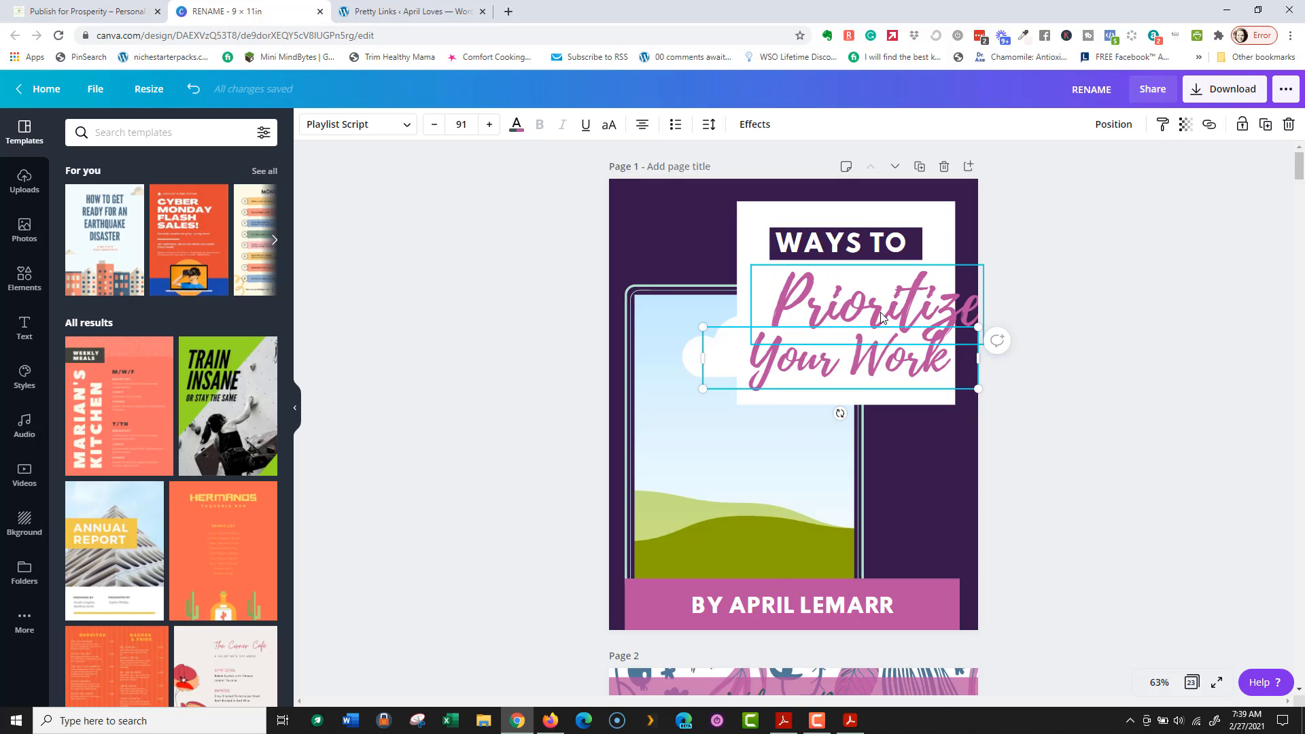
# Step: Reposition the enlarged "Prioritize" so the word spans the width of the white box above "Your Work"
pyautogui.click(897, 272)
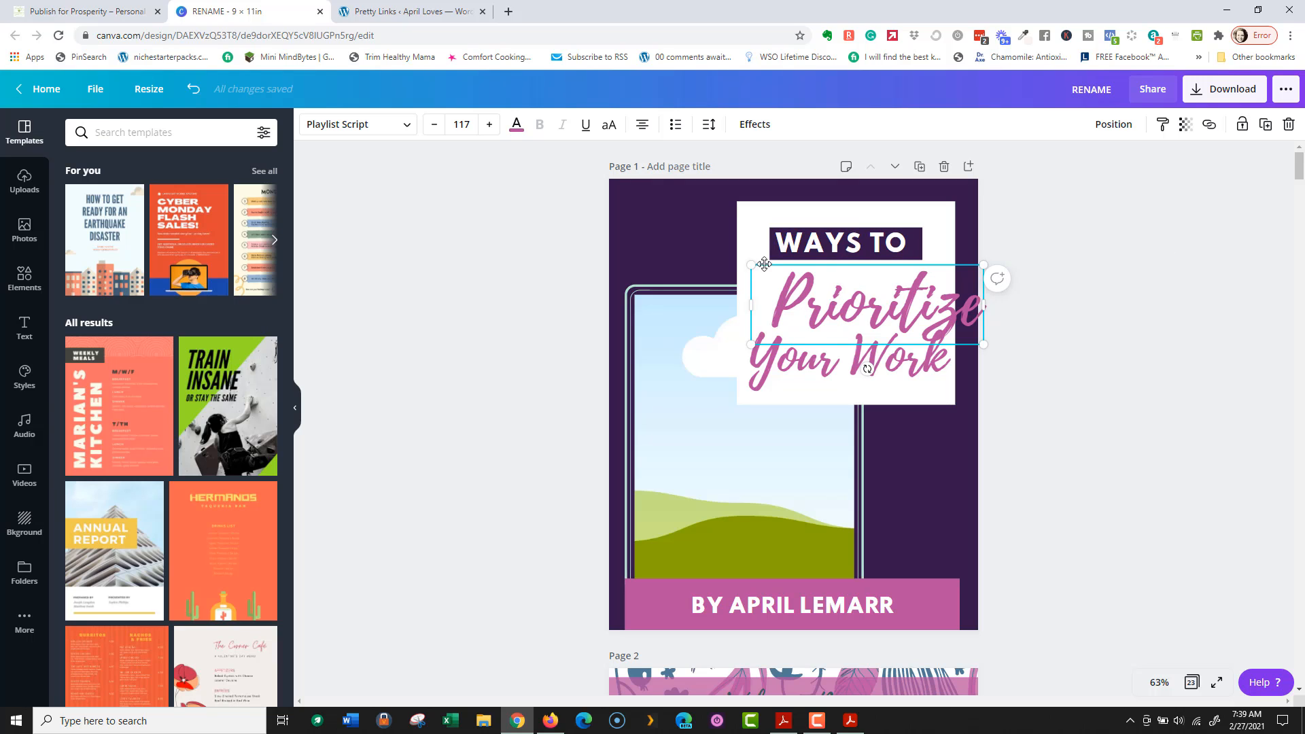
pyautogui.moveTo(816, 264); pyautogui.dragTo(788, 257)
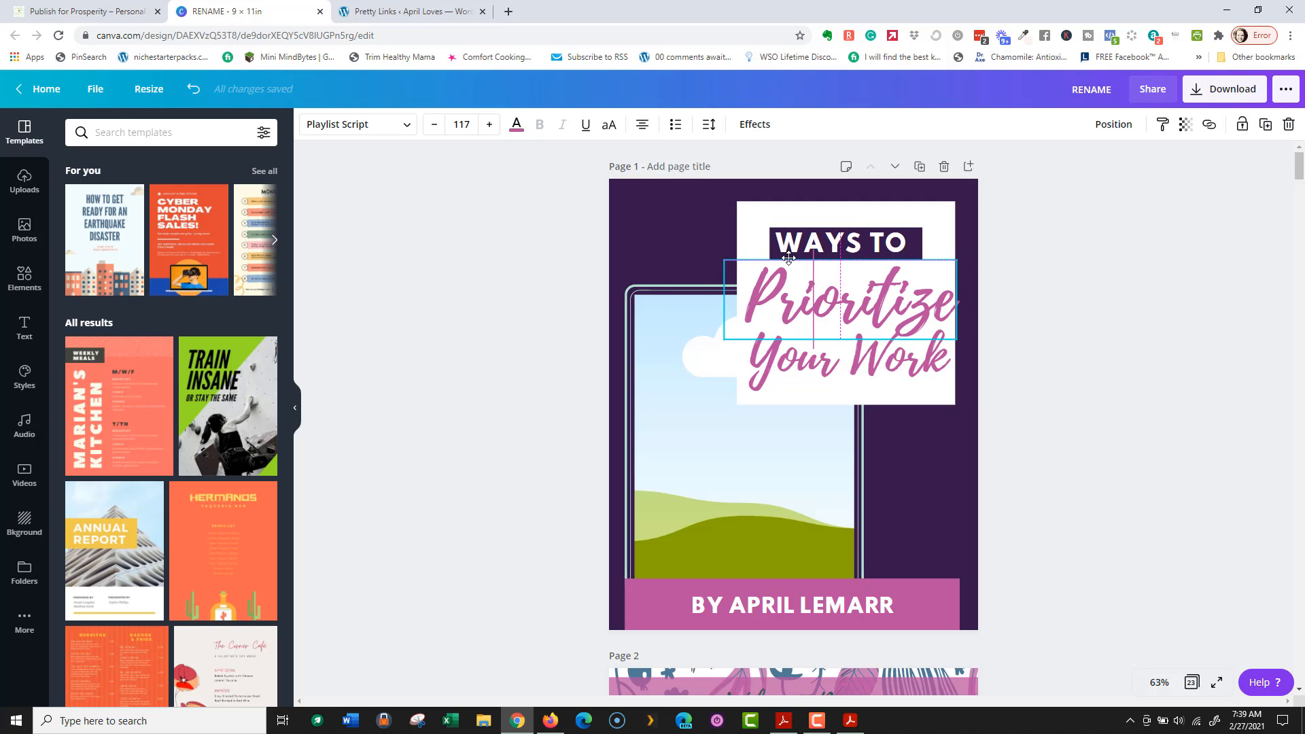
pyautogui.moveTo(788, 257); pyautogui.dragTo(787, 257)
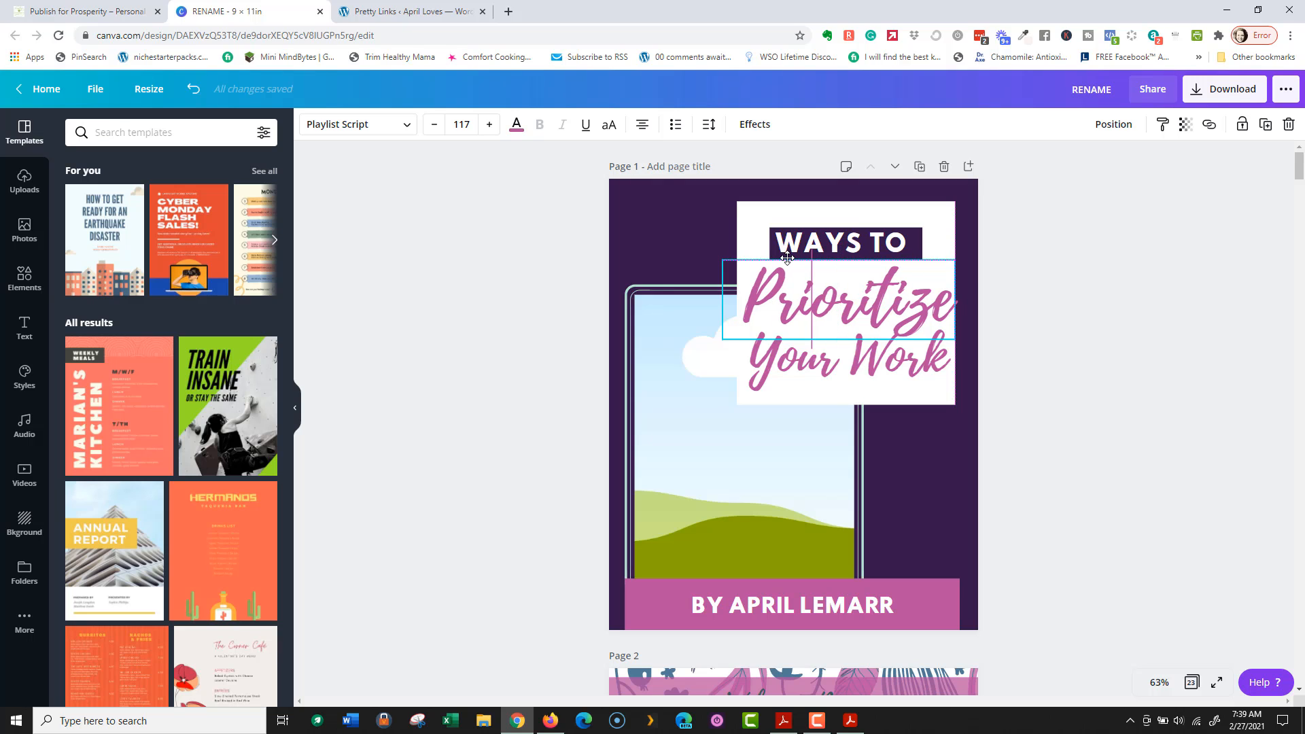
# Step: Narrow the "Your Work" text box and shift it so the text ends at the white box's right edge beneath "Prioritize"
pyautogui.click(785, 369)
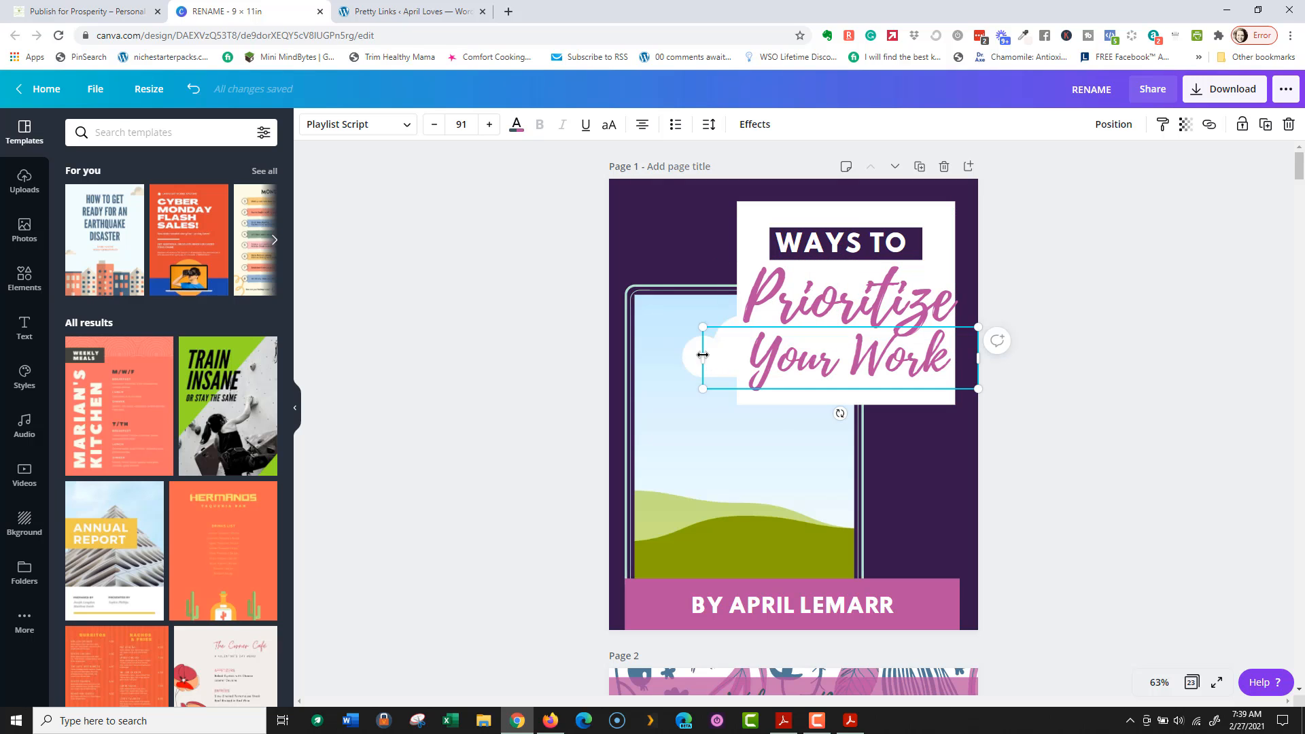
pyautogui.moveTo(703, 354); pyautogui.dragTo(760, 351)
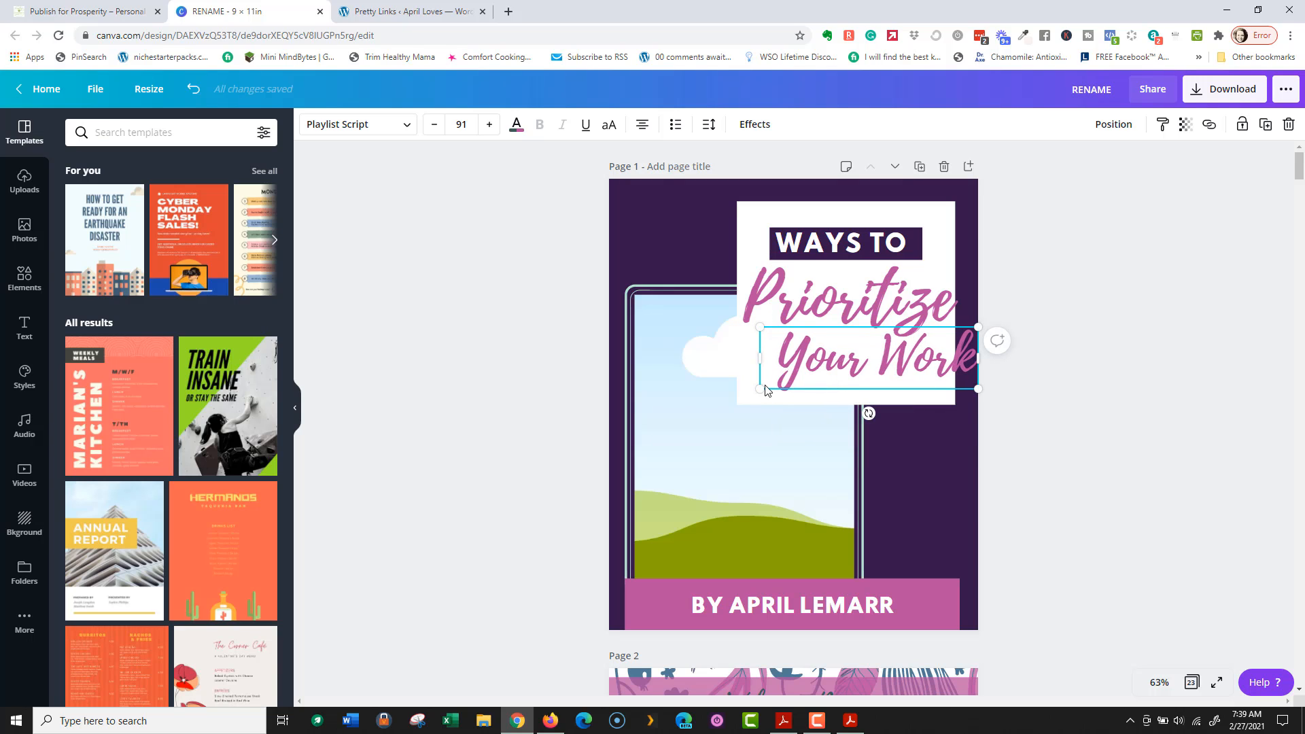
pyautogui.click(952, 331)
pyautogui.moveTo(952, 332); pyautogui.dragTo(908, 333)
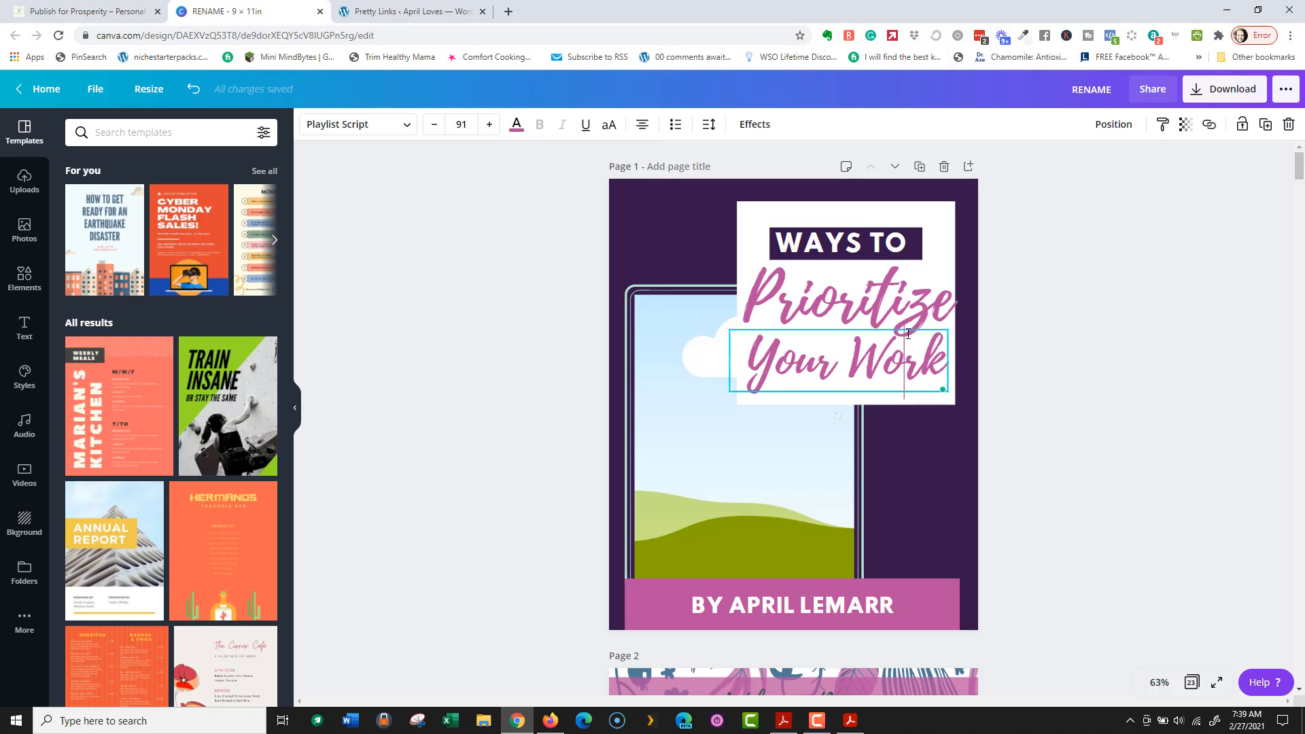
pyautogui.moveTo(729, 361)
pyautogui.mouseDown()
pyautogui.moveTo(743, 361)
pyautogui.moveTo(727, 359)
pyautogui.mouseUp()
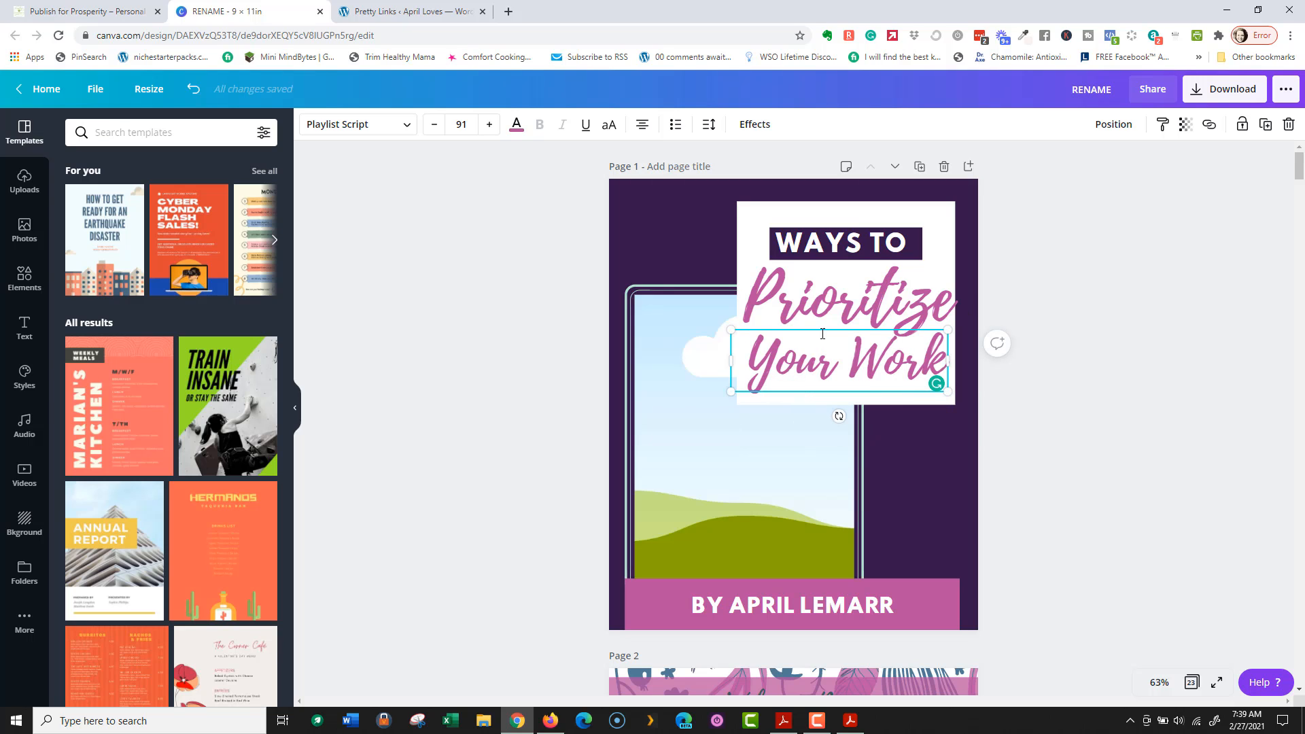
pyautogui.moveTo(836, 331); pyautogui.dragTo(843, 330)
pyautogui.click(734, 324)
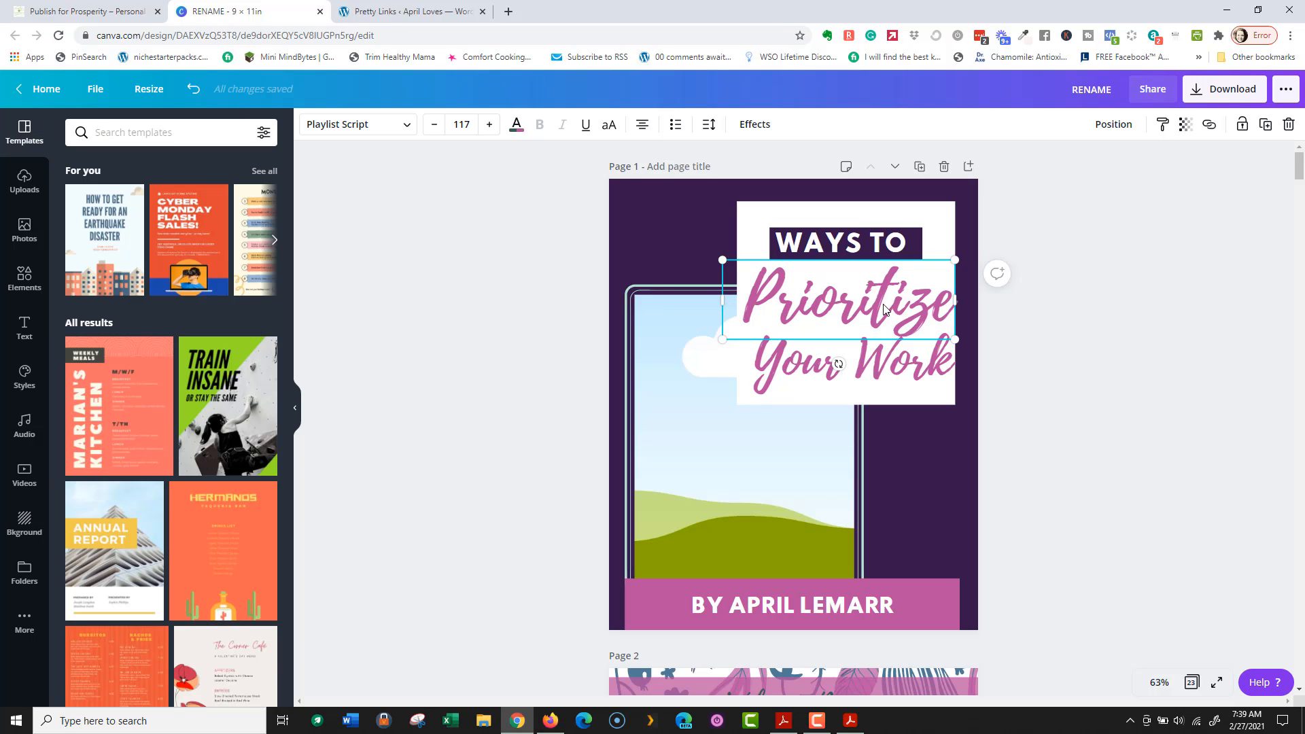
# Step: Enlarge "Your Work" to size 97 so it matches the width of "Prioritize" above it
pyautogui.click(782, 370)
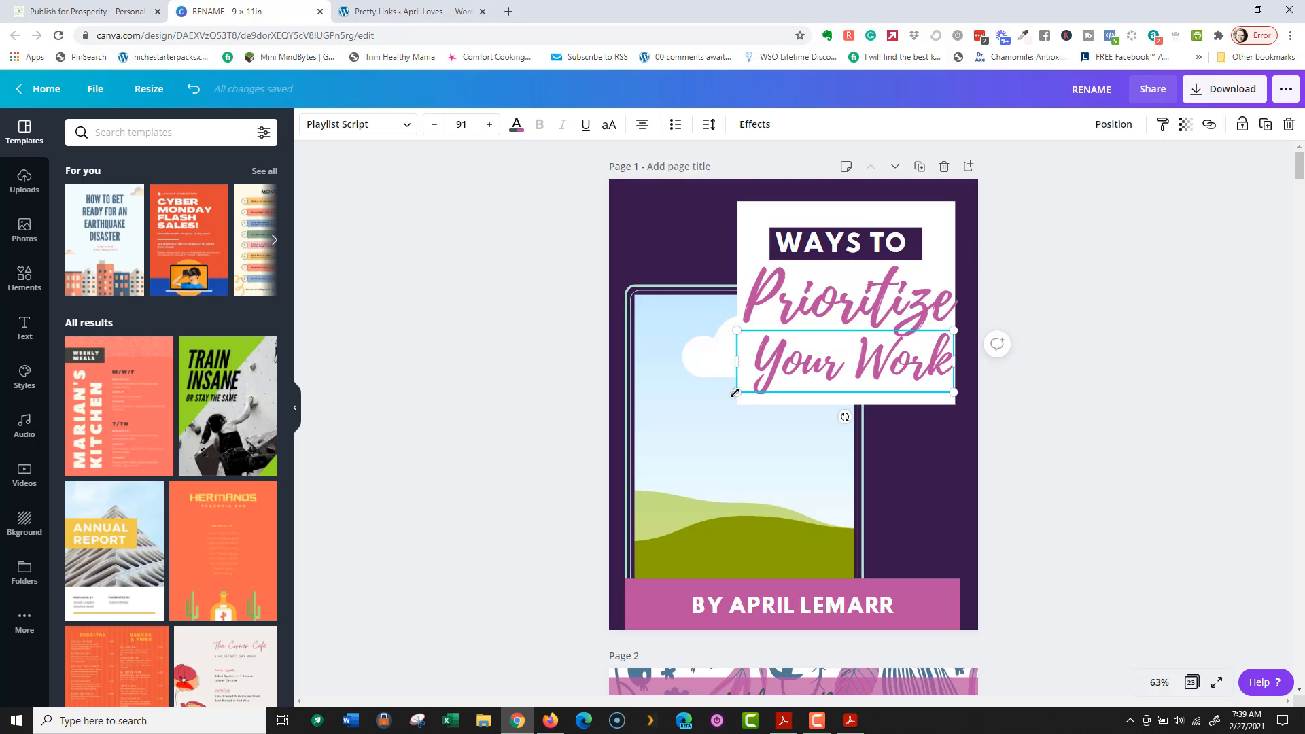
pyautogui.moveTo(738, 393); pyautogui.dragTo(723, 397)
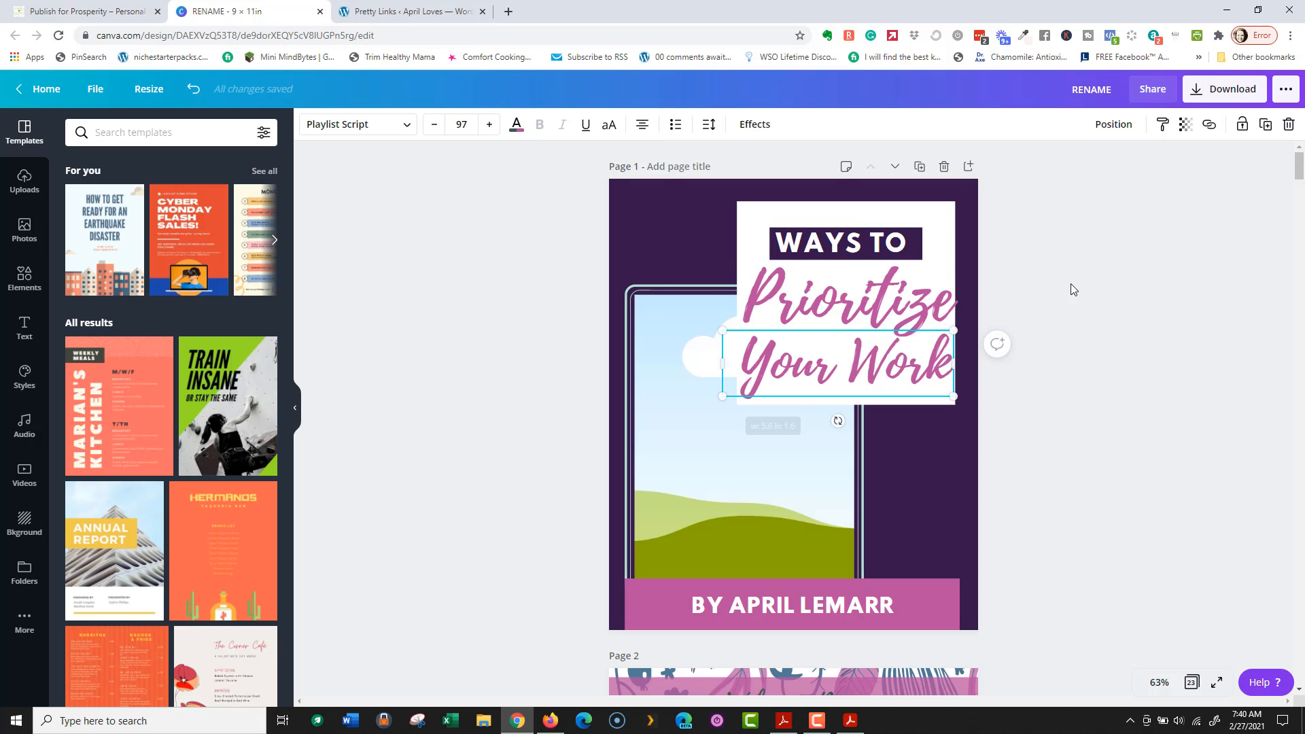
pyautogui.click(982, 306)
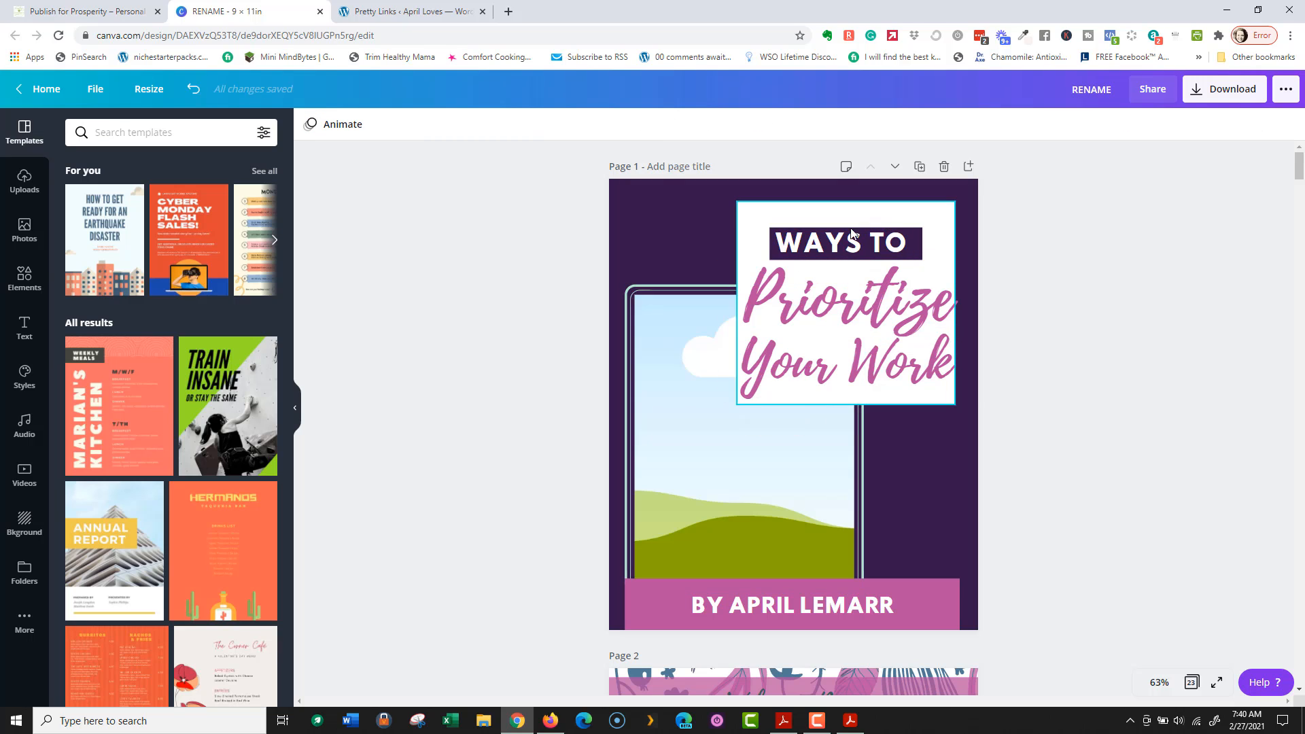
# Step: Enlarge the purple band across the top of the white box and fit "WAYS TO" to its width at size 61.4
pyautogui.click(911, 242)
pyautogui.moveTo(912, 241); pyautogui.dragTo(946, 253)
pyautogui.click(822, 242)
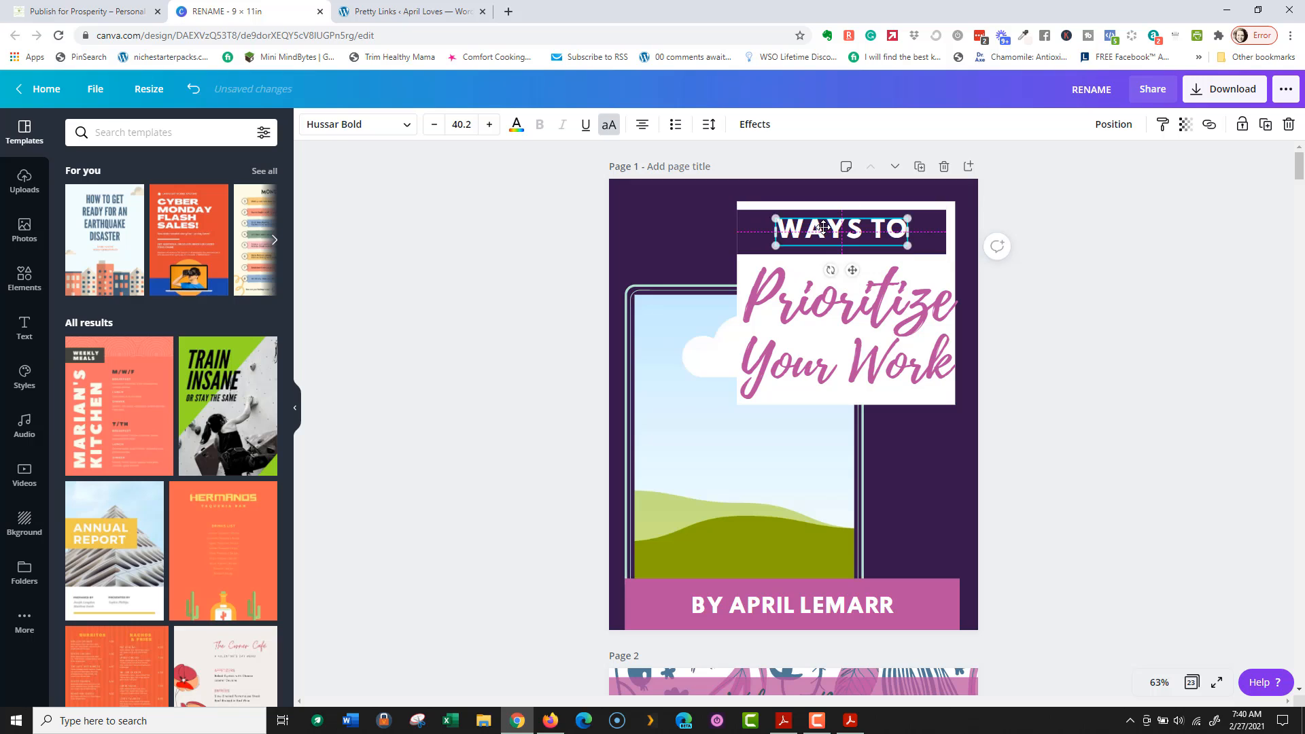
pyautogui.moveTo(822, 242); pyautogui.dragTo(802, 231)
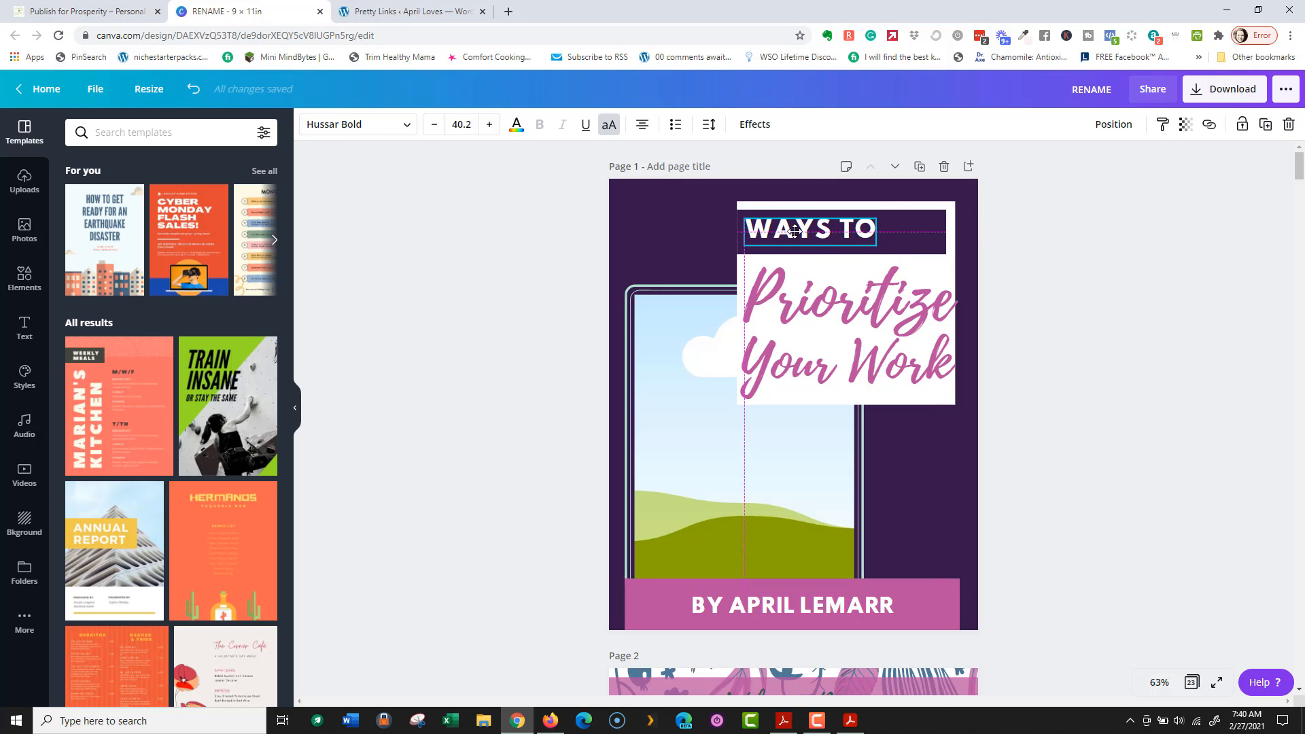
pyautogui.moveTo(903, 244); pyautogui.dragTo(972, 260)
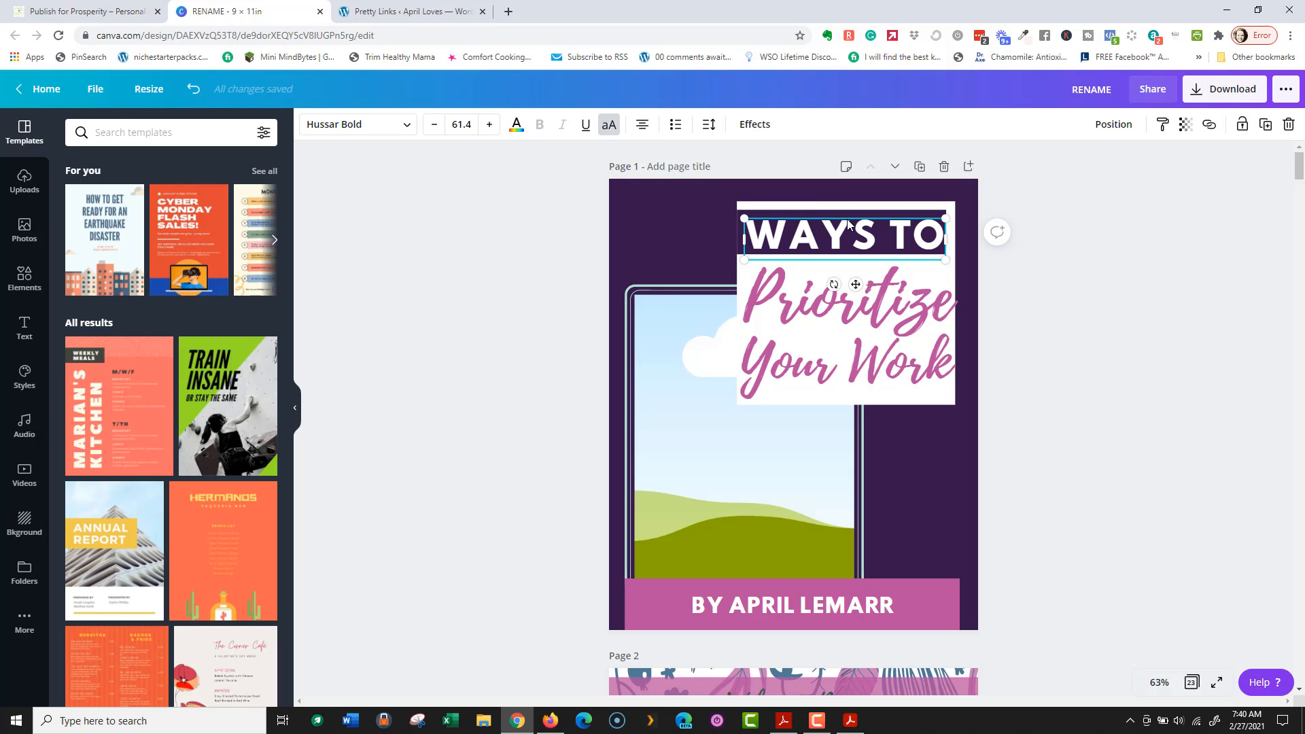
# Step: Trim the purple band's left edge to line up with "WAYS TO", and fine-position the band and text together
pyautogui.click(814, 214)
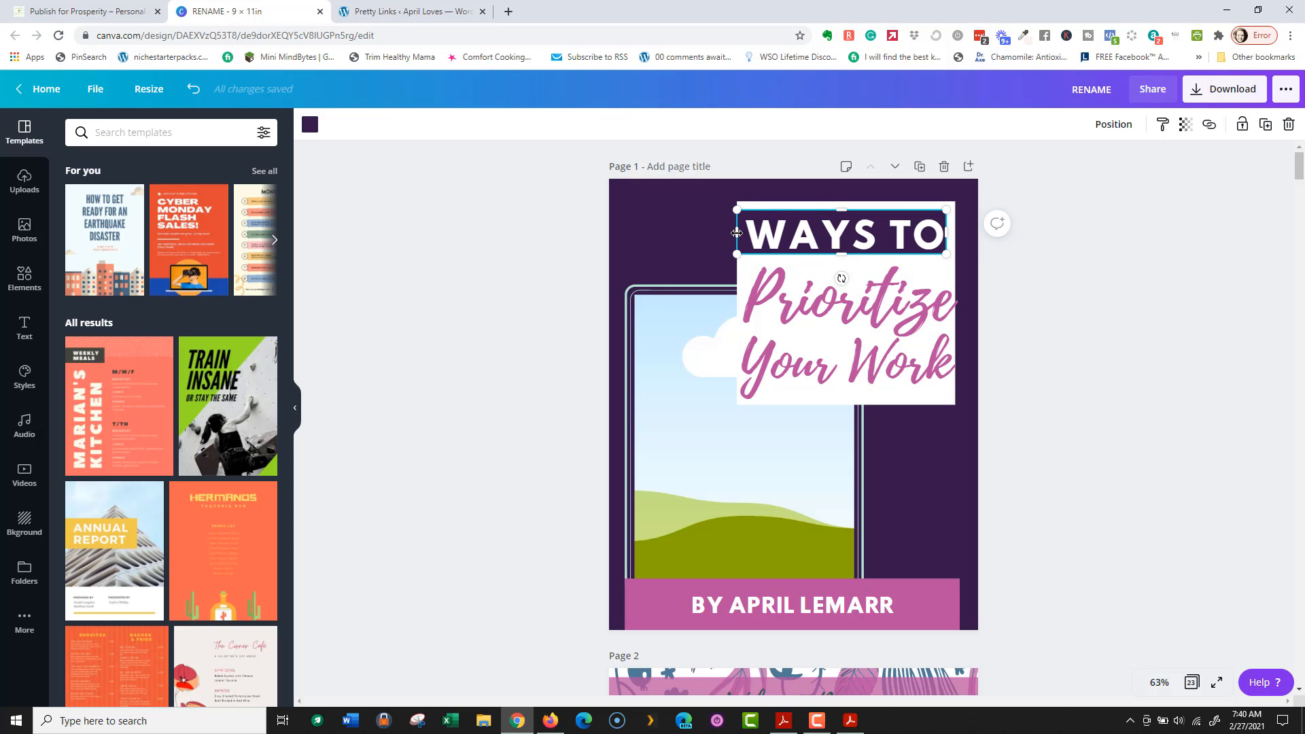
pyautogui.moveTo(737, 233); pyautogui.dragTo(744, 233)
pyautogui.click(888, 219)
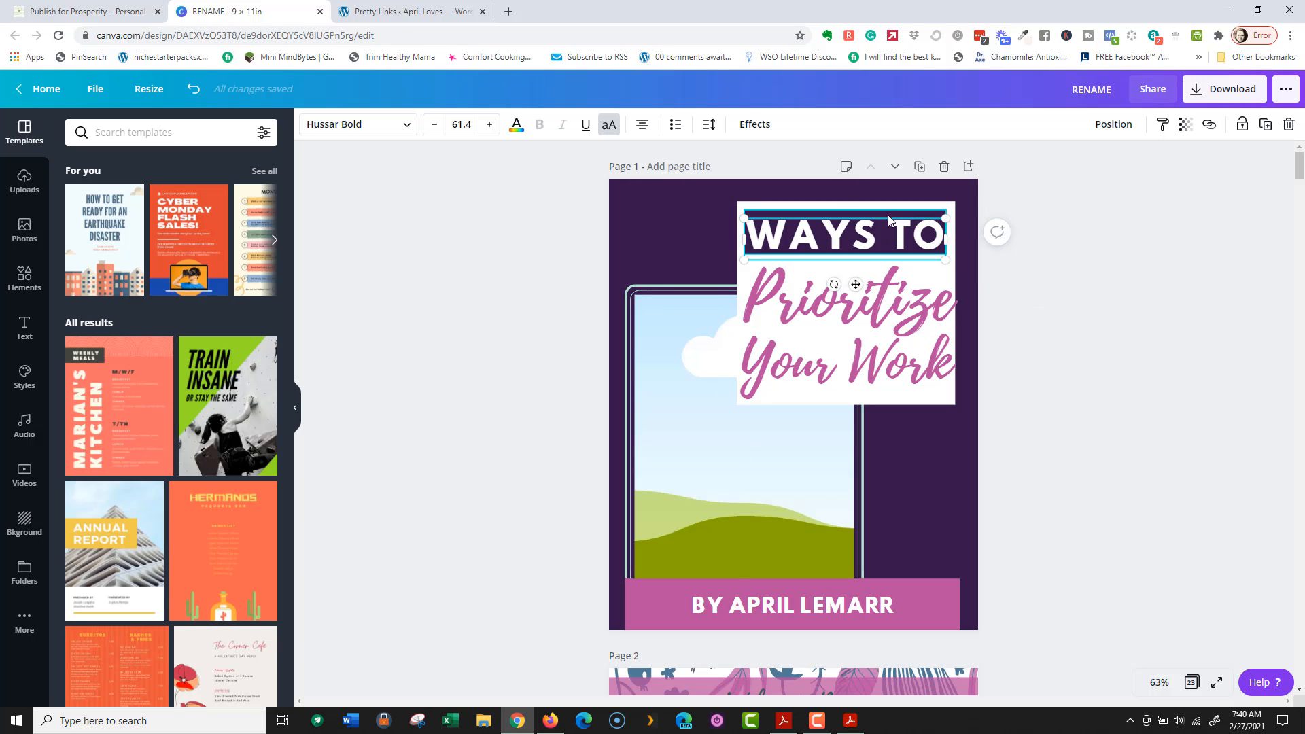
pyautogui.keyDown('shift'); pyautogui.click(842, 239); pyautogui.keyUp('shift')
pyautogui.moveTo(843, 239); pyautogui.dragTo(868, 226)
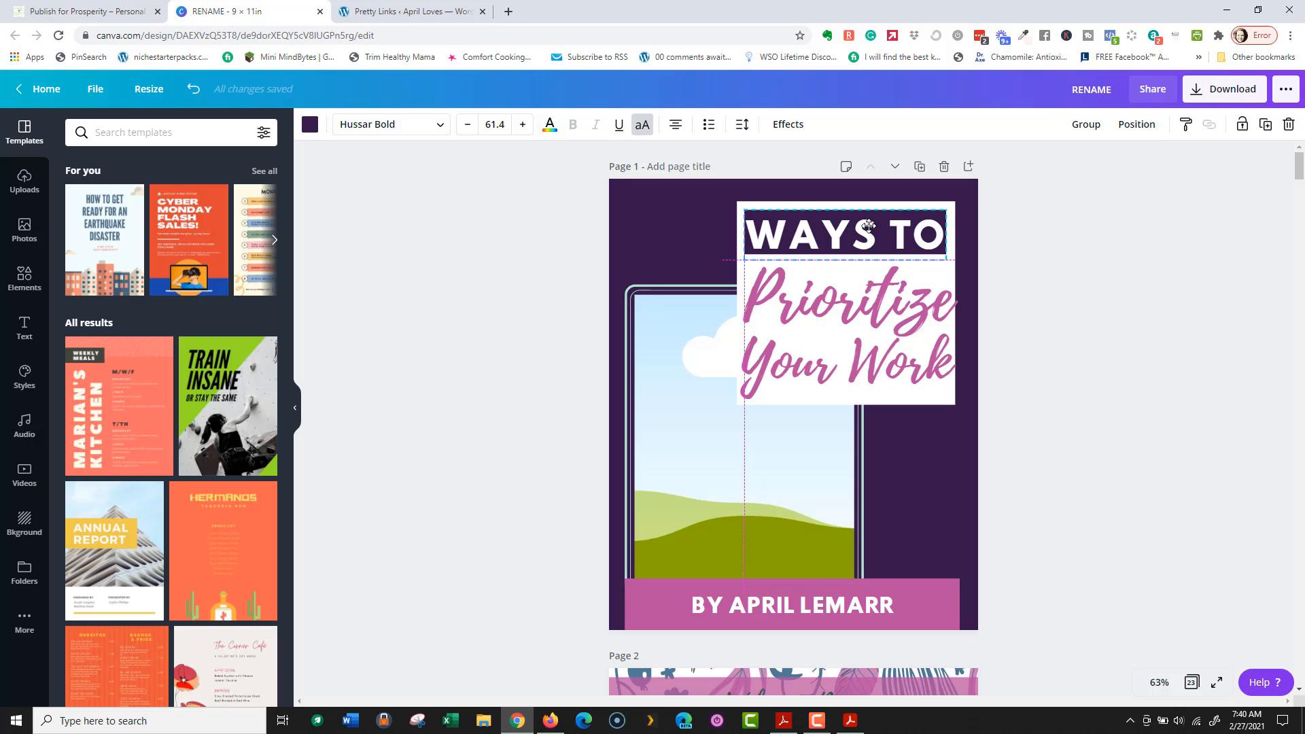
pyautogui.moveTo(868, 226); pyautogui.dragTo(869, 226)
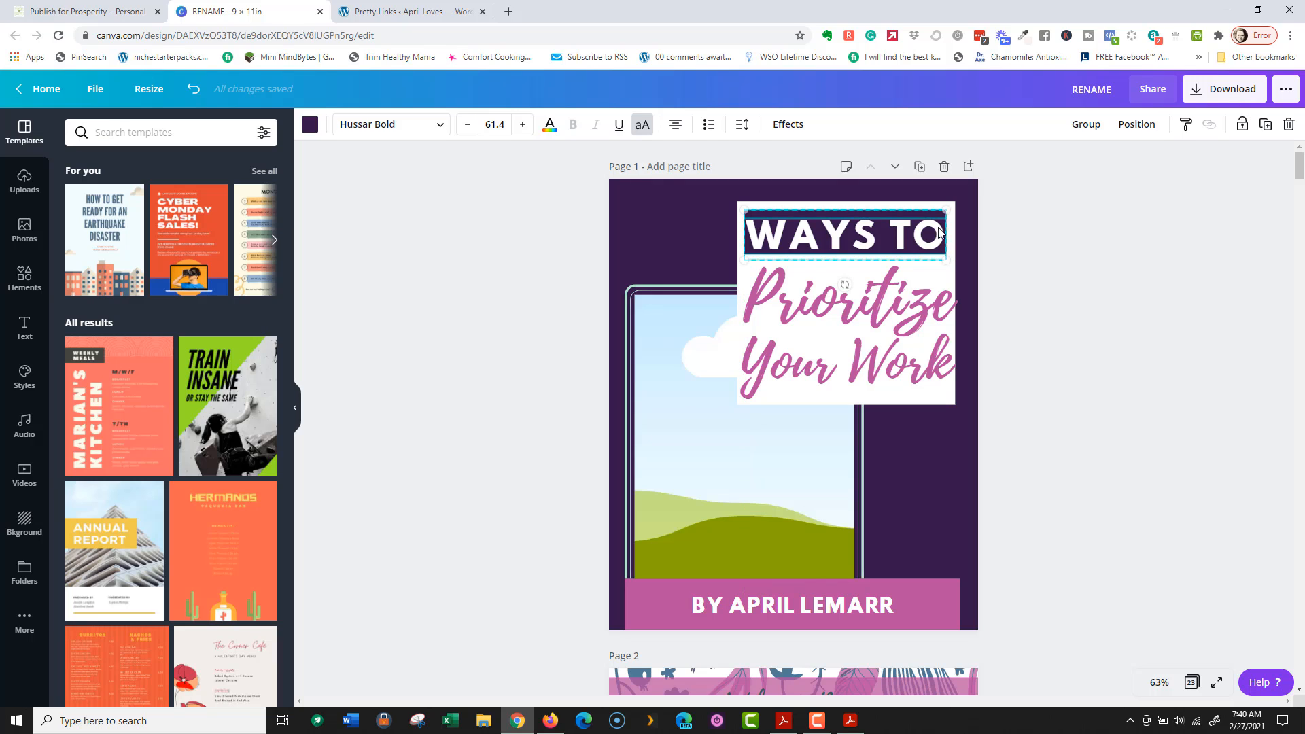
pyautogui.click(1089, 238)
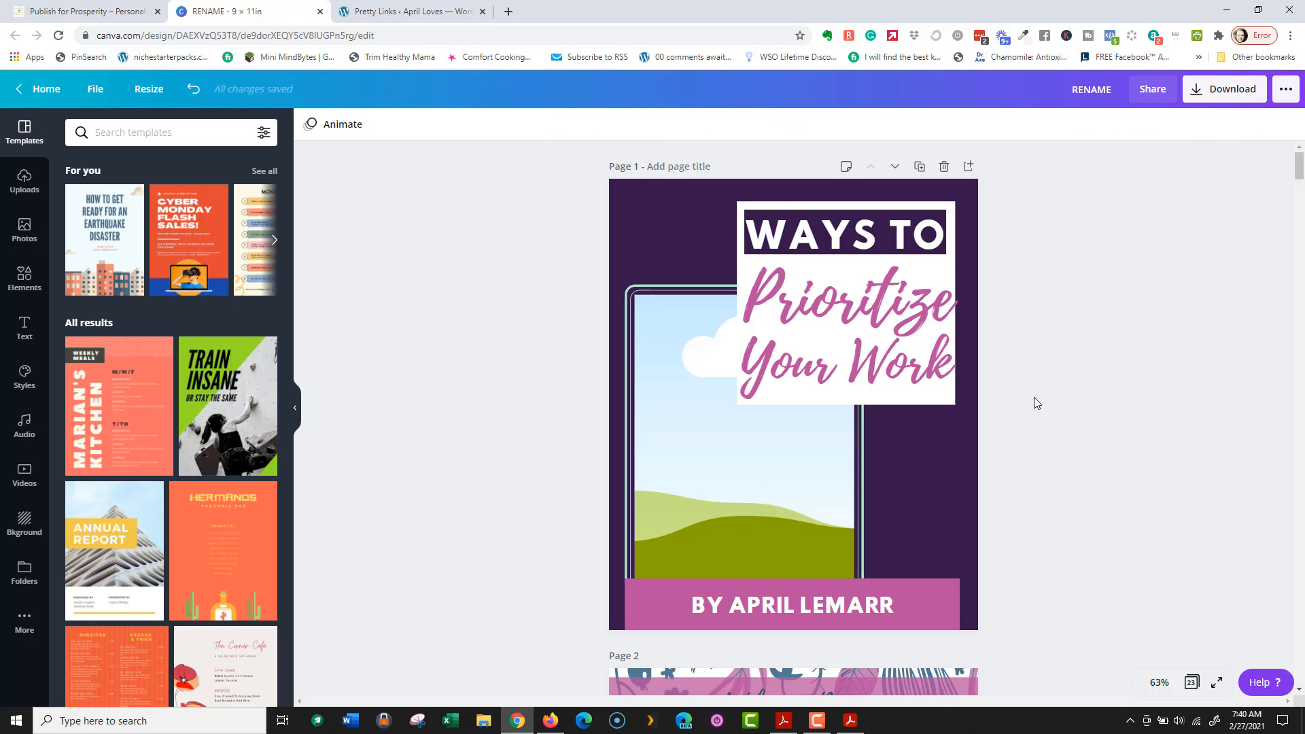
# Step: Widen the white box slightly on its left and right sides to give the cover title a margin
pyautogui.click(738, 205)
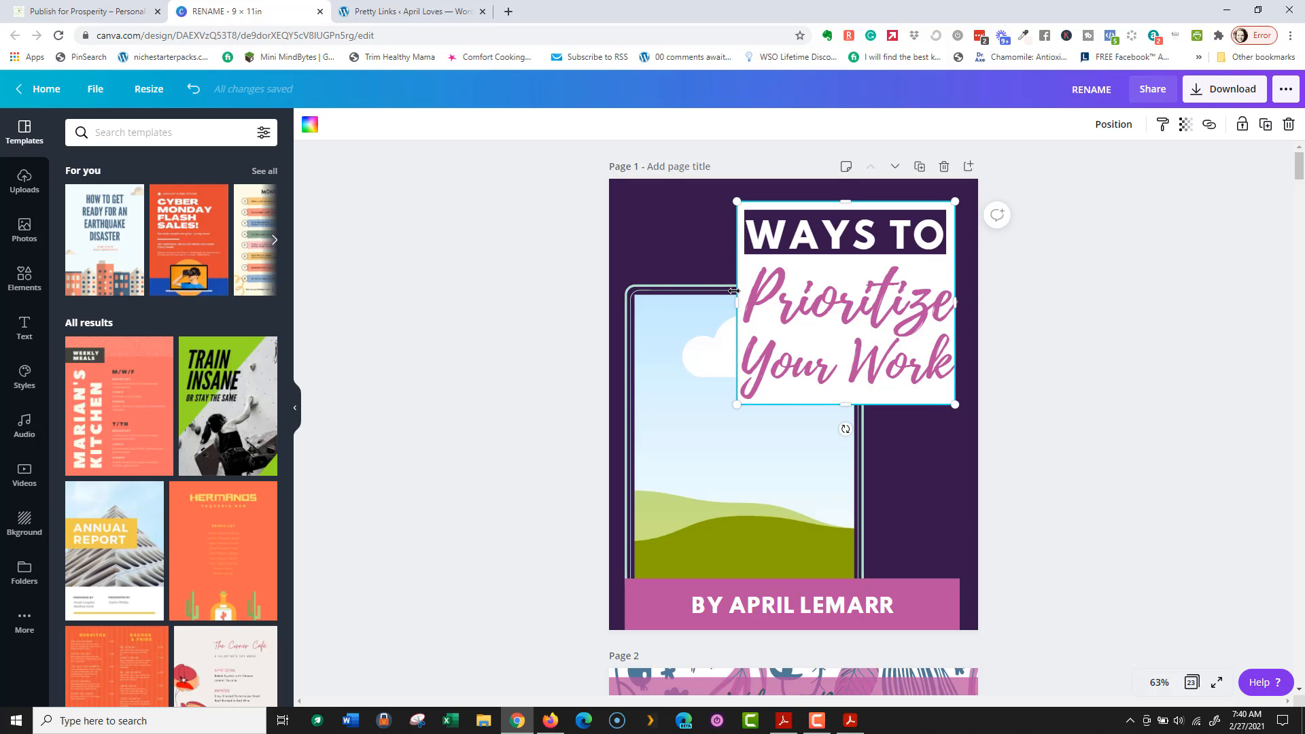
pyautogui.moveTo(723, 302); pyautogui.dragTo(727, 301)
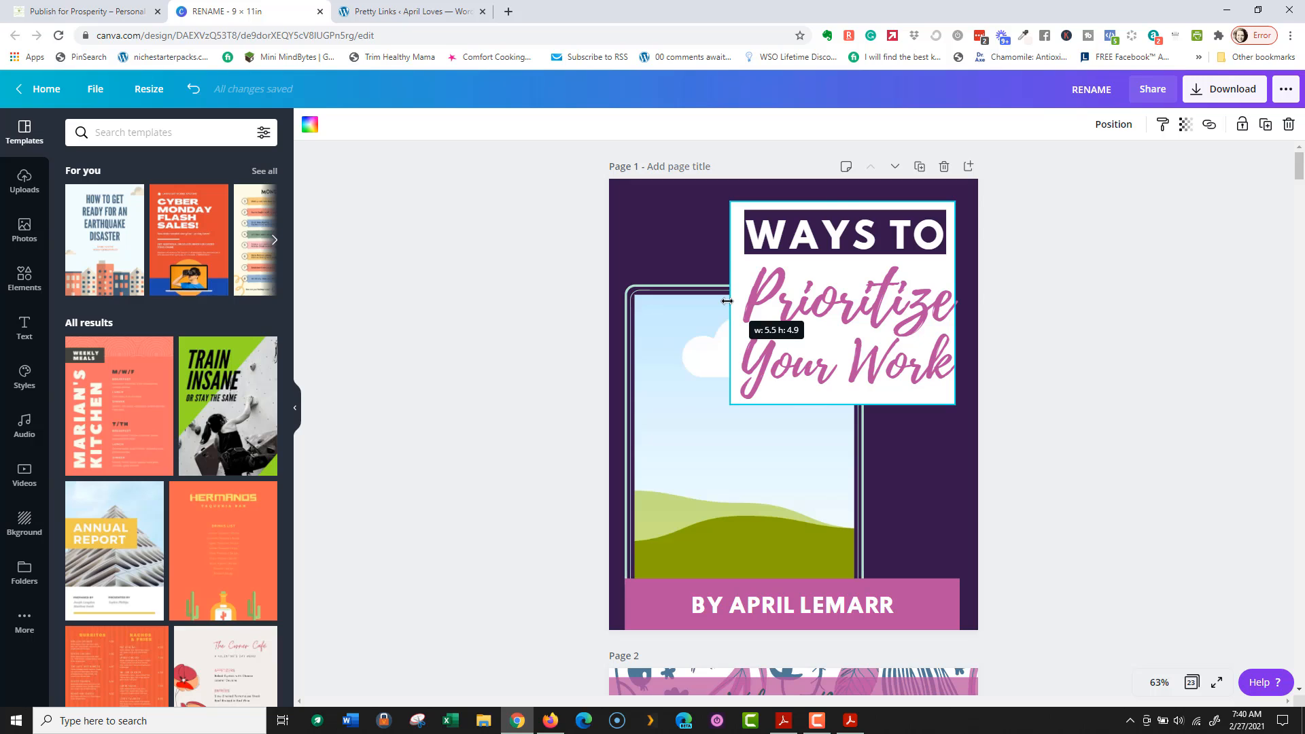
pyautogui.moveTo(727, 301); pyautogui.dragTo(727, 302)
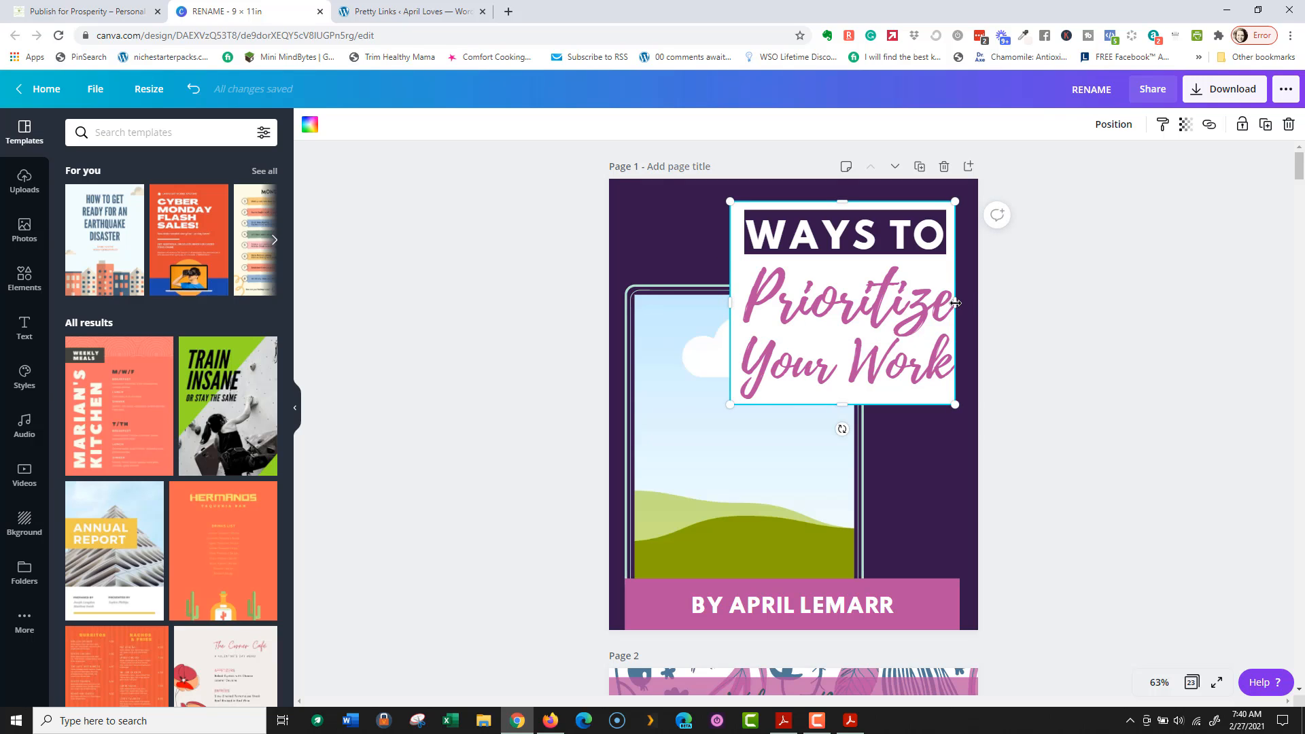
pyautogui.moveTo(960, 302); pyautogui.dragTo(963, 303)
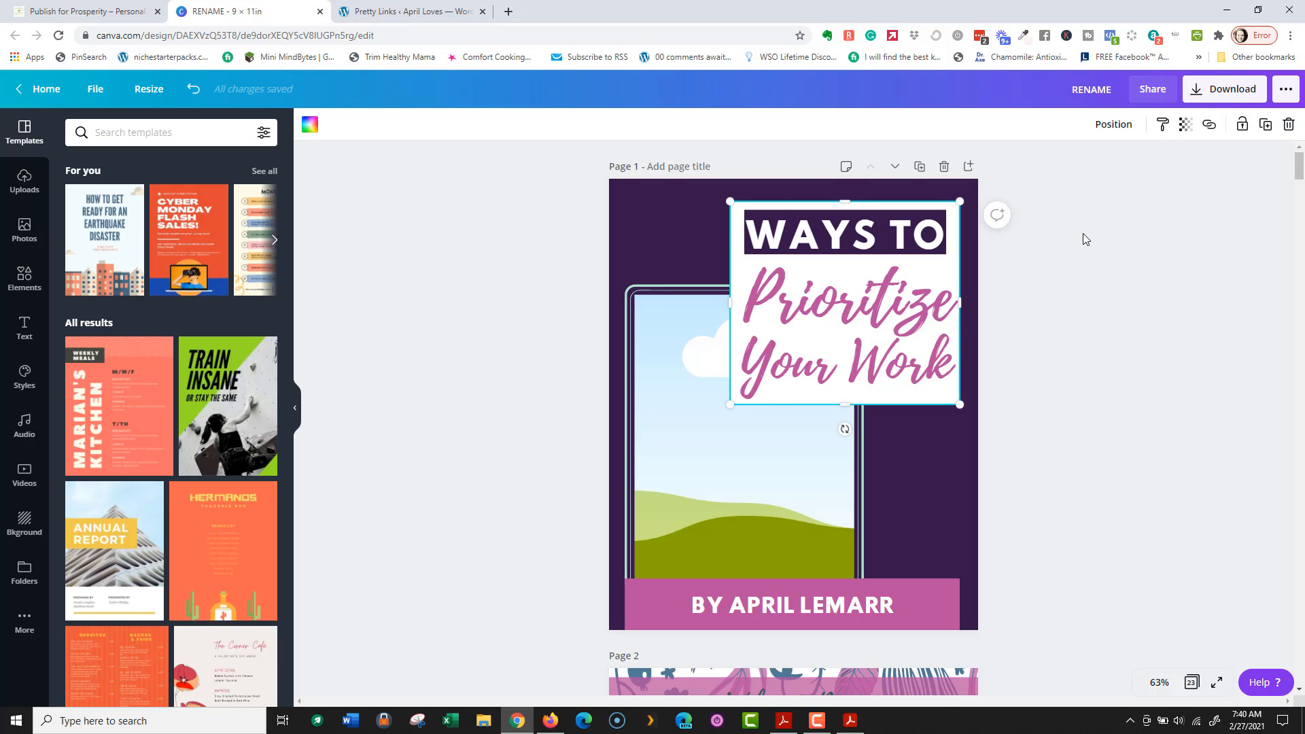
pyautogui.click(496, 242)
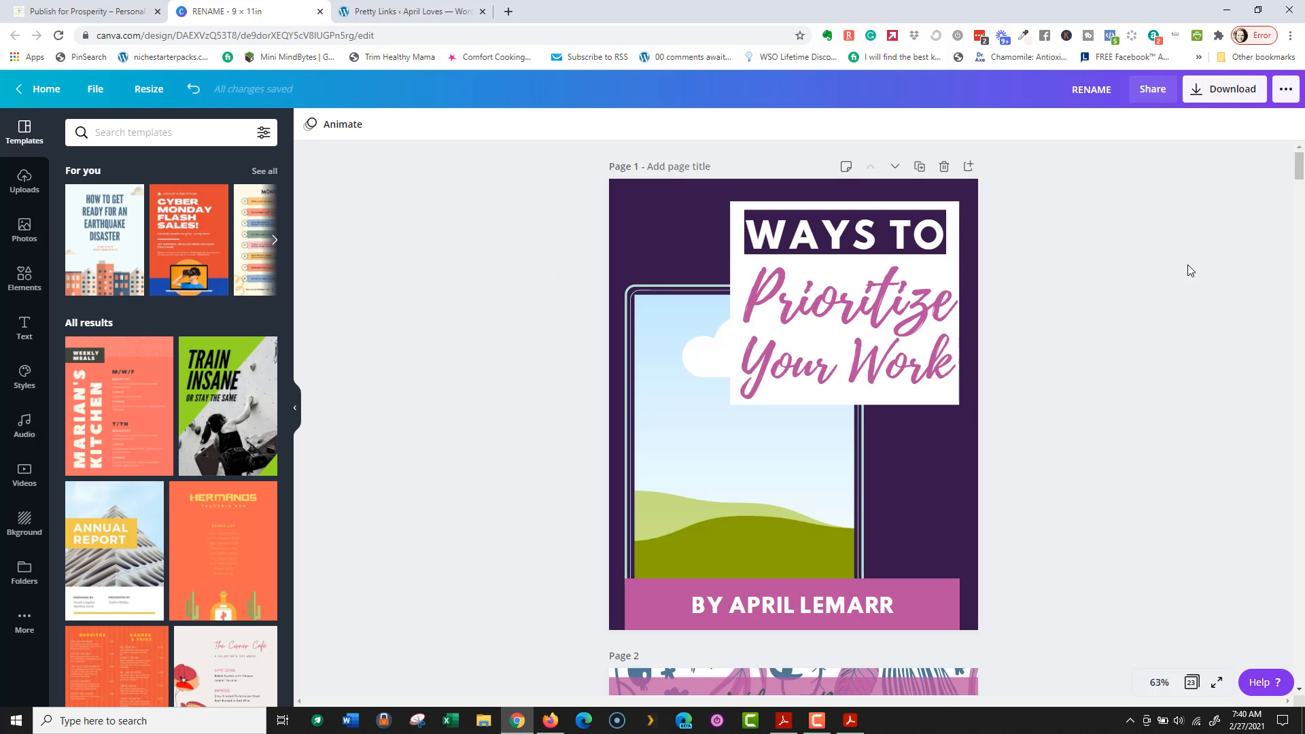
pyautogui.scroll(-2, 1064, 231)
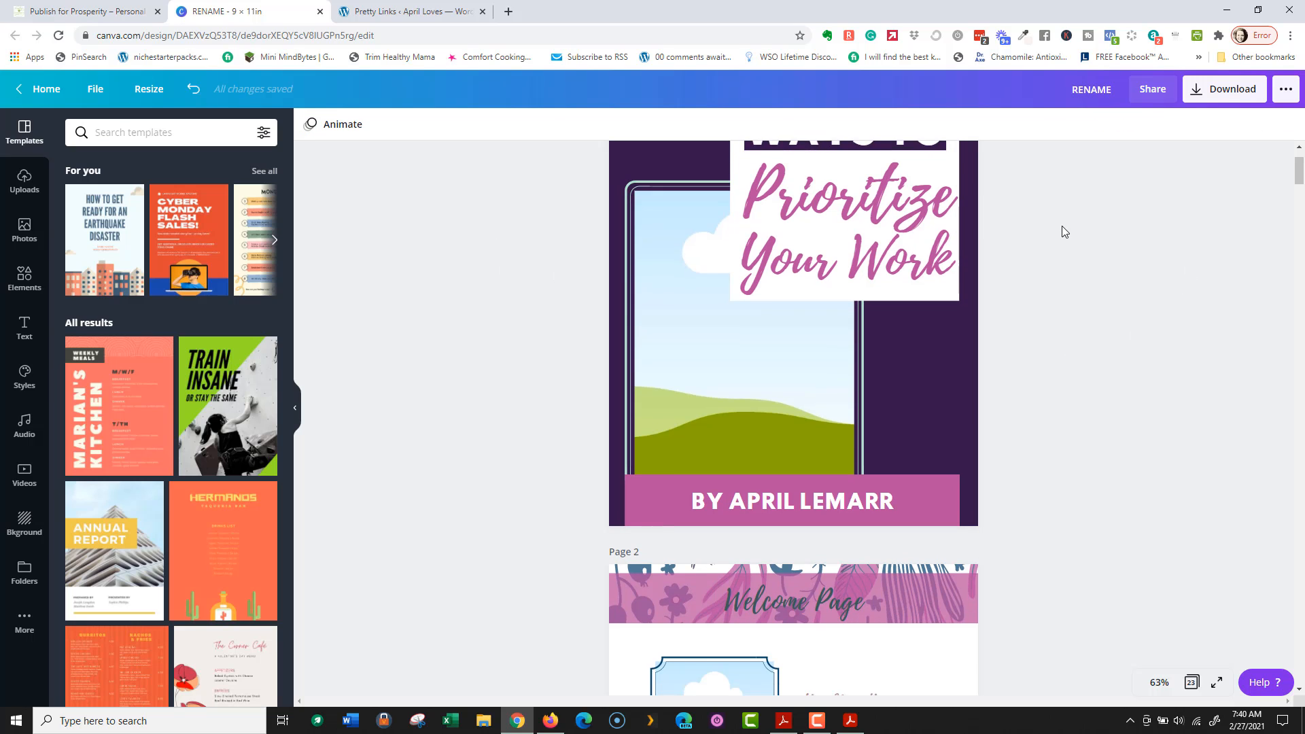
pyautogui.scroll(2, 1076, 220)
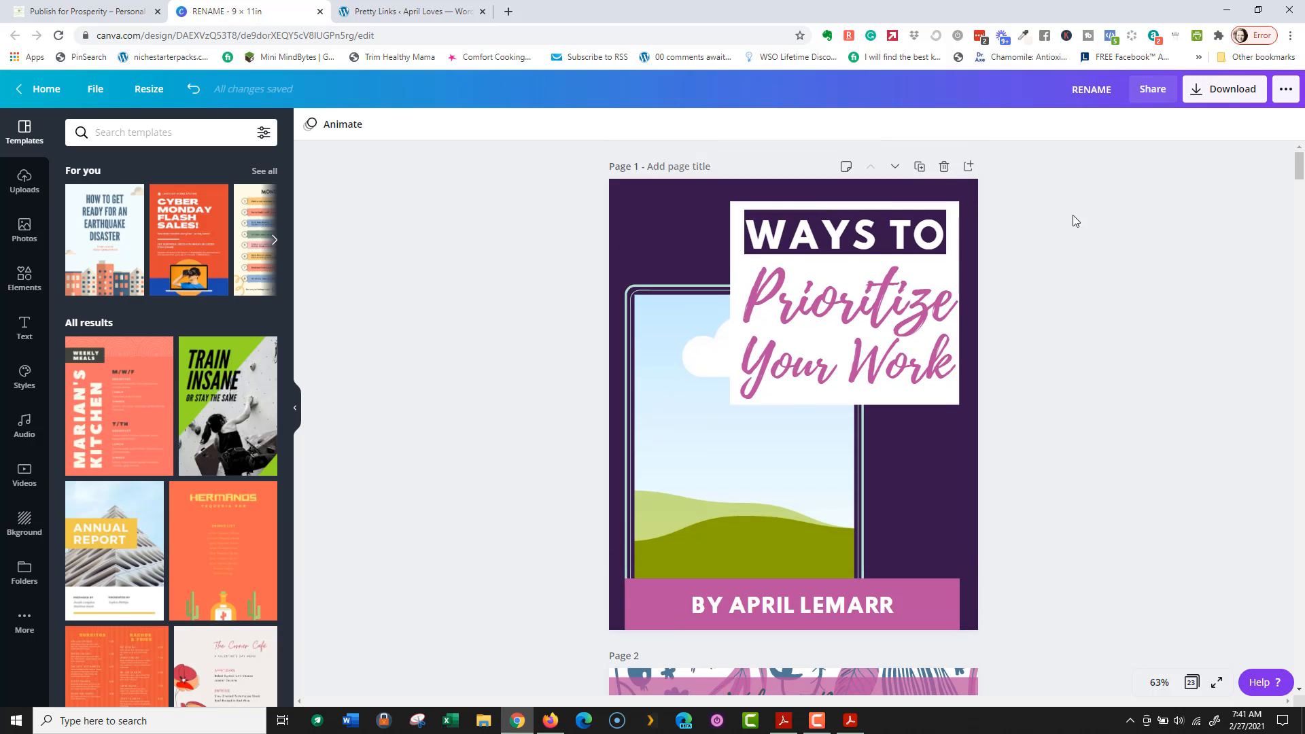
pyautogui.scroll(-3, 1073, 215)
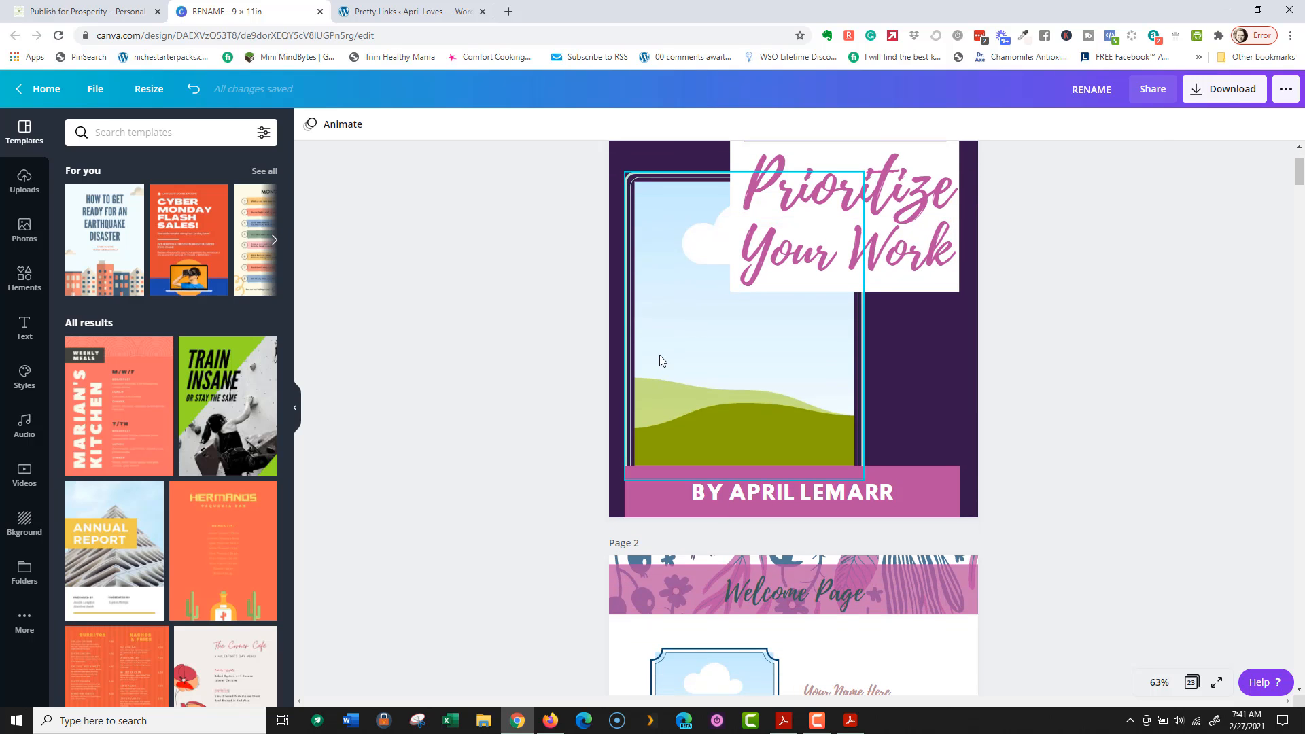
# Step: Select the cover's picture frame and search the photo library for "goals"
pyautogui.click(655, 390)
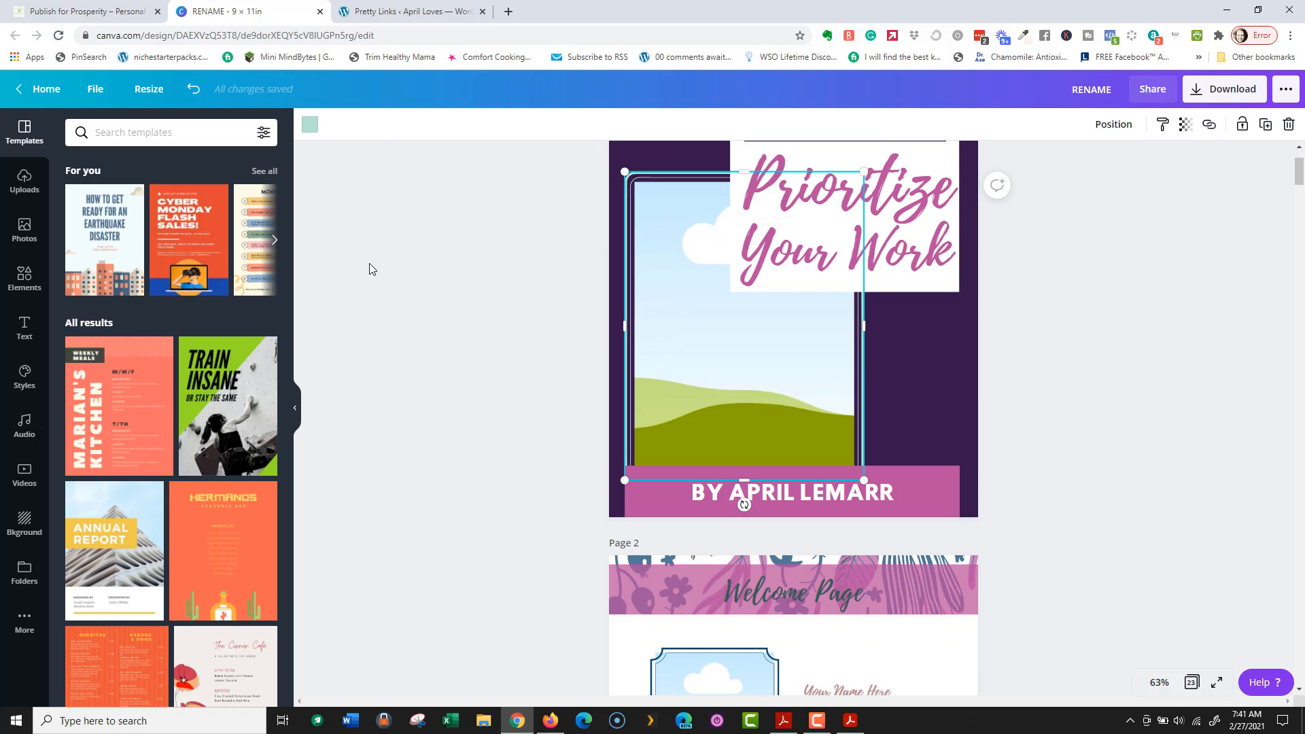
pyautogui.scroll(-5, 400, 271)
pyautogui.scroll(7, 400, 270)
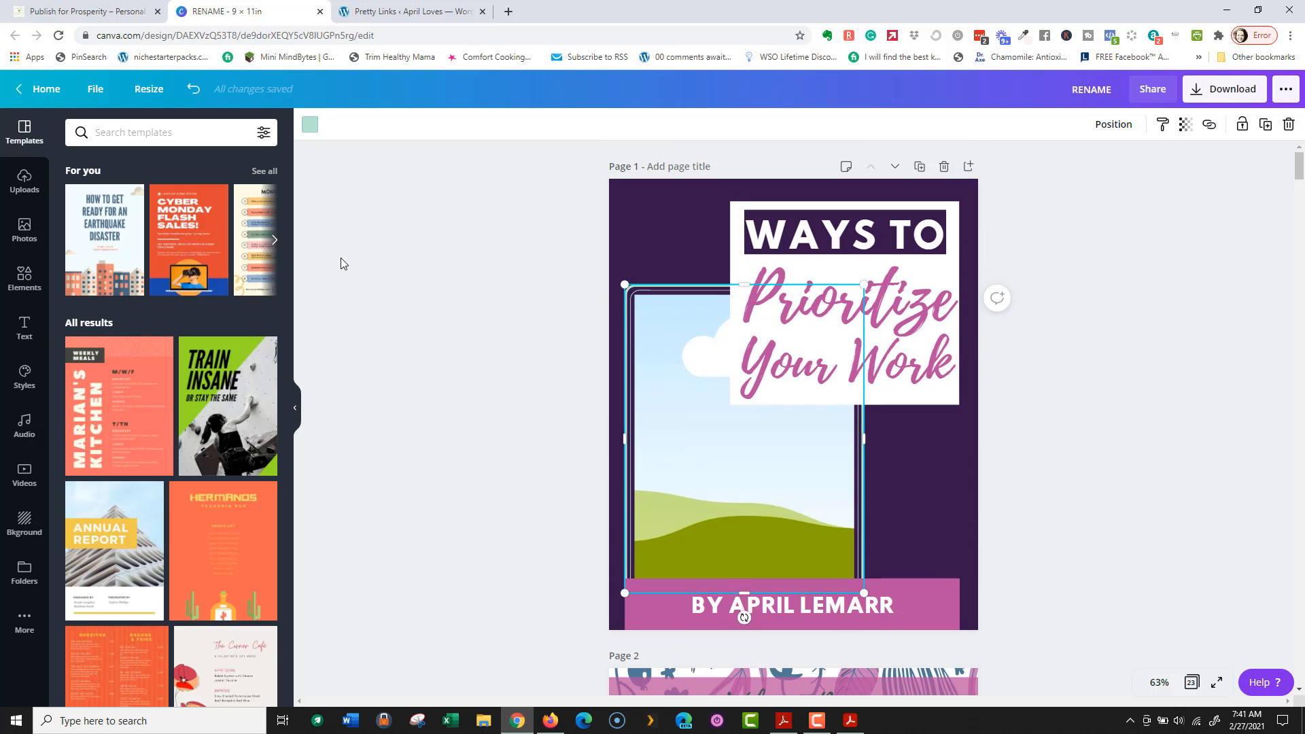
pyautogui.click(98, 132)
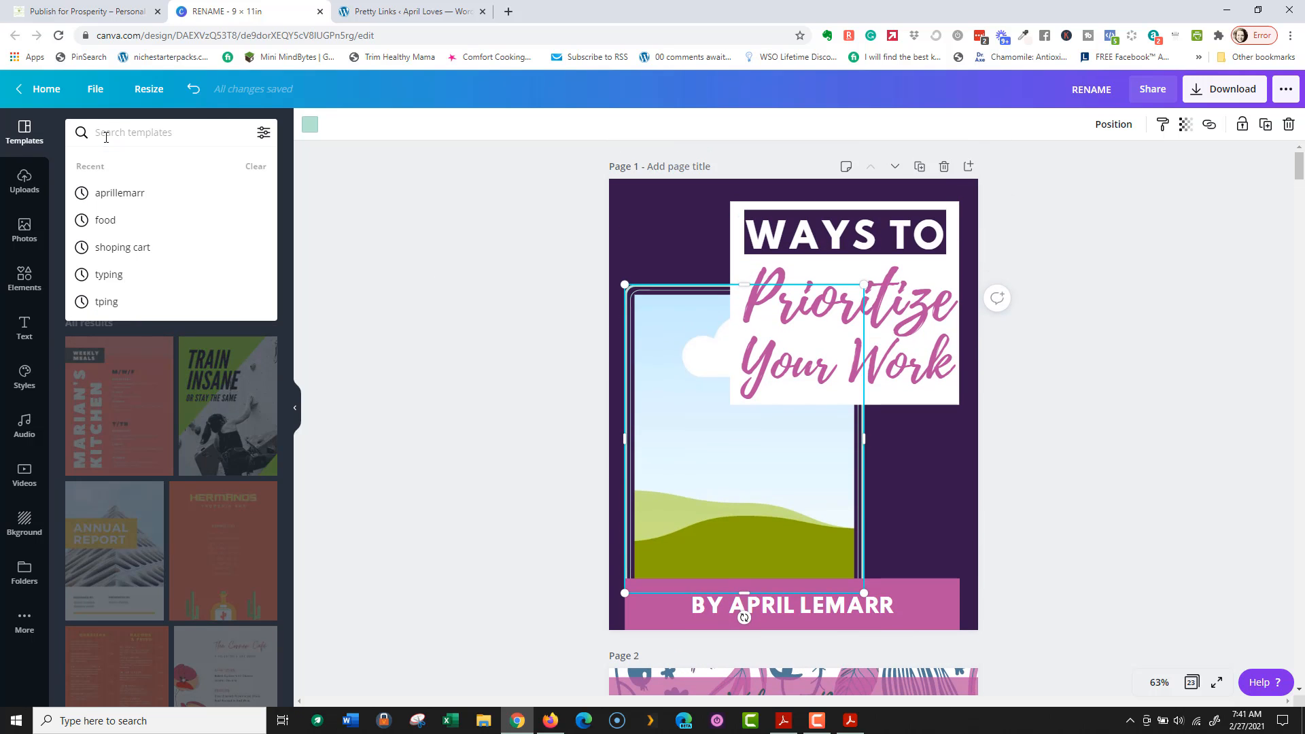
pyautogui.click(25, 230)
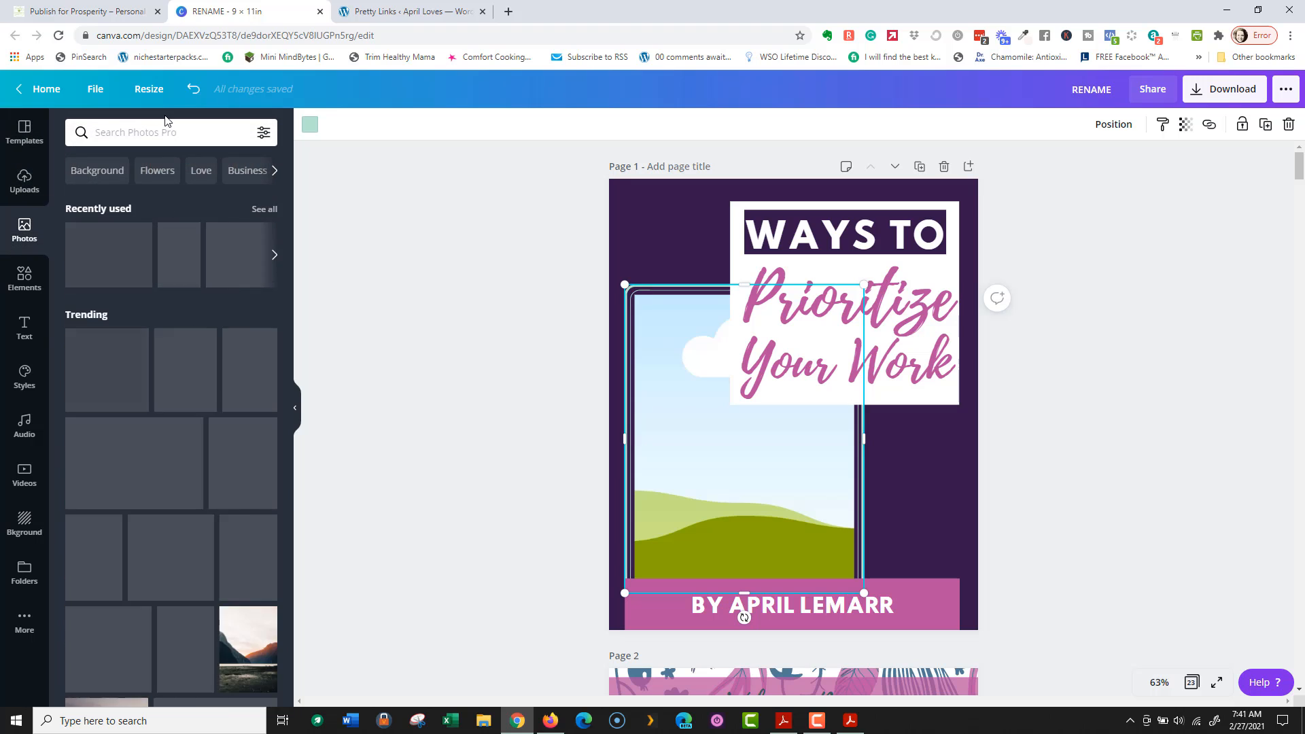
pyautogui.click(165, 127)
pyautogui.write('goals')
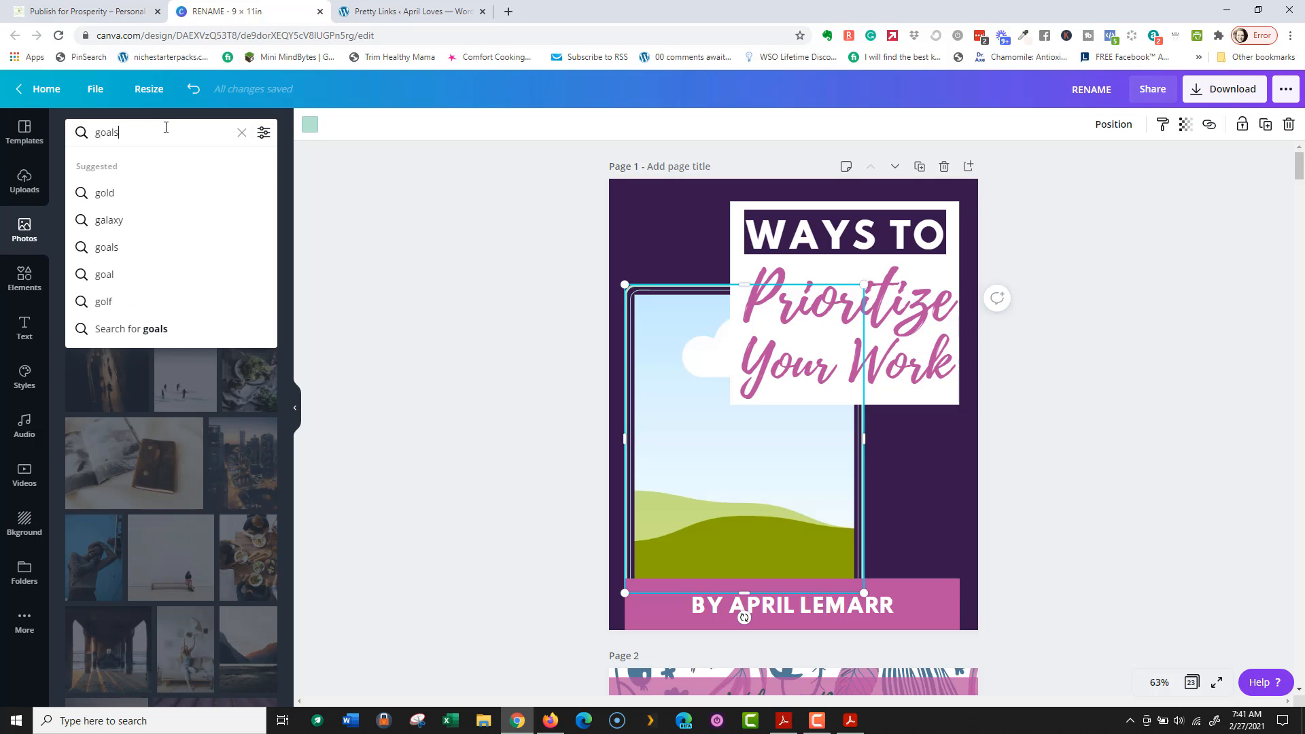
pyautogui.press('Return')
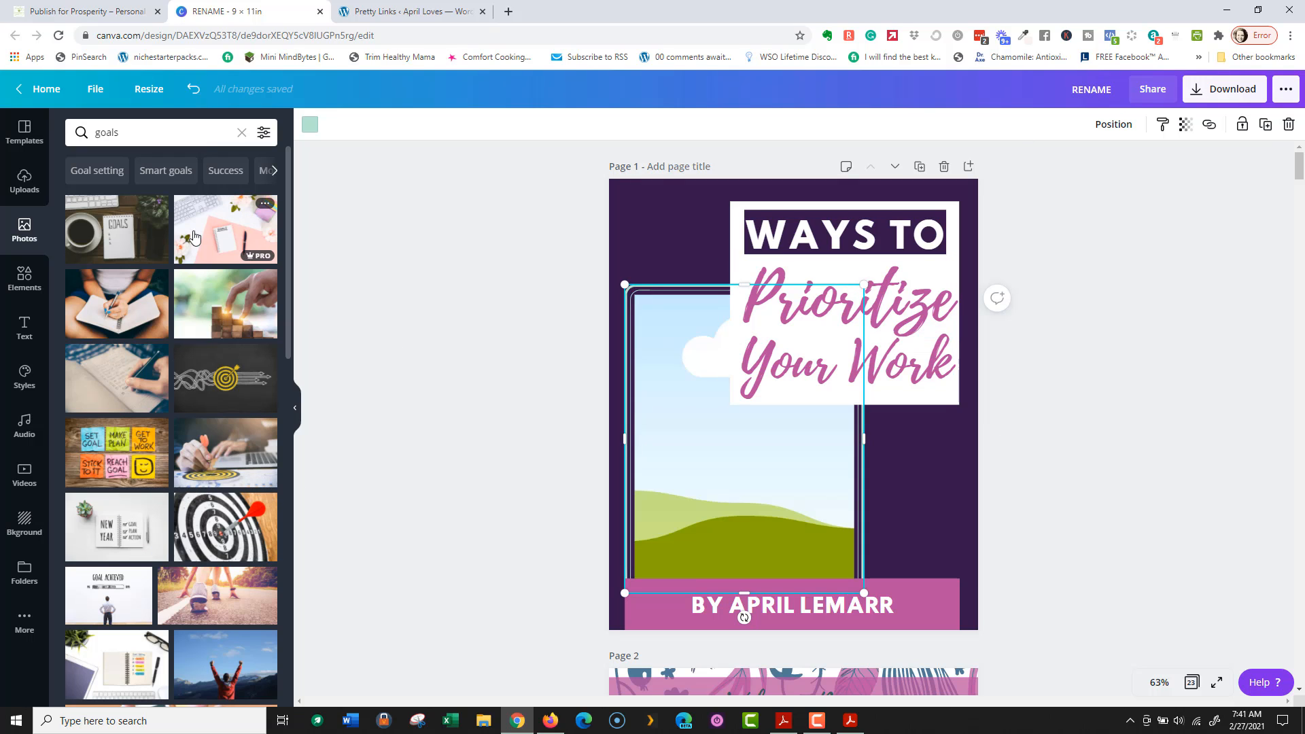
# Step: Try placing the dark photo of a coffee cup and GOALS notepad in the cover's picture frame, and delete it
pyautogui.moveTo(99, 234); pyautogui.dragTo(686, 400)
pyautogui.moveTo(767, 436); pyautogui.dragTo(641, 405)
pyautogui.moveTo(681, 477); pyautogui.dragTo(709, 535)
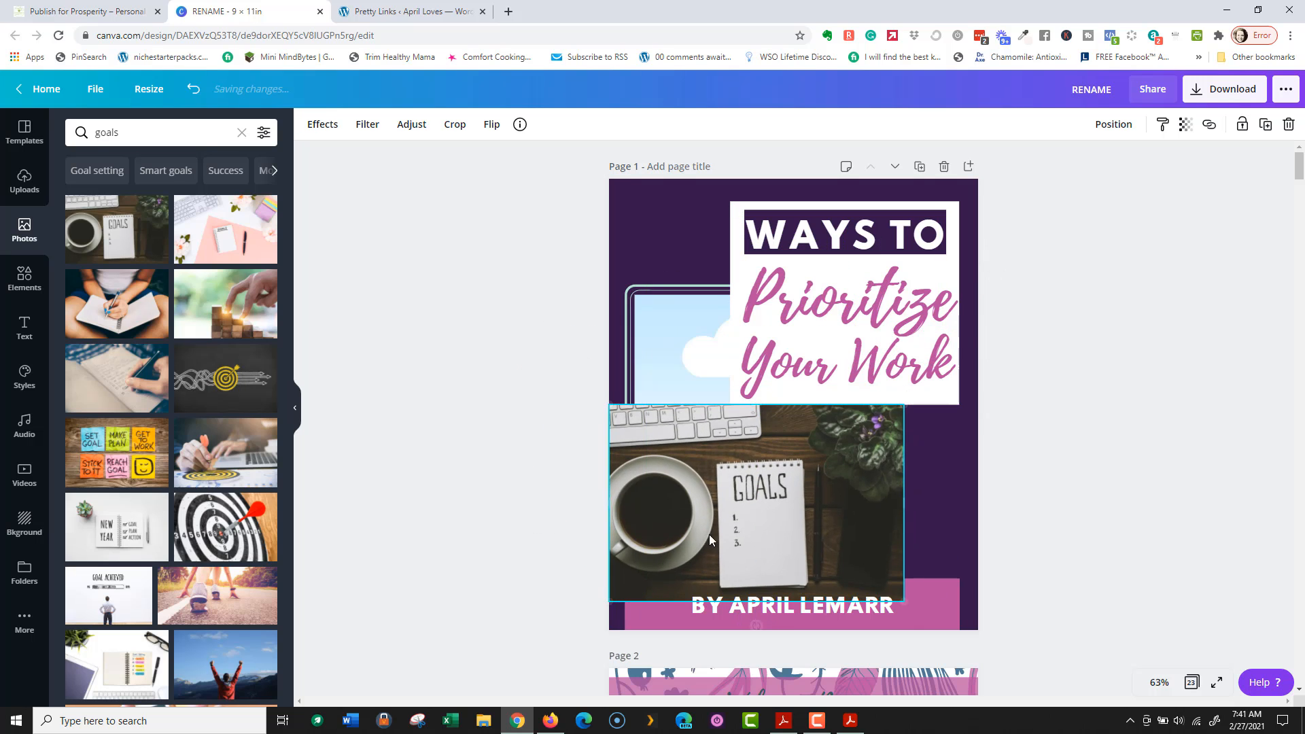
pyautogui.moveTo(802, 508); pyautogui.dragTo(729, 511)
pyautogui.moveTo(638, 460); pyautogui.dragTo(706, 344)
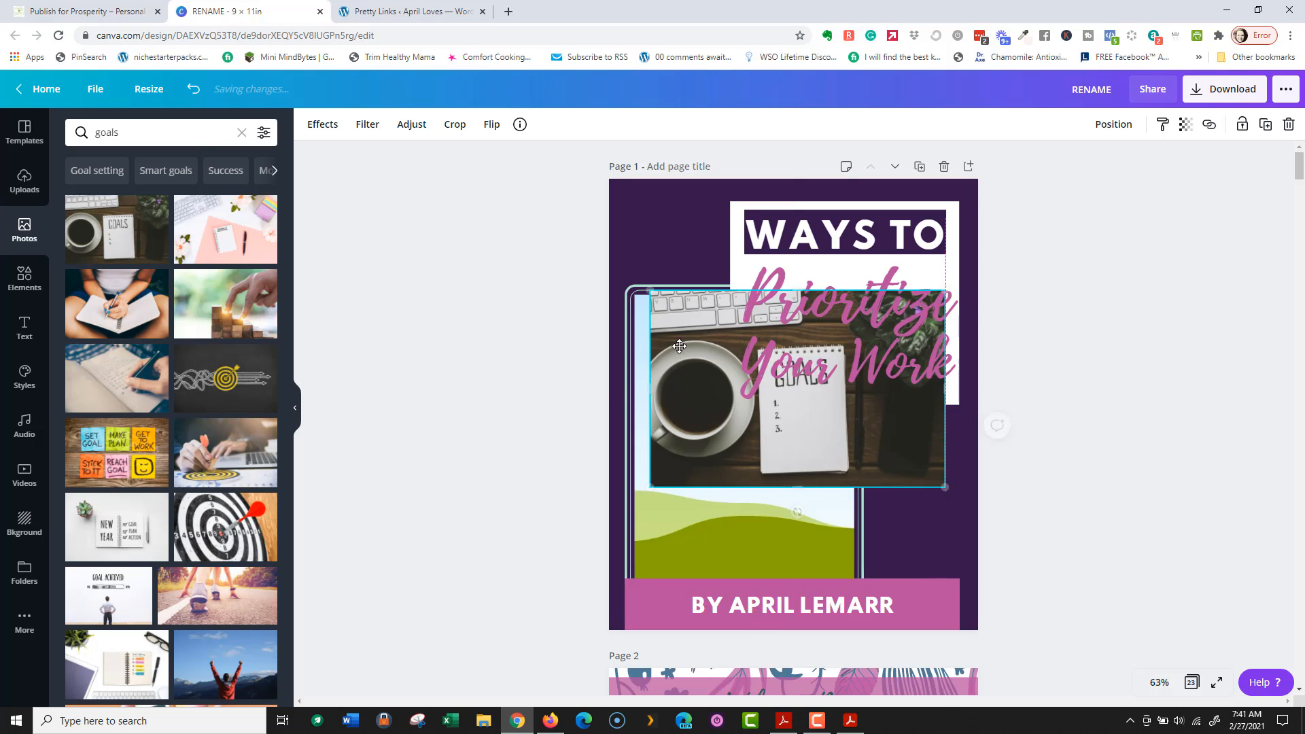
pyautogui.moveTo(664, 397); pyautogui.dragTo(656, 477)
pyautogui.doubleClick(680, 487)
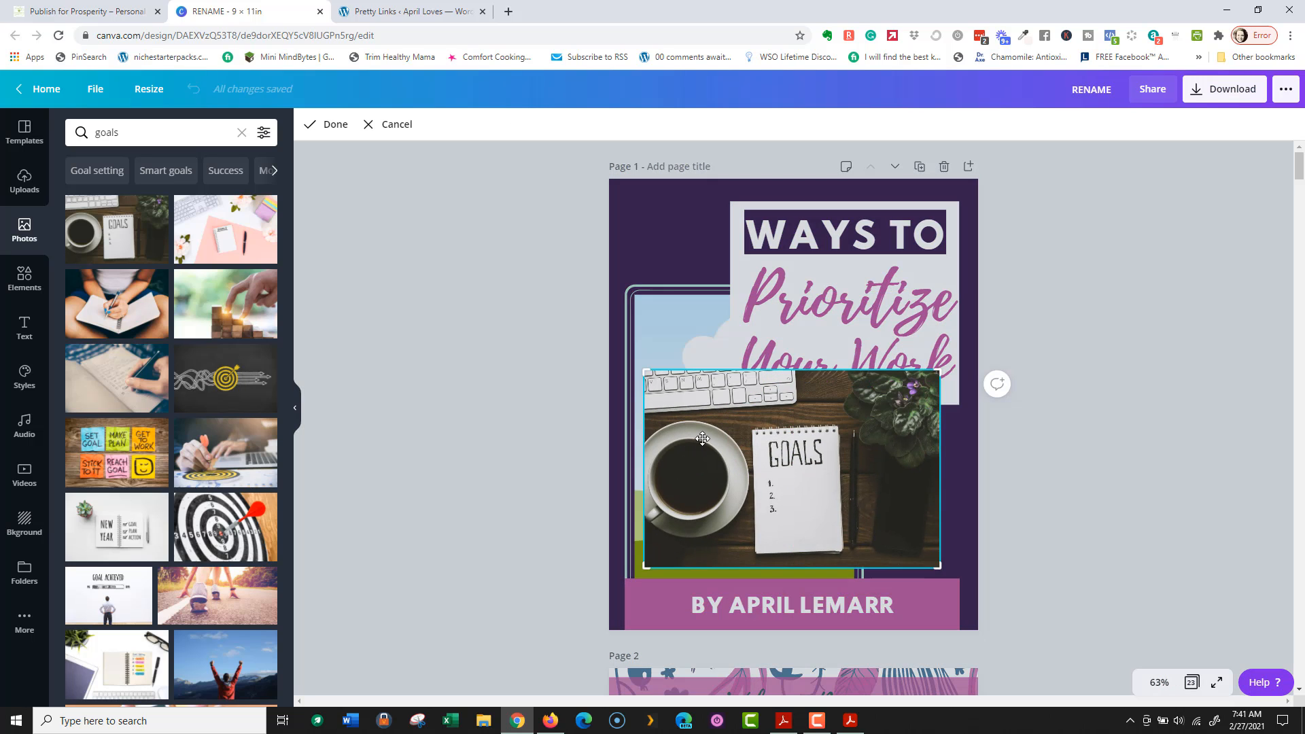
pyautogui.press('Delete')
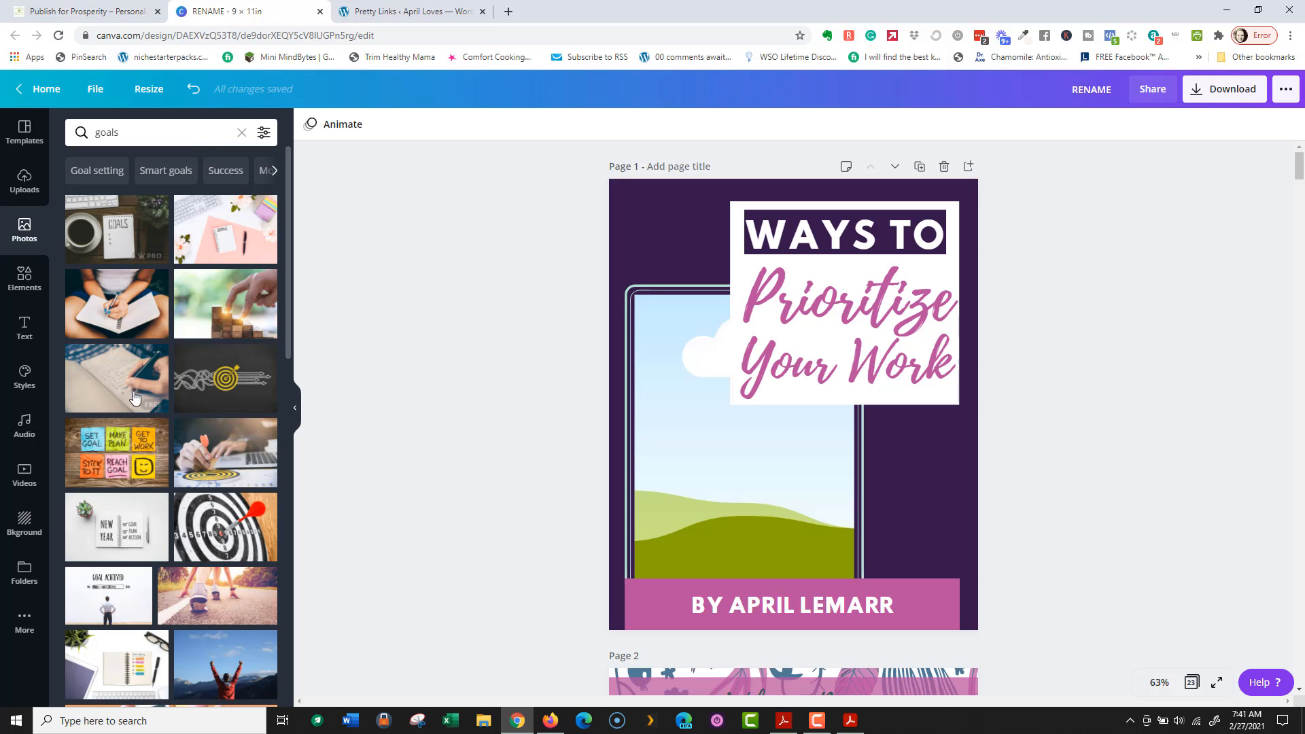
# Step: Add the pink desk photo with the GOALS notebook and flowers to the cover, uncropped
pyautogui.moveTo(282, 270); pyautogui.dragTo(715, 491)
pyautogui.doubleClick(712, 454)
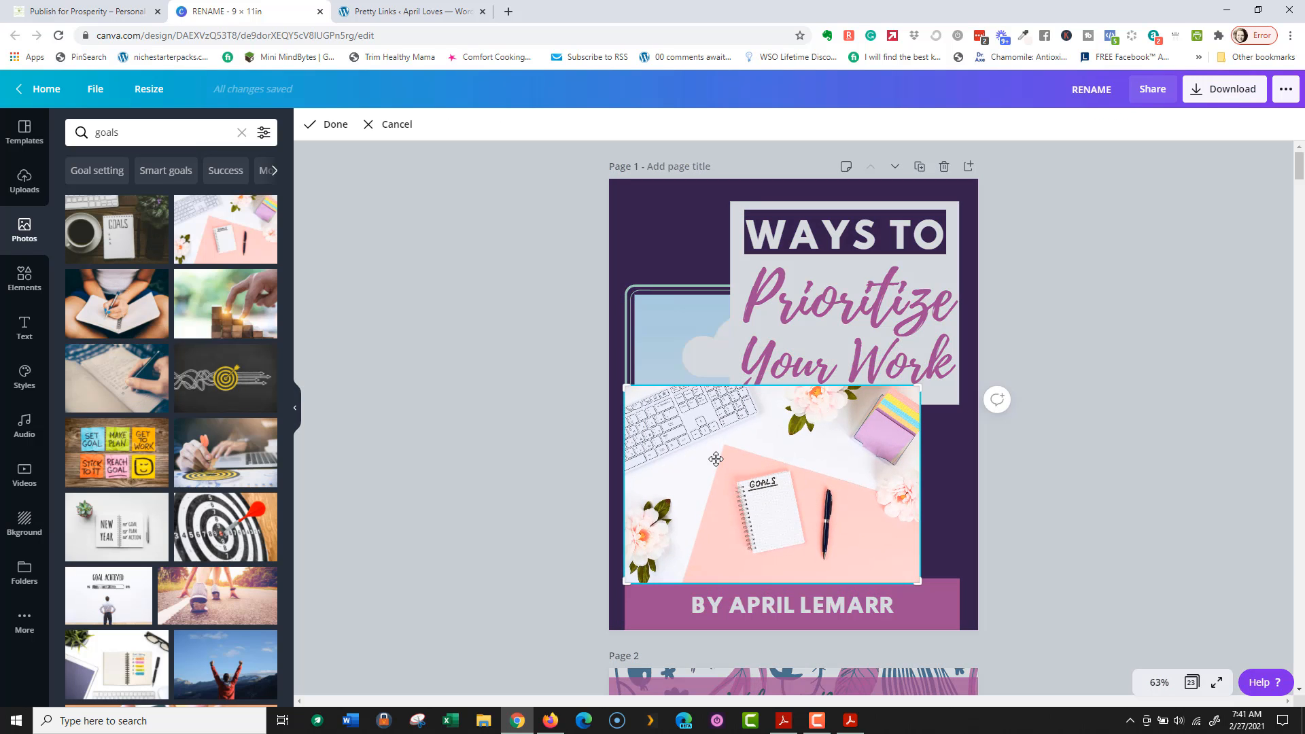
pyautogui.click(524, 223)
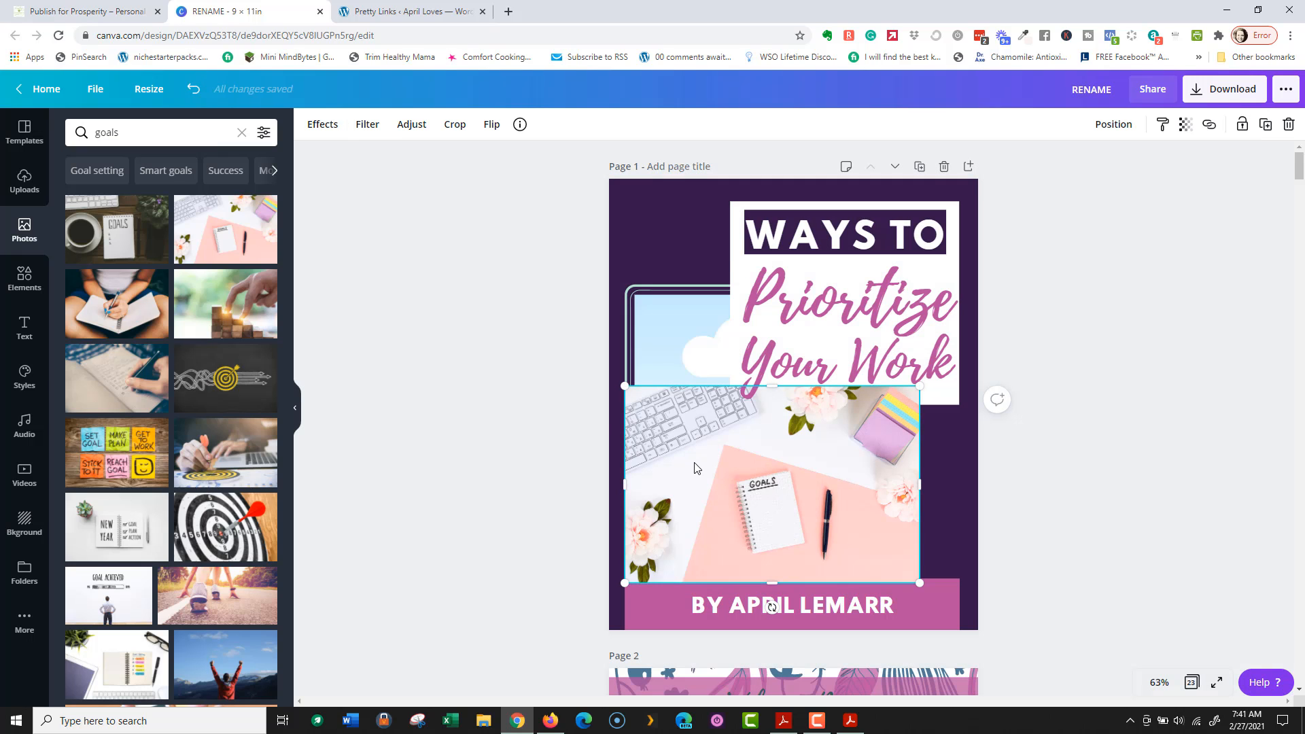
# Step: Group the cover title's white box, purple band and text lines, and move the group clear of the picture frame
pyautogui.click(864, 229)
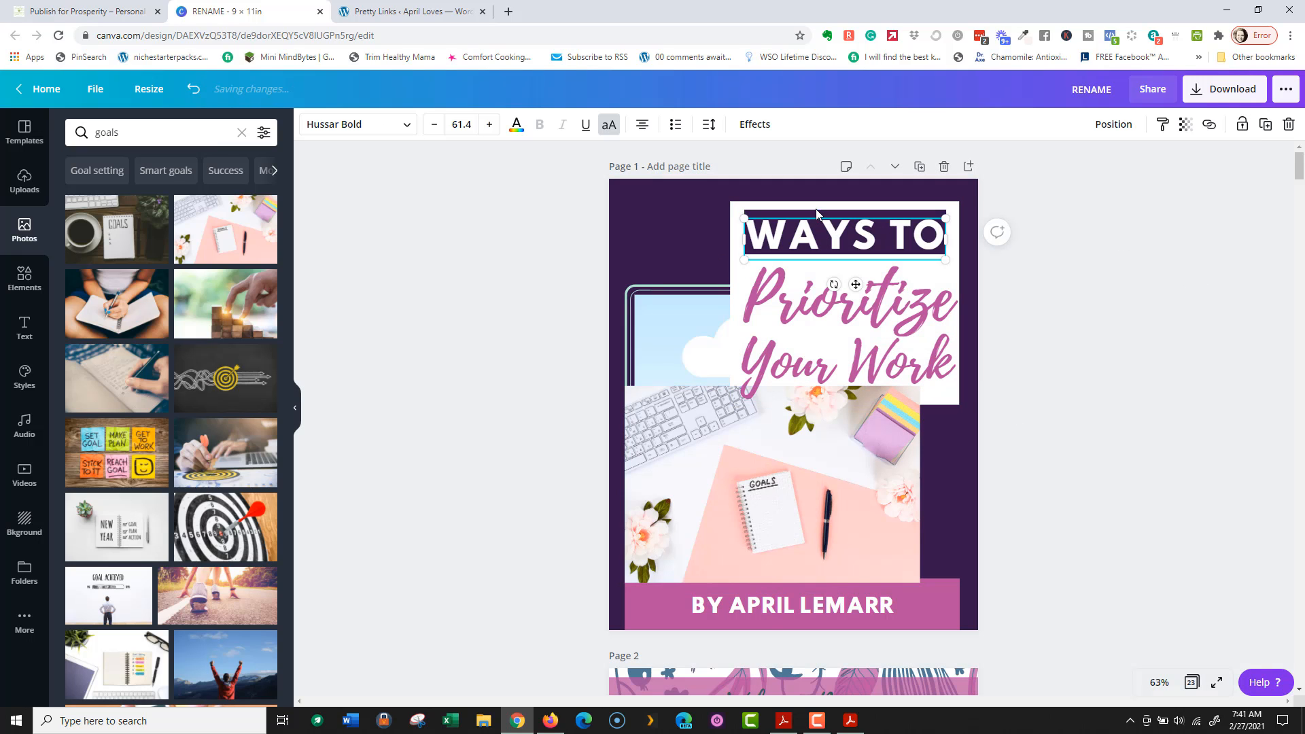
pyautogui.click(800, 193)
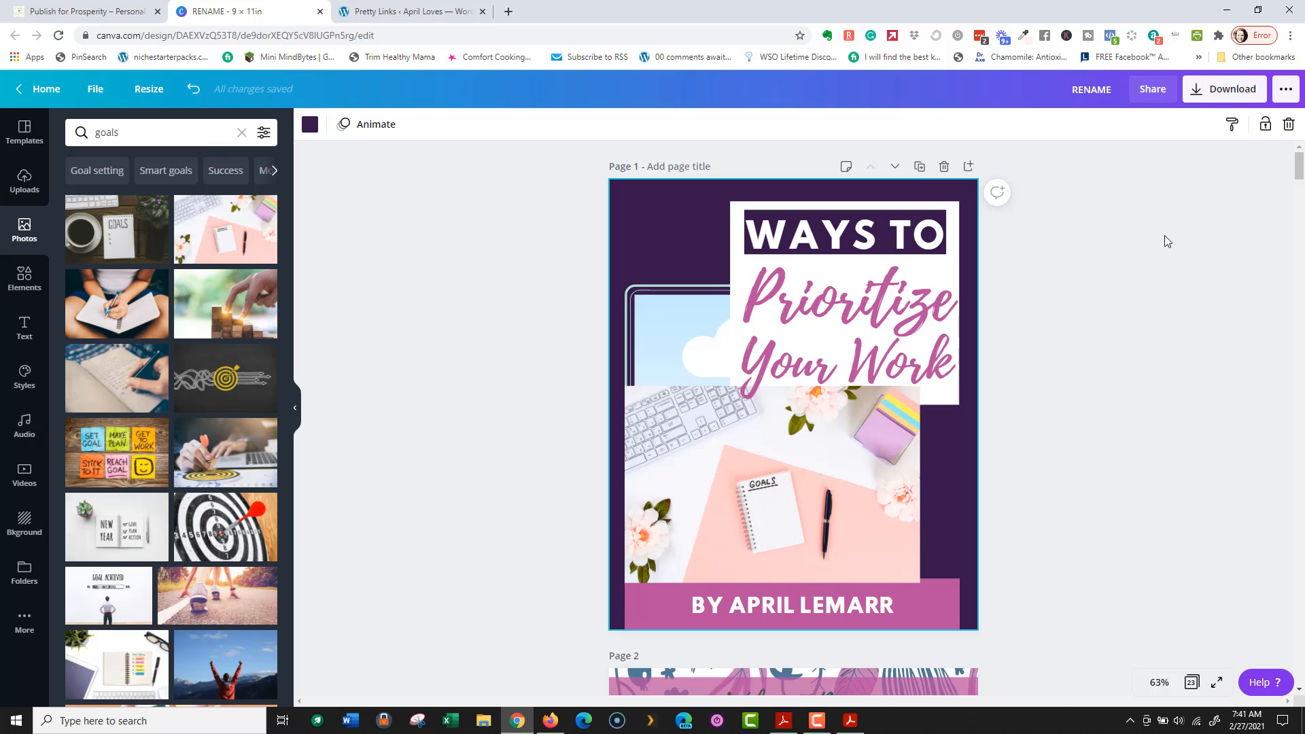
pyautogui.moveTo(1127, 253); pyautogui.dragTo(850, 345)
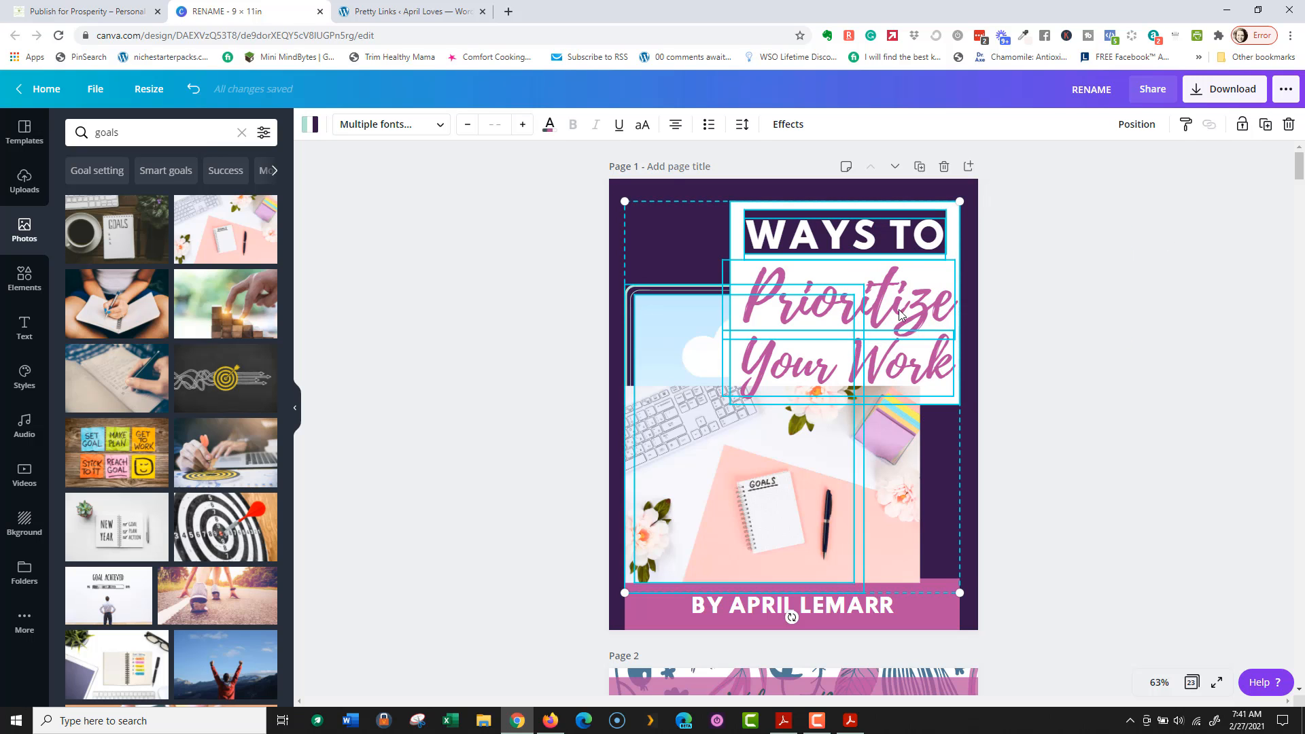
pyautogui.click(1012, 283)
pyautogui.click(882, 233)
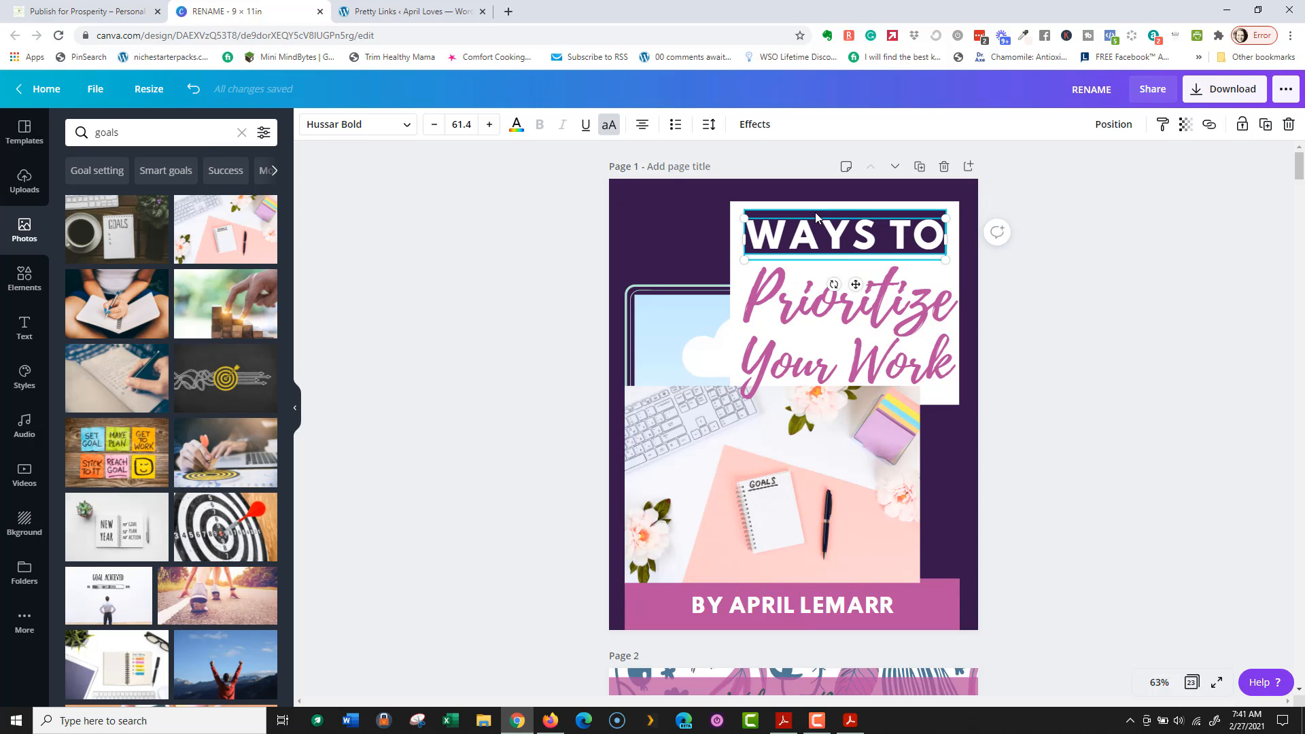
pyautogui.keyDown('shift'); pyautogui.click(809, 214); pyautogui.keyUp('shift')
pyautogui.keyDown('shift'); pyautogui.click(829, 302); pyautogui.keyUp('shift')
pyautogui.keyDown('shift'); pyautogui.click(822, 357); pyautogui.keyUp('shift')
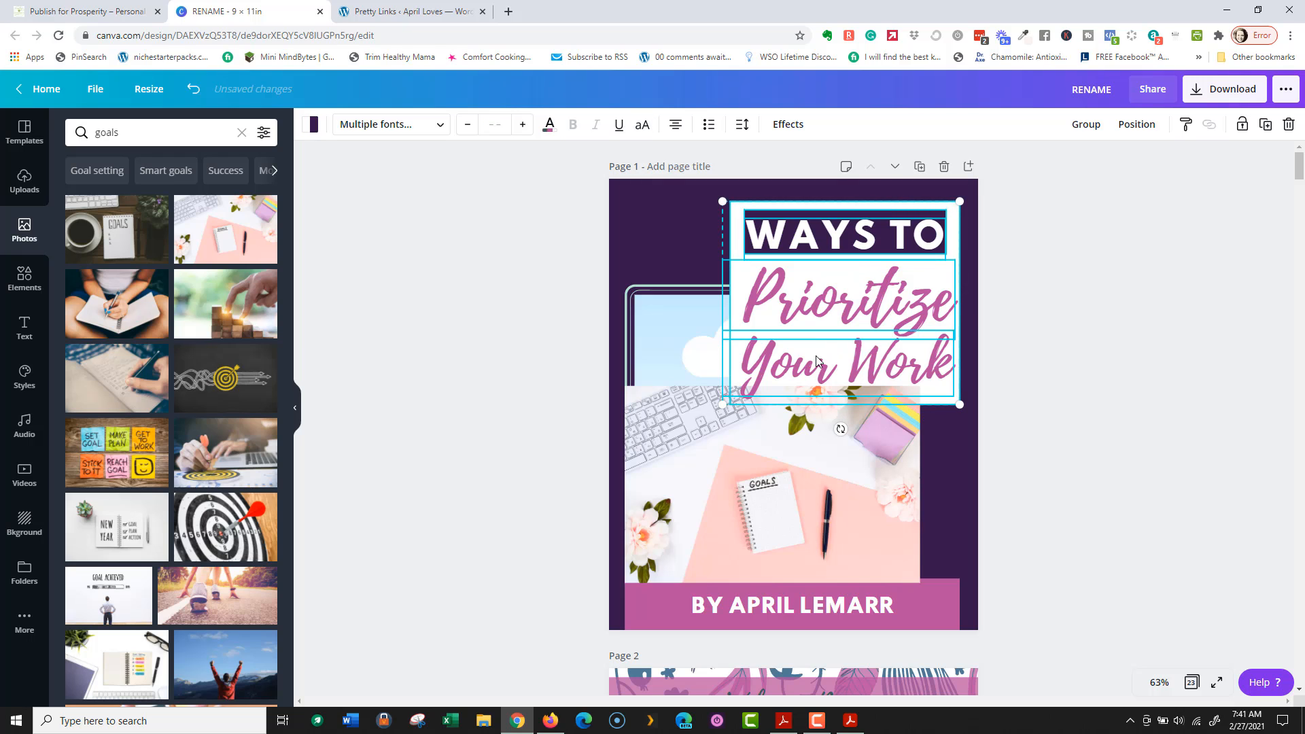
pyautogui.click(1086, 125)
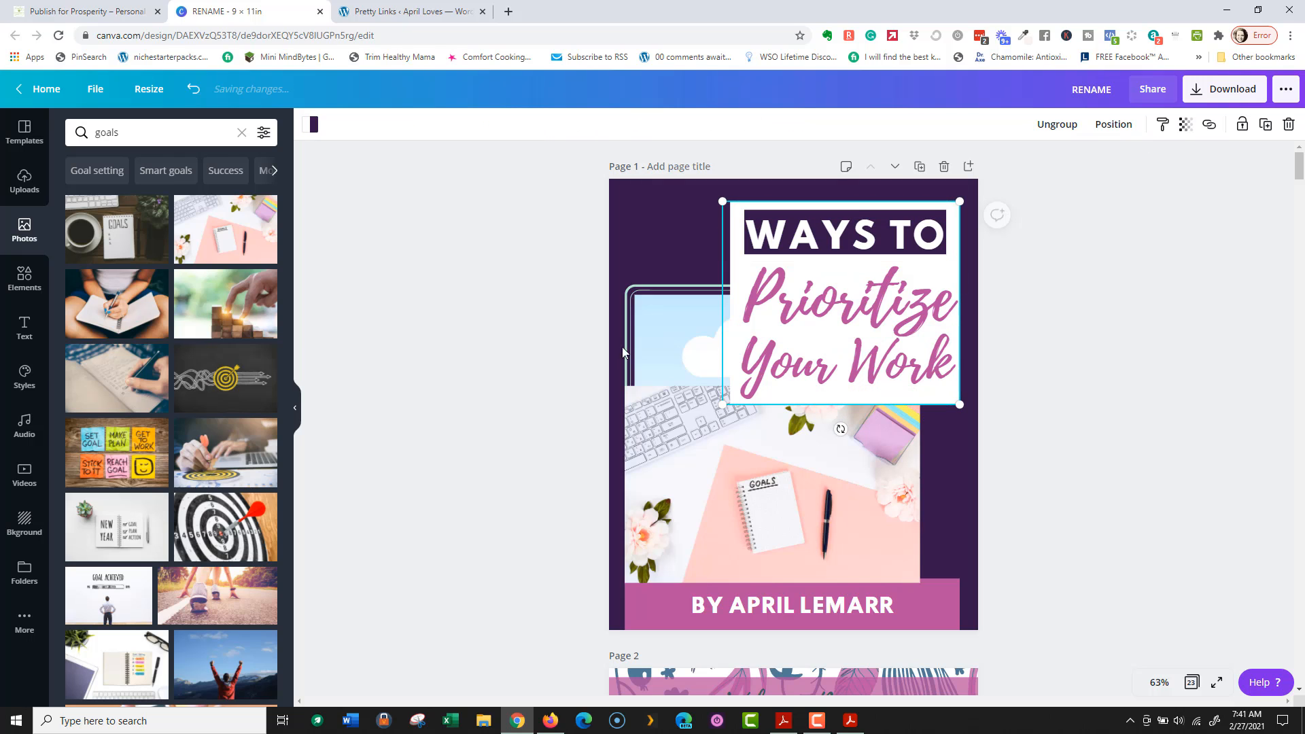
pyautogui.moveTo(836, 316); pyautogui.dragTo(982, 309)
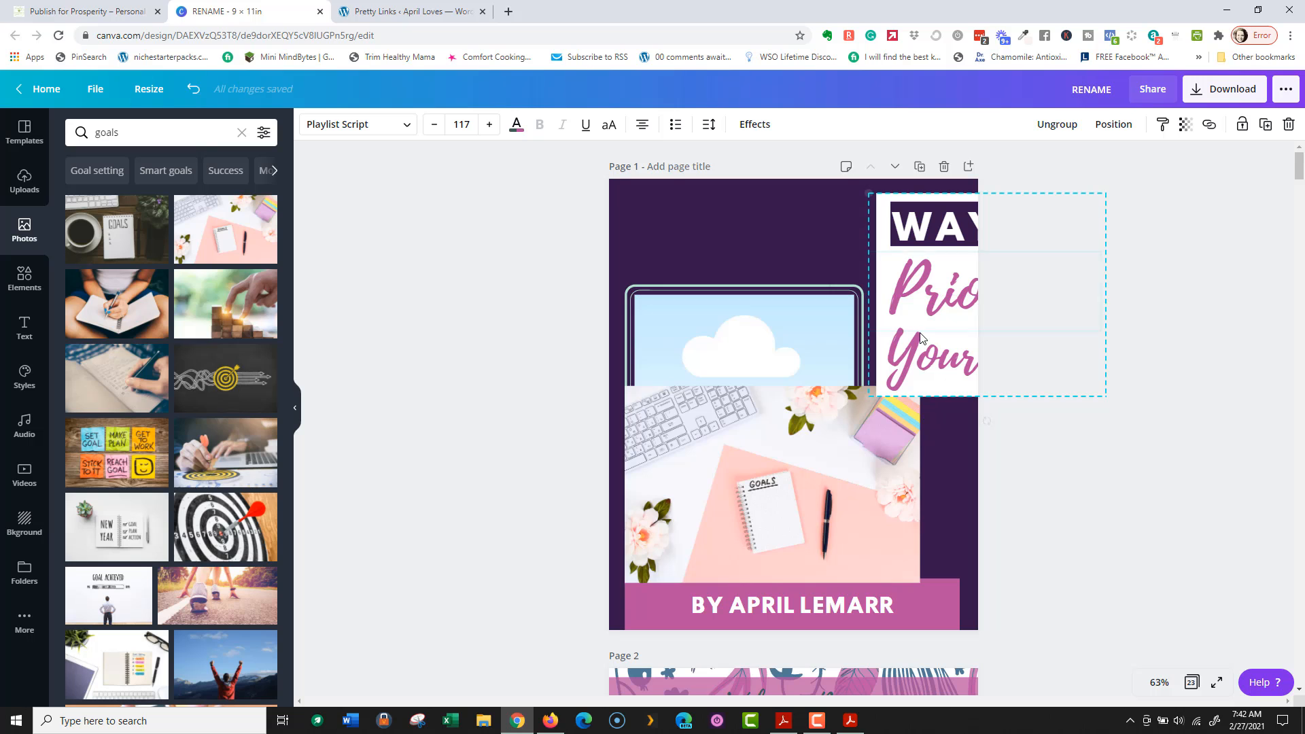
# Step: Try dropping the pink GOALS photo into the cover's picture frame, and undo the placement
pyautogui.moveTo(751, 480); pyautogui.dragTo(720, 423)
pyautogui.click(733, 392)
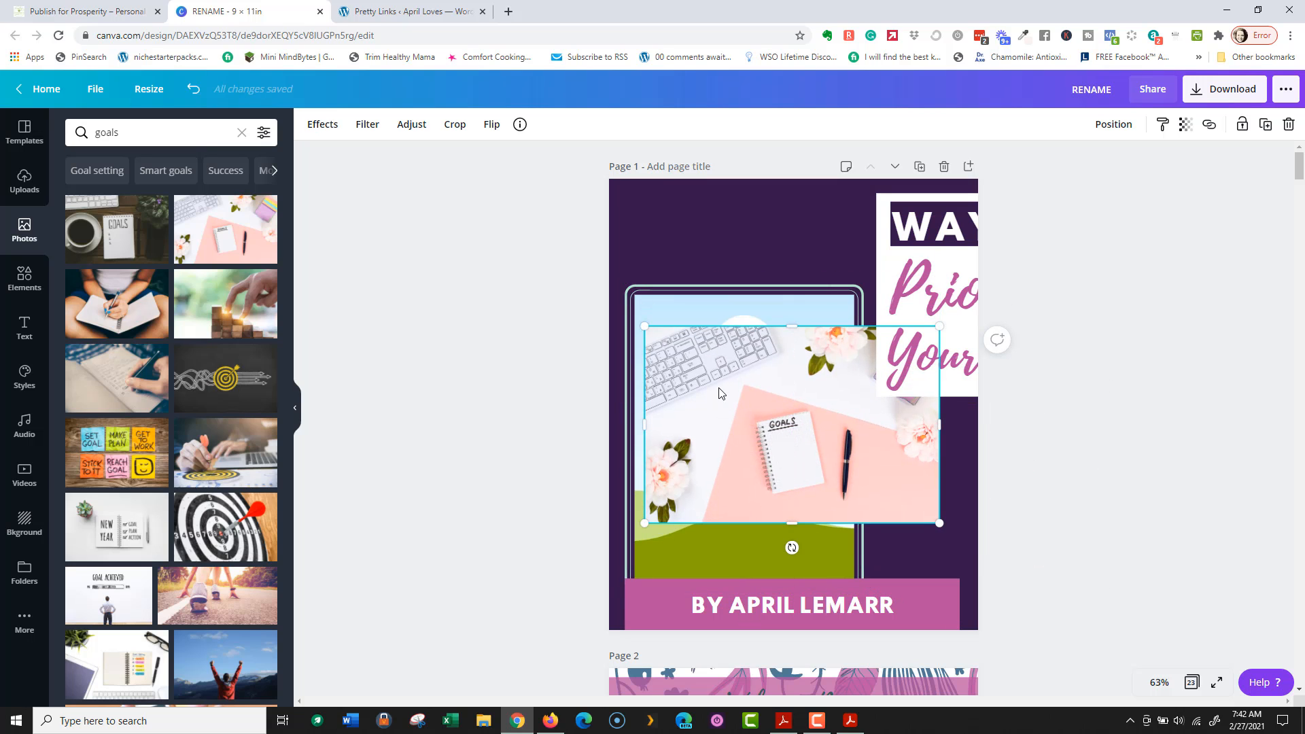
pyautogui.moveTo(685, 355); pyautogui.dragTo(739, 307)
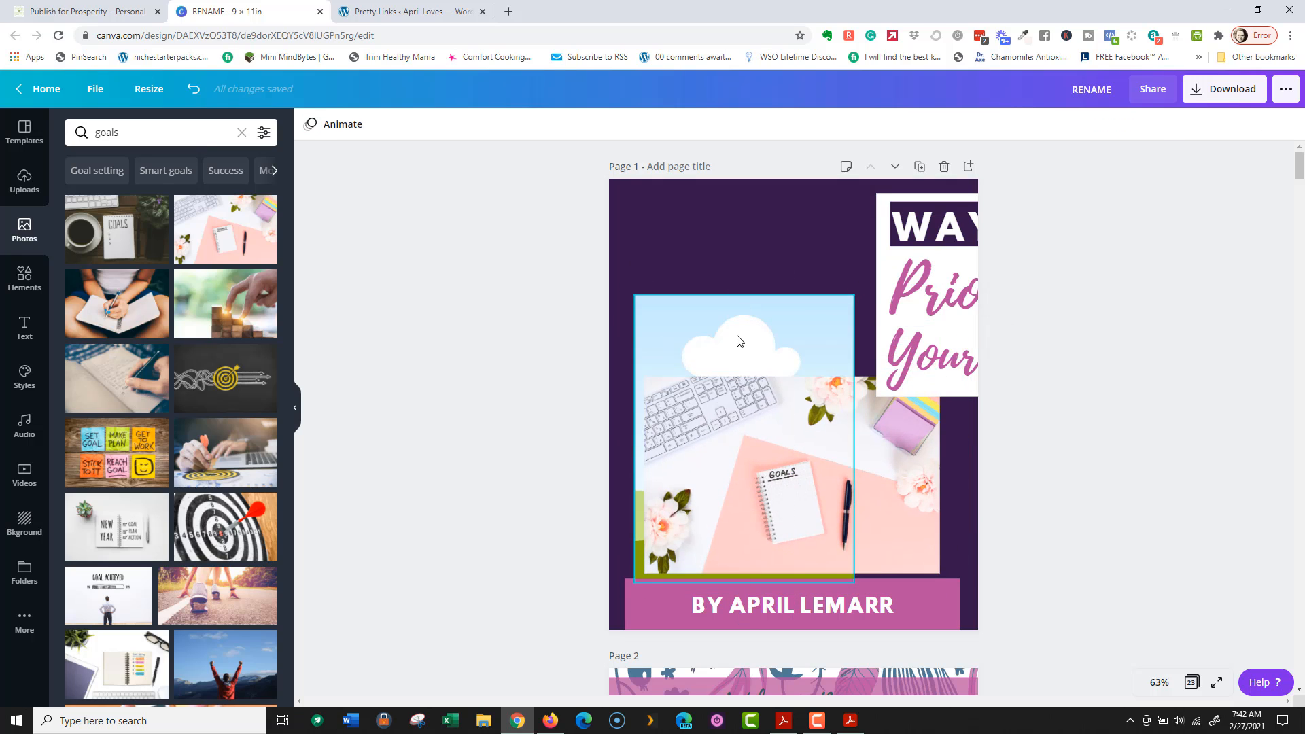
pyautogui.click(747, 440)
pyautogui.moveTo(747, 440); pyautogui.dragTo(714, 393)
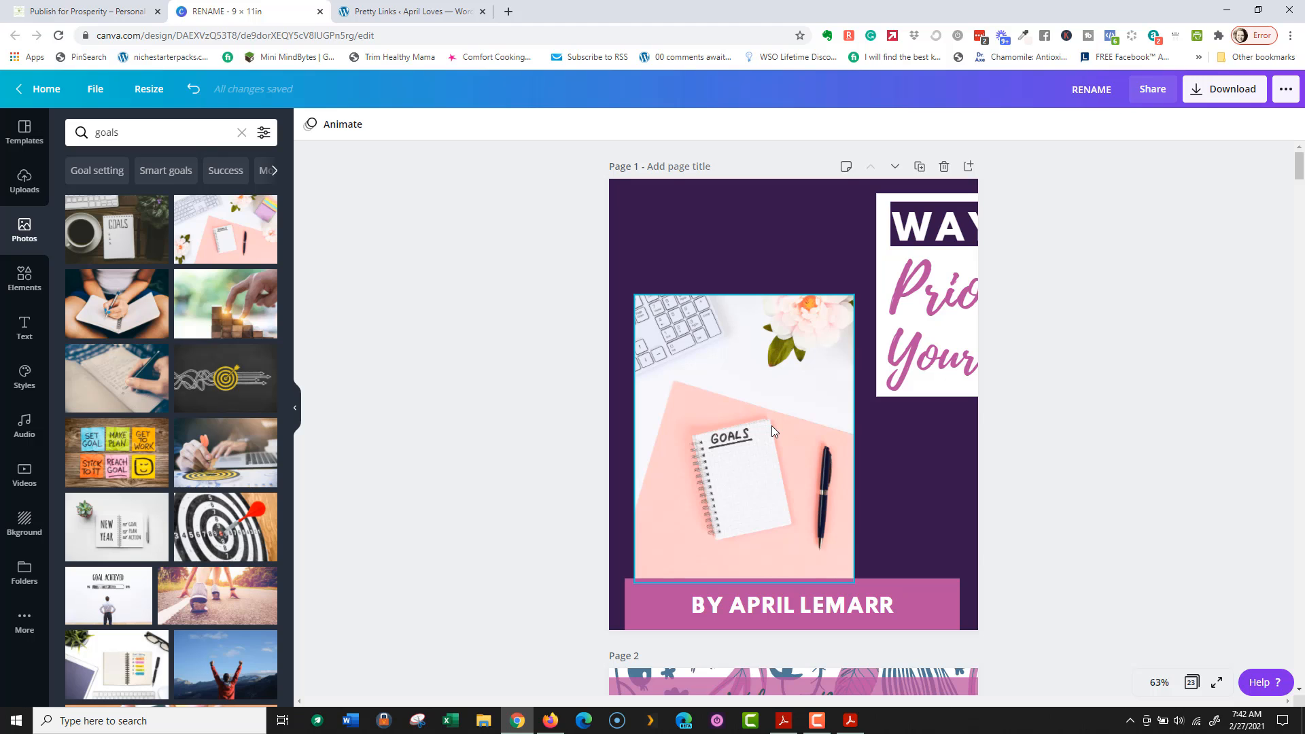
pyautogui.hotkey('ctrl', 'z')
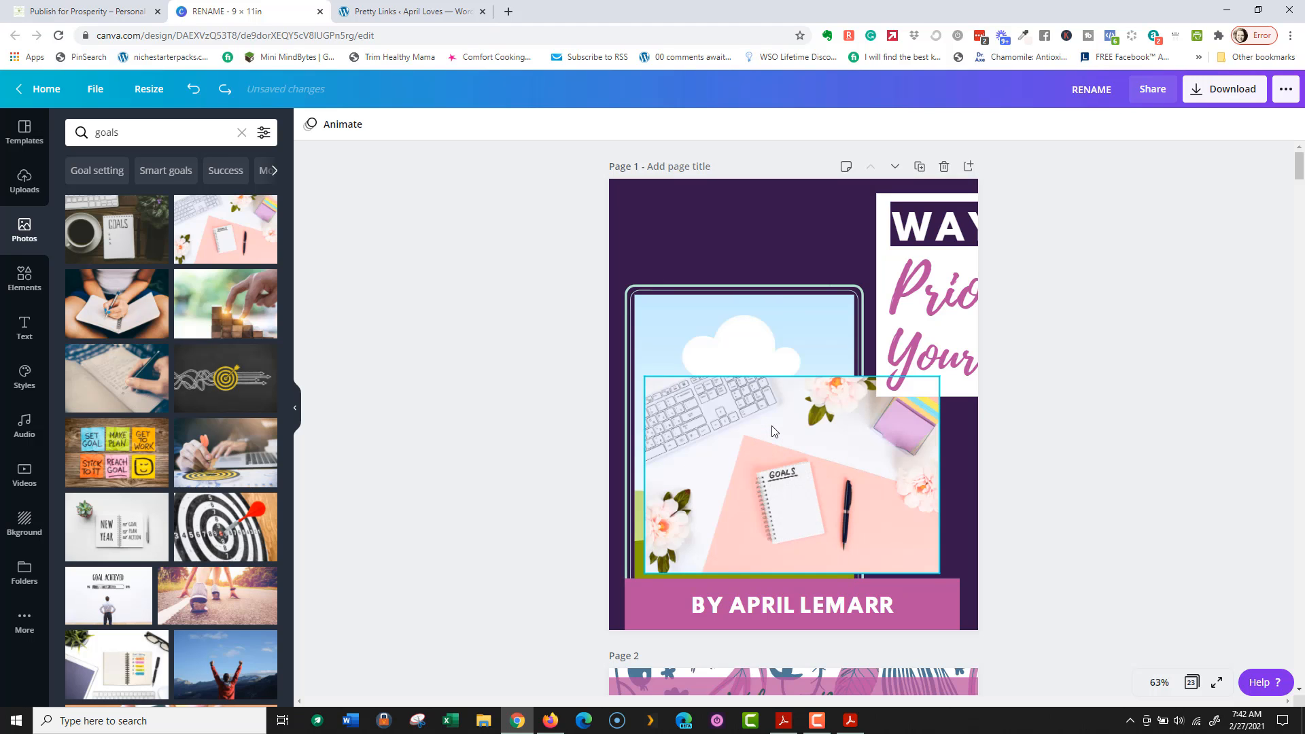
# Step: Move the rounded border off the picture frame and fill the frame with the GOALS photo, cropped to the keyboard, flower and notebook
pyautogui.moveTo(738, 291); pyautogui.dragTo(973, 179)
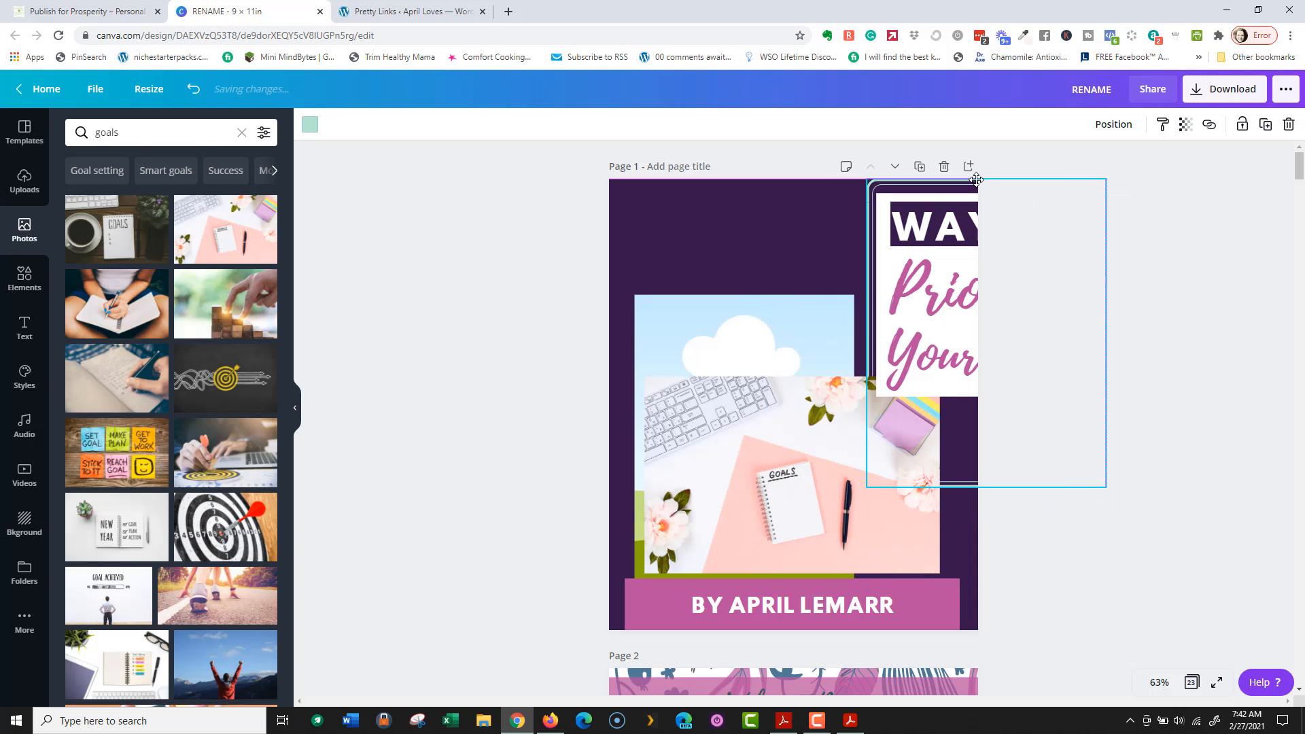
pyautogui.click(730, 482)
pyautogui.moveTo(730, 479); pyautogui.dragTo(793, 435)
pyautogui.doubleClick(717, 469)
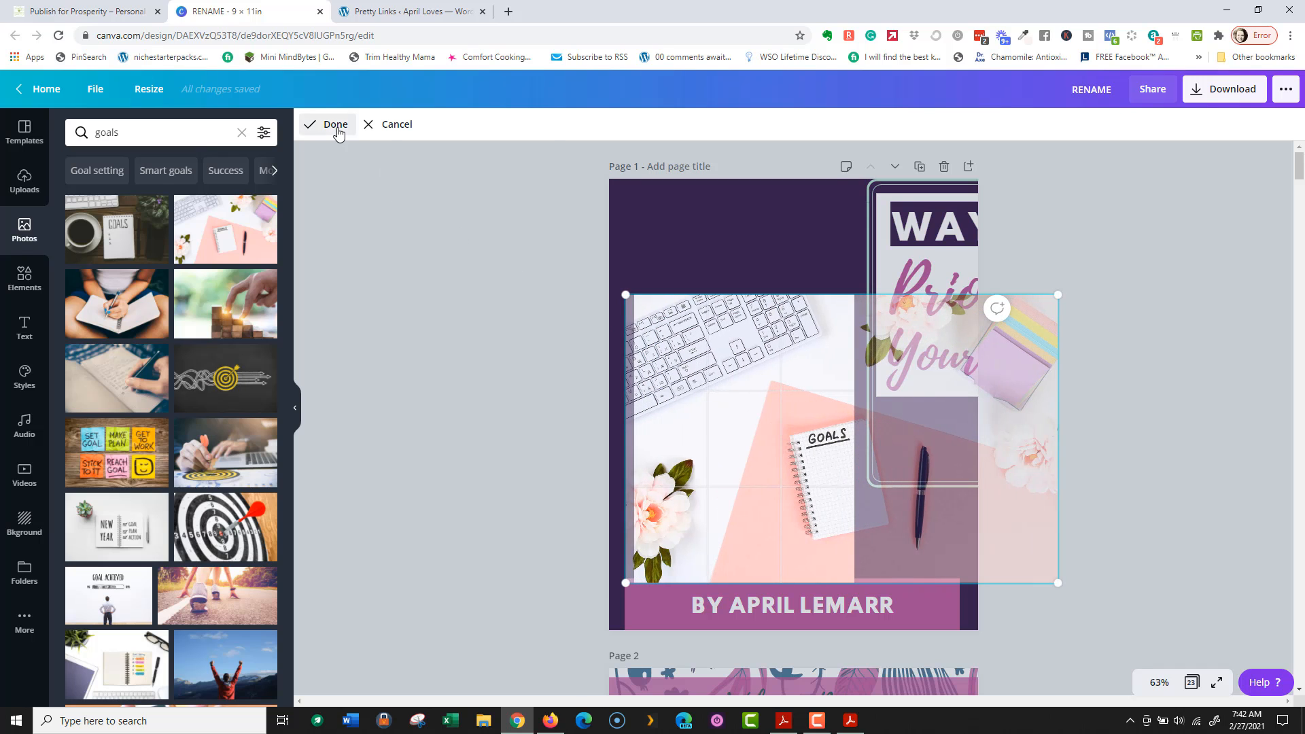
pyautogui.click(333, 125)
# Step: Put the rounded border back around the photo and return the grouped title to its place over the photo's upper corner
pyautogui.moveTo(869, 480); pyautogui.dragTo(628, 583)
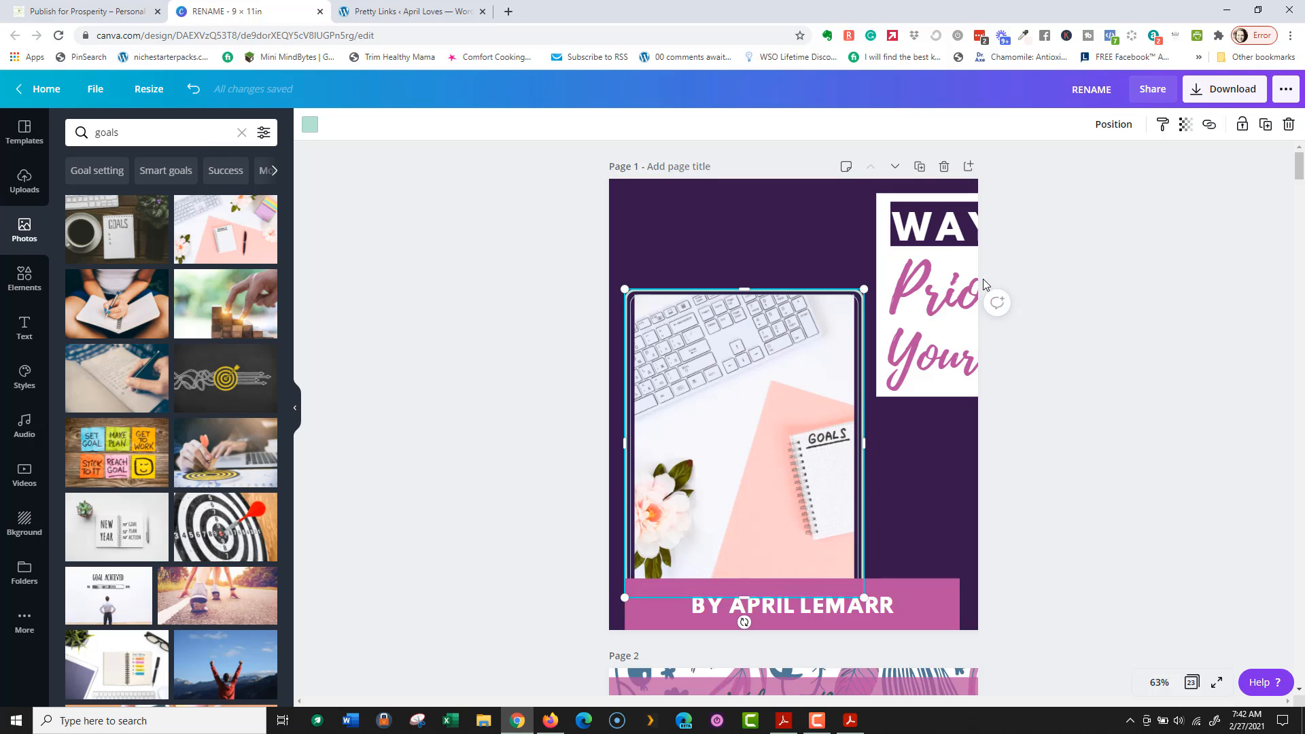
pyautogui.moveTo(985, 284); pyautogui.dragTo(825, 281)
pyautogui.click(335, 385)
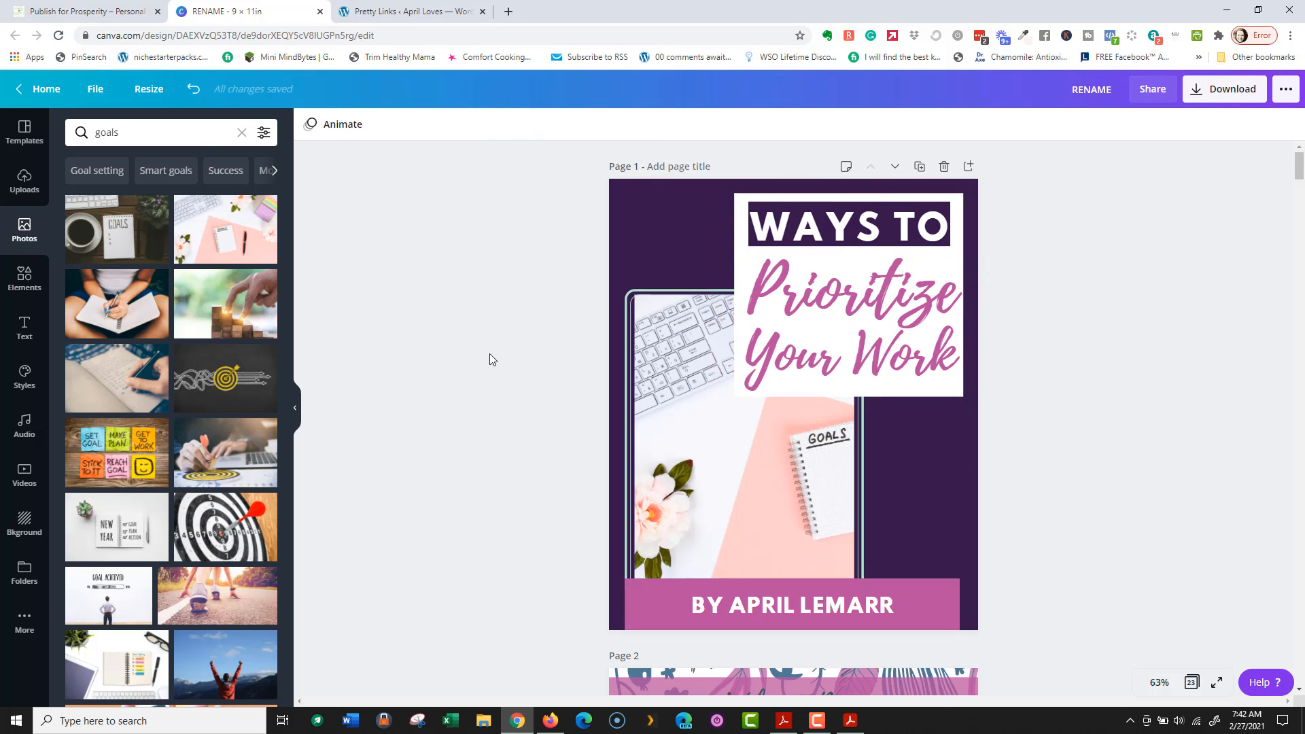
# Step: Recolor the border around the cover photo with the medium blue from the "Testing a new brand color" palette
pyautogui.click(643, 304)
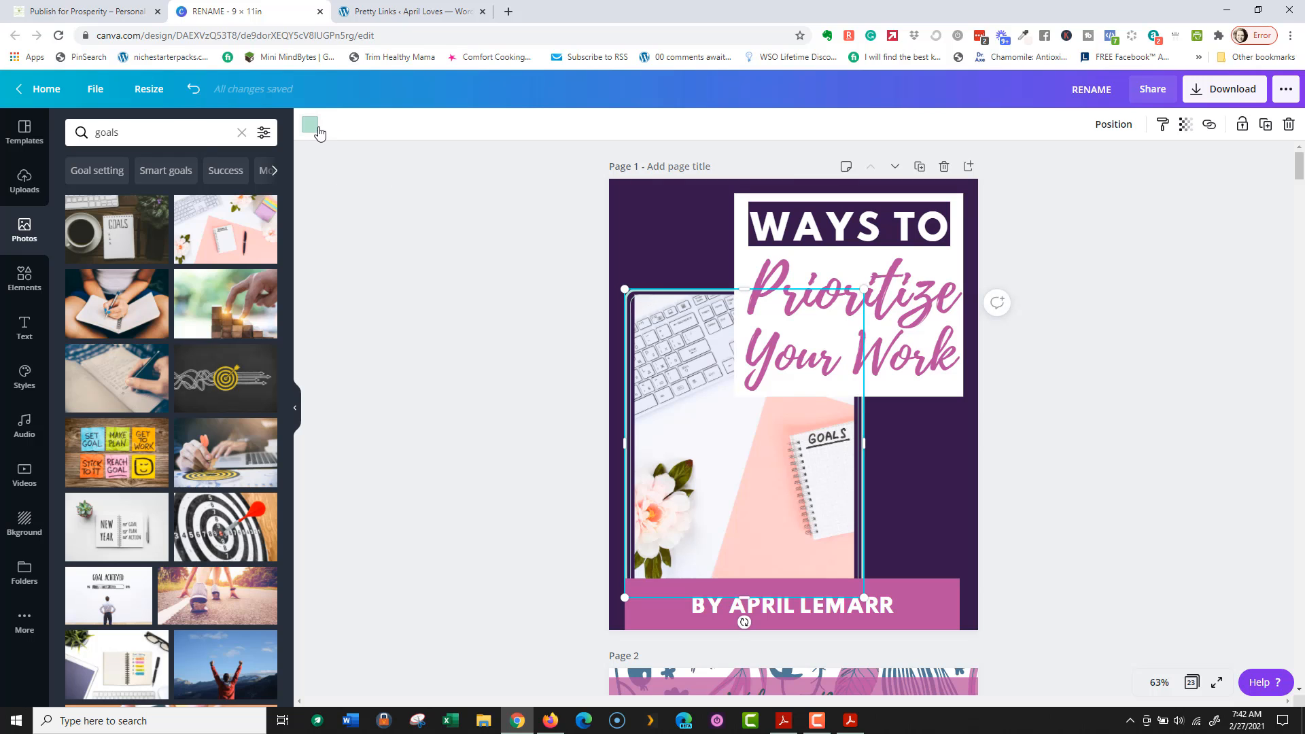
pyautogui.click(317, 127)
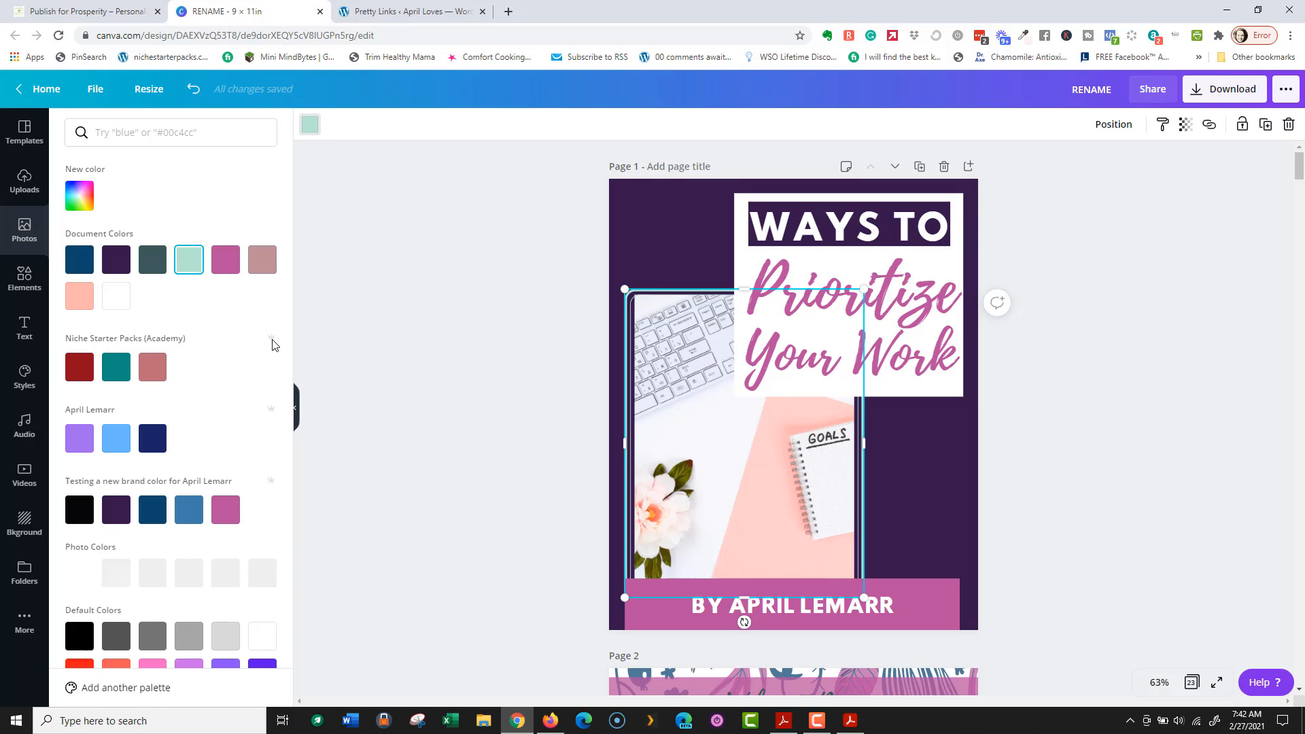
pyautogui.click(191, 515)
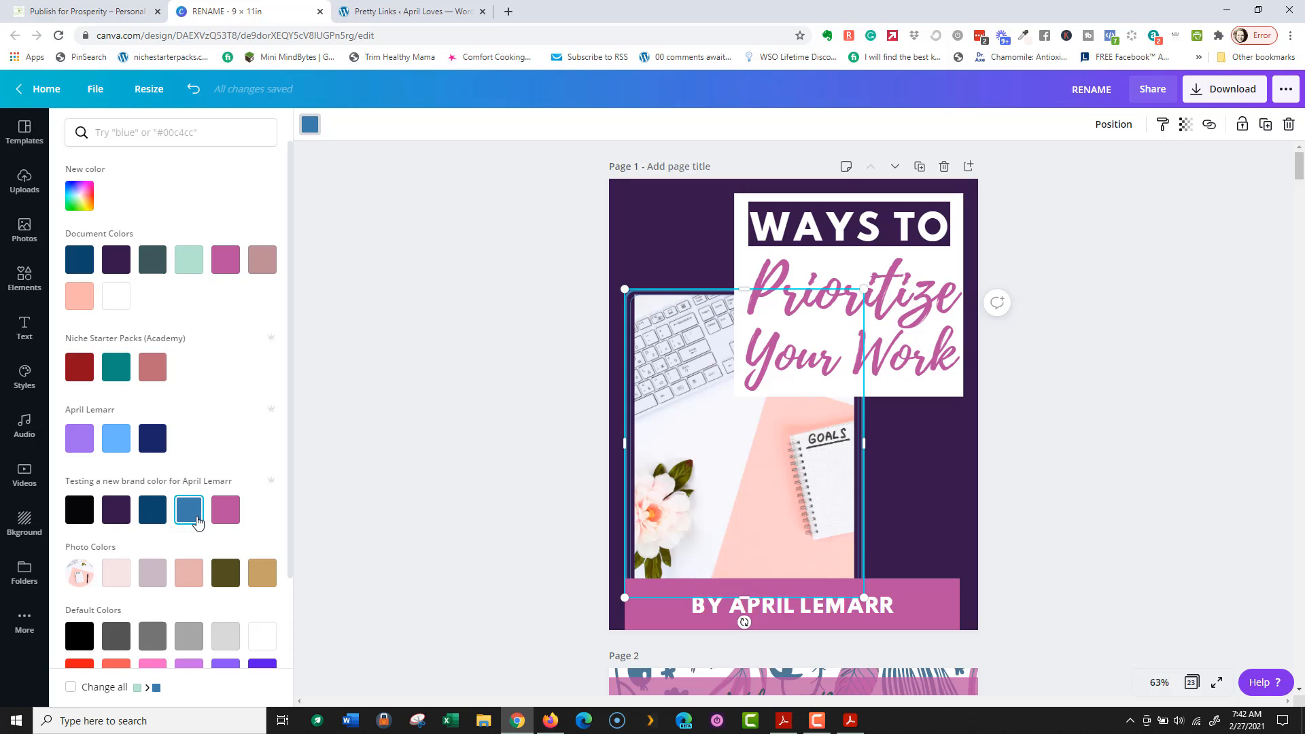
pyautogui.click(489, 339)
pyautogui.click(1107, 386)
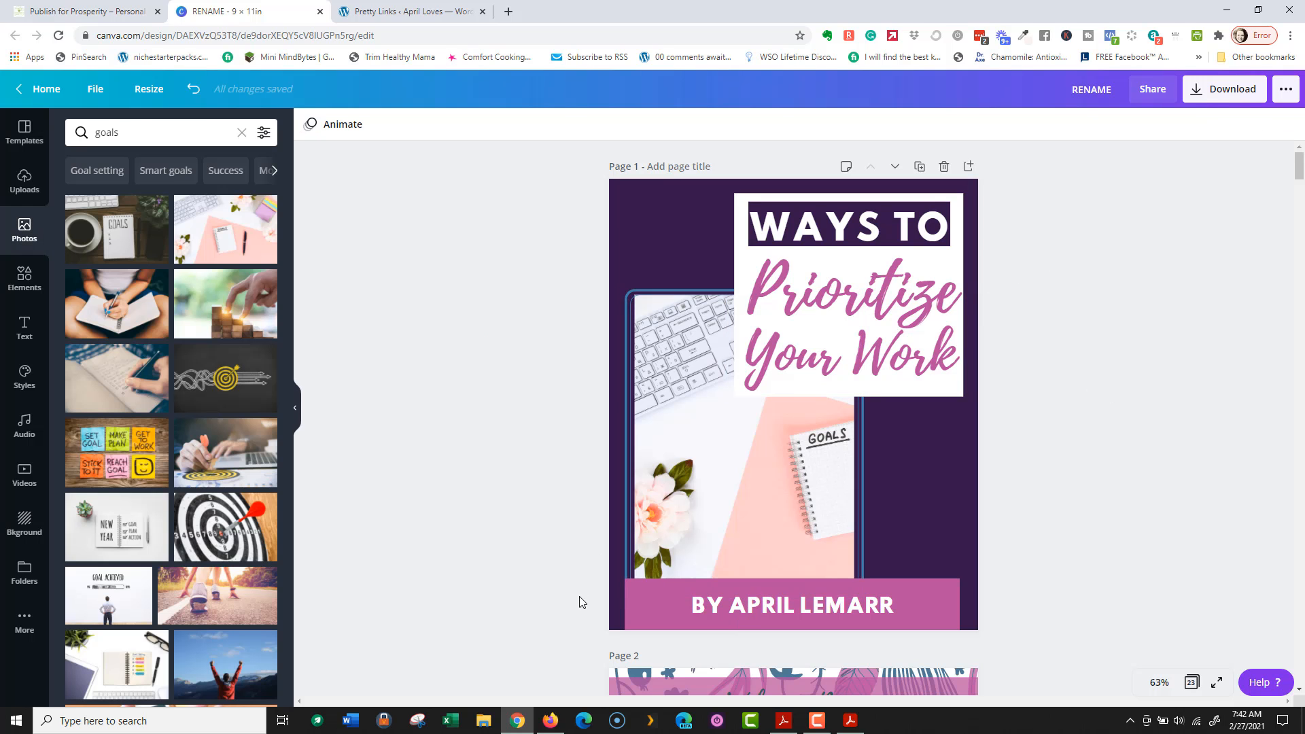
# Step: Review the edited cover and the Welcome Page layout that follows it
pyautogui.scroll(-6, 1107, 438)
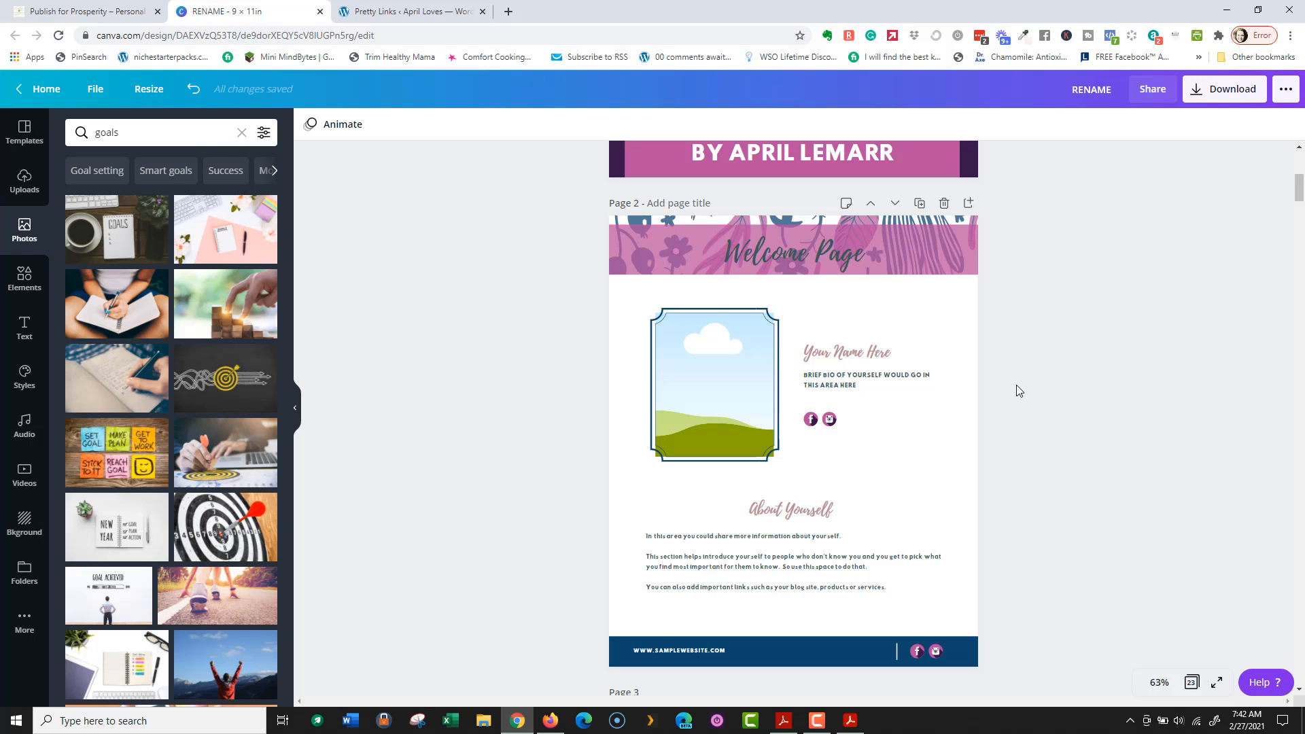
pyautogui.scroll(6, 1051, 384)
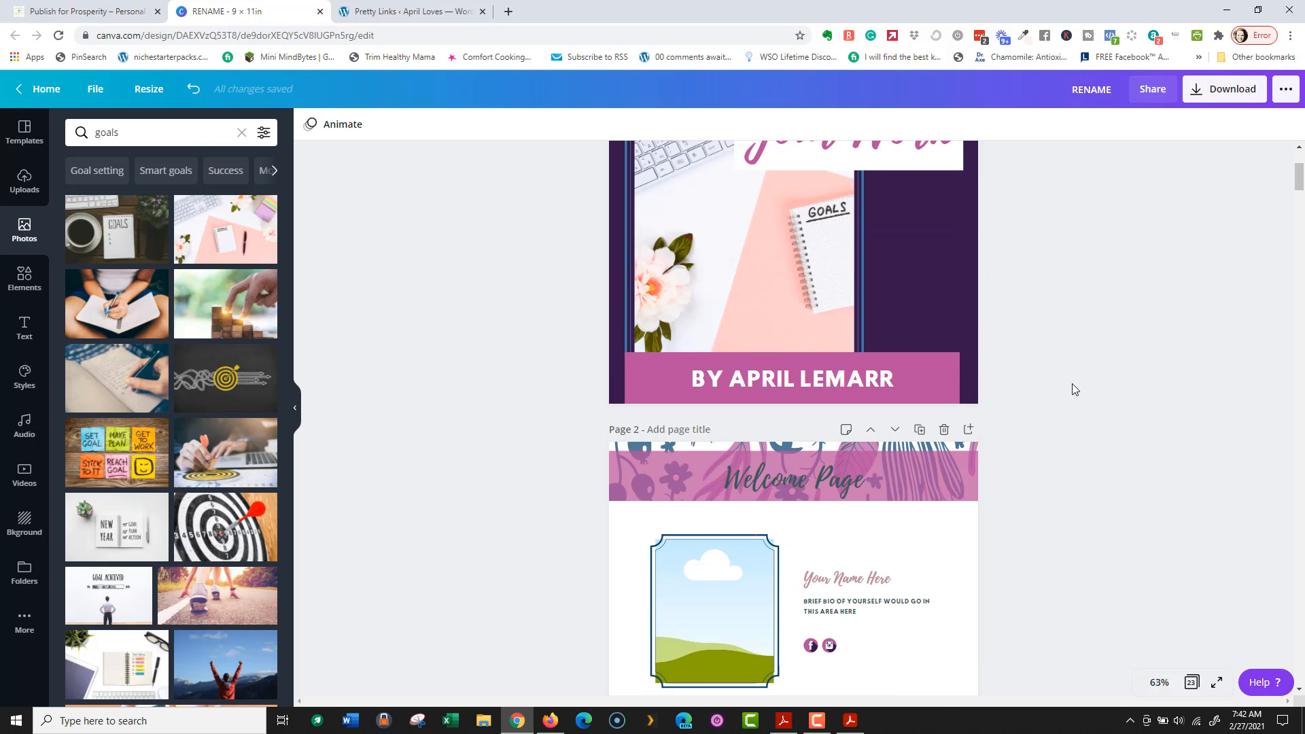
pyautogui.scroll(-2, 1080, 388)
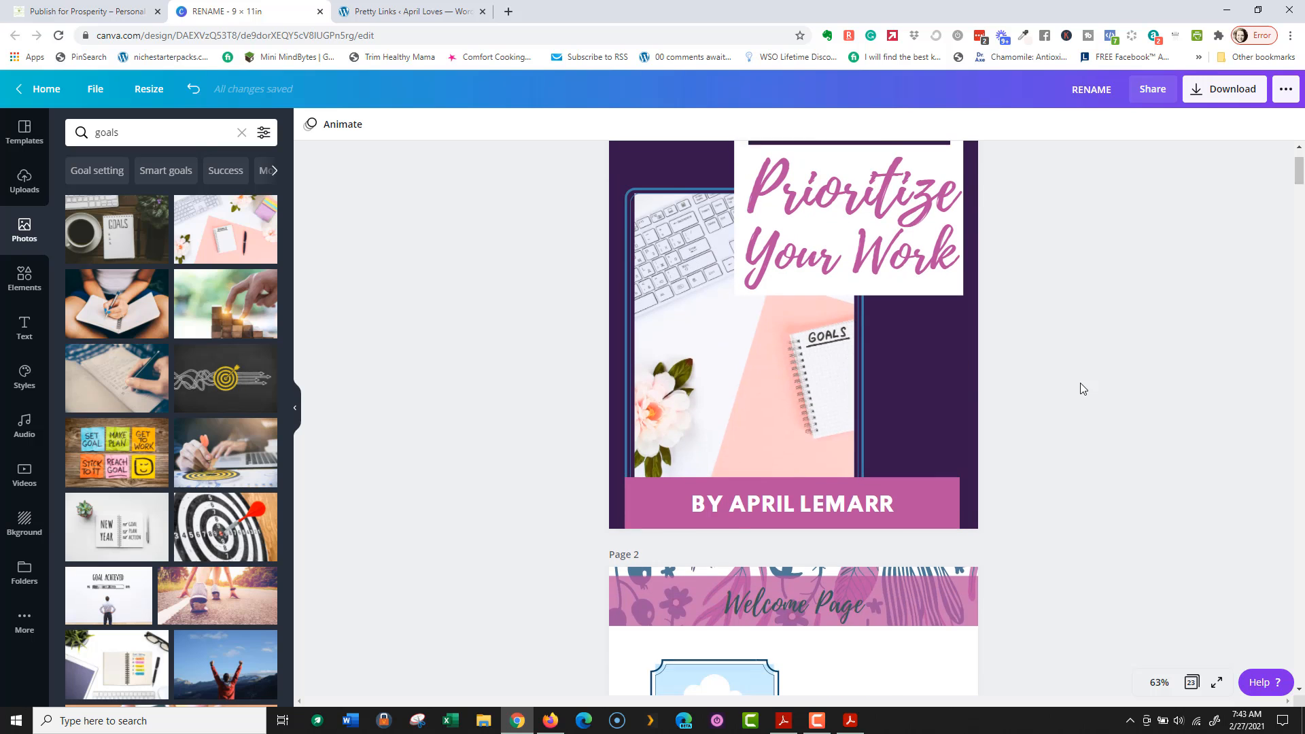
pyautogui.scroll(2, 1080, 388)
pyautogui.scroll(-2, 1080, 388)
pyautogui.scroll(-9, 1081, 388)
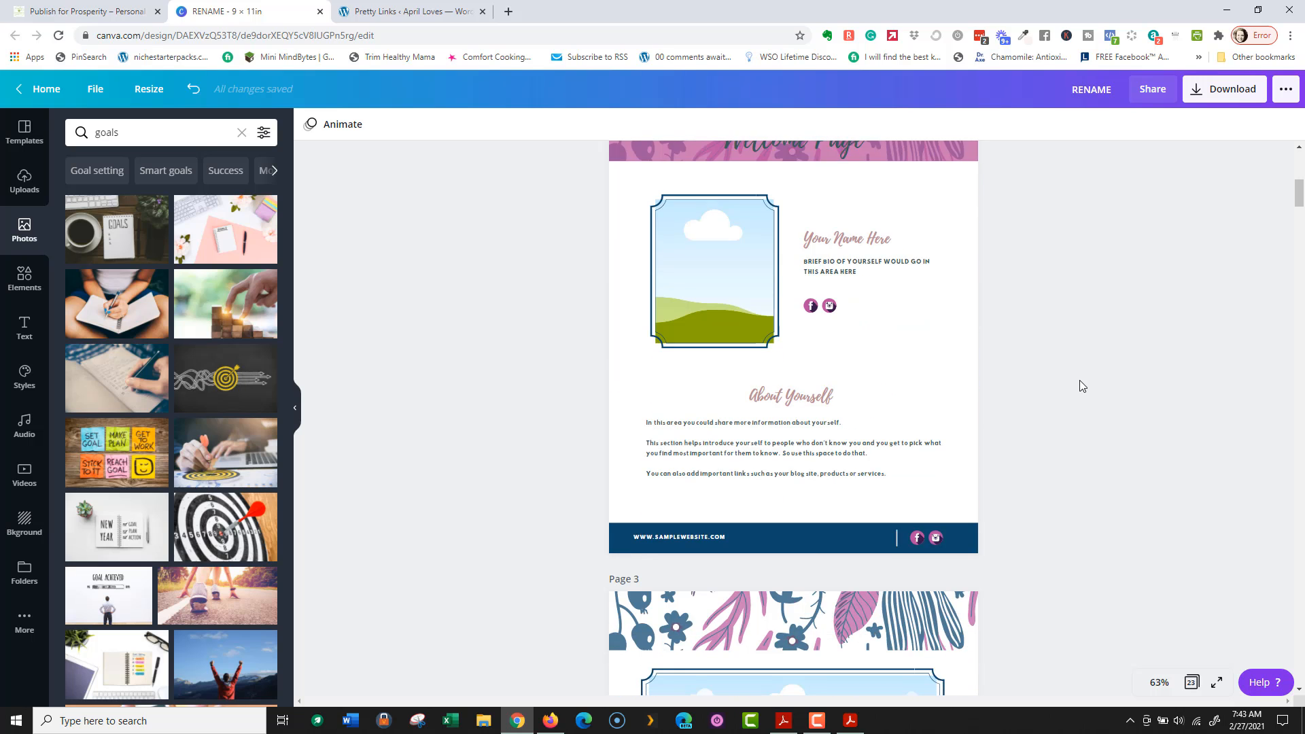
# Step: Close the Rose Bloom Canva template PDF in Acrobat Reader and the Pretty Links tab in Chrome
pyautogui.hotkey('alt', 'Tab')
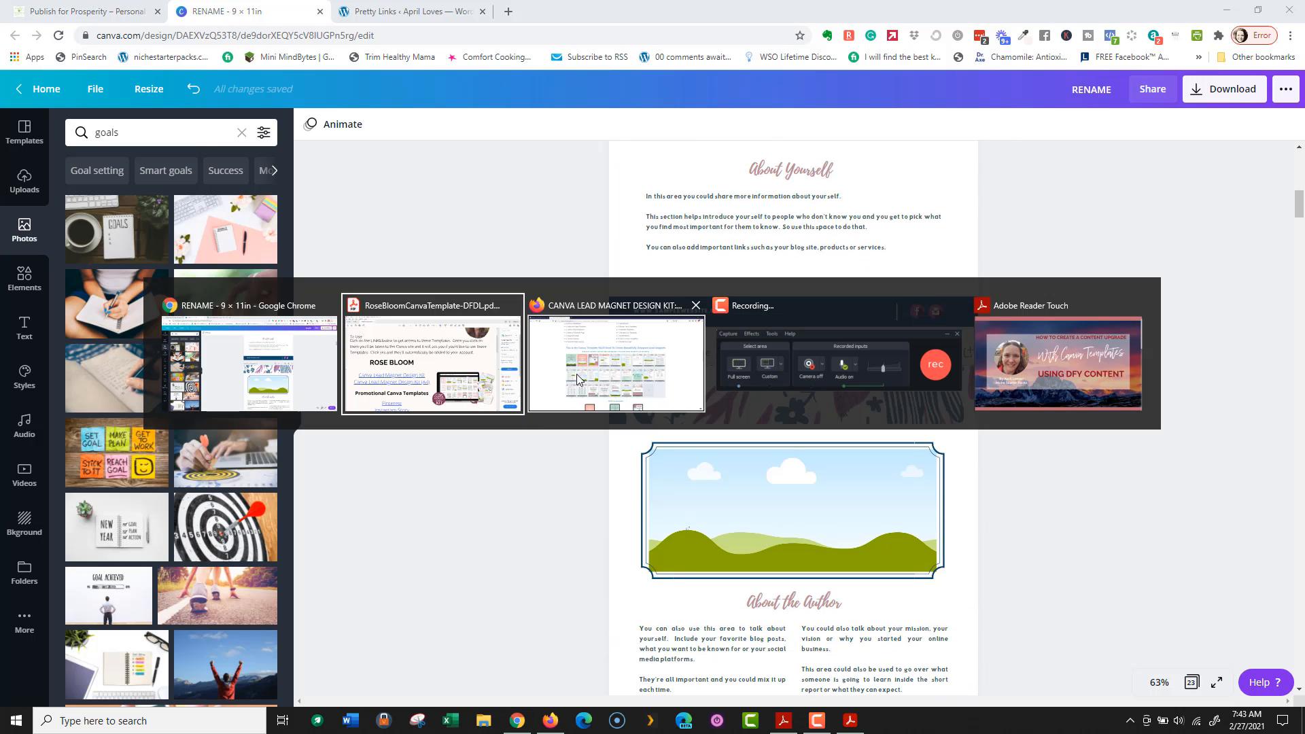
pyautogui.click(496, 357)
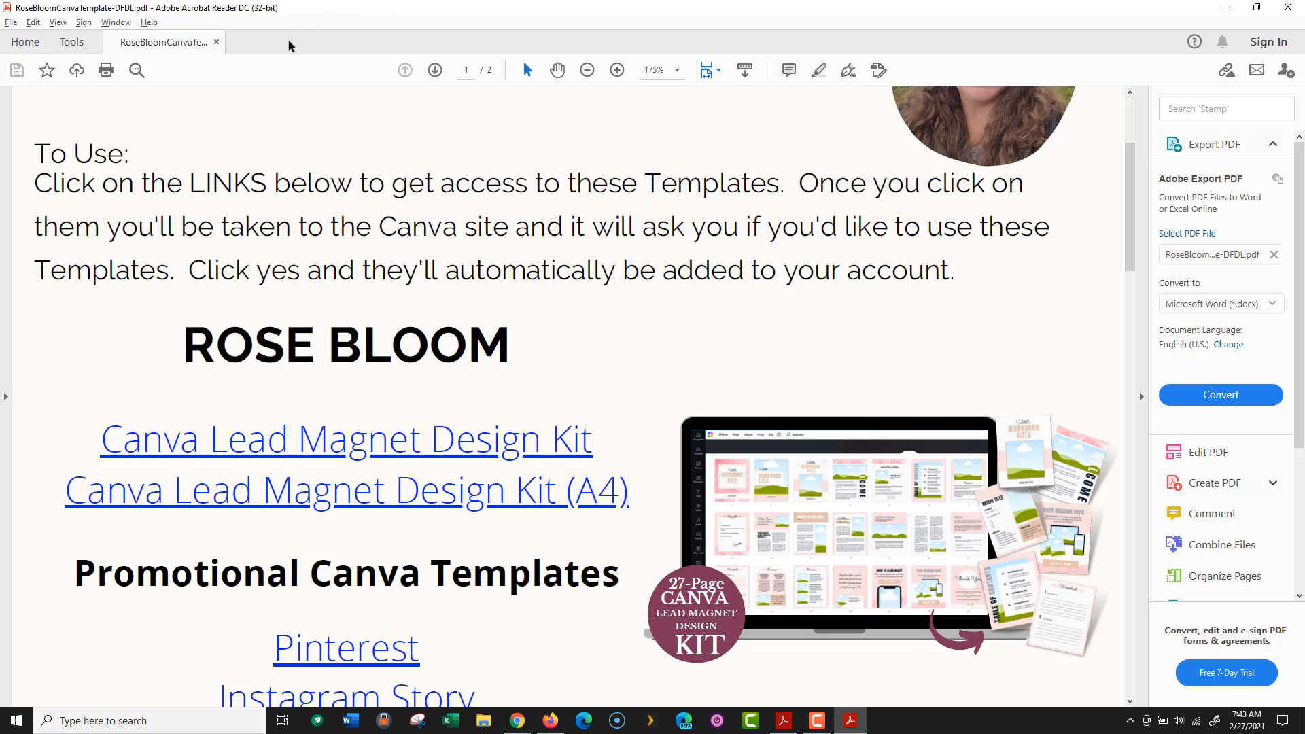
pyautogui.click(1287, 7)
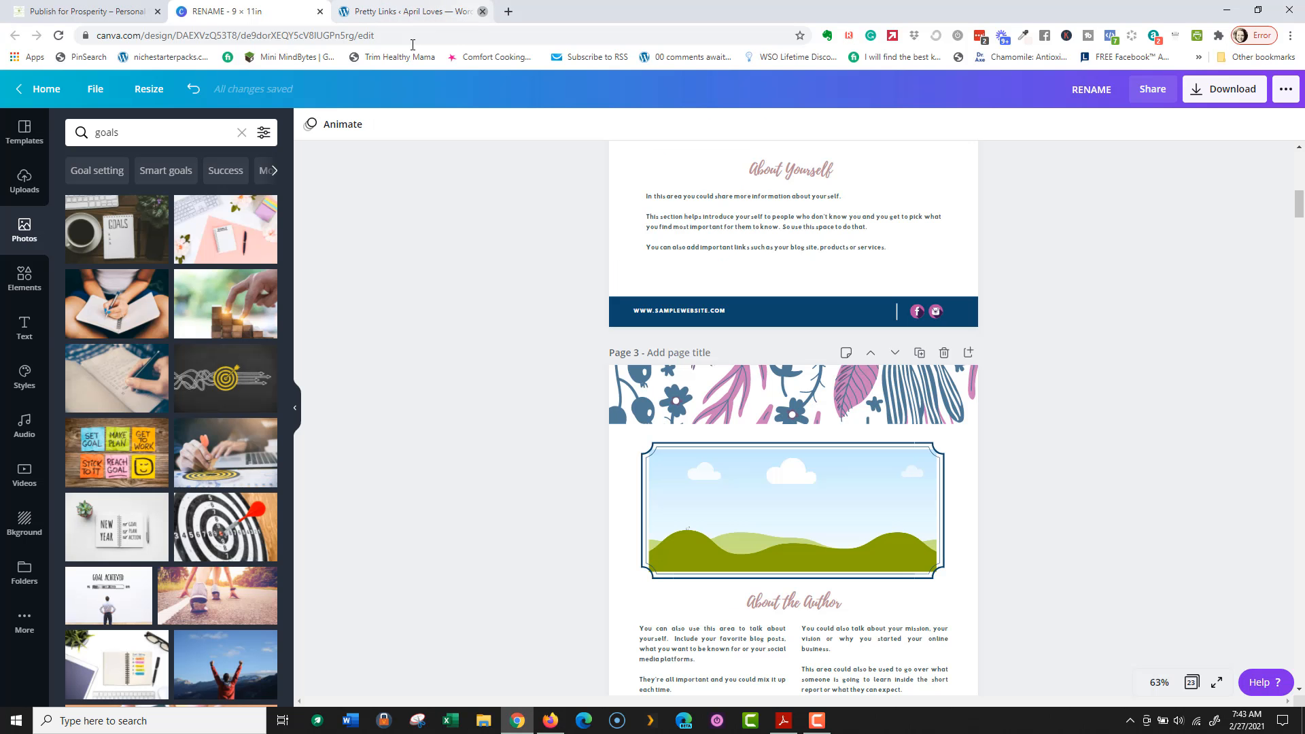
pyautogui.click(482, 11)
pyautogui.hotkey('alt', 'Tab')
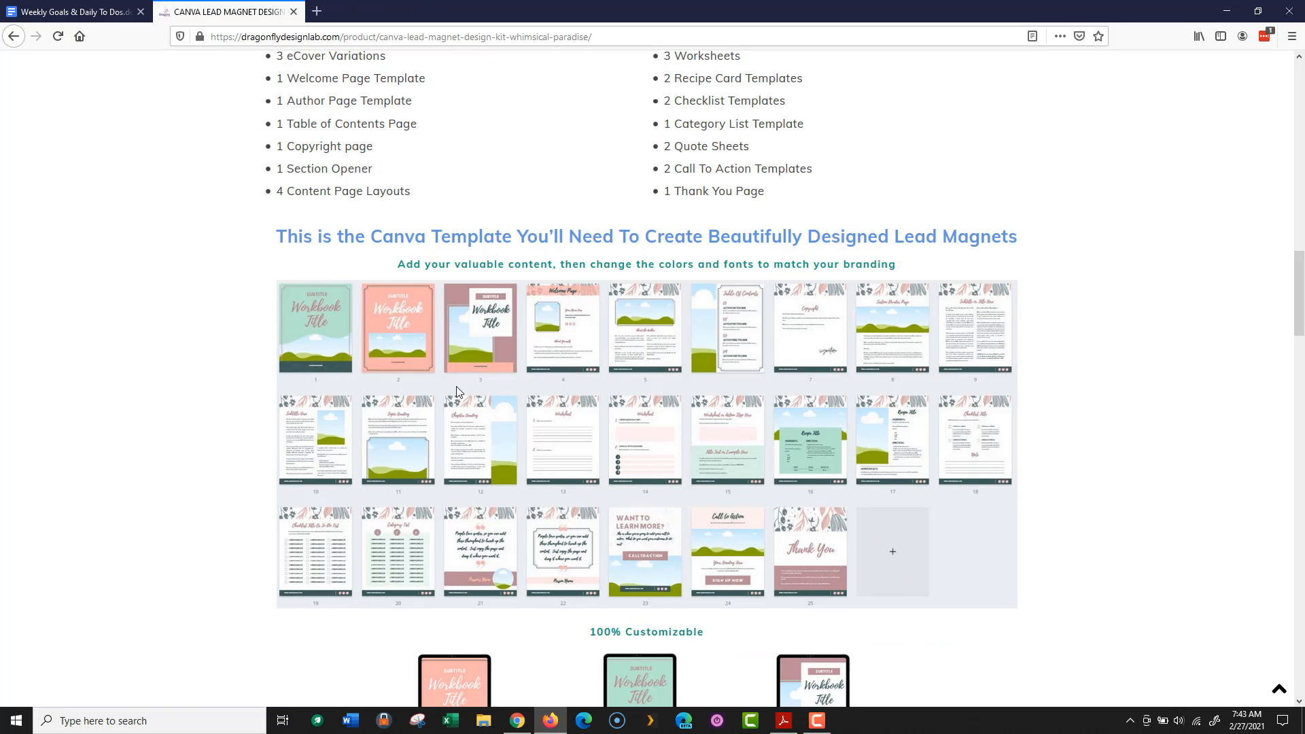
pyautogui.click(76, 12)
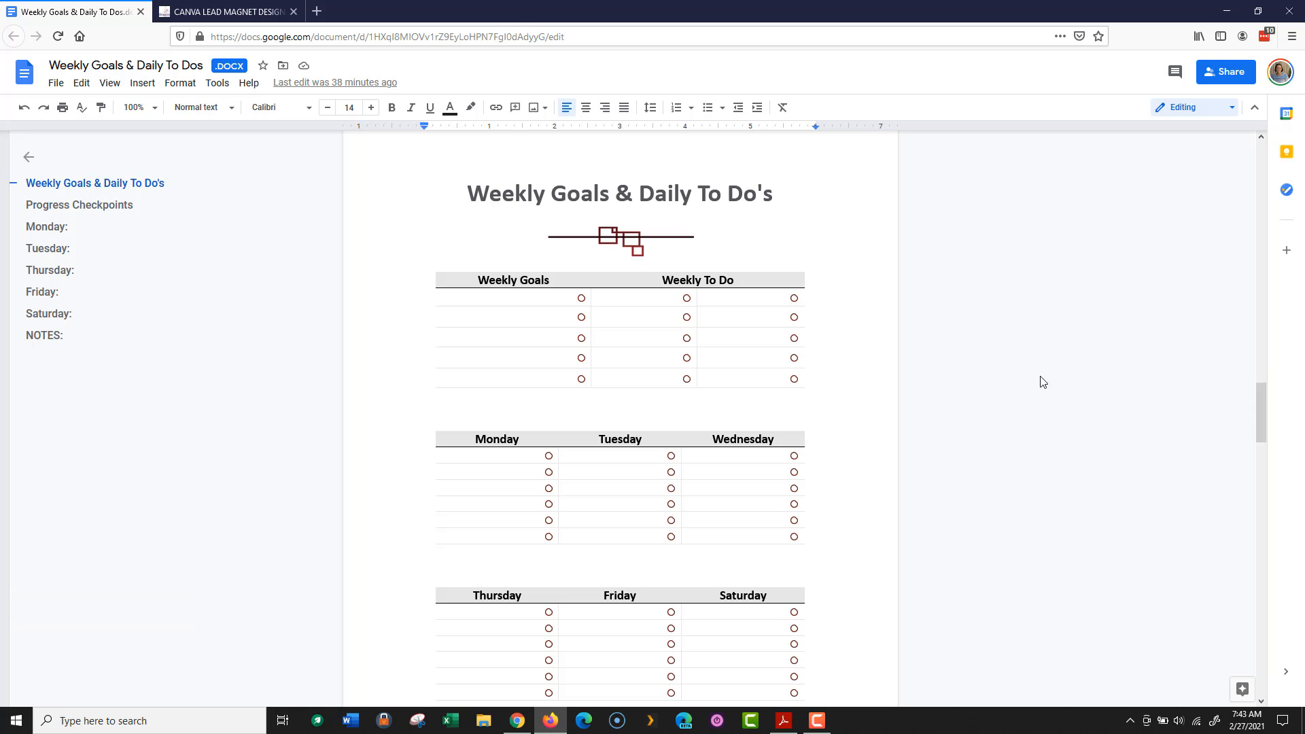
pyautogui.click(316, 11)
pyautogui.click(298, 40)
pyautogui.write('aprillemarr.com/')
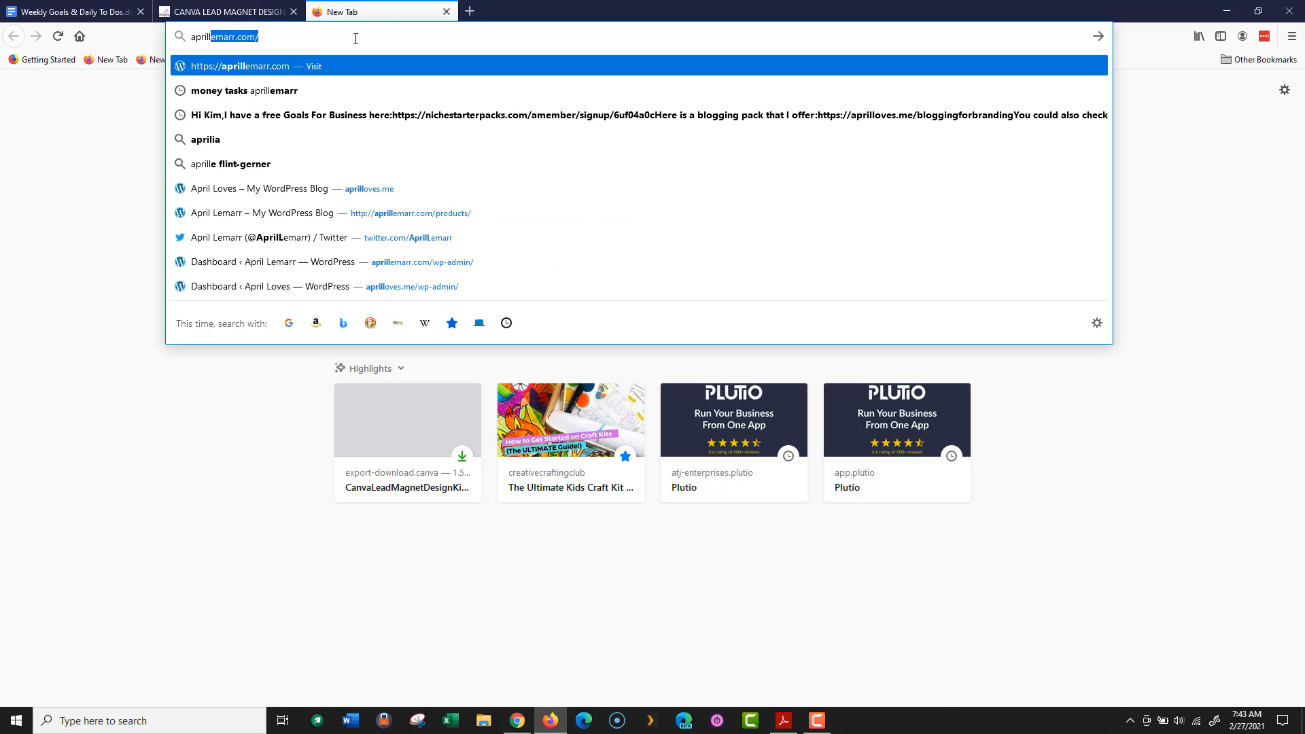
pyautogui.hotkey('alt', 'Tab')
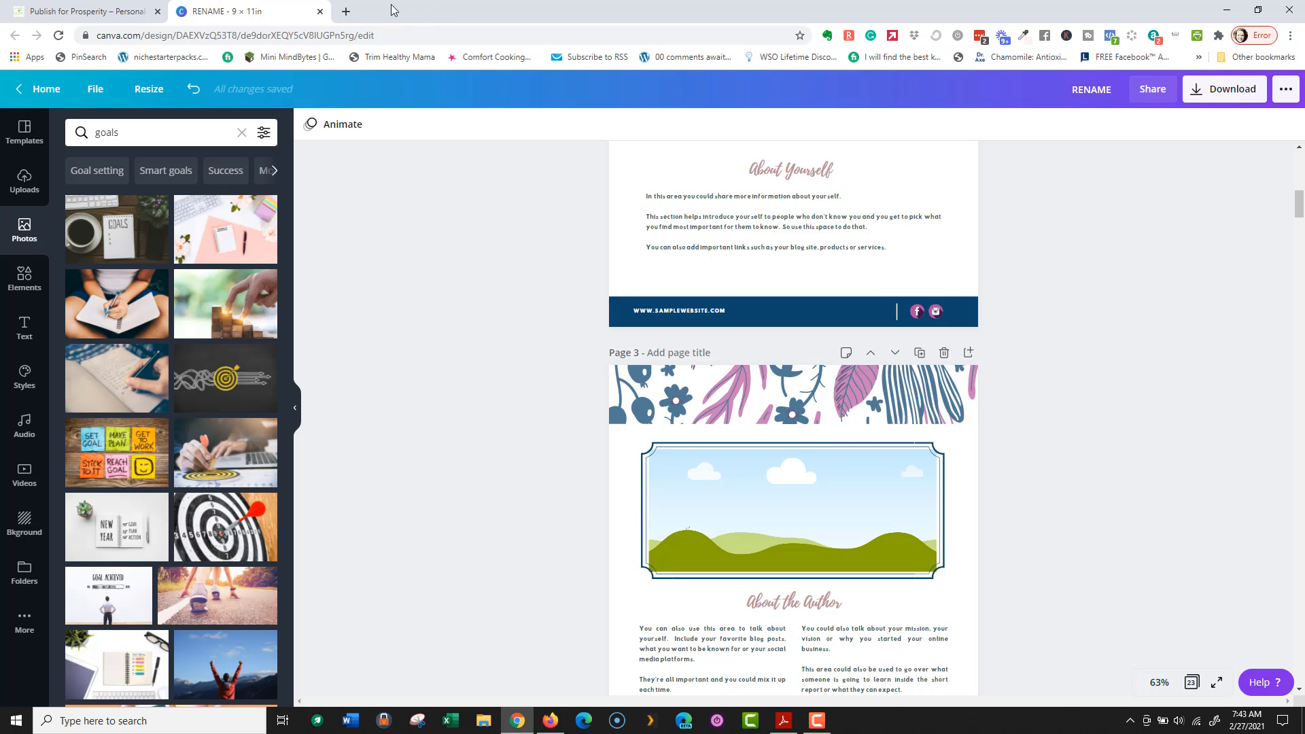
# Step: Load the author's blog website in a new Chrome tab
pyautogui.click(352, 12)
pyautogui.write('april')
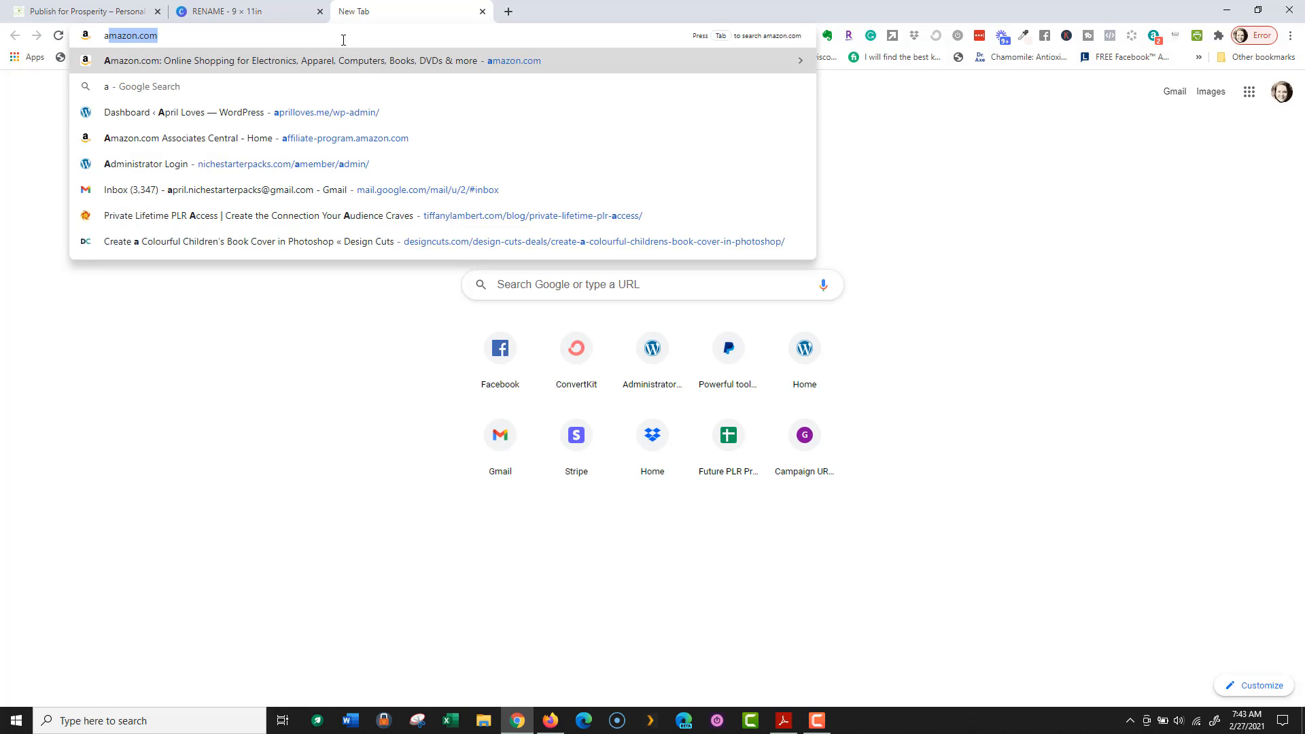
pyautogui.write('lemarr')
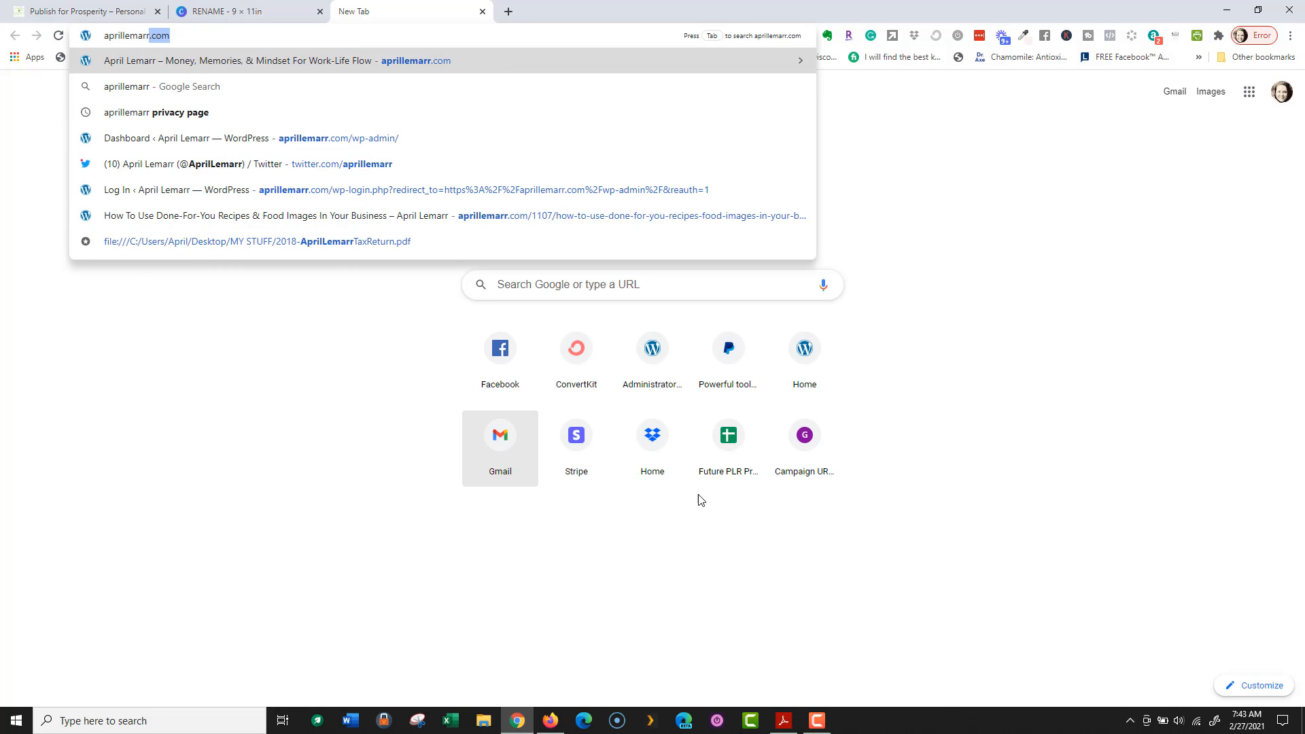
pyautogui.click(814, 723)
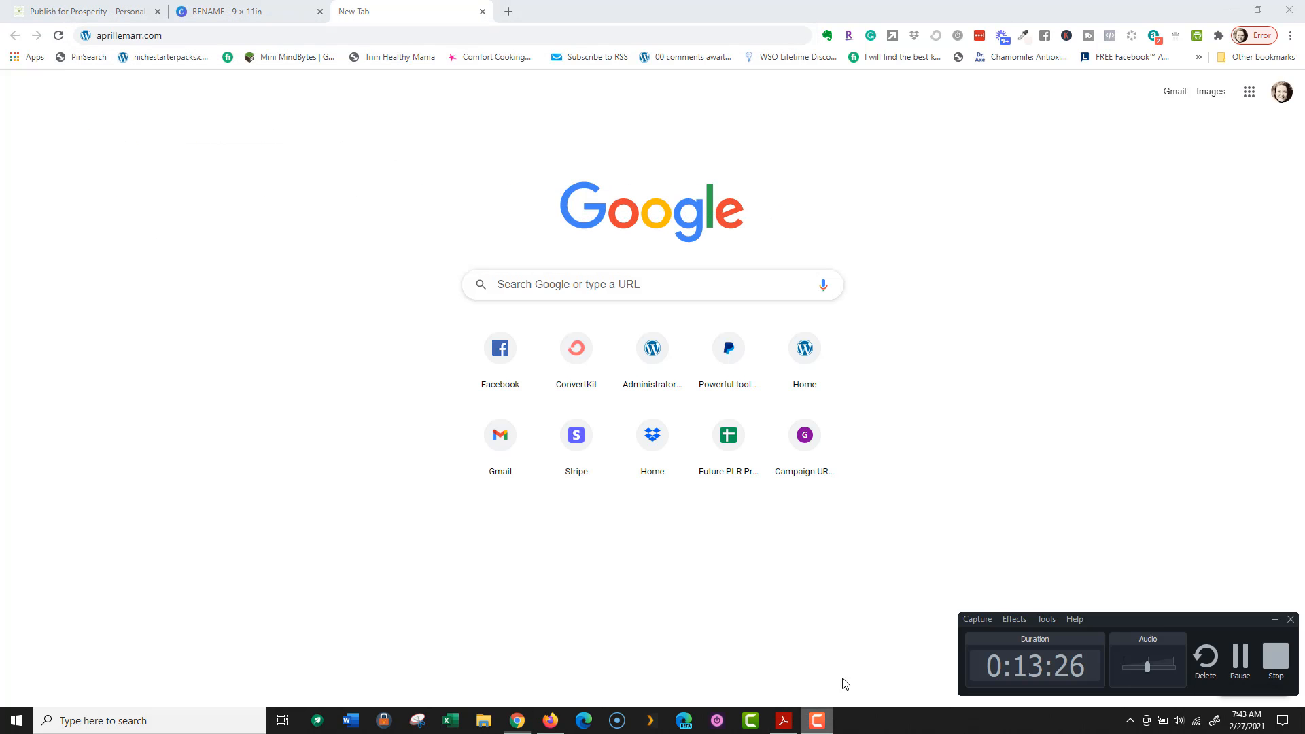
pyautogui.click(1251, 669)
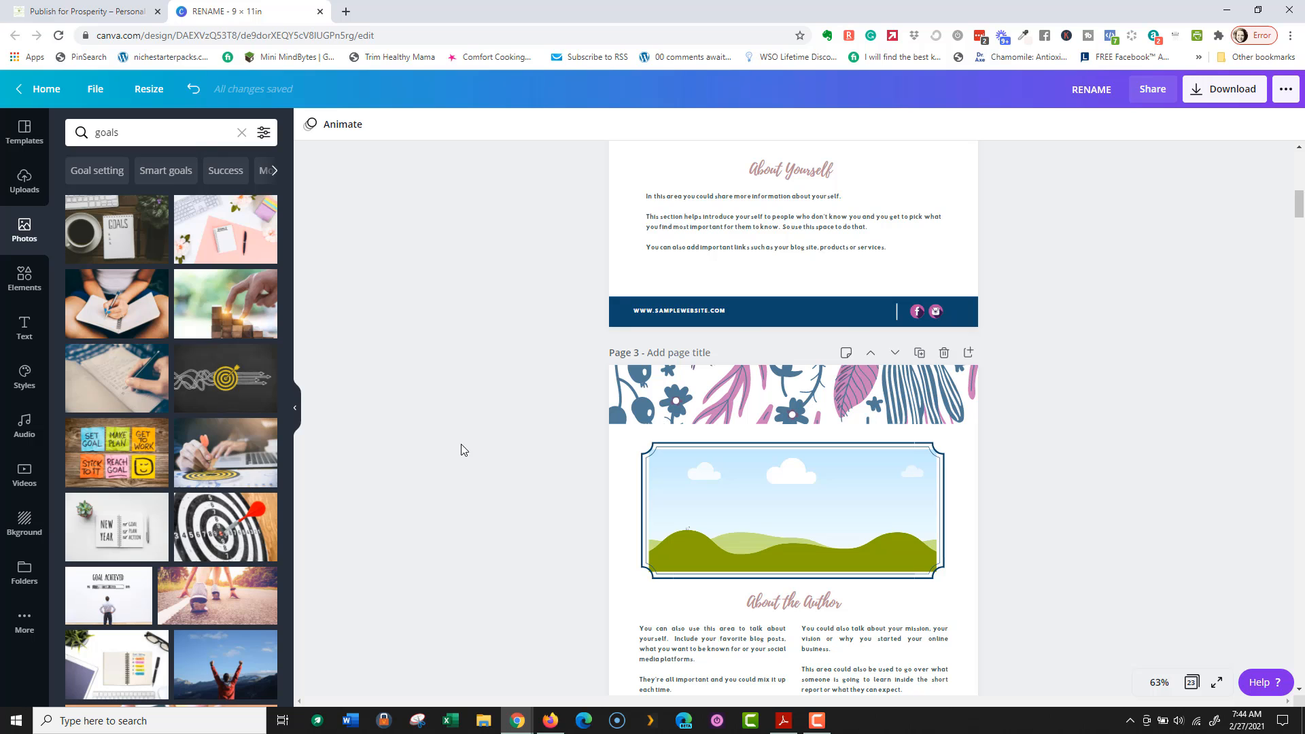
# Step: Review the opening and to-do list section of the WordPress draft post "Ways To Be Productive When You Work From Home"
pyautogui.hotkey('alt', 'Tab')
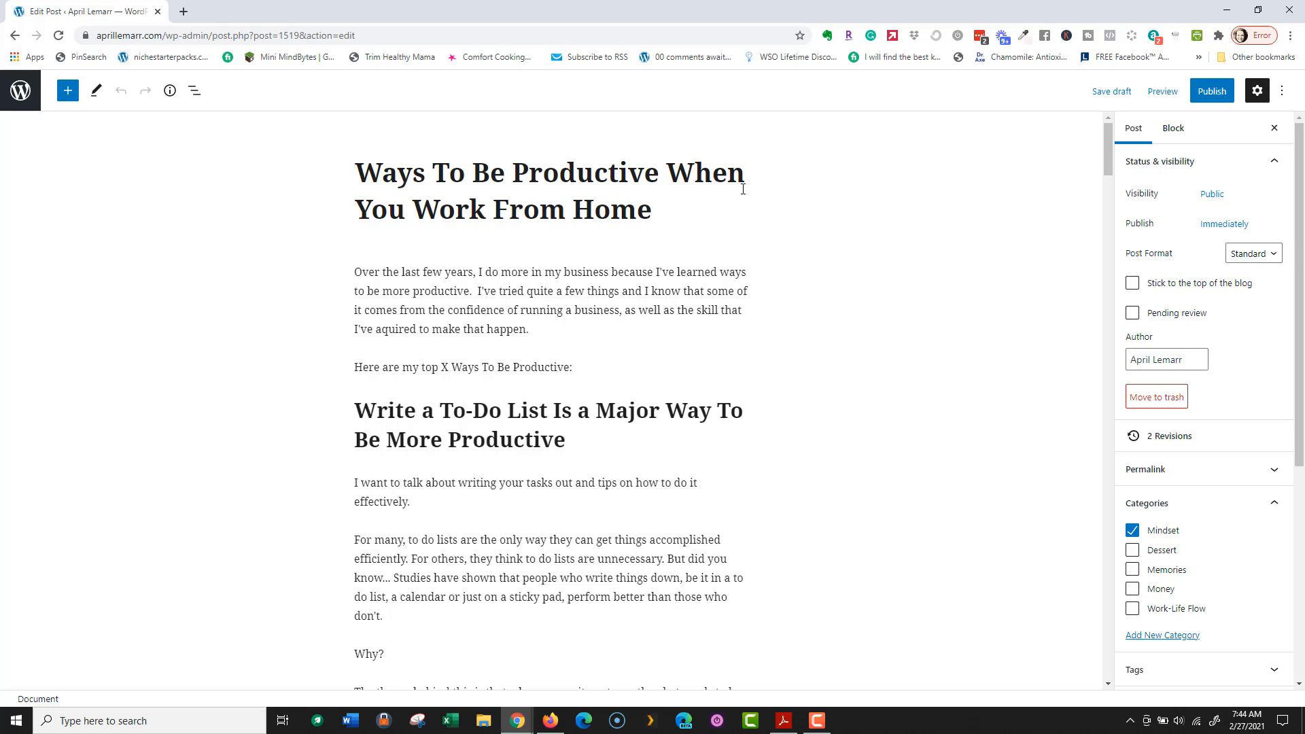
pyautogui.click(531, 394)
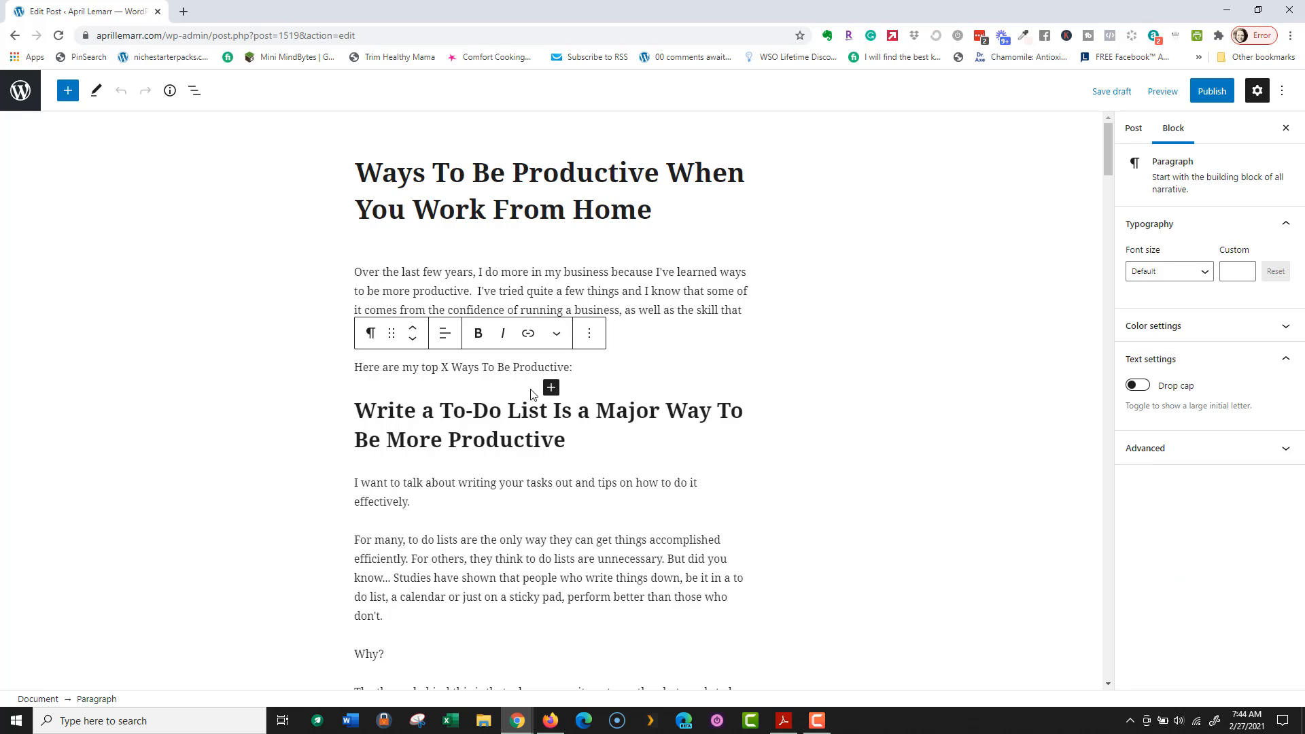
pyautogui.scroll(-7, 736, 403)
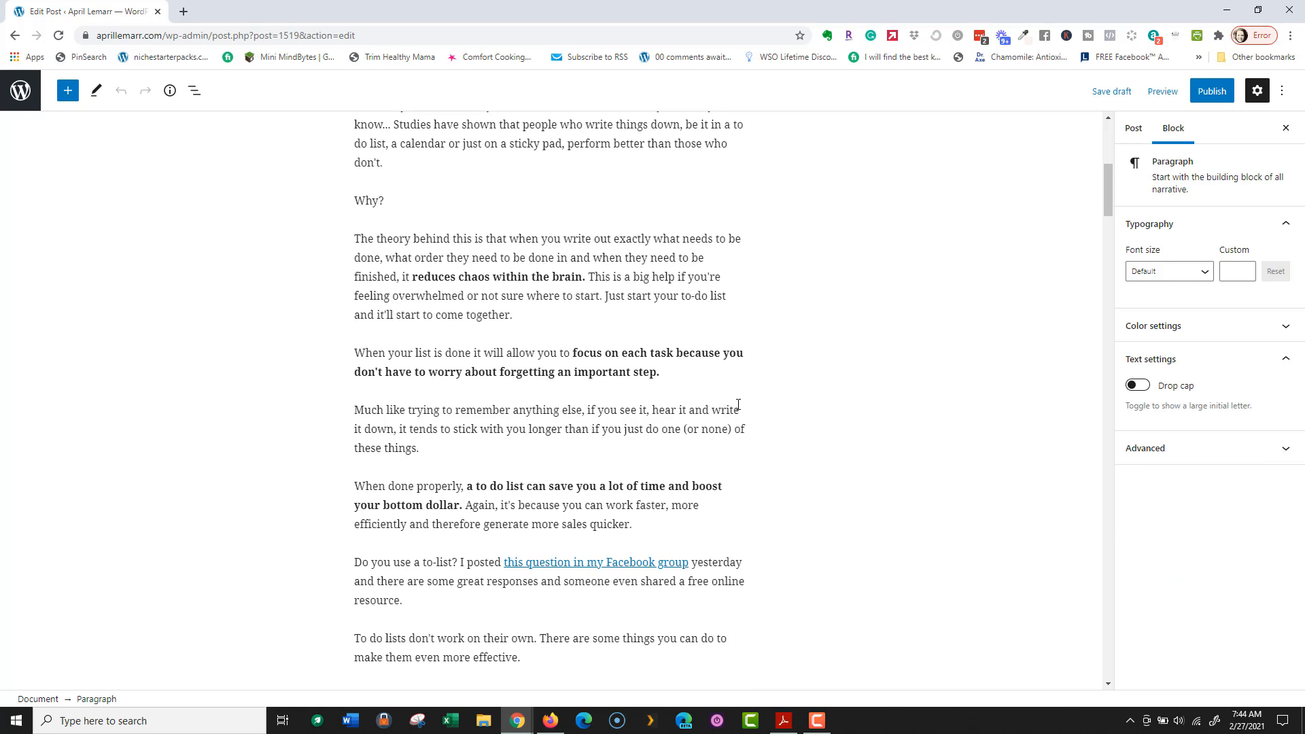
# Step: Switch to Firefox, close the blank new tab, and look back through the earlier pages of the "Weekly Goals & Daily To Dos" document
pyautogui.hotkey('alt', 'Tab')
pyautogui.press('Tab')
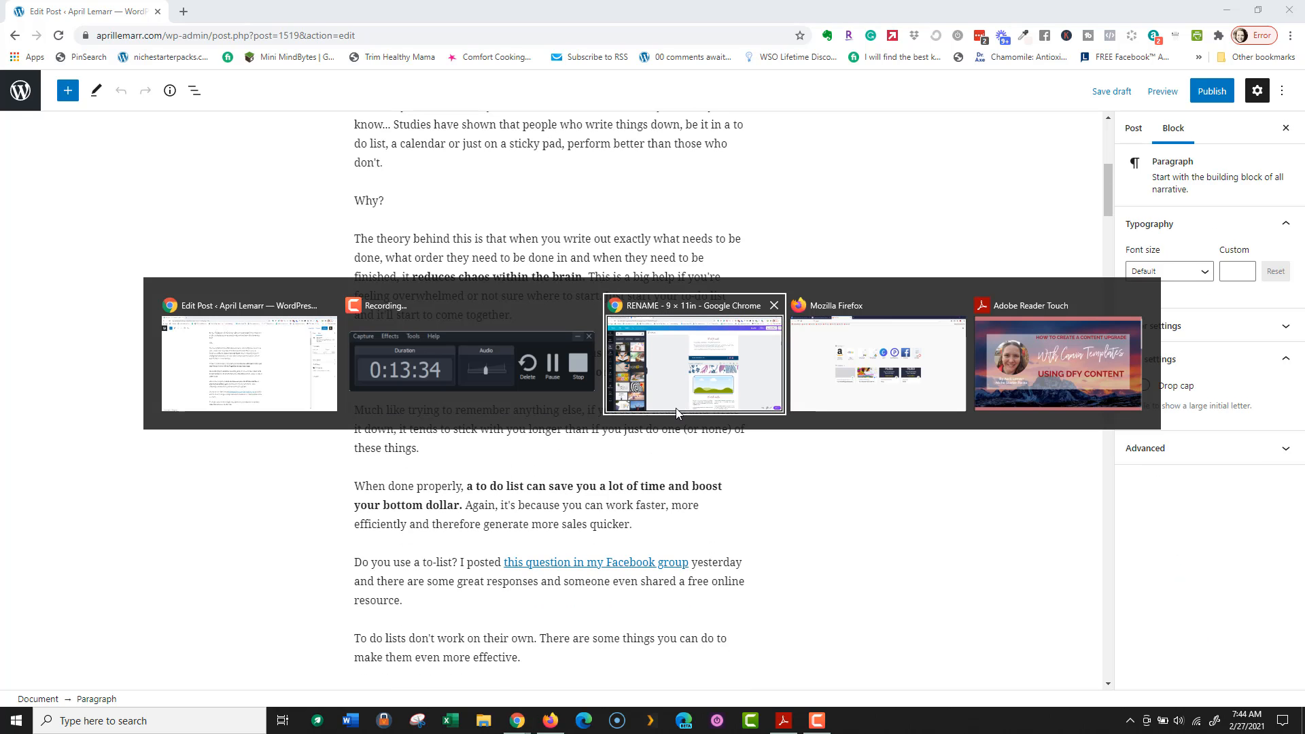
pyautogui.press('Tab')
pyautogui.click(447, 11)
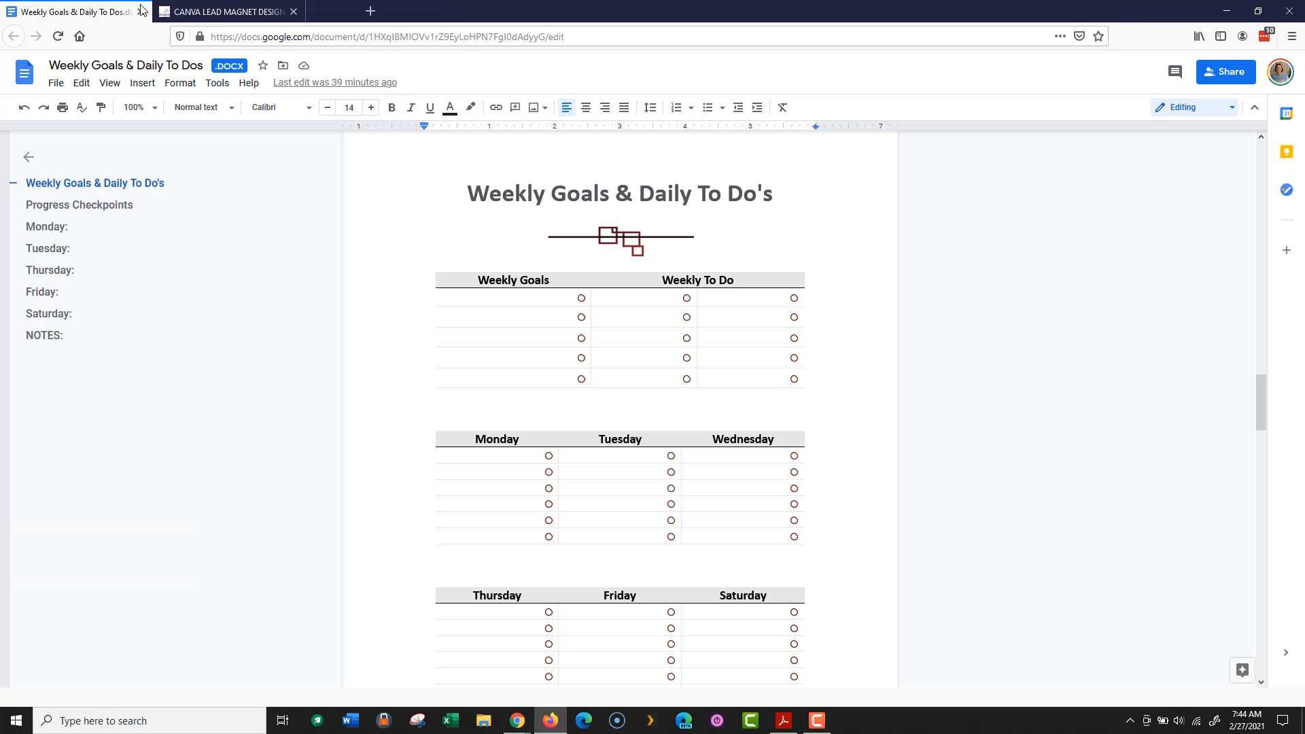
pyautogui.scroll(5, 724, 314)
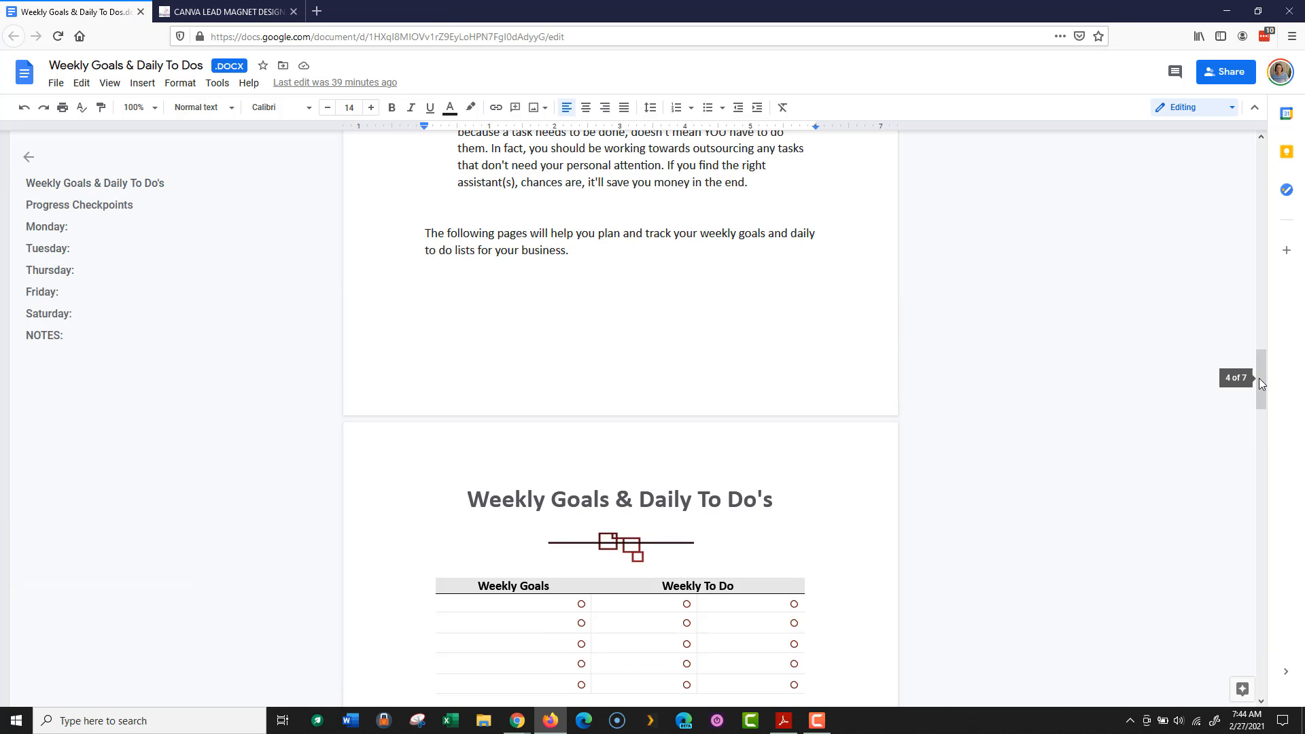
pyautogui.moveTo(1259, 378); pyautogui.dragTo(1273, 275)
# Step: Return to the Canva design in Chrome and display all of its pages as a thumbnail grid
pyautogui.hotkey('alt', 'Tab')
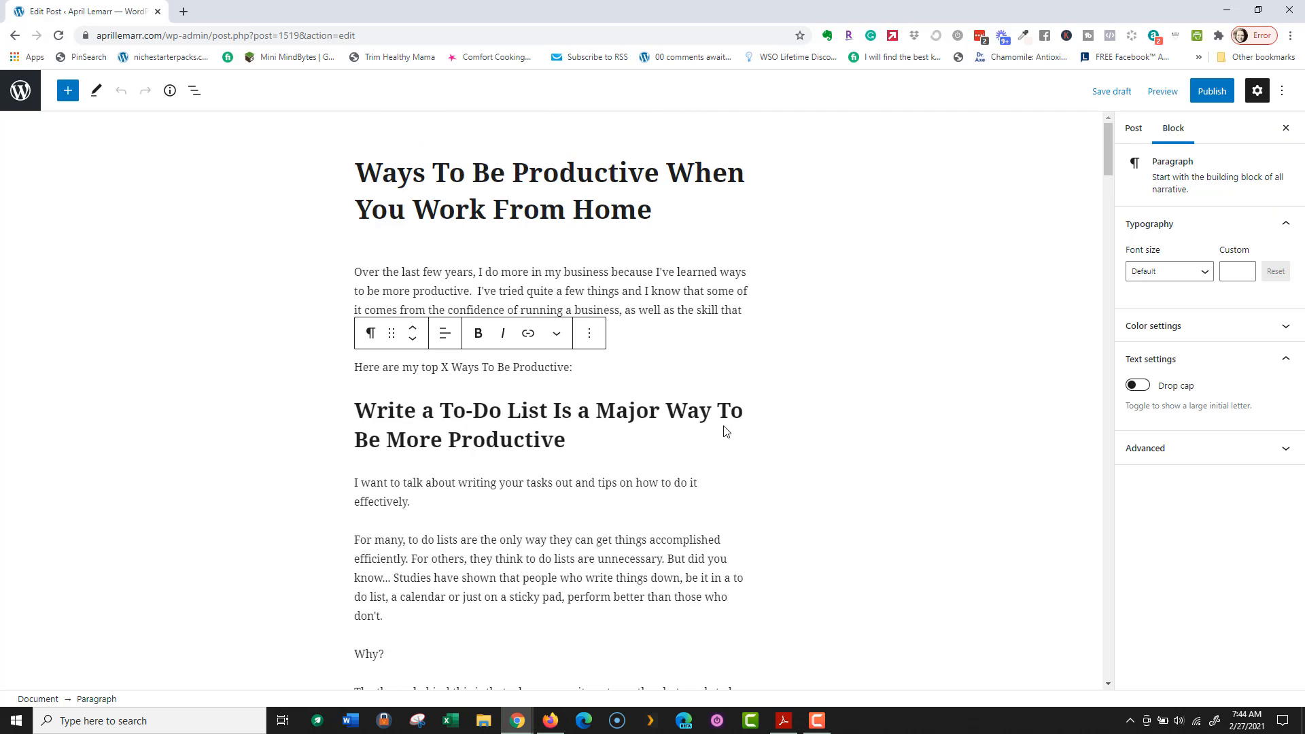
pyautogui.hotkey('alt', 'Tab')
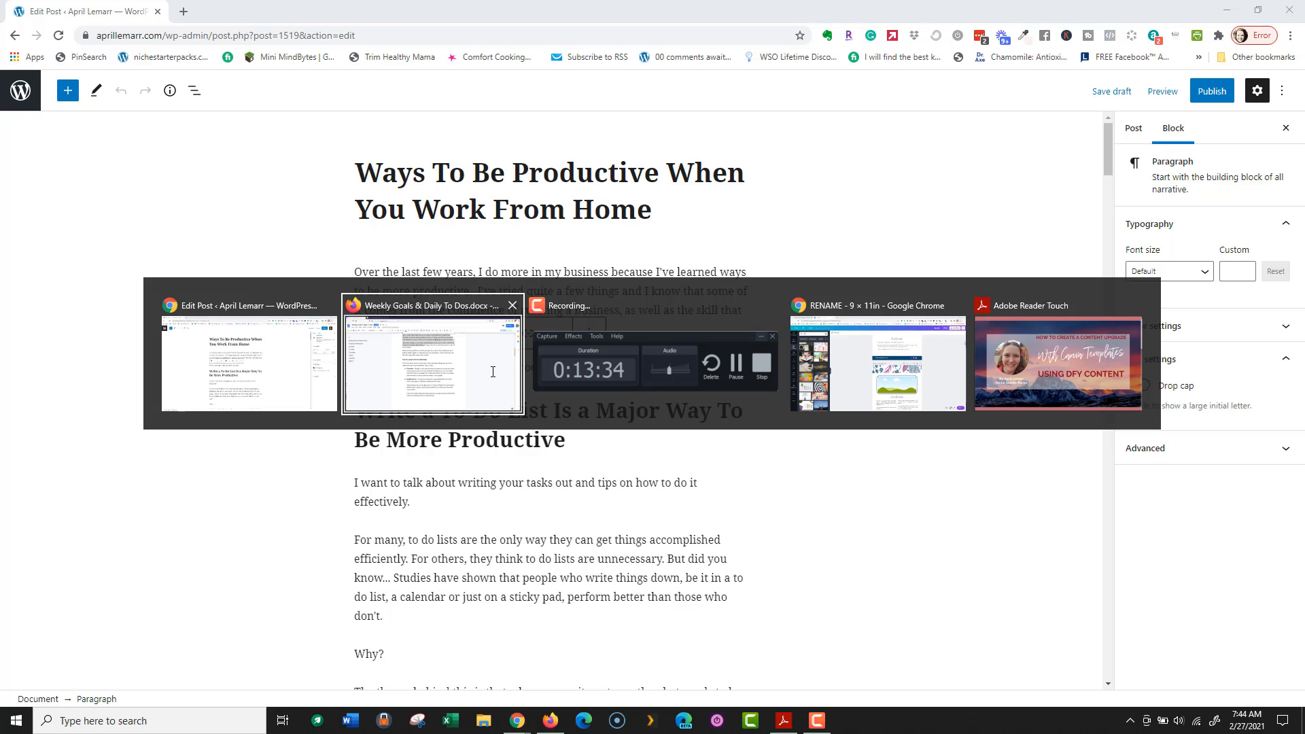
pyautogui.hotkey('alt', 'Tab')
pyautogui.hotkey('alt', 'Tab')
pyautogui.hotkey('alt', 'Tab')
pyautogui.hotkey('alt', 'Tab')
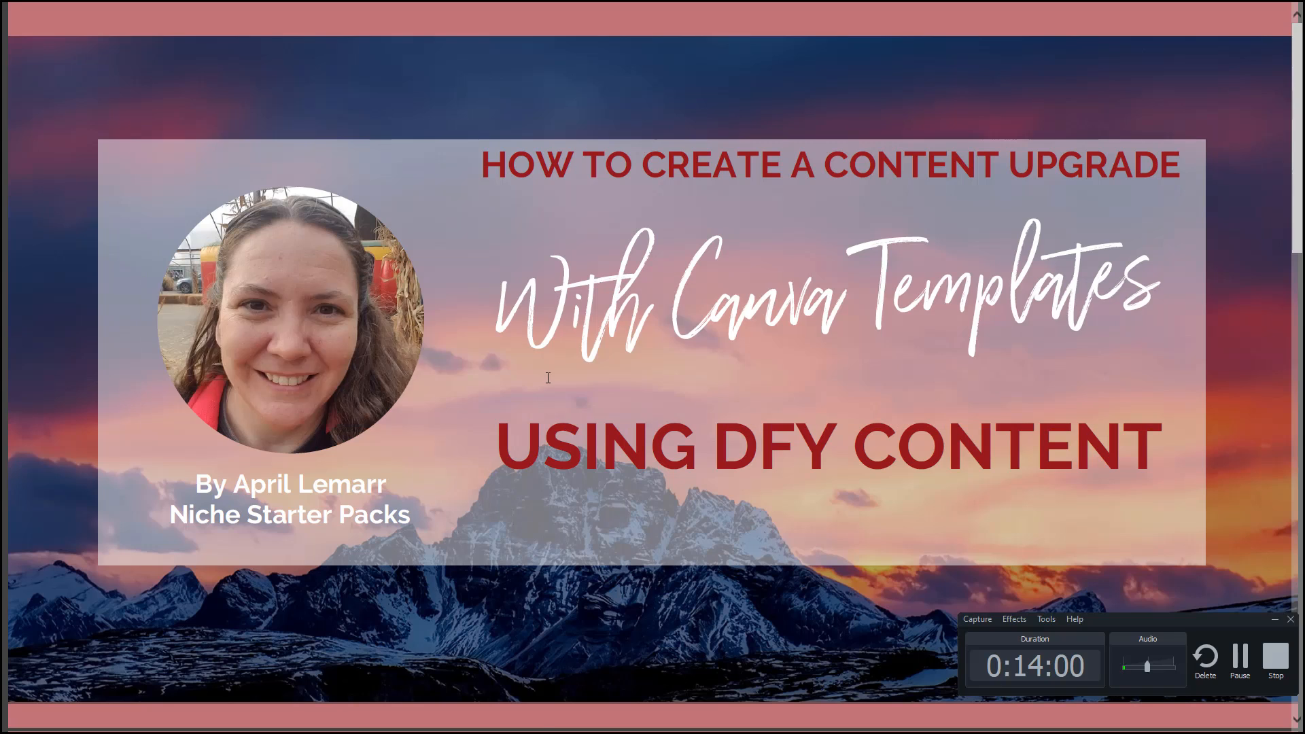
pyautogui.hotkey('alt', 'Tab')
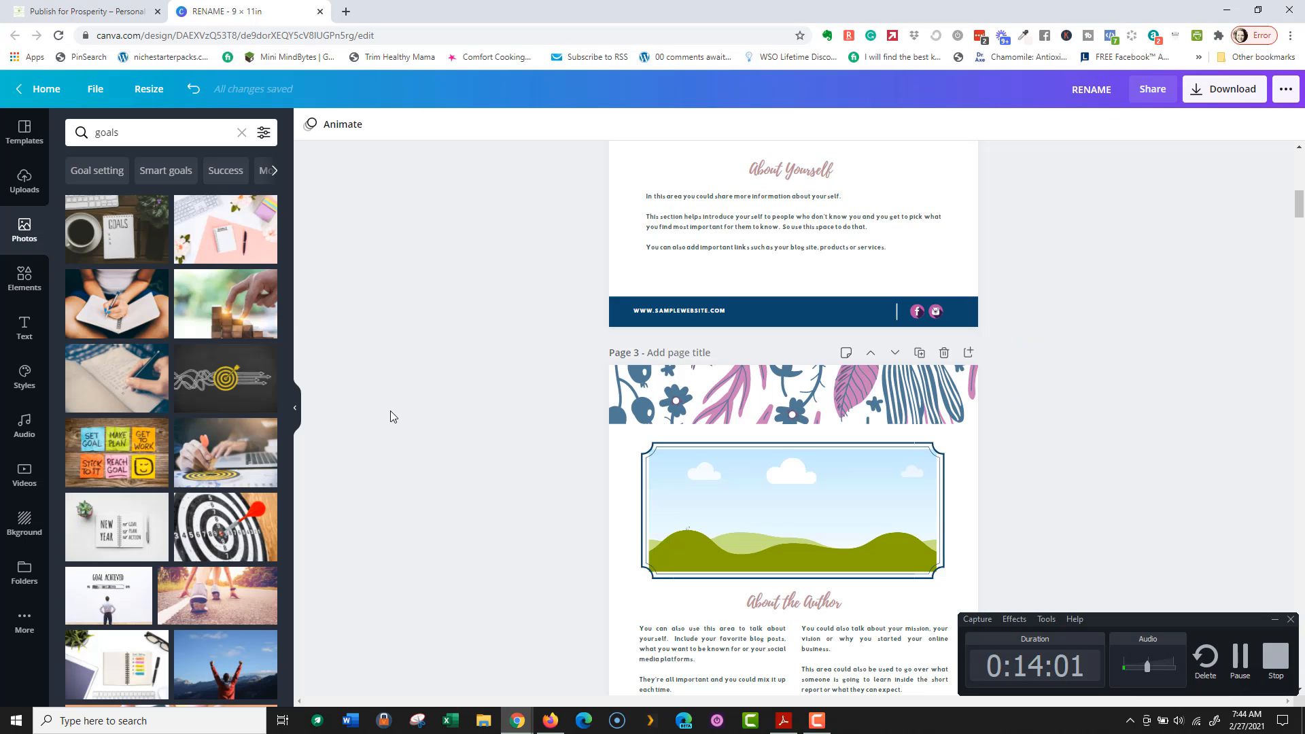
pyautogui.scroll(-20, 392, 411)
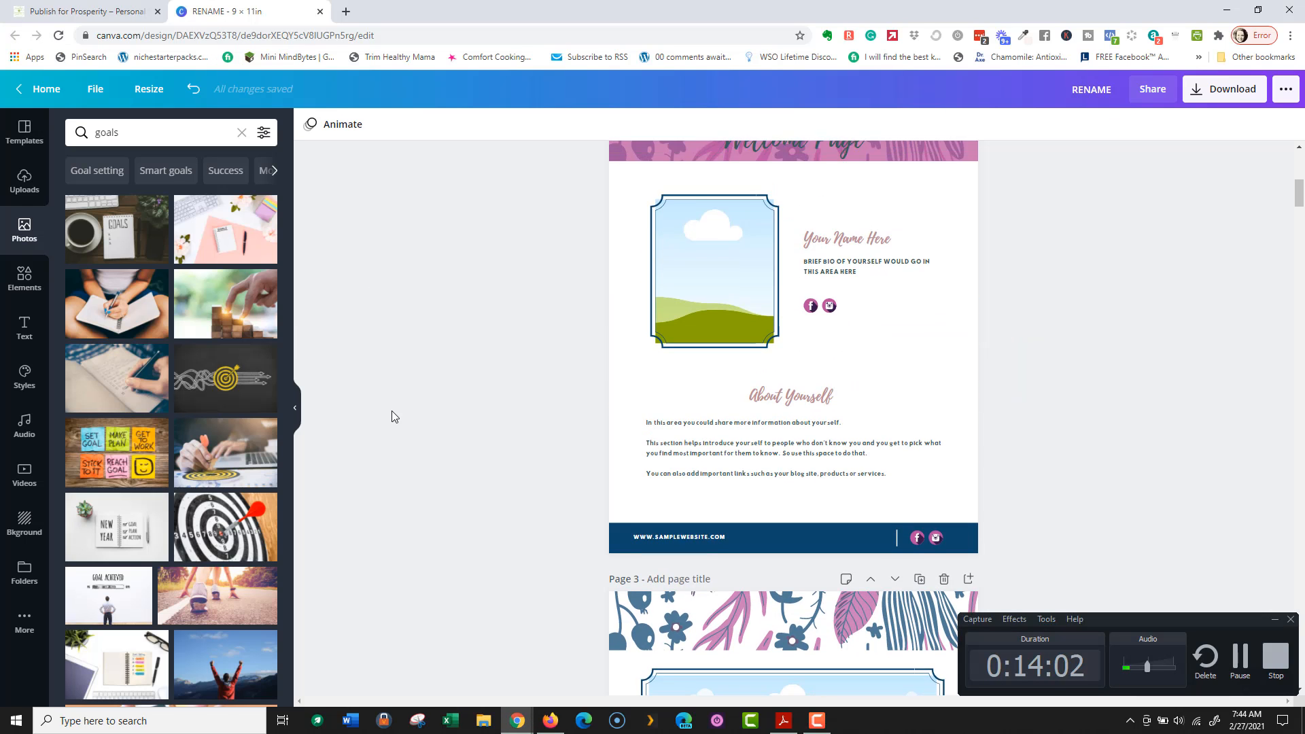
pyautogui.scroll(-8, 645, 395)
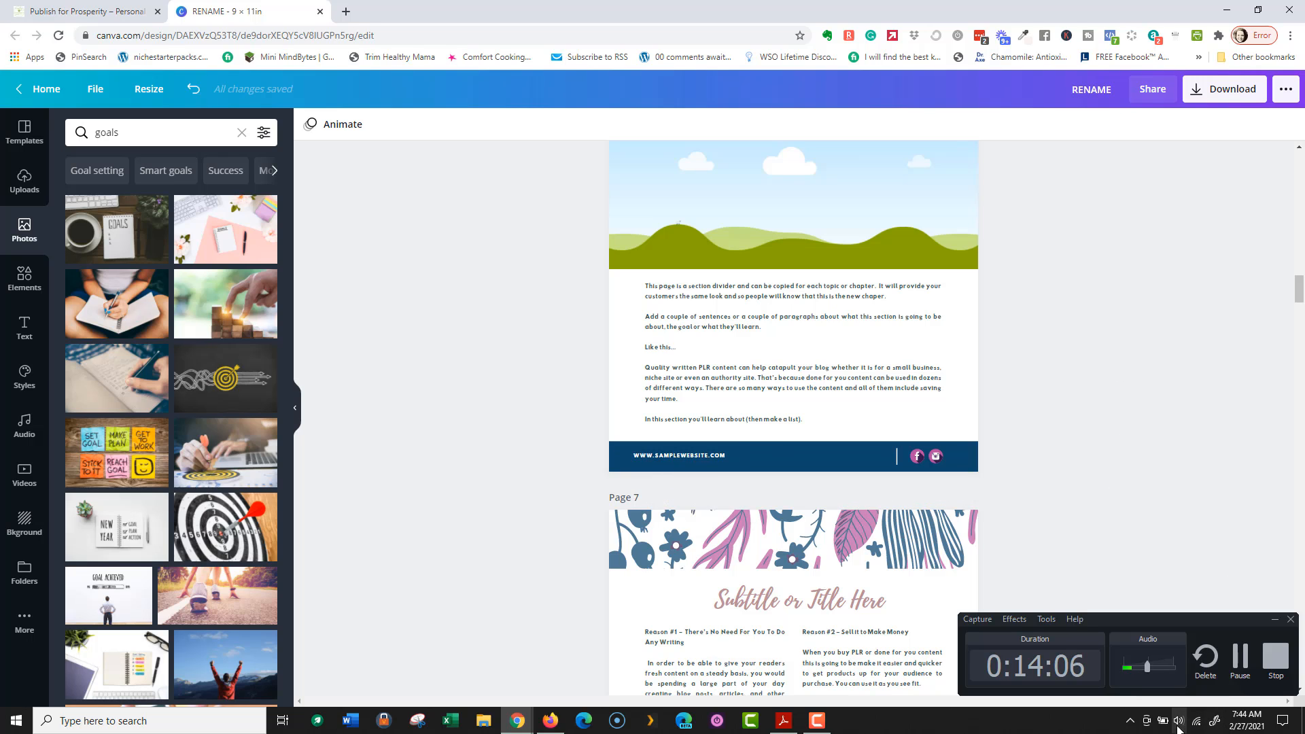
pyautogui.moveTo(1217, 622); pyautogui.dragTo(1223, 392)
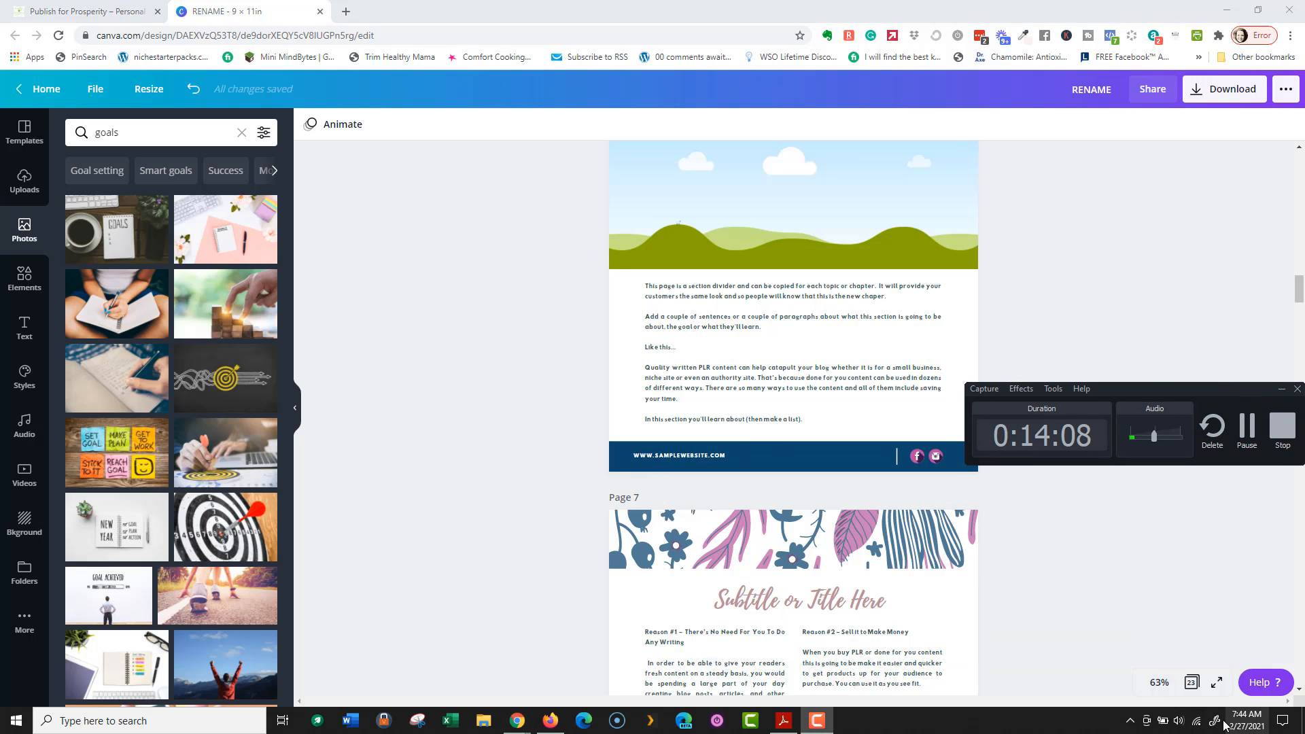
pyautogui.click(1192, 682)
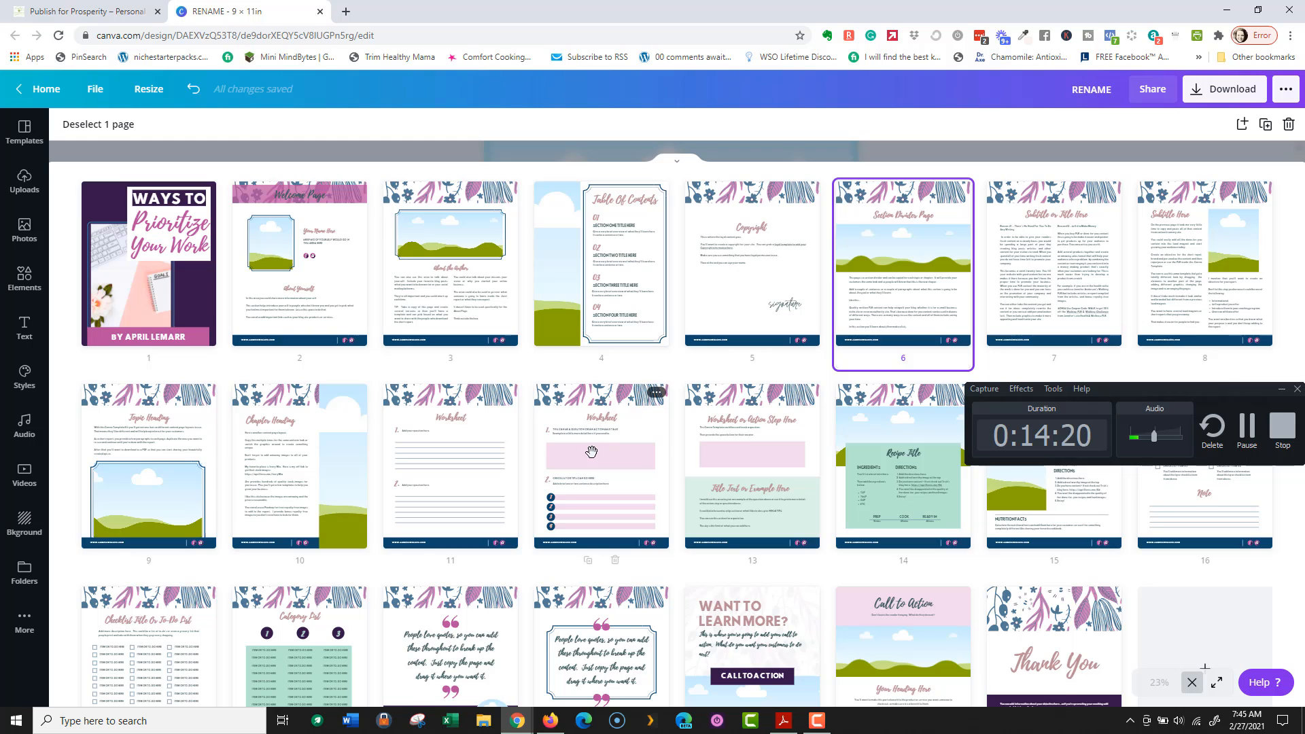
# Step: Look over the page thumbnails and open page 17, the "Checklist Title Or To-Do List" layout
pyautogui.scroll(-1, 591, 447)
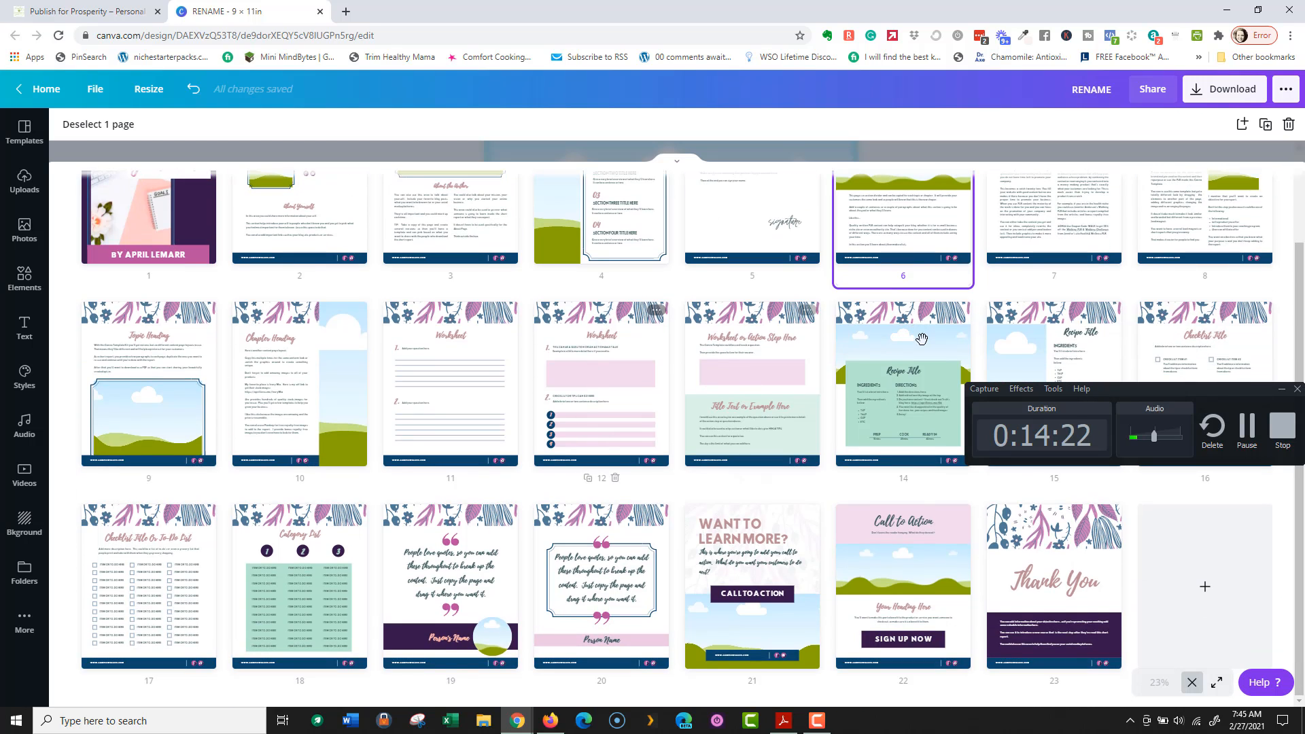
pyautogui.scroll(1, 854, 484)
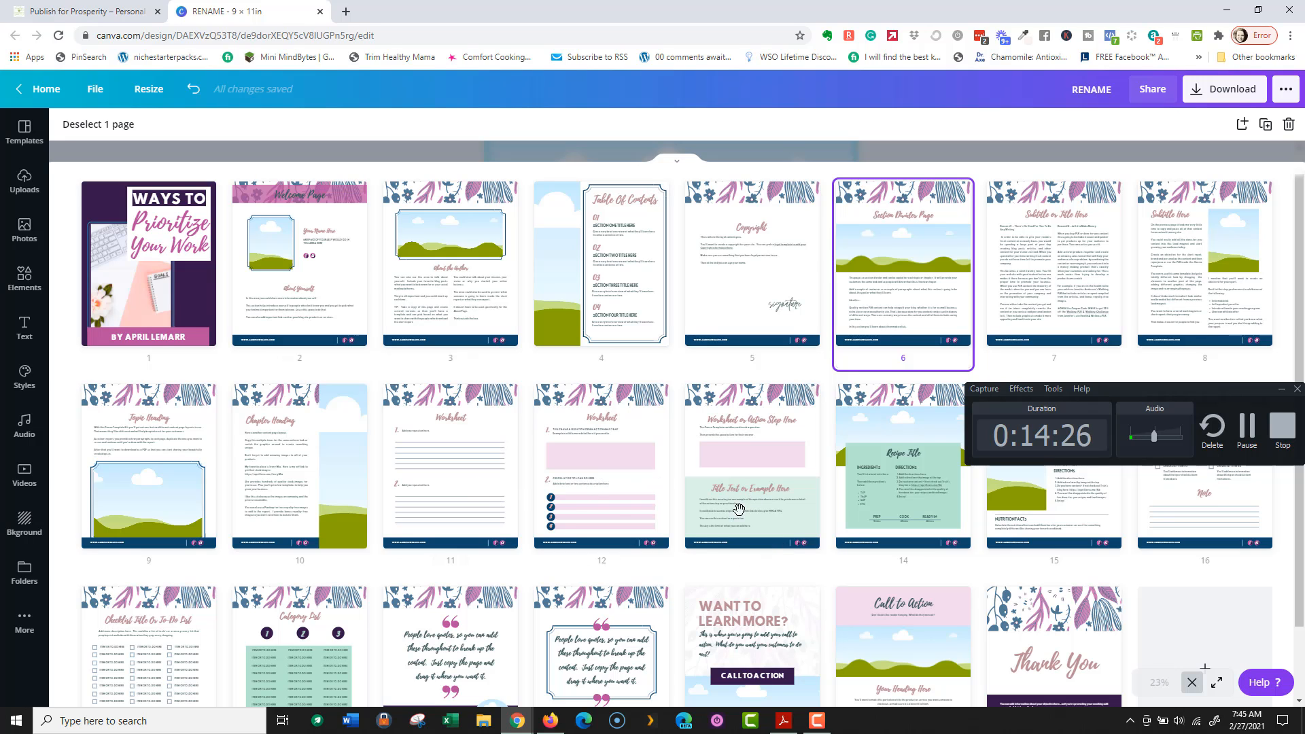
pyautogui.scroll(-1, 527, 551)
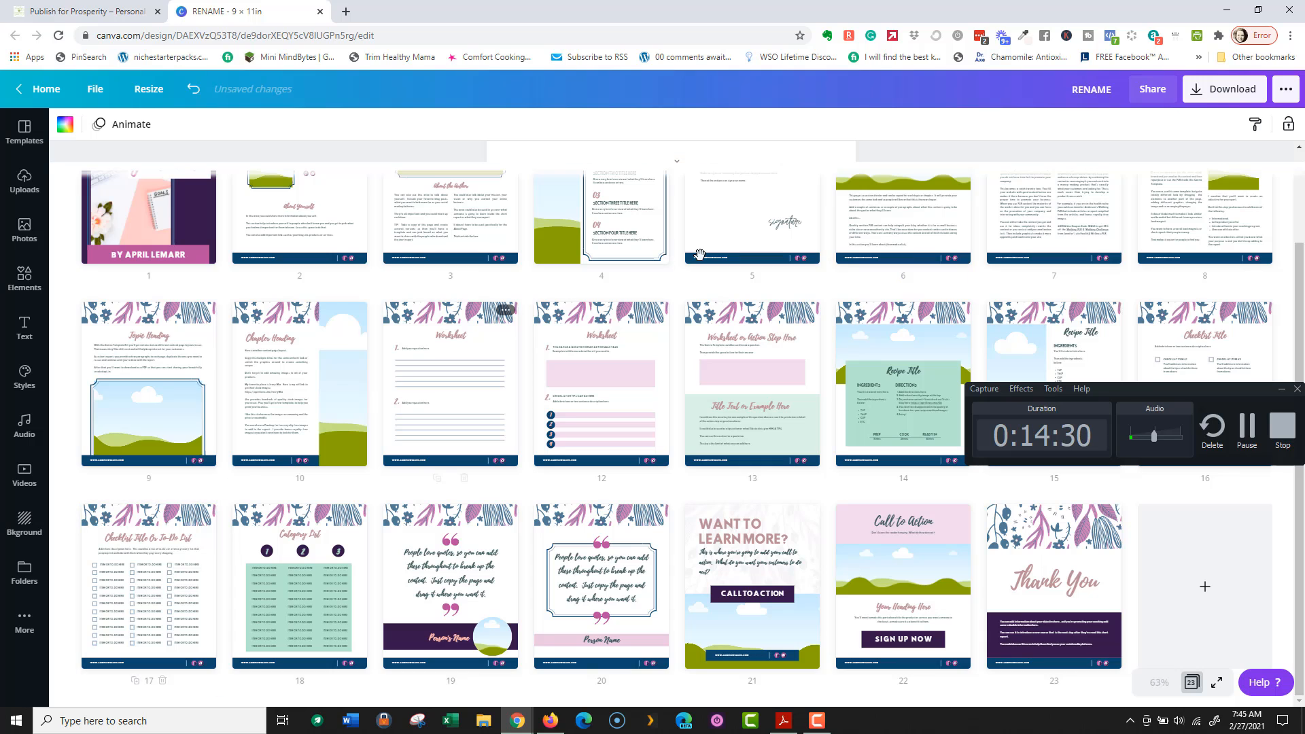
pyautogui.doubleClick(212, 511)
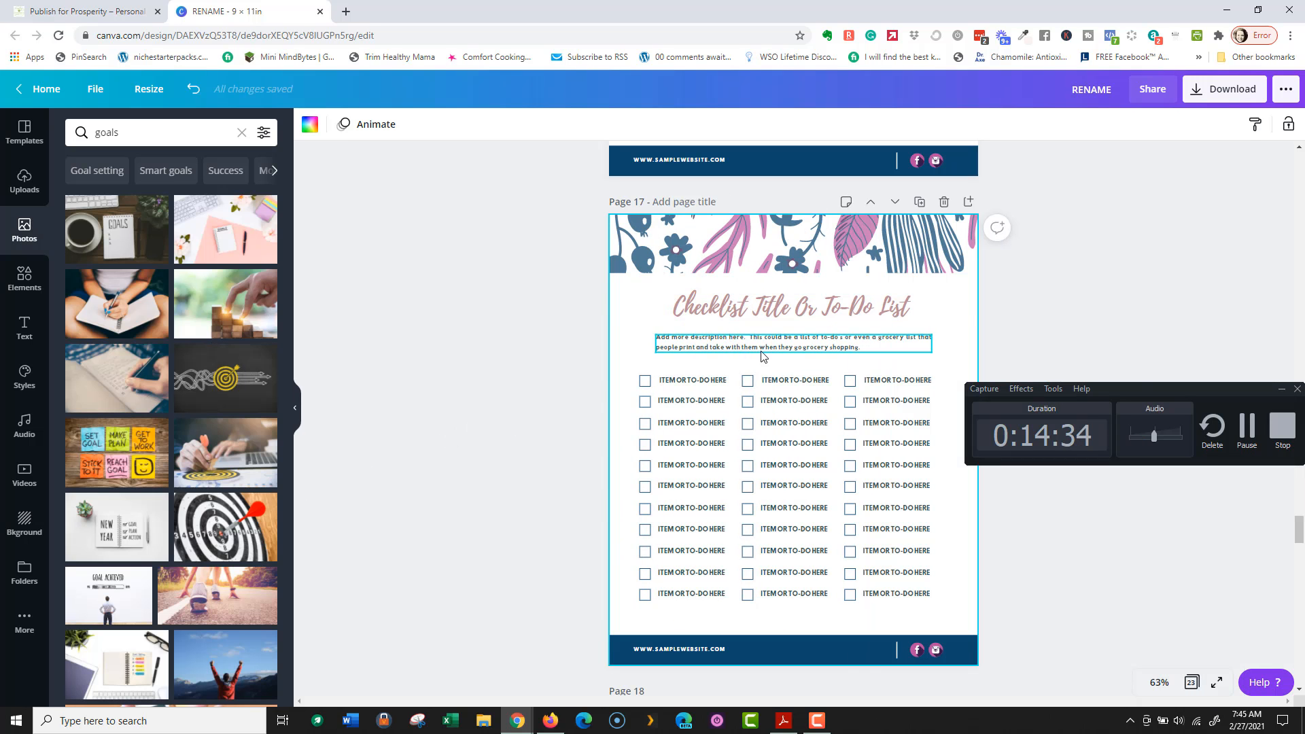
# Step: Copy the heading "Weekly Goals & Daily To Do's" from the Google Docs document in Firefox
pyautogui.hotkey('alt', 'Tab')
pyautogui.hotkey('alt', 'Tab')
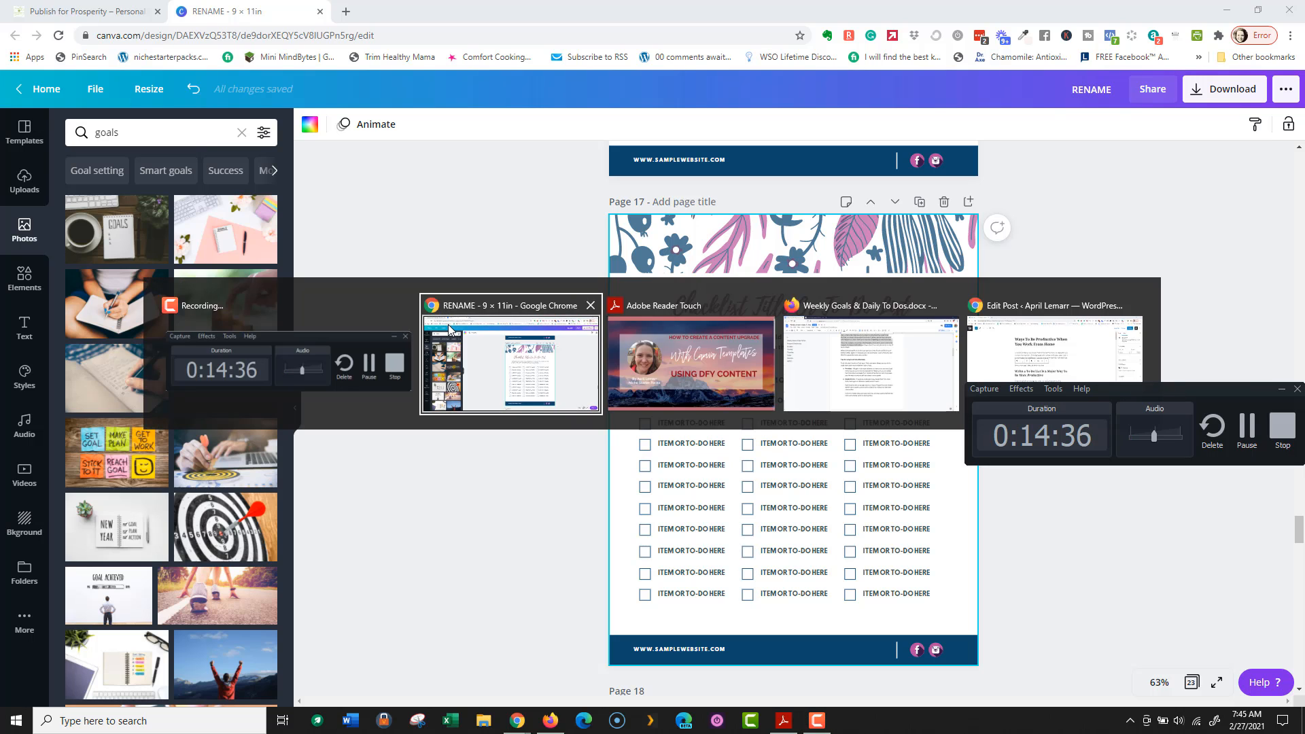
pyautogui.hotkey('alt', 'Tab')
pyautogui.hotkey('alt', 'Tab')
pyautogui.scroll(-8, 623, 376)
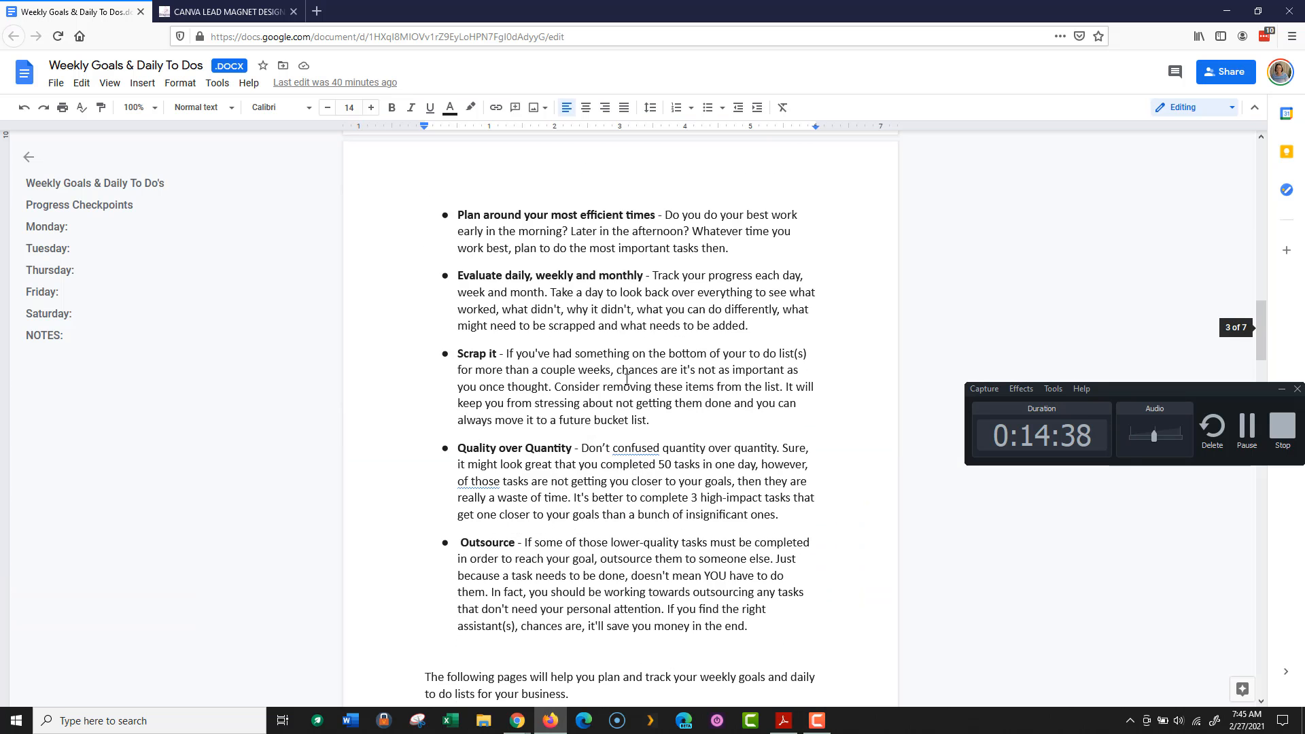
pyautogui.scroll(-8, 627, 378)
pyautogui.moveTo(469, 436); pyautogui.dragTo(787, 436)
pyautogui.hotkey('ctrl', 'c')
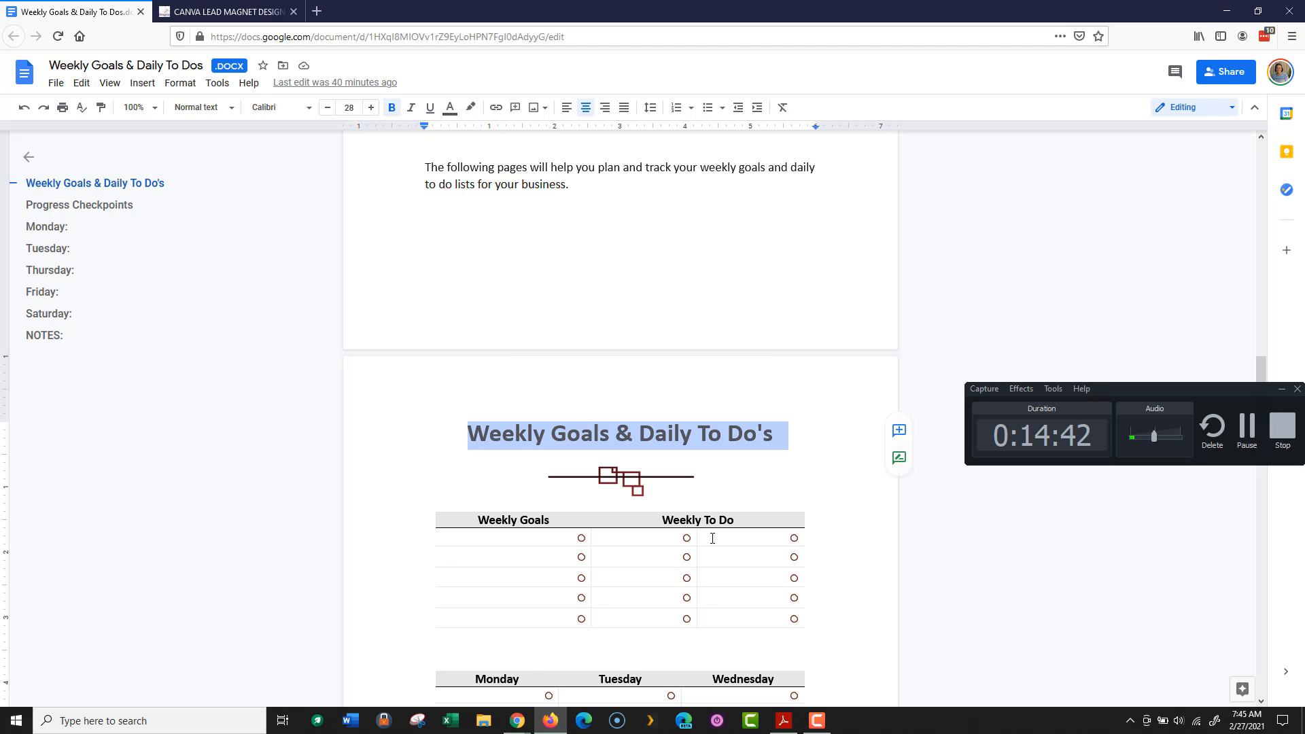
# Step: Replace the checklist title on page 17 of the Canva design with the copied "Weekly Goals & Daily To Do's" heading
pyautogui.hotkey('alt', 'Tab')
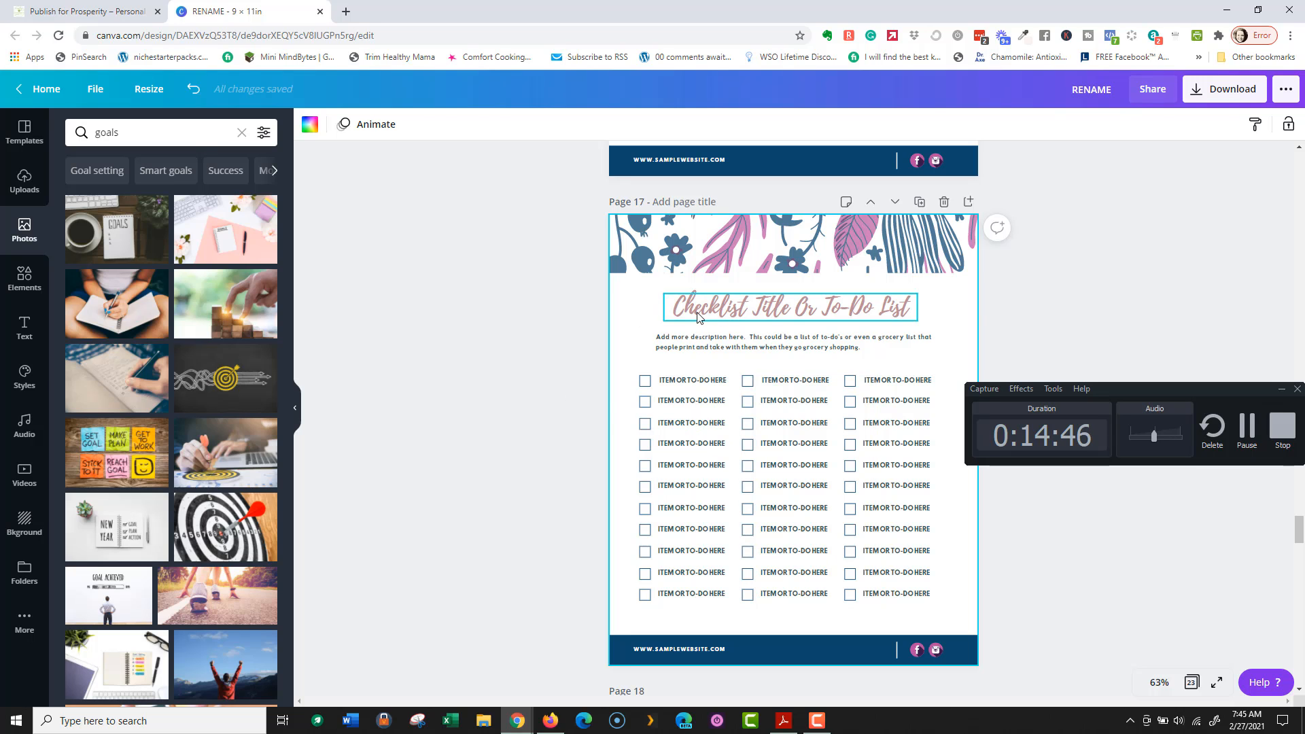
pyautogui.click(697, 317)
pyautogui.moveTo(674, 307); pyautogui.dragTo(911, 306)
pyautogui.hotkey('ctrl', 'v')
# Step: Check the source document again, then recolor the page 17 title with the dark navy from the author's own brand palette
pyautogui.hotkey('alt', 'Tab')
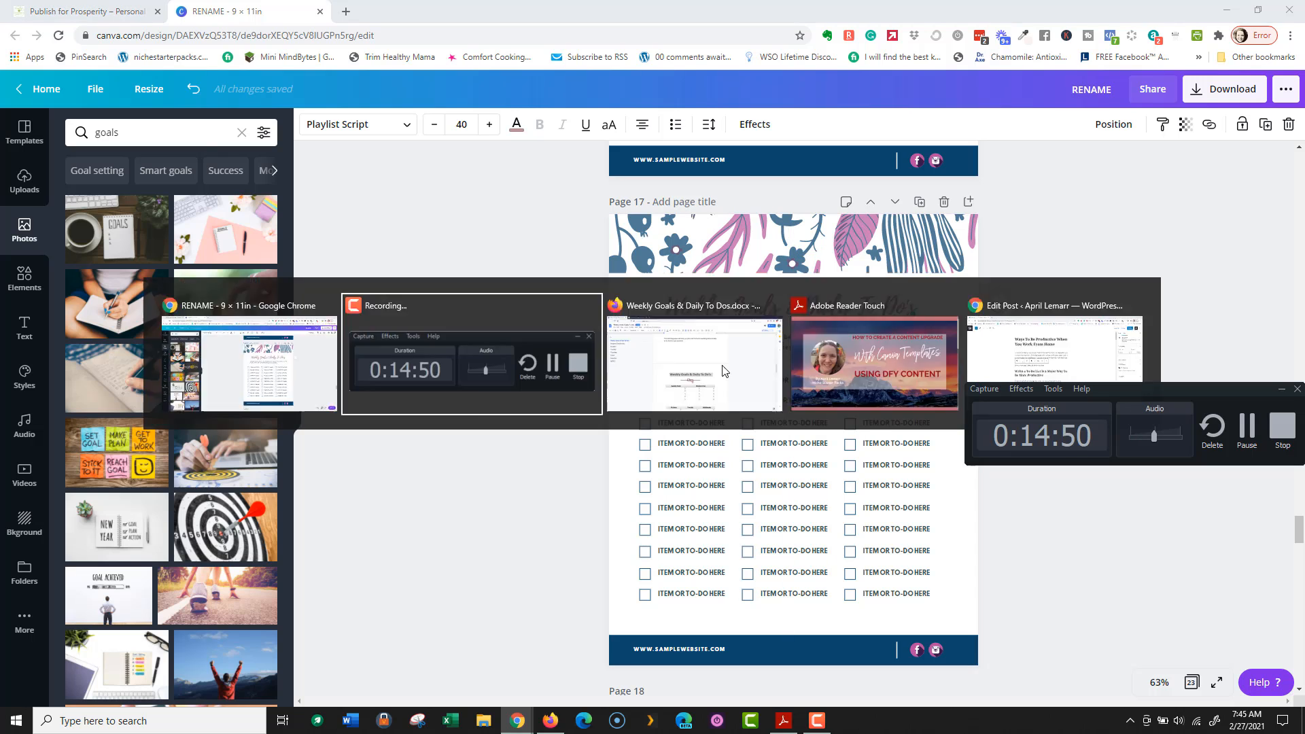
pyautogui.hotkey('alt', 'Tab')
pyautogui.hotkey('alt', 'Tab')
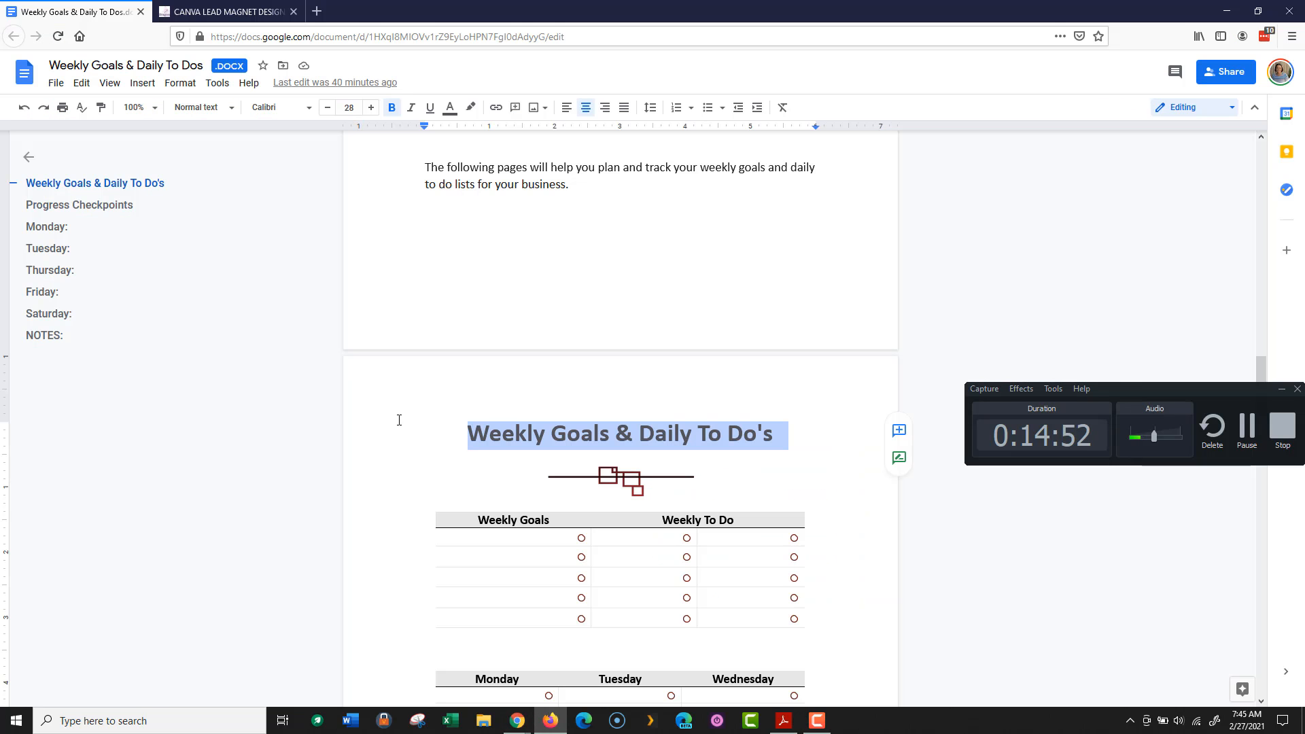
pyautogui.hotkey('alt', 'Tab')
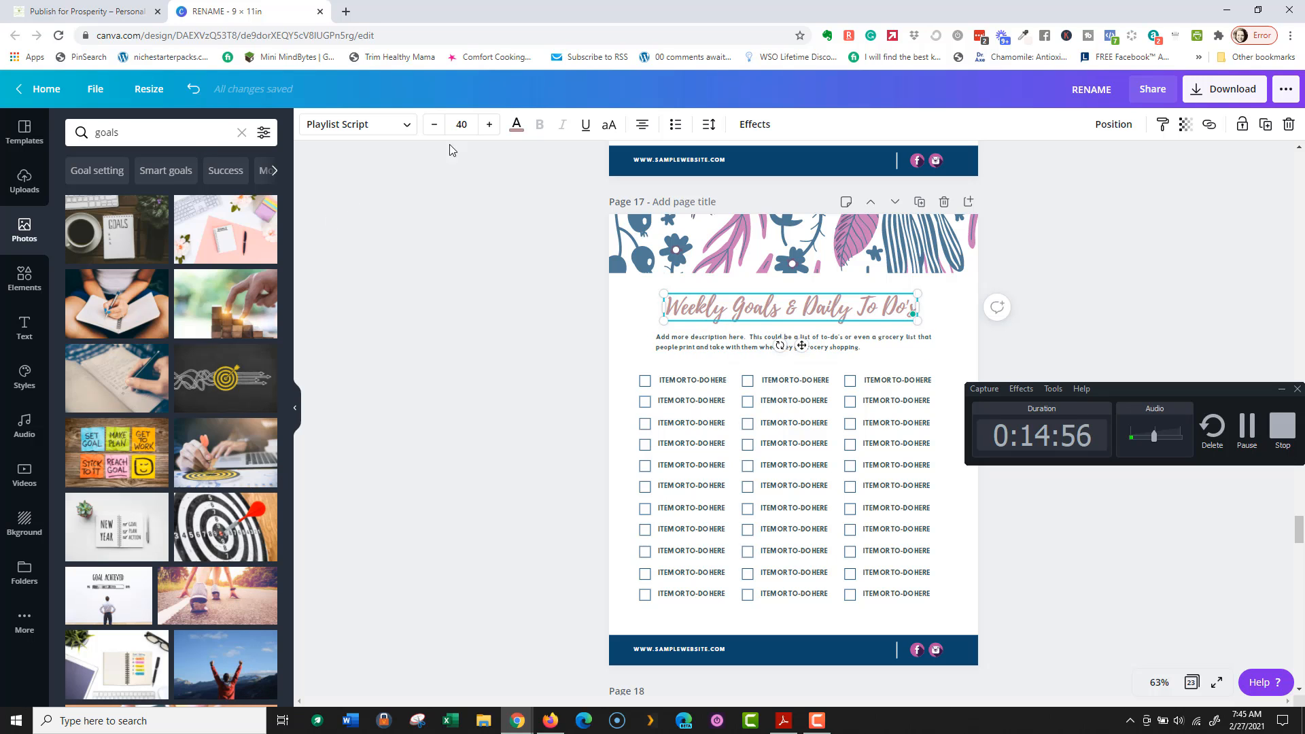
pyautogui.click(516, 124)
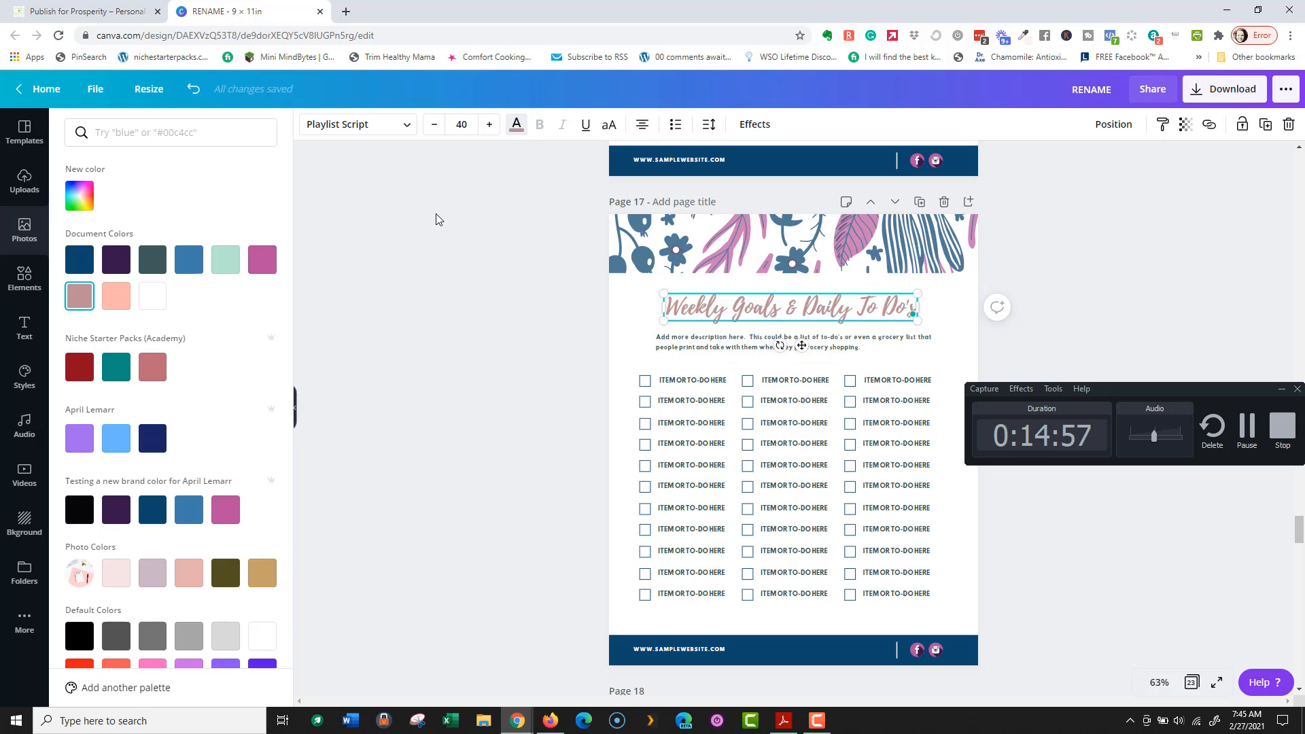
pyautogui.click(161, 443)
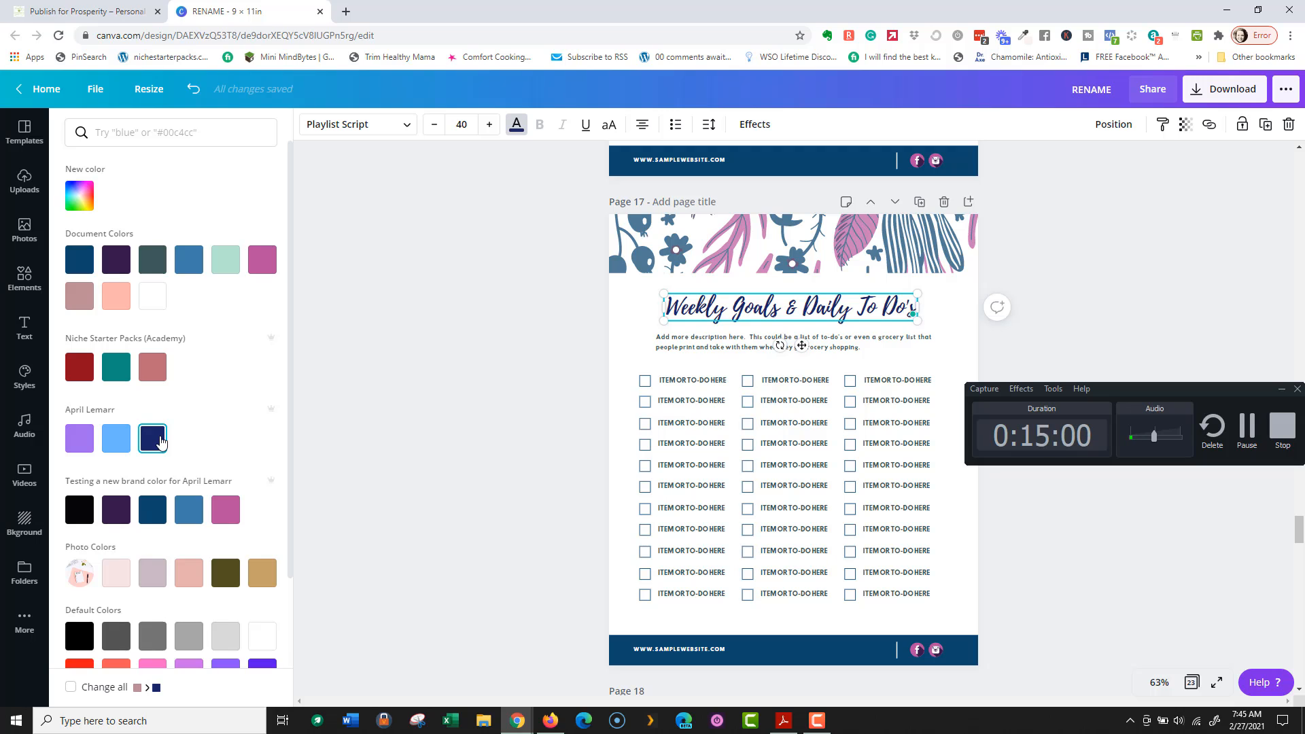
# Step: Try the test brand palette's blues on the page 17 title and recolor it with that palette's pink
pyautogui.click(152, 517)
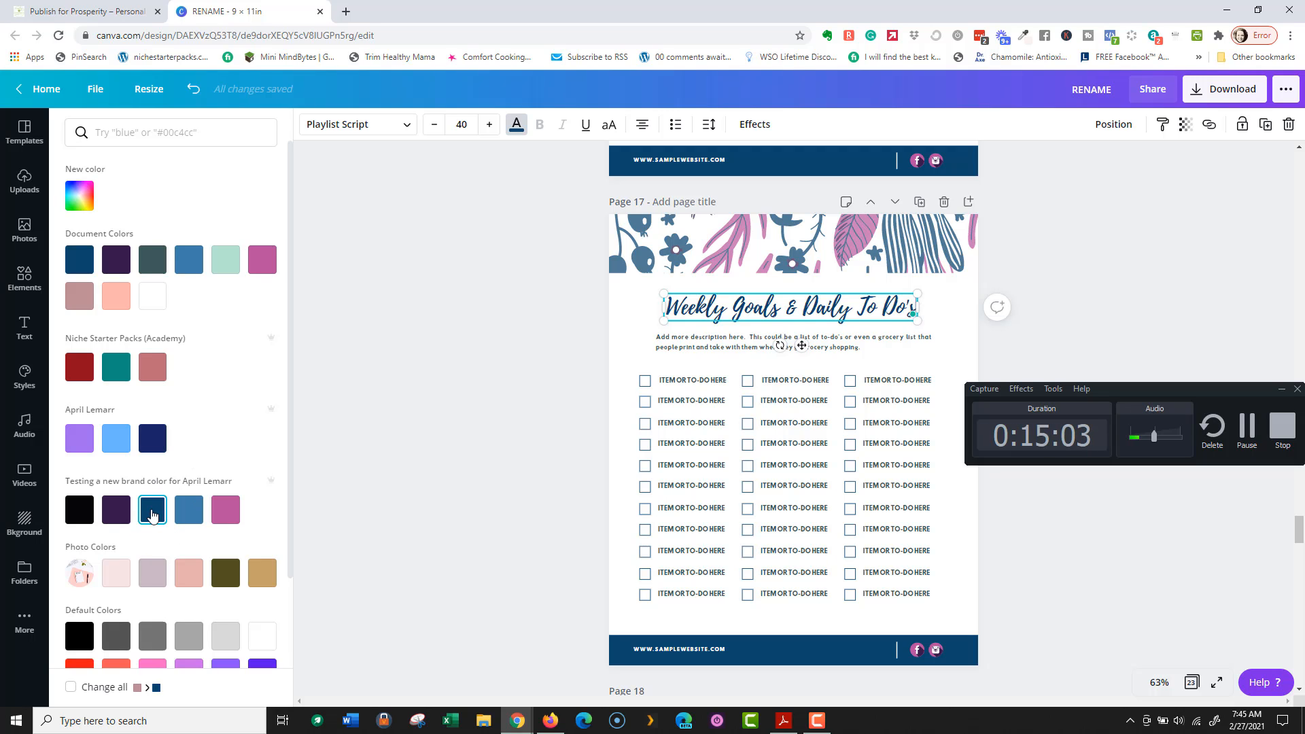
pyautogui.click(188, 511)
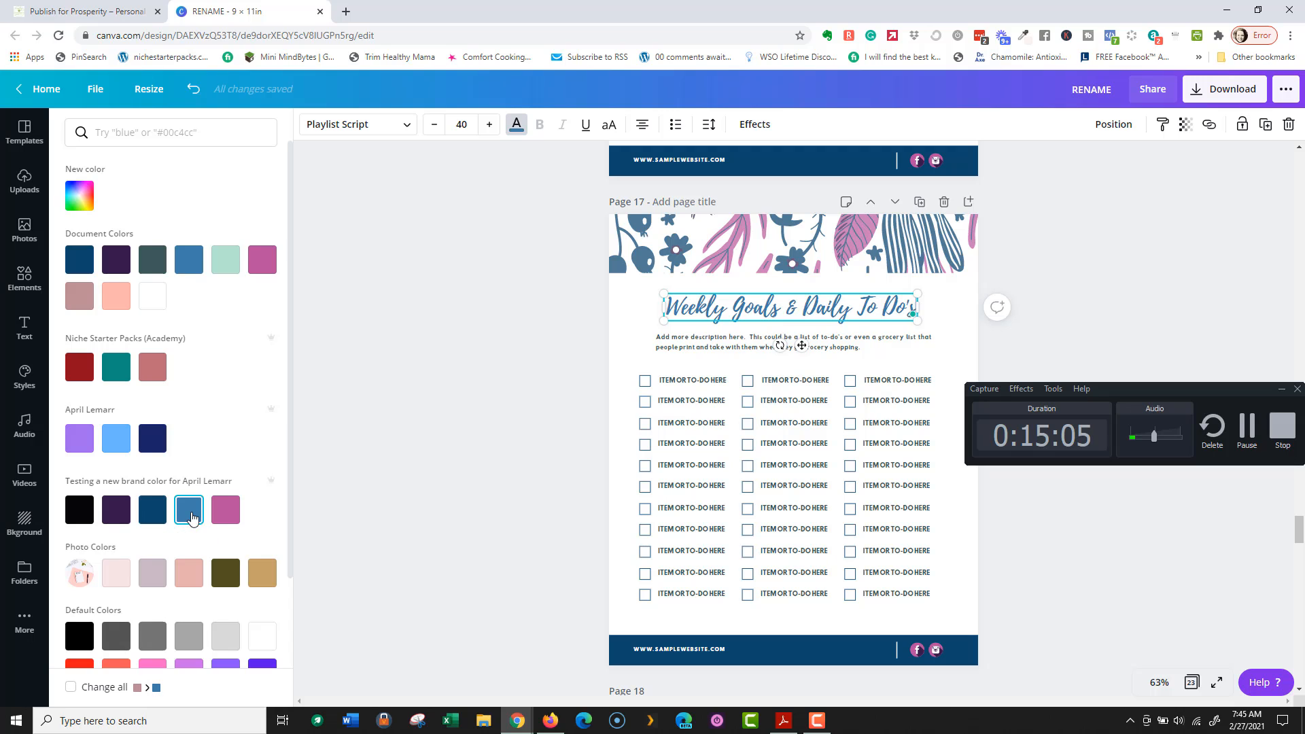
pyautogui.click(227, 511)
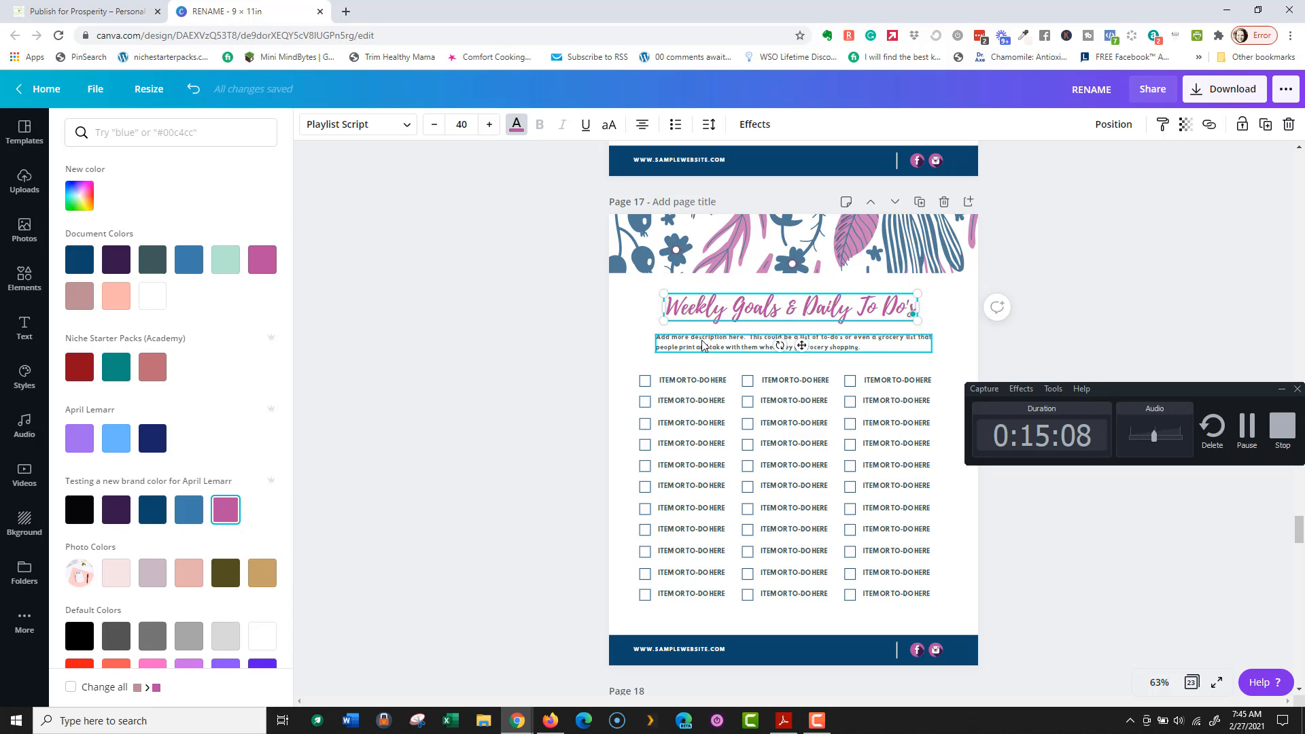
# Step: Compare the weekly goals and weekday to-do tables in the source document with the checklist layout on page 17
pyautogui.click(675, 348)
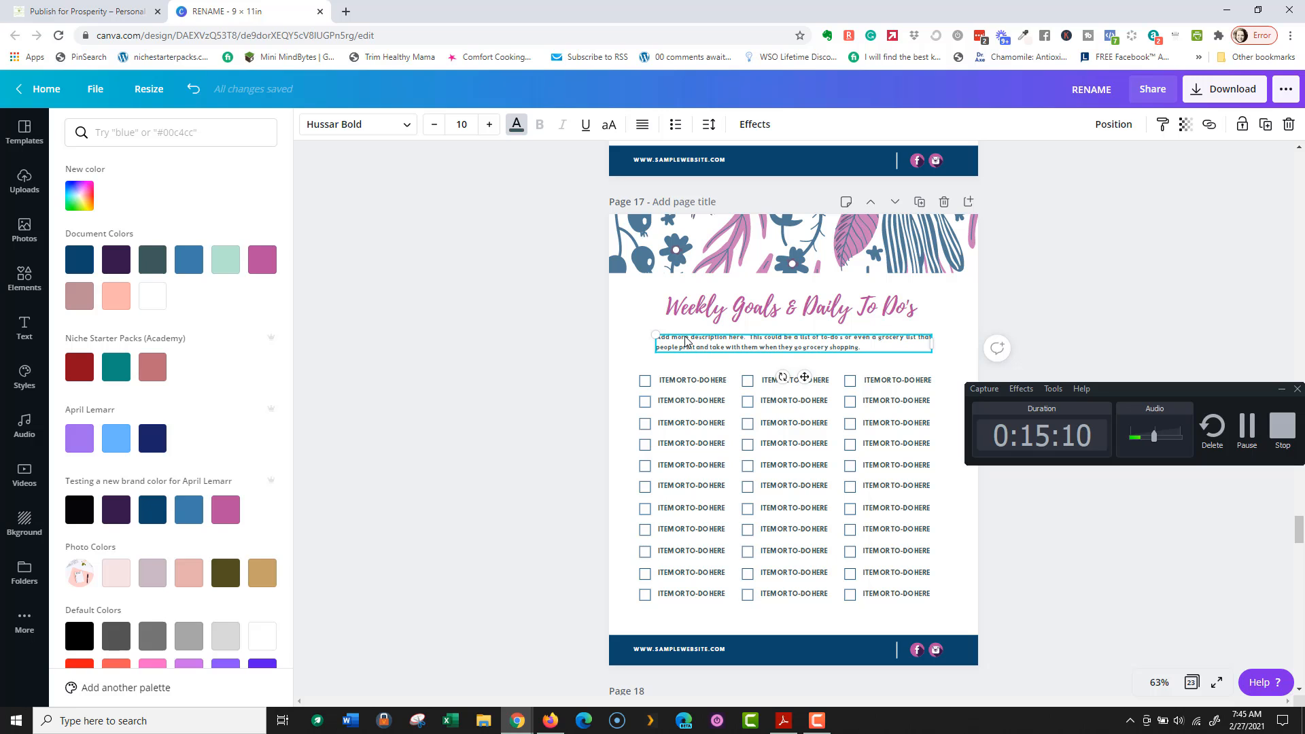
pyautogui.hotkey('alt', 'Tab')
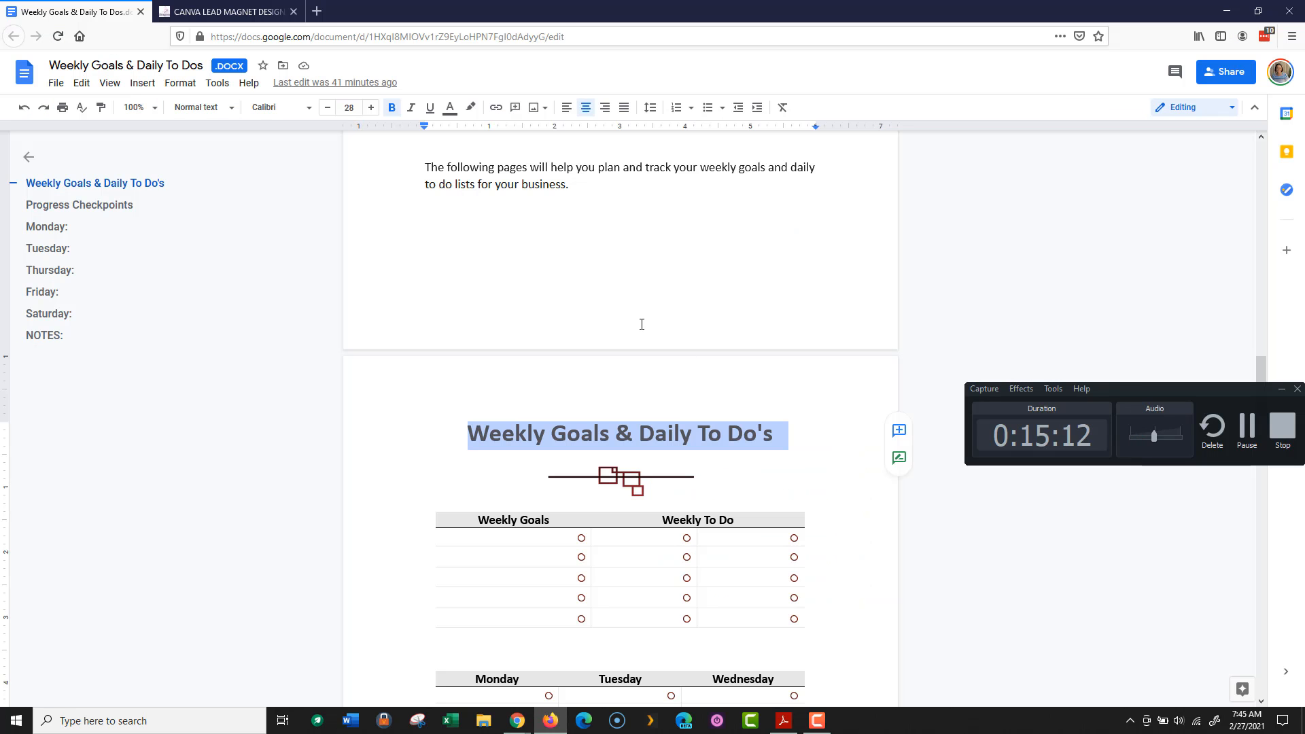
pyautogui.hotkey('alt', 'Tab')
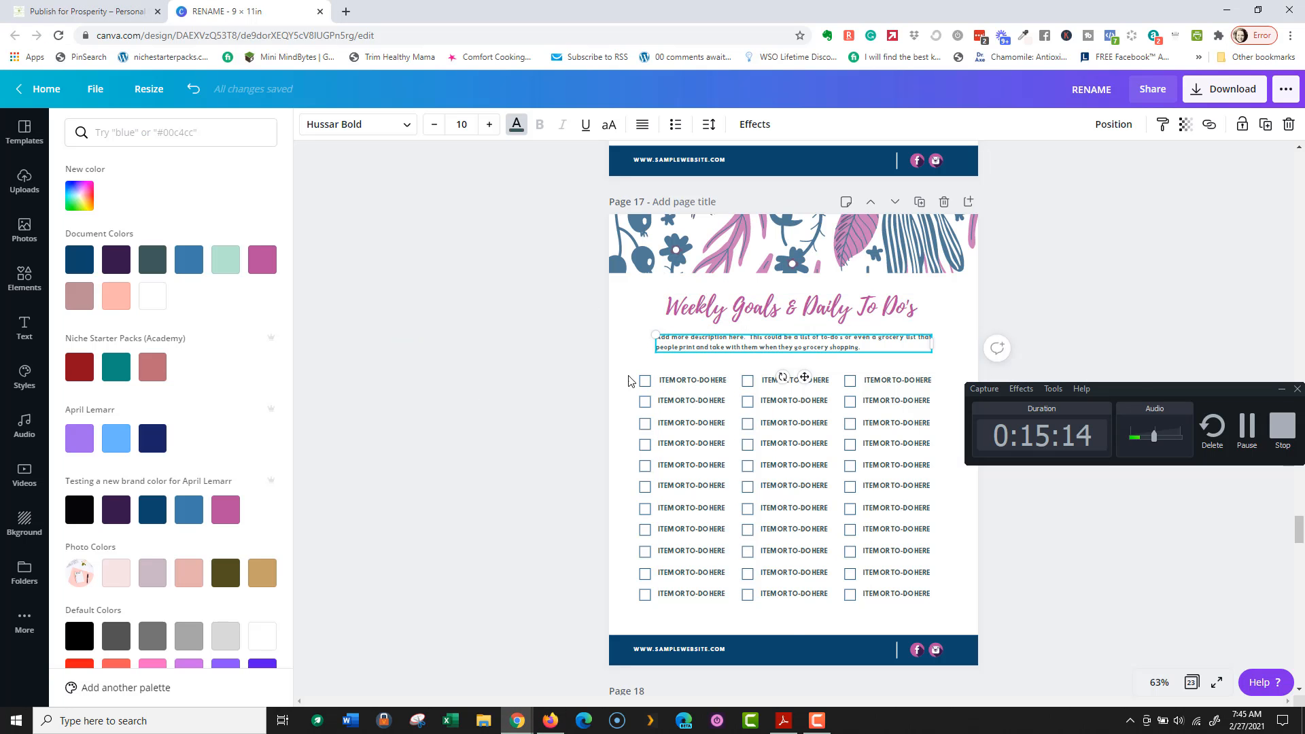
pyautogui.hotkey('alt', 'Tab')
pyautogui.scroll(-5, 627, 439)
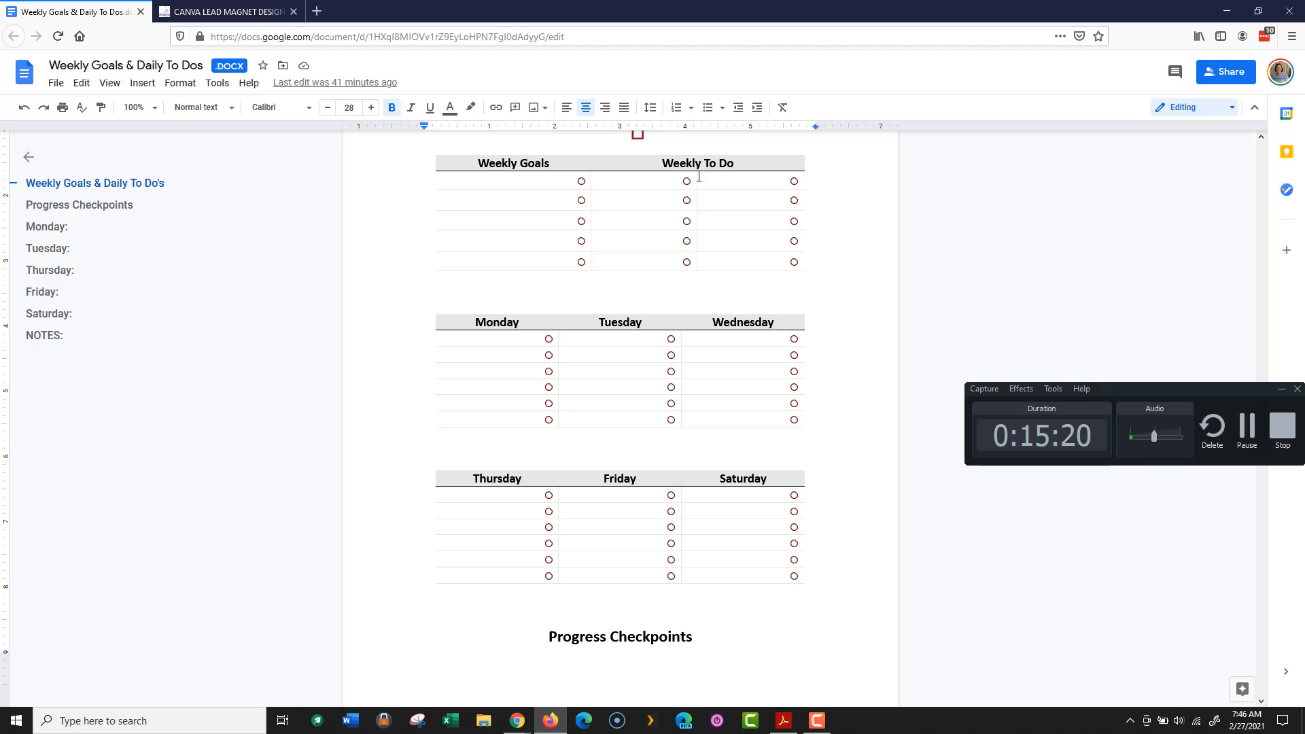
pyautogui.hotkey('alt', 'Tab')
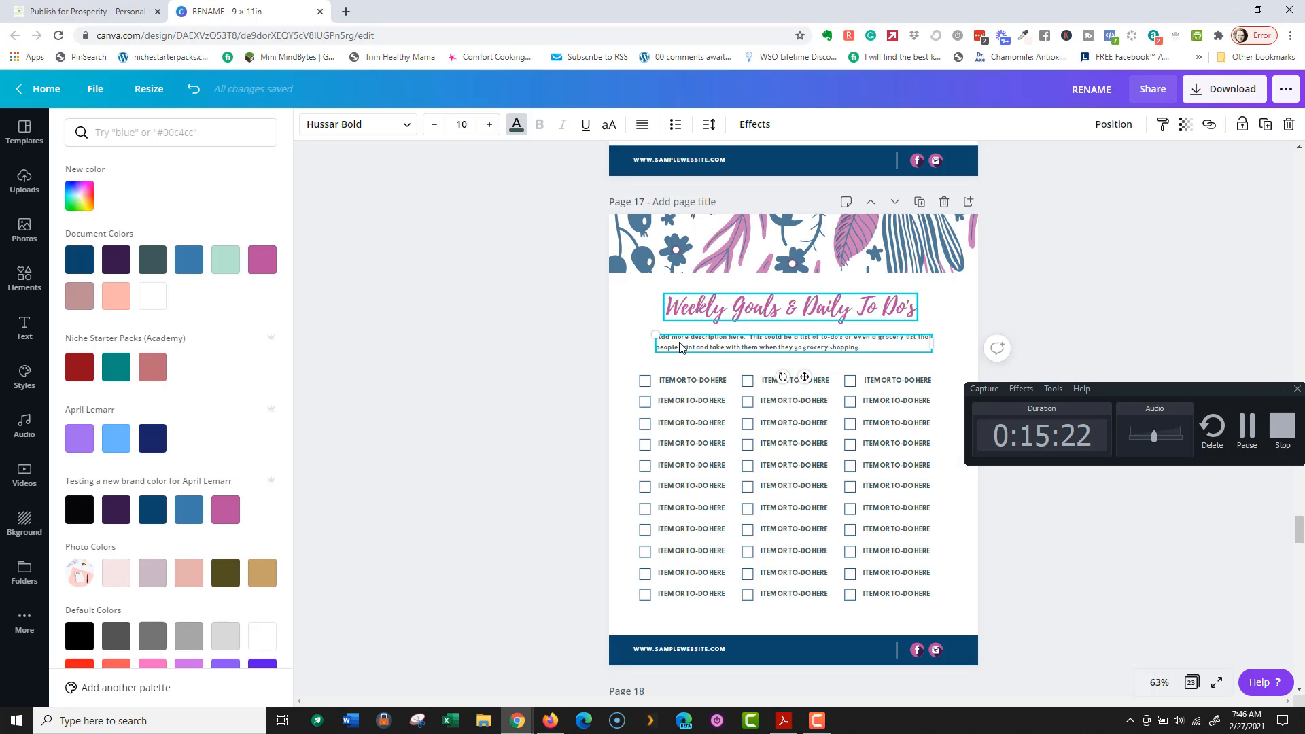
pyautogui.hotkey('alt', 'Tab')
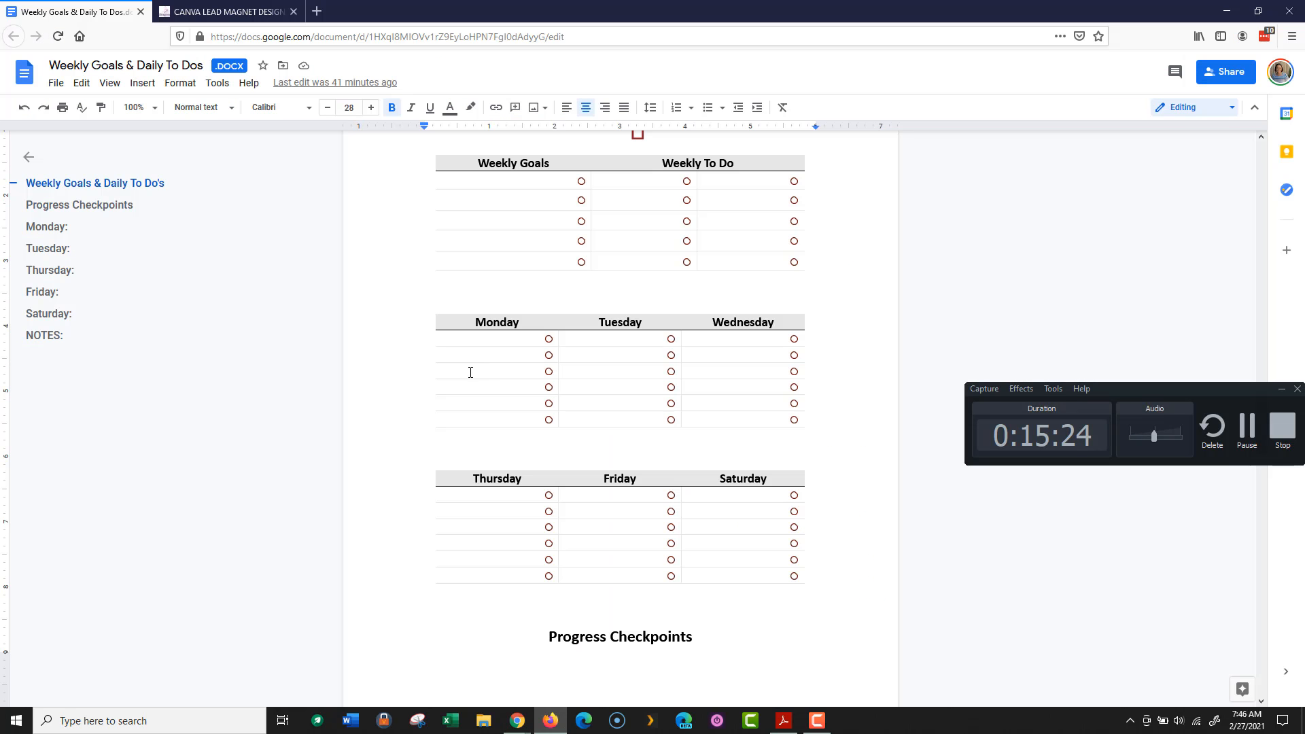
pyautogui.hotkey('alt', 'Tab')
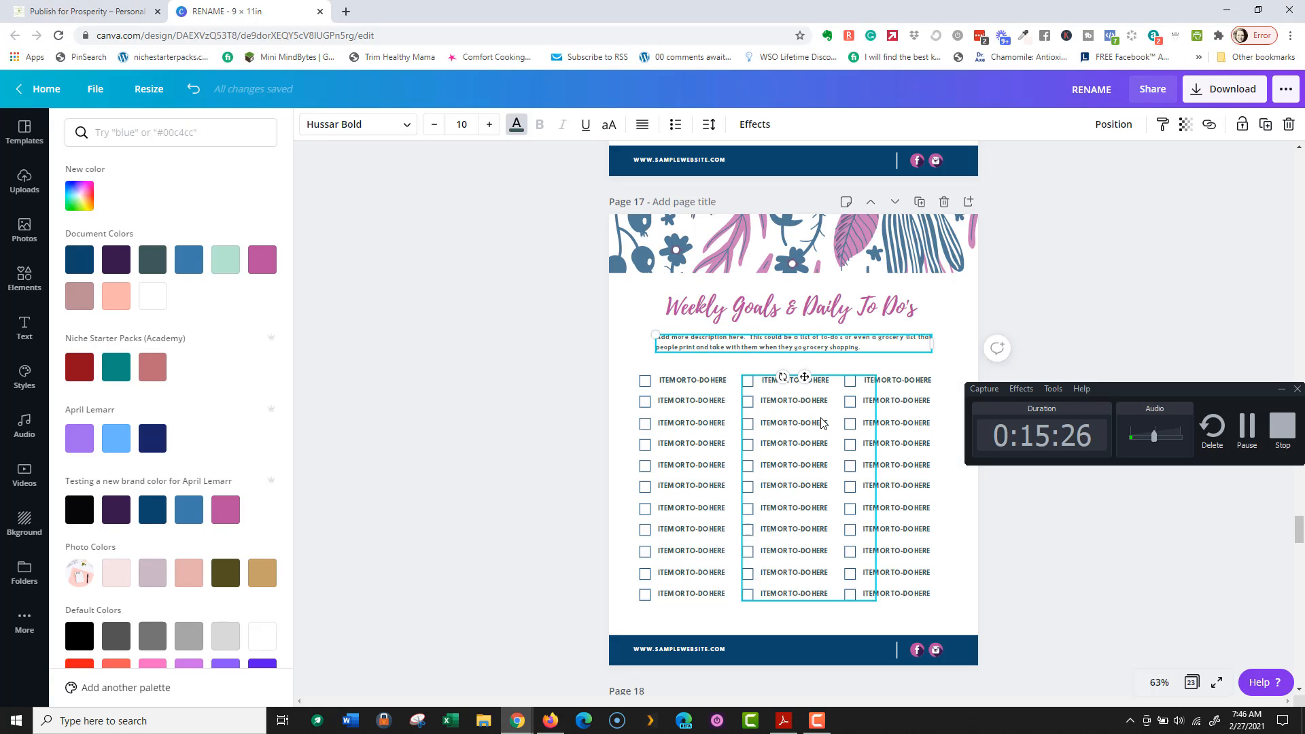
pyautogui.hotkey('alt', 'Tab')
pyautogui.hotkey('alt', 'Tab')
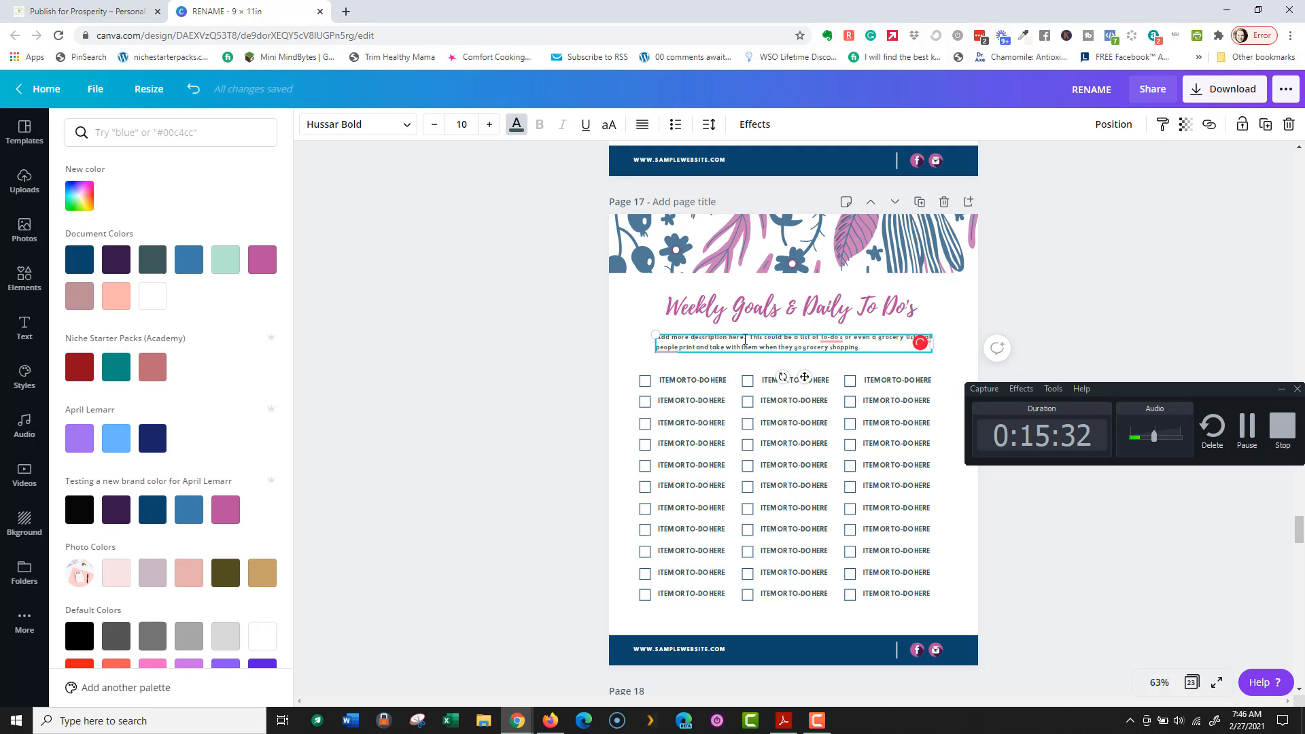
# Step: Delete the "ITEM OR TO-DO HERE" placeholder texts from the first and second checklist columns on page 17, keeping the checkboxes
pyautogui.click(676, 382)
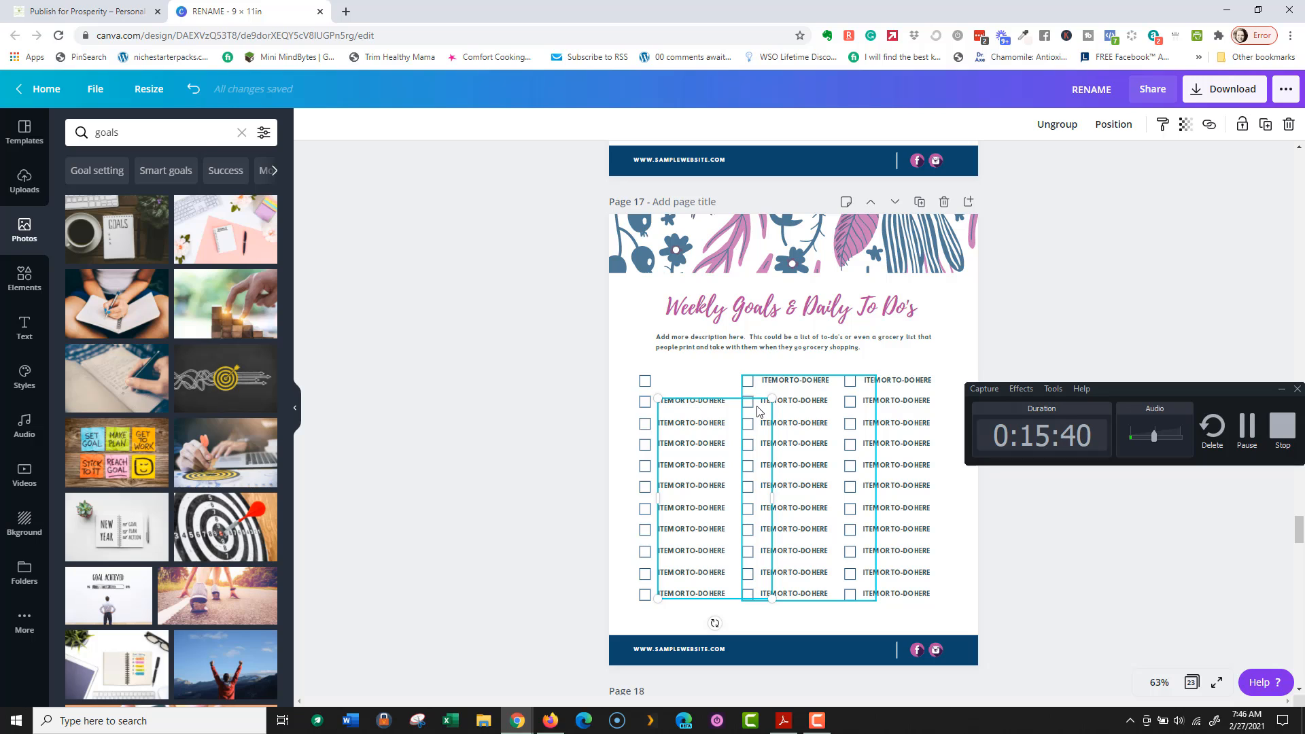
pyautogui.press('Delete')
pyautogui.click(813, 382)
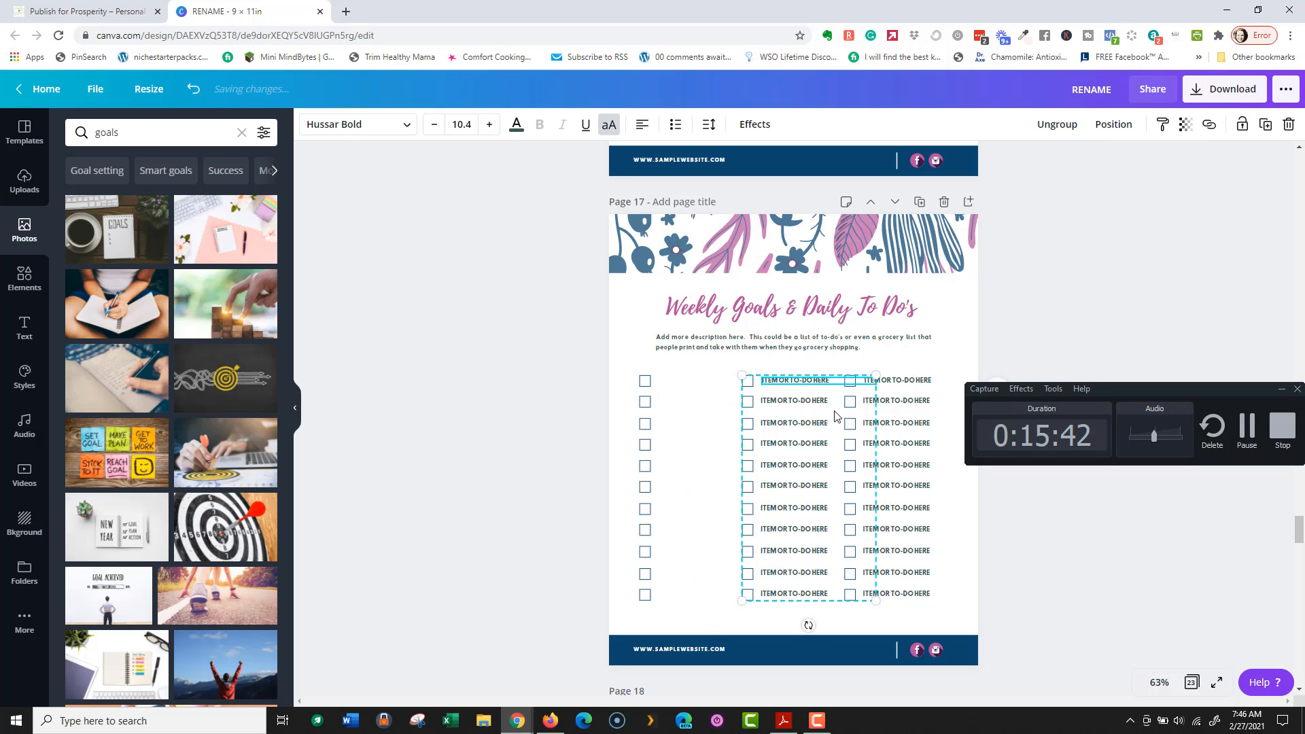
pyautogui.press('Delete')
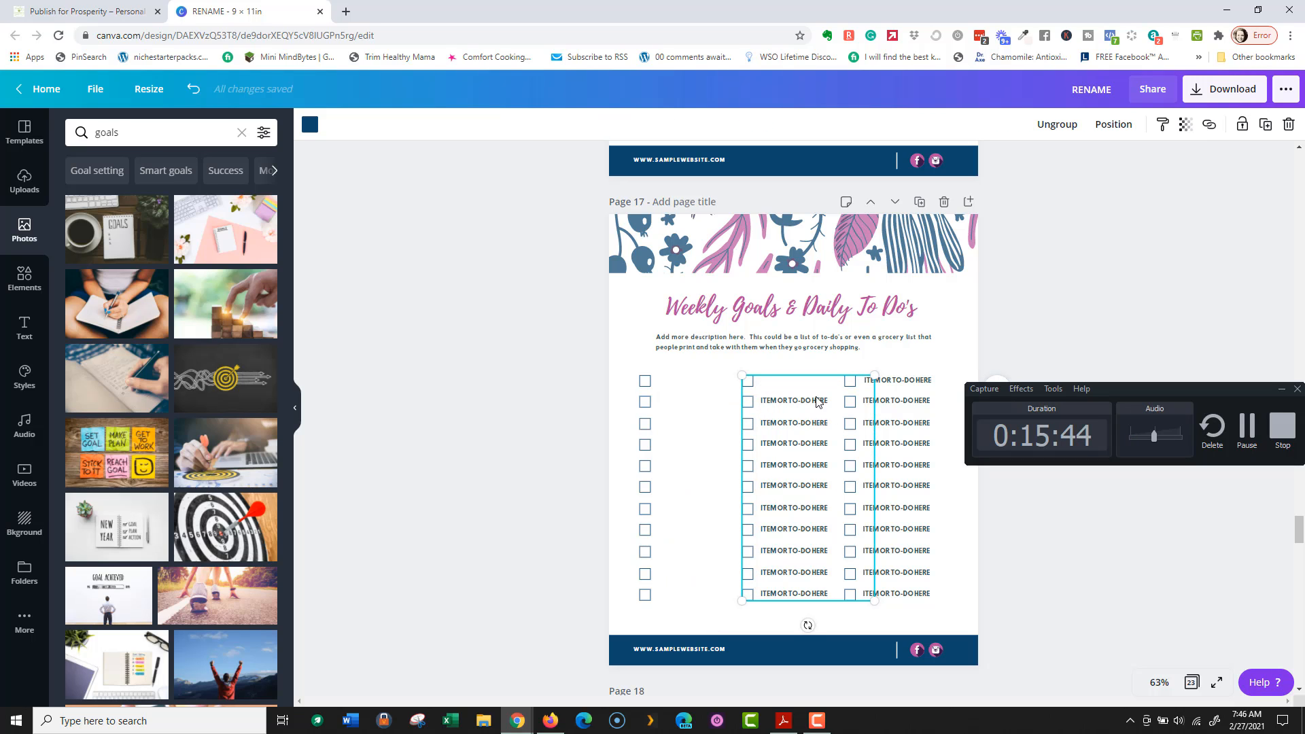
pyautogui.click(795, 401)
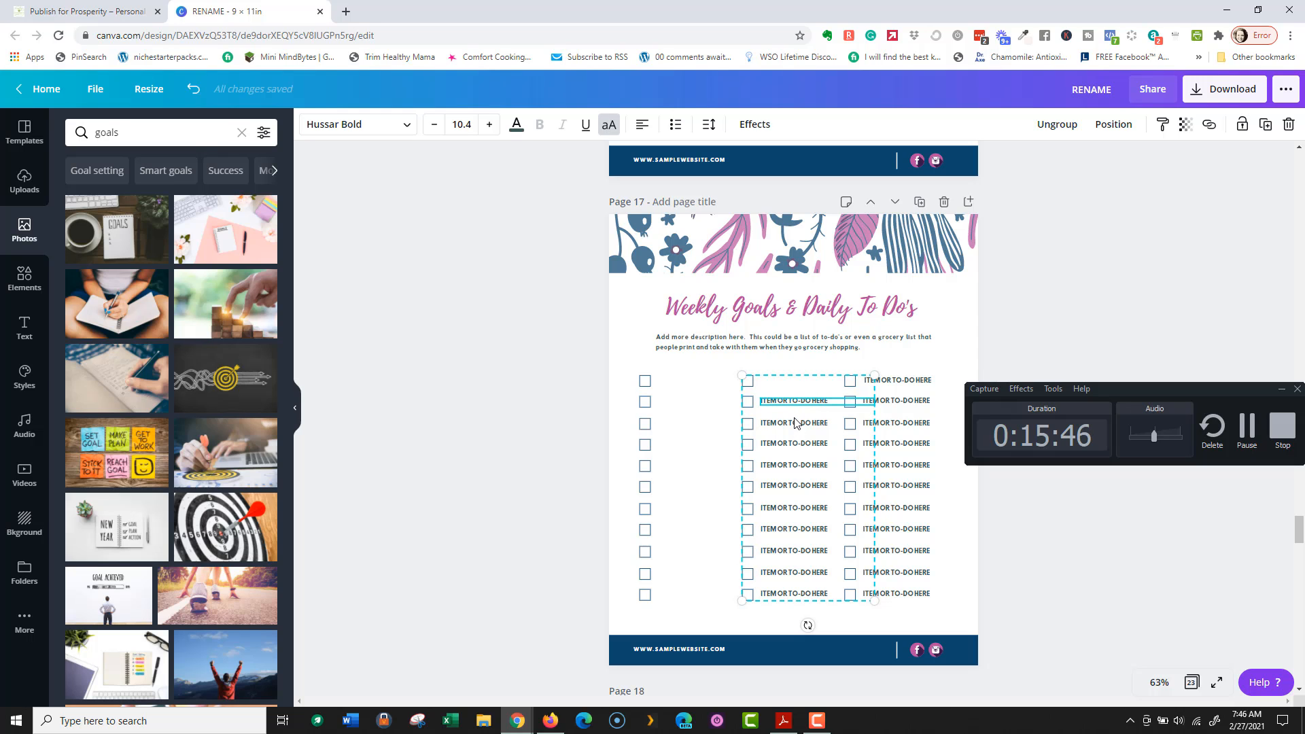
pyautogui.press('Delete')
pyautogui.click(796, 424)
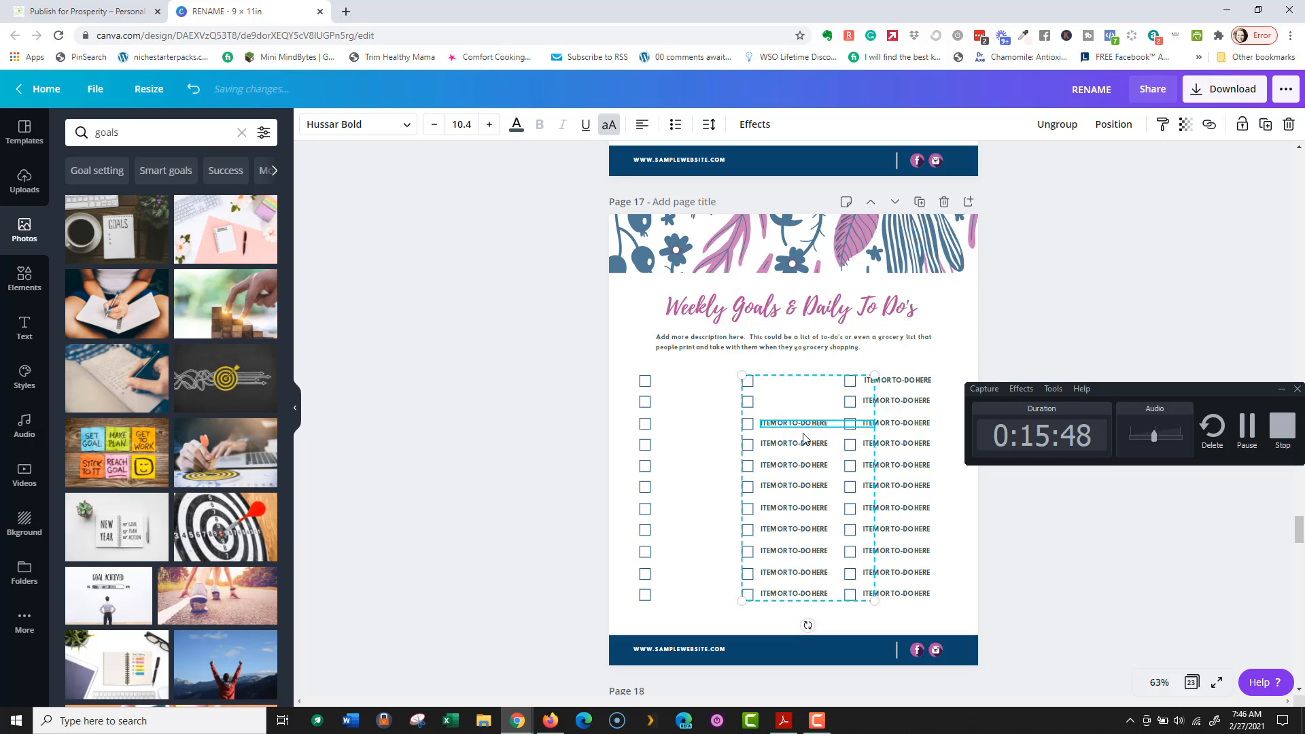
pyautogui.press('Delete')
pyautogui.click(807, 443)
pyautogui.press('Delete')
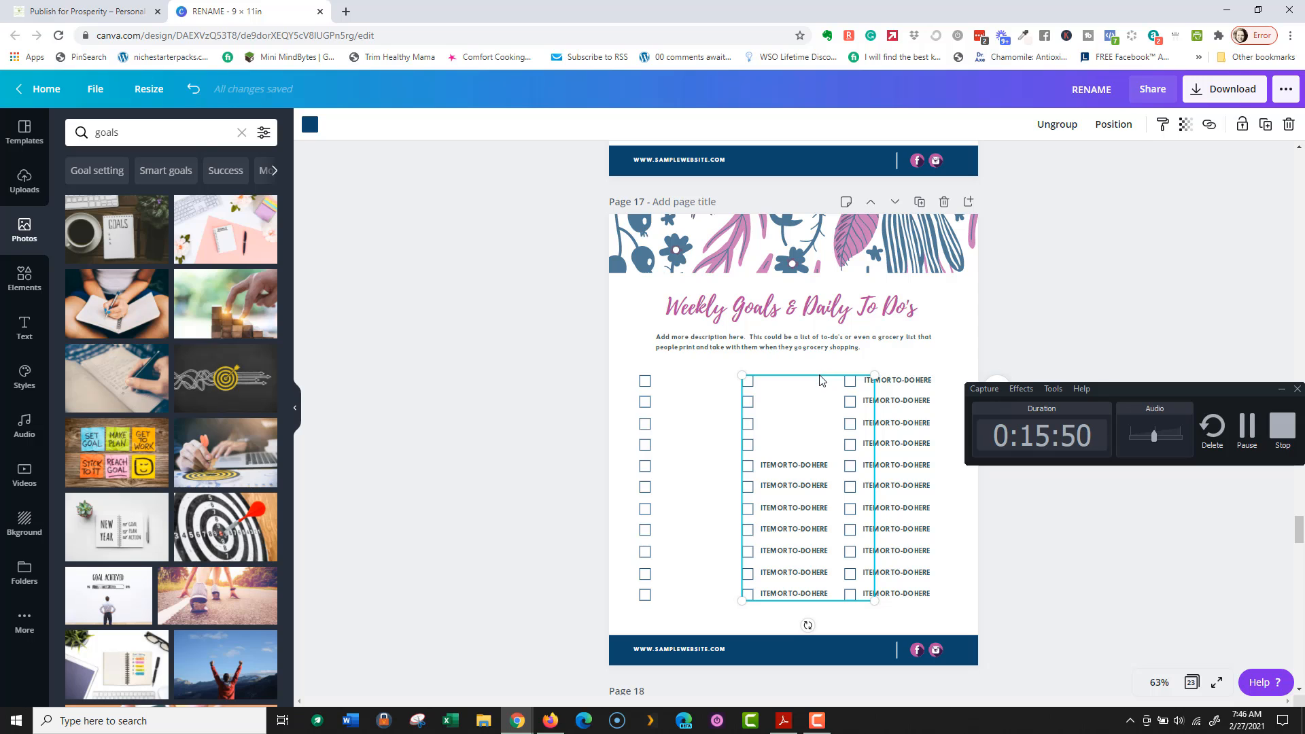
pyautogui.press('Delete')
pyautogui.hotkey('ctrl', 'z')
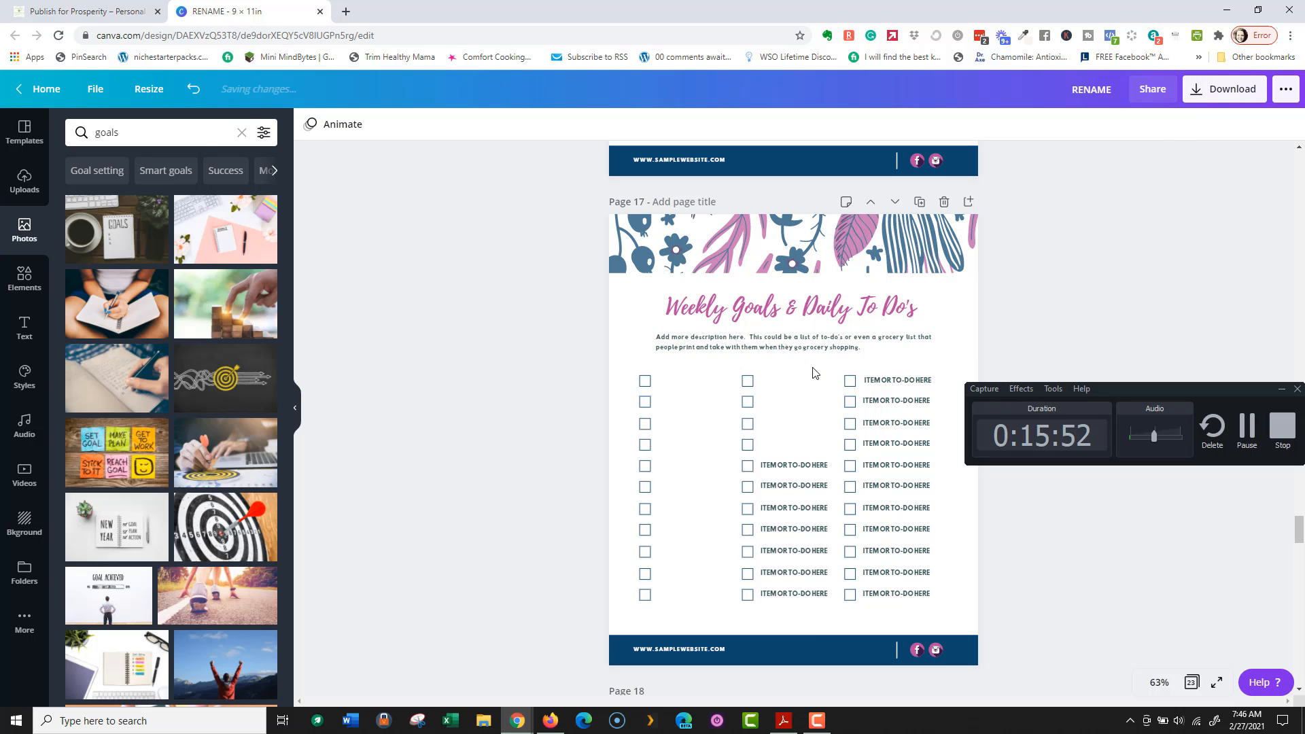
pyautogui.click(807, 466)
pyautogui.press('Delete')
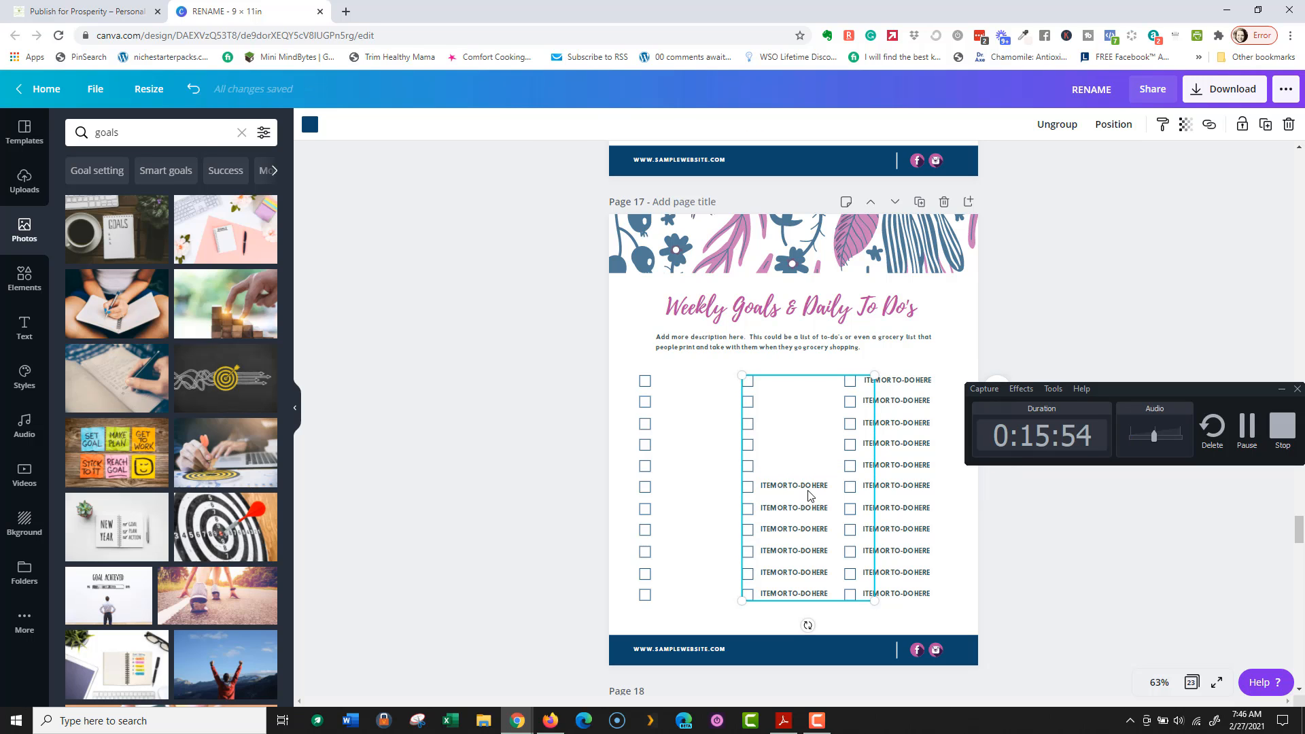
pyautogui.click(808, 486)
pyautogui.press('Delete')
pyautogui.click(799, 508)
pyautogui.press('Delete')
pyautogui.press('Delete')
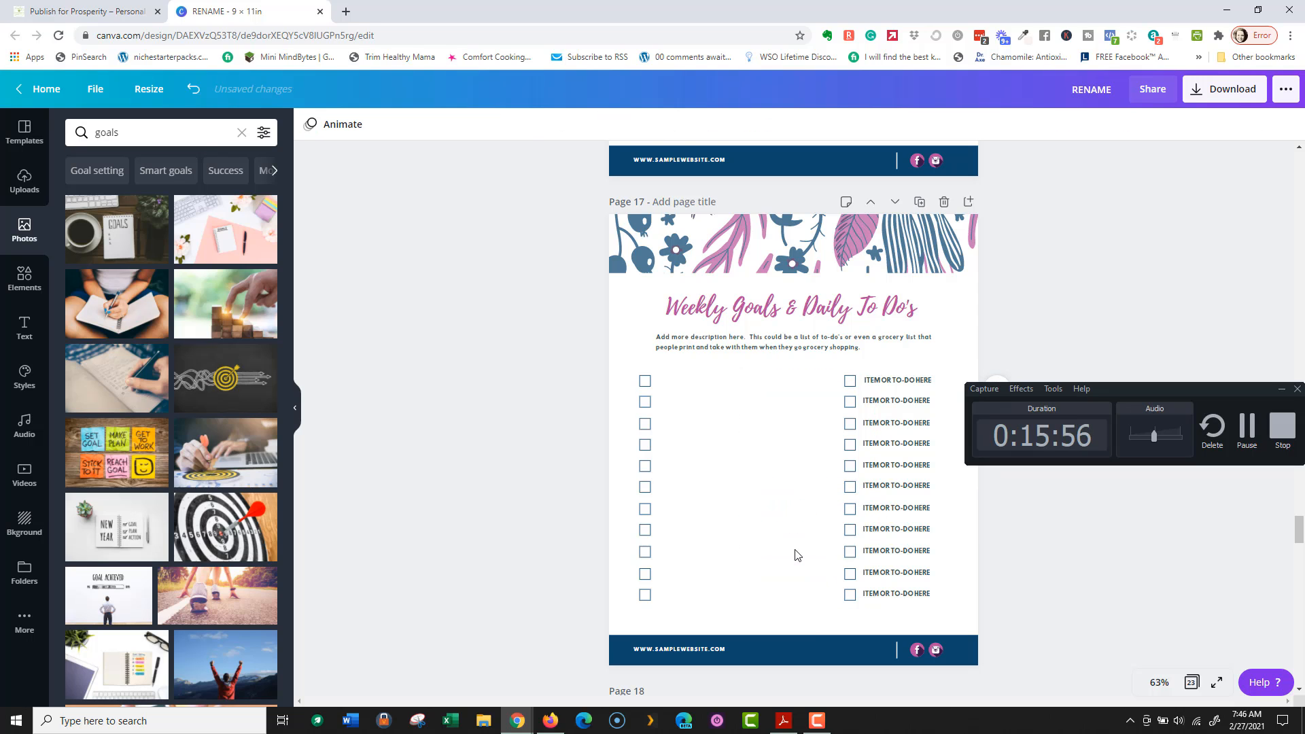
pyautogui.hotkey('ctrl', 'z')
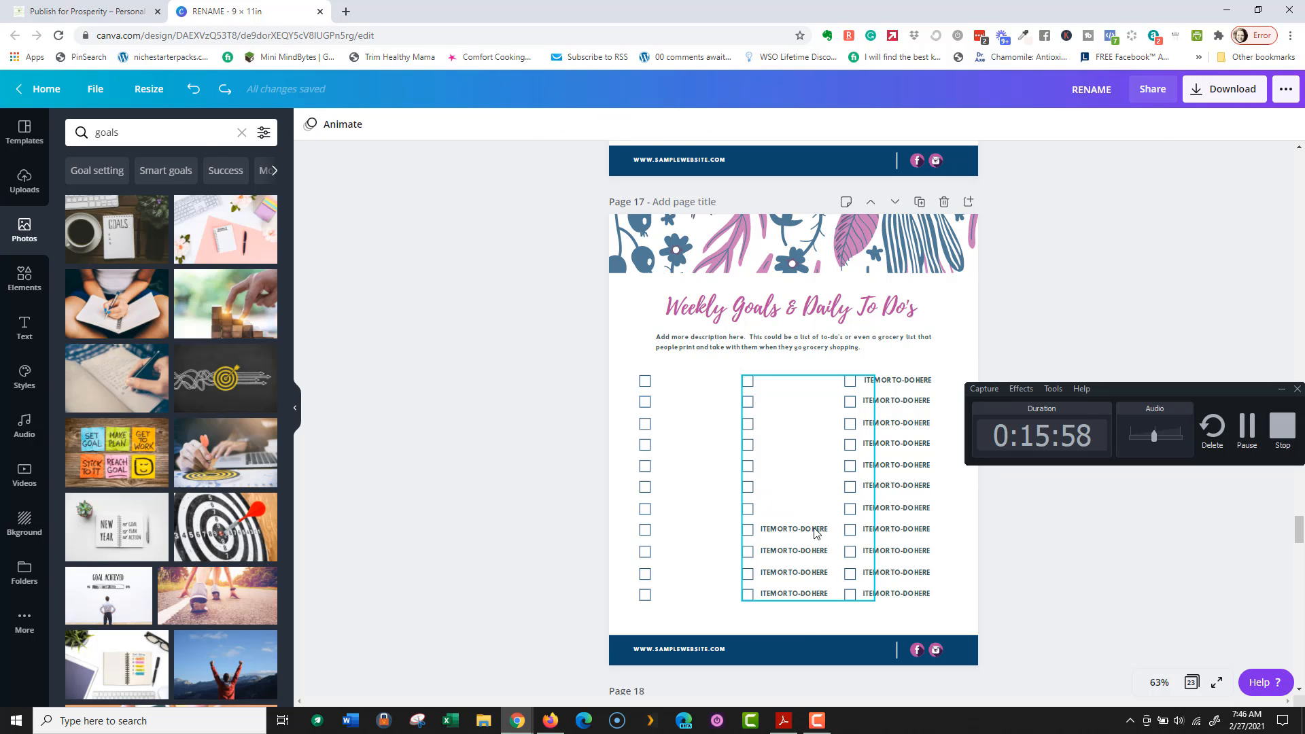
pyautogui.press('Delete')
pyautogui.click(789, 552)
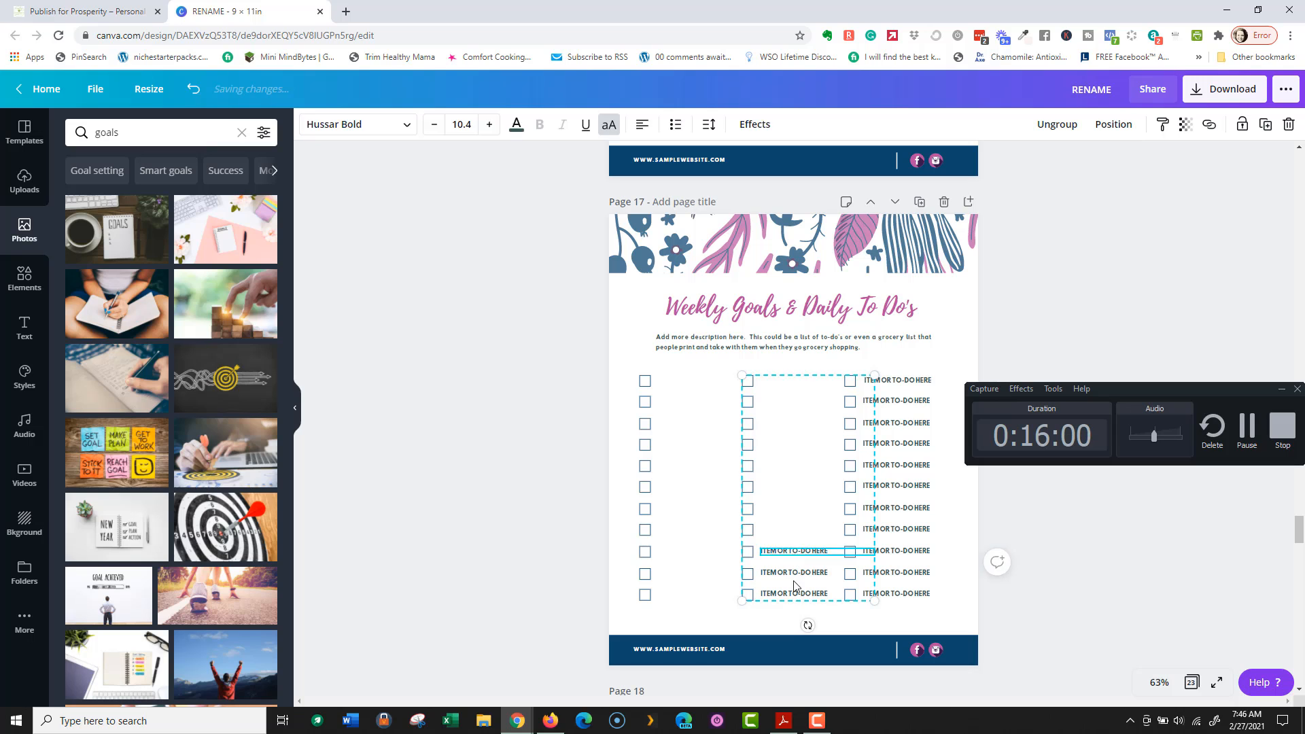
pyautogui.press('Delete')
pyautogui.click(795, 574)
pyautogui.press('Delete')
pyautogui.click(796, 594)
pyautogui.press('Delete')
# Step: Delete all "ITEM OR TO-DO HERE" placeholder texts from the third checklist column on page 17, keeping its checkboxes
pyautogui.click(902, 424)
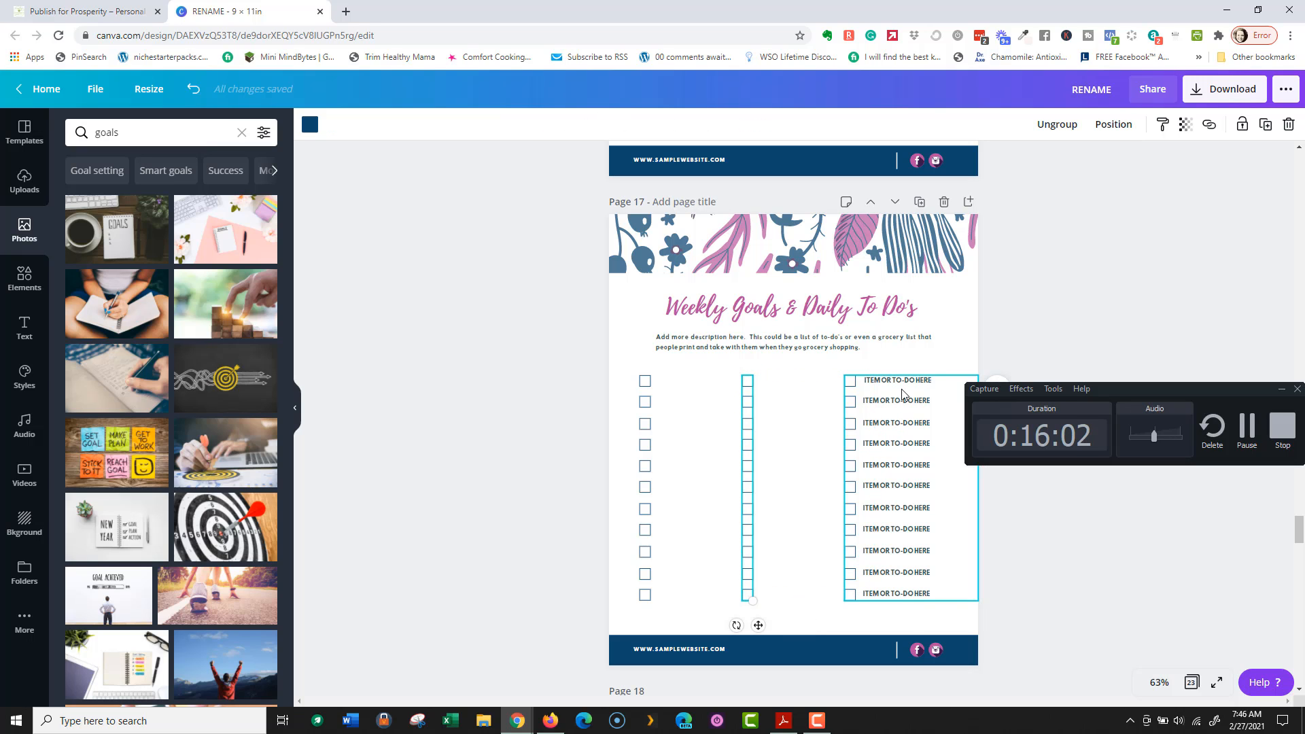
pyautogui.click(904, 380)
pyautogui.press('Delete')
pyautogui.click(897, 401)
pyautogui.press('Delete')
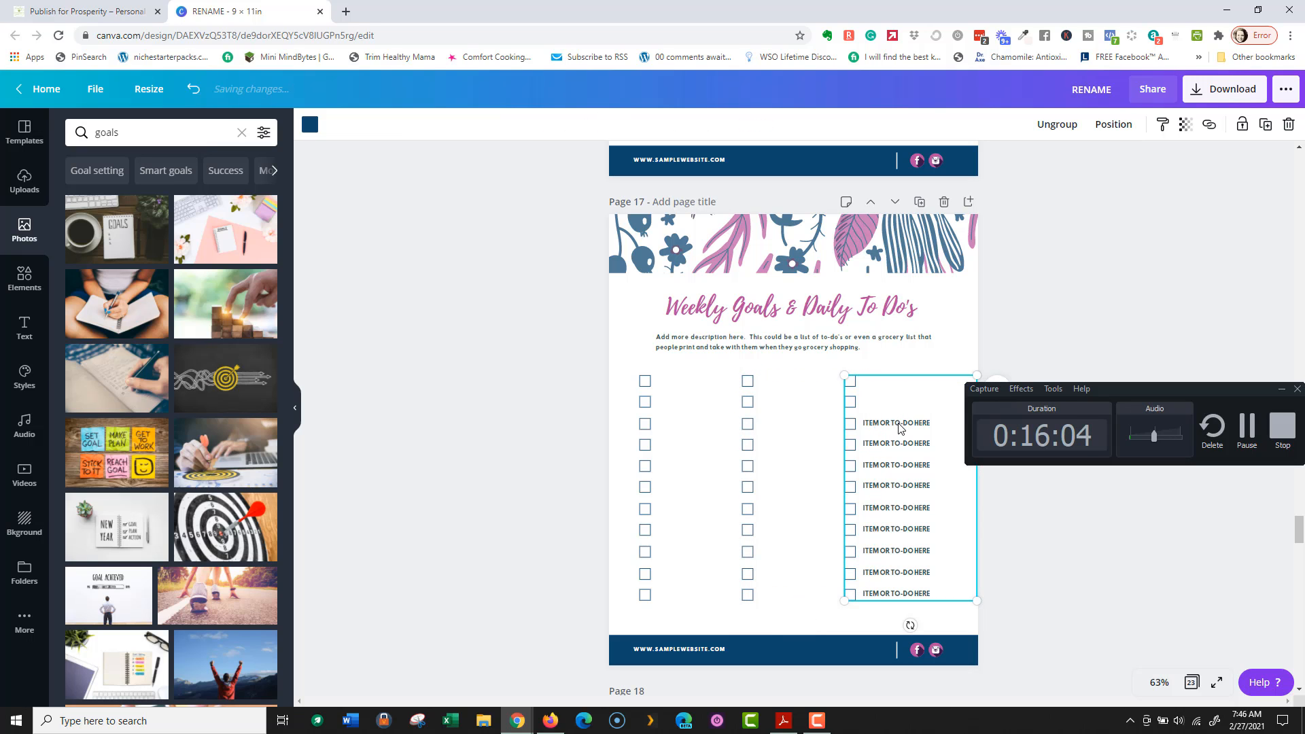
pyautogui.click(897, 423)
pyautogui.press('Delete')
pyautogui.click(897, 443)
pyautogui.press('Delete')
pyautogui.click(898, 466)
pyautogui.press('Delete')
pyautogui.click(884, 487)
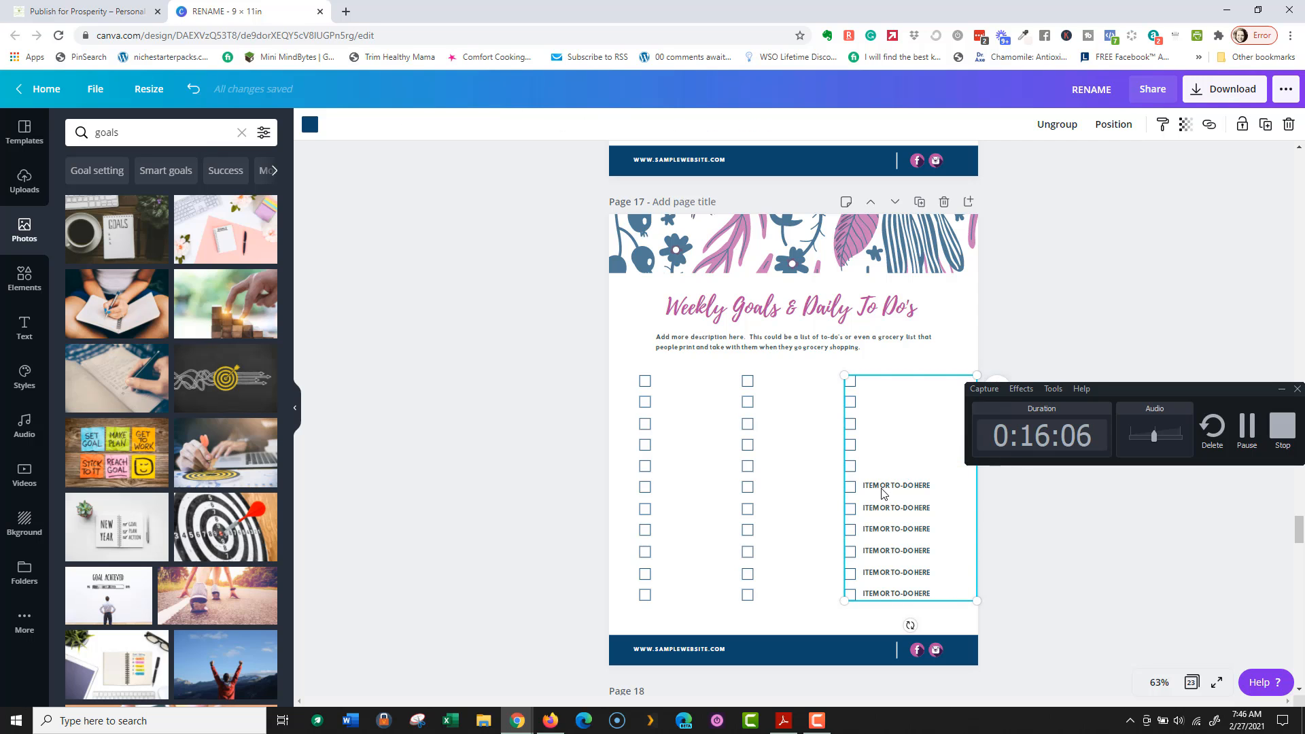
pyautogui.press('Delete')
pyautogui.click(900, 510)
pyautogui.press('Delete')
pyautogui.click(900, 532)
pyautogui.press('Delete')
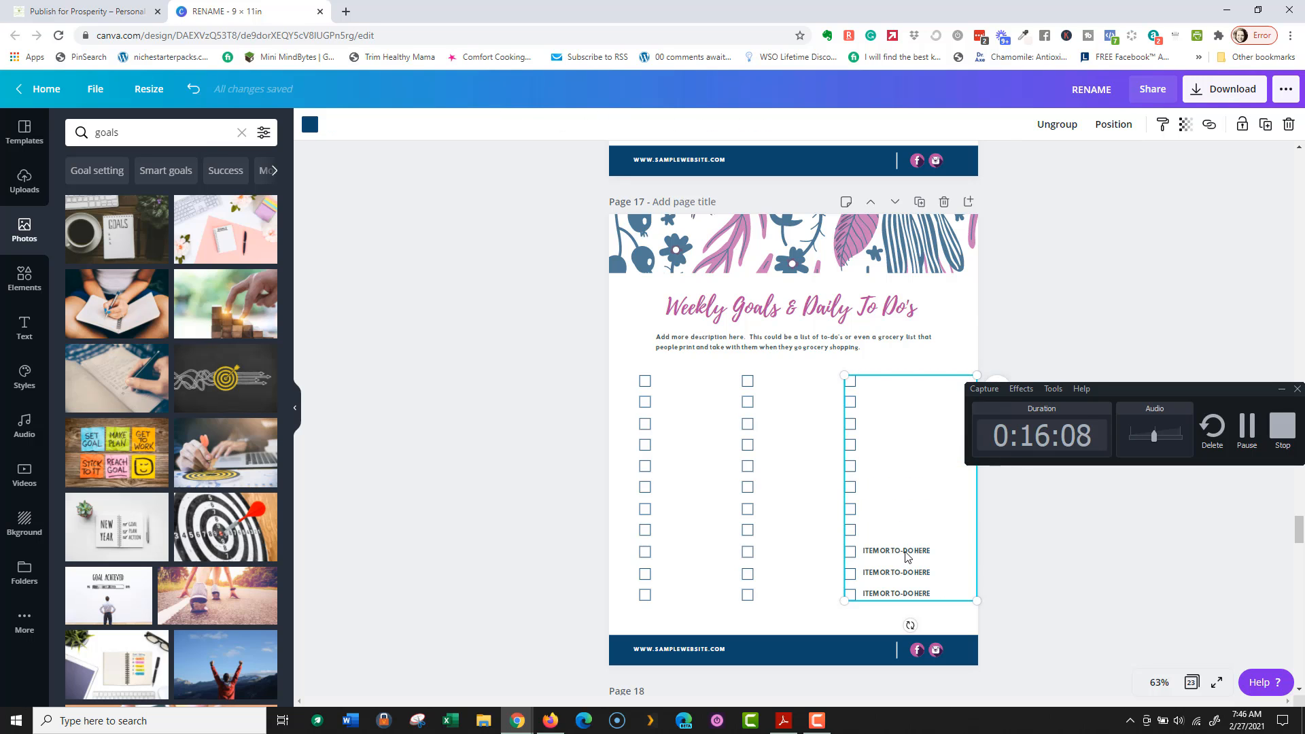
pyautogui.click(906, 553)
pyautogui.press('Delete')
pyautogui.click(907, 575)
pyautogui.press('Delete')
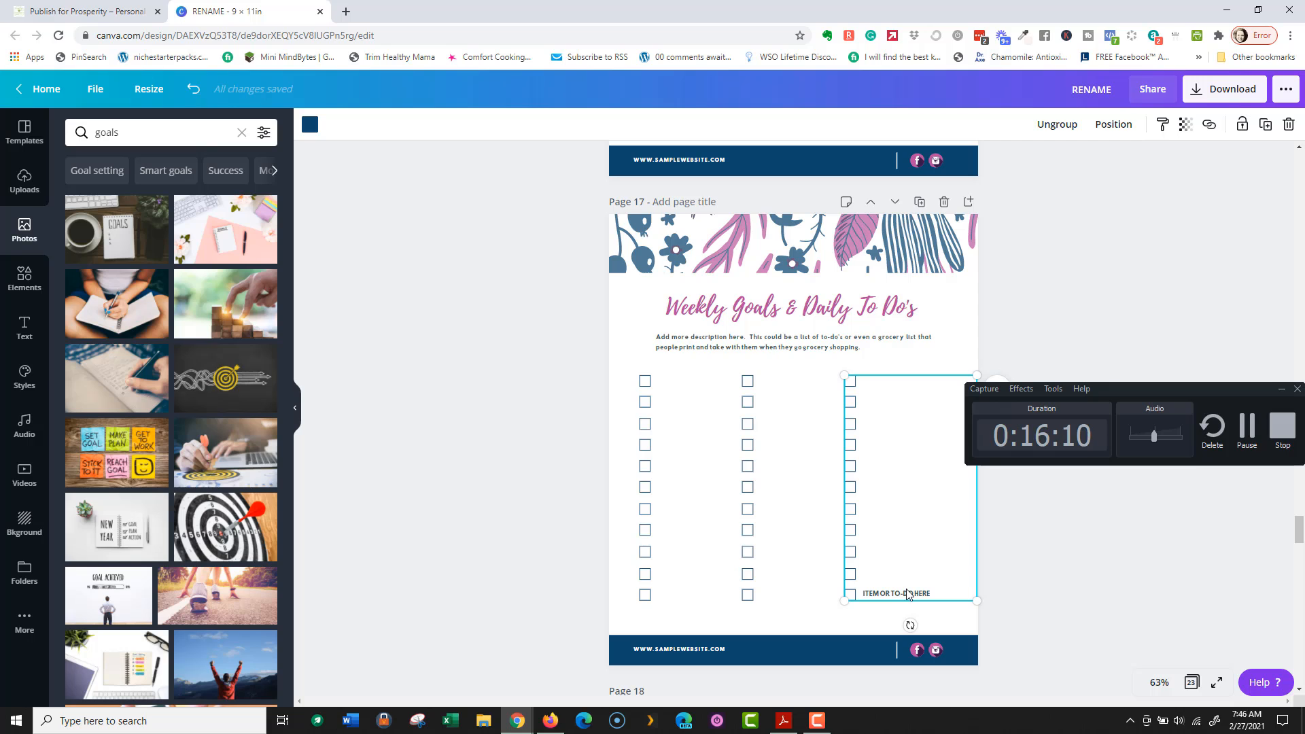
pyautogui.click(909, 594)
pyautogui.press('Delete')
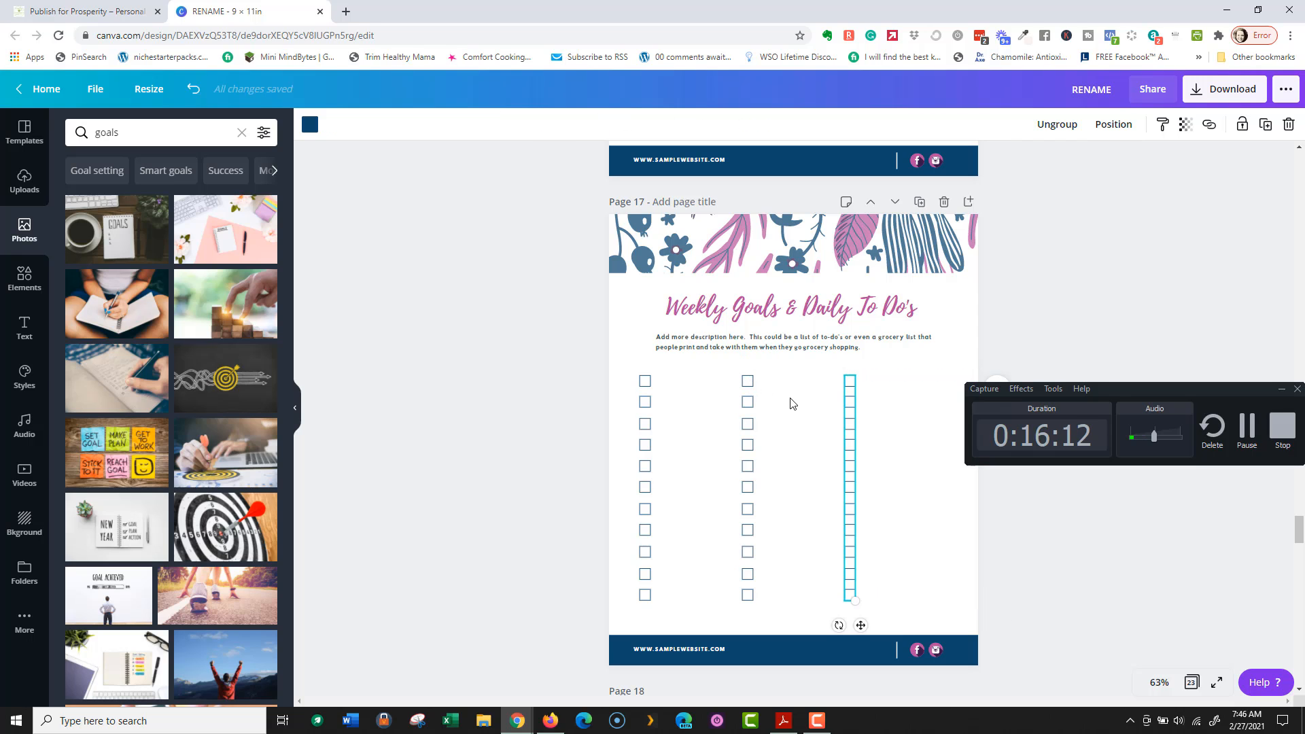
# Step: Add a dotted line beside the first checkbox on page 17 and shorten it to fit between the first two checkbox columns
pyautogui.click(614, 329)
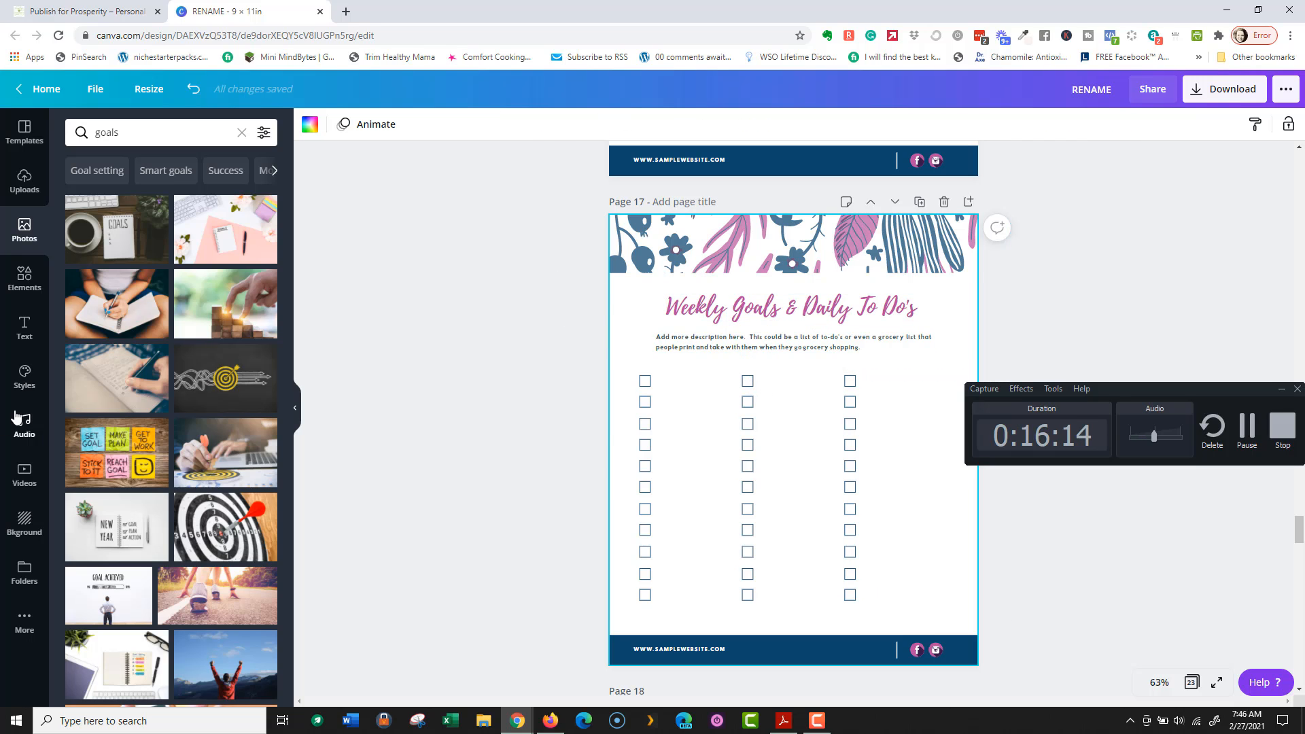
pyautogui.click(21, 326)
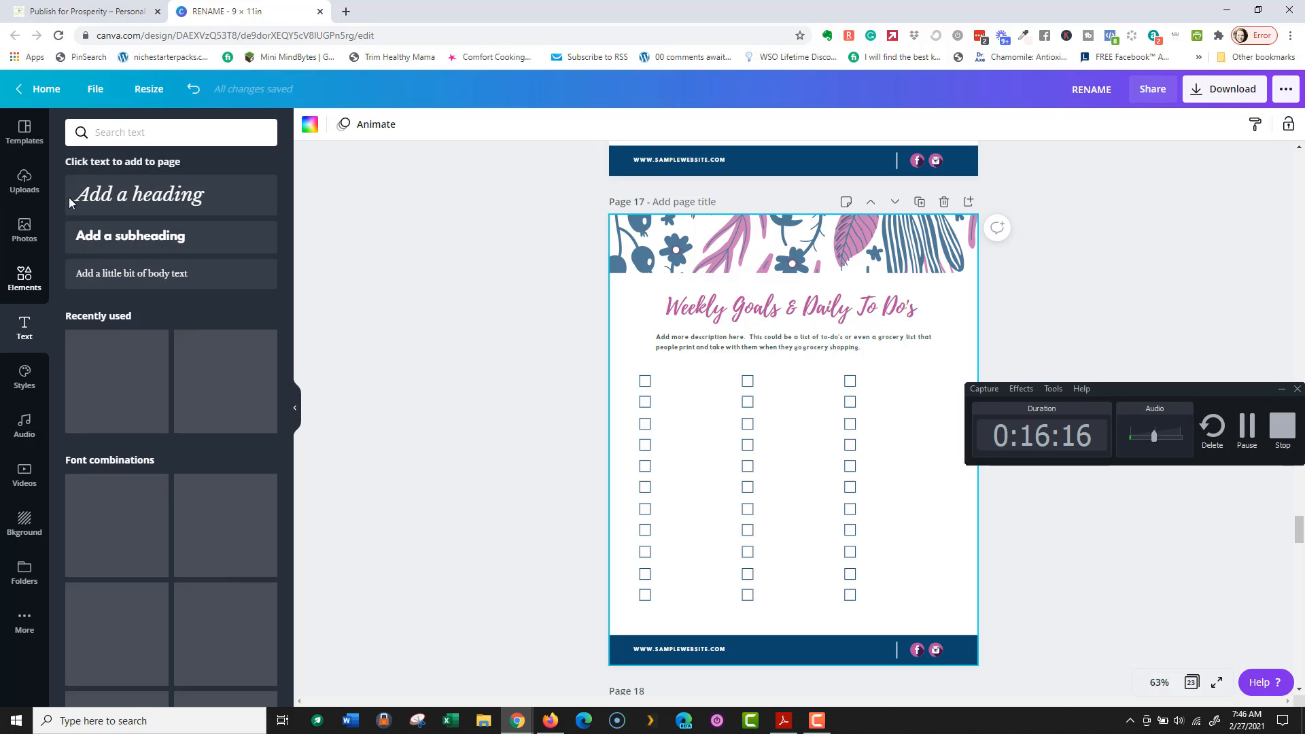
pyautogui.click(25, 278)
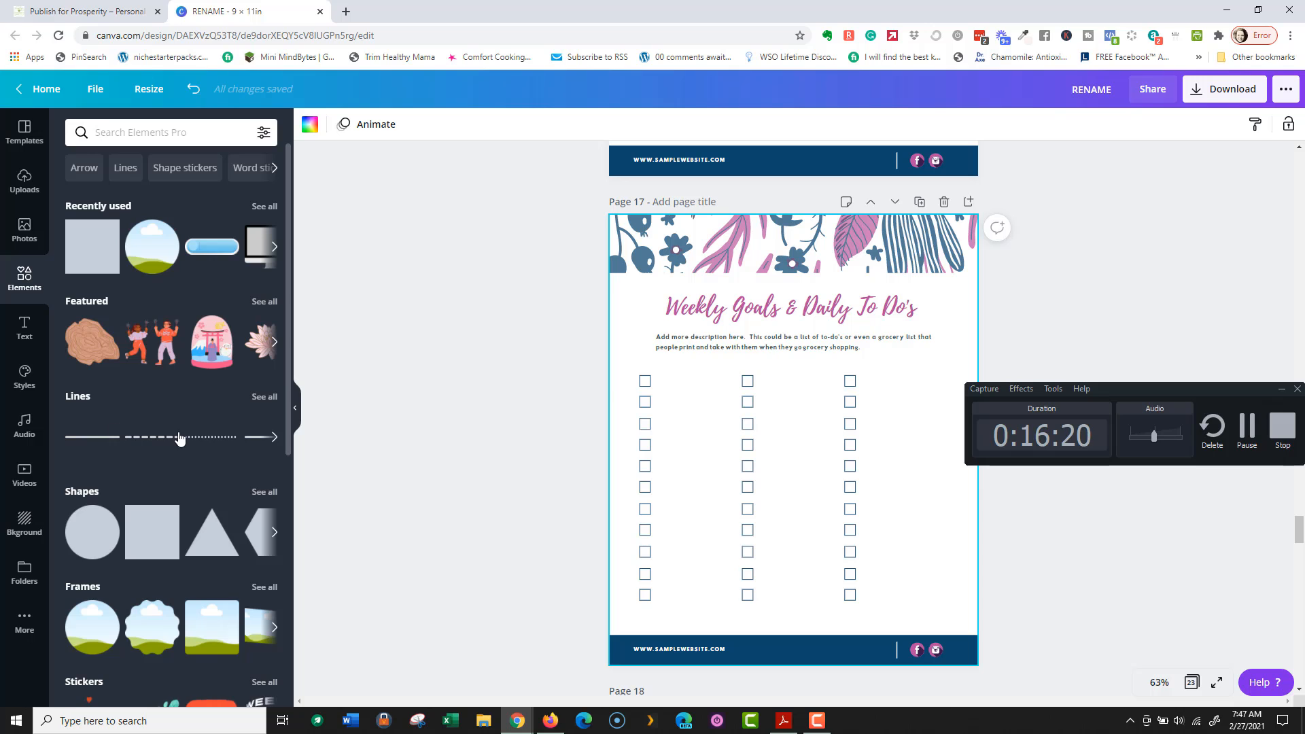
pyautogui.click(194, 442)
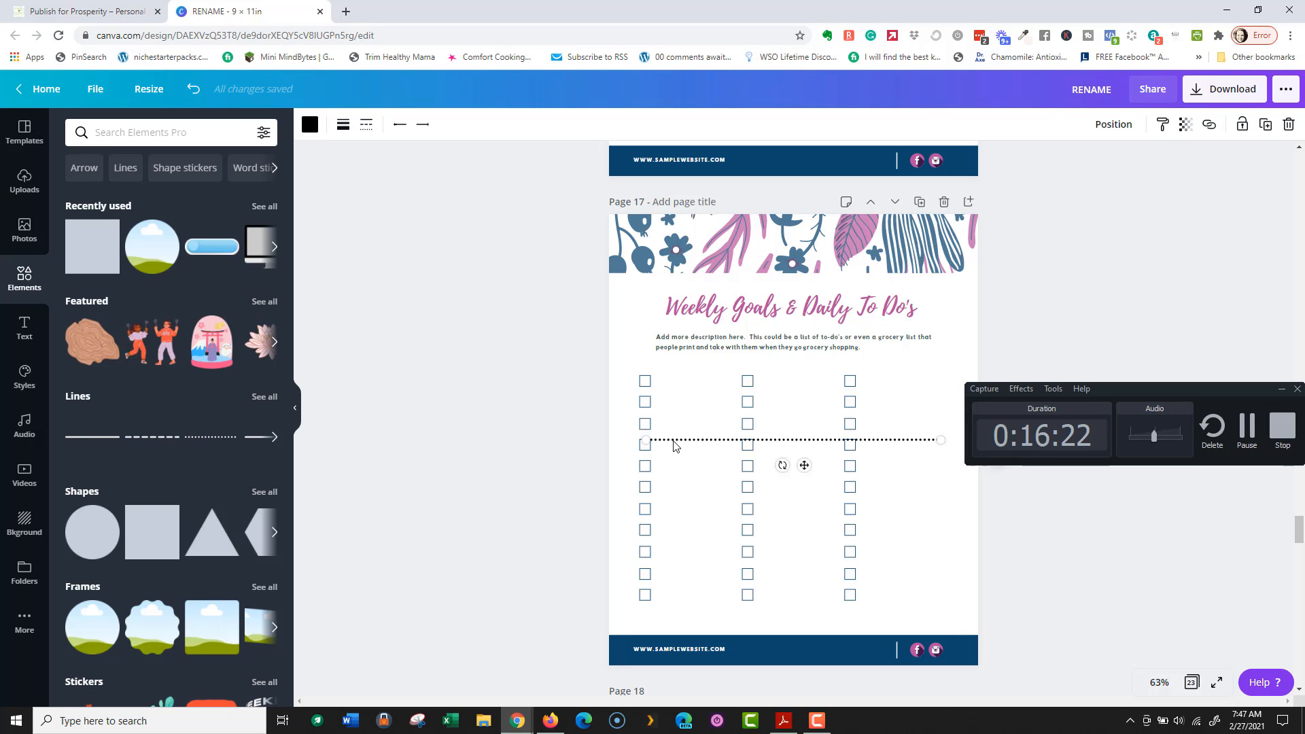
pyautogui.moveTo(672, 441); pyautogui.dragTo(680, 386)
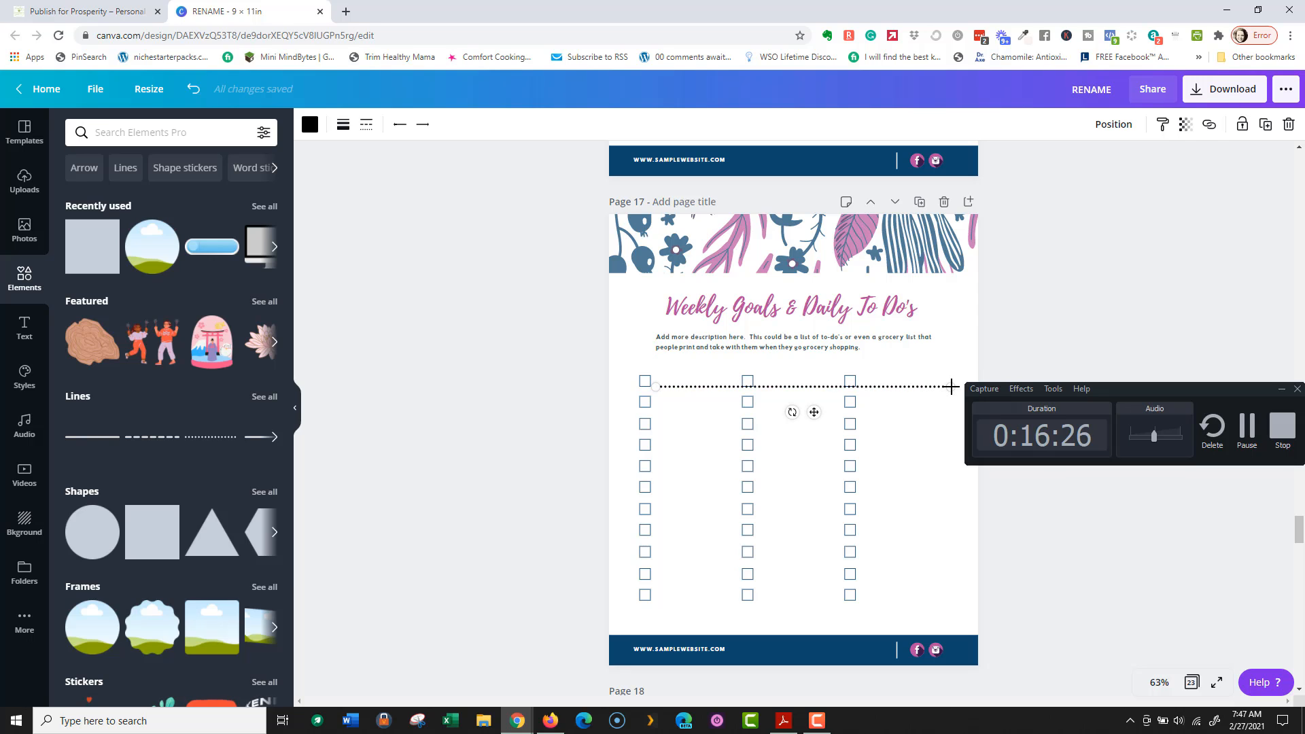
pyautogui.moveTo(950, 385); pyautogui.dragTo(734, 385)
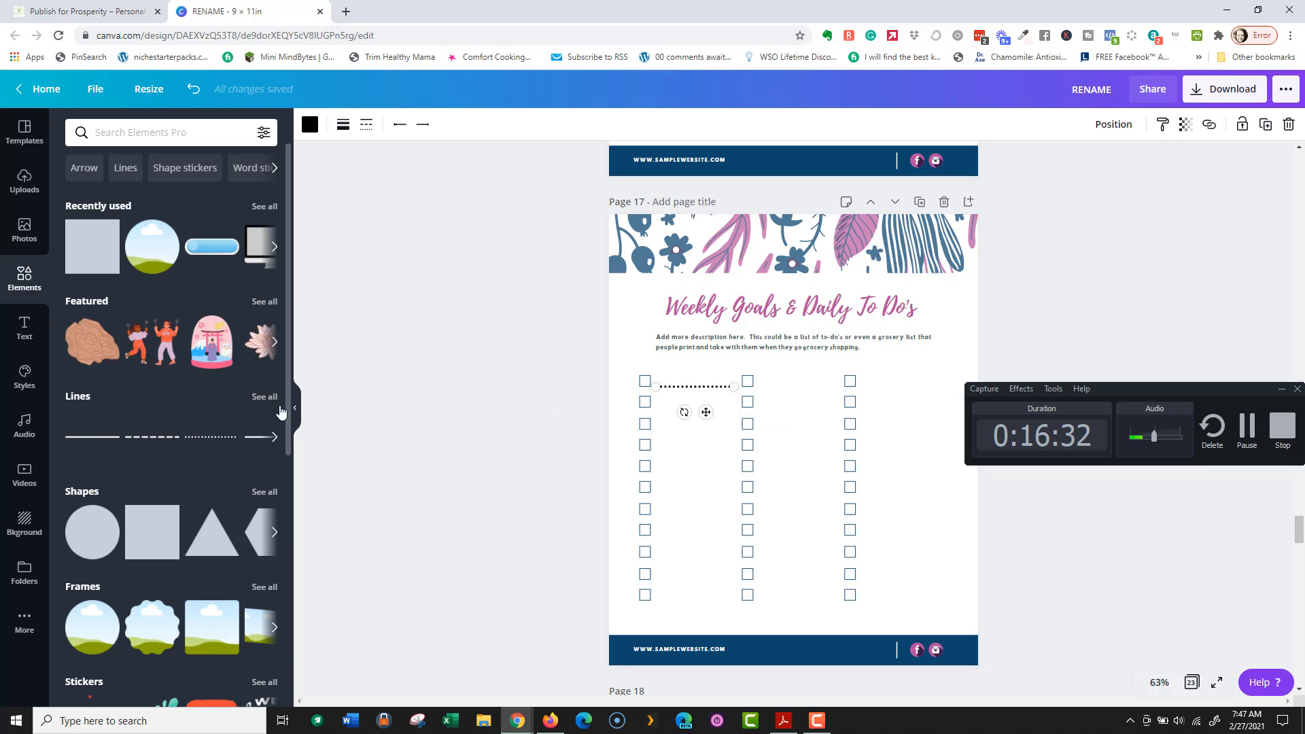
# Step: Add a trial solid line across page 17 and set its line weight to 2
pyautogui.click(97, 441)
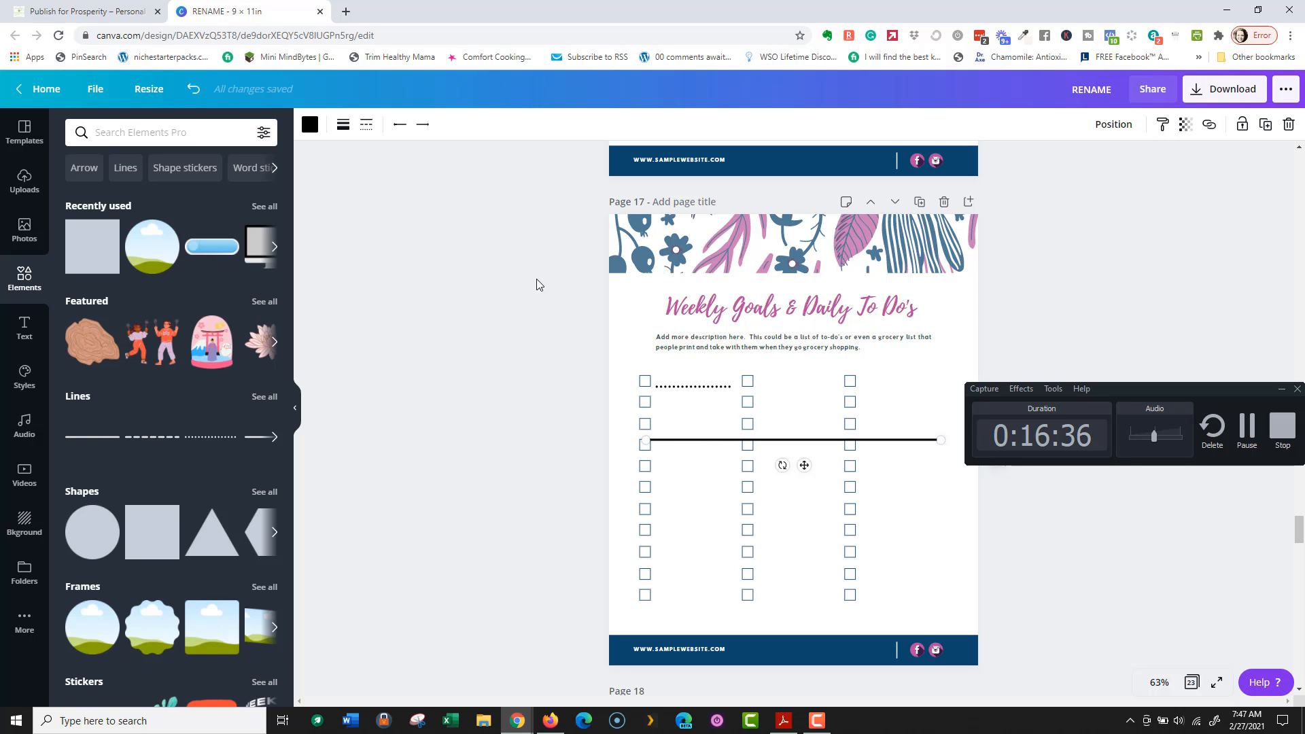
pyautogui.click(366, 124)
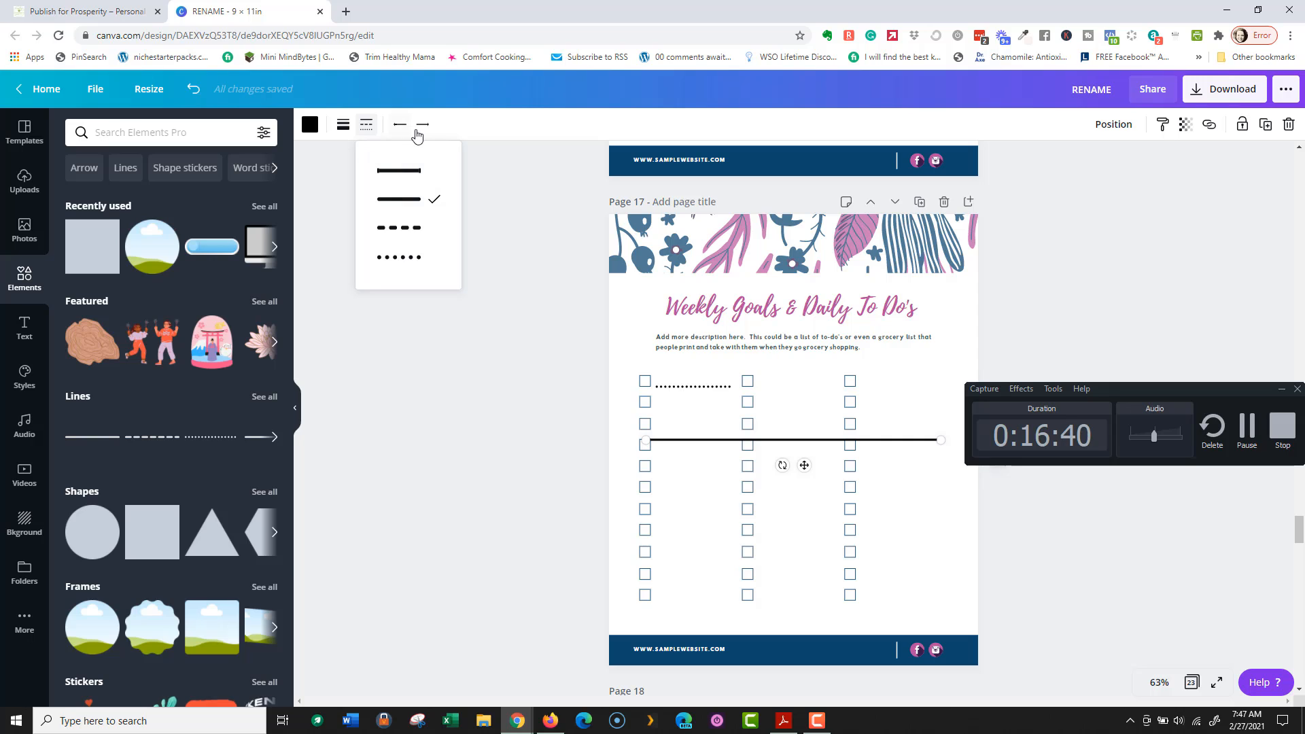
pyautogui.click(343, 124)
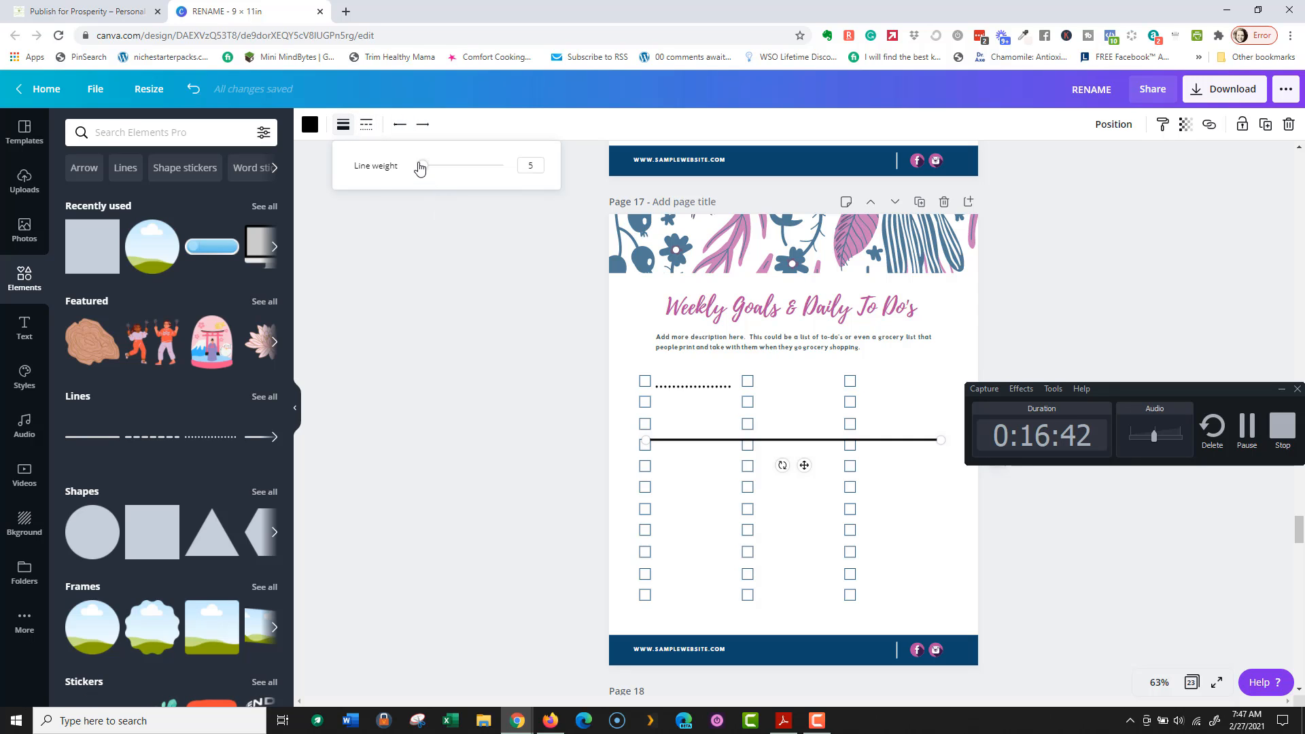
pyautogui.click(526, 164)
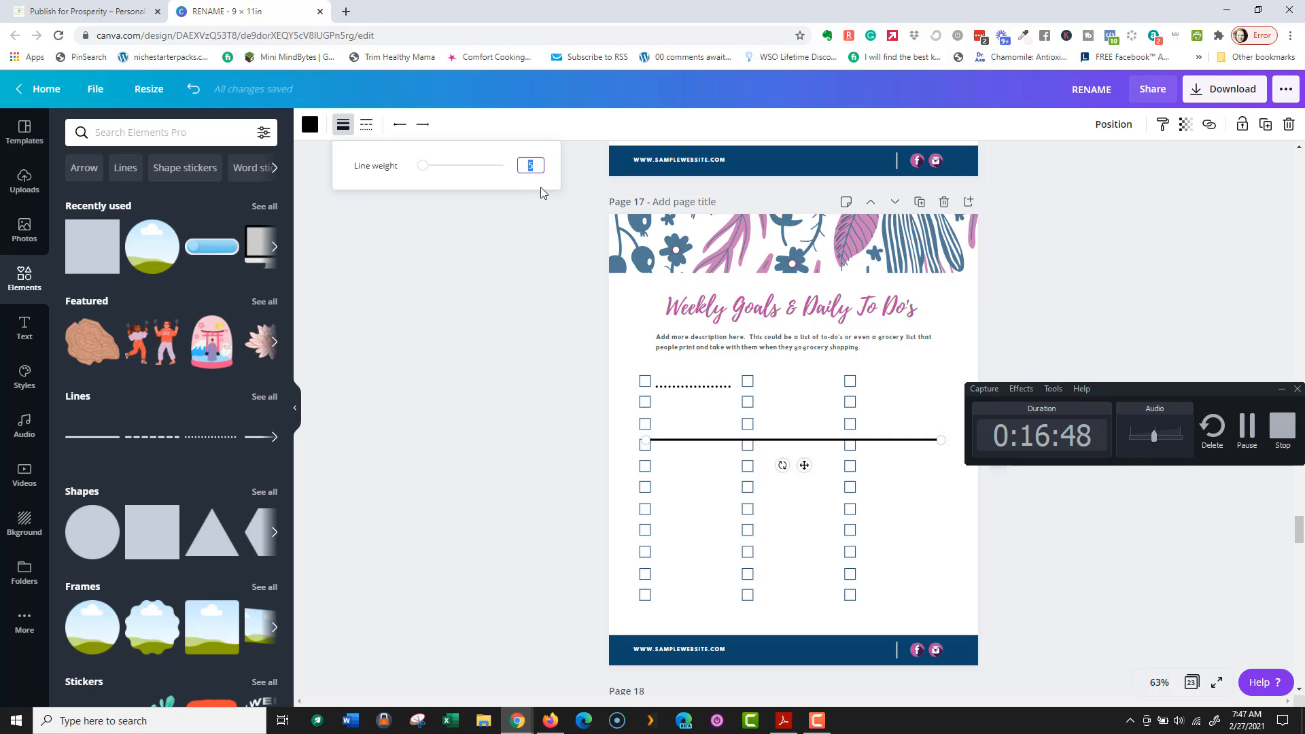
pyautogui.write('2')
pyautogui.press('Return')
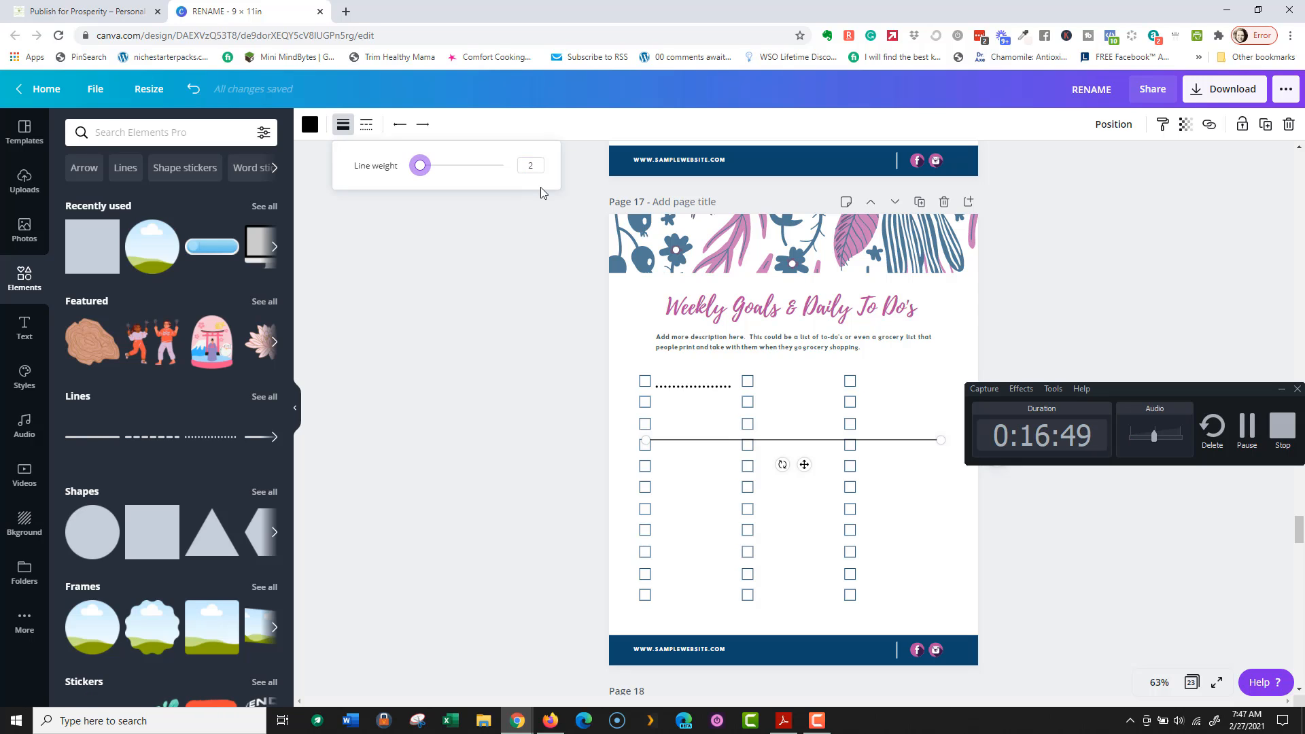
pyautogui.click(545, 506)
# Step: Set the line weight of the short dotted line beside the first checkbox to 2
pyautogui.click(708, 386)
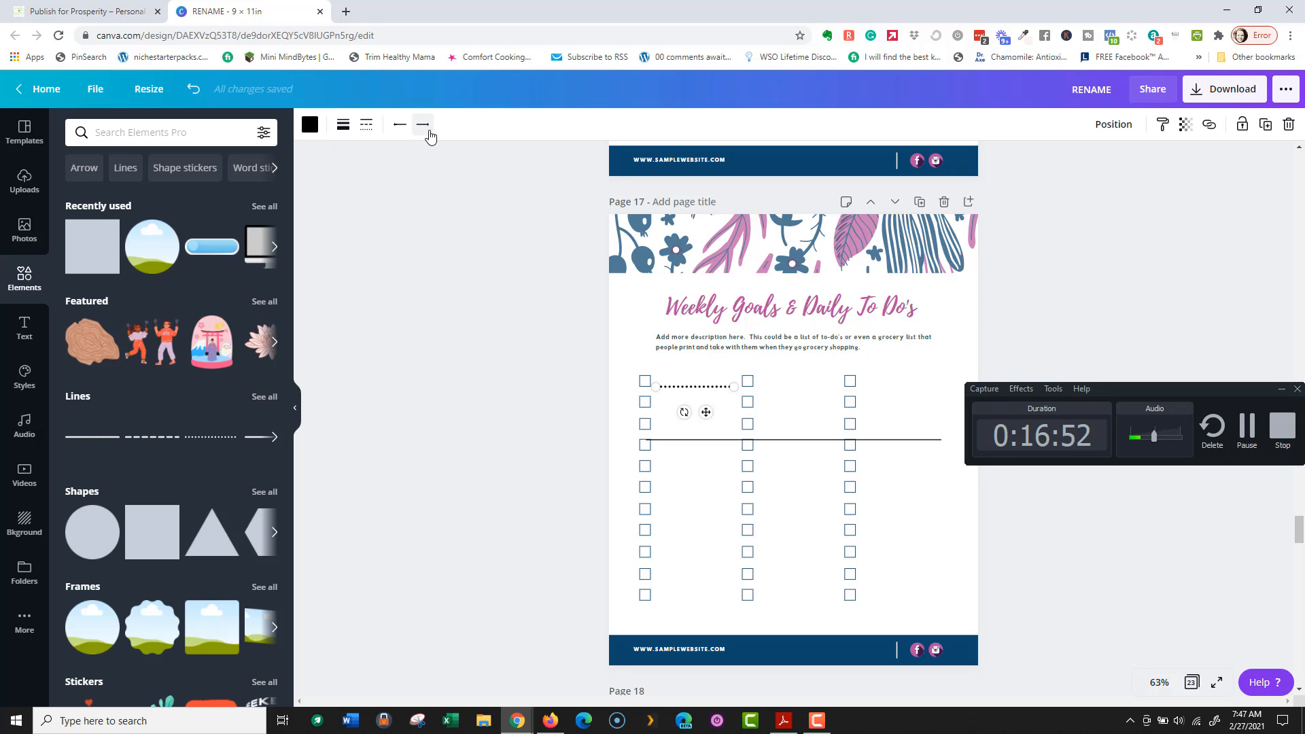
pyautogui.click(343, 124)
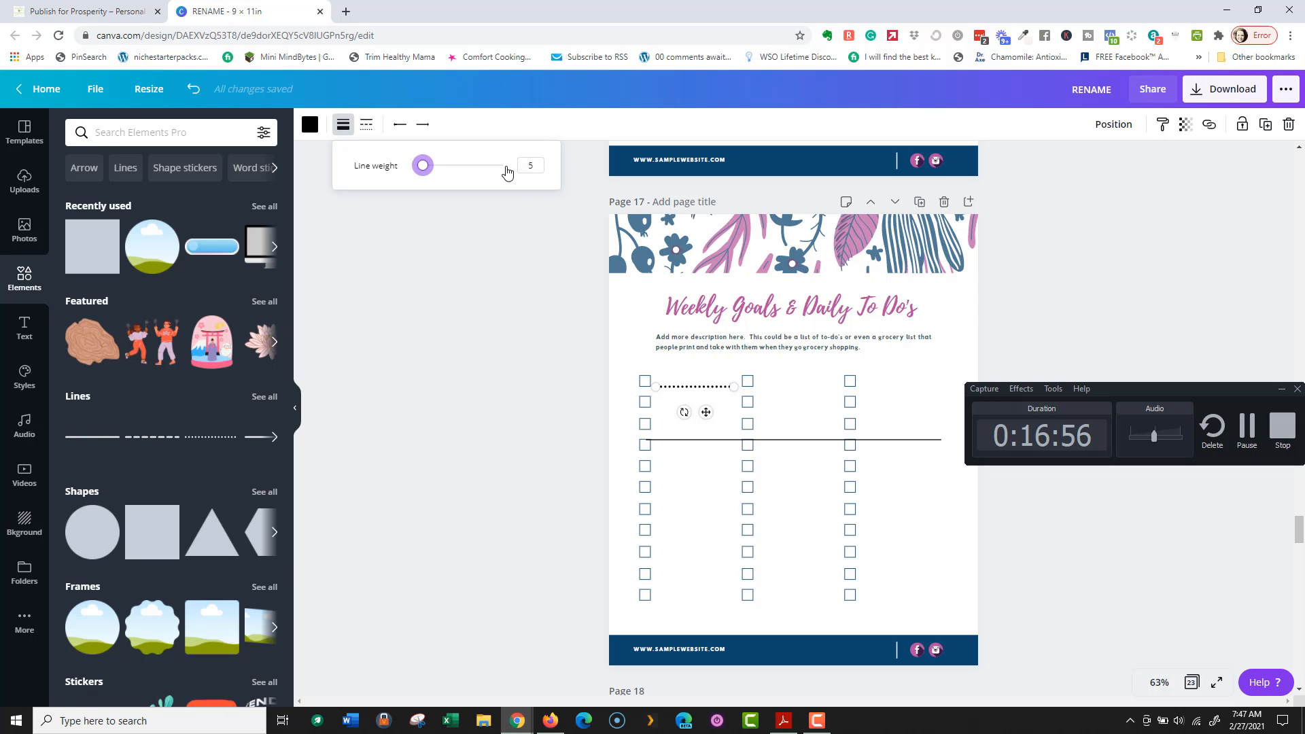
pyautogui.press('Tab')
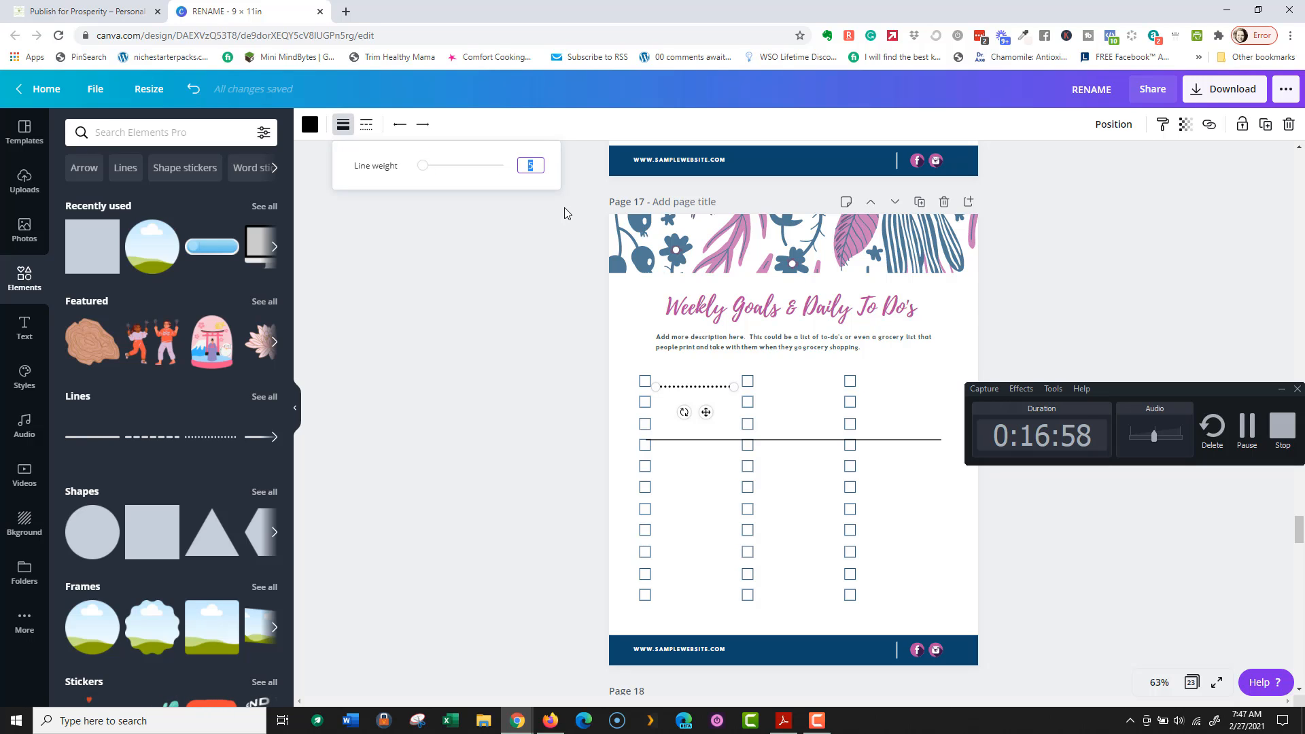
pyautogui.hotkey('shift', 'Tab')
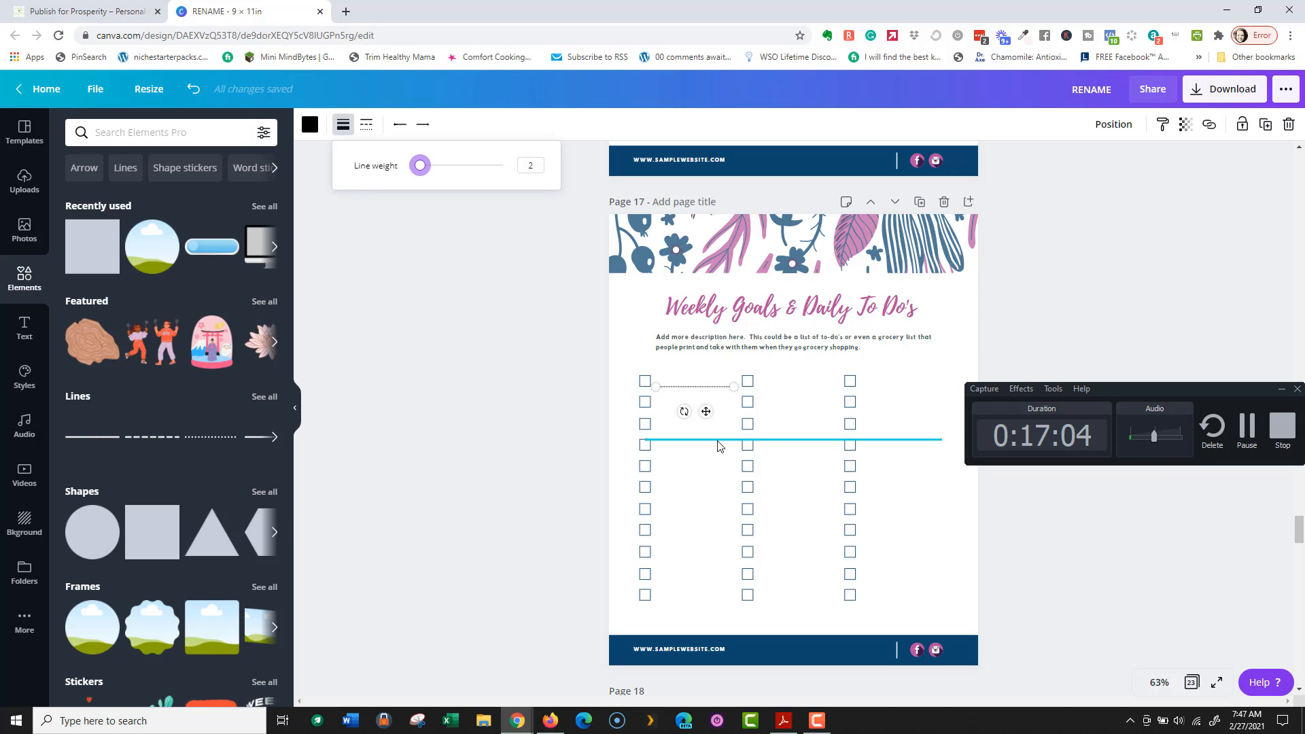
pyautogui.click(707, 392)
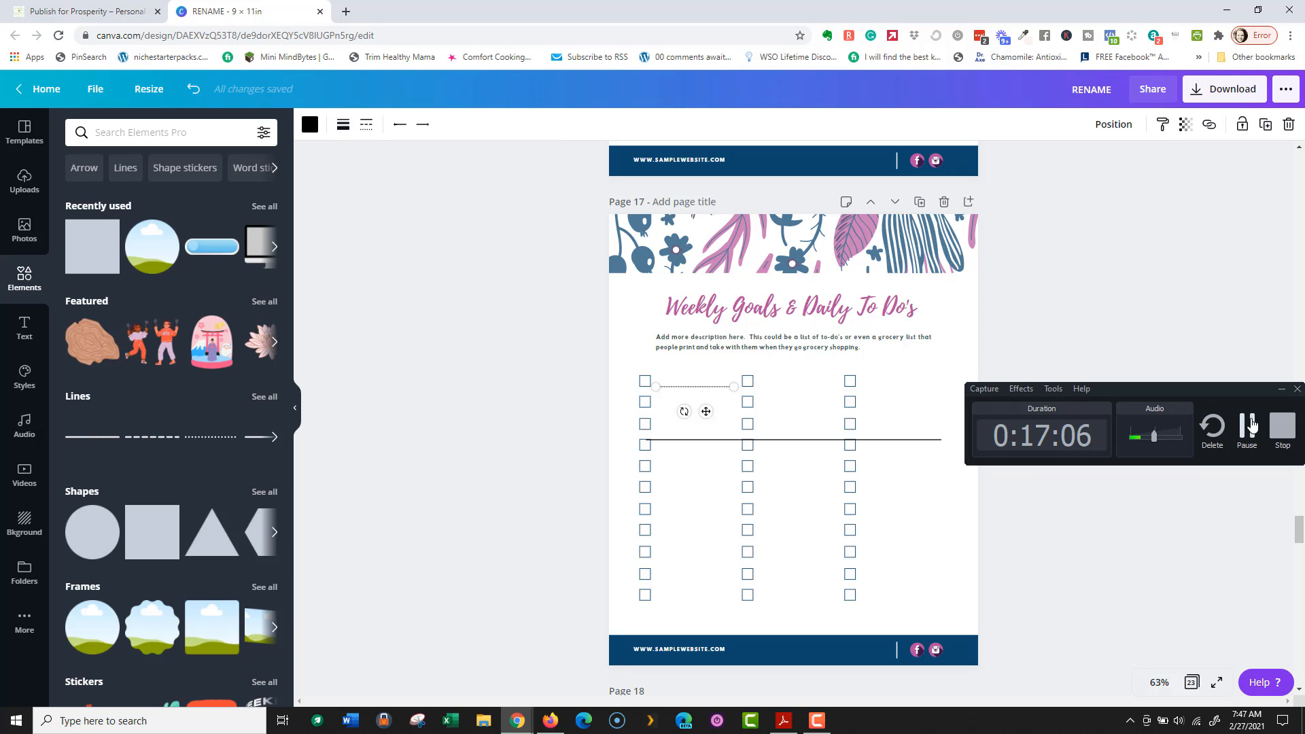
# Step: Delete the long solid line that crosses the three checkbox columns
pyautogui.click(1282, 388)
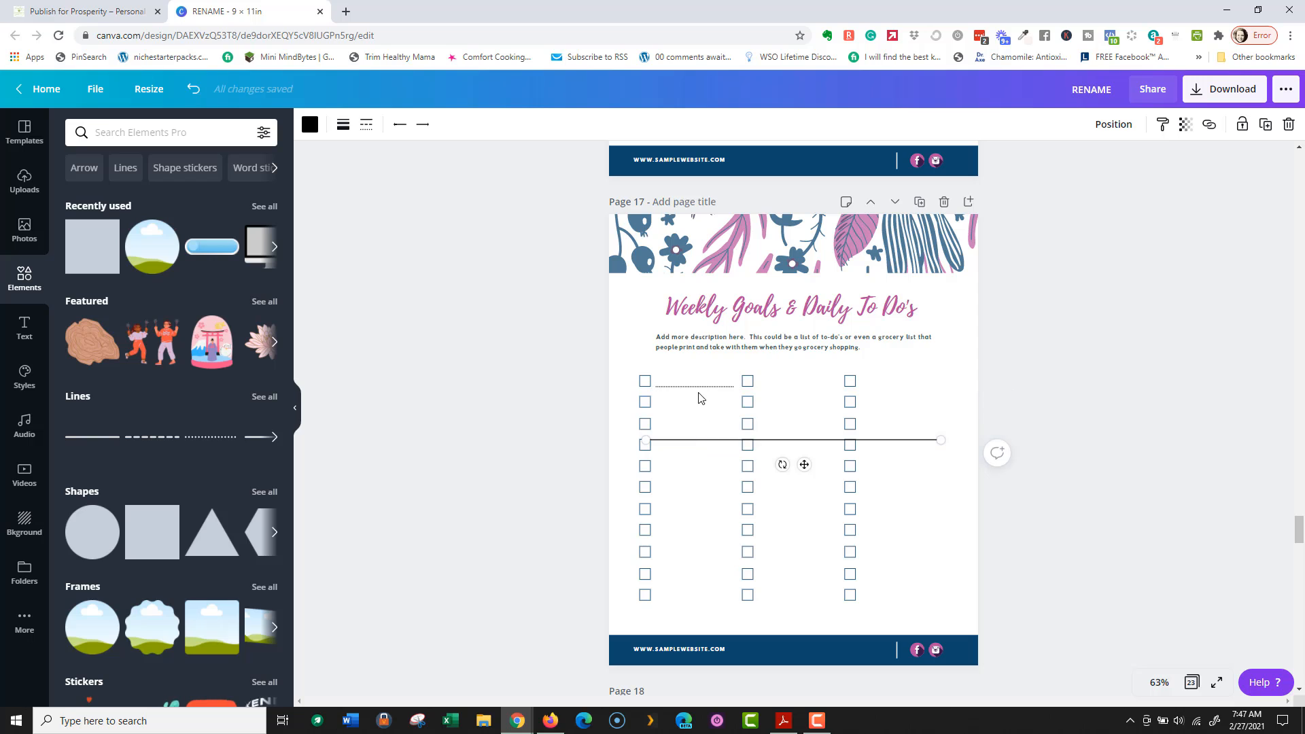
pyautogui.click(717, 440)
pyautogui.press('Delete')
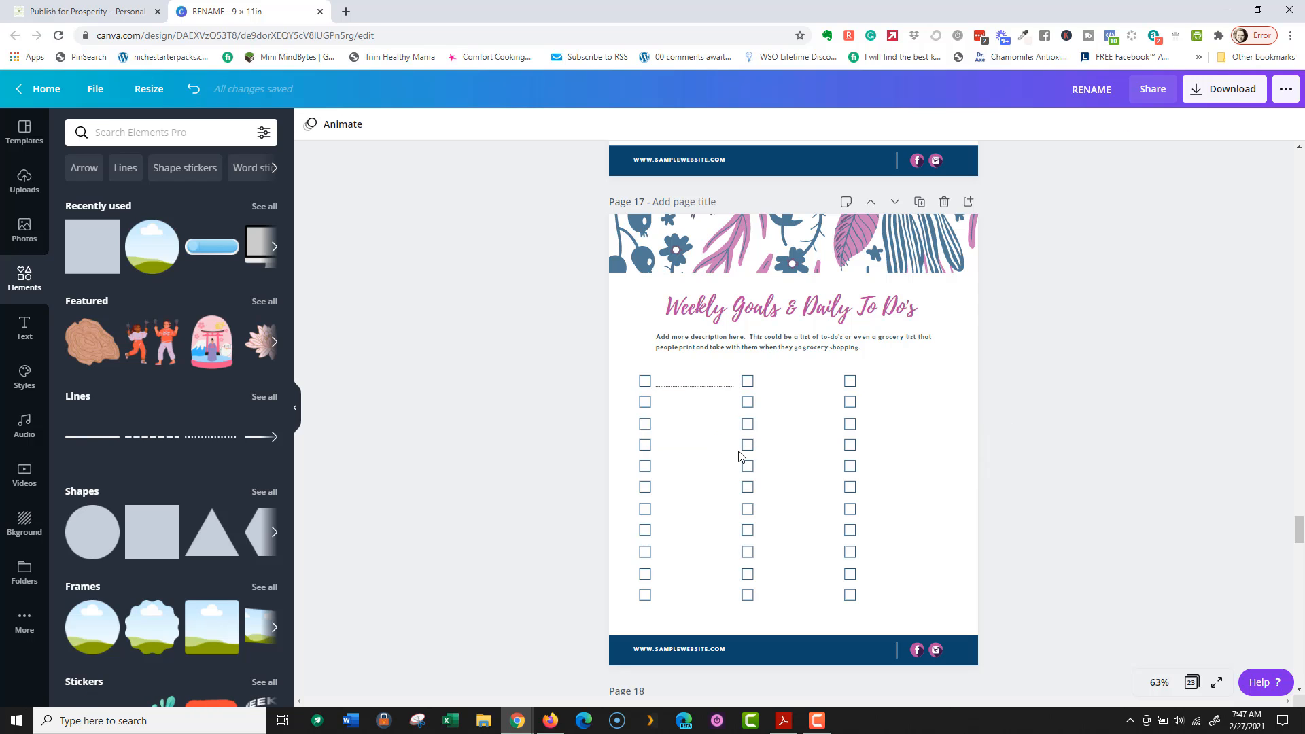
# Step: Duplicate the short line and align the copies beside the second through eighth checkboxes of the first column
pyautogui.click(719, 387)
pyautogui.hotkey('ctrl', 'd')
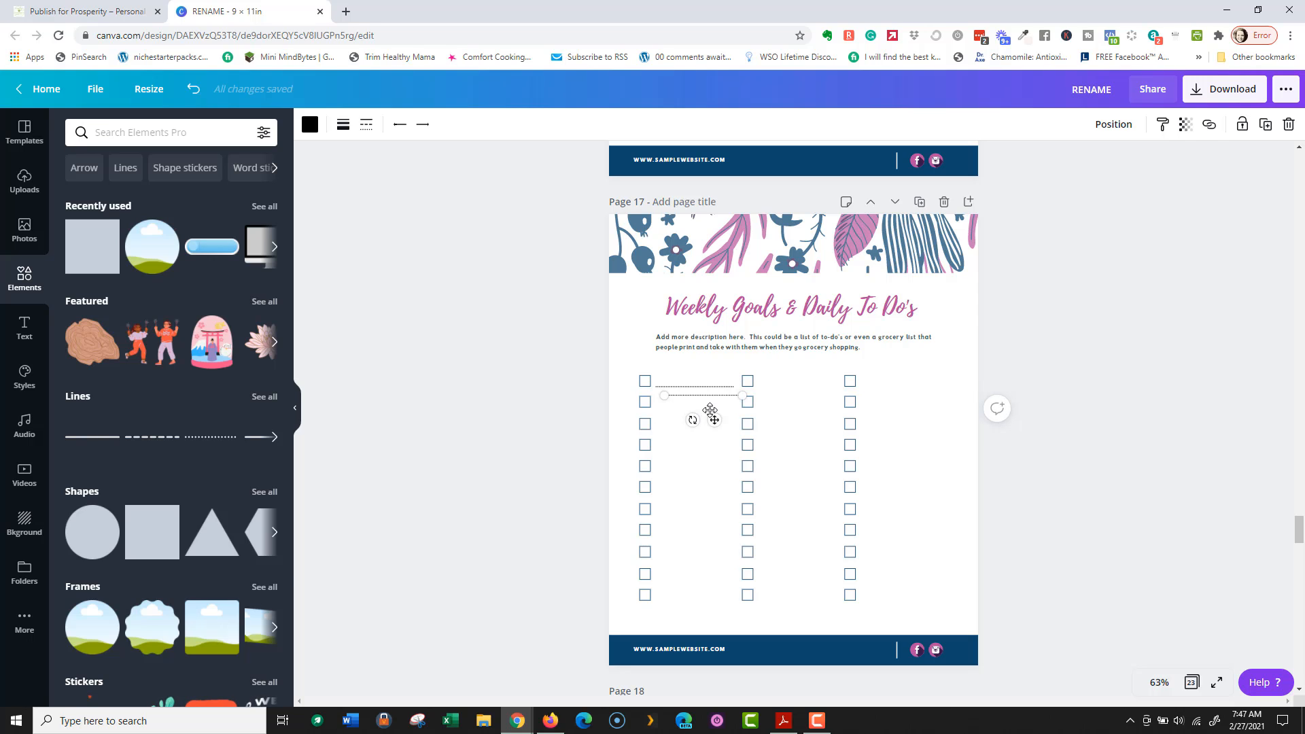
pyautogui.moveTo(717, 400); pyautogui.dragTo(707, 410)
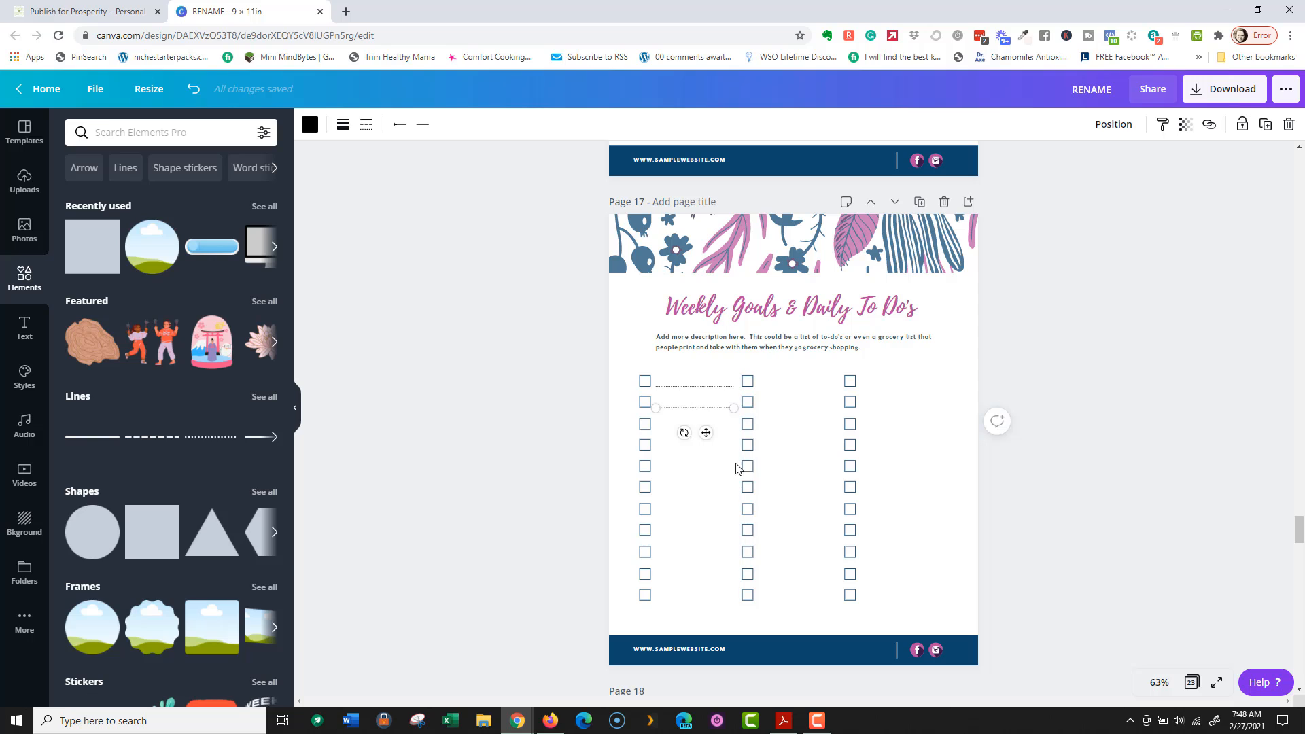
pyautogui.hotkey('ctrl', 'd')
pyautogui.moveTo(705, 426); pyautogui.dragTo(692, 494)
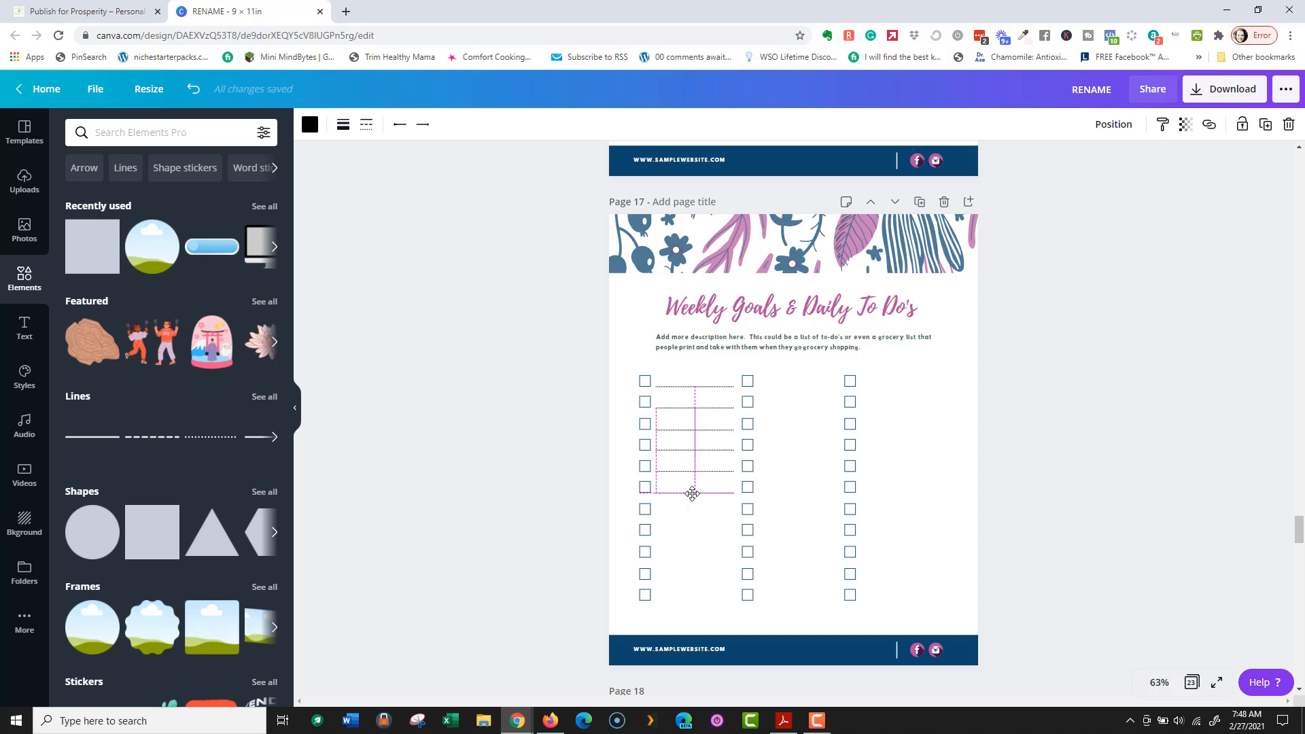
pyautogui.moveTo(694, 493); pyautogui.dragTo(694, 493)
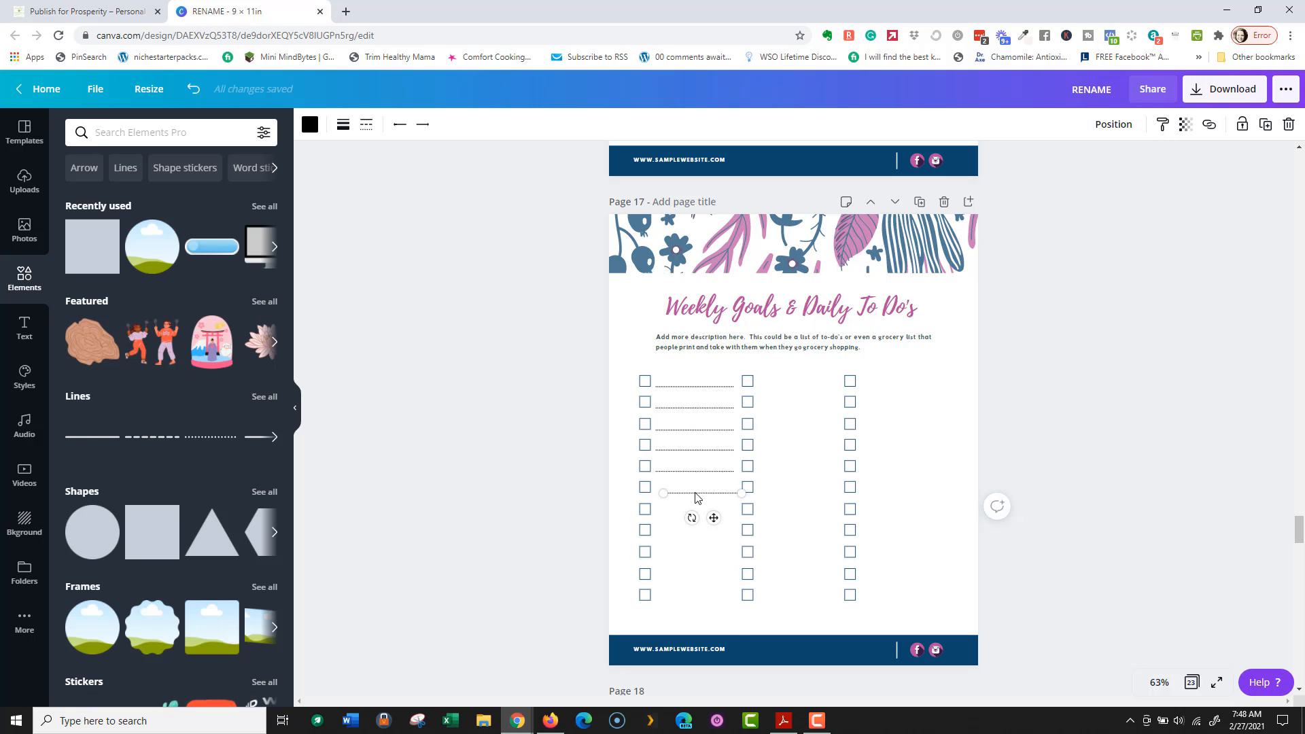
pyautogui.moveTo(696, 498); pyautogui.dragTo(699, 518)
pyautogui.hotkey('ctrl', 'd')
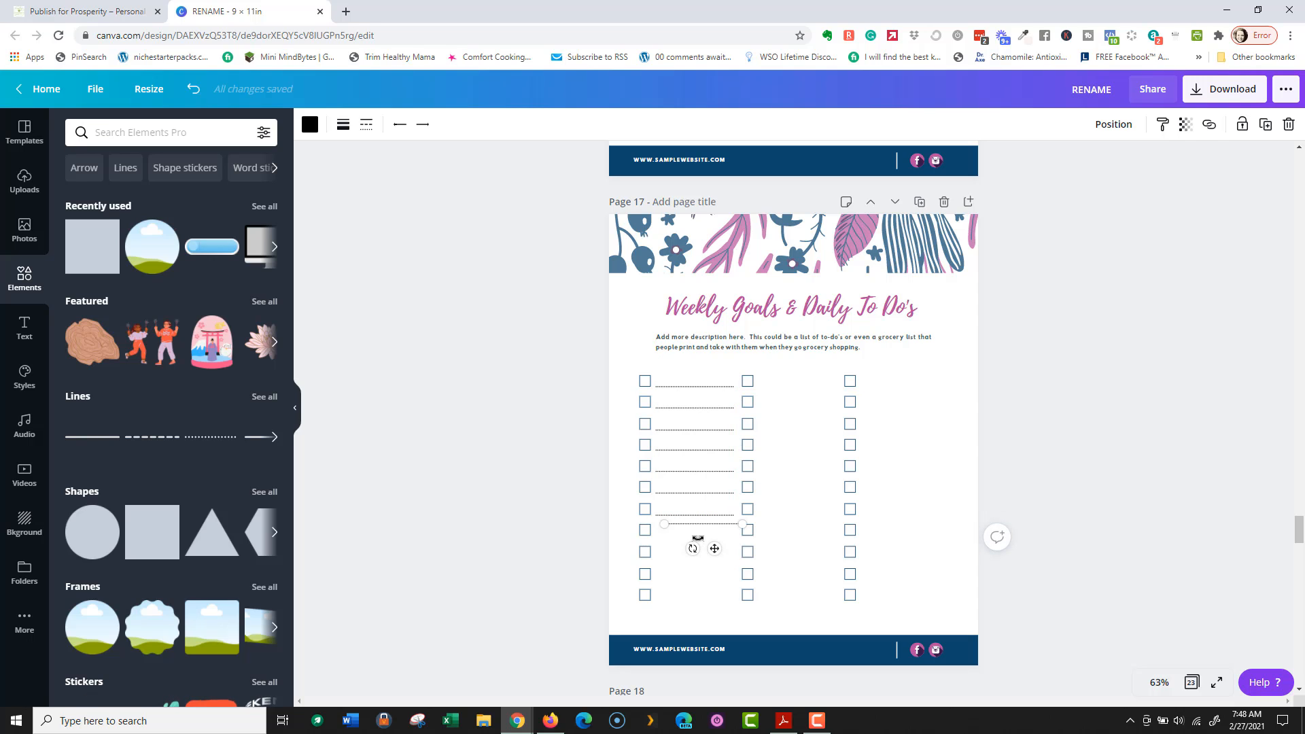
pyautogui.moveTo(700, 539); pyautogui.dragTo(688, 536)
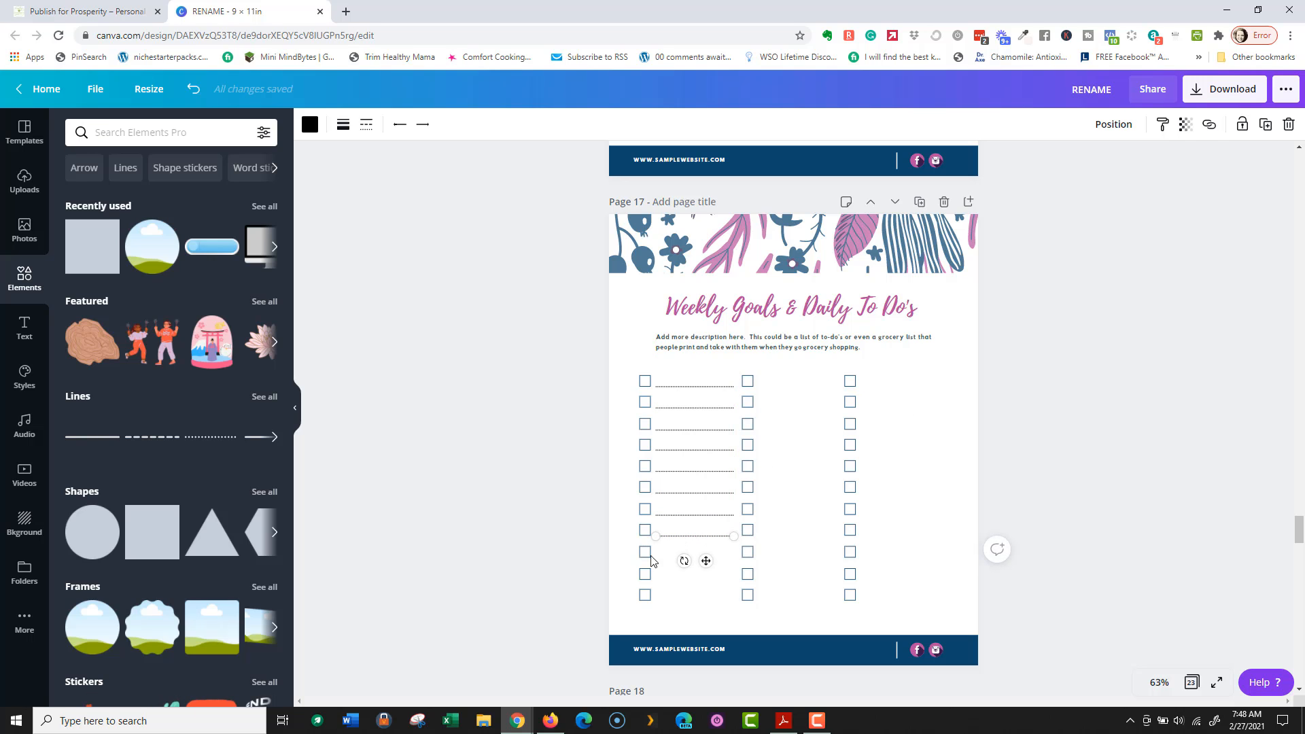
# Step: Delete the bottom three checkboxes without lines from the first column on page 17
pyautogui.moveTo(592, 555); pyautogui.dragTo(887, 615)
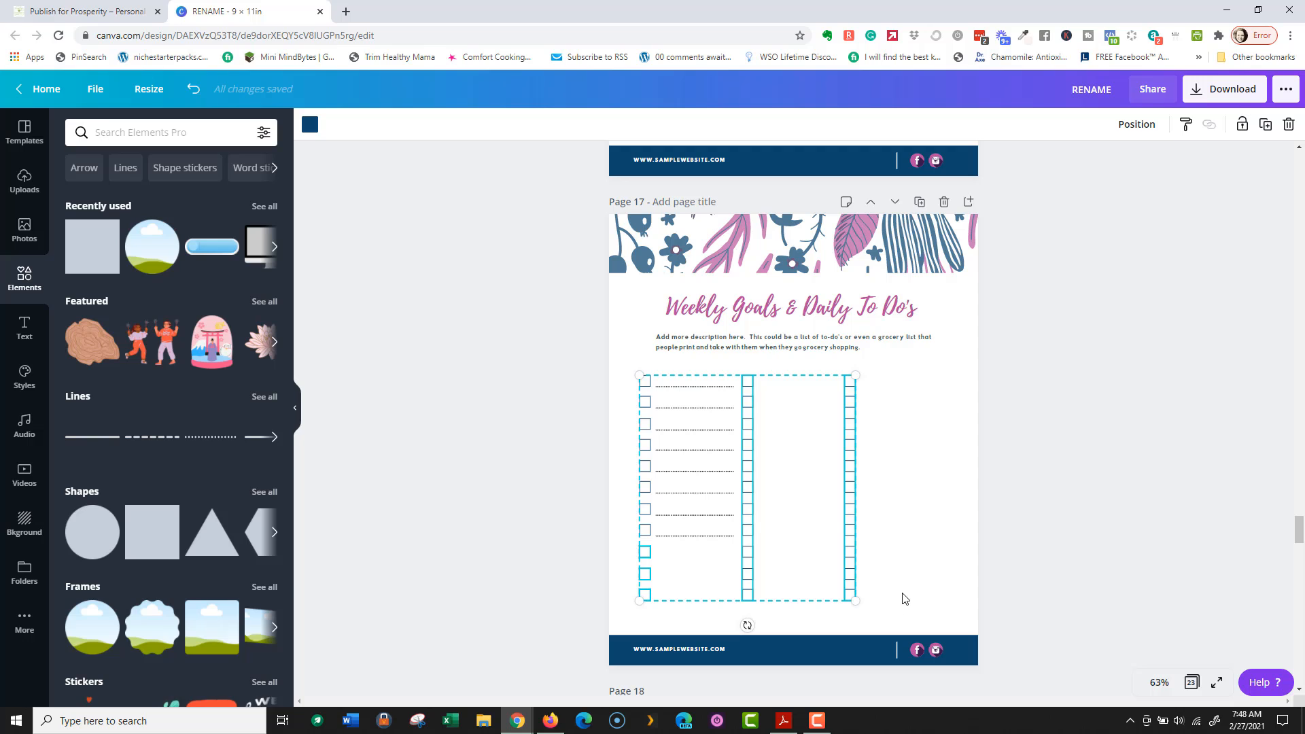
pyautogui.click(713, 554)
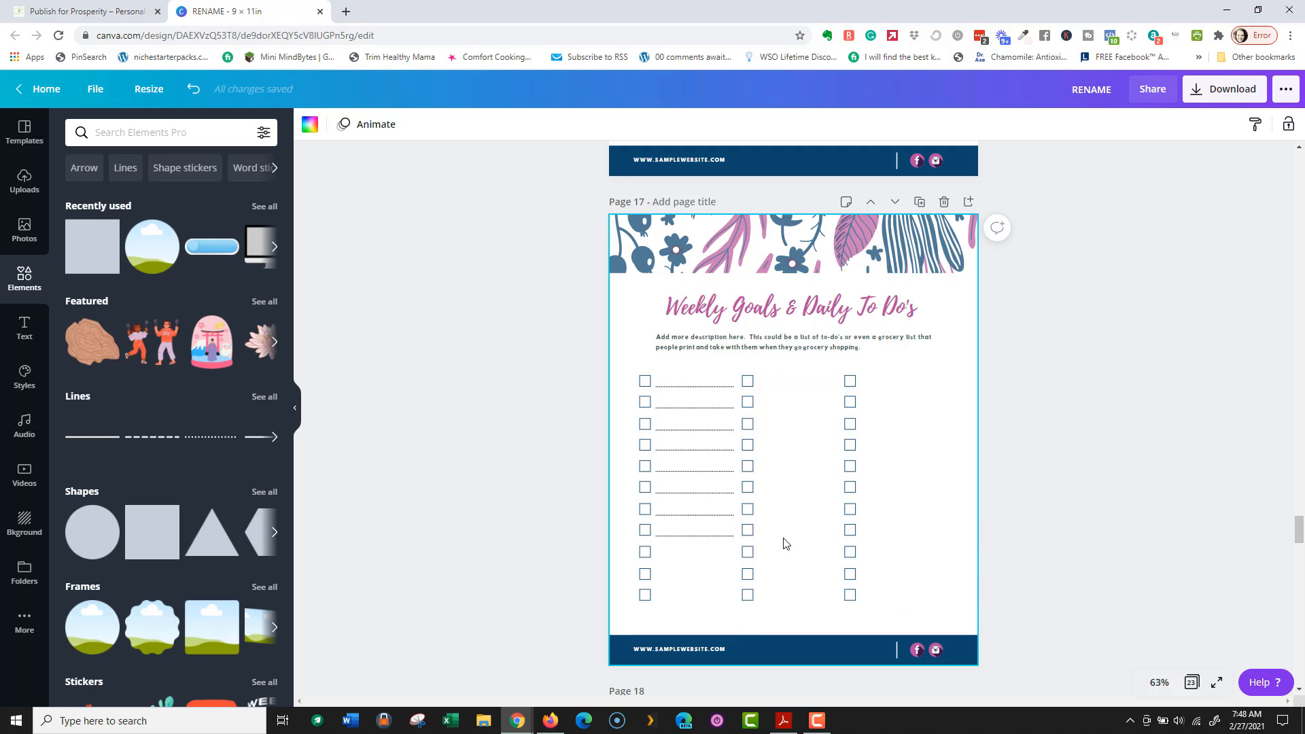
pyautogui.click(645, 552)
pyautogui.press('Delete')
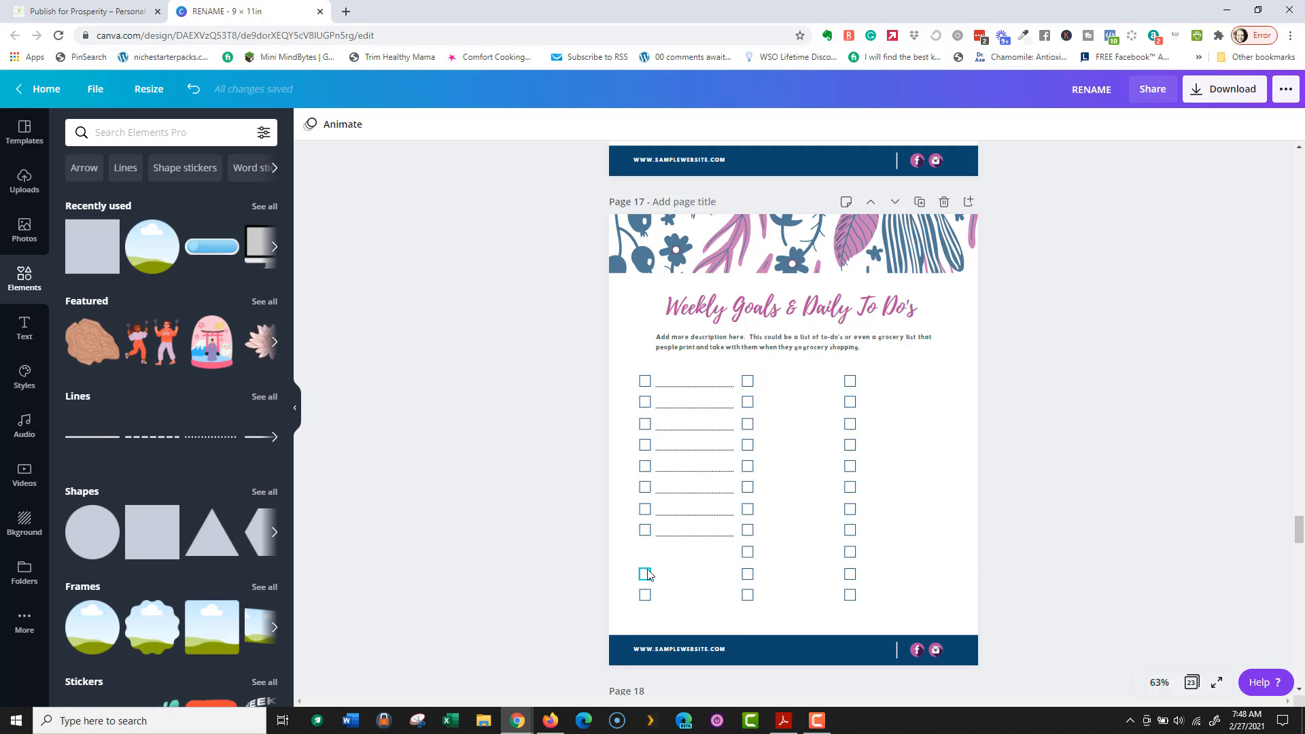
pyautogui.click(644, 573)
pyautogui.press('Delete')
pyautogui.click(644, 595)
pyautogui.press('Delete')
# Step: Delete the bottom three checkboxes from the second column so it matches the first column's eight rows
pyautogui.click(746, 554)
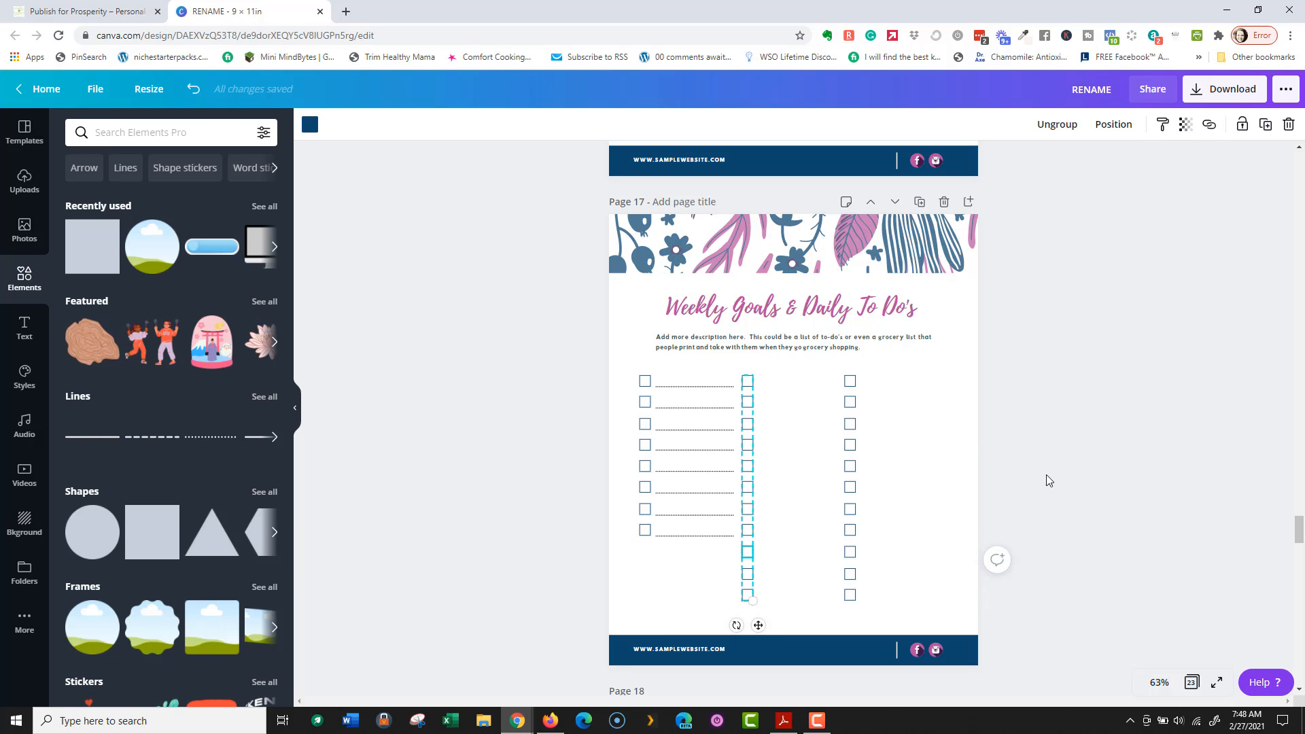
pyautogui.click(724, 591)
pyautogui.click(747, 598)
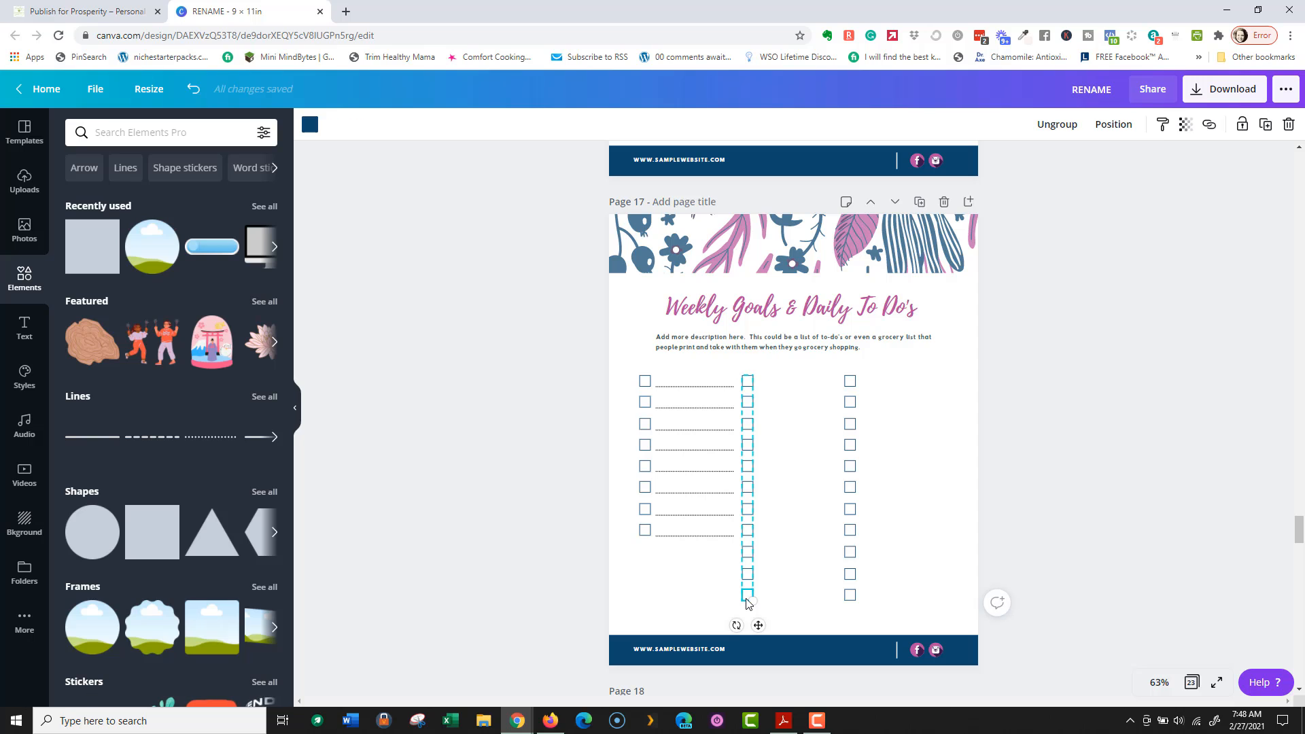
pyautogui.moveTo(748, 579); pyautogui.dragTo(748, 552)
pyautogui.press('Delete')
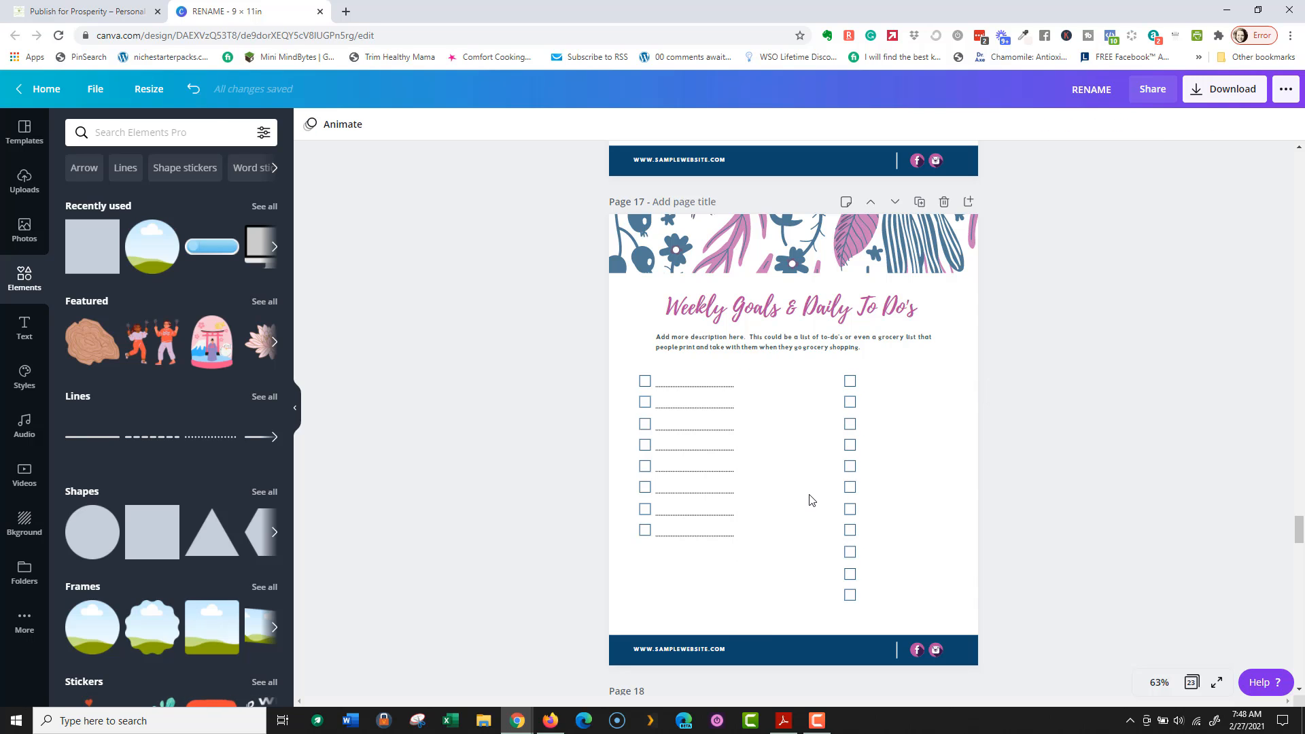
pyautogui.hotkey('ctrl', 'z')
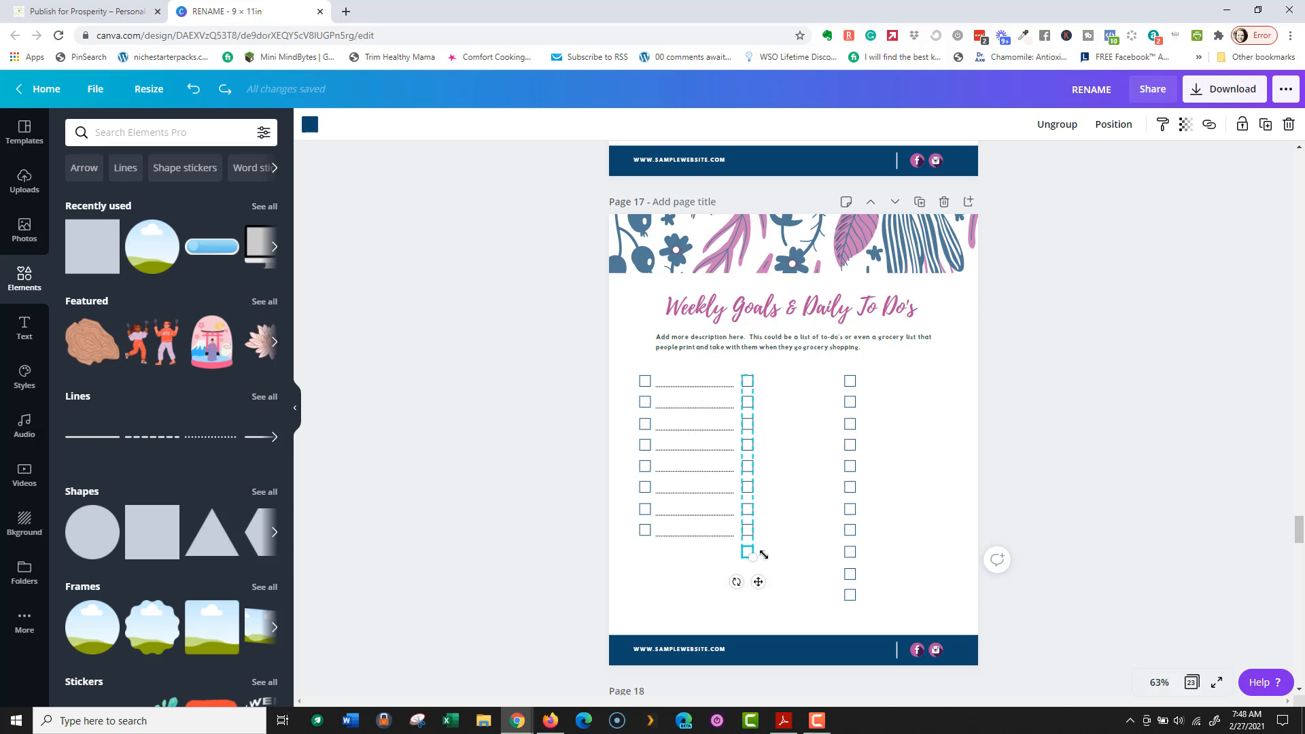
pyautogui.click(775, 571)
pyautogui.click(748, 554)
pyautogui.press('Delete')
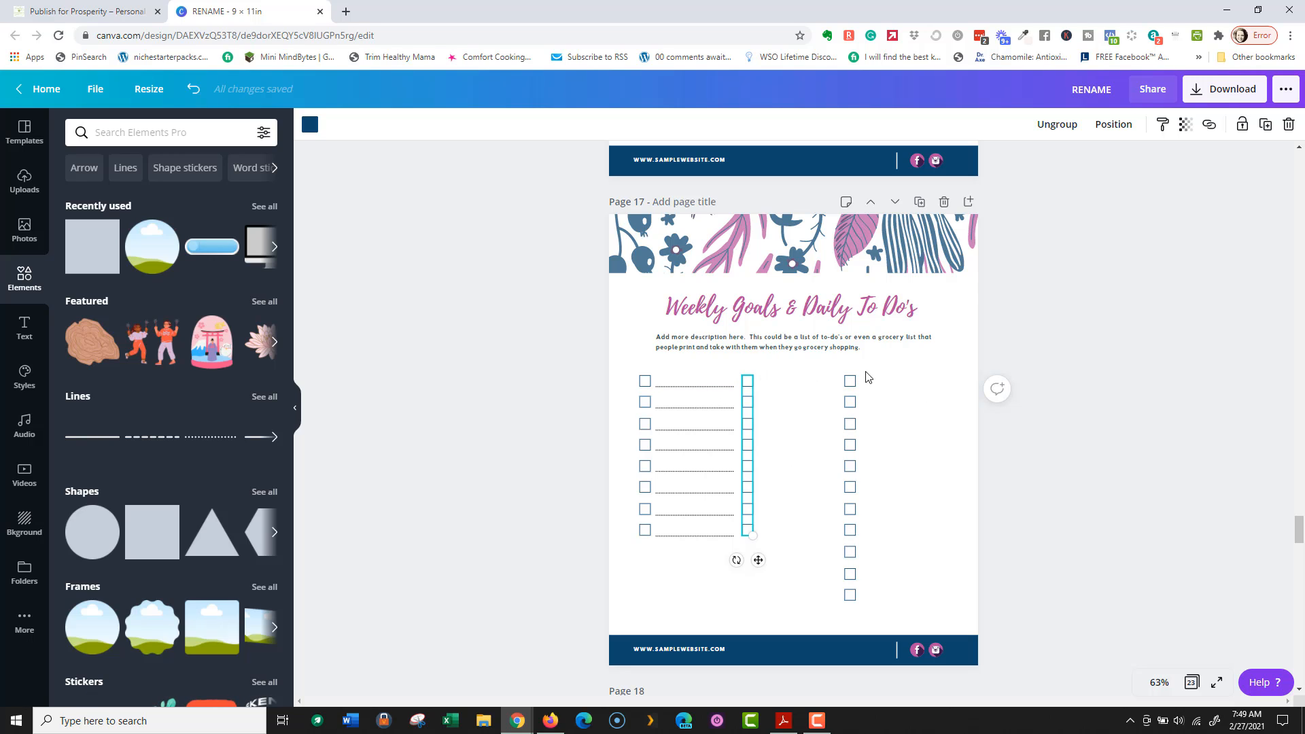
# Step: Replace the third column's checkboxes with a duplicate of the first column's checkboxes and lines
pyautogui.moveTo(895, 385); pyautogui.dragTo(843, 612)
pyautogui.press('Delete')
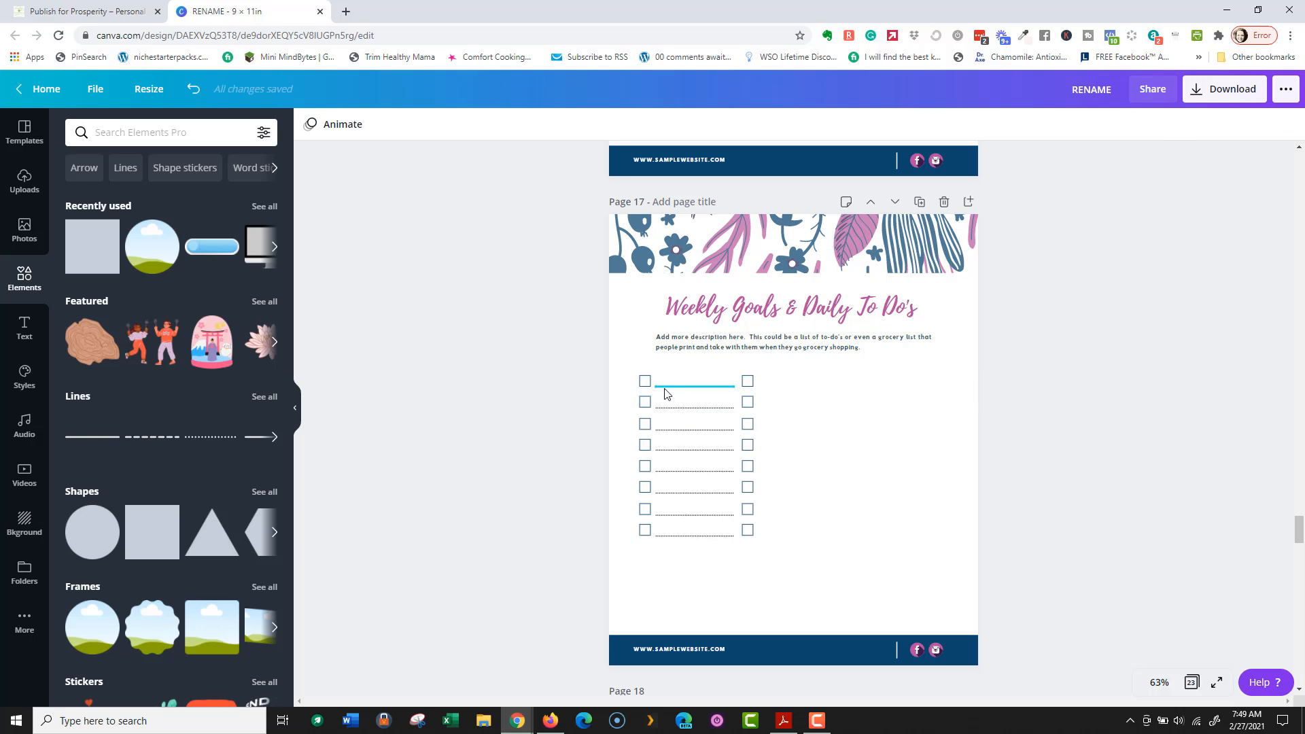
pyautogui.moveTo(605, 377); pyautogui.dragTo(710, 564)
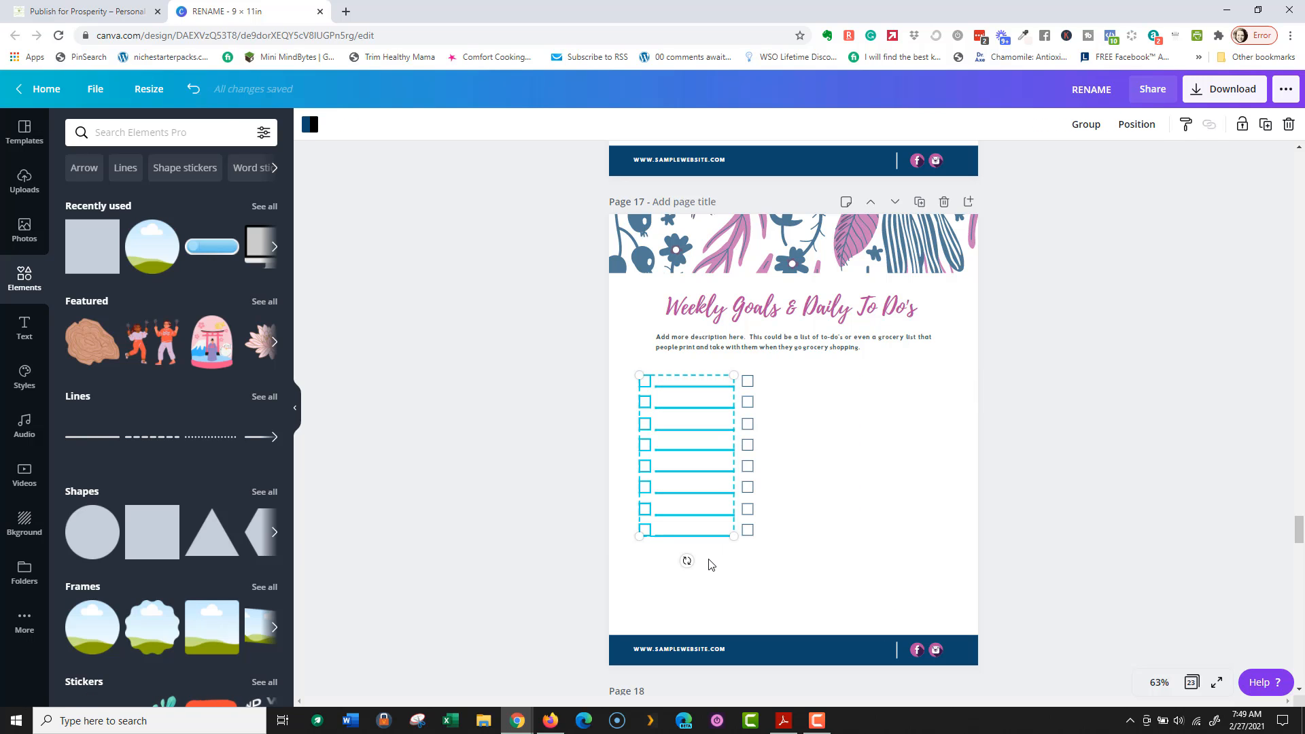
pyautogui.hotkey('ctrl', 'd')
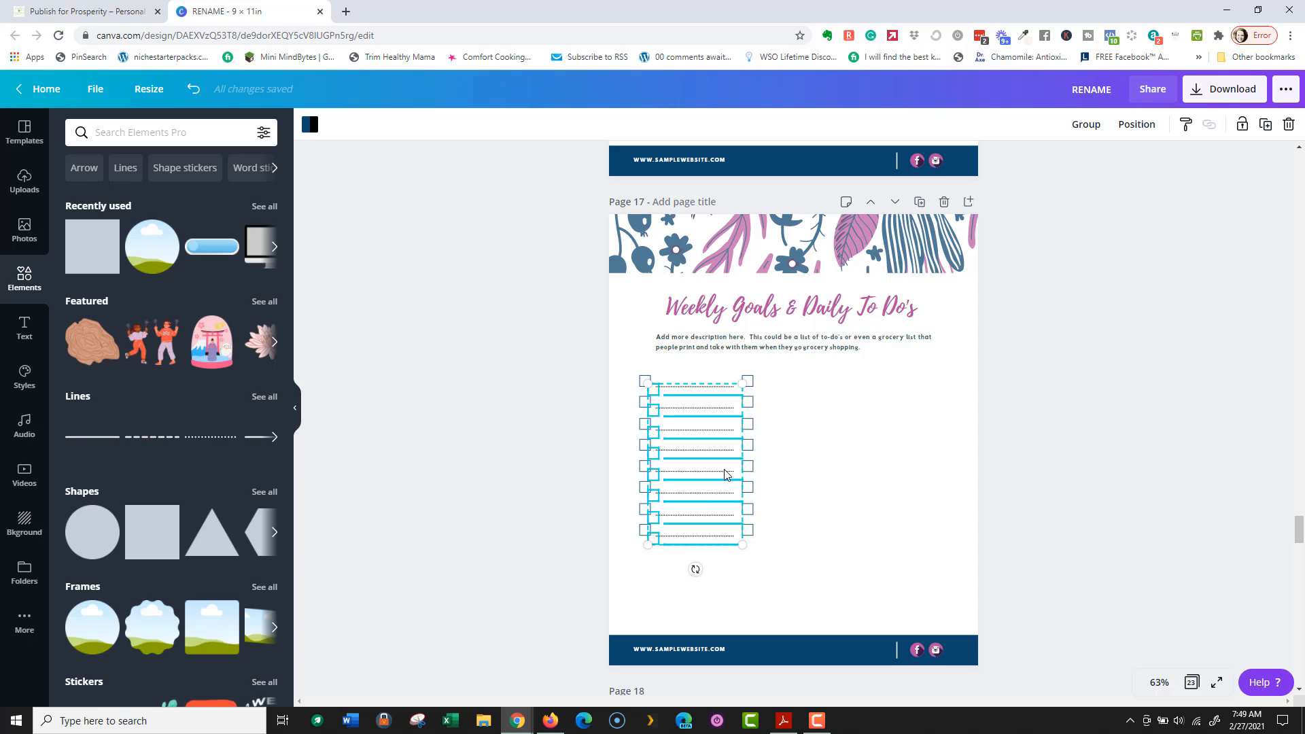
pyautogui.moveTo(725, 472); pyautogui.dragTo(896, 455)
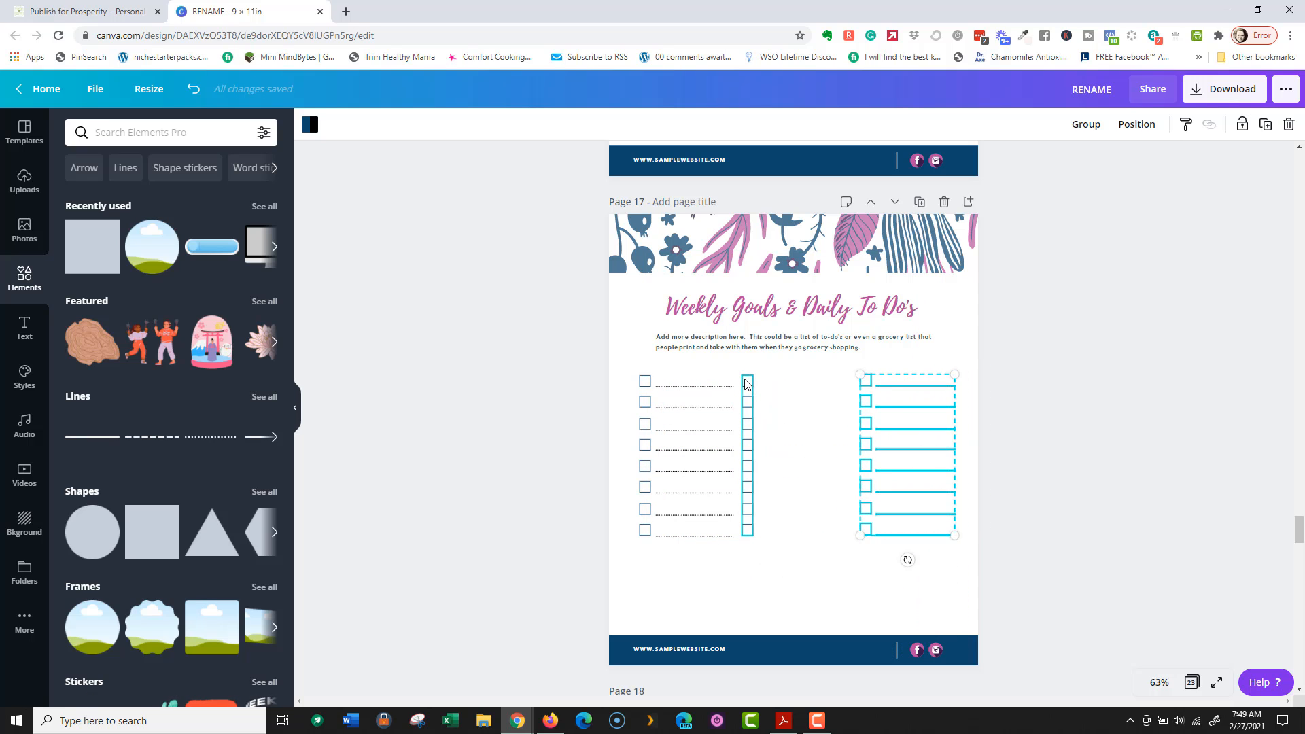
# Step: Replace the middle column's old checkboxes with a duplicate of the first column's checkboxes and lines
pyautogui.click(748, 445)
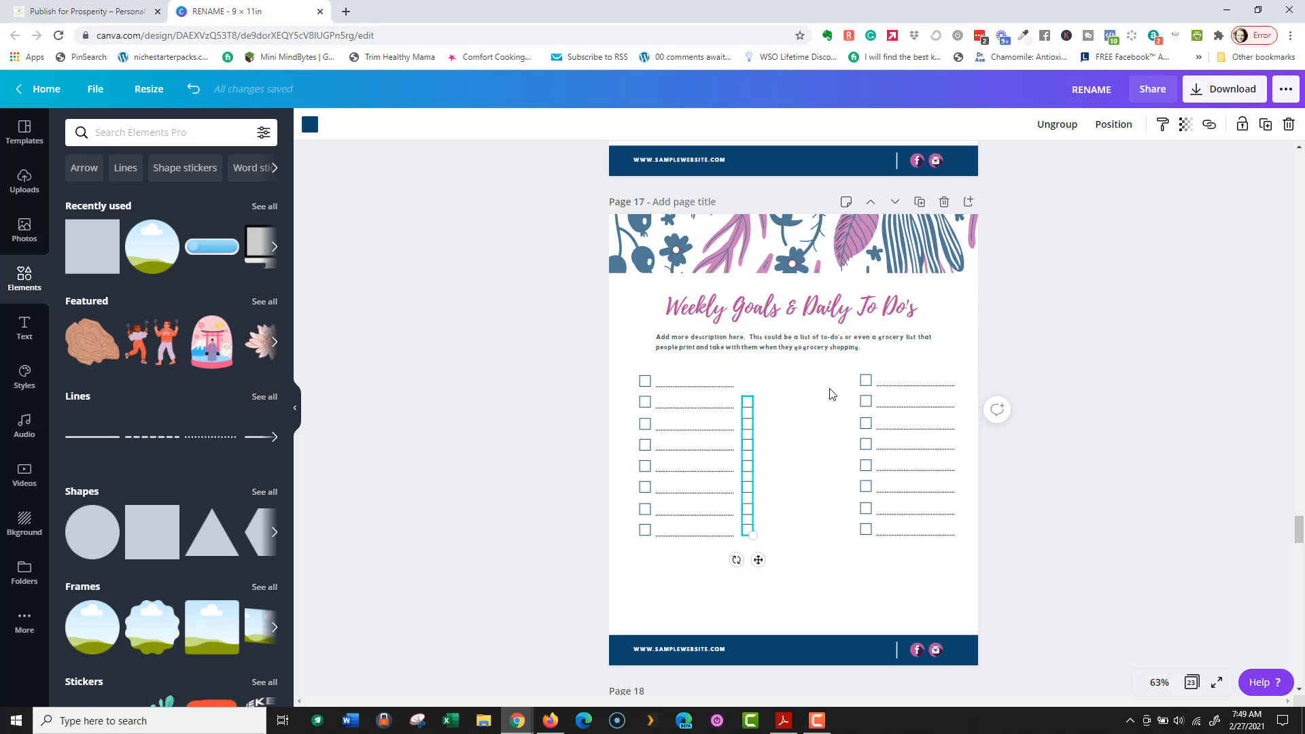
pyautogui.press('Delete')
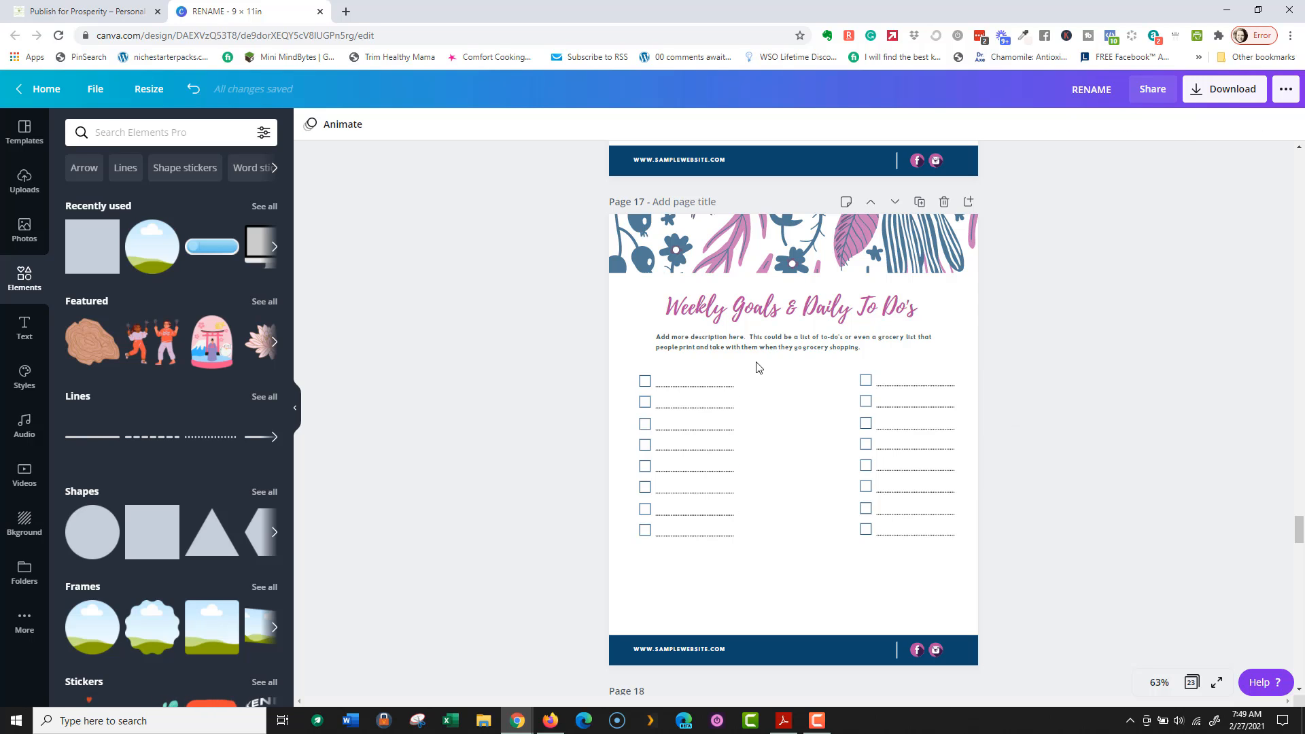
pyautogui.hotkey('ctrl', 'z')
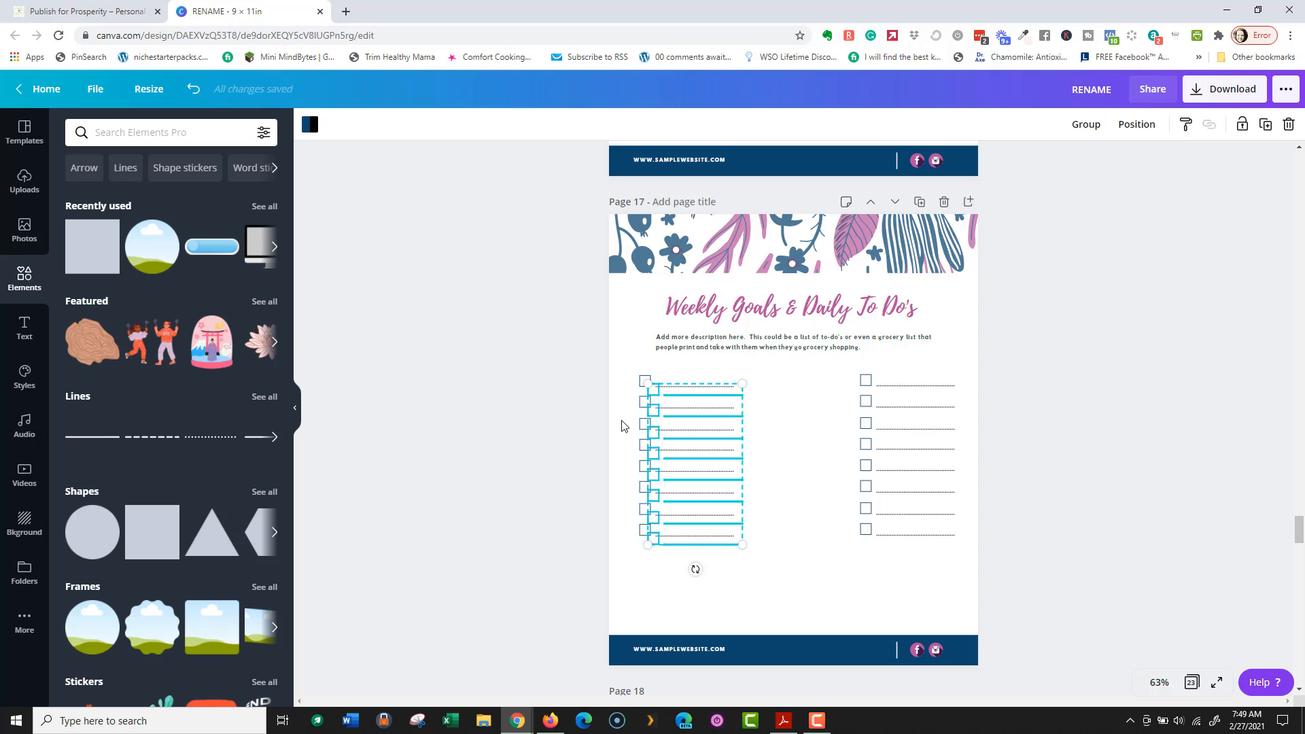
pyautogui.moveTo(680, 447); pyautogui.dragTo(783, 465)
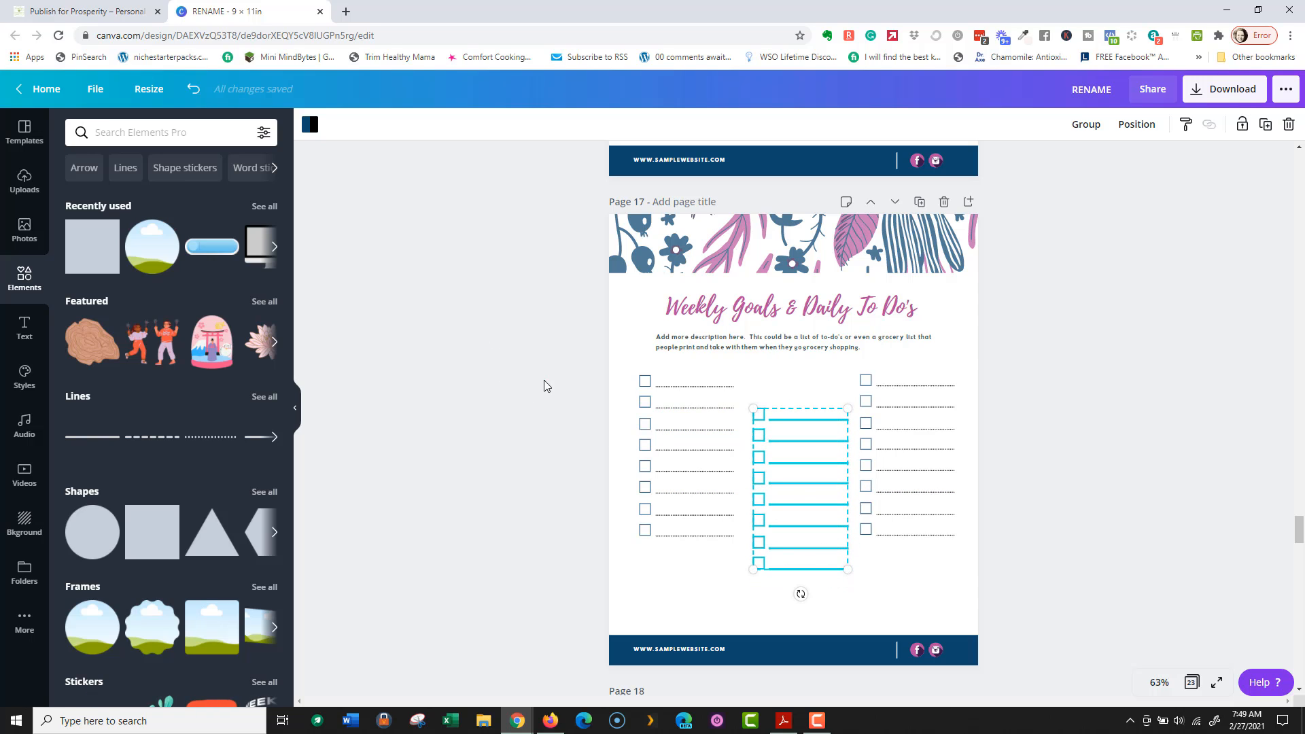
# Step: Move the first and third checkbox columns down so their rows line up with the middle column
pyautogui.moveTo(556, 399); pyautogui.dragTo(693, 559)
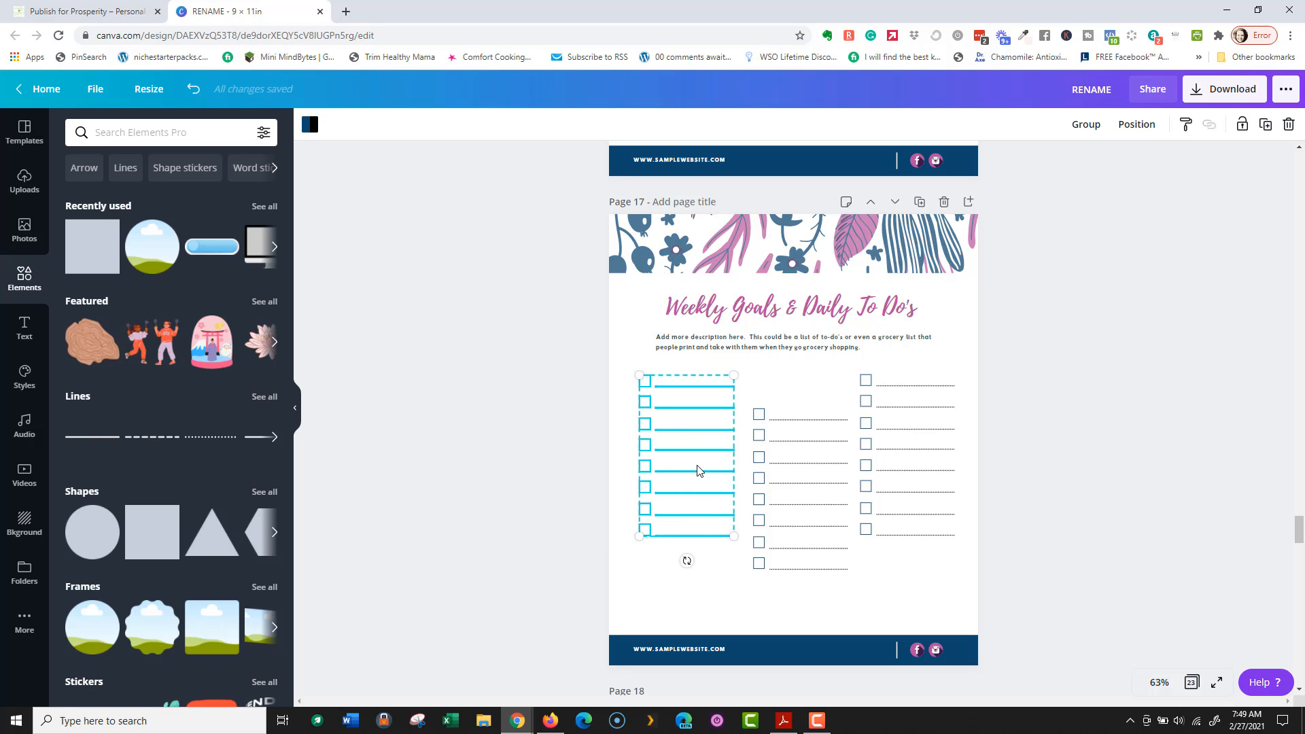
pyautogui.moveTo(698, 471); pyautogui.dragTo(702, 498)
pyautogui.moveTo(1080, 382); pyautogui.dragTo(877, 549)
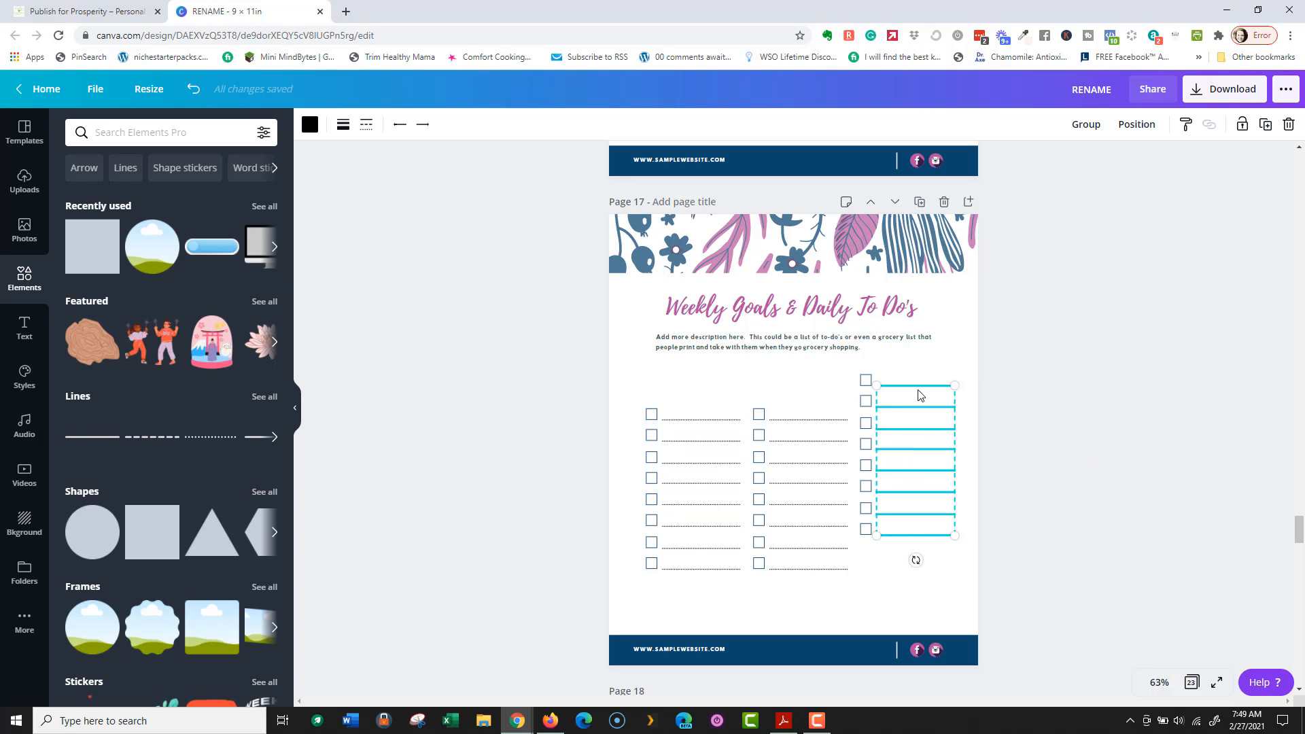
pyautogui.click(1083, 411)
pyautogui.moveTo(1048, 403); pyautogui.dragTo(854, 440)
pyautogui.click(1026, 369)
pyautogui.moveTo(1026, 370); pyautogui.dragTo(866, 561)
pyautogui.moveTo(917, 478); pyautogui.dragTo(918, 501)
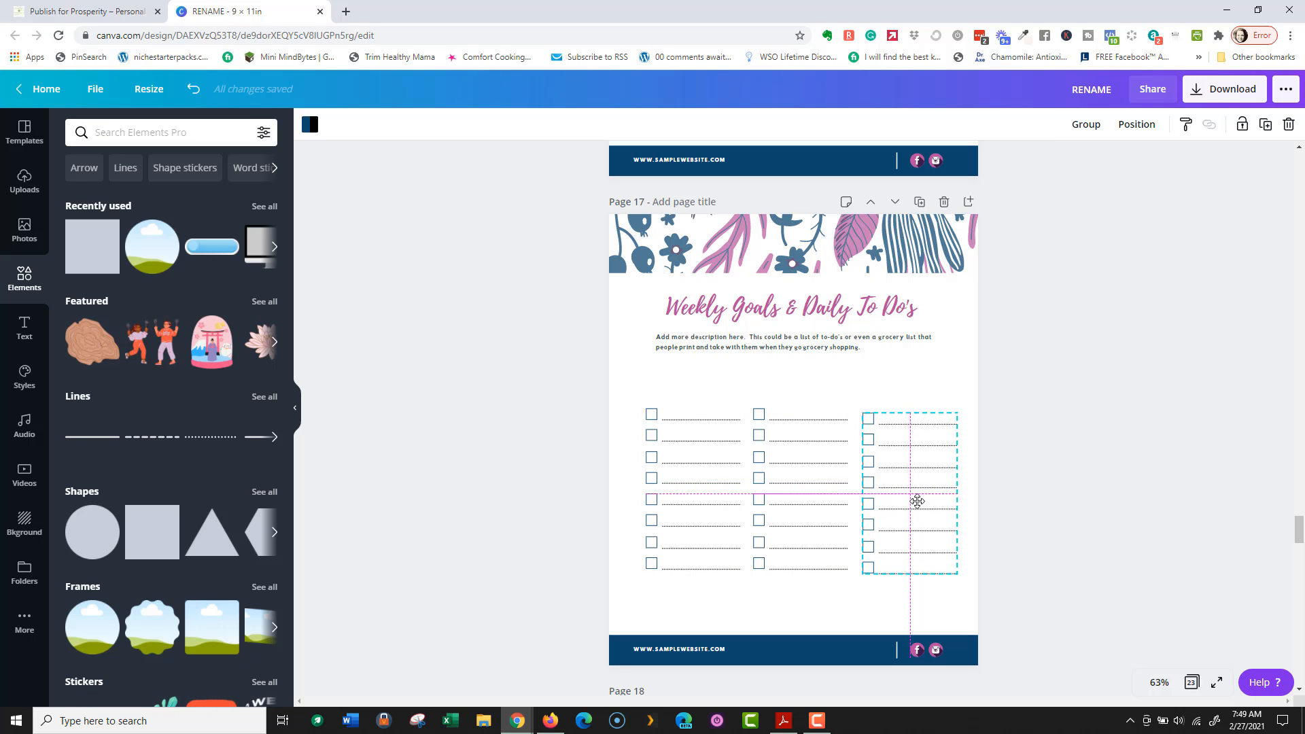
pyautogui.moveTo(917, 501); pyautogui.dragTo(917, 497)
pyautogui.click(563, 403)
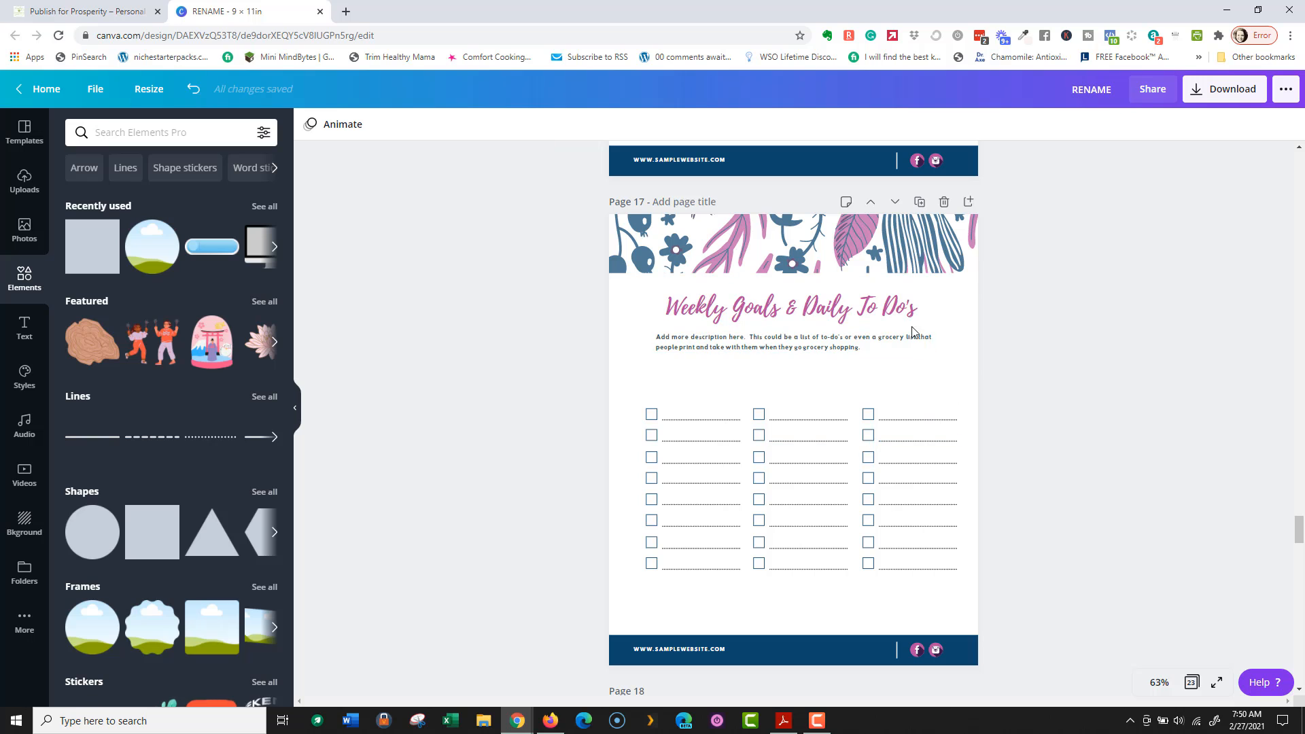
# Step: Duplicate the page title, place it above the first column, change its text to Monday and narrow it to the column's width
pyautogui.click(716, 311)
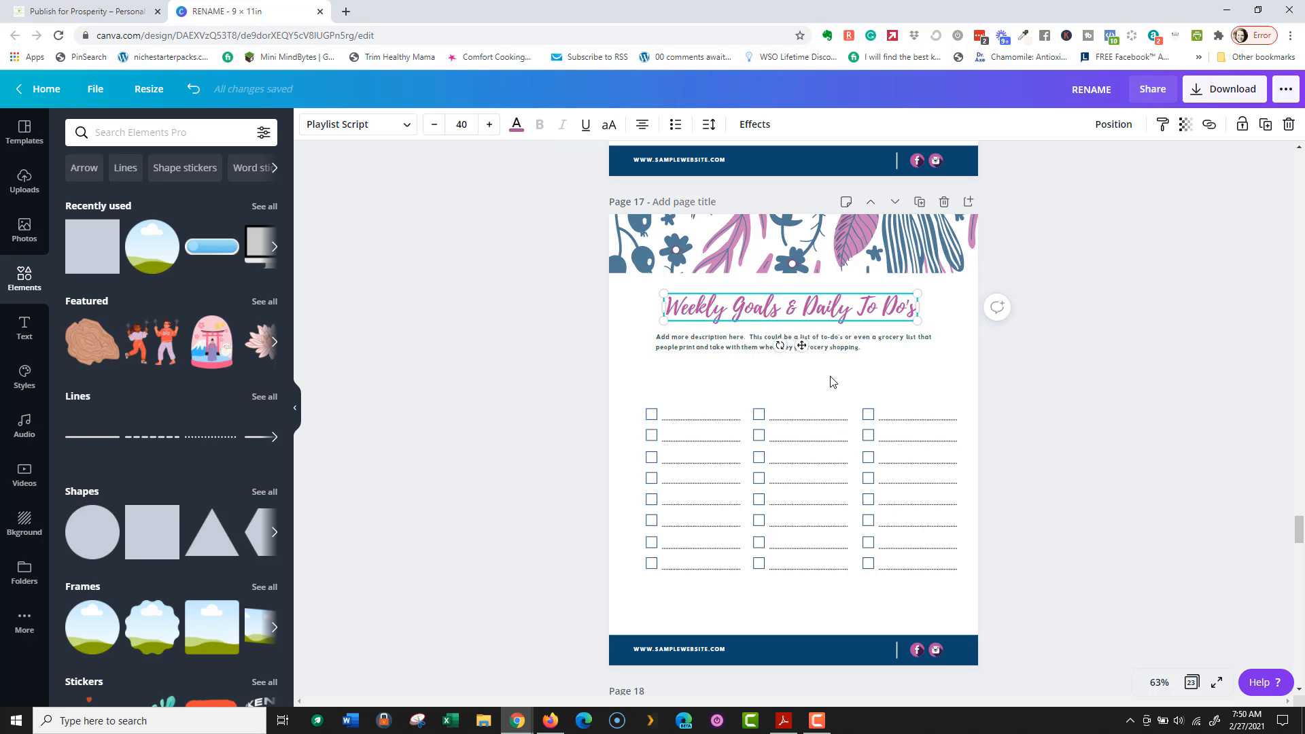
pyautogui.hotkey('ctrl', 'd')
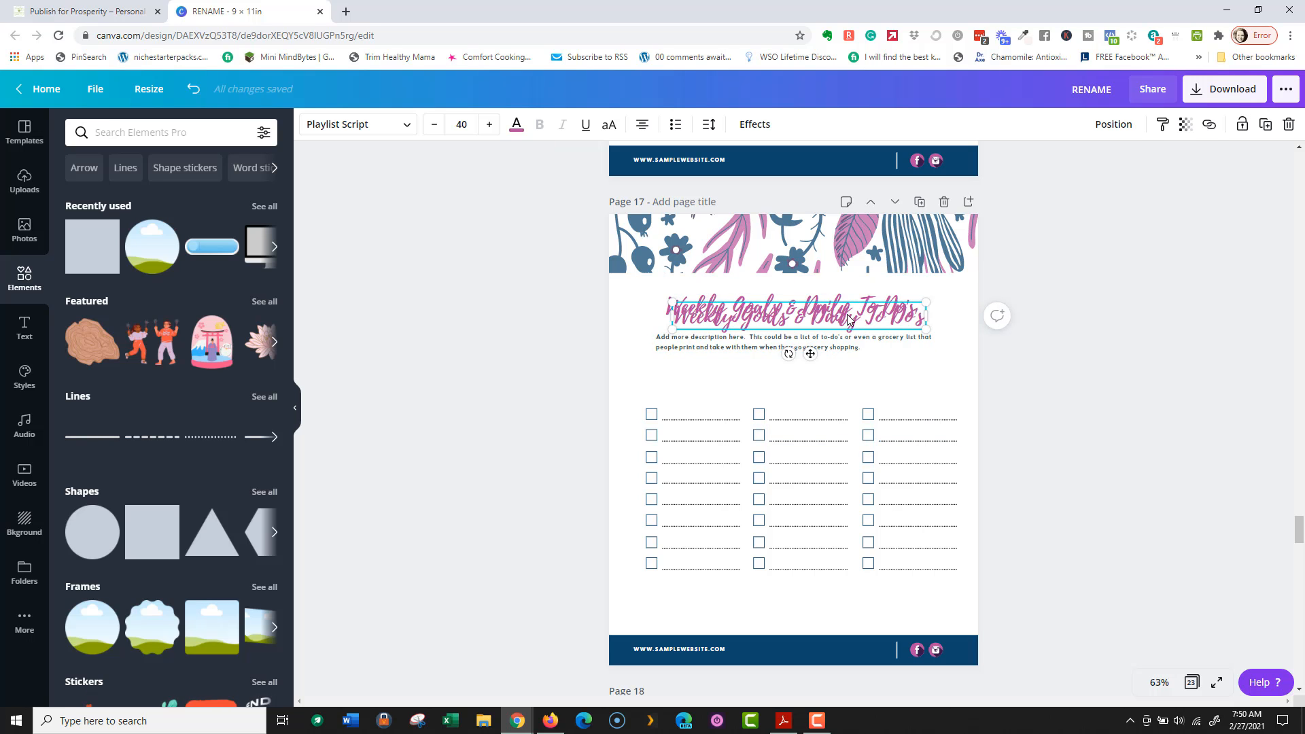
pyautogui.moveTo(851, 318); pyautogui.dragTo(834, 381)
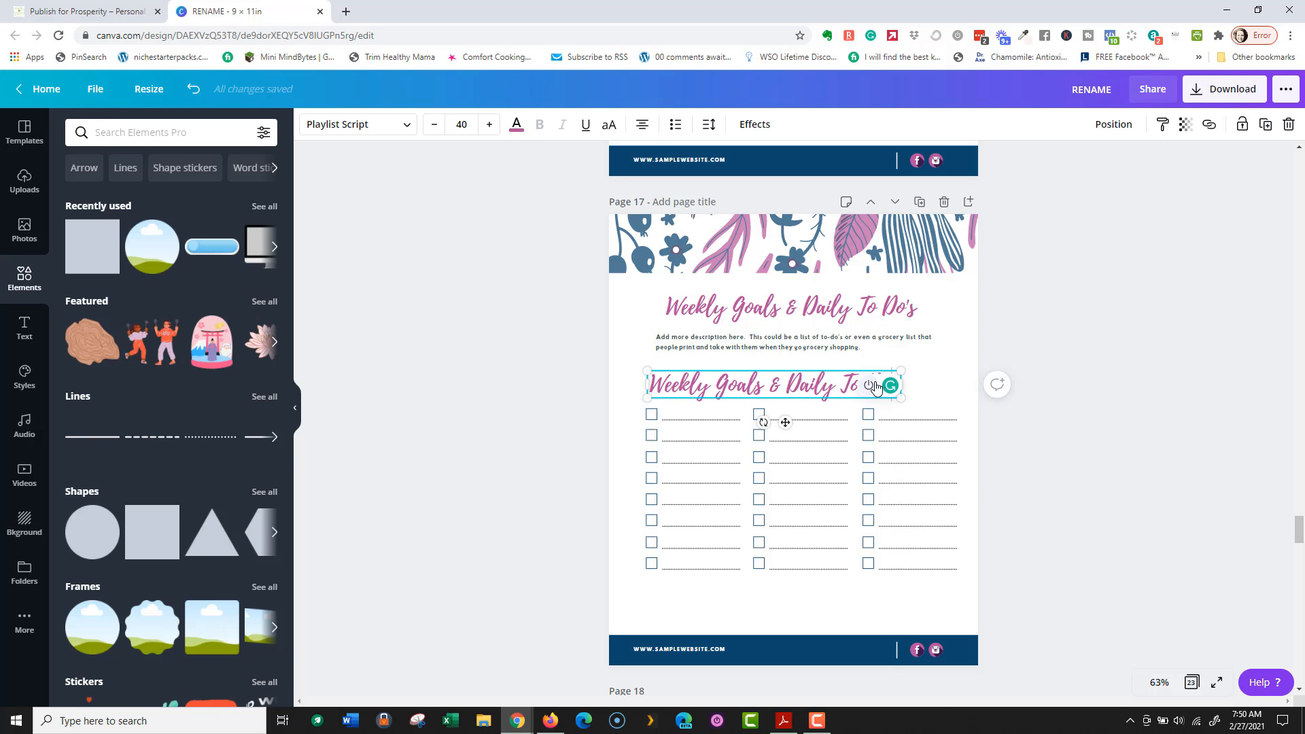
pyautogui.moveTo(659, 384); pyautogui.dragTo(900, 384)
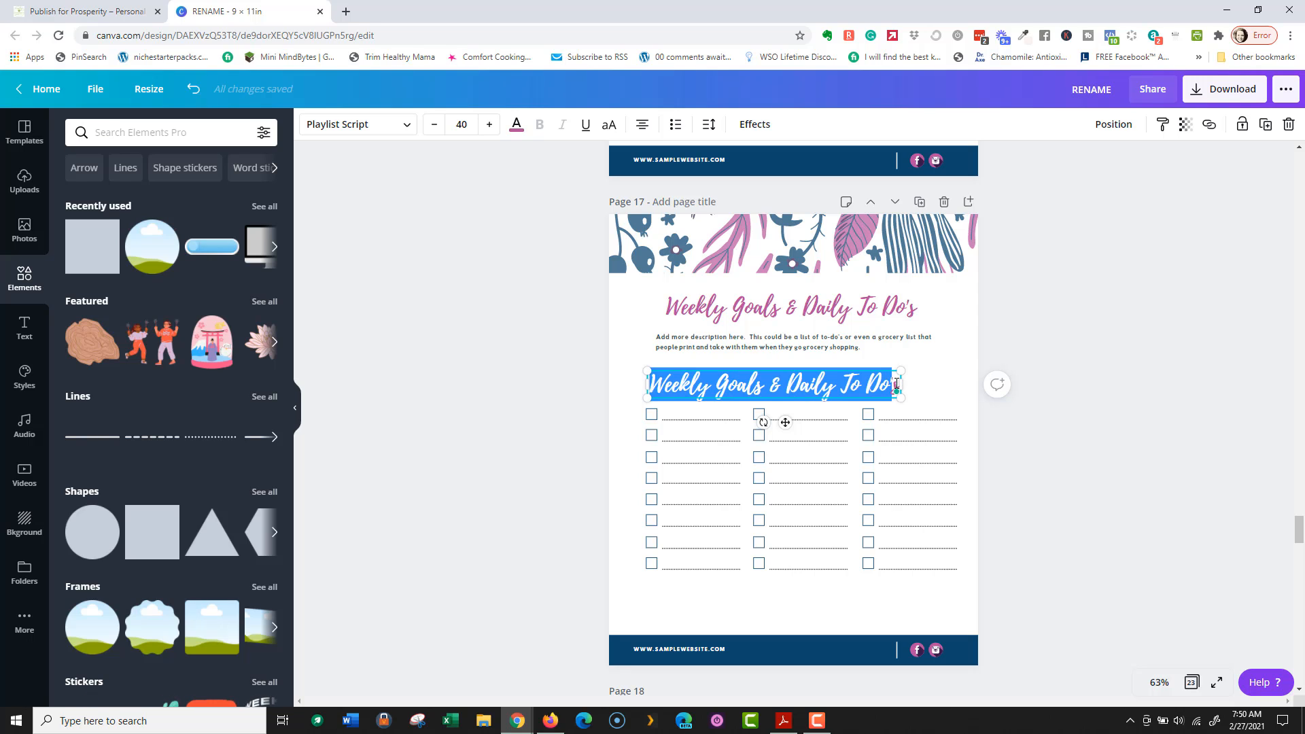
pyautogui.write('Monday')
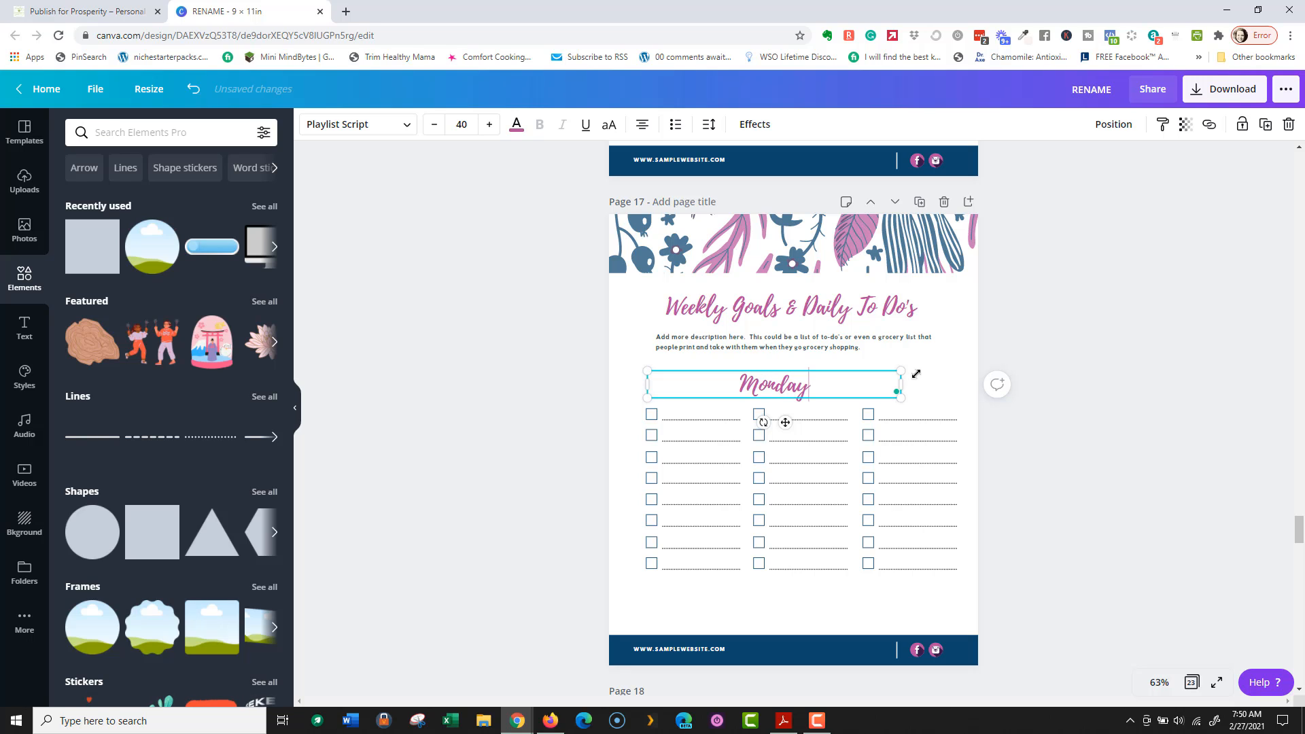
pyautogui.moveTo(899, 382); pyautogui.dragTo(743, 383)
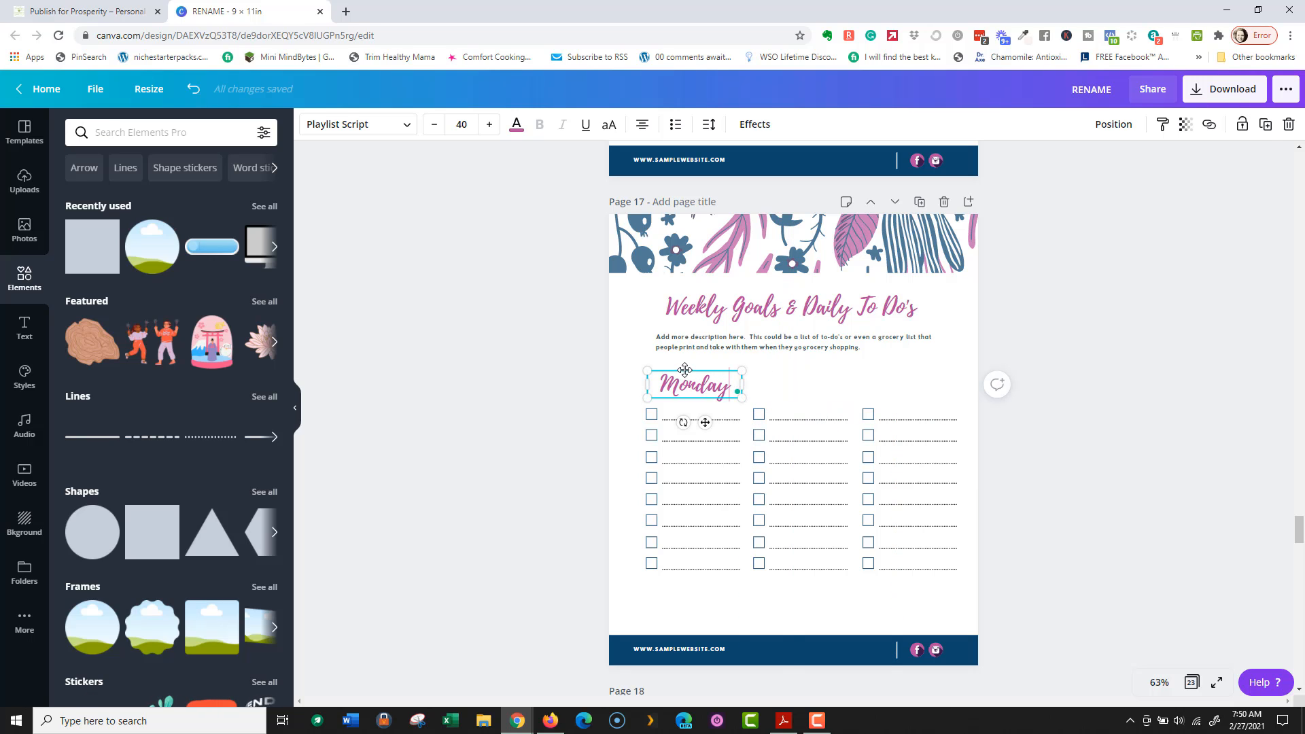
pyautogui.press('Escape')
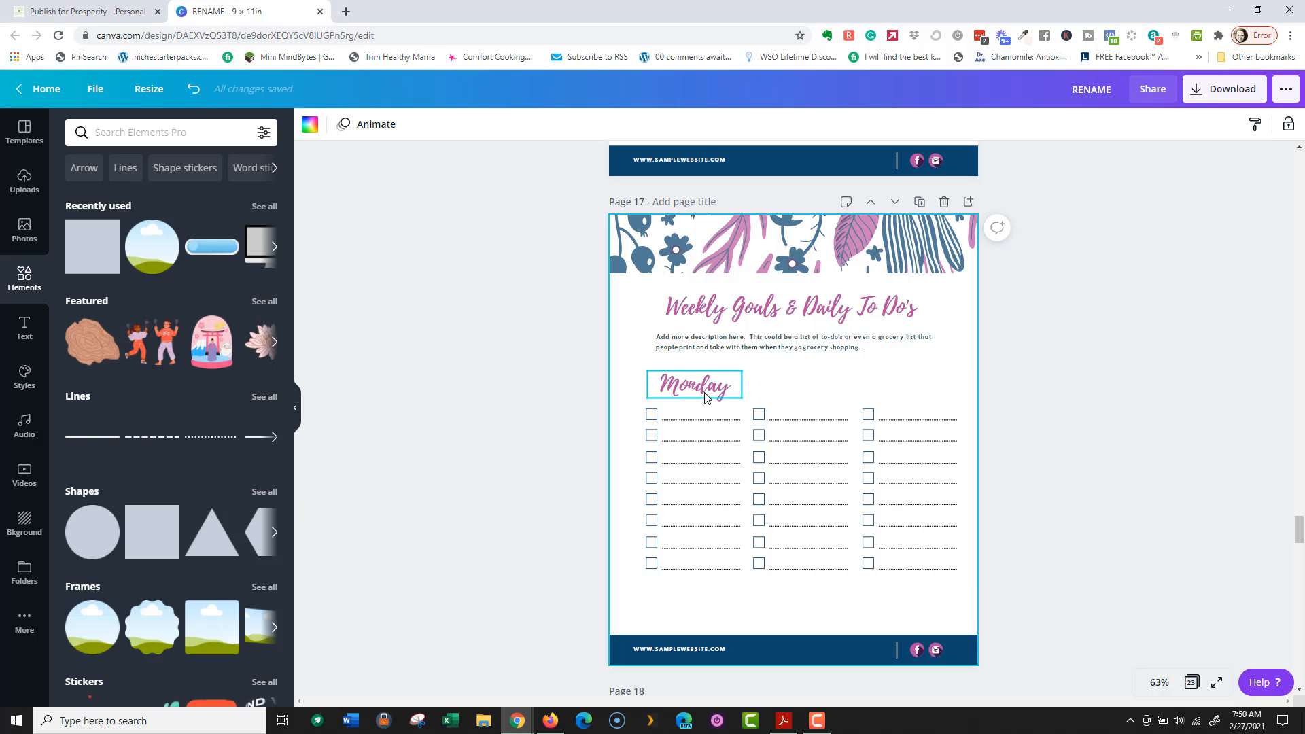
# Step: Duplicate the Monday heading above the middle column and change its text to Tuesday
pyautogui.click(698, 393)
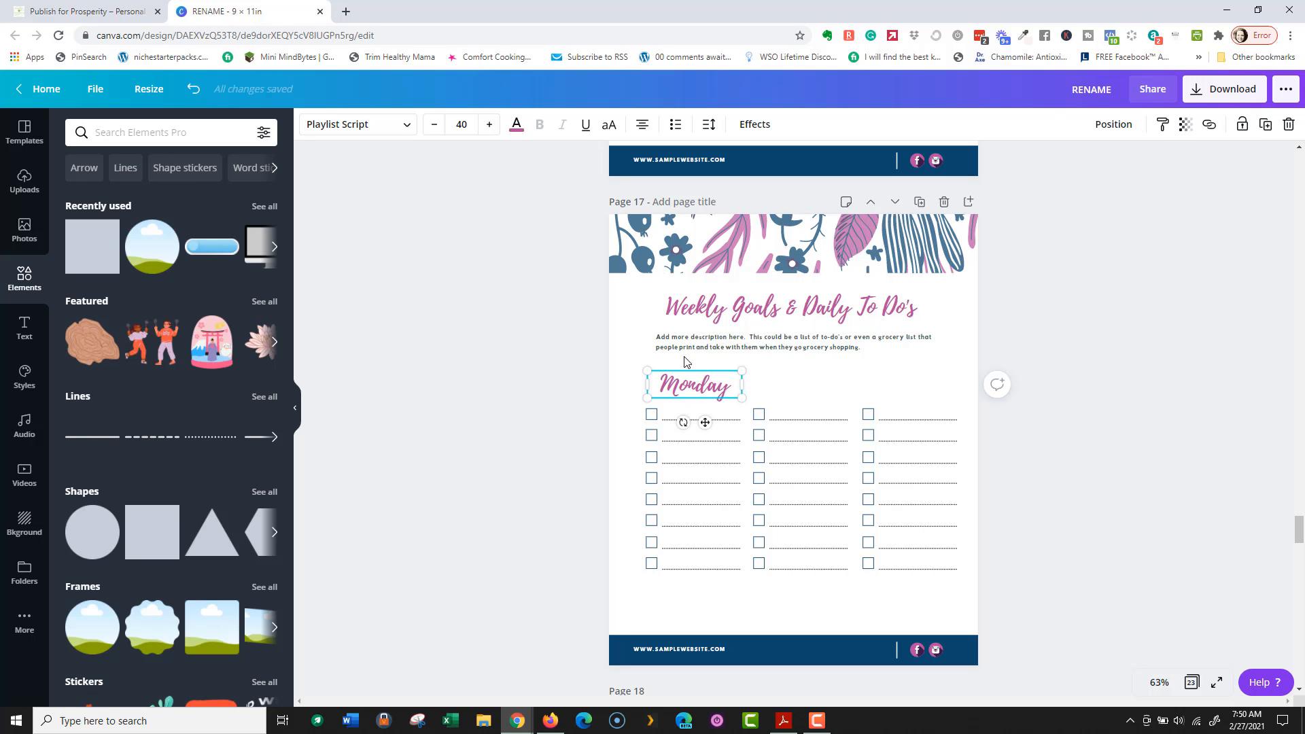
pyautogui.hotkey('ctrl', 'd')
pyautogui.moveTo(689, 390); pyautogui.dragTo(836, 385)
pyautogui.write('Tu')
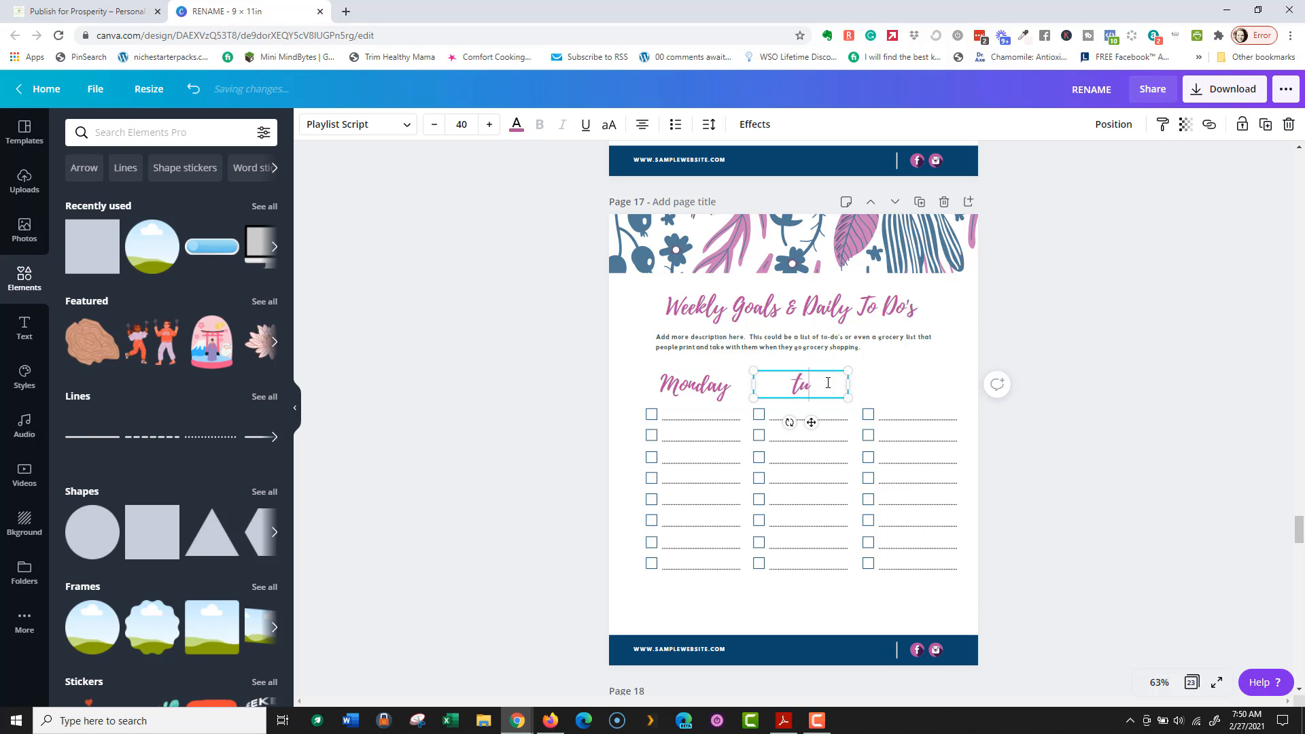
pyautogui.write('e')
pyautogui.press('BackSpace')
pyautogui.press('BackSpace')
pyautogui.press('BackSpace')
pyautogui.write('Tuesday')
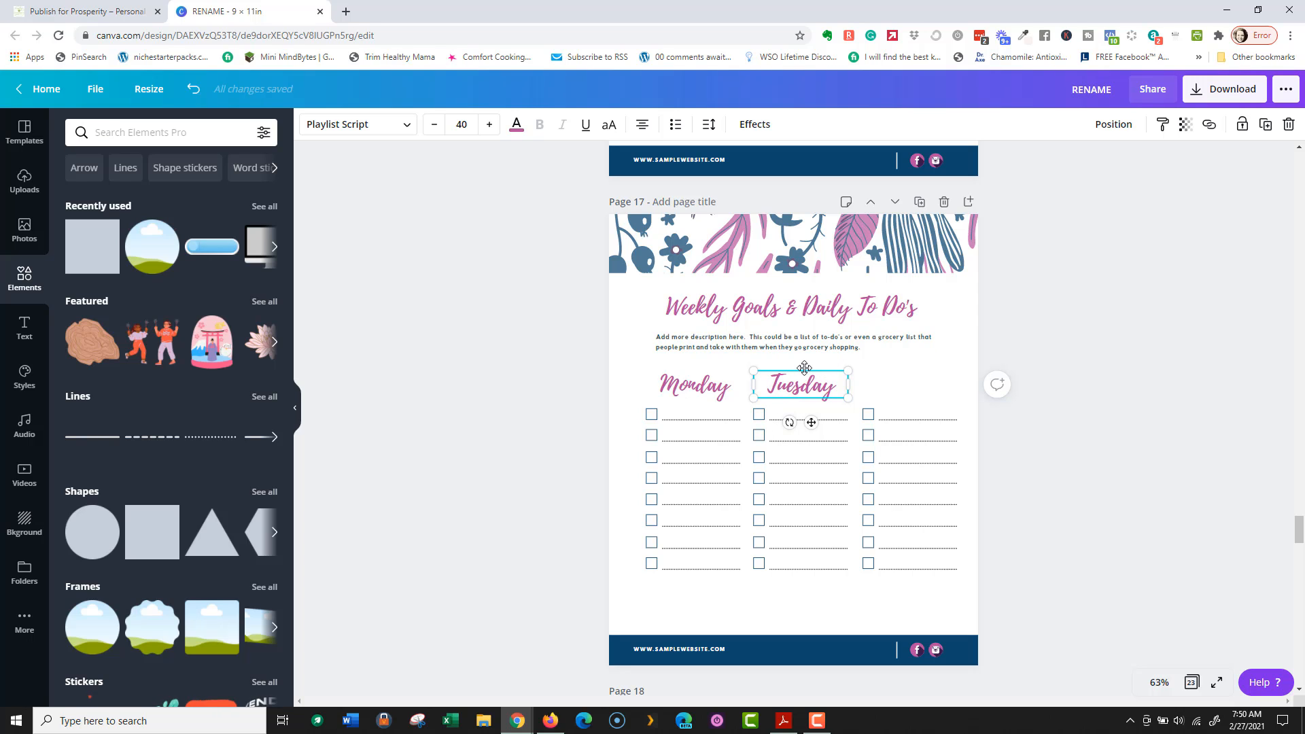
pyautogui.moveTo(802, 369); pyautogui.dragTo(804, 373)
pyautogui.press('Escape')
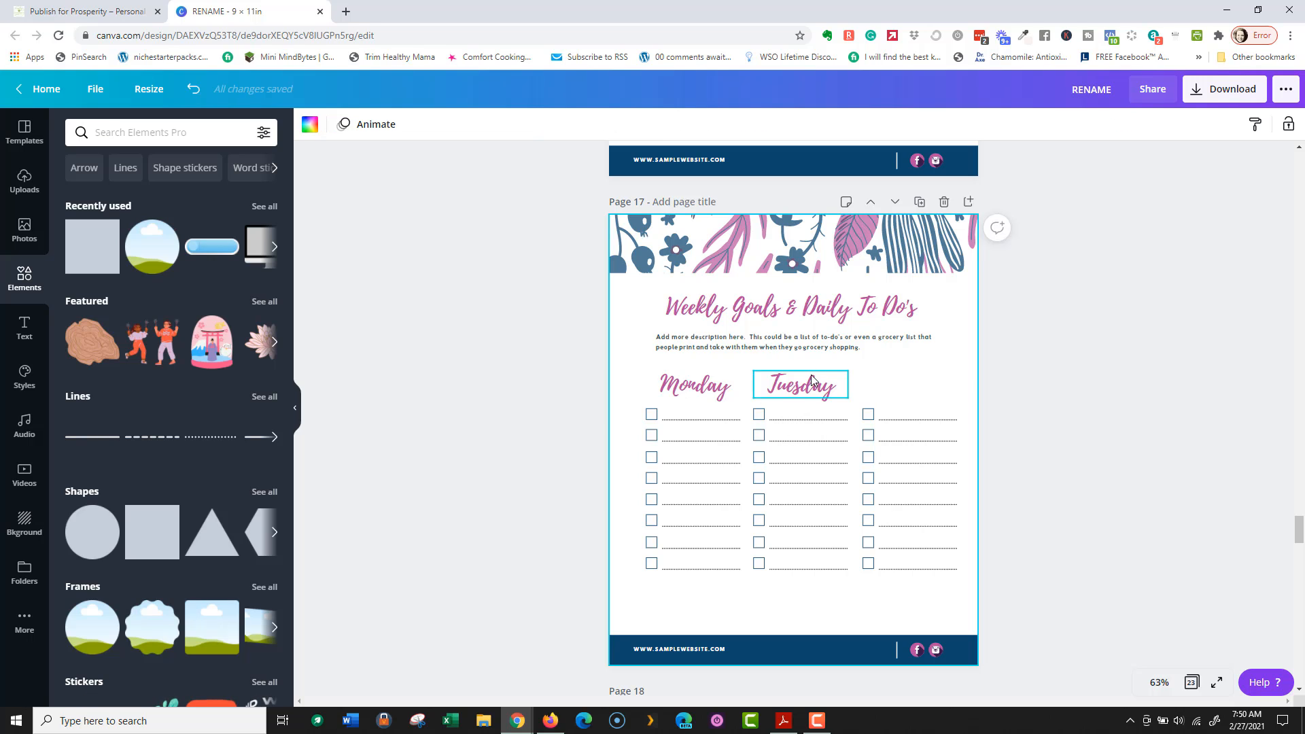
# Step: Duplicate the Tuesday heading above the third column and change its text to Wednesday
pyautogui.click(798, 386)
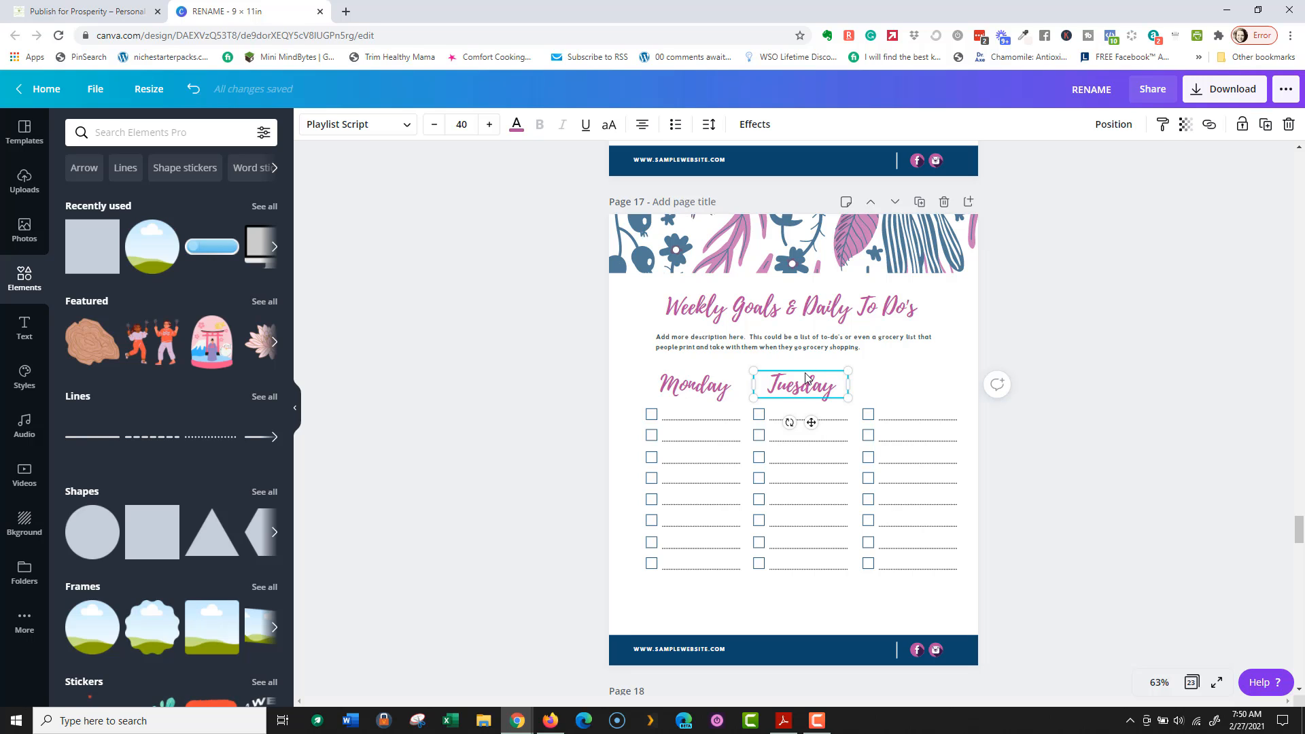
pyautogui.click(802, 369)
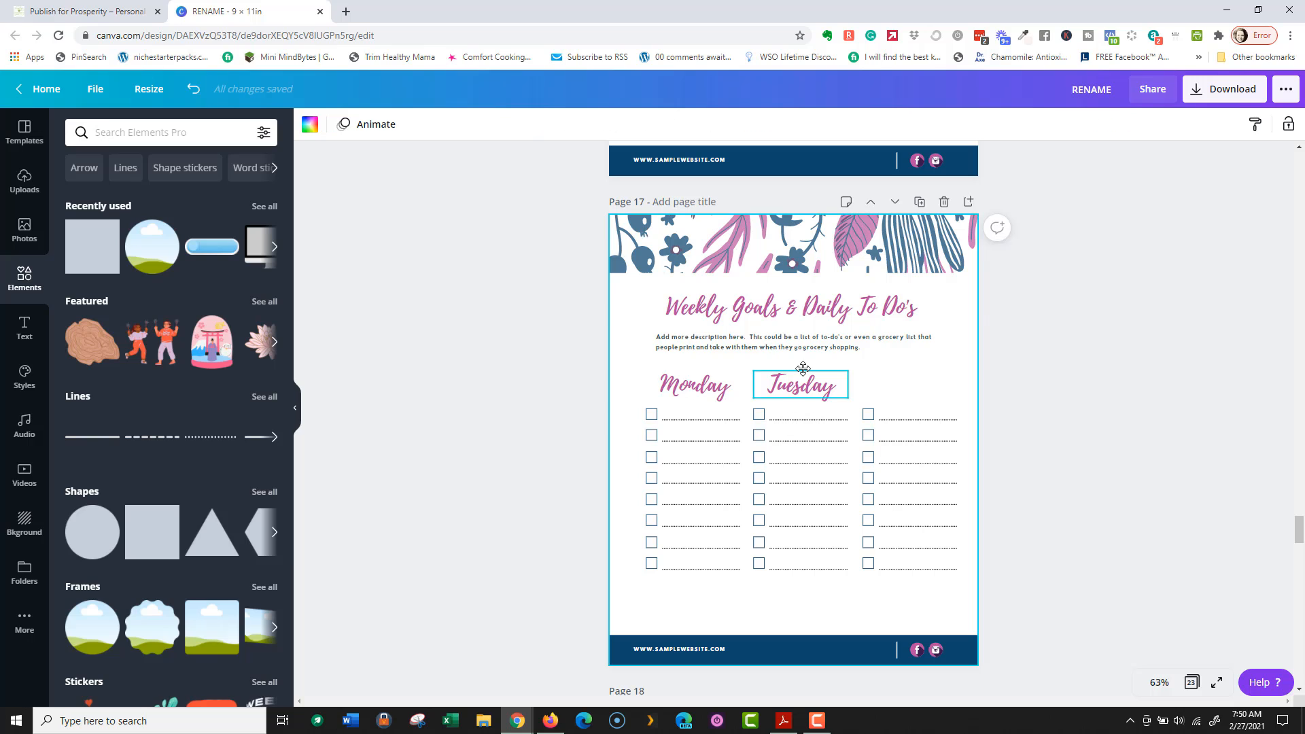
pyautogui.click(795, 383)
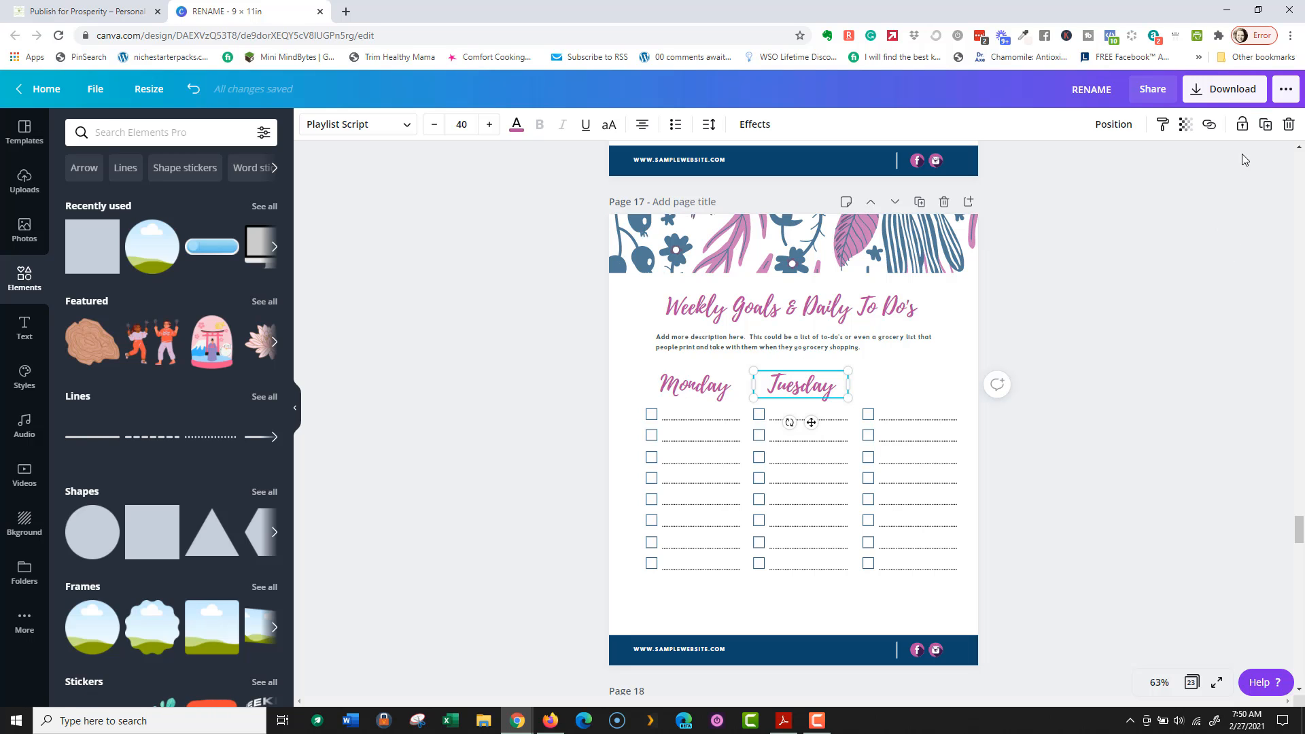
pyautogui.click(1265, 124)
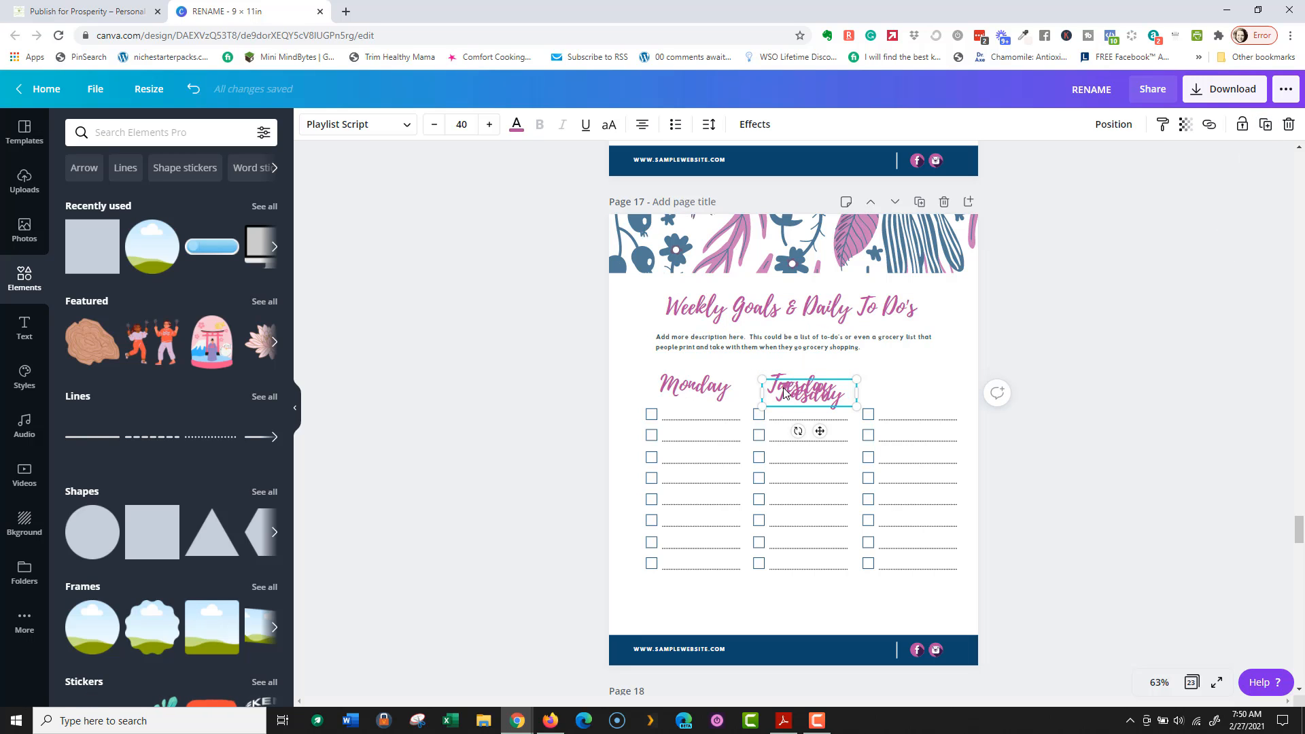
pyautogui.moveTo(811, 400); pyautogui.dragTo(897, 388)
pyautogui.doubleClick(895, 385)
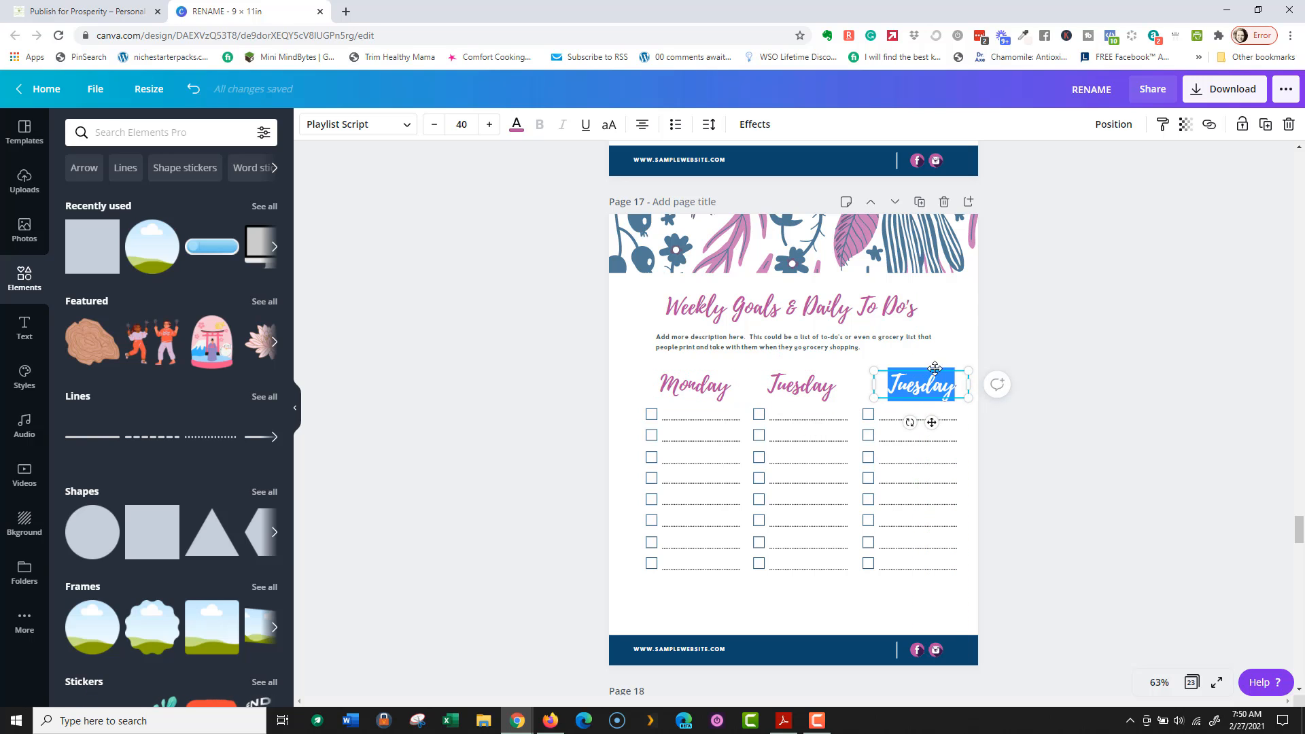
pyautogui.write('Wedn')
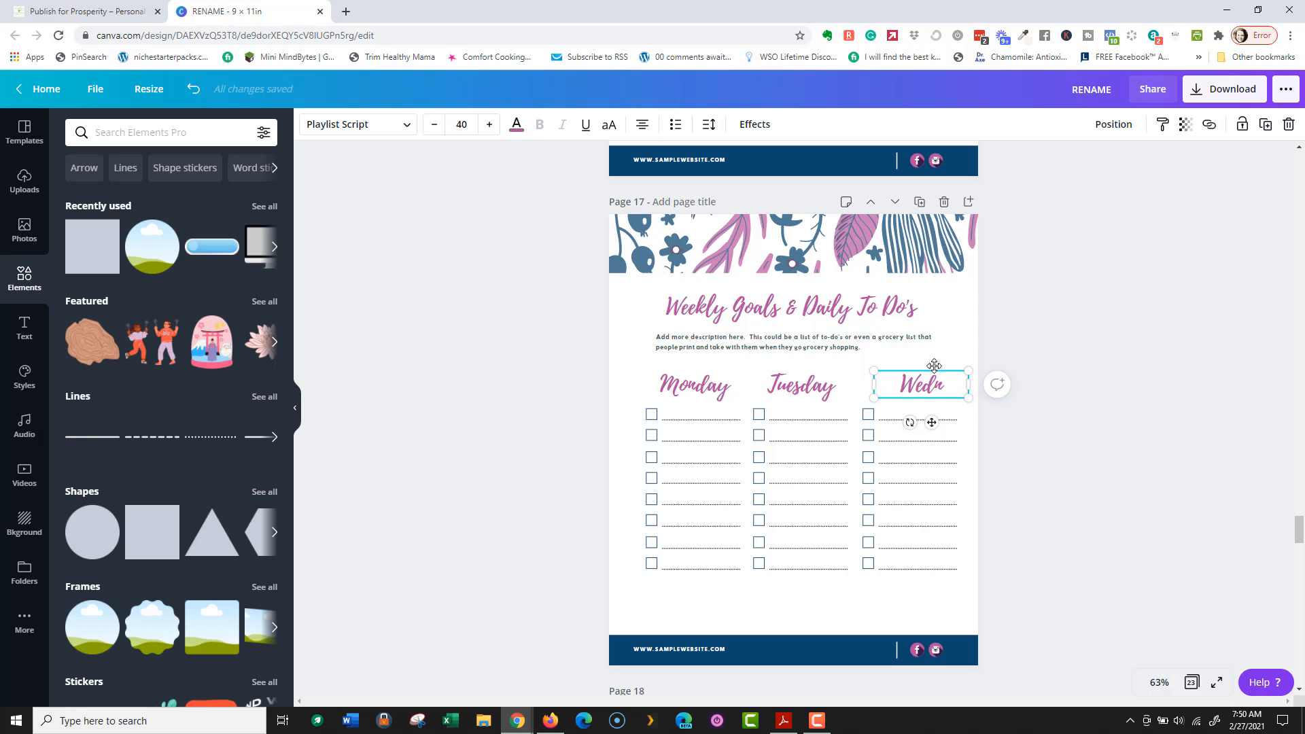
pyautogui.write('esday')
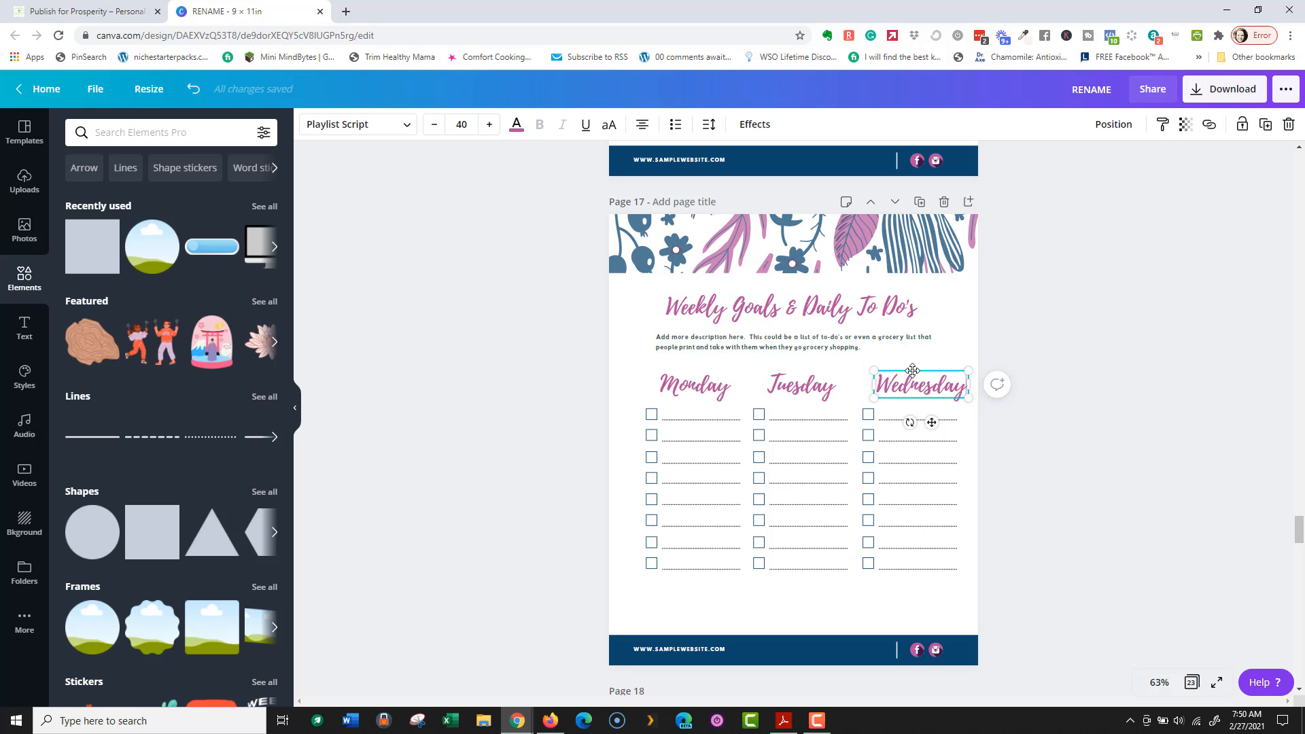
# Step: Shift the three day headings and their checkbox columns together slightly up and to the left on the page
pyautogui.moveTo(912, 371); pyautogui.dragTo(911, 374)
pyautogui.moveTo(668, 374); pyautogui.dragTo(973, 586)
pyautogui.moveTo(897, 530)
pyautogui.mouseDown()
pyautogui.moveTo(885, 535)
pyautogui.moveTo(885, 521)
pyautogui.mouseUp()
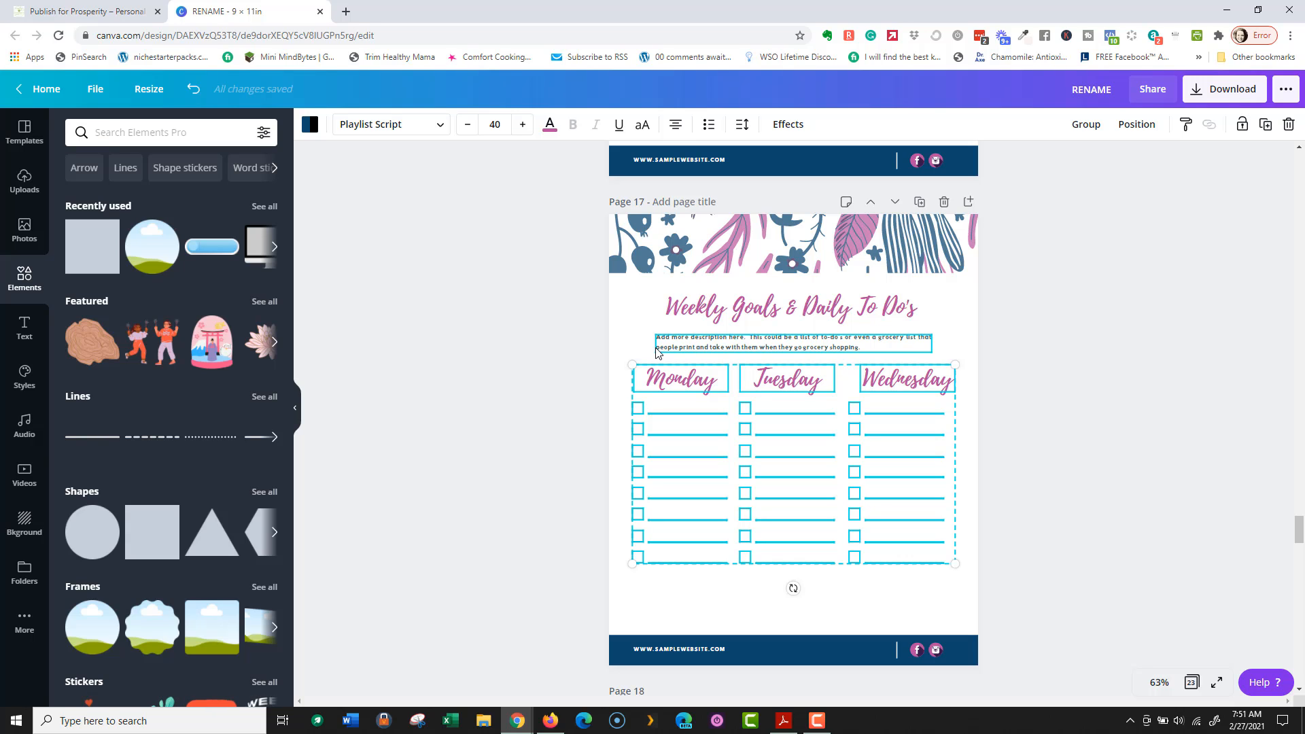
# Step: Enlarge the description text under the title to font size 11.8 so it spans the width of the three columns
pyautogui.click(772, 342)
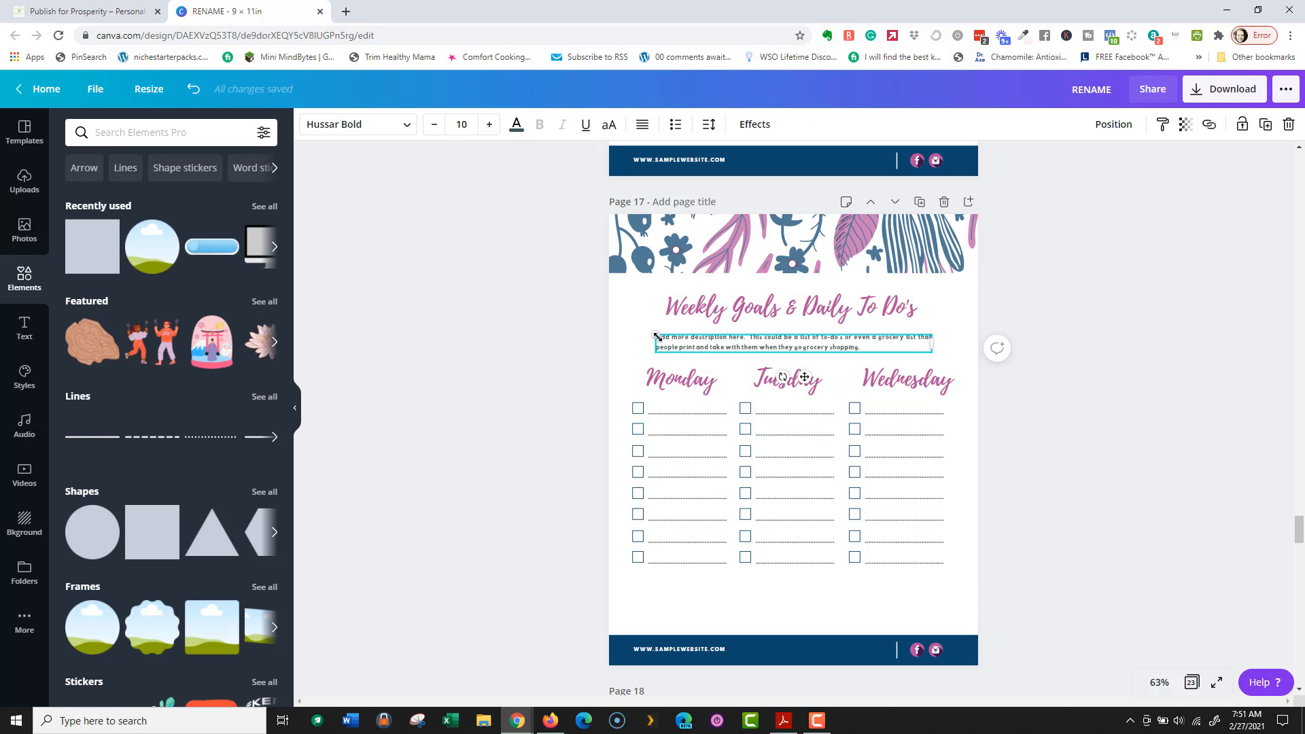
pyautogui.moveTo(657, 336)
pyautogui.mouseDown()
pyautogui.moveTo(620, 333)
pyautogui.moveTo(639, 333)
pyautogui.mouseUp()
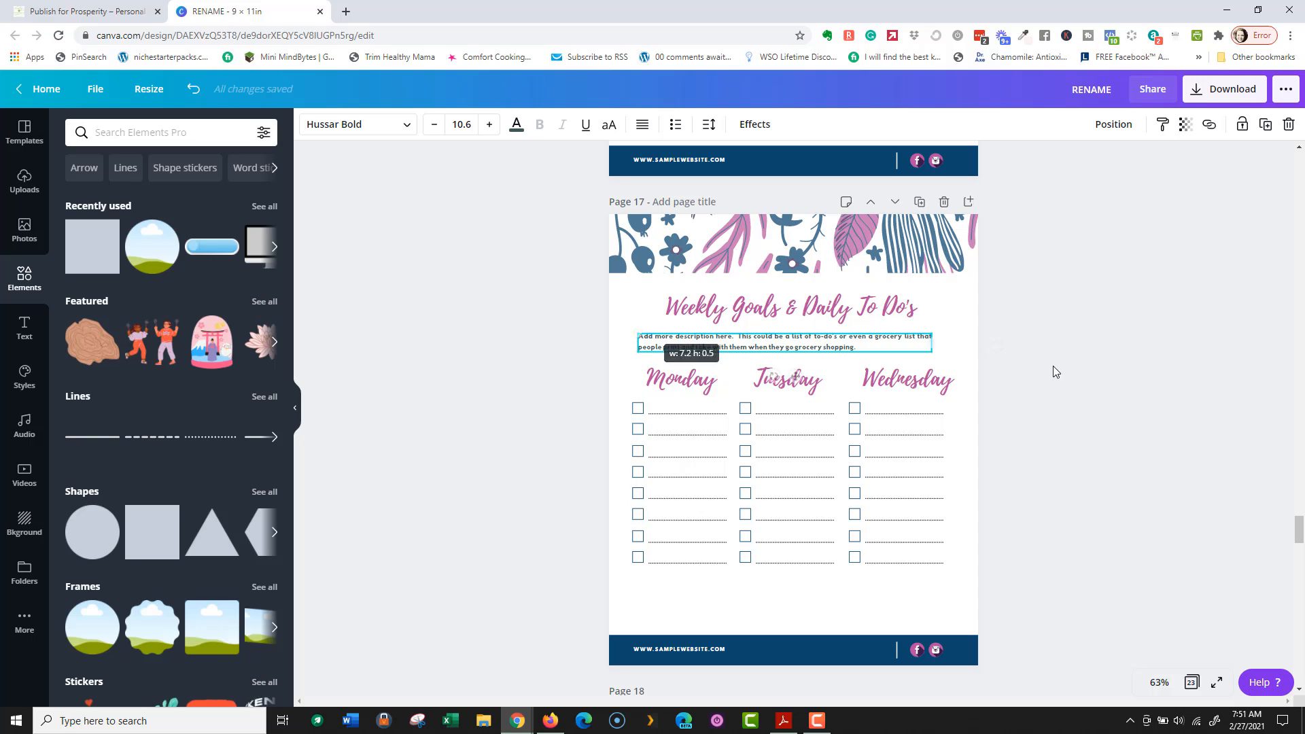
pyautogui.moveTo(932, 352); pyautogui.dragTo(963, 352)
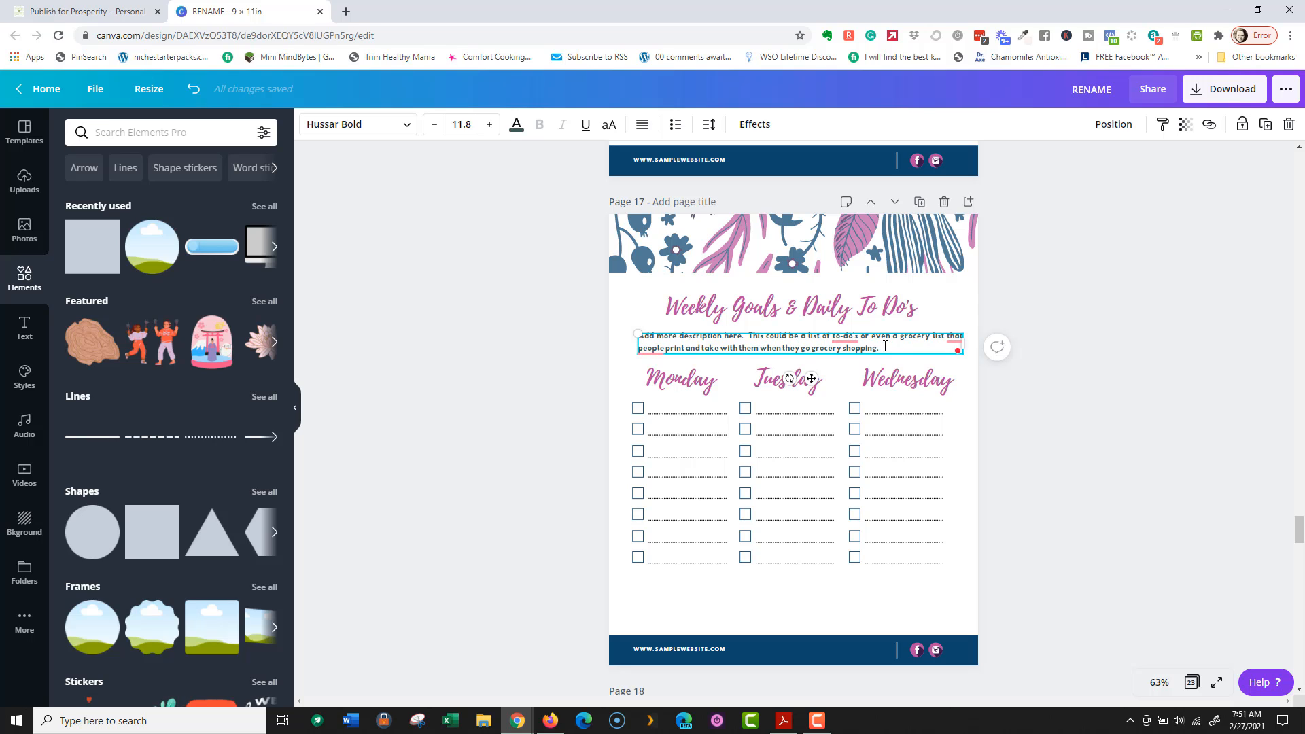
# Step: Clear the placeholder description under the title and start writing a new instruction sentence in its place
pyautogui.moveTo(885, 347); pyautogui.dragTo(626, 332)
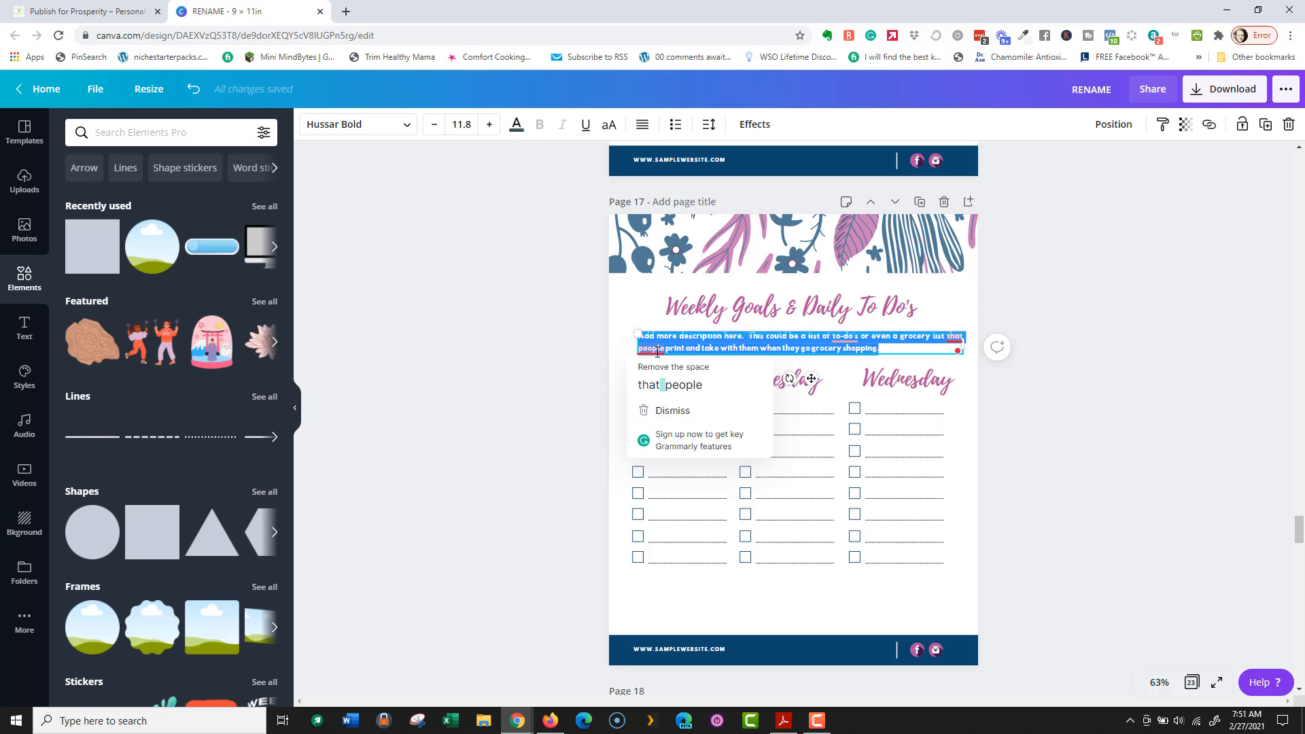
pyautogui.write('Tick t')
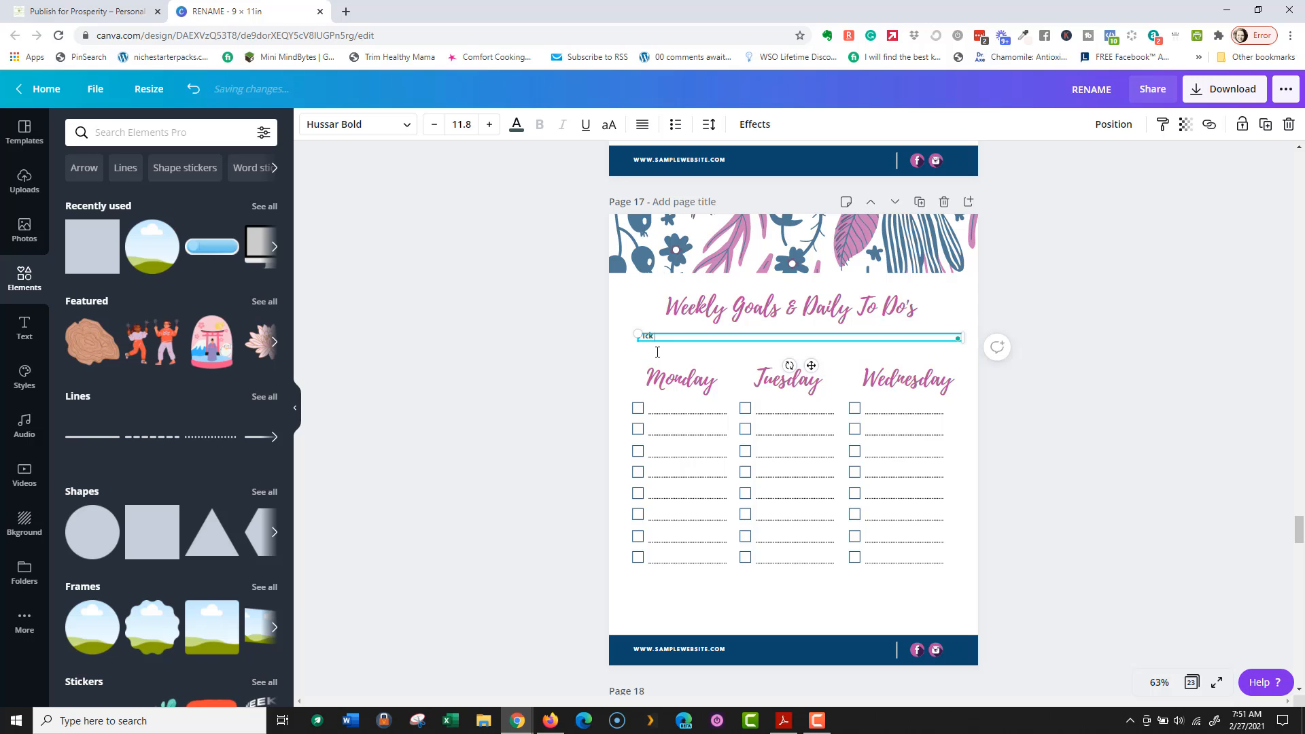
pyautogui.write('our k')
# Step: Switch to the Google Docs source document and review the wording that introduces the Weekly Goals & Daily To Do's page
pyautogui.hotkey('alt', 'Tab')
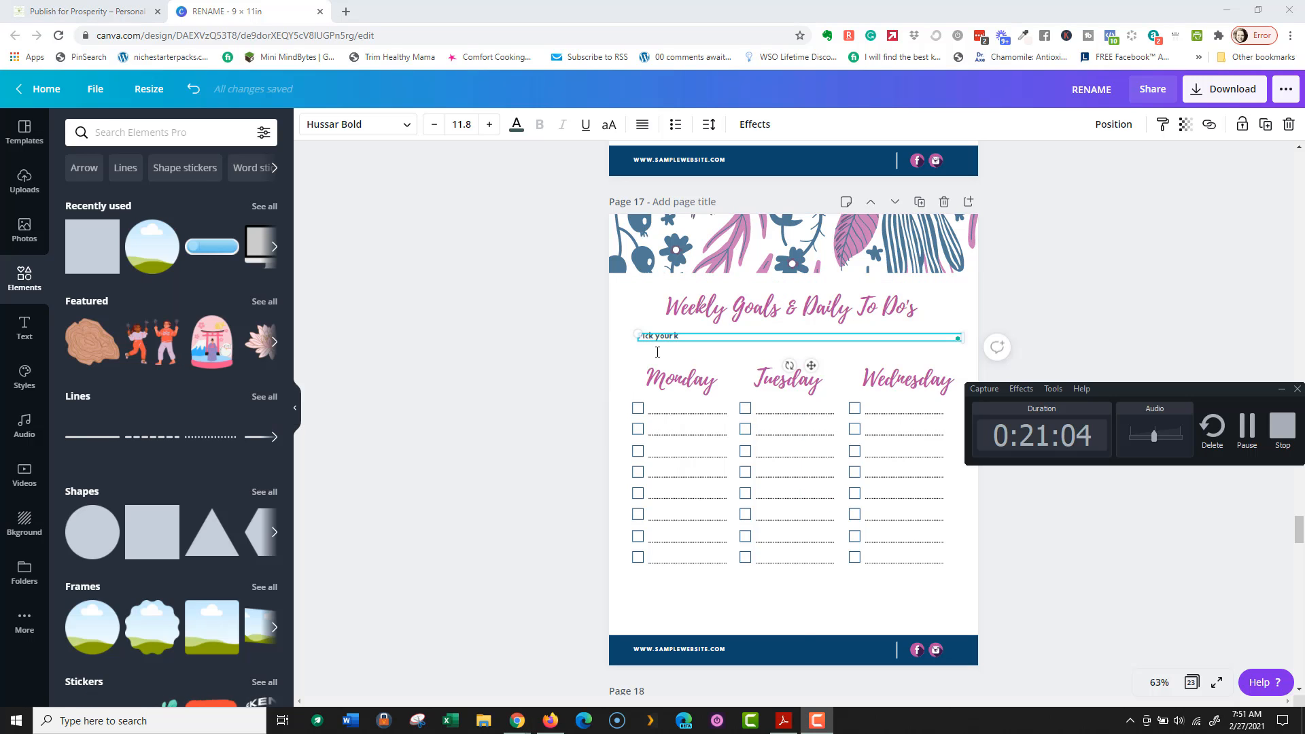
pyautogui.hotkey('alt', 'Tab')
pyautogui.hotkey('alt', 'Tab')
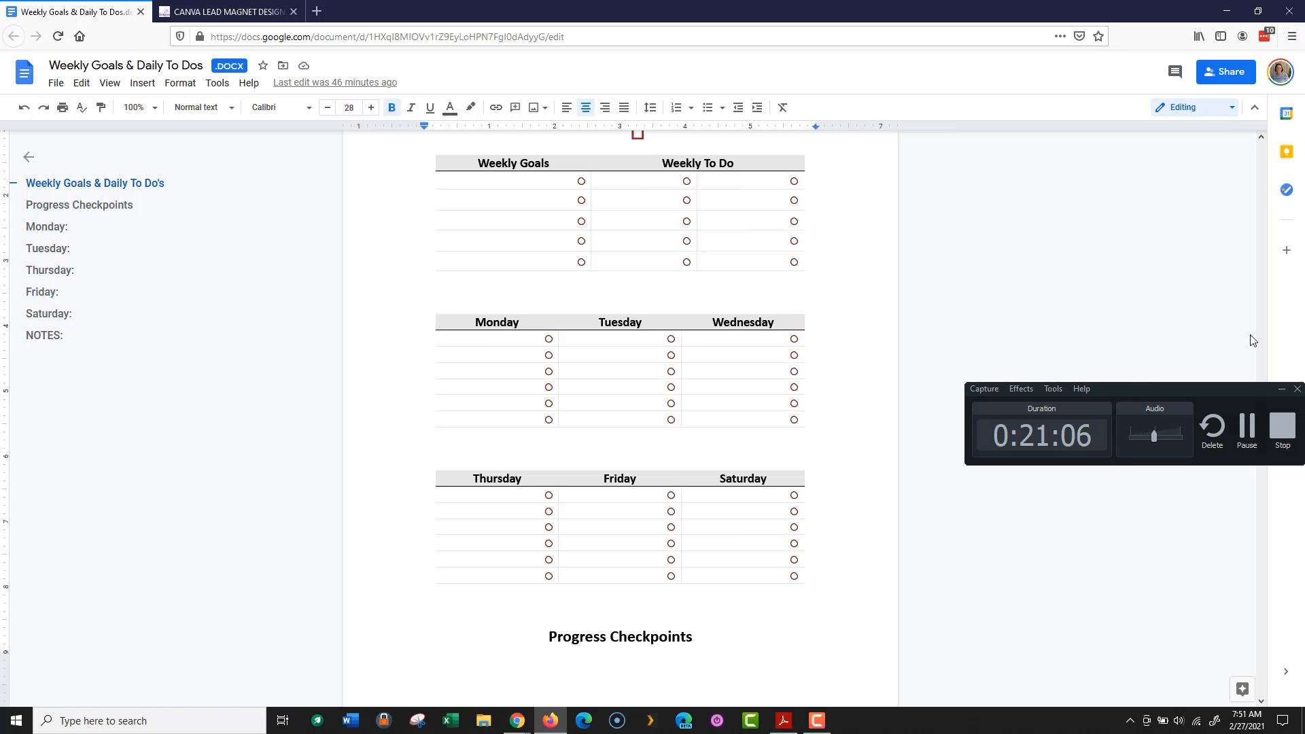
pyautogui.click(1281, 388)
pyautogui.scroll(7, 841, 379)
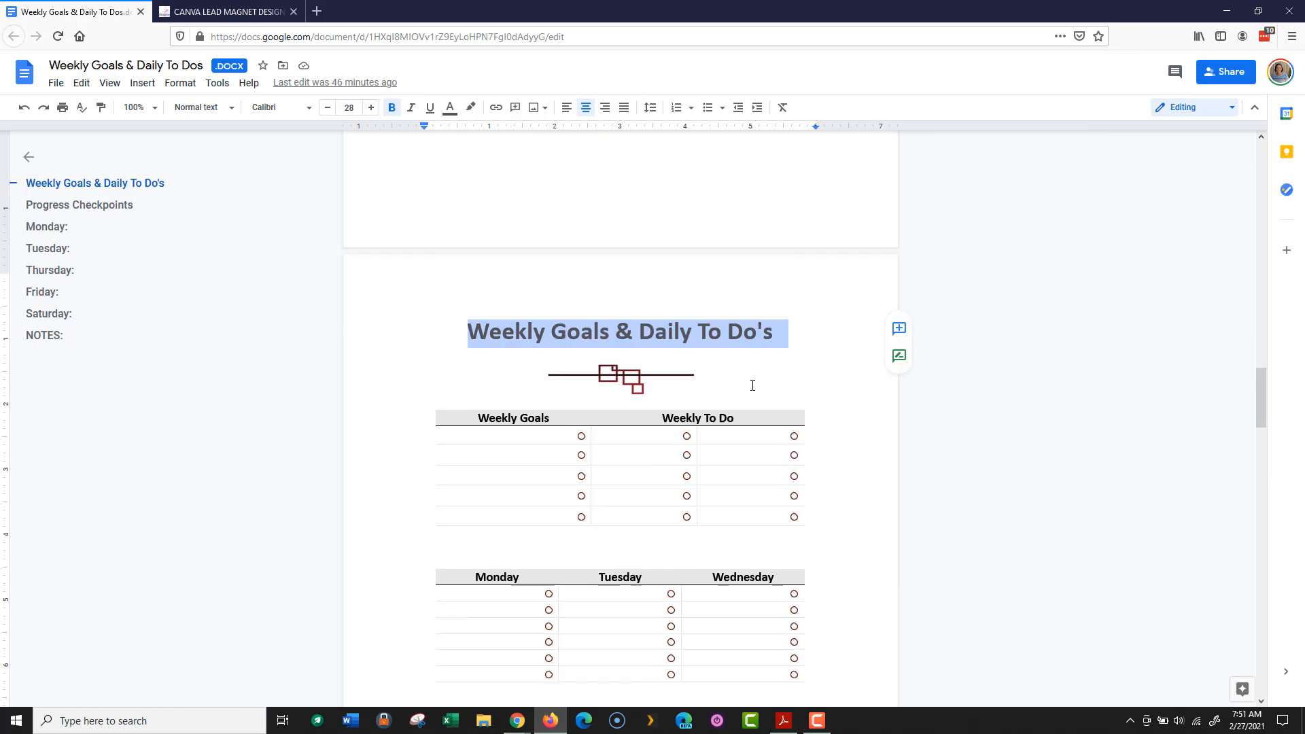
pyautogui.scroll(1, 841, 378)
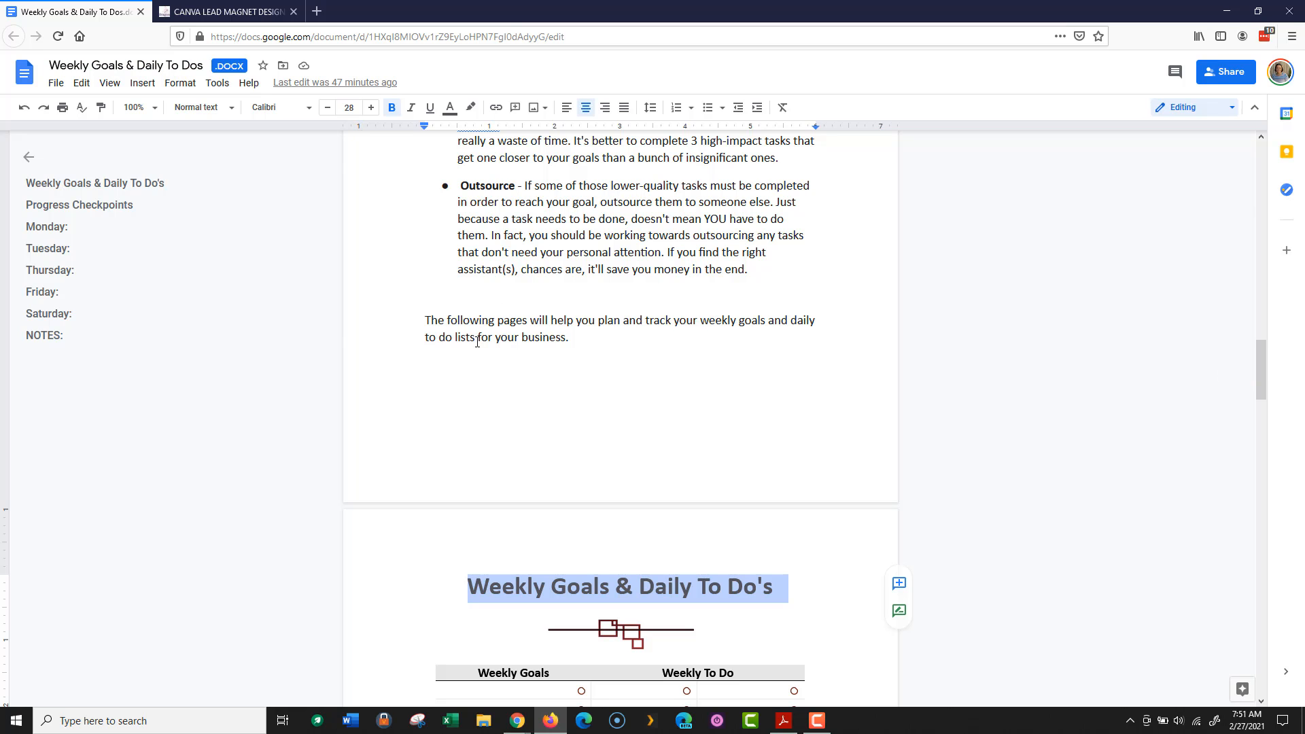
# Step: Return to the Canva design and replace the started description with "Add your to-do tasks for the week below. You'll want to pick the ones that have"
pyautogui.hotkey('alt', 'Tab')
pyautogui.hotkey('alt', 'Tab')
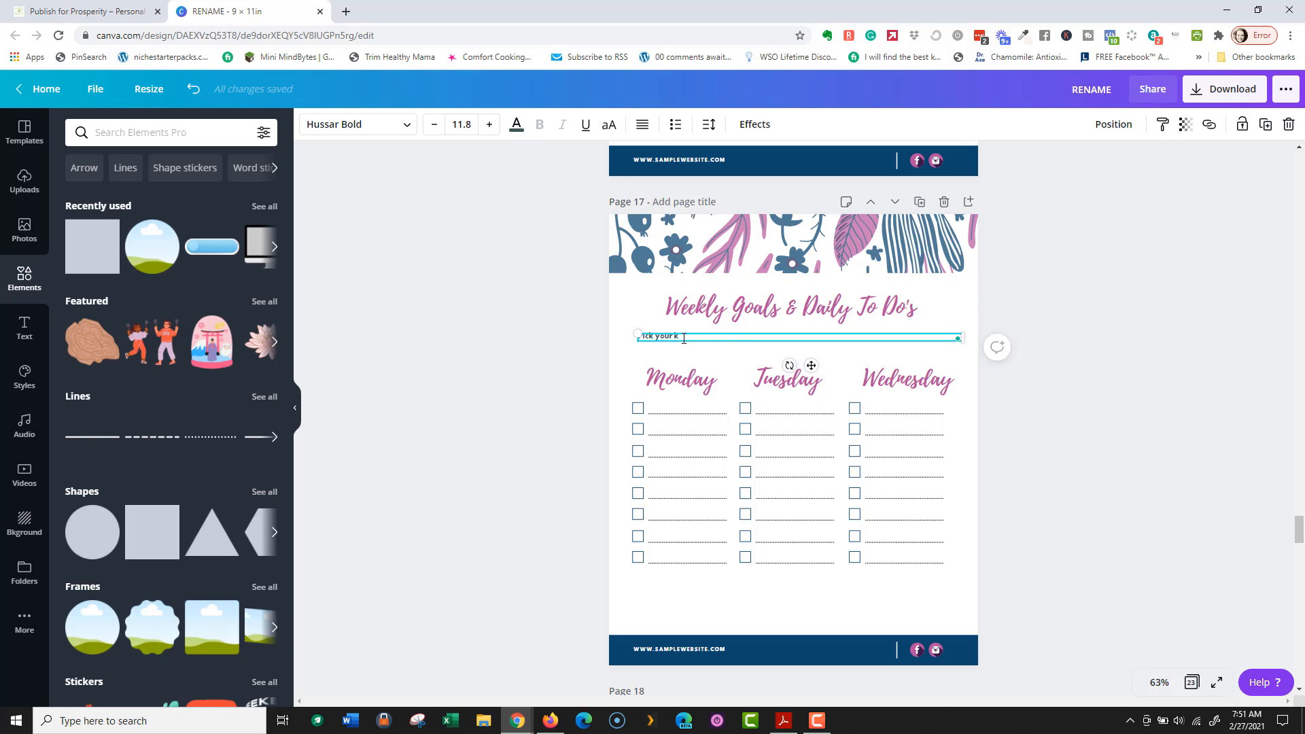
pyautogui.moveTo(687, 336); pyautogui.dragTo(632, 337)
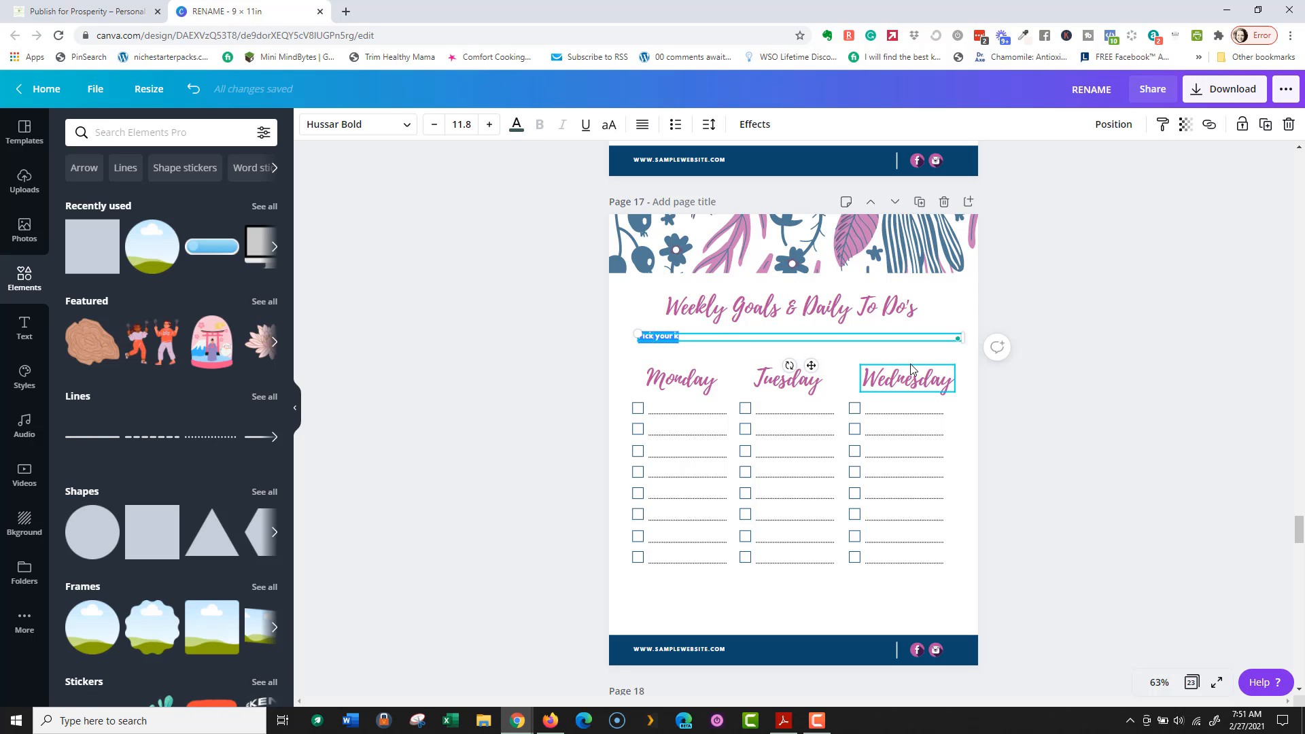
pyautogui.write('Add your to-do tasks that')
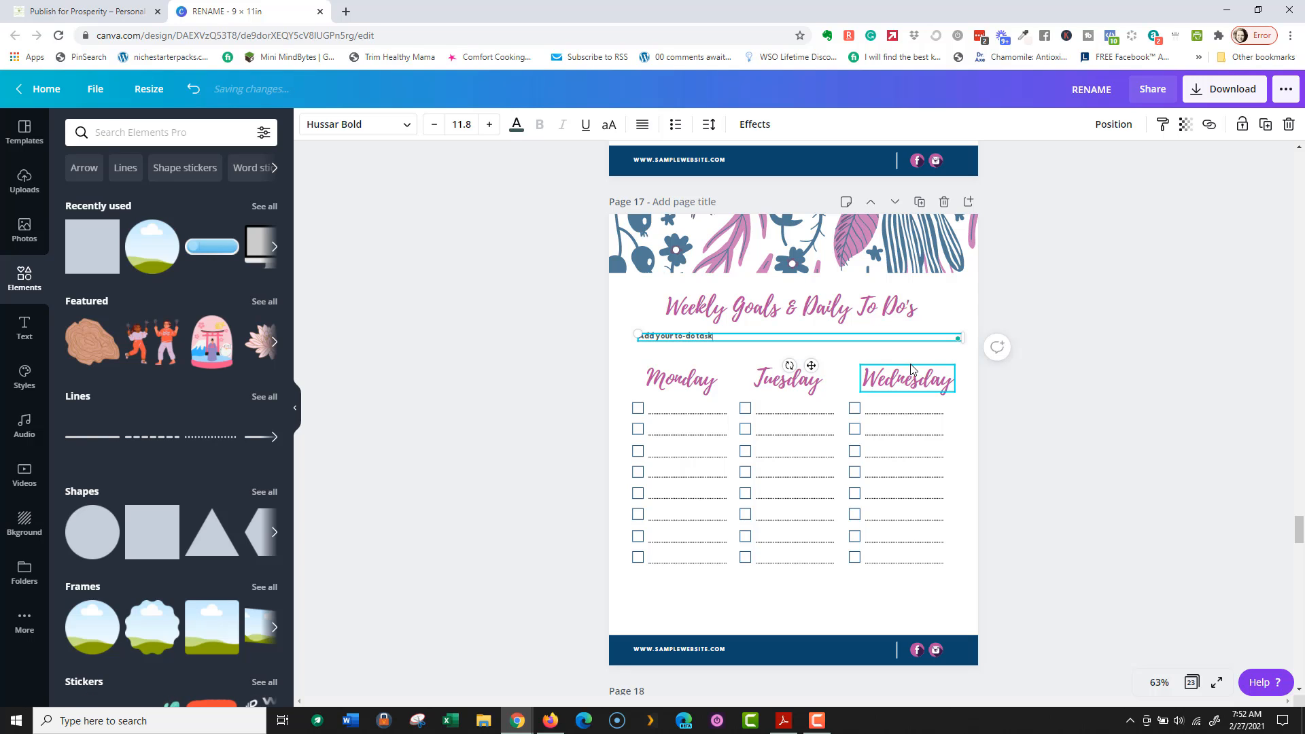
pyautogui.press('BackSpace')
pyautogui.press('BackSpace')
pyautogui.press('BackSpace')
pyautogui.press('BackSpace')
pyautogui.write("for the week below. You'll want to pick the ones that have")
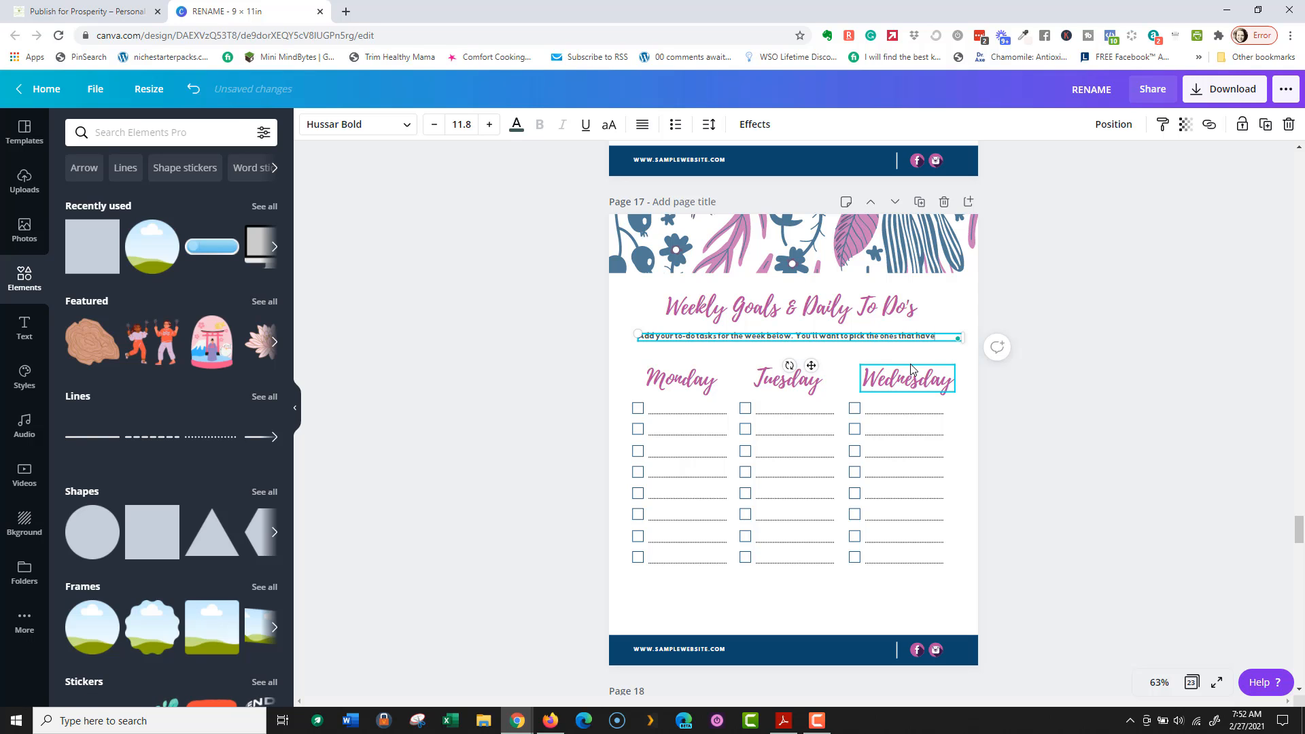
# Step: Continue the description sentence with "the most priority and add the top three to"
pyautogui.write('ost p')
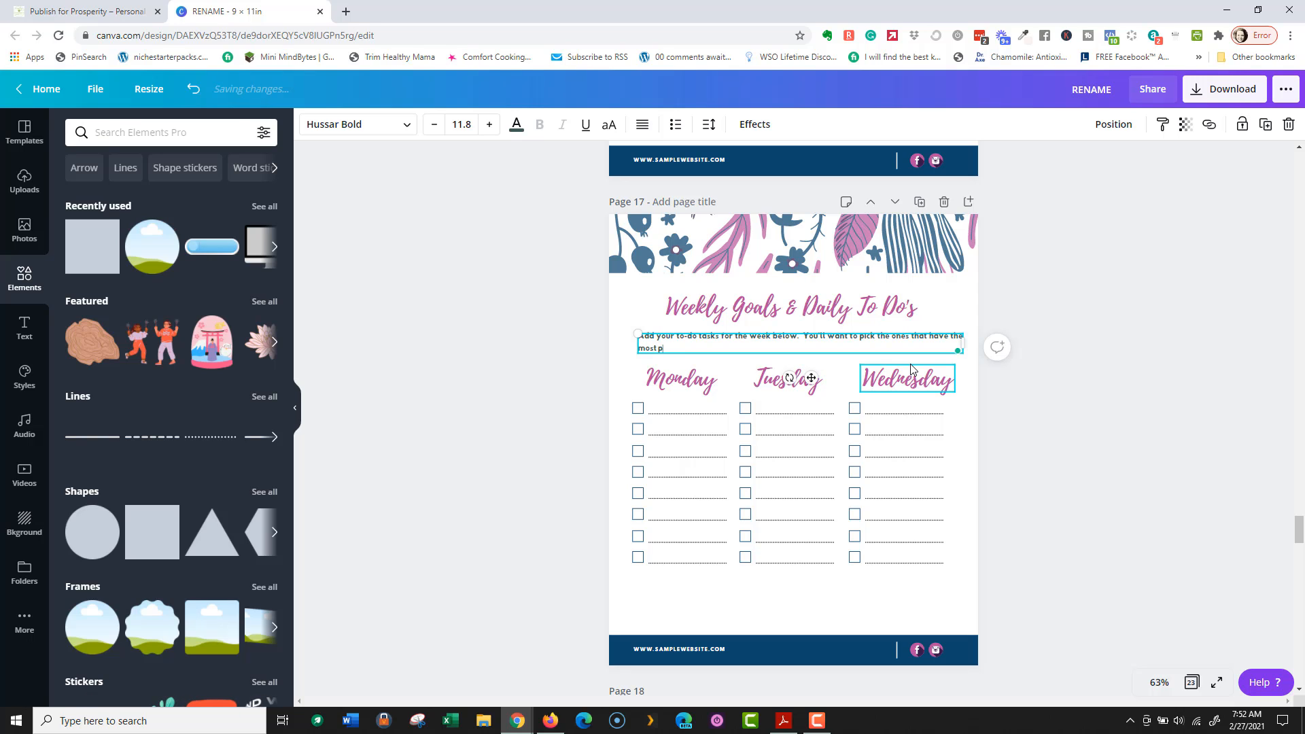
pyautogui.write('riority and the')
pyautogui.write('n')
pyautogui.press('BackSpace')
pyautogui.press('BackSpace')
pyautogui.press('BackSpace')
pyautogui.press('BackSpace')
pyautogui.write('add those')
pyautogui.press('BackSpace')
pyautogui.press('BackSpace')
pyautogui.press('BackSpace')
pyautogui.press('BackSpace')
pyautogui.press('BackSpace')
pyautogui.press('BackSpace')
pyautogui.write('he top three to')
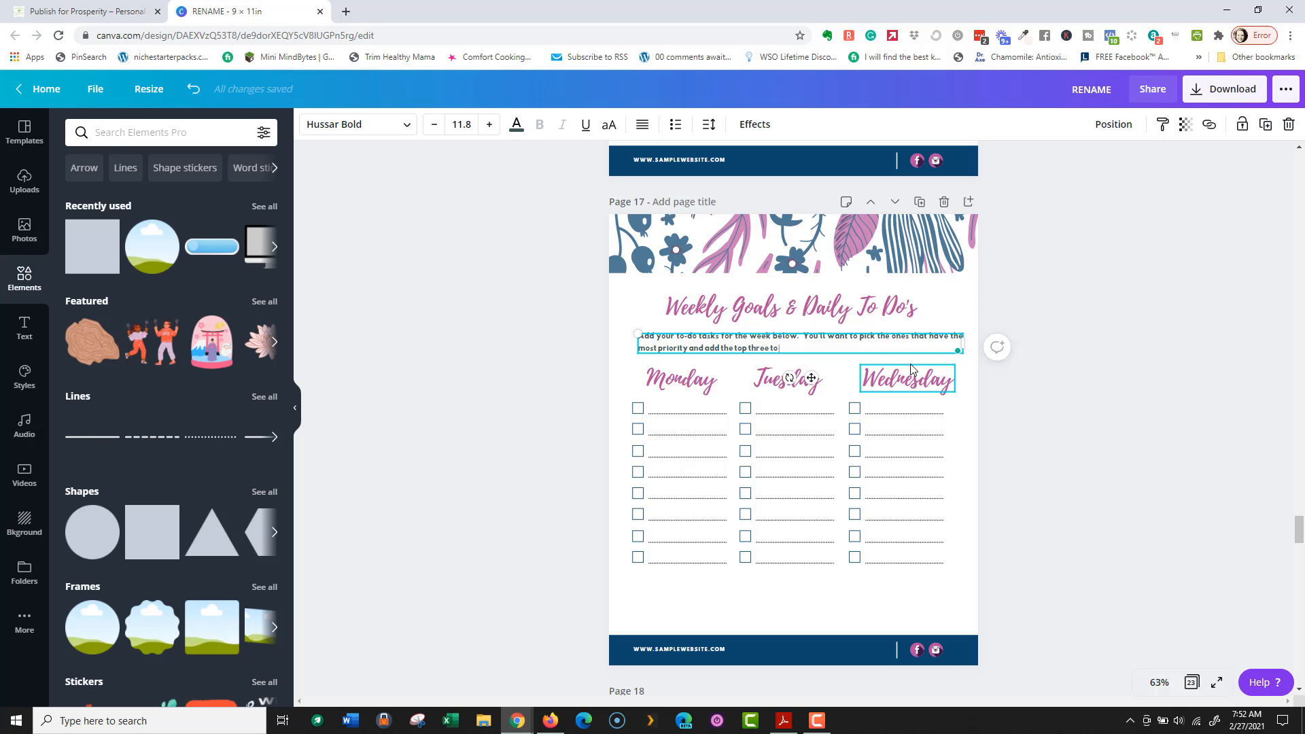
# Step: Reword the end of the description after "and add" to read "your most important to the top three spots."
pyautogui.write(' the')
pyautogui.press('BackSpace')
pyautogui.press('BackSpace')
pyautogui.press('BackSpace')
pyautogui.press('BackSpace')
pyautogui.press('BackSpace')
pyautogui.press('BackSpace')
pyautogui.press('BackSpace')
pyautogui.press('BackSpace')
pyautogui.press('BackSpace')
pyautogui.press('BackSpace')
pyautogui.press('BackSpace')
pyautogui.press('BackSpace')
pyautogui.press('BackSpace')
pyautogui.press('BackSpace')
pyautogui.press('BackSpace')
pyautogui.press('BackSpace')
pyautogui.press('BackSpace')
pyautogui.press('BackSpace')
pyautogui.press('BackSpace')
pyautogui.press('BackSpace')
pyautogui.write('your most important to the top three s')
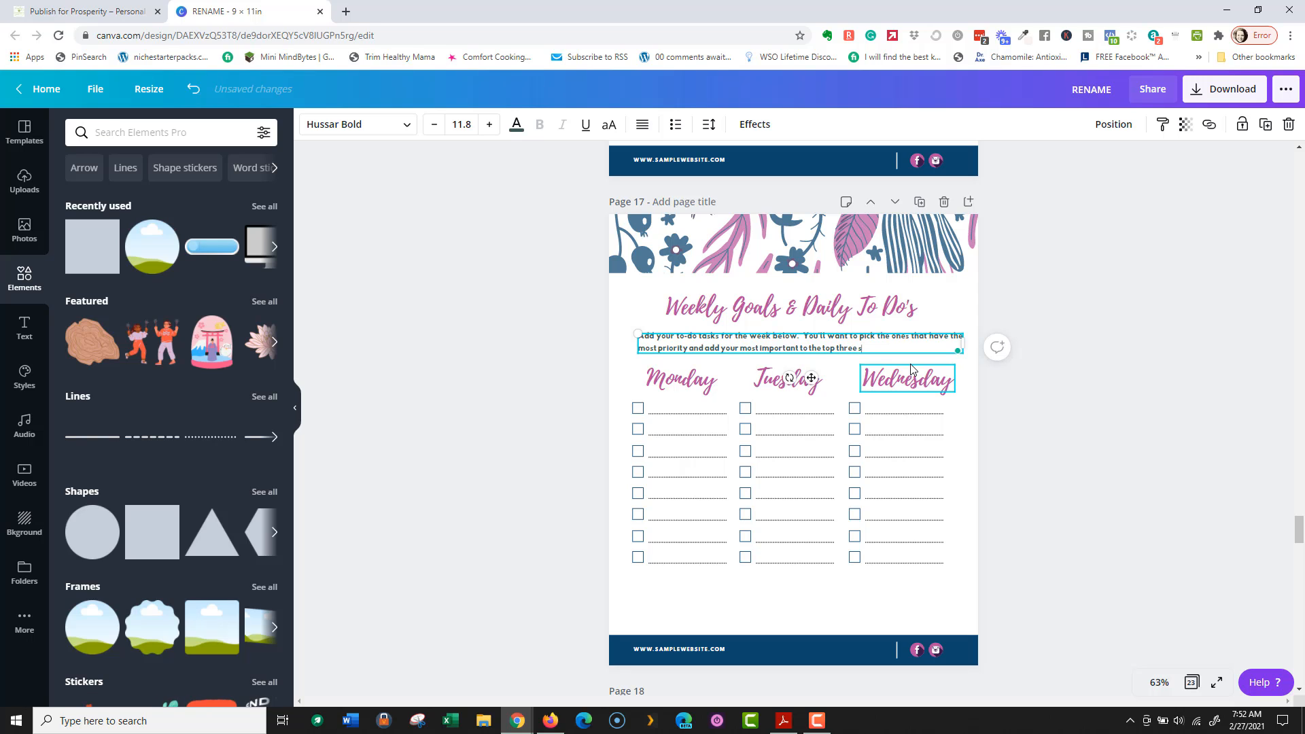
pyautogui.write('pots.')
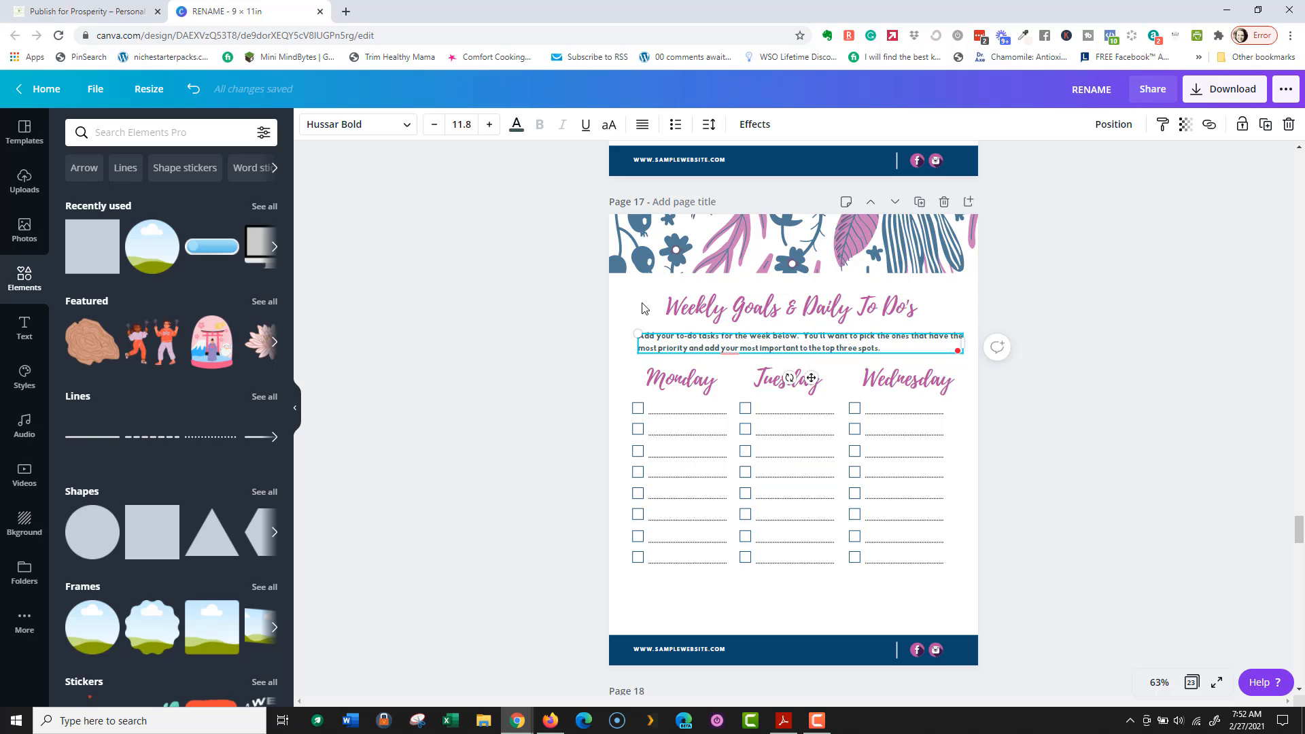
# Step: Move the page 17 title up to just below the floral header
pyautogui.scroll(-2, 602, 357)
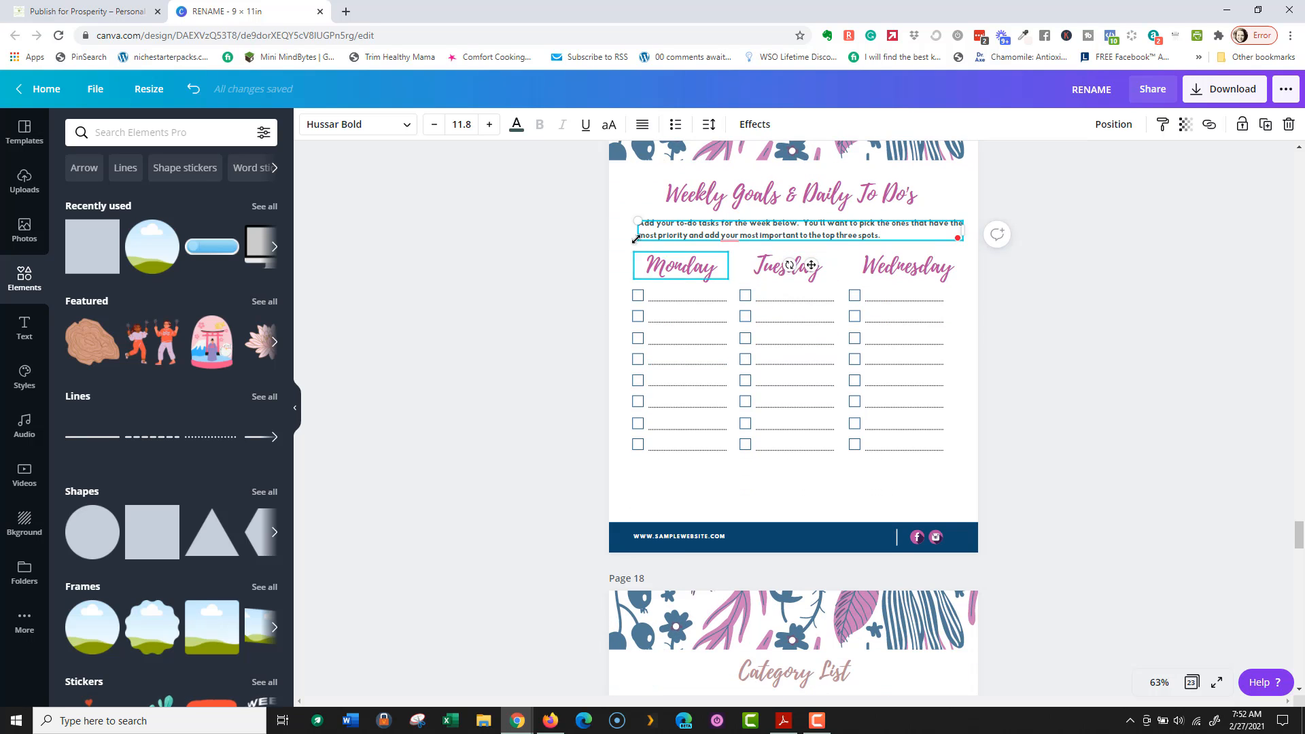
pyautogui.scroll(2, 927, 270)
pyautogui.moveTo(776, 316); pyautogui.dragTo(784, 299)
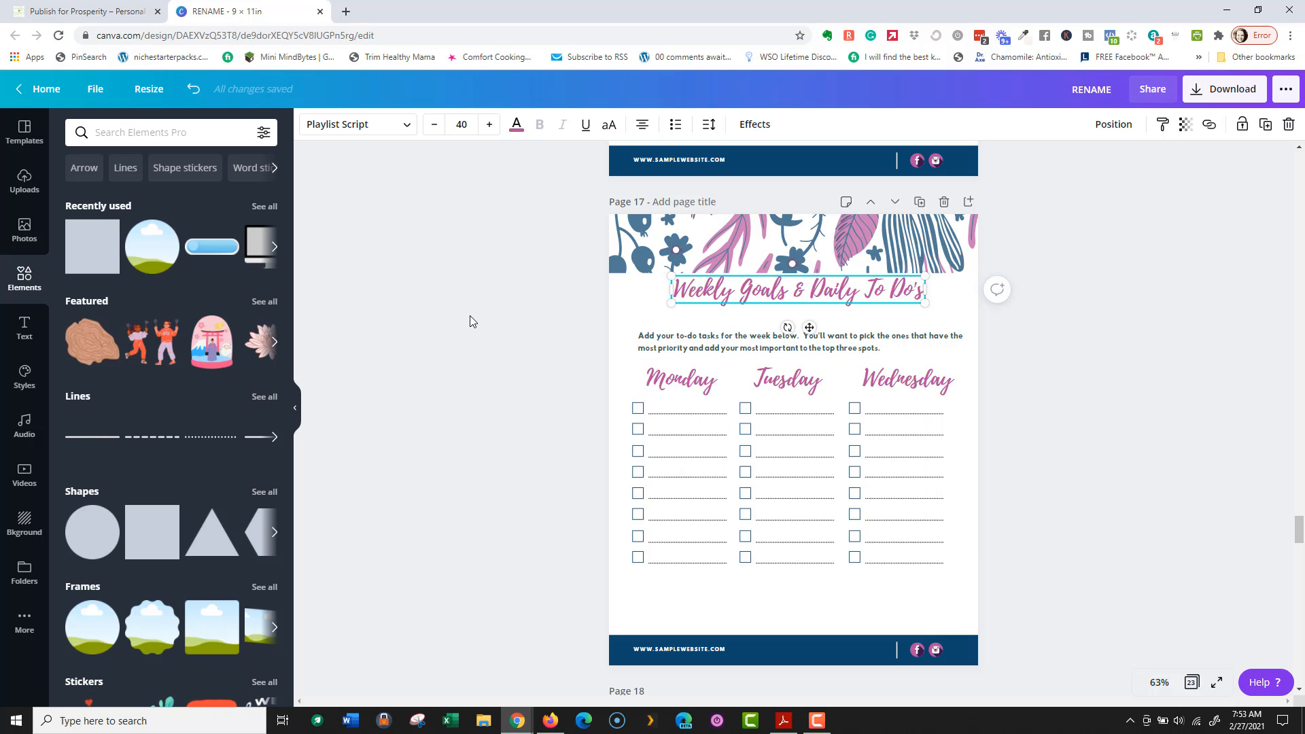
# Step: Add a navy square and reshape it into a wide, shallow banner centred over the floral header
pyautogui.click(76, 246)
pyautogui.moveTo(743, 446); pyautogui.dragTo(620, 314)
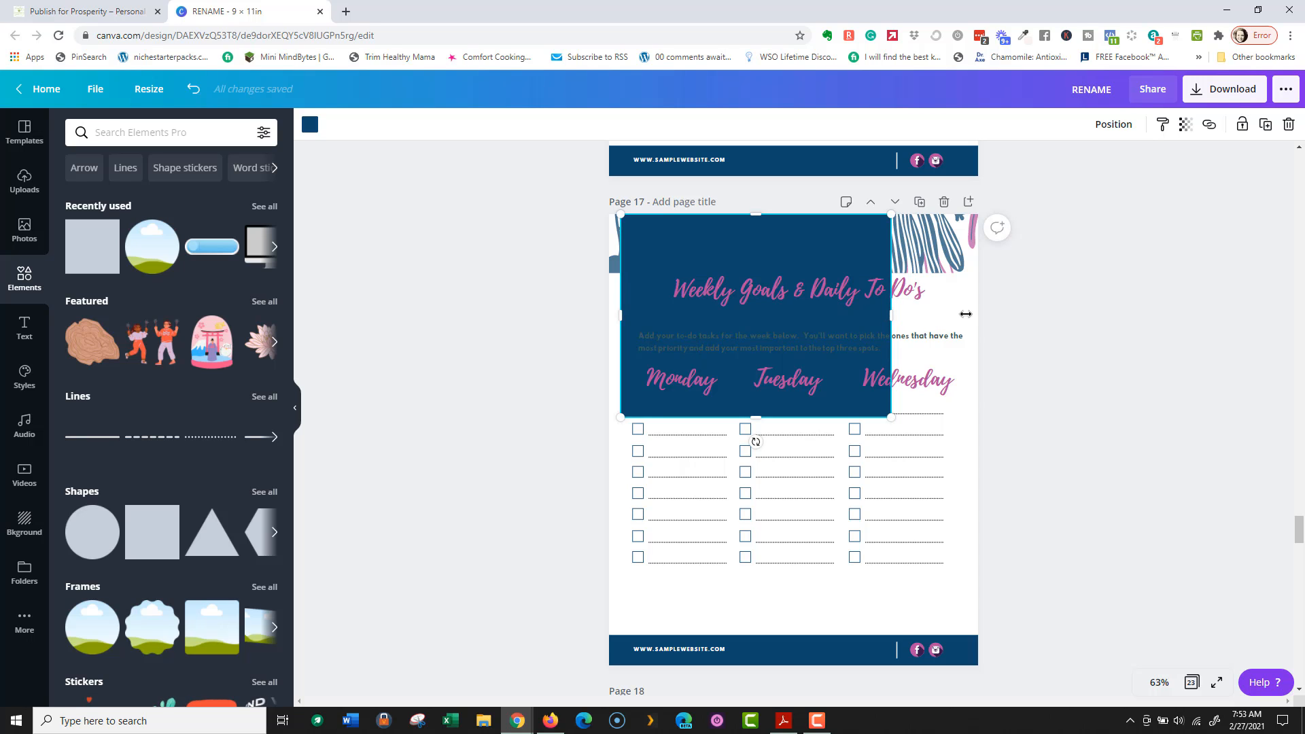
pyautogui.moveTo(965, 314)
pyautogui.mouseDown()
pyautogui.moveTo(979, 314)
pyautogui.moveTo(962, 314)
pyautogui.mouseUp()
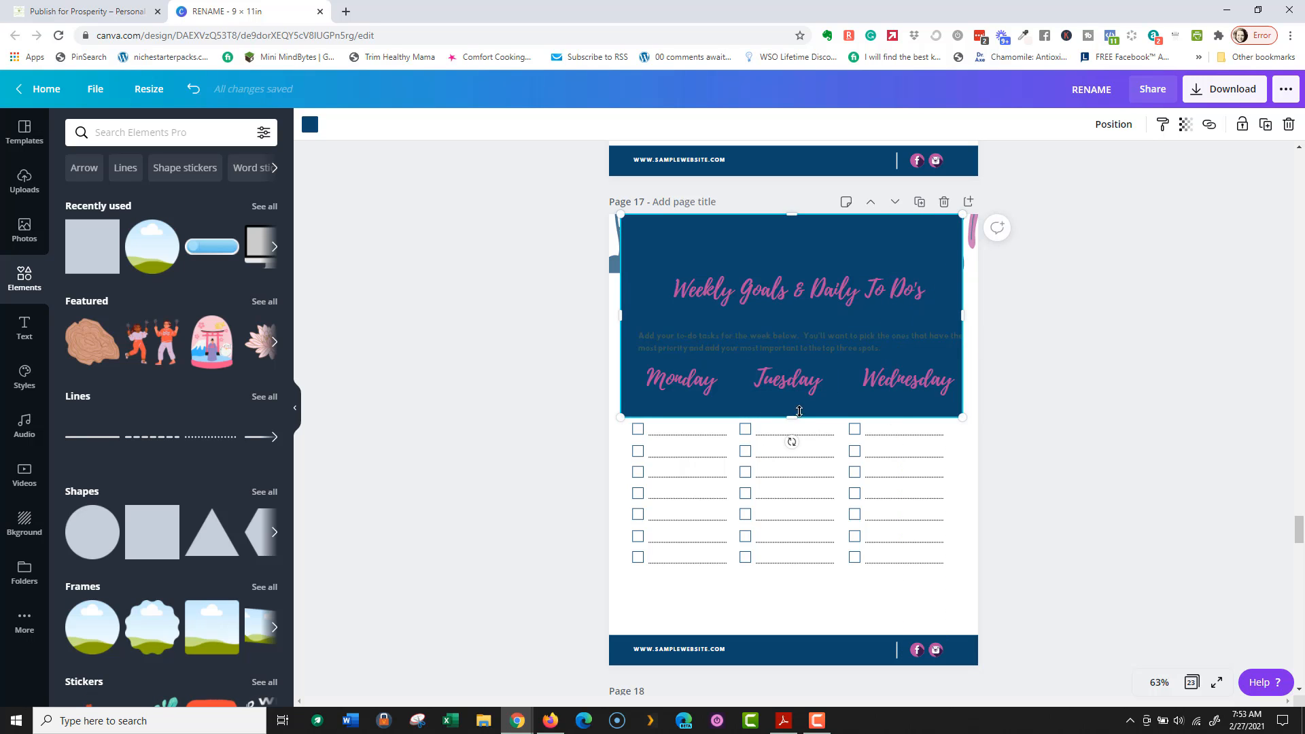
pyautogui.moveTo(794, 421); pyautogui.dragTo(795, 260)
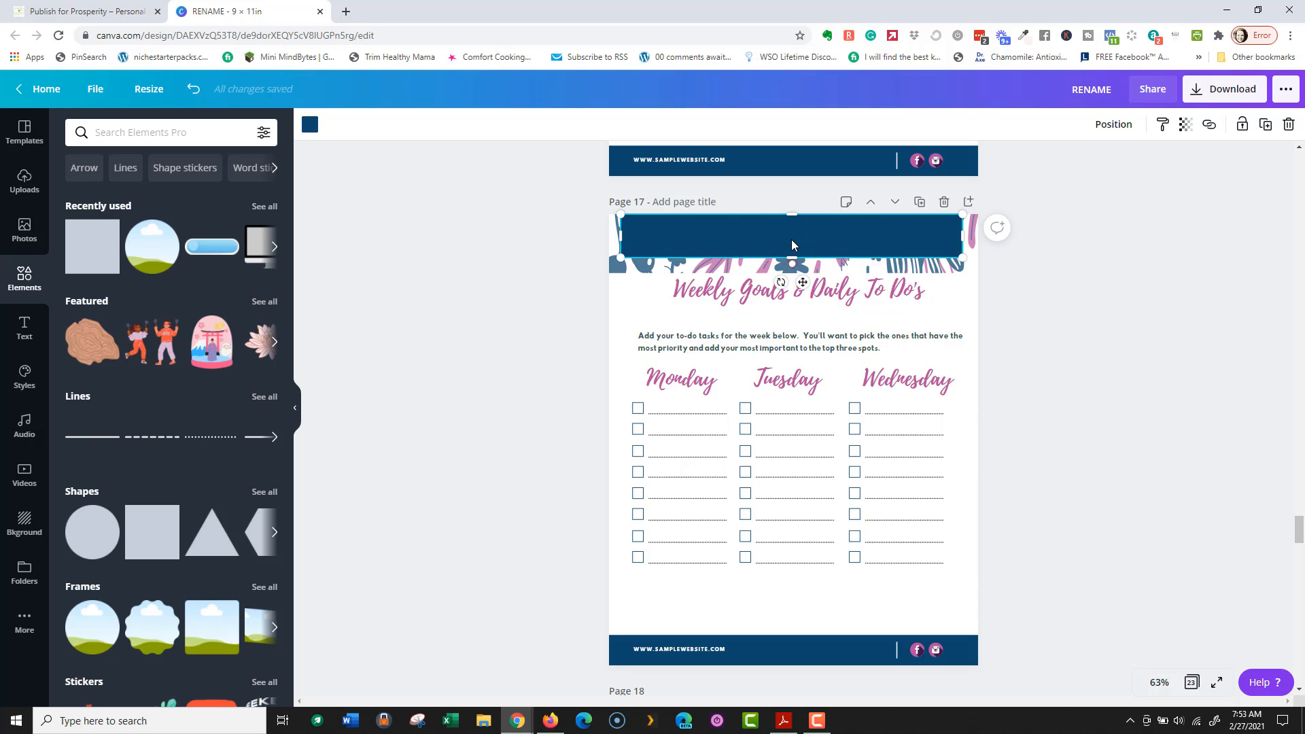
pyautogui.moveTo(792, 240); pyautogui.dragTo(797, 243)
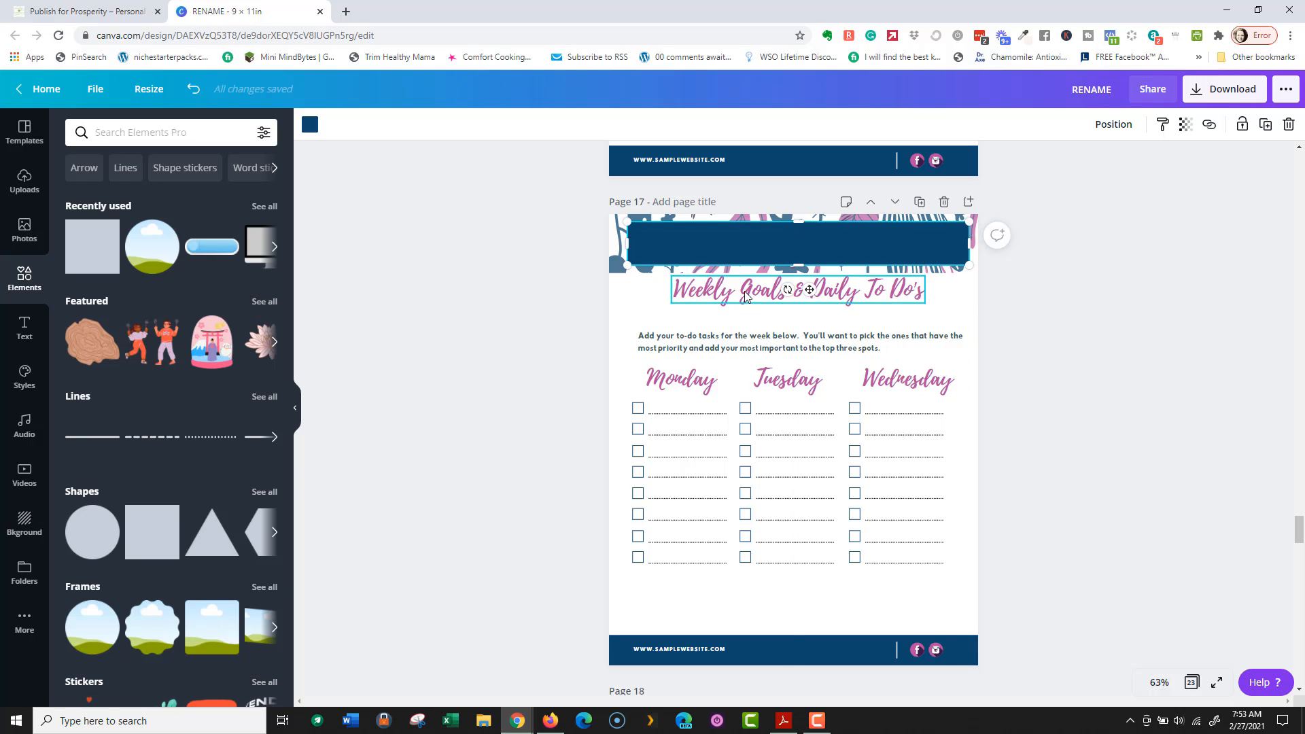
# Step: Place the Weekly Goals & Daily To Do's title on the navy banner and change its text colour to white
pyautogui.moveTo(745, 296); pyautogui.dragTo(936, 243)
pyautogui.doubleClick(754, 245)
pyautogui.click(655, 241)
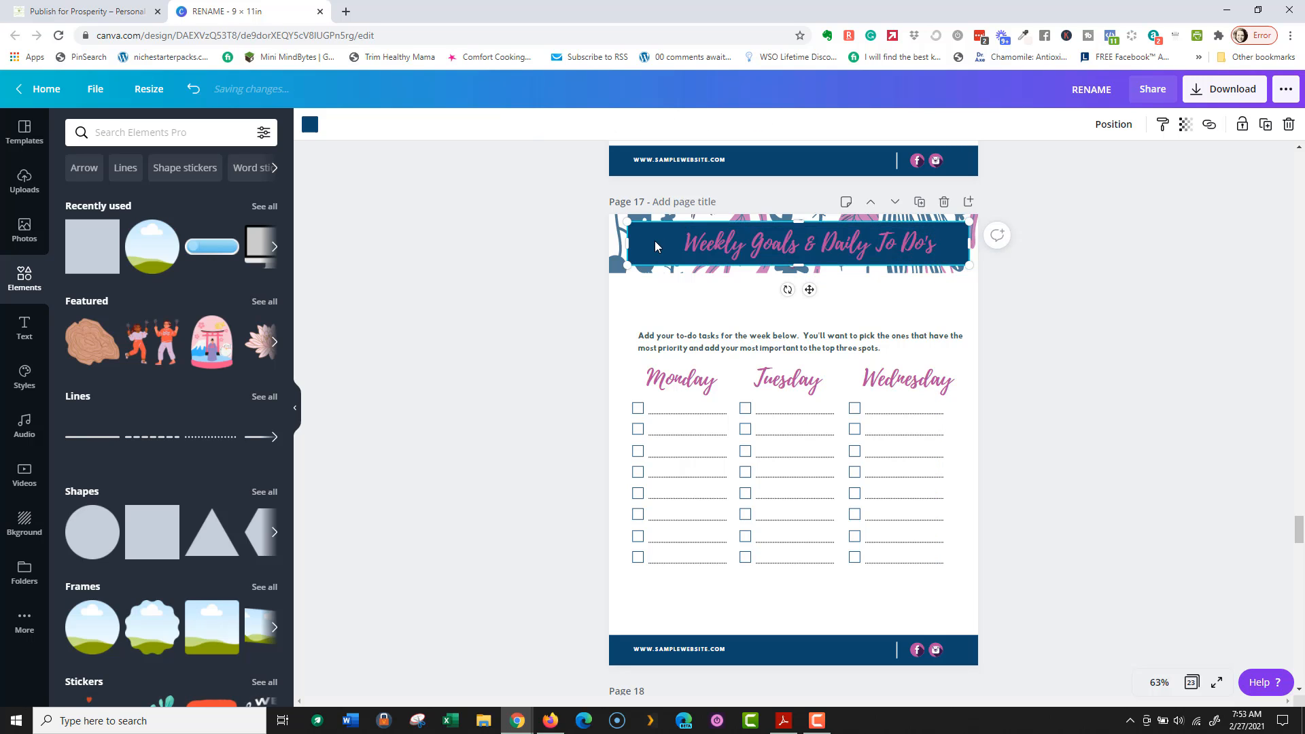
pyautogui.click(1185, 133)
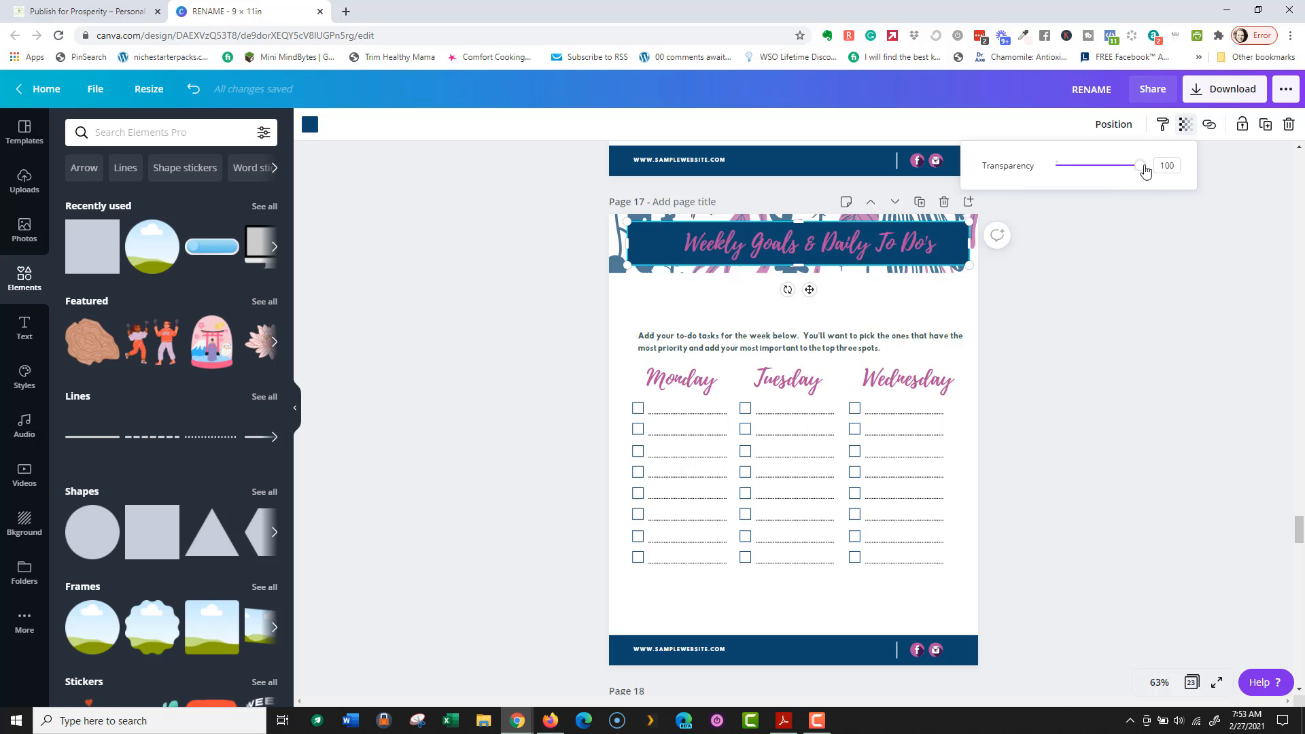
pyautogui.moveTo(1144, 166)
pyautogui.mouseDown()
pyautogui.moveTo(1127, 168)
pyautogui.moveTo(1147, 167)
pyautogui.mouseUp()
pyautogui.click(809, 244)
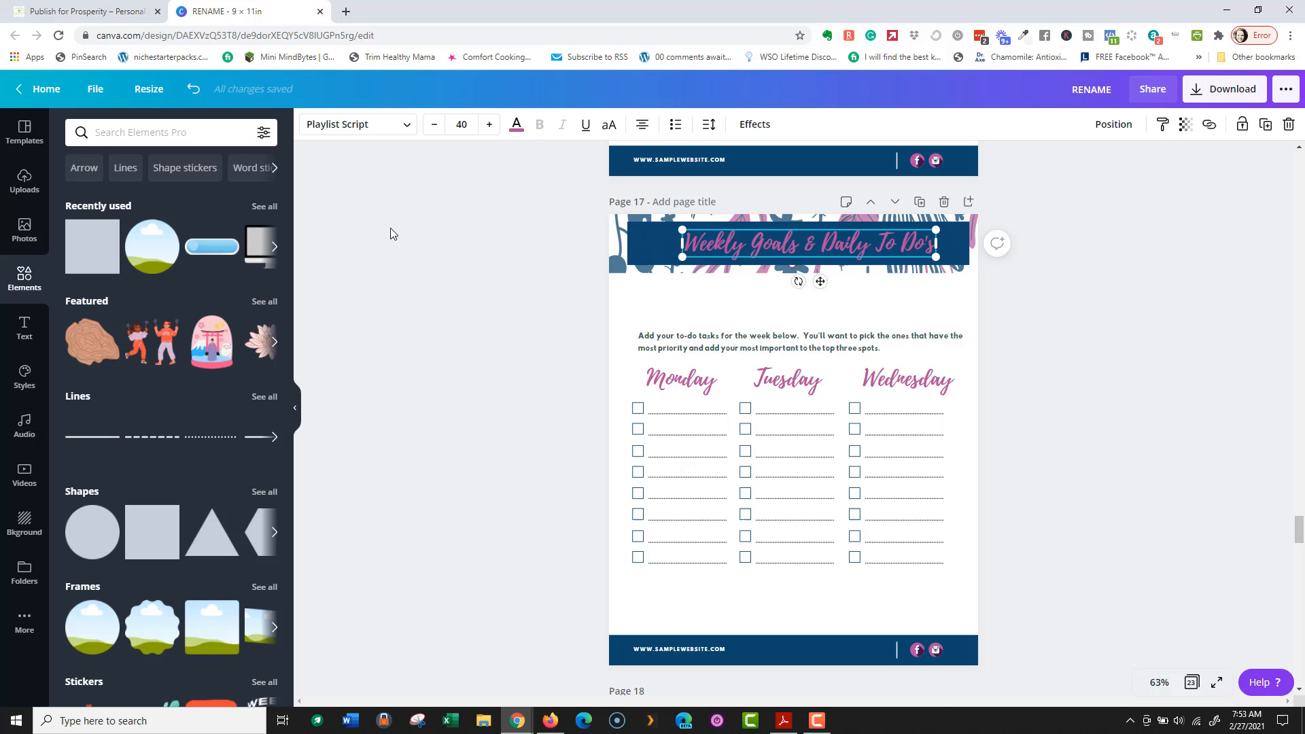
pyautogui.click(517, 124)
pyautogui.click(190, 297)
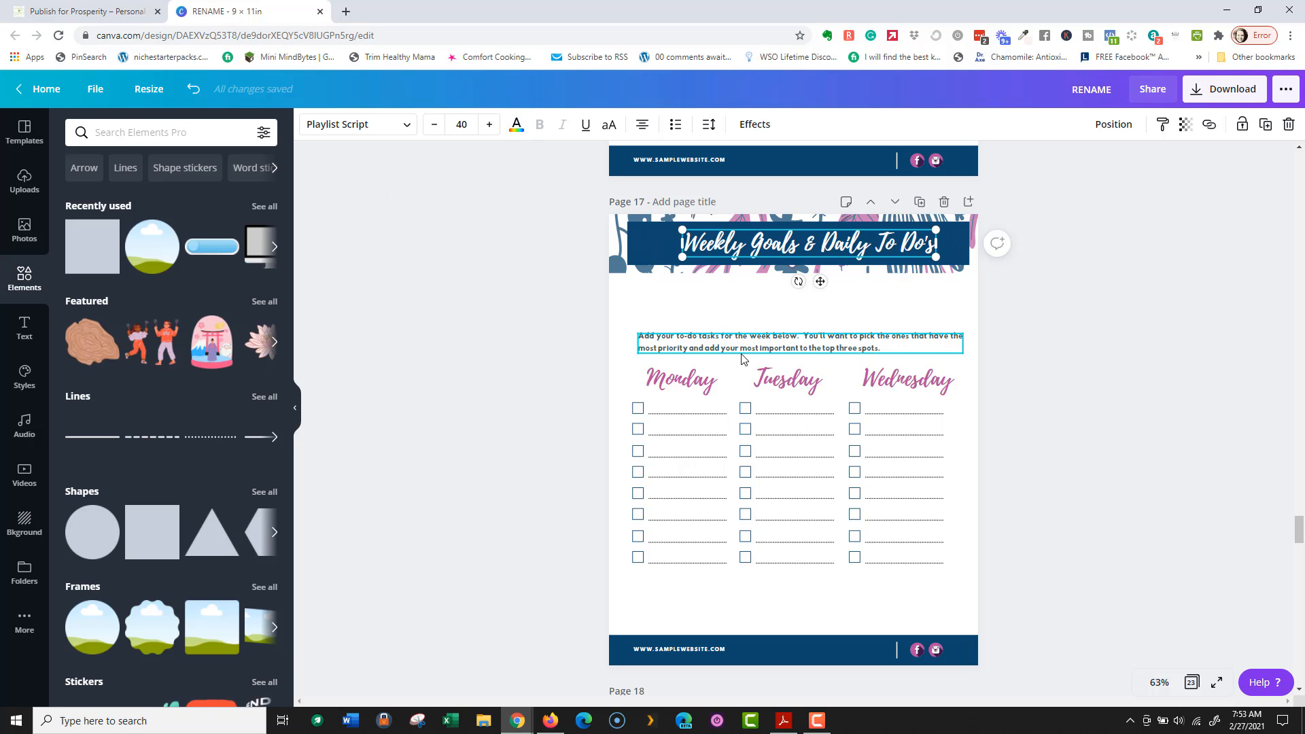
# Step: Move the description up beneath the banner, and the three day headings with their checkbox columns up below it
pyautogui.moveTo(758, 352); pyautogui.dragTo(755, 295)
pyautogui.moveTo(395, 377); pyautogui.dragTo(1020, 589)
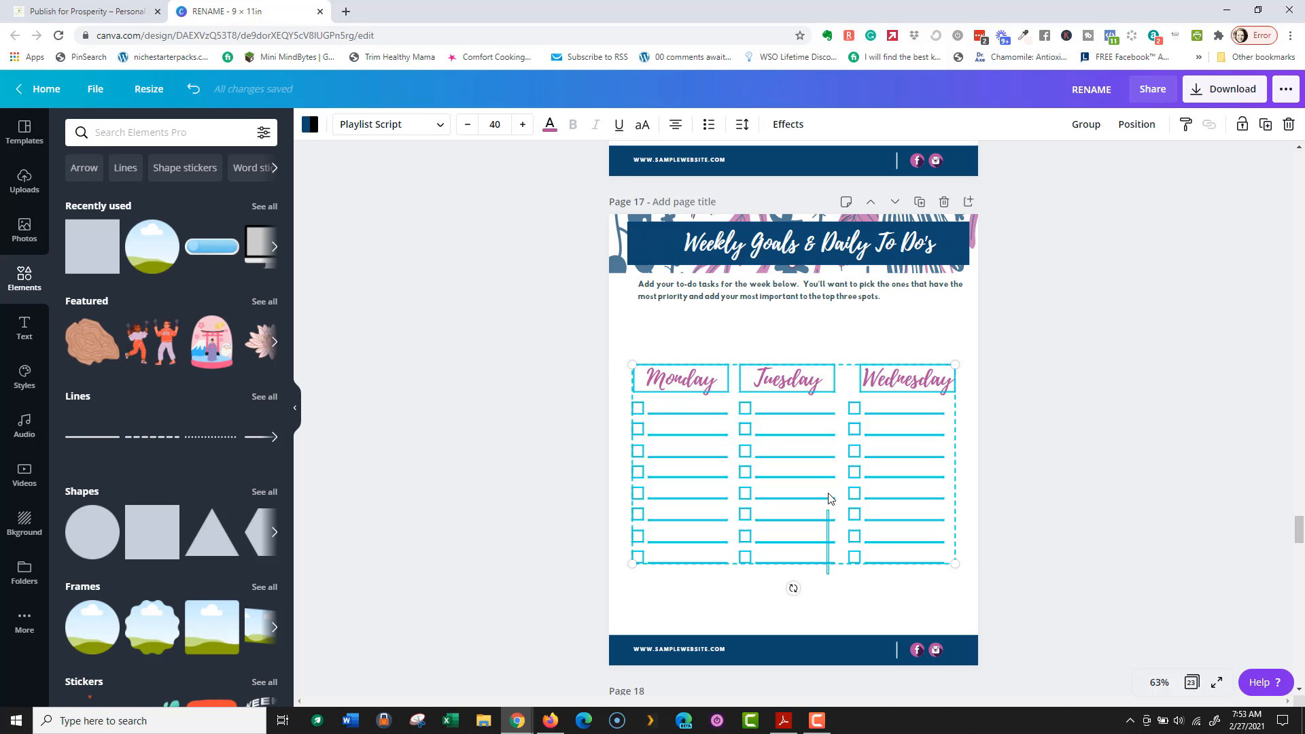
pyautogui.moveTo(488, 370); pyautogui.dragTo(1007, 574)
pyautogui.moveTo(825, 508); pyautogui.dragTo(825, 452)
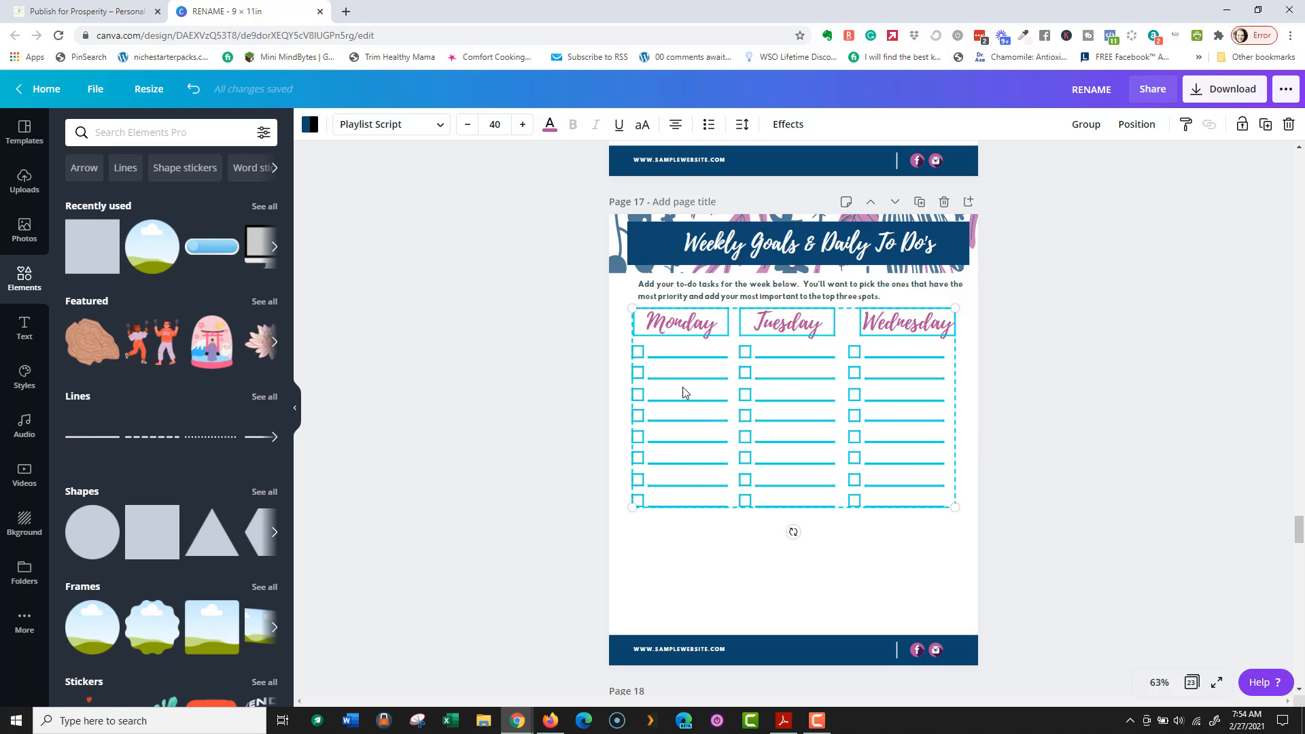
pyautogui.click(542, 470)
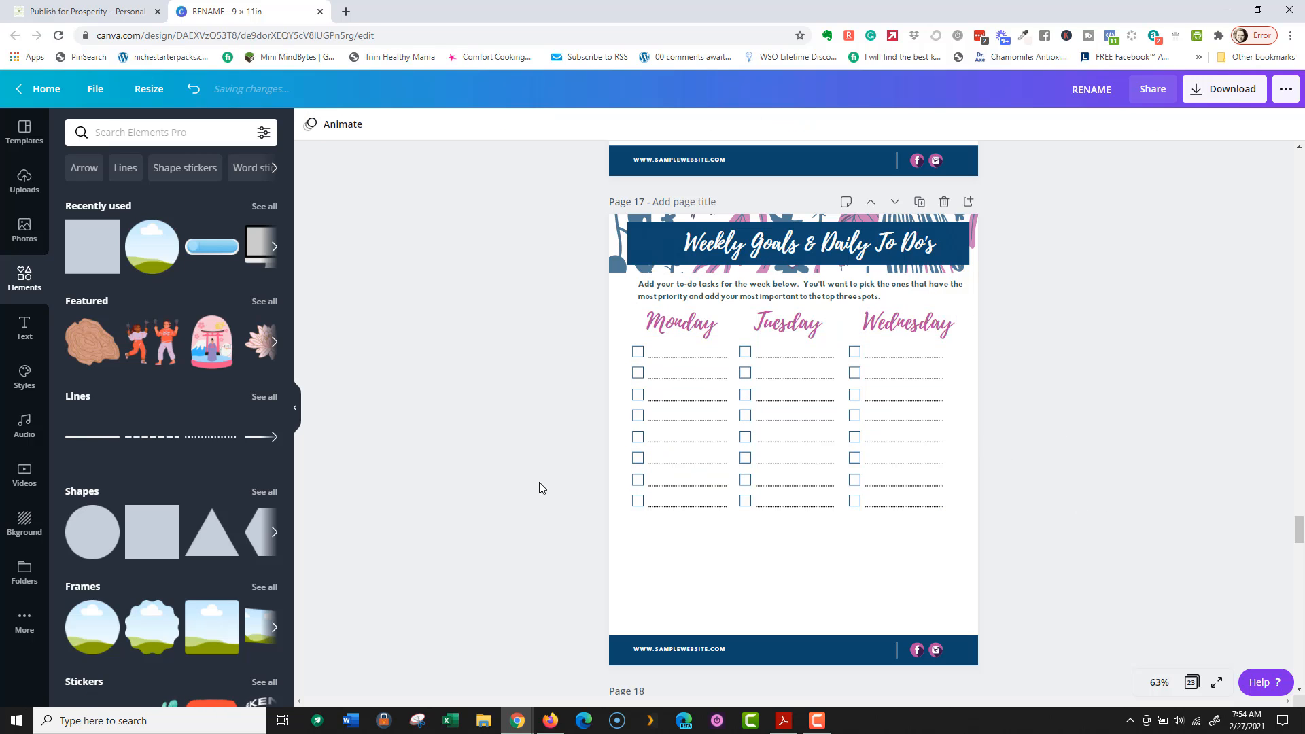
pyautogui.click(639, 480)
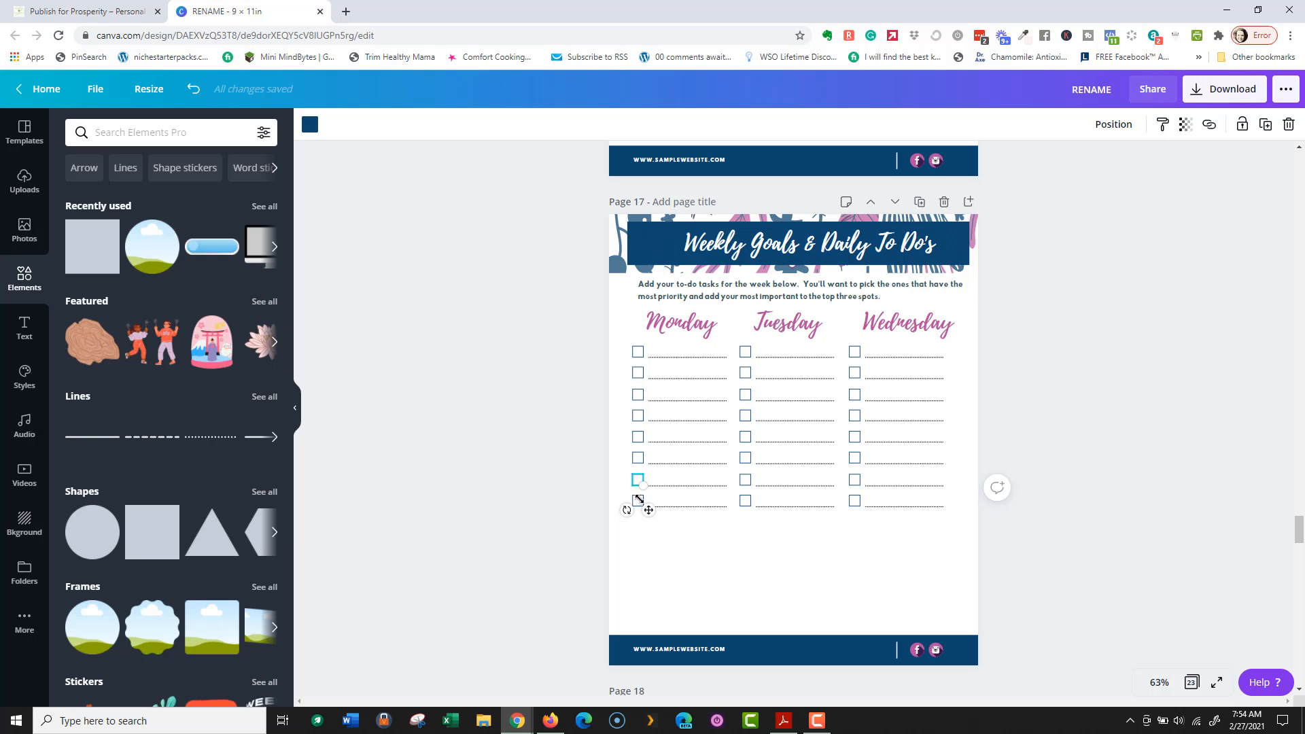
pyautogui.click(541, 467)
pyautogui.click(638, 480)
pyautogui.keyDown('shift'); pyautogui.click(692, 481); pyautogui.keyUp('shift')
pyautogui.keyDown('shift'); pyautogui.click(746, 480); pyautogui.keyUp('shift')
pyautogui.keyDown('shift'); pyautogui.click(788, 485); pyautogui.keyUp('shift')
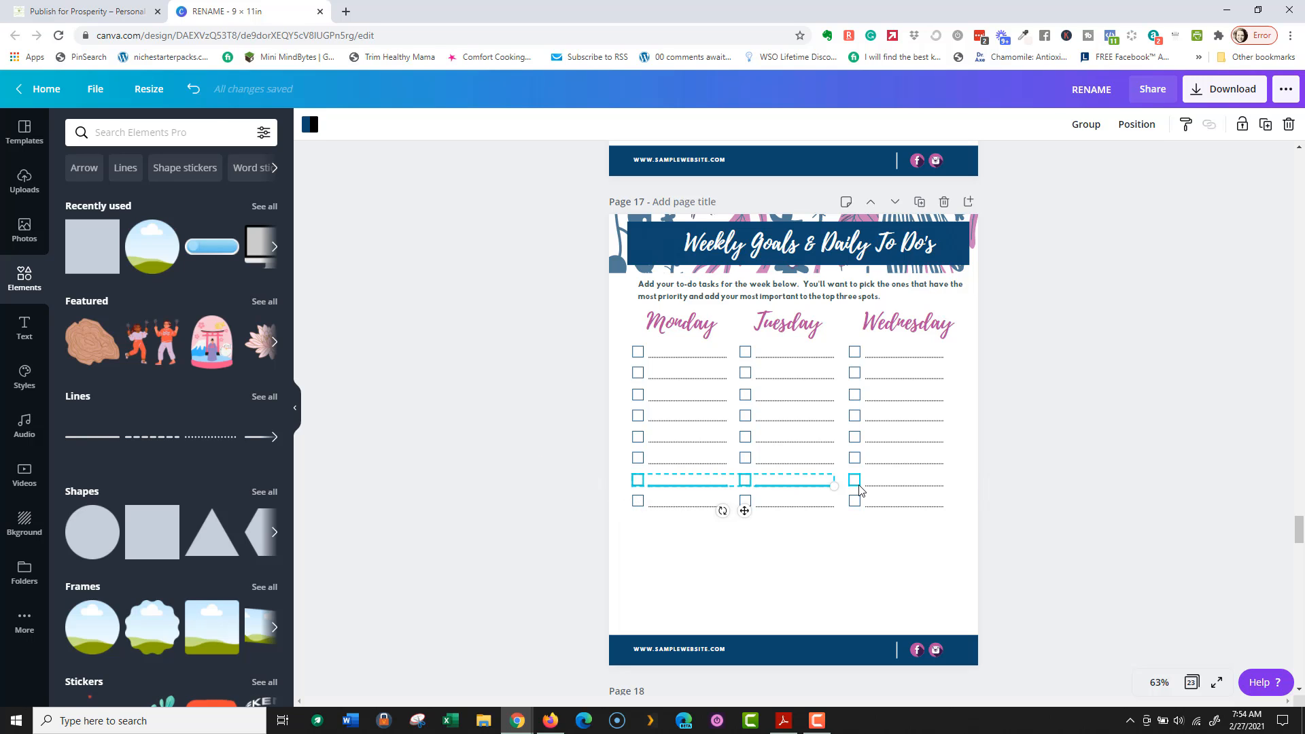
pyautogui.keyDown('shift'); pyautogui.click(854, 481); pyautogui.keyUp('shift')
pyautogui.keyDown('shift'); pyautogui.click(904, 486); pyautogui.keyUp('shift')
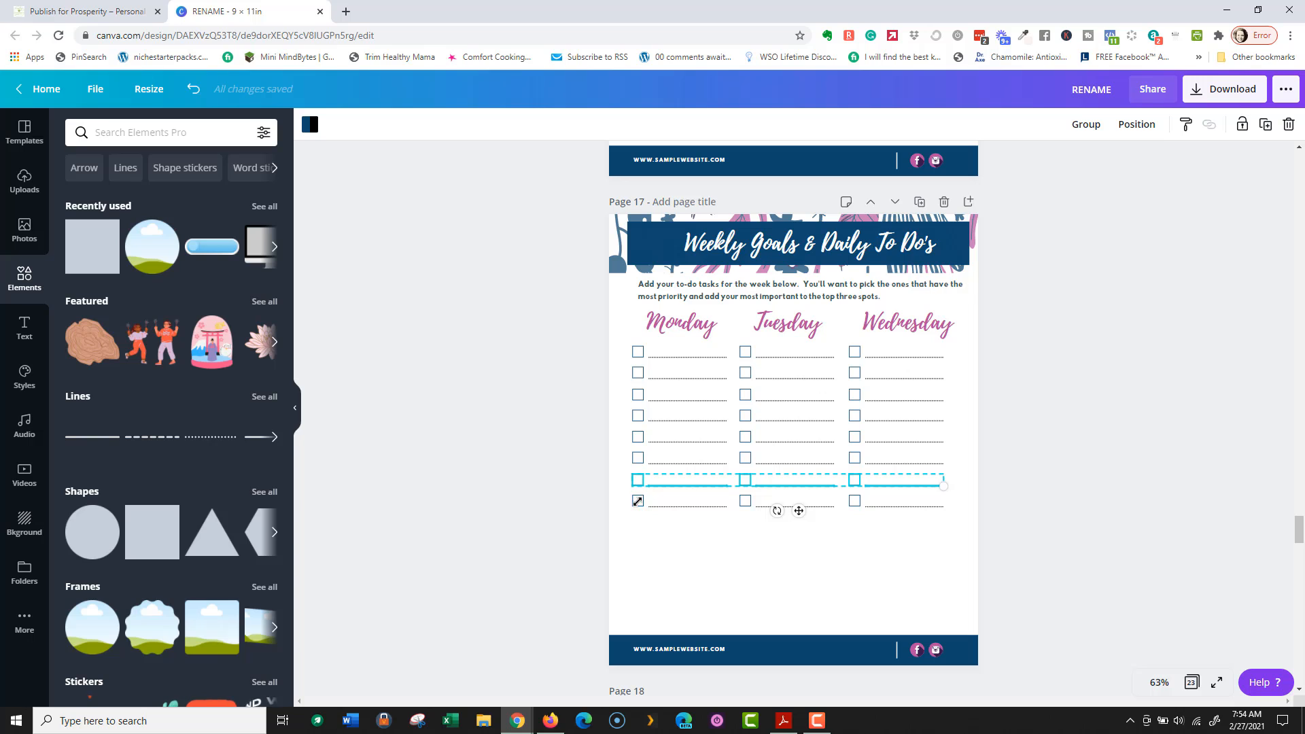
pyautogui.click(643, 496)
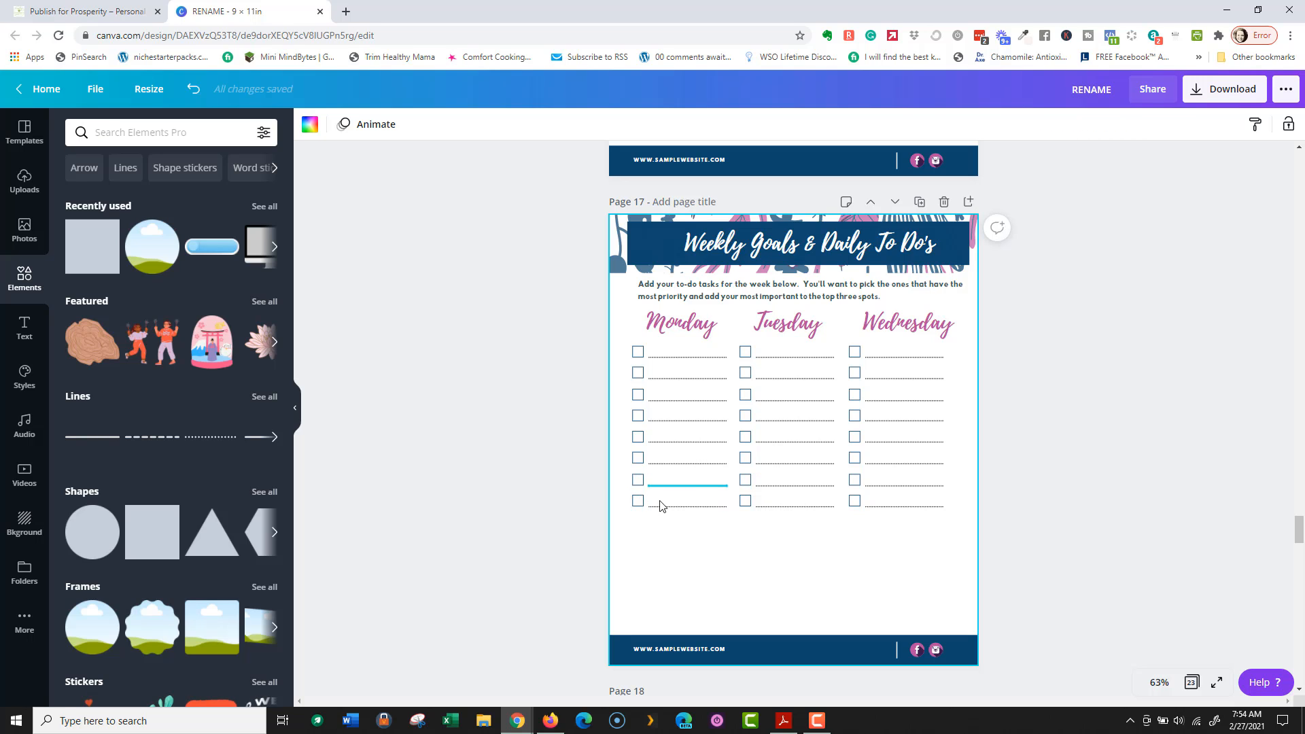
# Step: Delete the seventh row of checkboxes and lines across the Monday, Tuesday and Wednesday columns
pyautogui.click(640, 482)
pyautogui.keyDown('shift'); pyautogui.click(678, 486); pyautogui.keyUp('shift')
pyautogui.keyDown('shift'); pyautogui.click(815, 486); pyautogui.keyUp('shift')
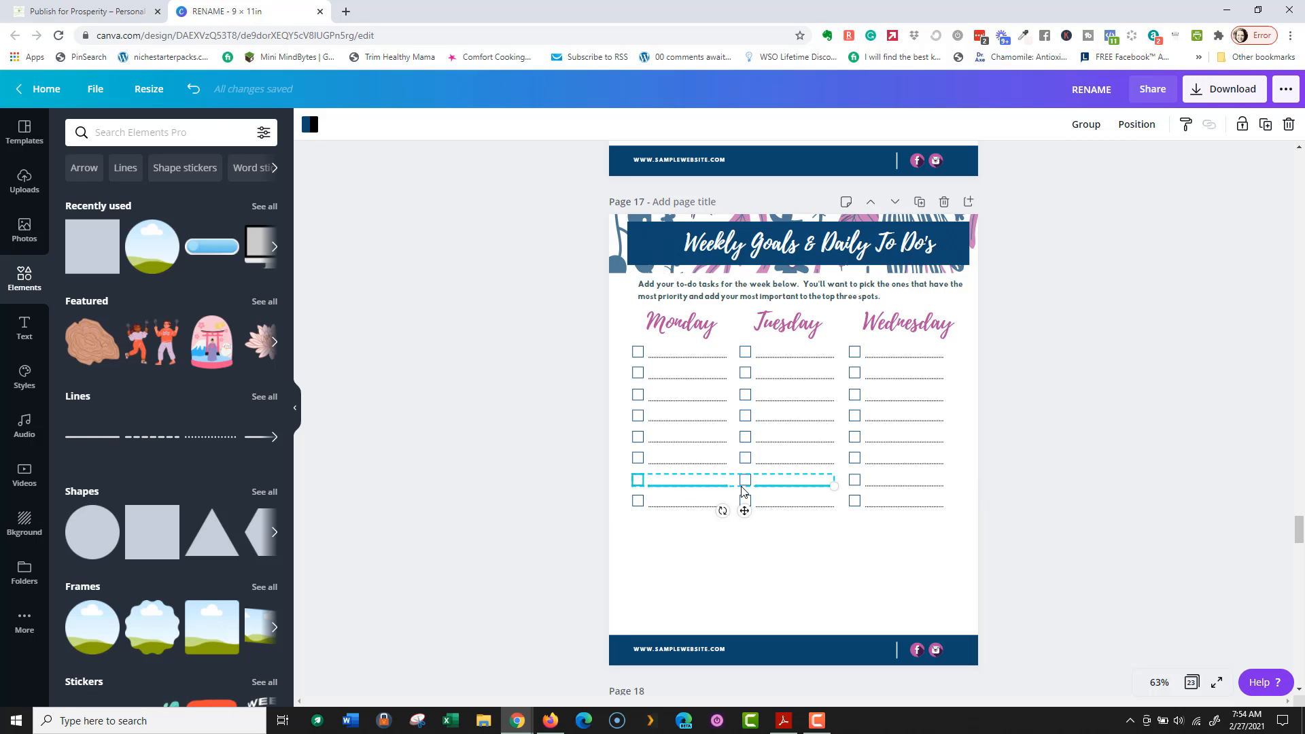
pyautogui.keyDown('shift'); pyautogui.click(747, 484); pyautogui.keyUp('shift')
pyautogui.keyDown('shift'); pyautogui.click(858, 483); pyautogui.keyUp('shift')
pyautogui.keyDown('shift'); pyautogui.click(877, 486); pyautogui.keyUp('shift')
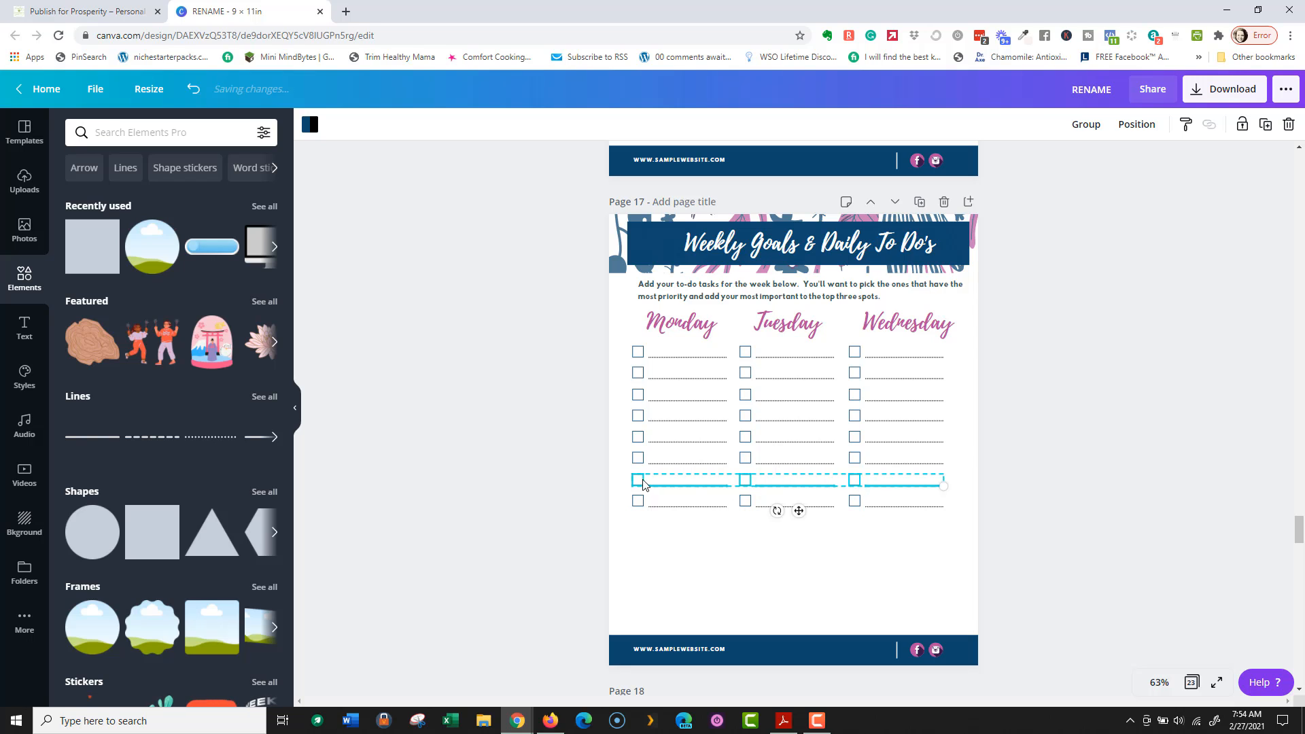
pyautogui.press('Delete')
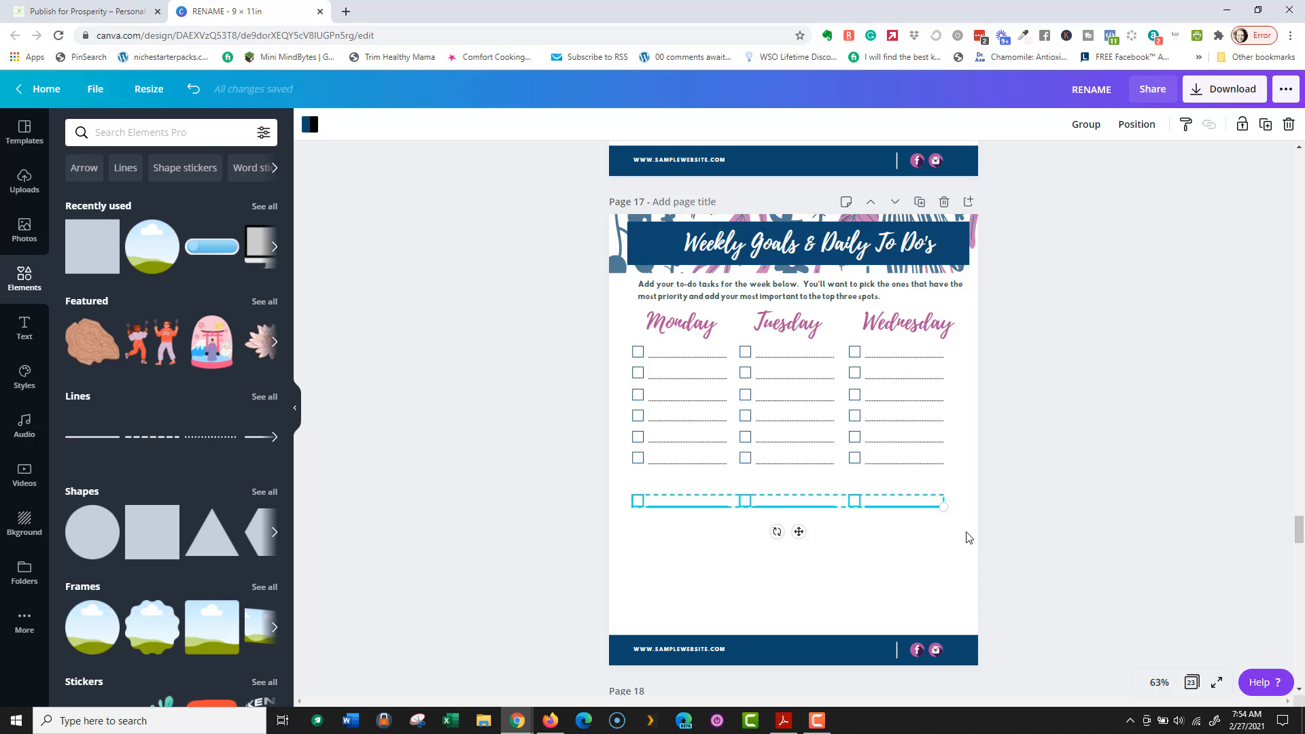
# Step: Delete the extra checkbox row left below the Monday, Tuesday and Wednesday columns on page 17
pyautogui.press('Delete')
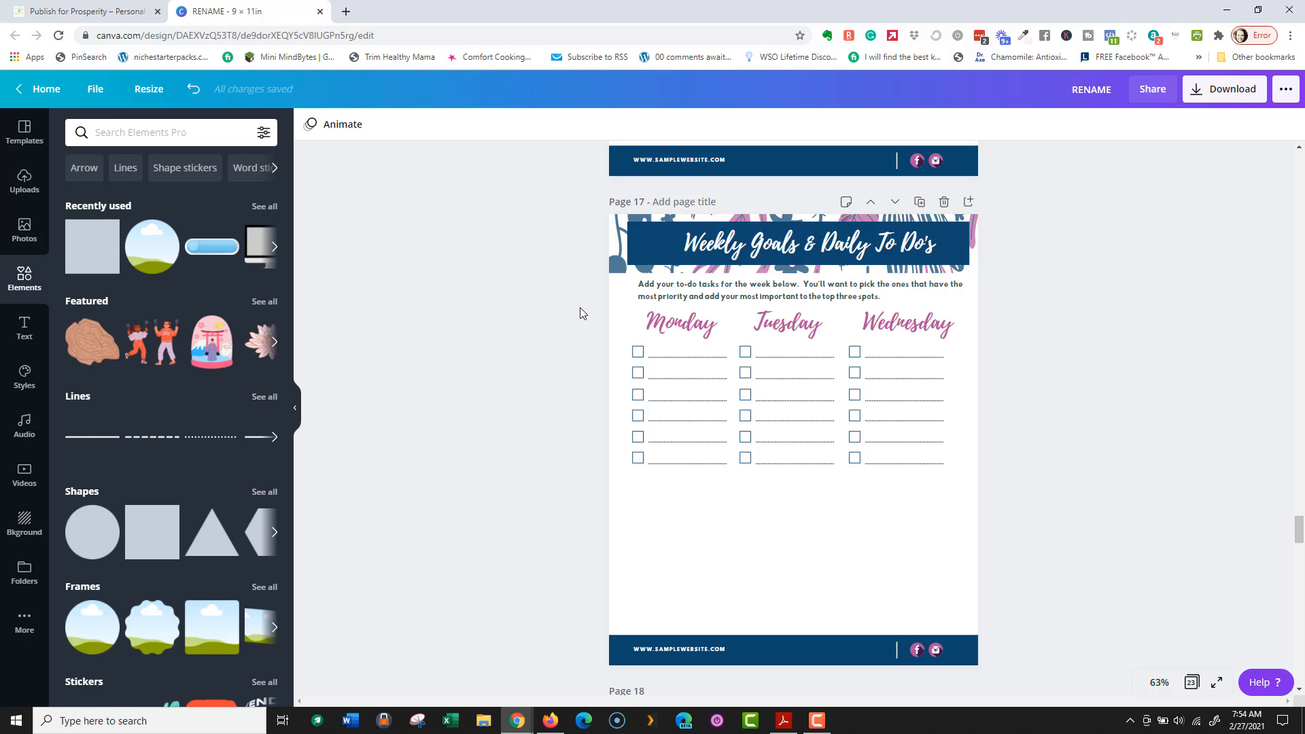
pyautogui.moveTo(581, 313); pyautogui.dragTo(840, 504)
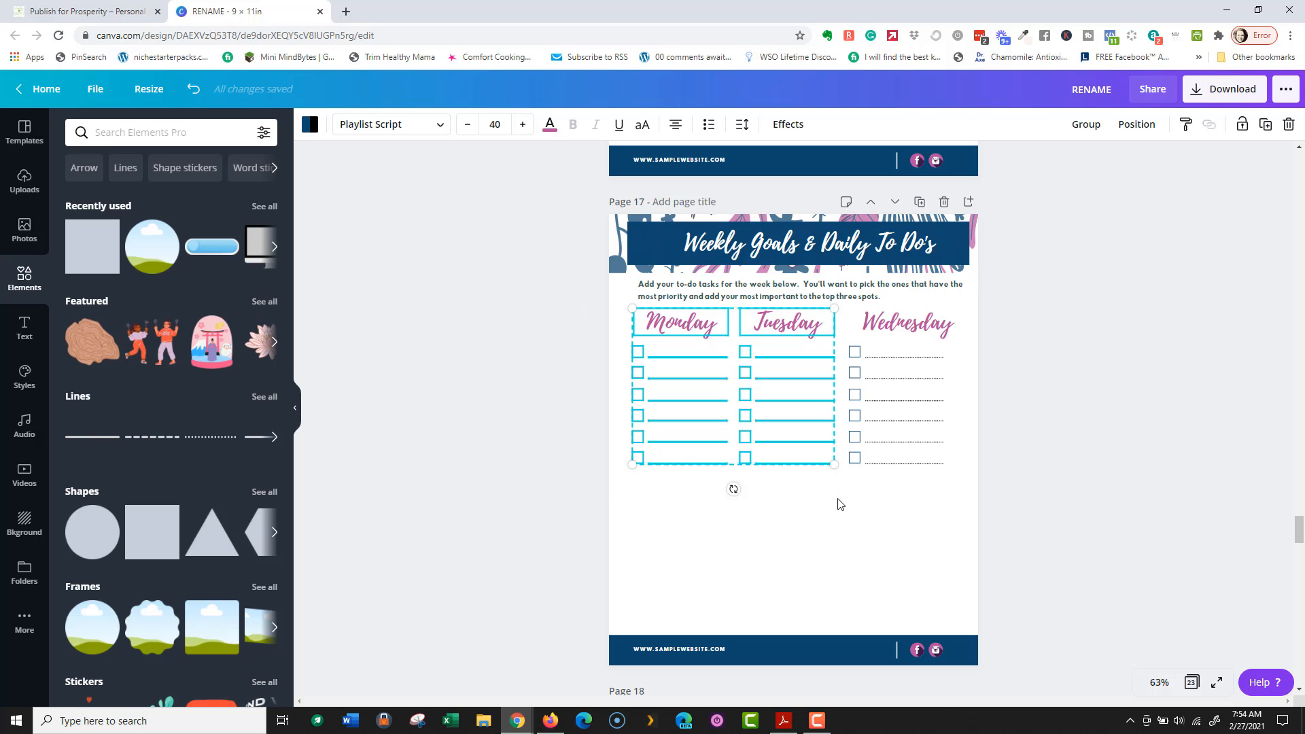
pyautogui.press('Delete')
pyautogui.hotkey('ctrl', 'z')
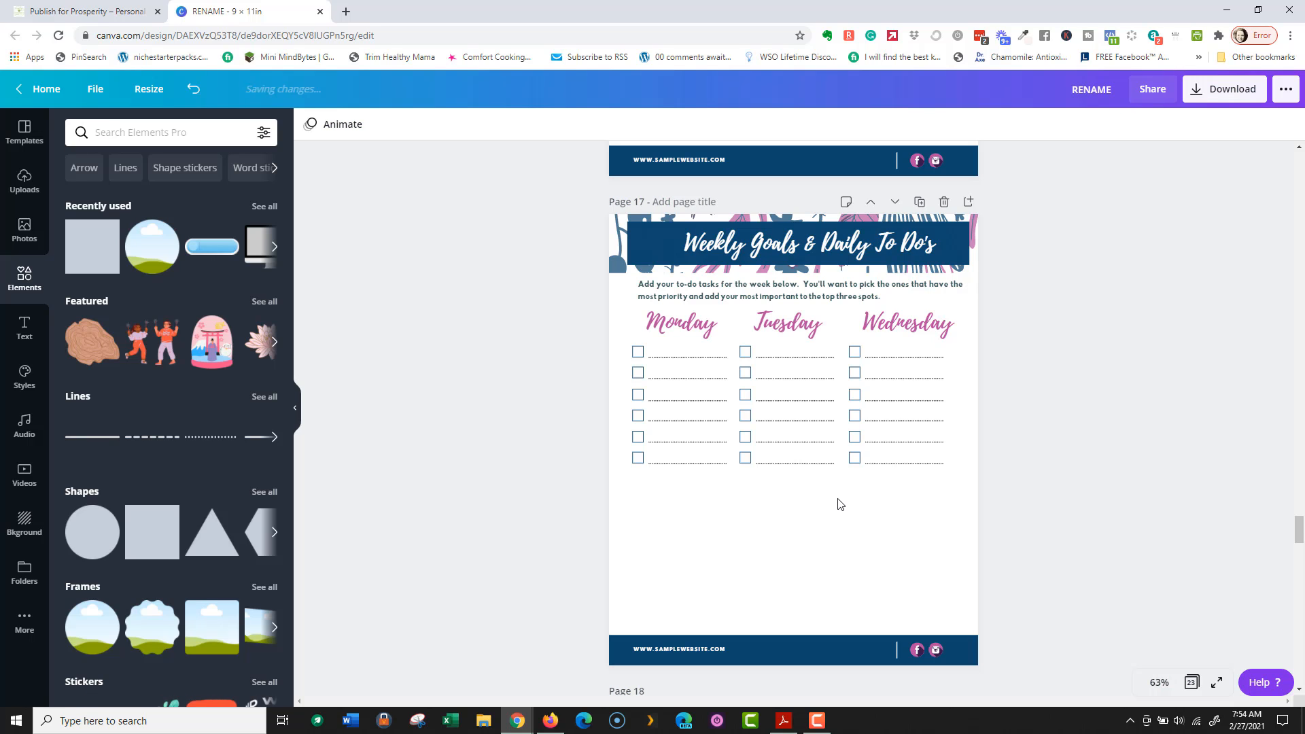
# Step: Place a copy of the Monday and Tuesday columns, with headings, checkboxes and lines, directly beneath the originals
pyautogui.moveTo(475, 303); pyautogui.dragTo(842, 491)
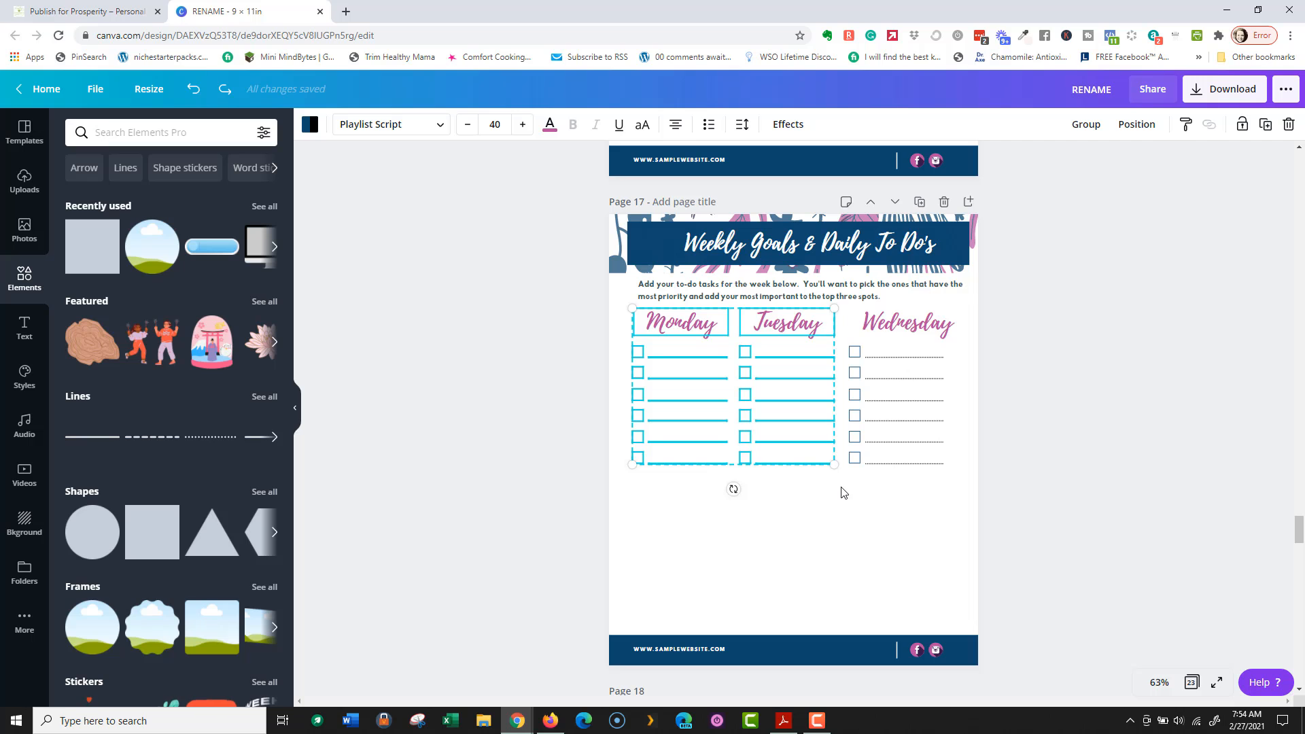
pyautogui.hotkey('ctrl', 'v')
pyautogui.moveTo(785, 401); pyautogui.dragTo(845, 549)
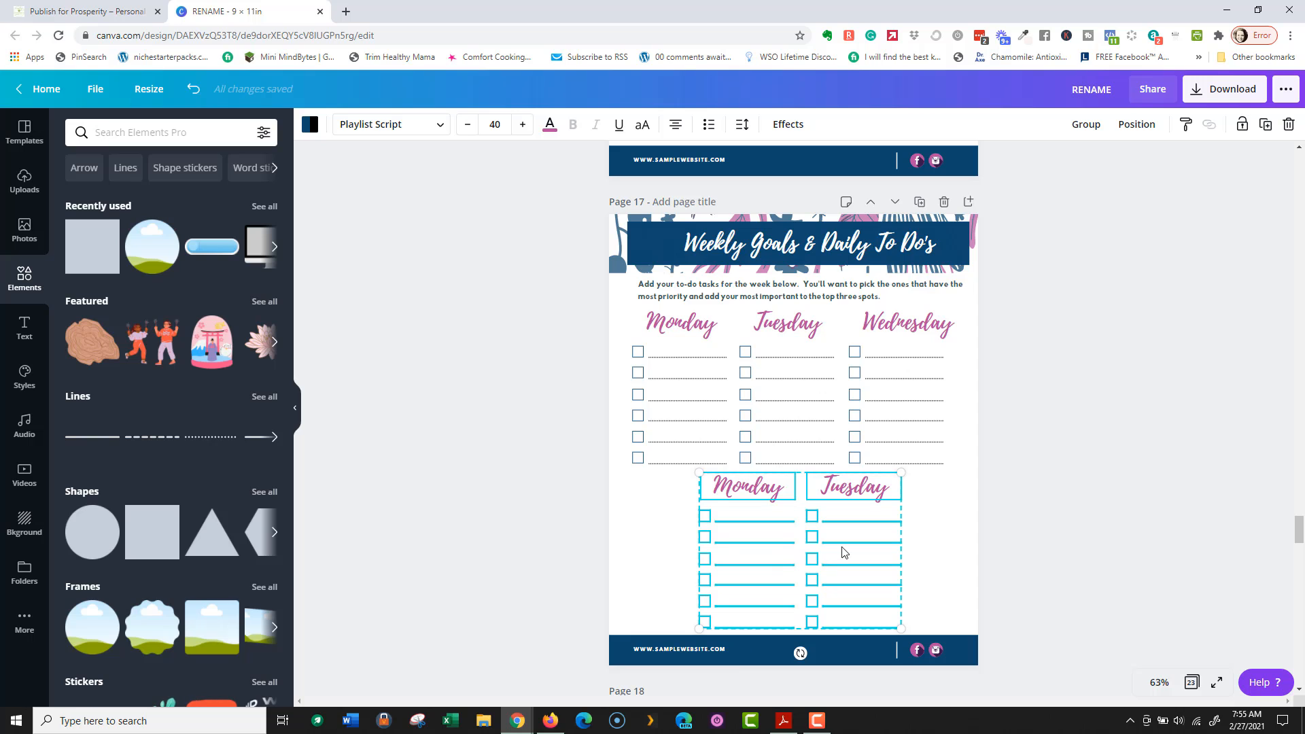
pyautogui.moveTo(867, 550); pyautogui.dragTo(802, 548)
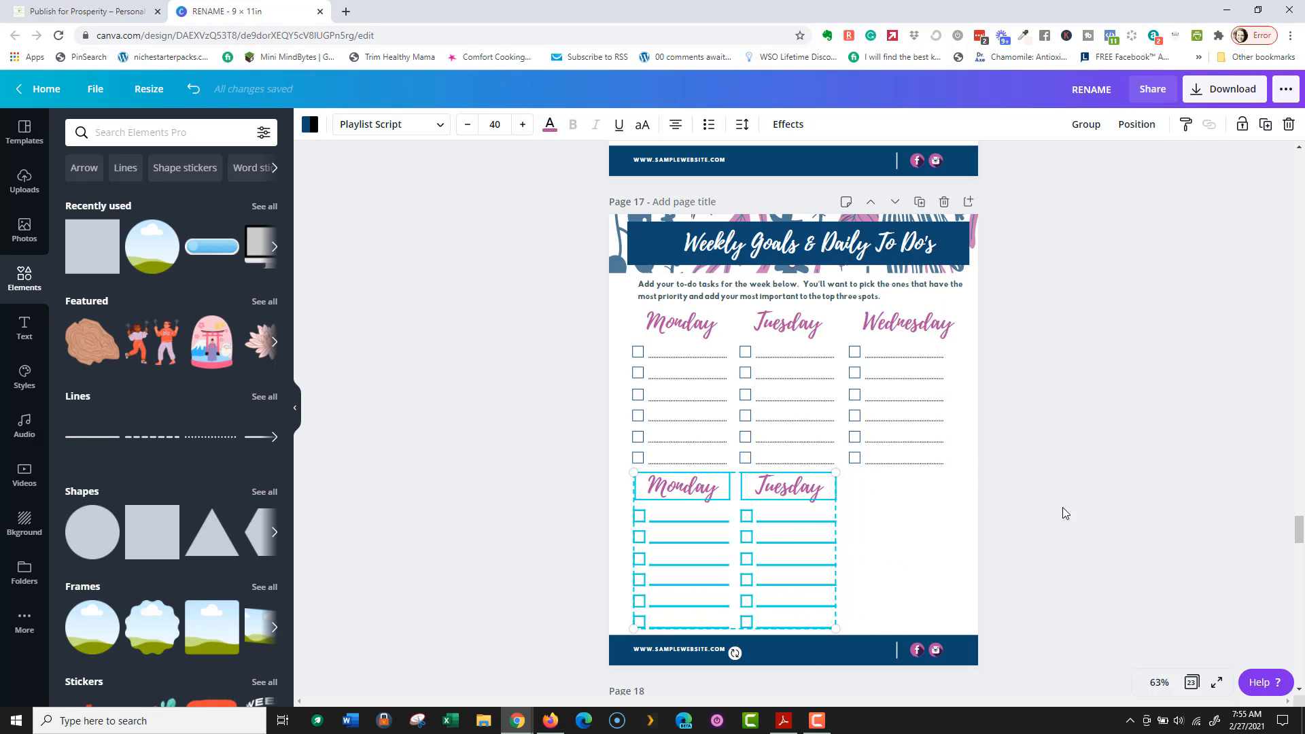
pyautogui.click(1098, 492)
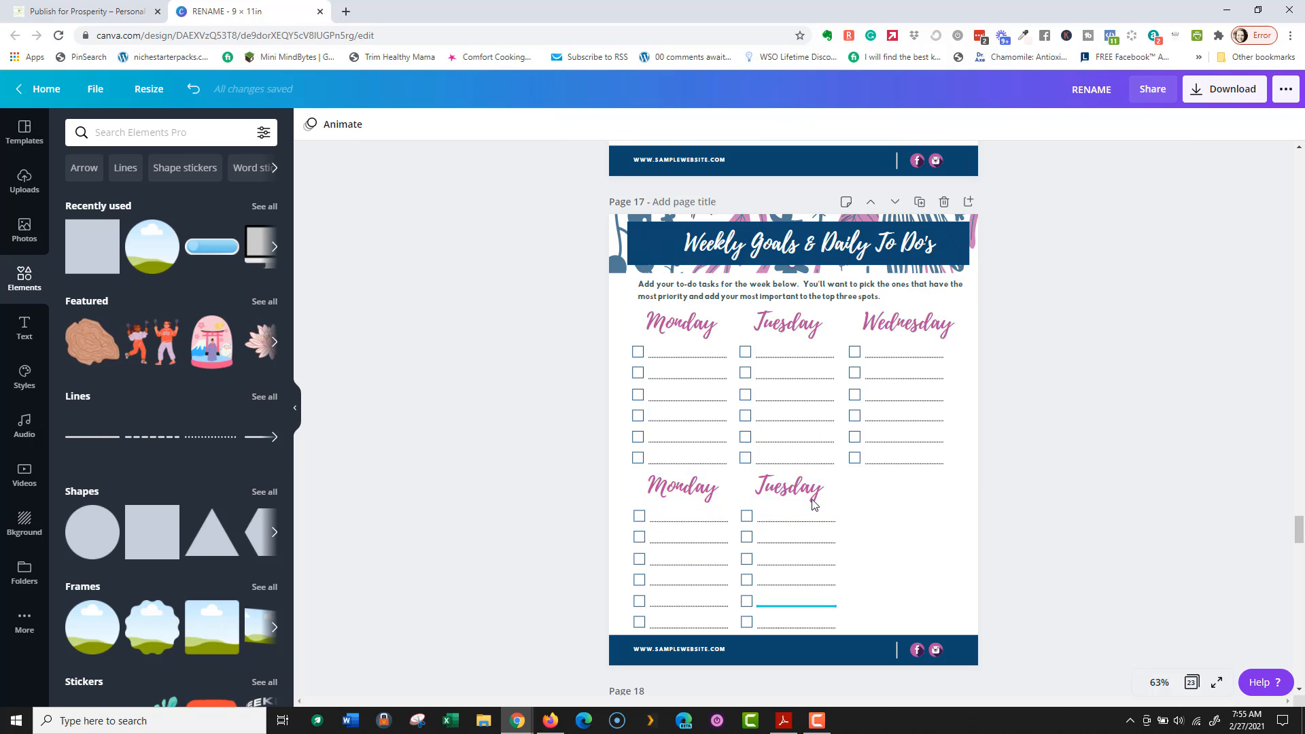
# Step: Rename the headings of the copied Monday and Tuesday columns as Thursday and Friday
pyautogui.click(699, 492)
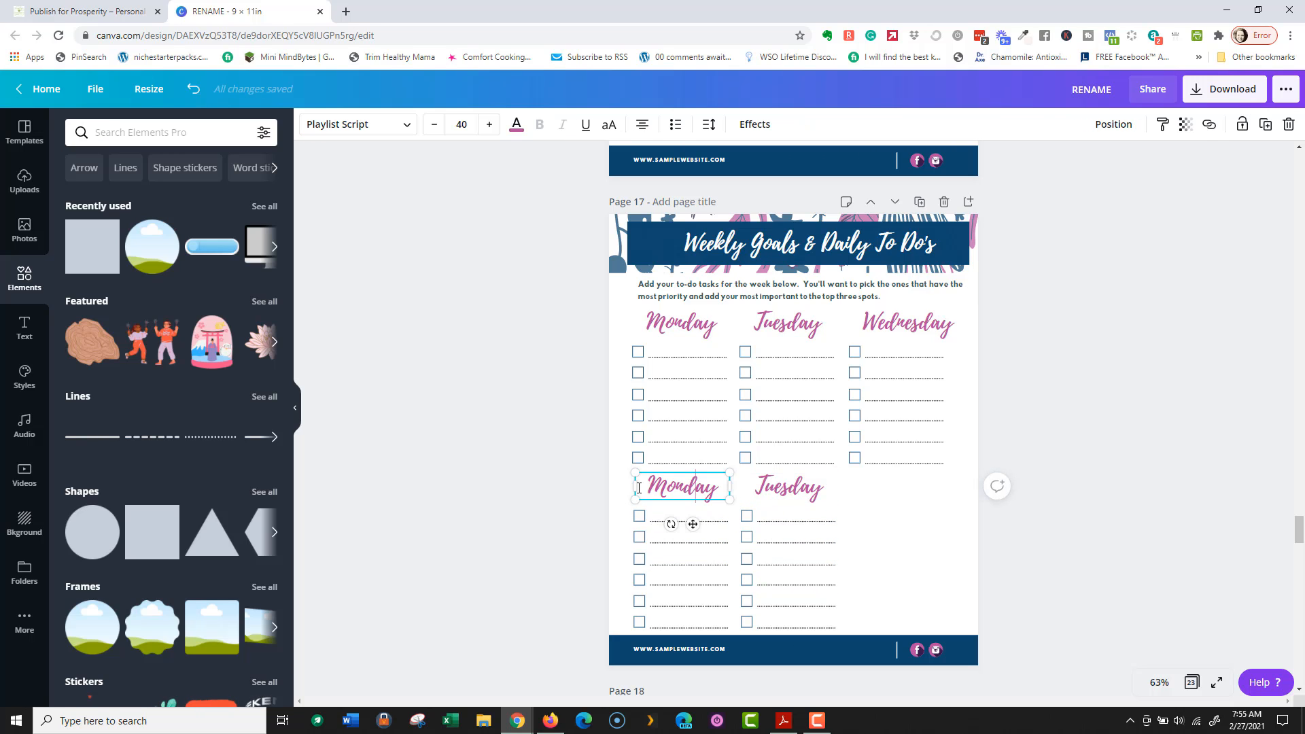
pyautogui.moveTo(647, 486); pyautogui.dragTo(722, 488)
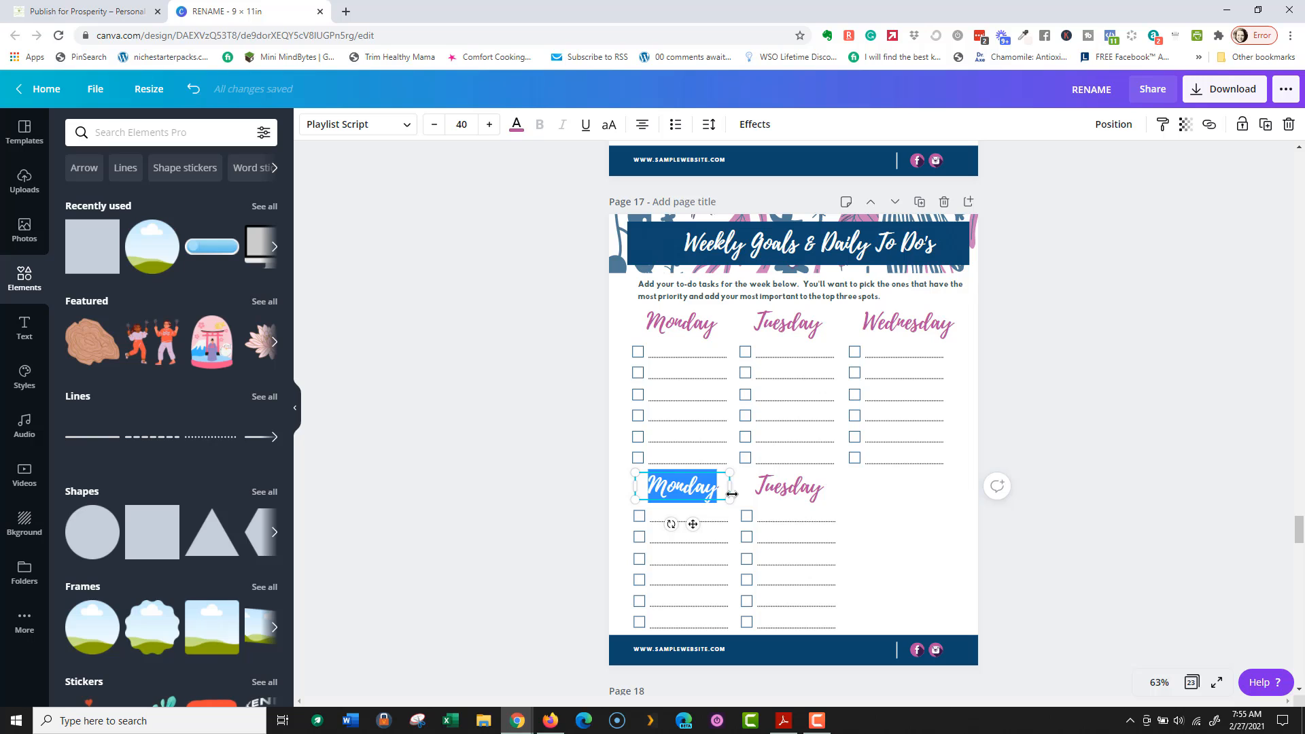
pyautogui.write('Thursday')
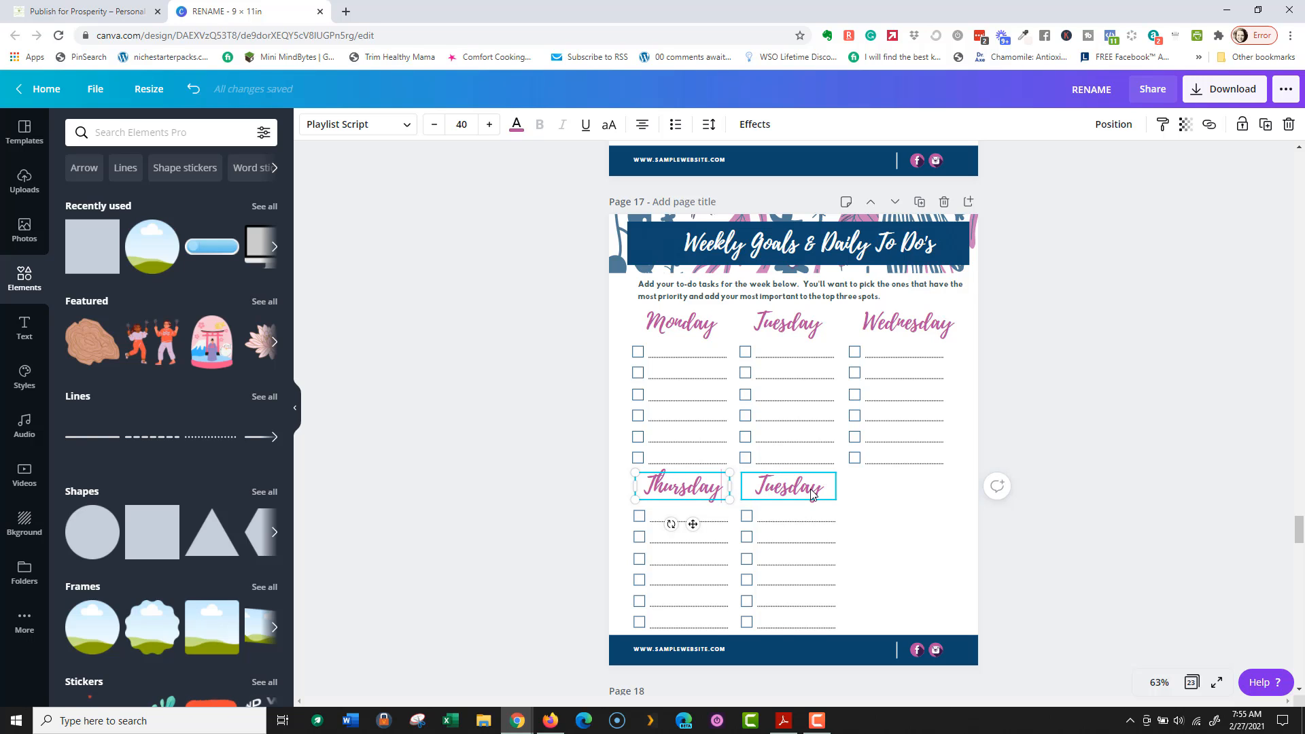
pyautogui.click(769, 483)
pyautogui.moveTo(764, 484); pyautogui.dragTo(823, 484)
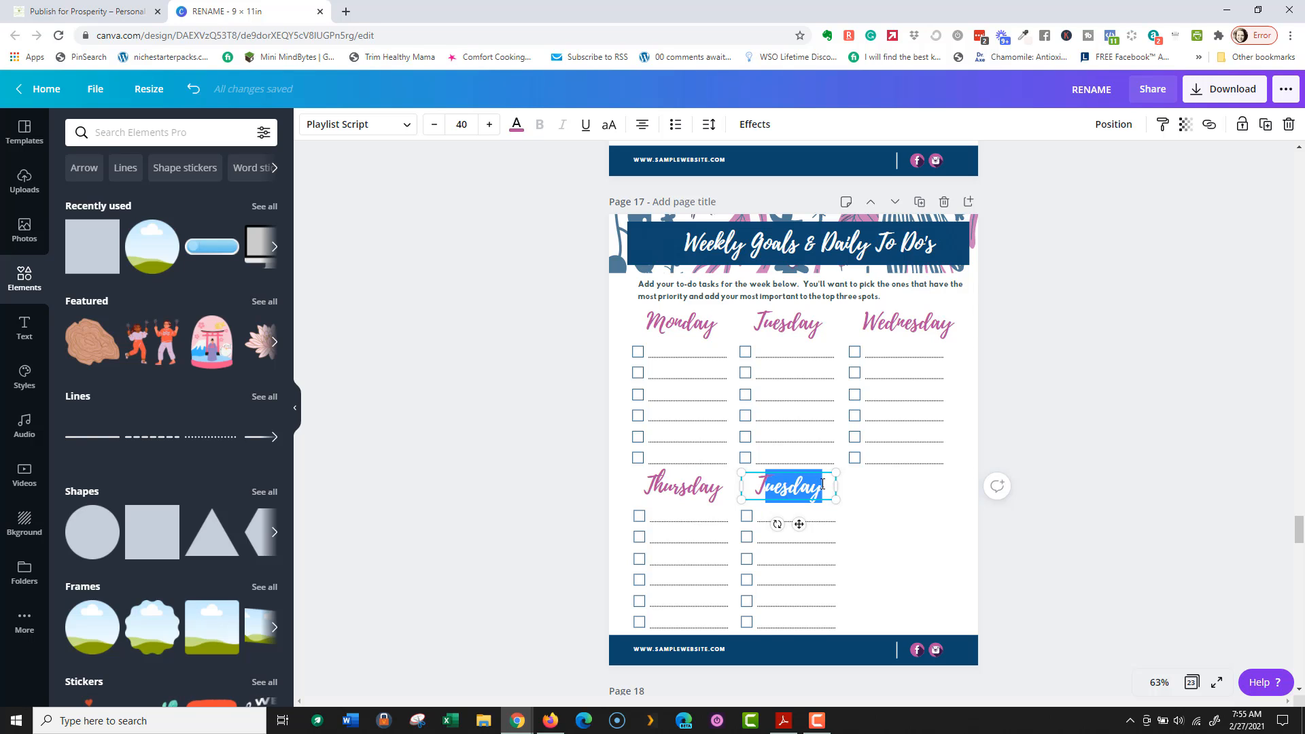
pyautogui.press('BackSpace')
pyautogui.write('Friday')
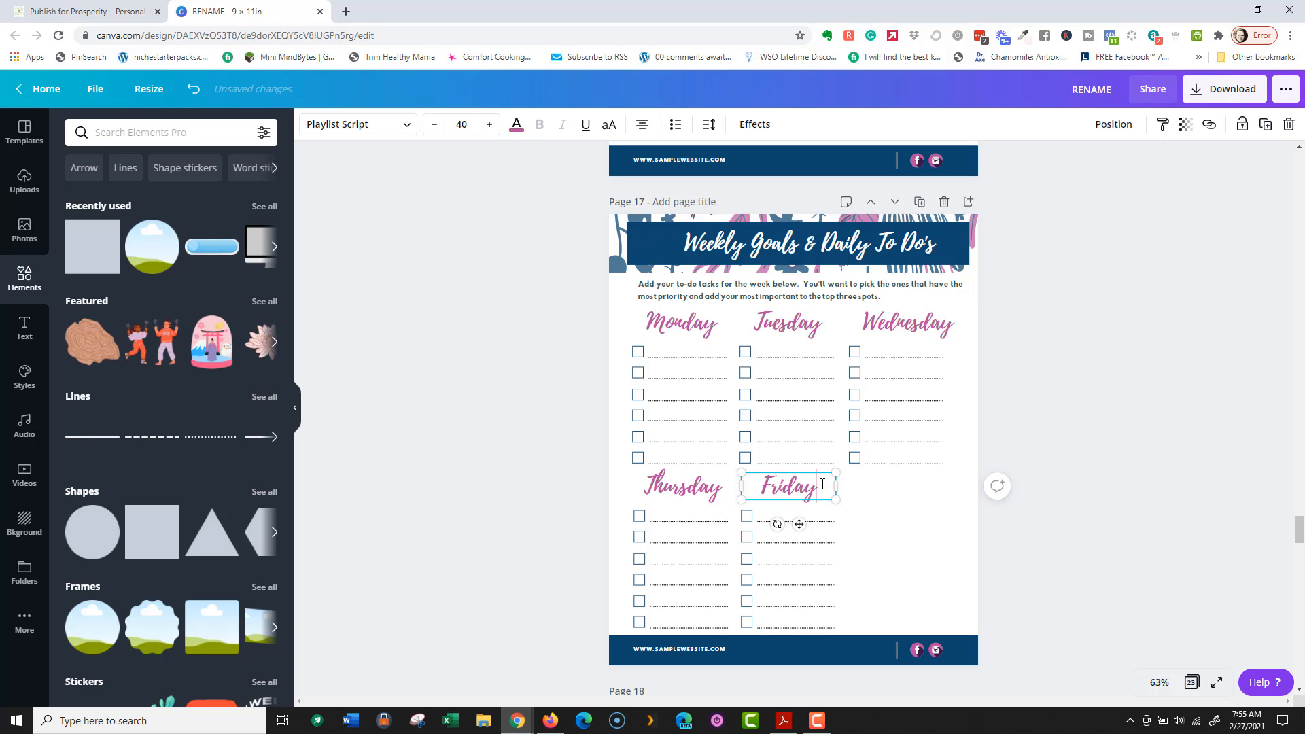
pyautogui.click(1101, 430)
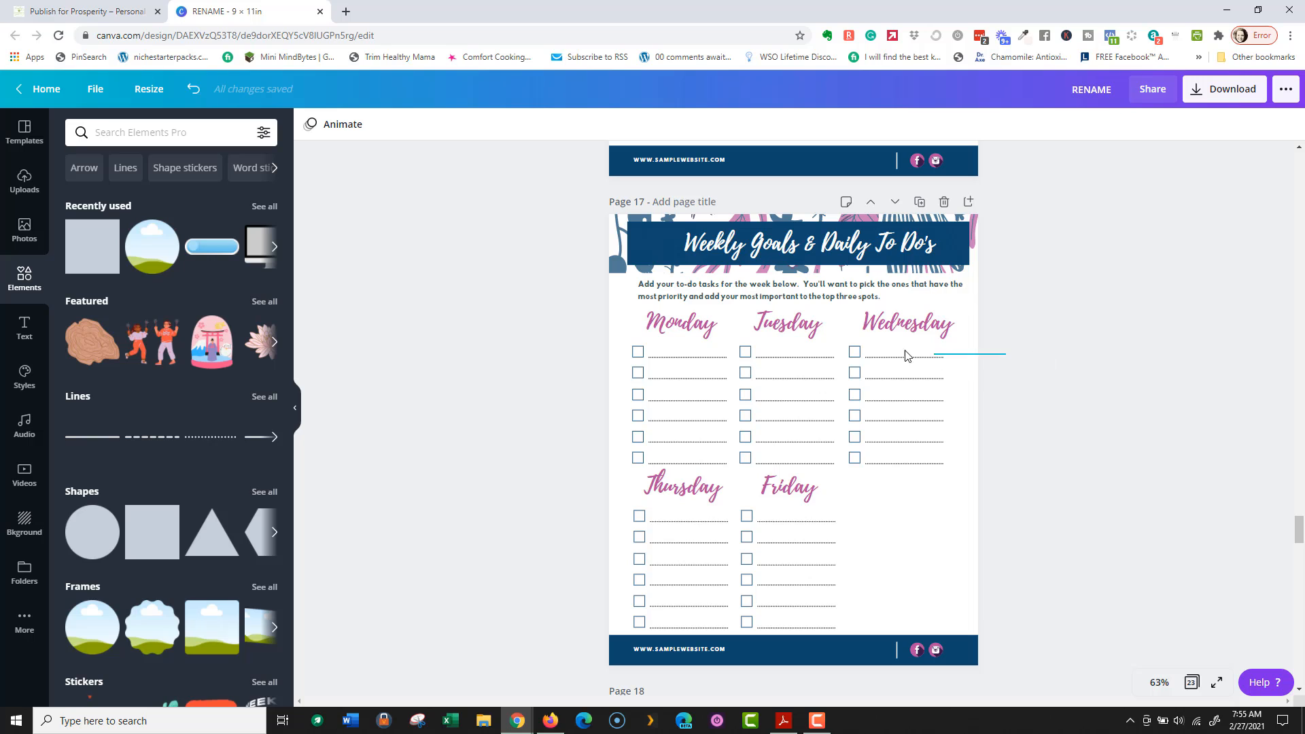
pyautogui.moveTo(906, 354); pyautogui.dragTo(847, 473)
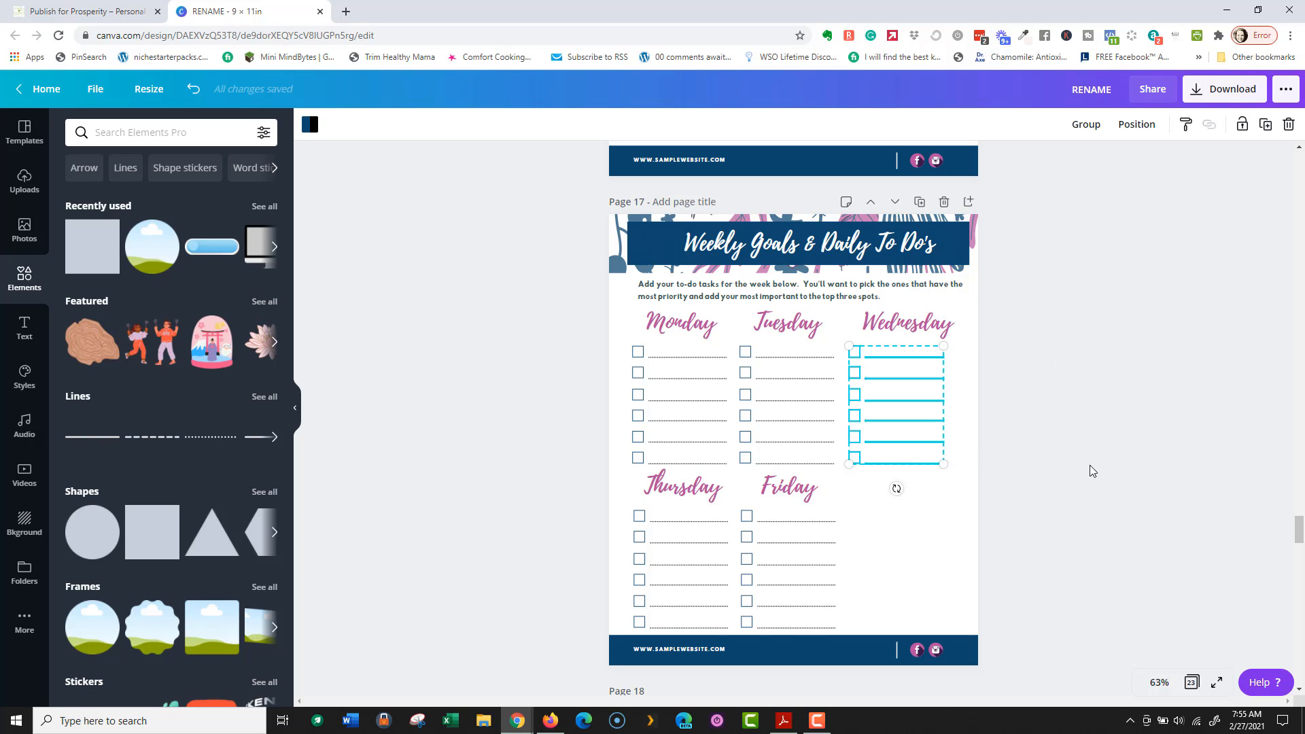
pyautogui.press('Delete')
pyautogui.hotkey('ctrl', 'z')
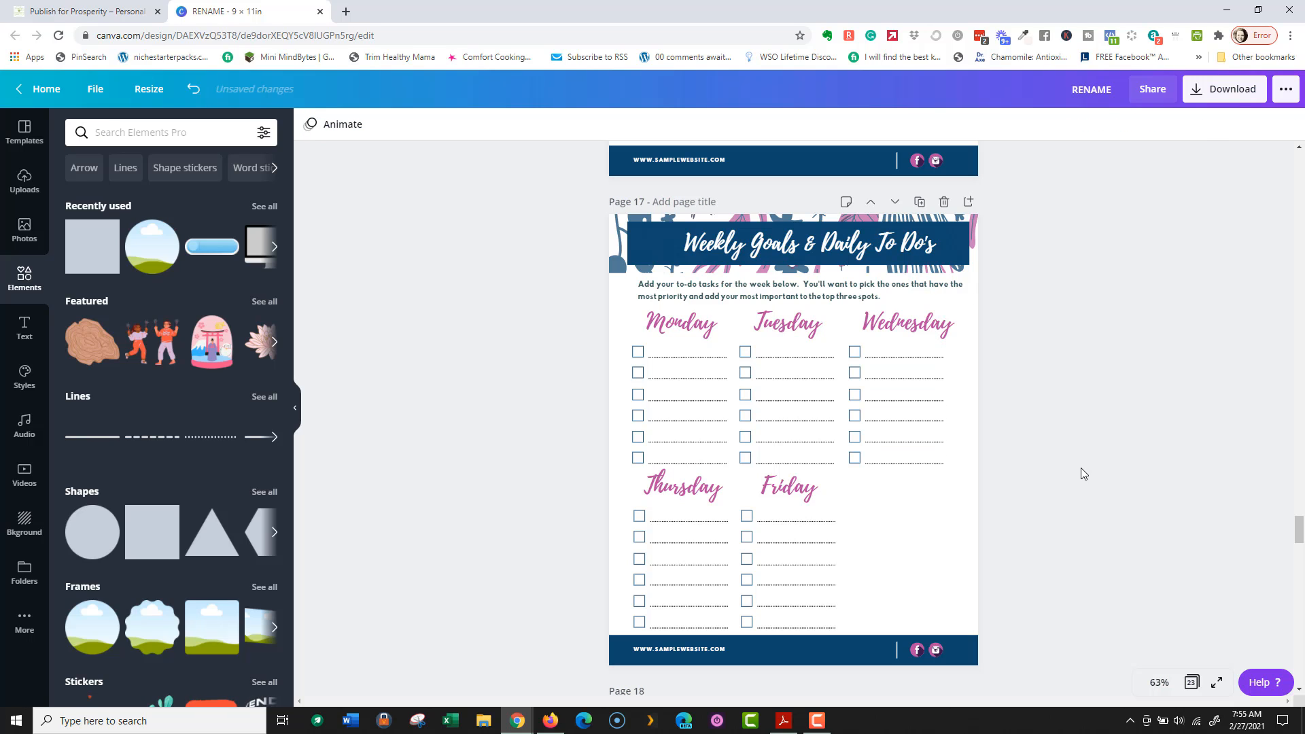
pyautogui.moveTo(1046, 332); pyautogui.dragTo(864, 382)
pyautogui.click(1084, 318)
# Step: Place a copy of the whole Wednesday column beneath the original, aligned beside the Friday column
pyautogui.moveTo(1083, 315); pyautogui.dragTo(923, 556)
pyautogui.hotkey('ctrl', 'd')
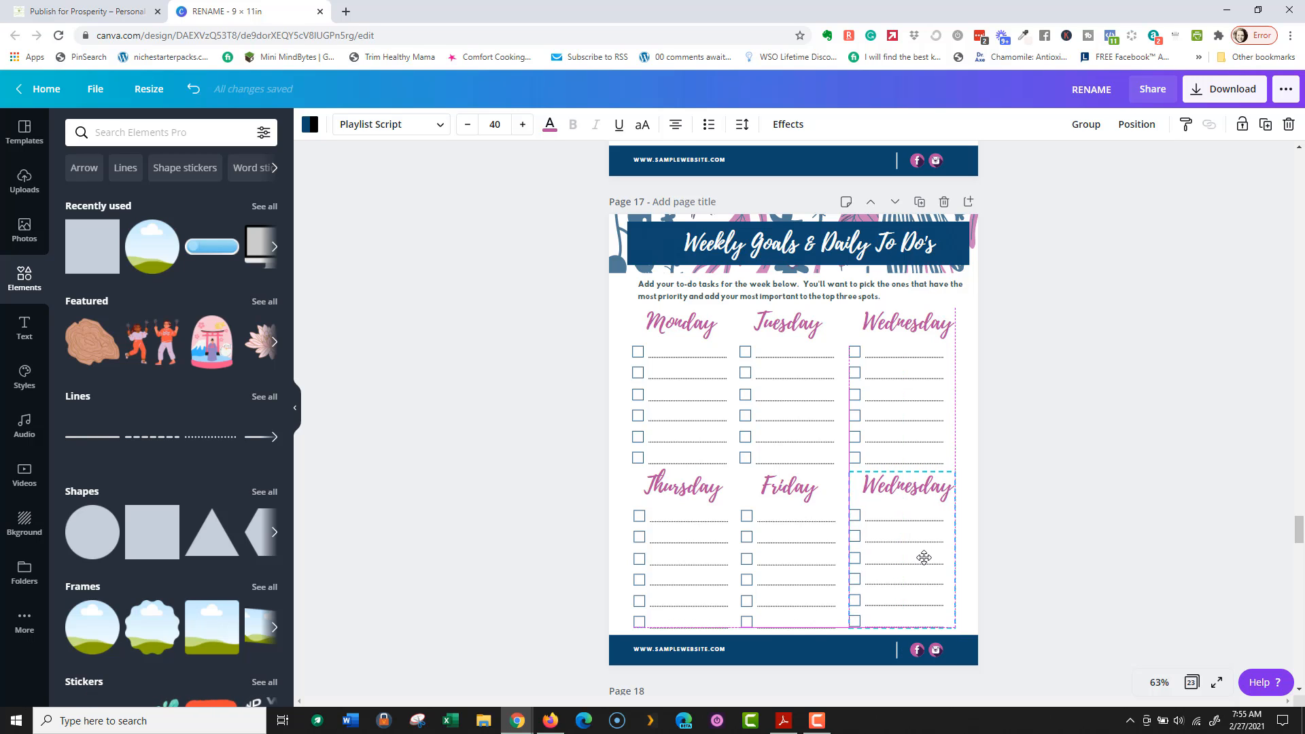
pyautogui.click(1159, 403)
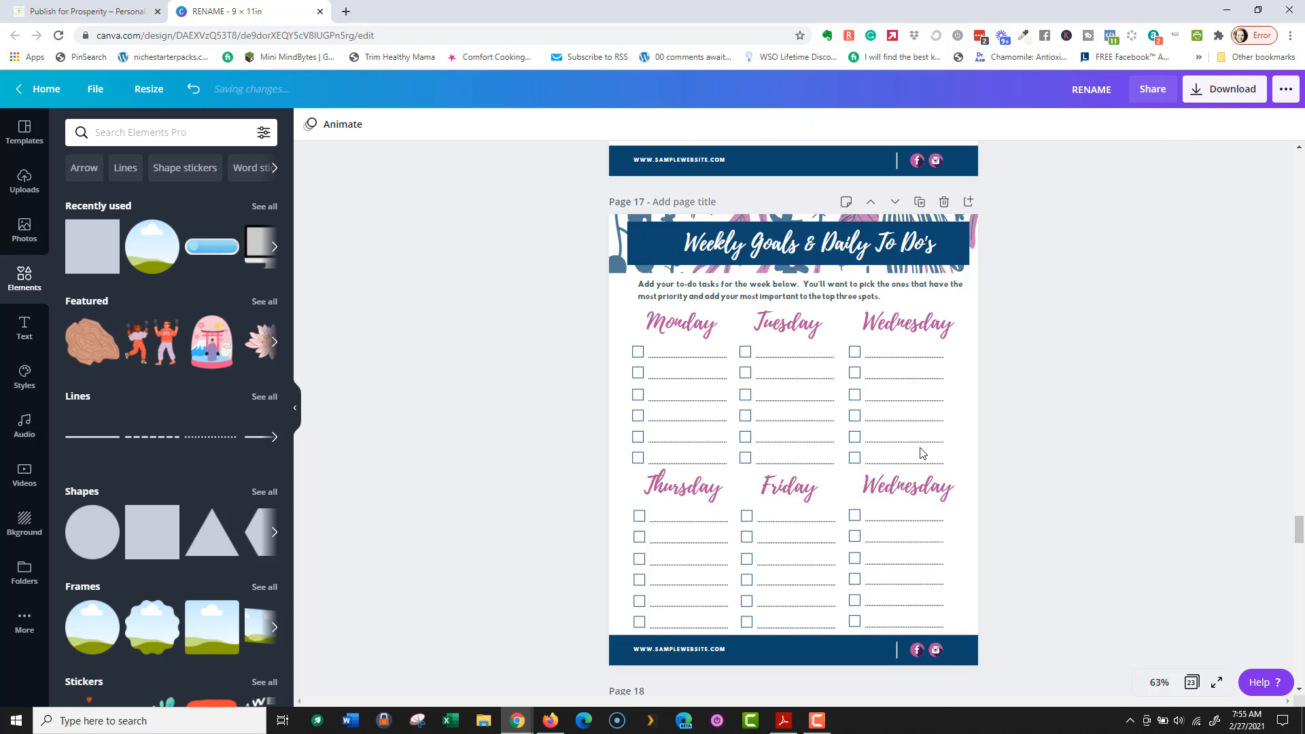
# Step: Replace the heading of the copied Wednesday column with "Notes"
pyautogui.click(876, 481)
pyautogui.moveTo(868, 482)
pyautogui.mouseDown()
pyautogui.moveTo(965, 479)
pyautogui.moveTo(861, 488)
pyautogui.mouseUp()
pyautogui.click(950, 487)
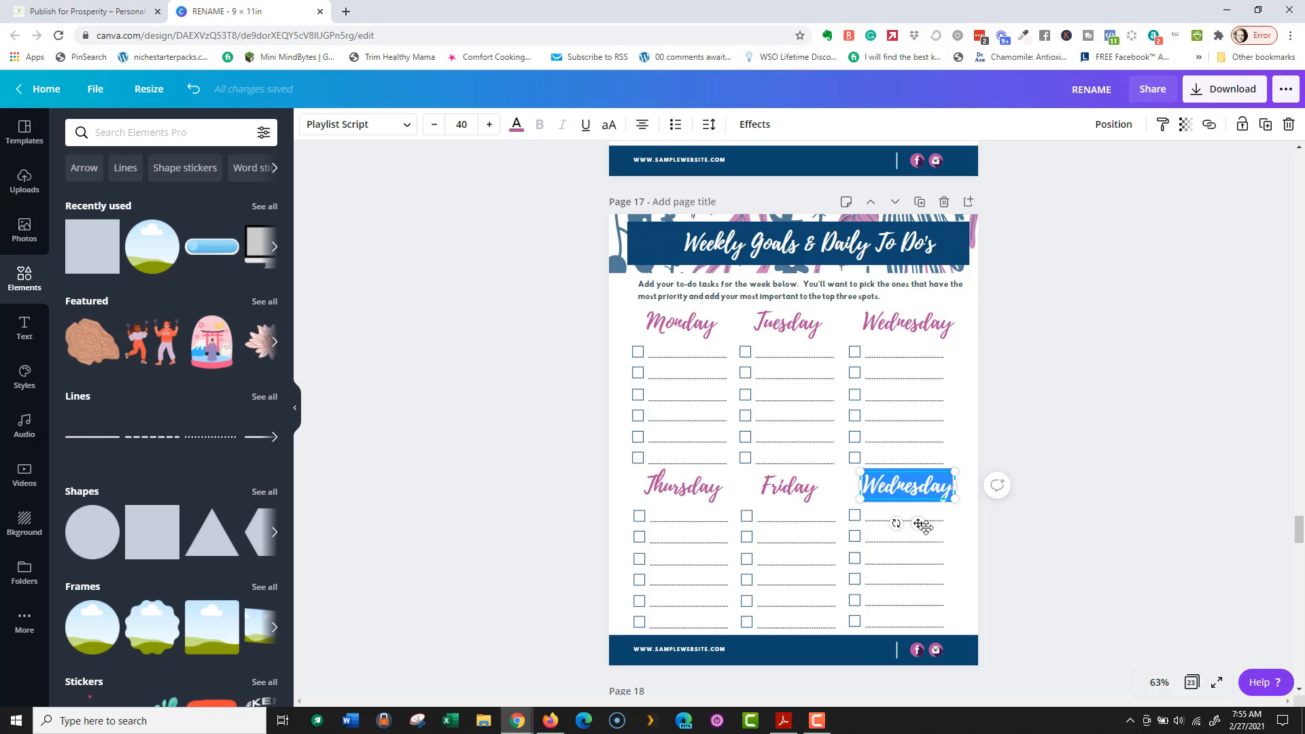
pyautogui.write('Notes')
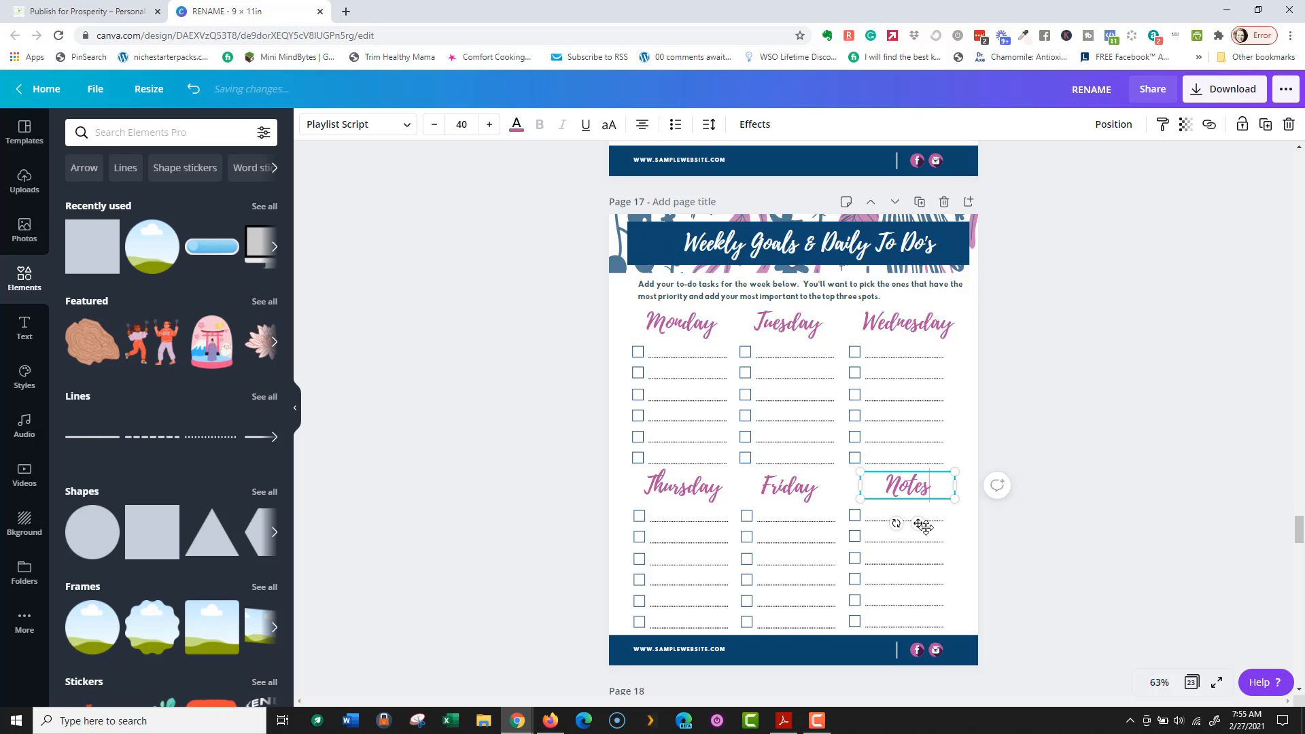
# Step: Change the heading of the column beside Friday from scratch to "To-Do"
pyautogui.press('BackSpace')
pyautogui.press('BackSpace')
pyautogui.press('BackSpace')
pyautogui.press('BackSpace')
pyautogui.press('BackSpace')
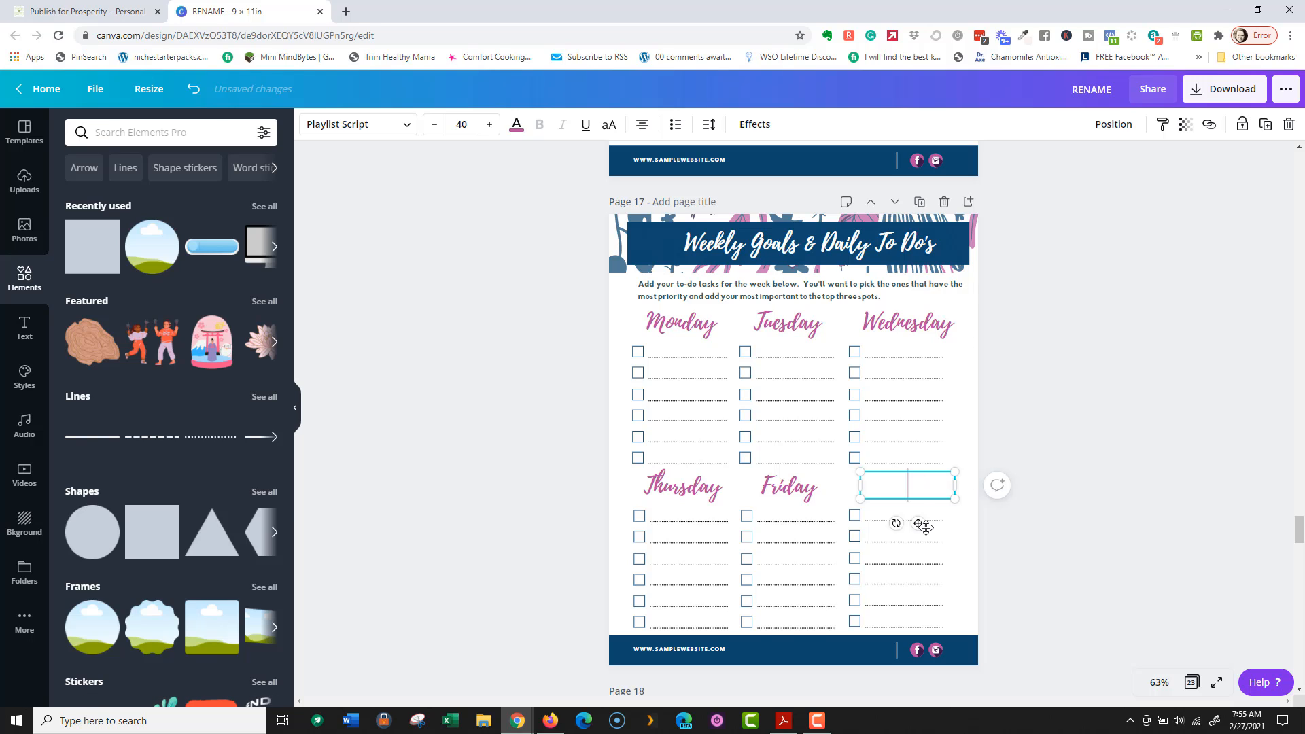
pyautogui.write('To-Do')
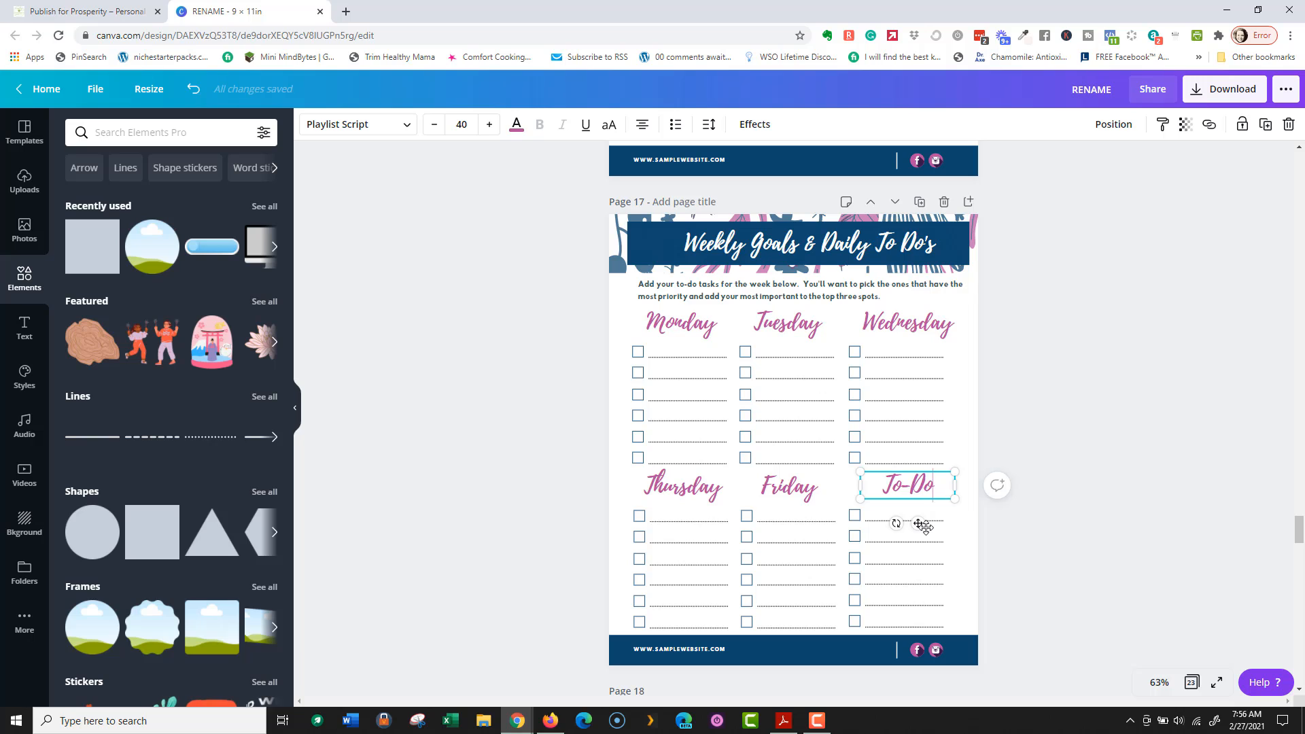
# Step: Clear the heading beside Friday and retitle it "Notes:" with a colon
pyautogui.press('BackSpace')
pyautogui.press('BackSpace')
pyautogui.press('BackSpace')
pyautogui.press('BackSpace')
pyautogui.press('BackSpace')
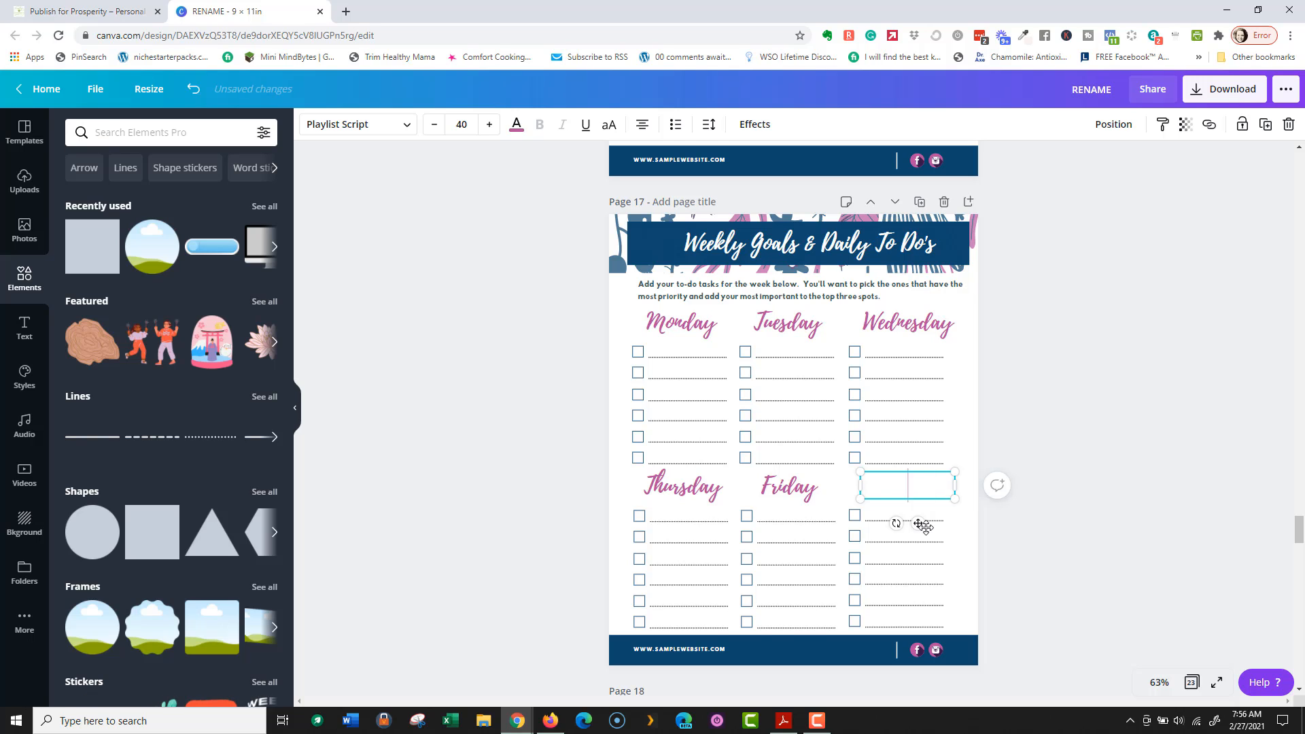
pyautogui.write('Notes:')
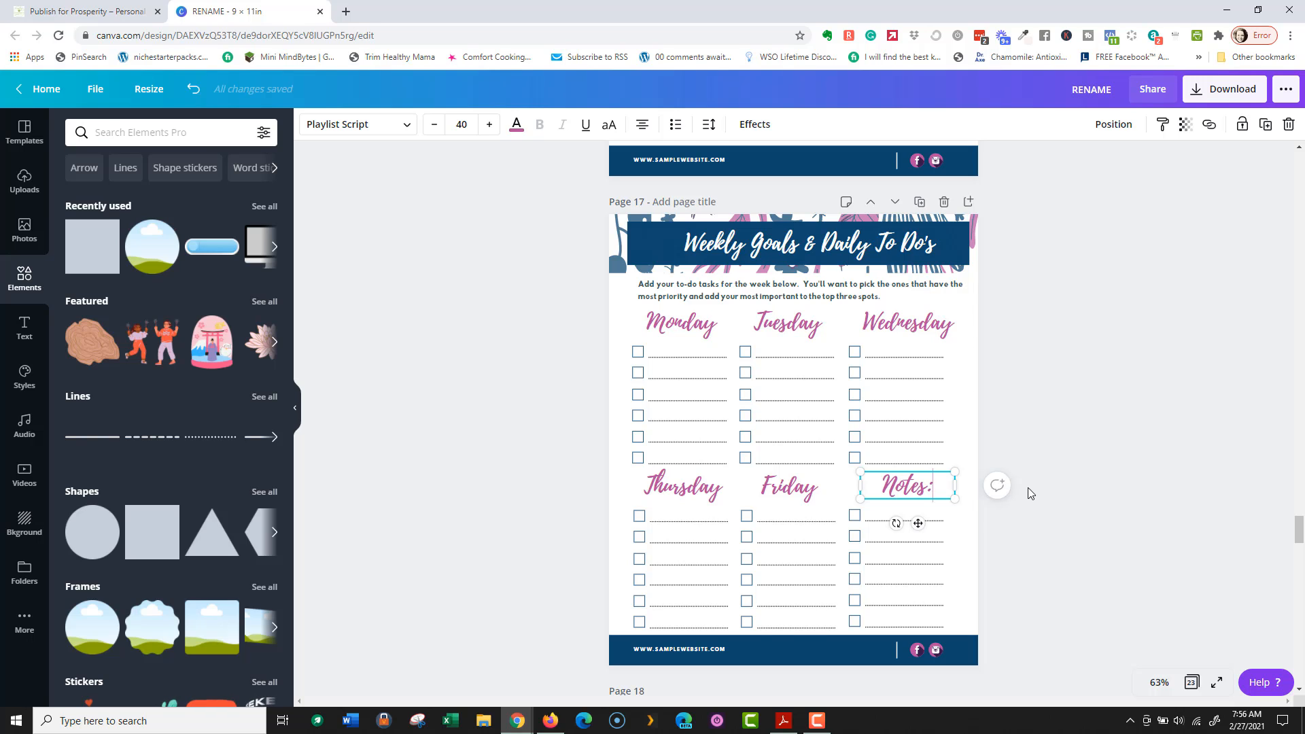
# Step: Try "To-Do" again as the heading of the last column, and clear it
pyautogui.doubleClick(941, 487)
pyautogui.write('To-Do')
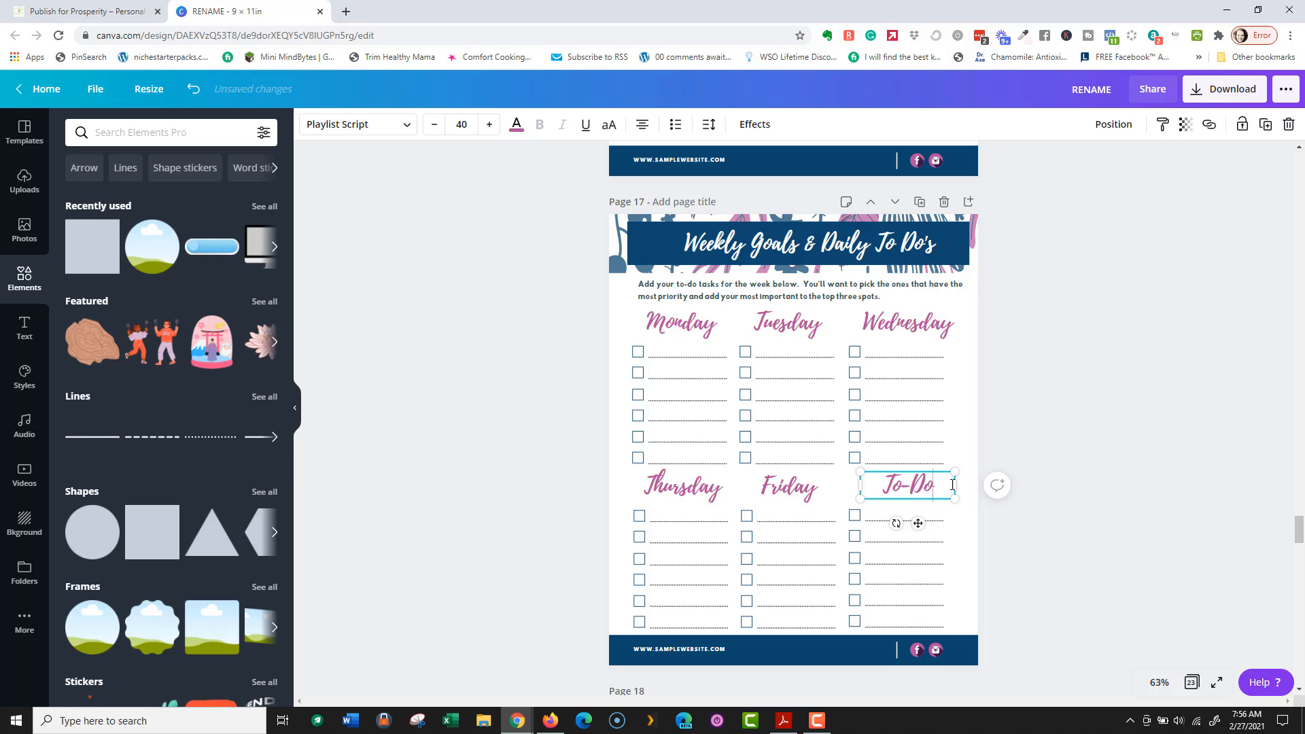
pyautogui.press('BackSpace')
pyautogui.press('BackSpace')
pyautogui.press('BackSpace')
pyautogui.press('BackSpace')
pyautogui.press('BackSpace')
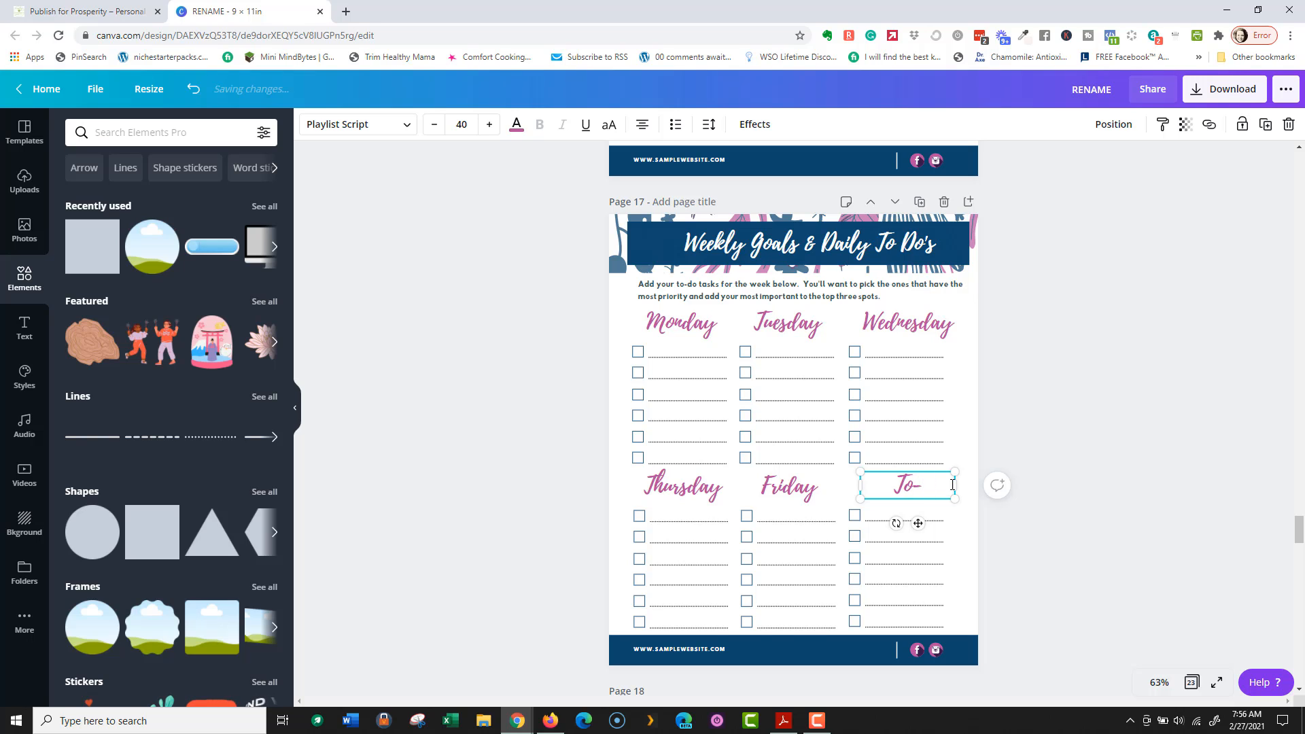
# Step: Try a heading starting with "Get To" for the last column, and clear the text again
pyautogui.write('Get ')
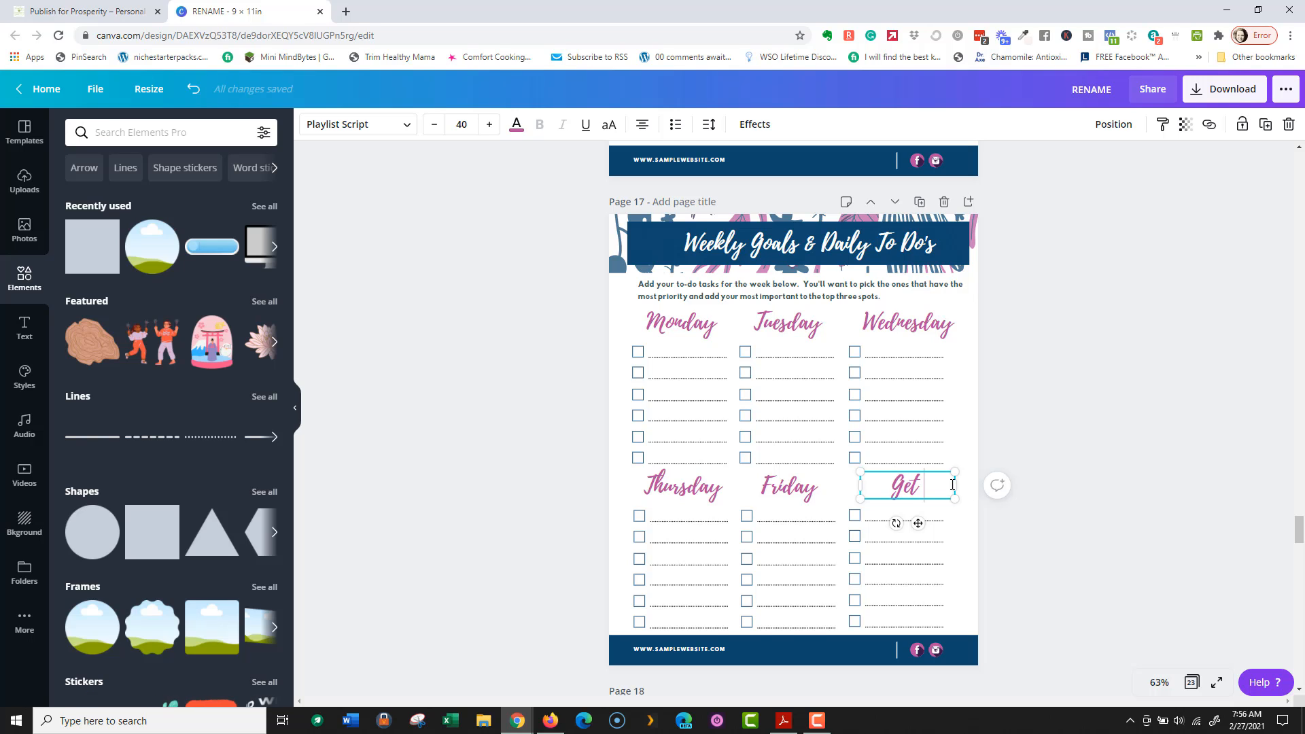
pyautogui.write('To')
pyautogui.press('BackSpace')
pyautogui.press('BackSpace')
pyautogui.press('BackSpace')
pyautogui.press('BackSpace')
pyautogui.press('BackSpace')
pyautogui.press('BackSpace')
pyautogui.hotkey('alt', 'Tab')
pyautogui.hotkey('alt', 'Tab')
pyautogui.hotkey('alt', 'Tab')
pyautogui.hotkey('alt', 'Tab')
pyautogui.hotkey('alt', 'Tab')
pyautogui.hotkey('alt', 'Tab')
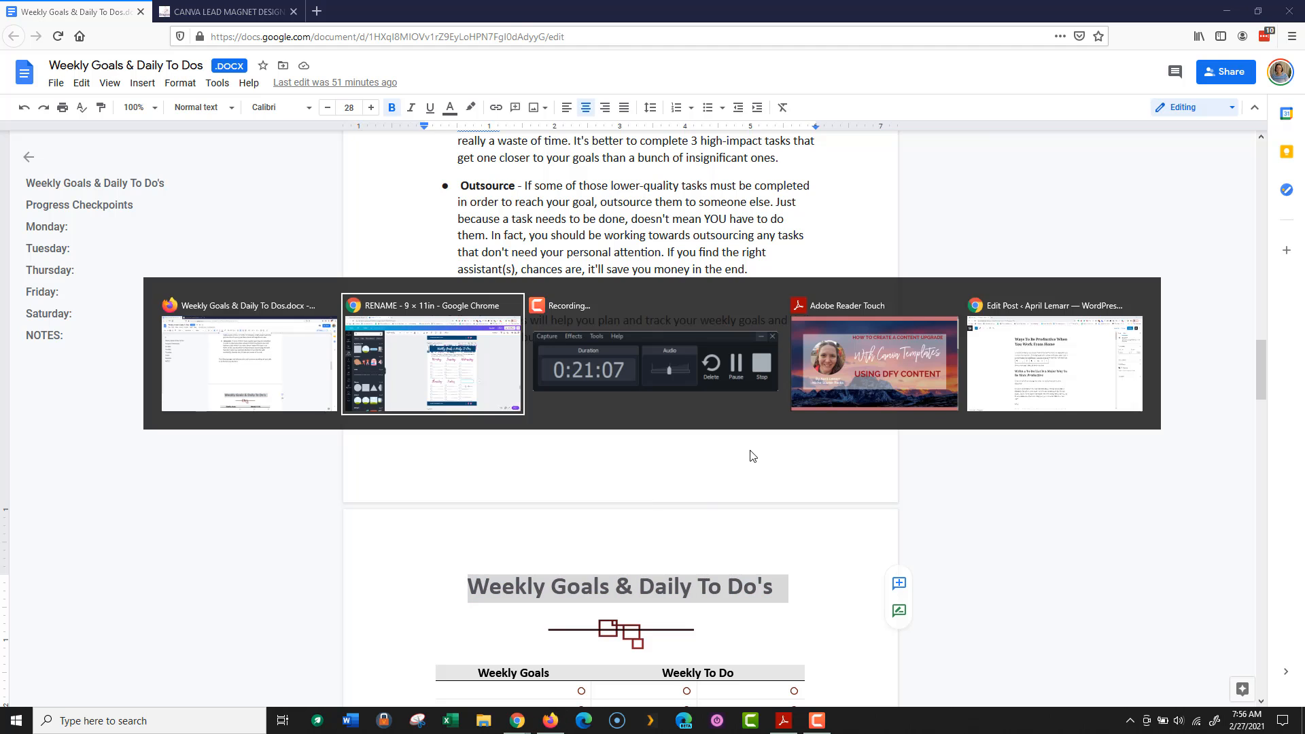
pyautogui.hotkey('alt', 'Tab')
pyautogui.hotkey('alt', 'Tab')
pyautogui.hotkey('alt', 'Tab')
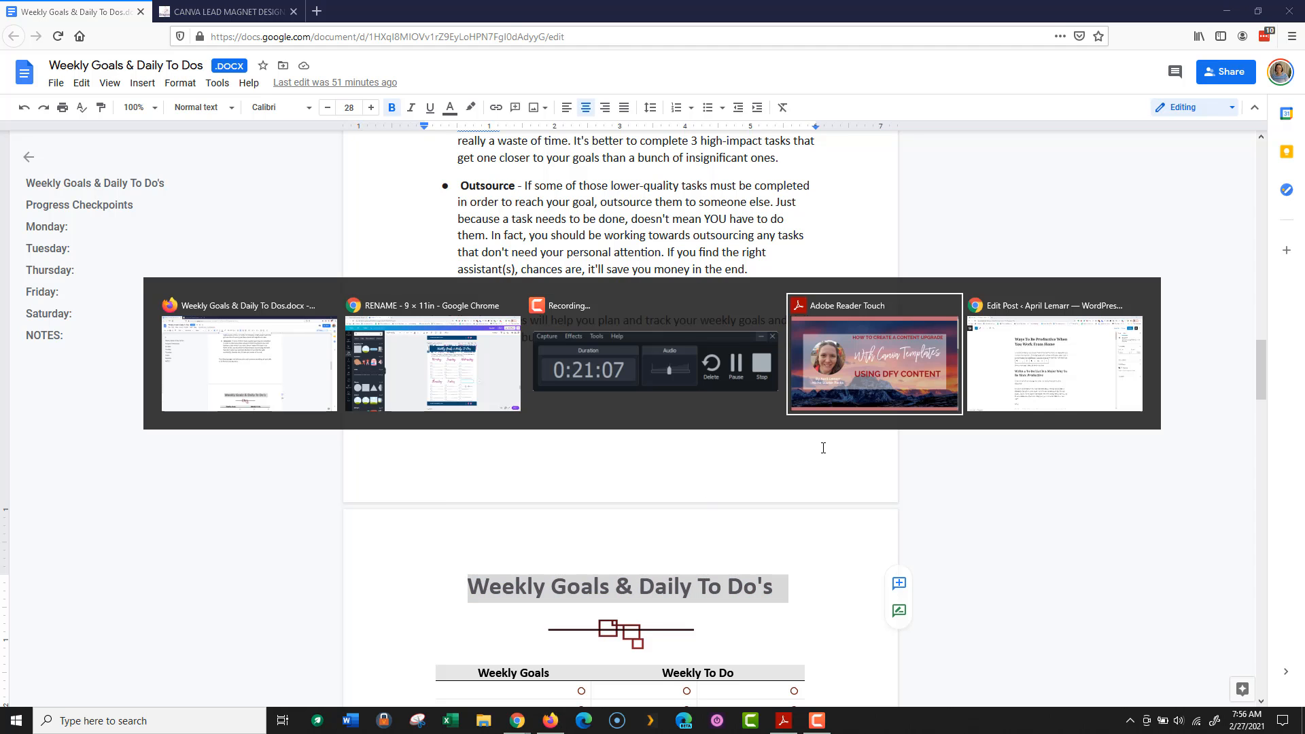
pyautogui.hotkey('alt', 'Tab')
pyautogui.hotkey('alt', 'Tab')
pyautogui.hotkey('alt', 'Tab')
pyautogui.hotkey('alt', 'Tab')
pyautogui.hotkey('alt', 'Tab')
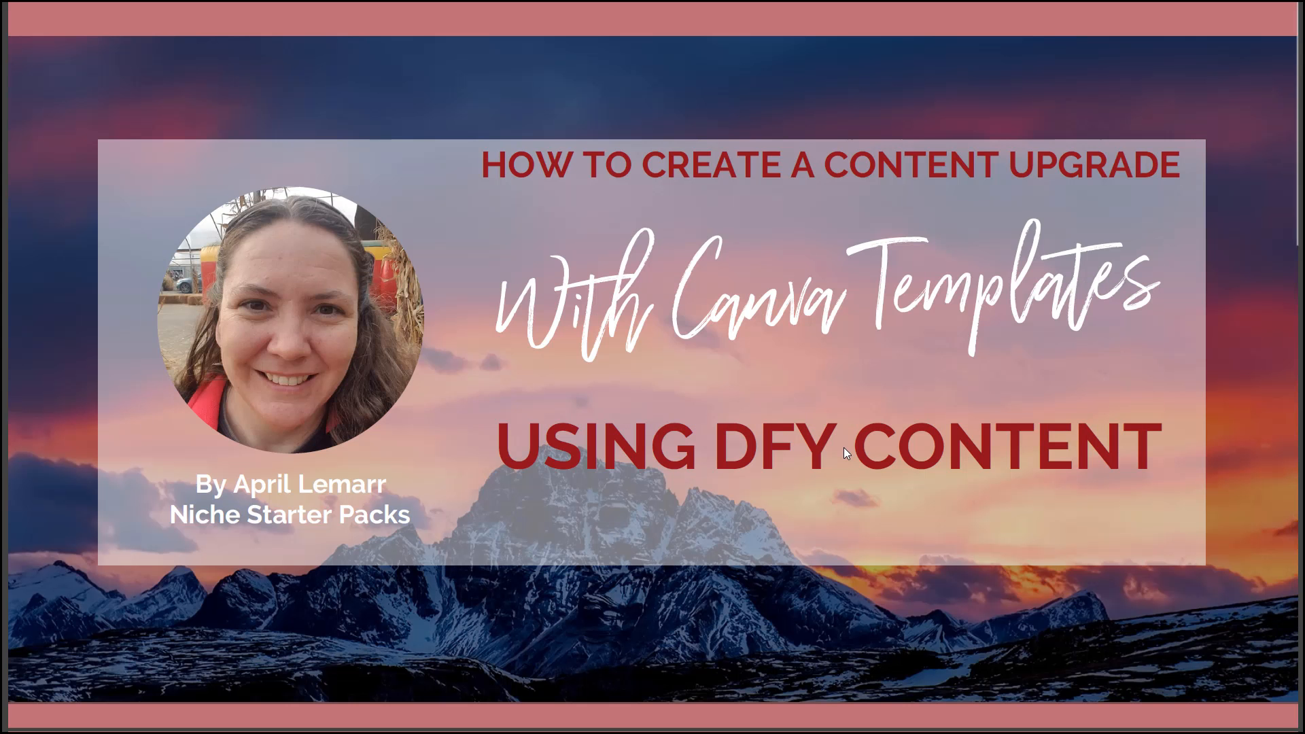
# Step: Switch to the WordPress post draft and read through its to-do list advice down to the "Scrap it" section
pyautogui.hotkey('alt', 'Tab')
pyautogui.hotkey('alt', 'Tab')
pyautogui.hotkey('alt', 'Tab')
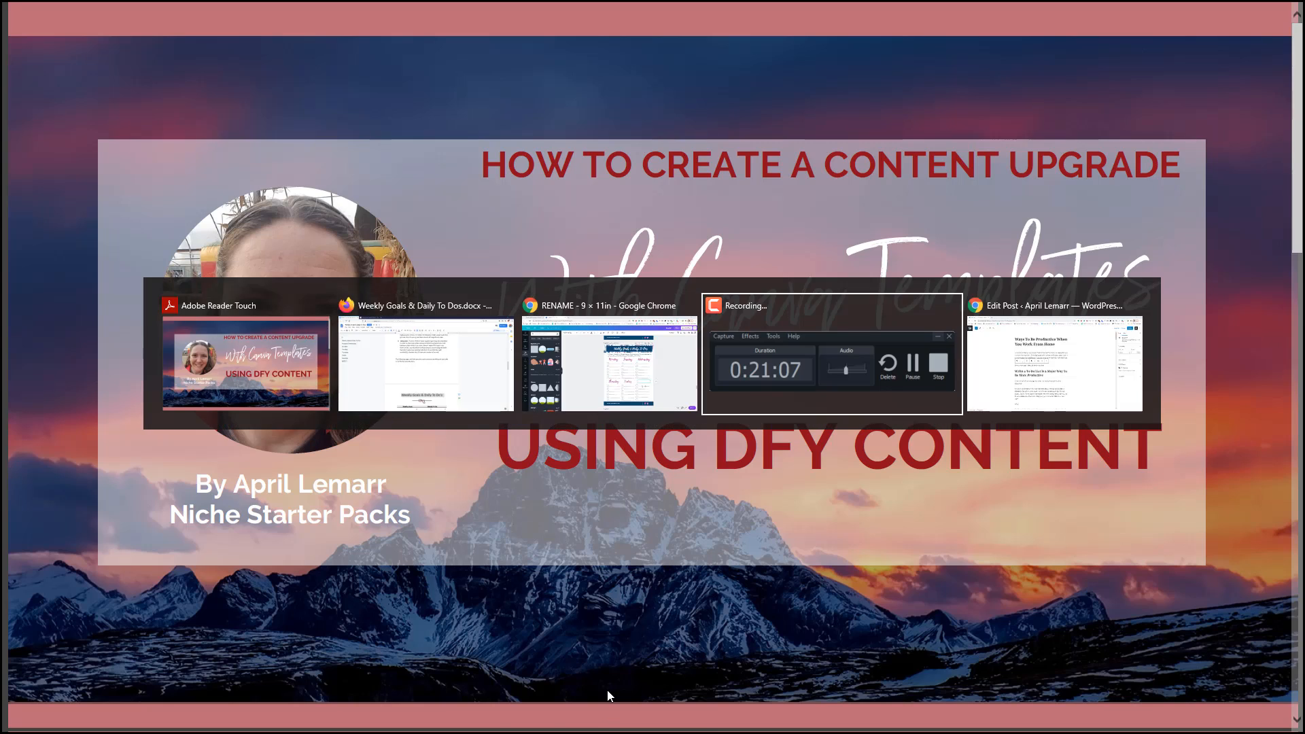
pyautogui.hotkey('alt', 'Tab')
pyautogui.scroll(-8, 767, 421)
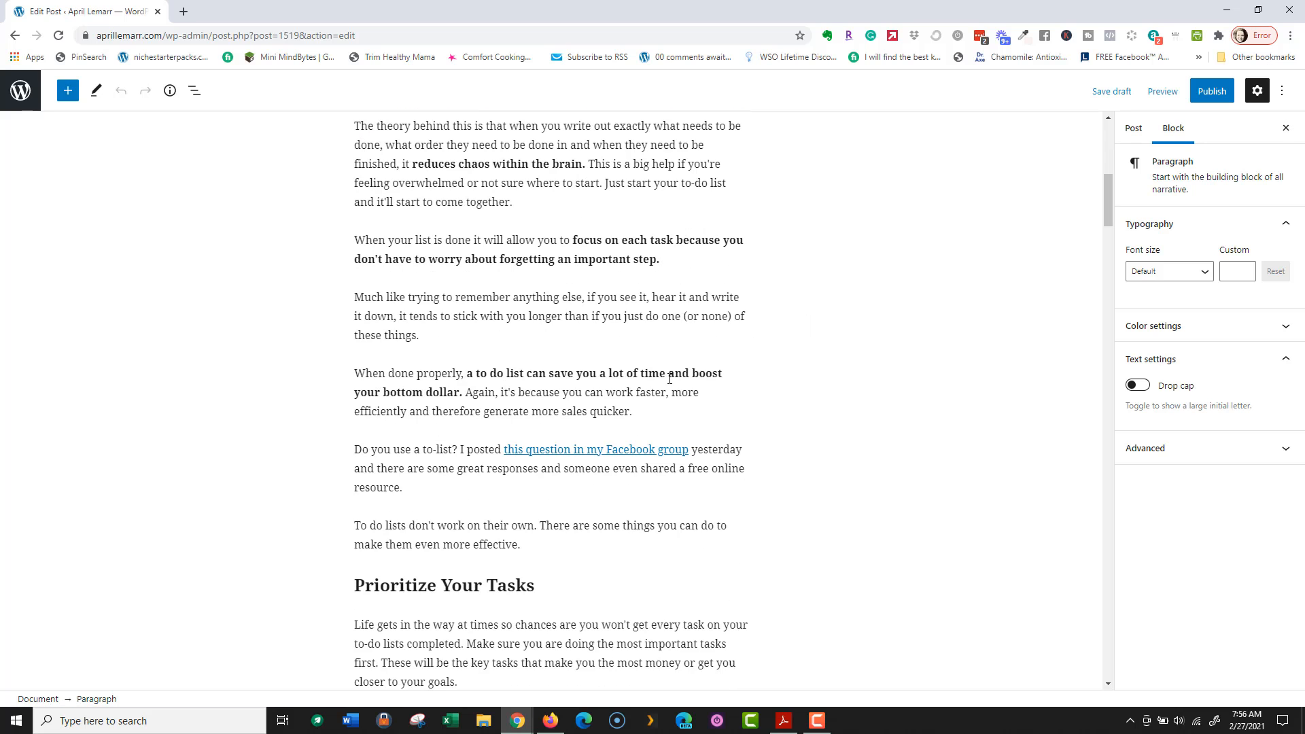
pyautogui.scroll(-7, 494, 523)
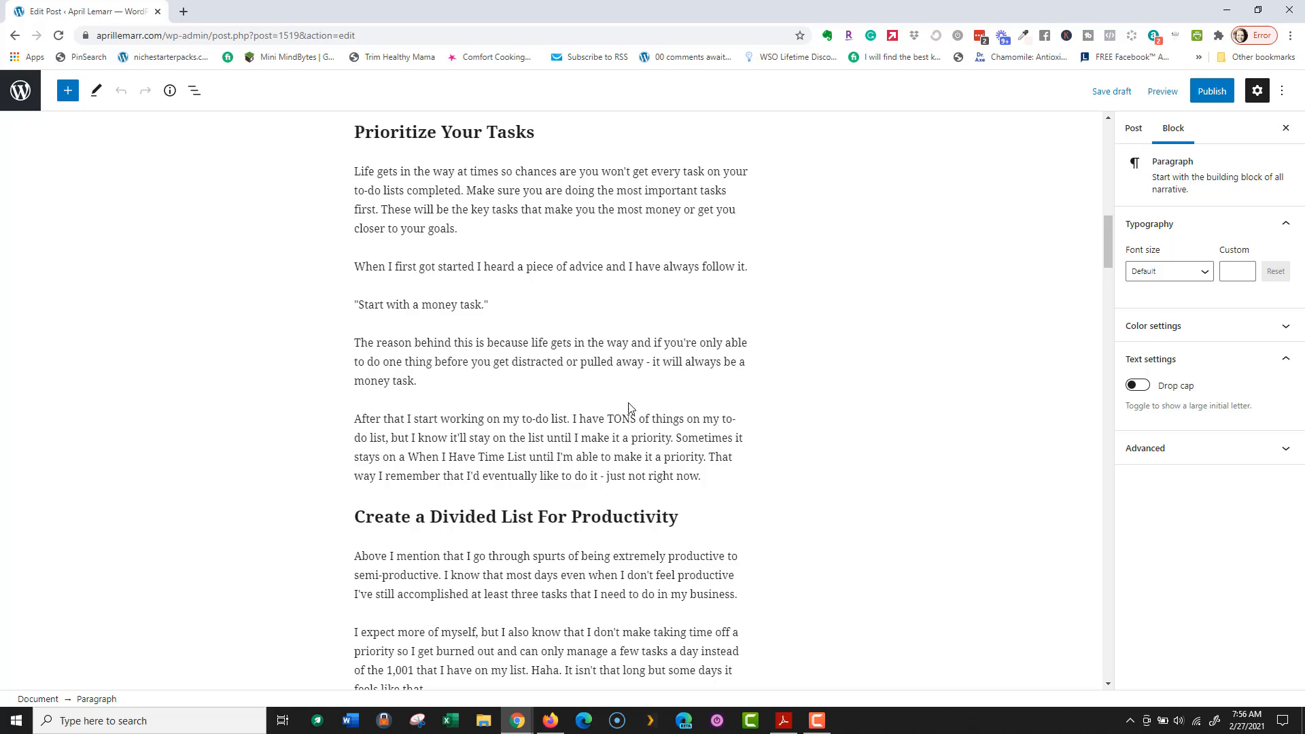
pyautogui.scroll(-5, 503, 319)
pyautogui.scroll(-20, 607, 412)
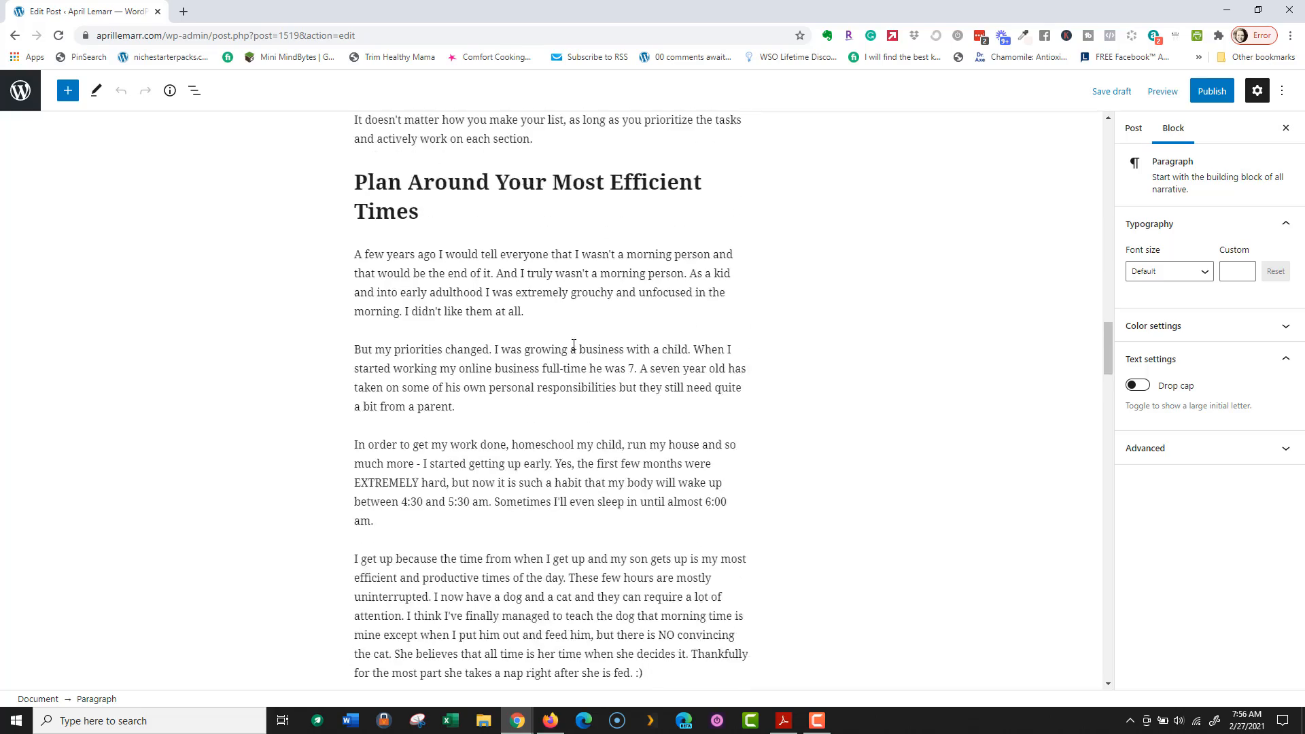
pyautogui.scroll(-13, 652, 304)
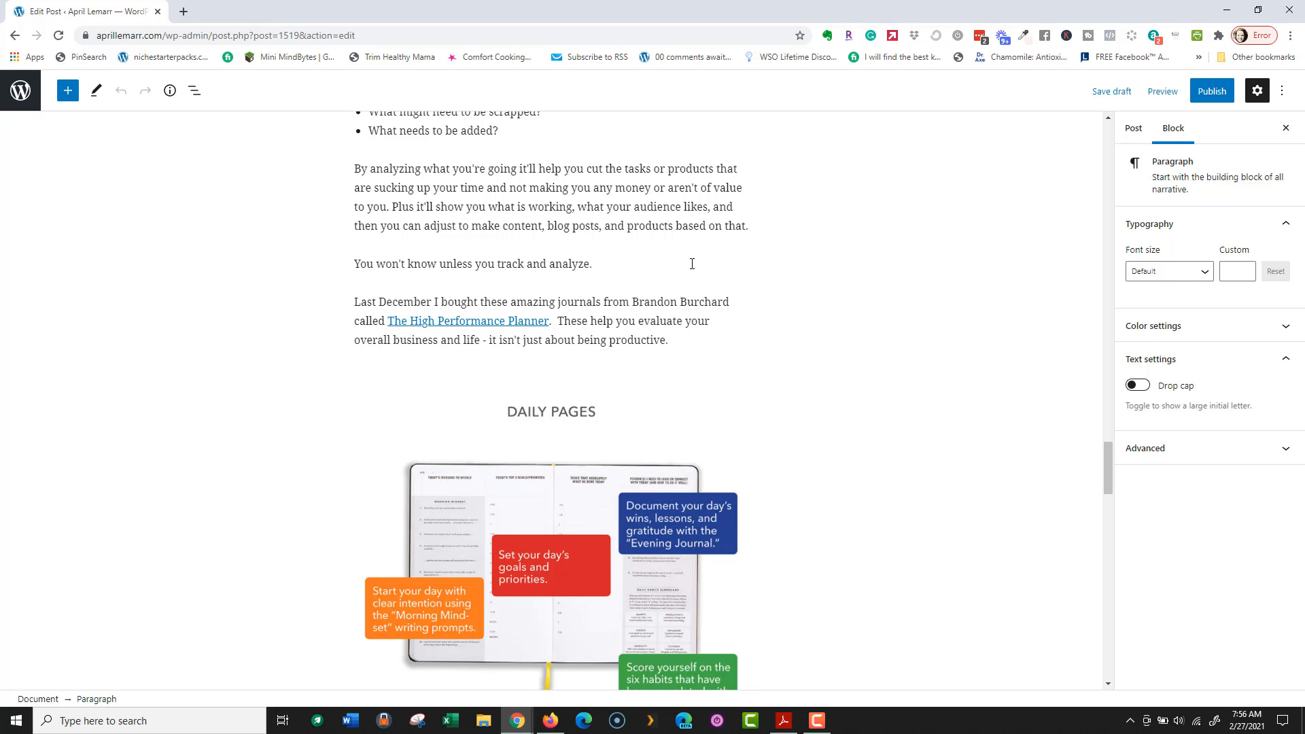
pyautogui.scroll(-8, 659, 333)
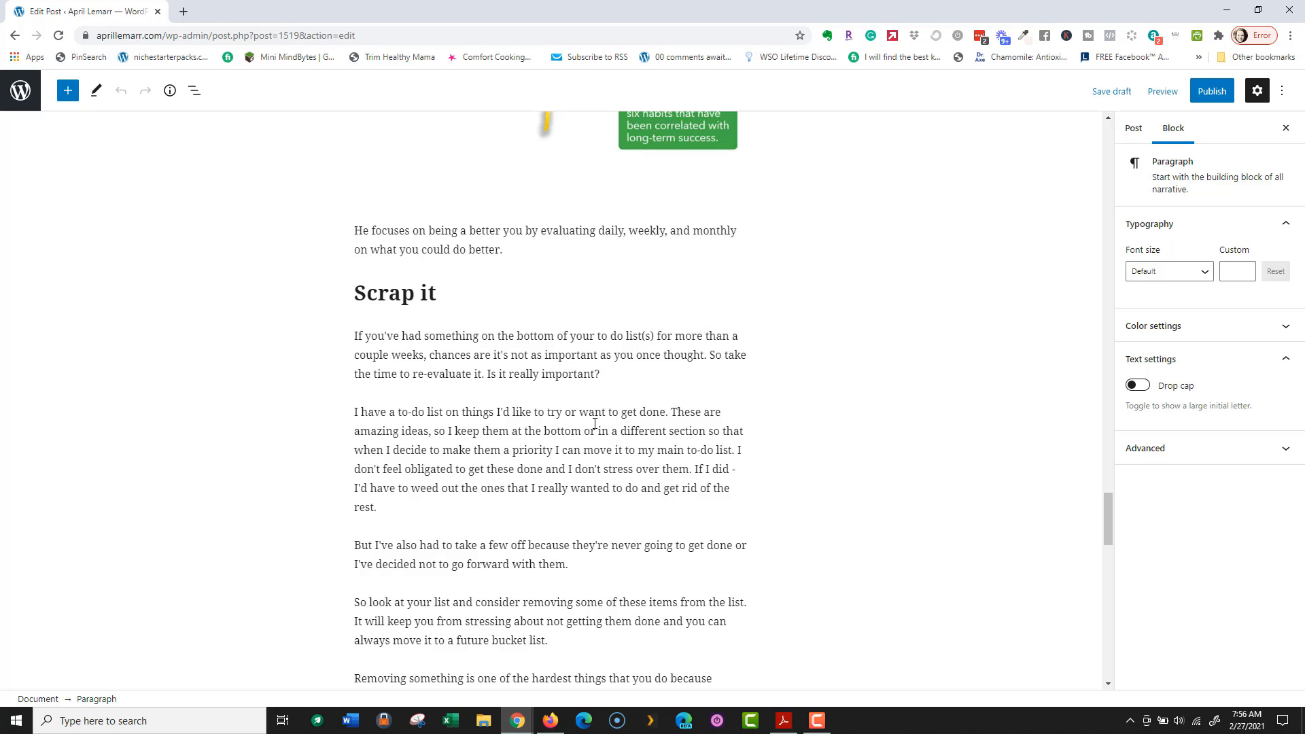
# Step: Switch back to the Canva planner, head the last column "If I Have Time:" and scale the heading to size 29.3
pyautogui.hotkey('alt', 'Tab')
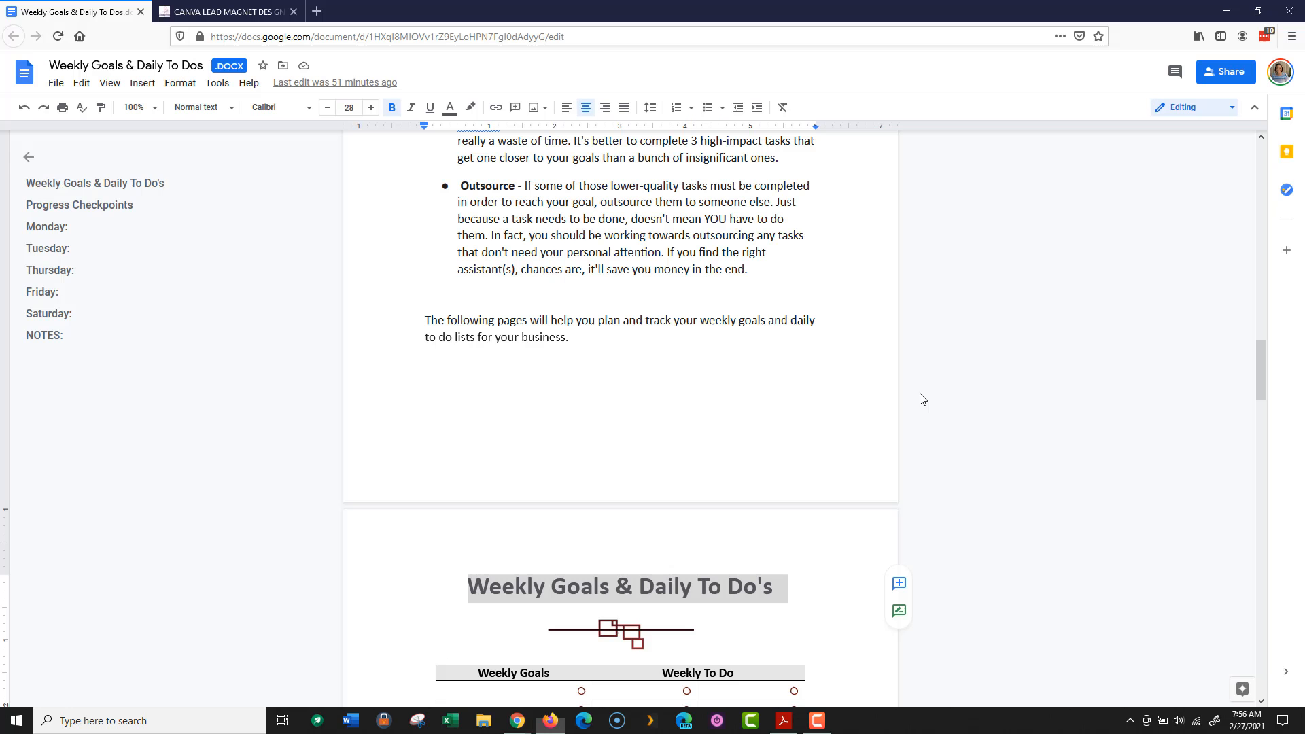
pyautogui.hotkey('alt', 'Tab')
pyautogui.press('Tab')
pyautogui.press('Tab')
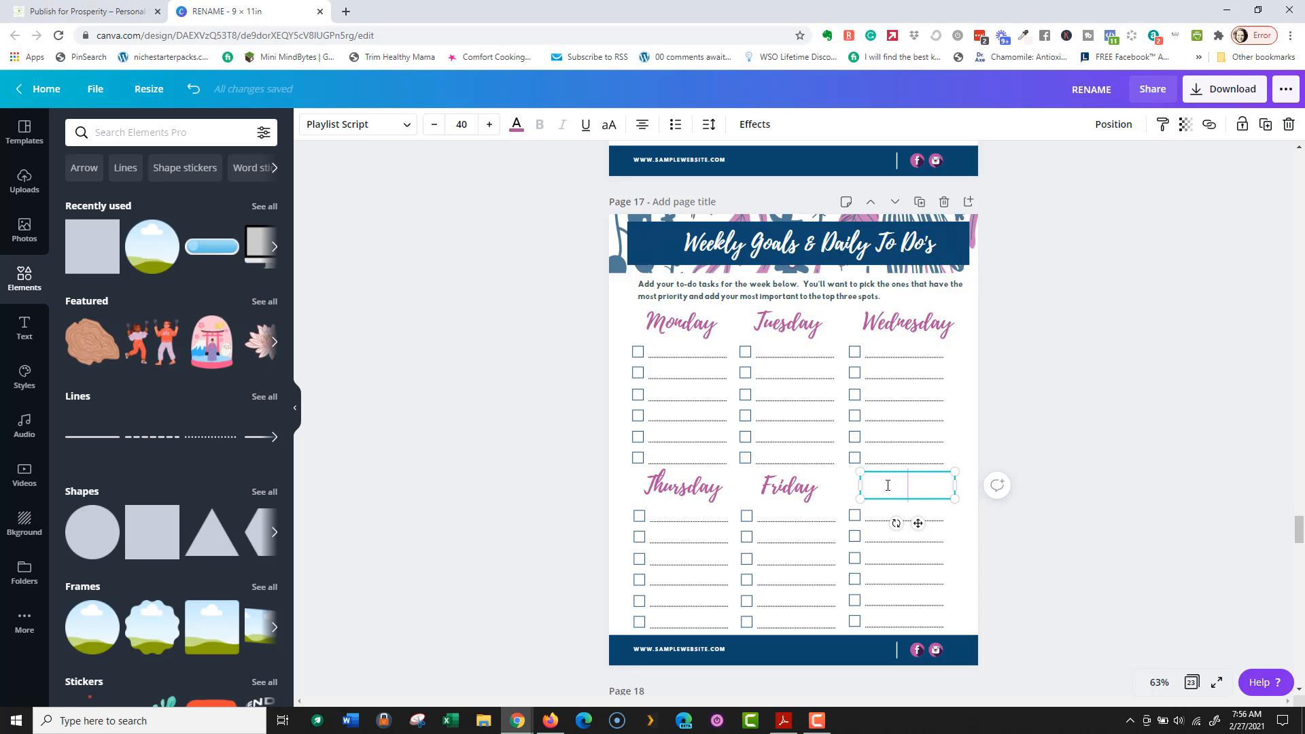
pyautogui.write('If I Hav')
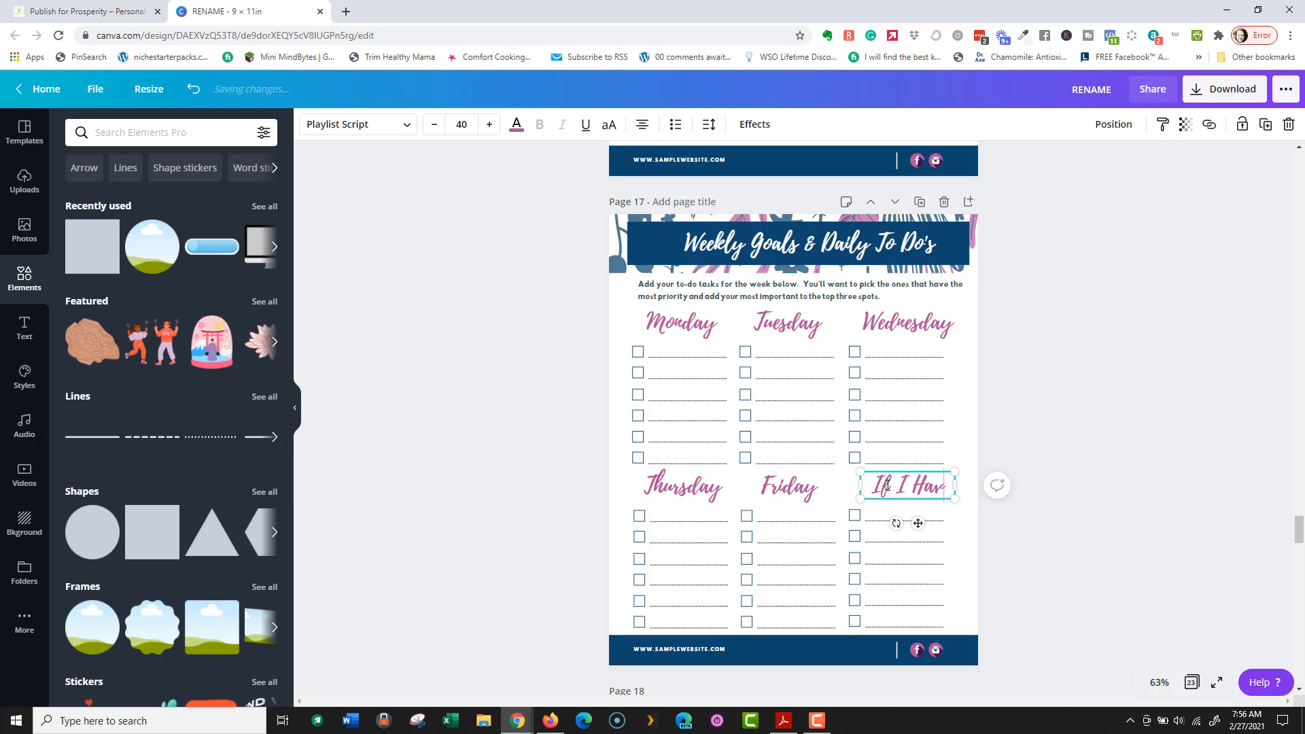
pyautogui.write('e Time:')
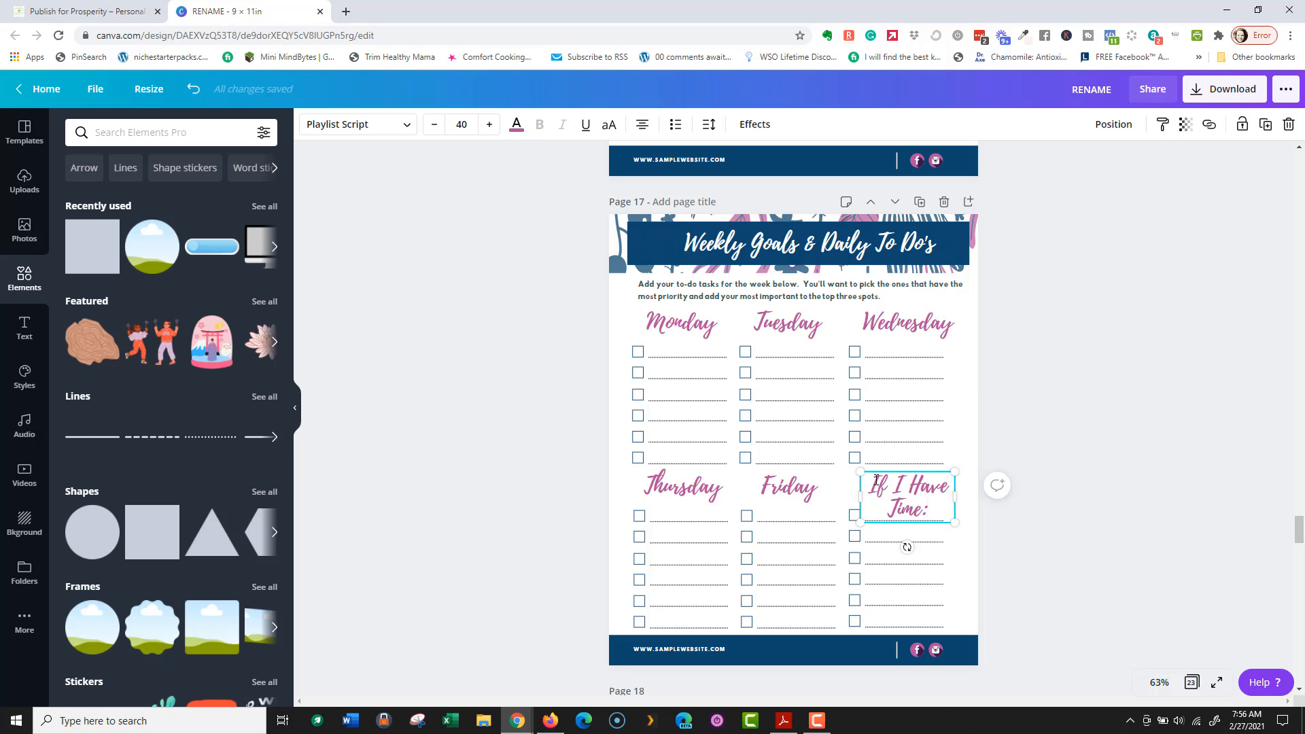
pyautogui.moveTo(957, 491)
pyautogui.mouseDown()
pyautogui.moveTo(996, 495)
pyautogui.moveTo(944, 475)
pyautogui.moveTo(956, 476)
pyautogui.mouseUp()
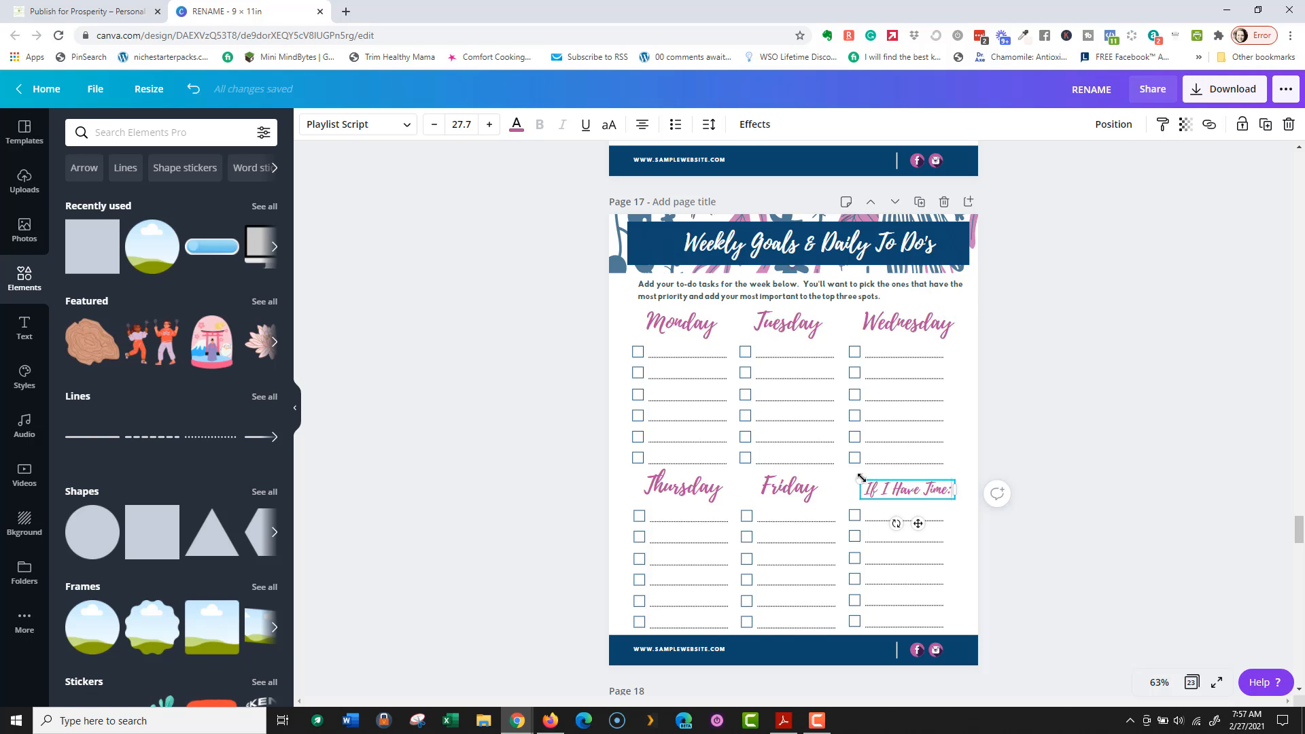
pyautogui.moveTo(861, 478); pyautogui.dragTo(858, 477)
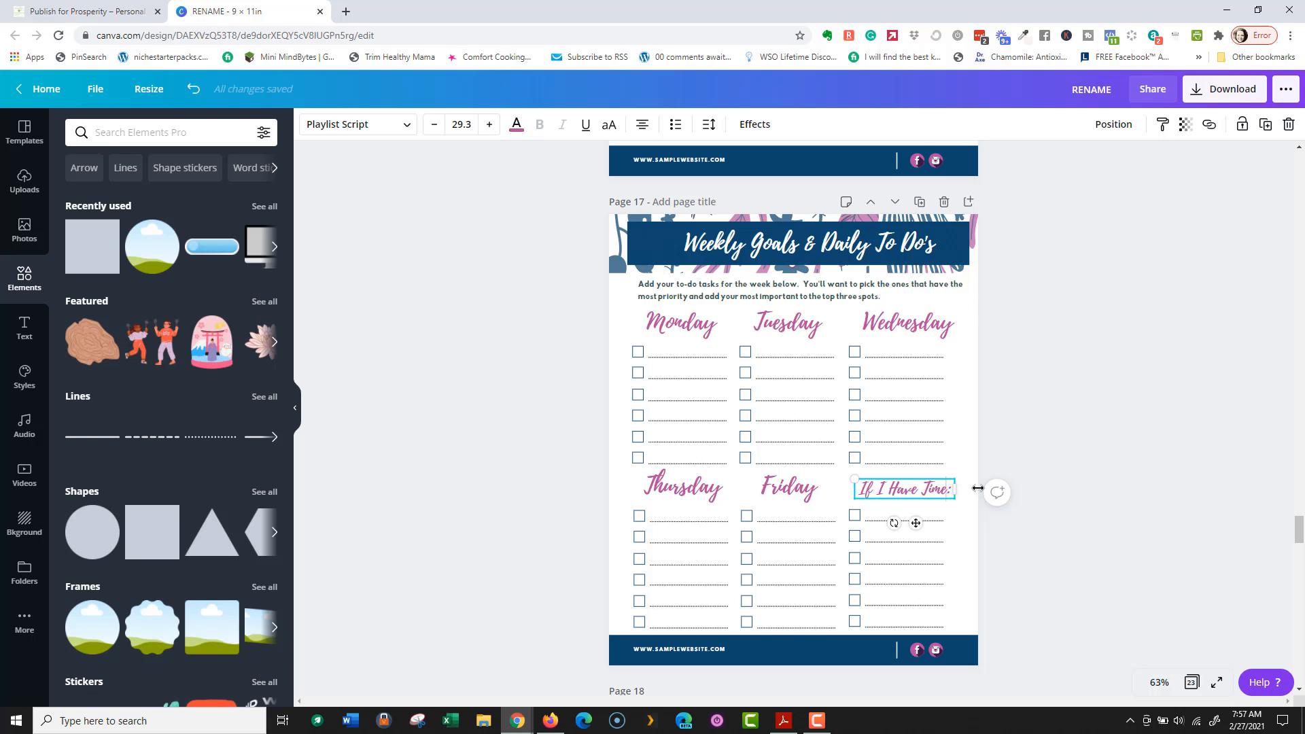
# Step: Extend the last column's heading to "If I Have Time To-Do's:" and shift it up clear of the first checkbox
pyautogui.write('To=Do')
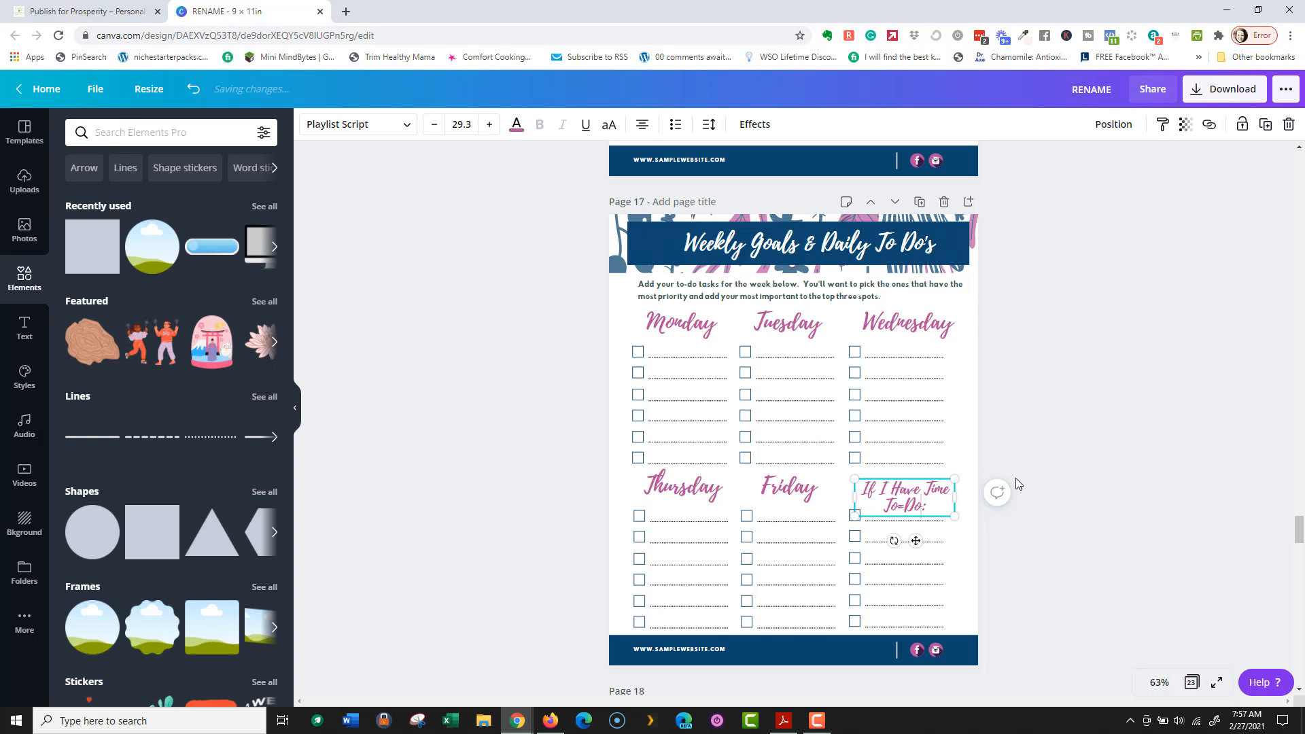
pyautogui.press('BackSpace')
pyautogui.press('BackSpace')
pyautogui.press('BackSpace')
pyautogui.press('BackSpace')
pyautogui.write("o-Do's")
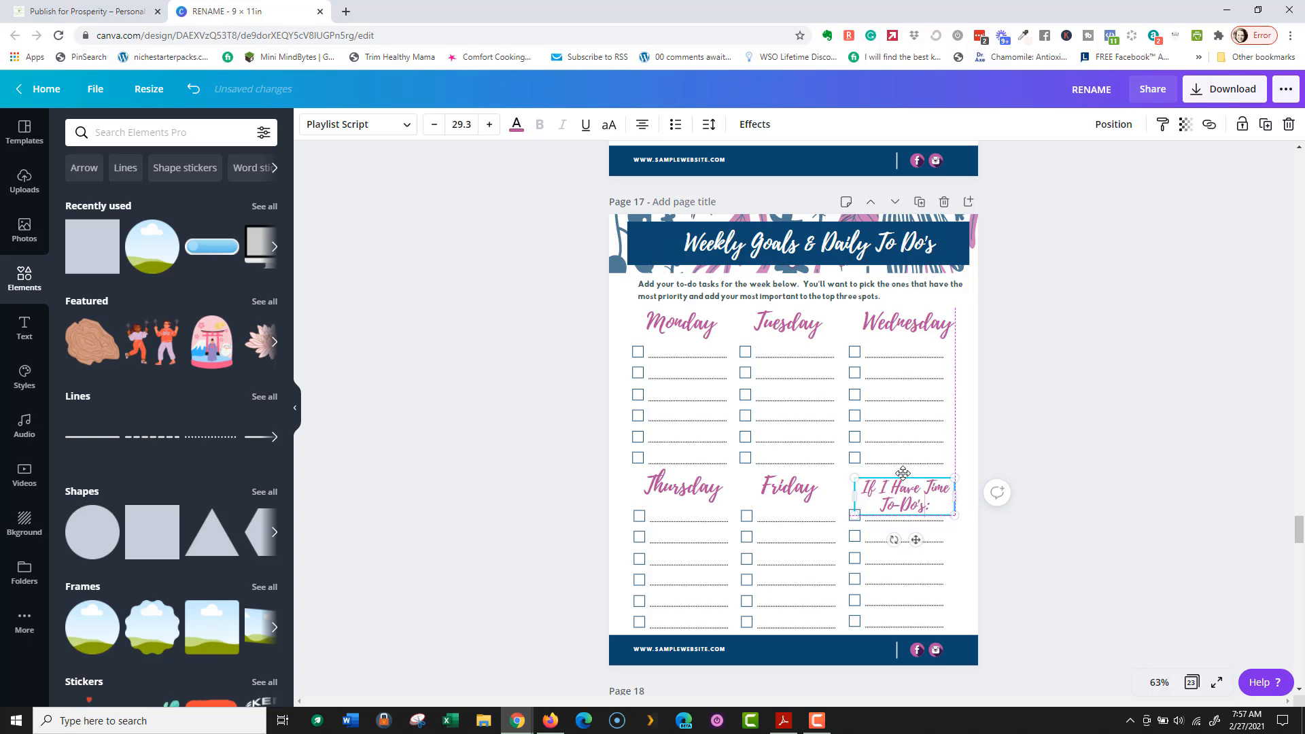
pyautogui.moveTo(902, 475); pyautogui.dragTo(902, 466)
pyautogui.click(501, 350)
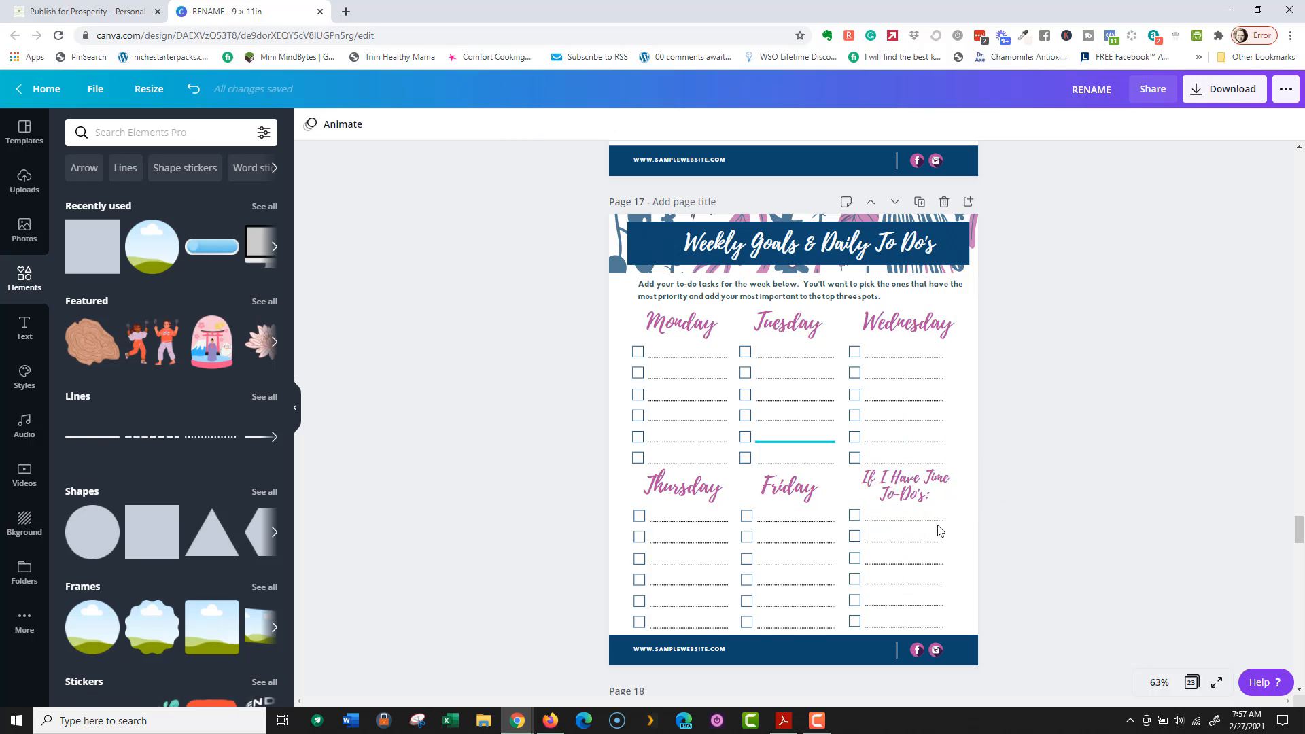
# Step: Examine the weekly goals and daily tables in the Weekly Goals & Daily To Dos Google Doc, and return to the Canva design
pyautogui.hotkey('alt', 'Tab')
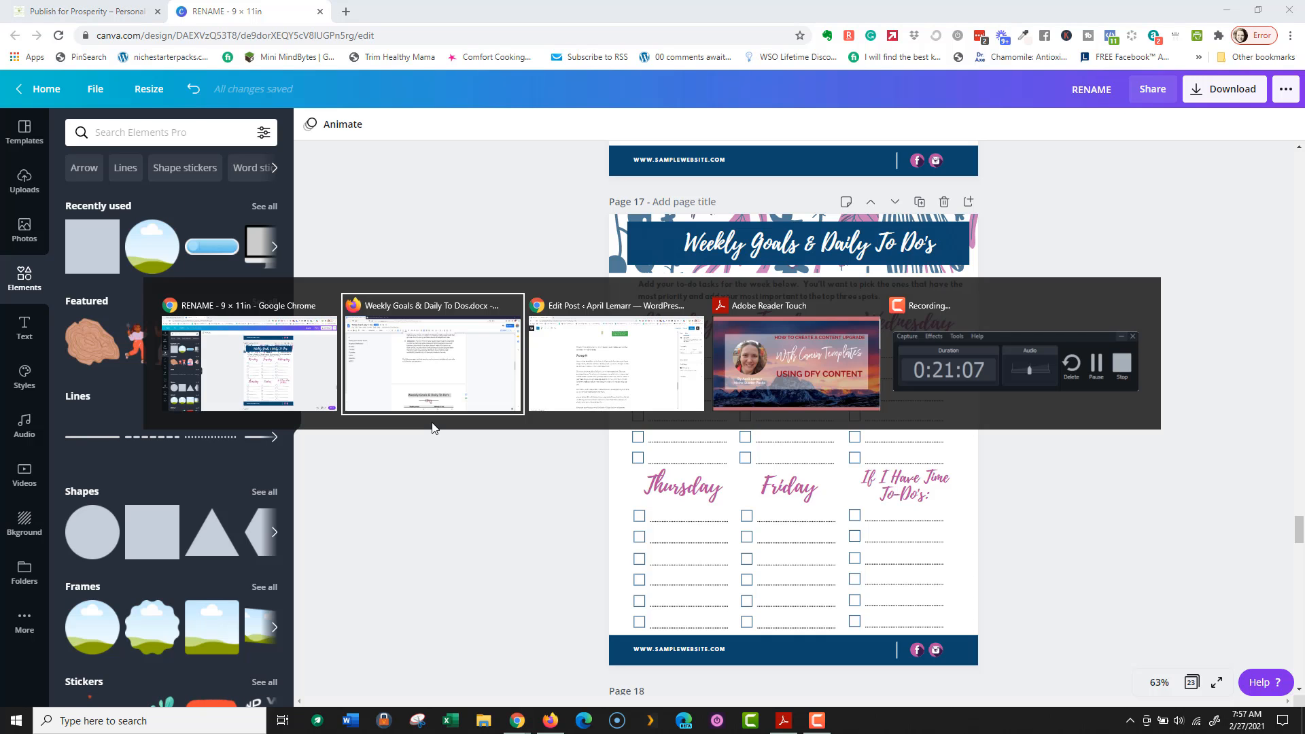
pyautogui.hotkey('alt', 'Tab')
pyautogui.hotkey('alt', 'Tab')
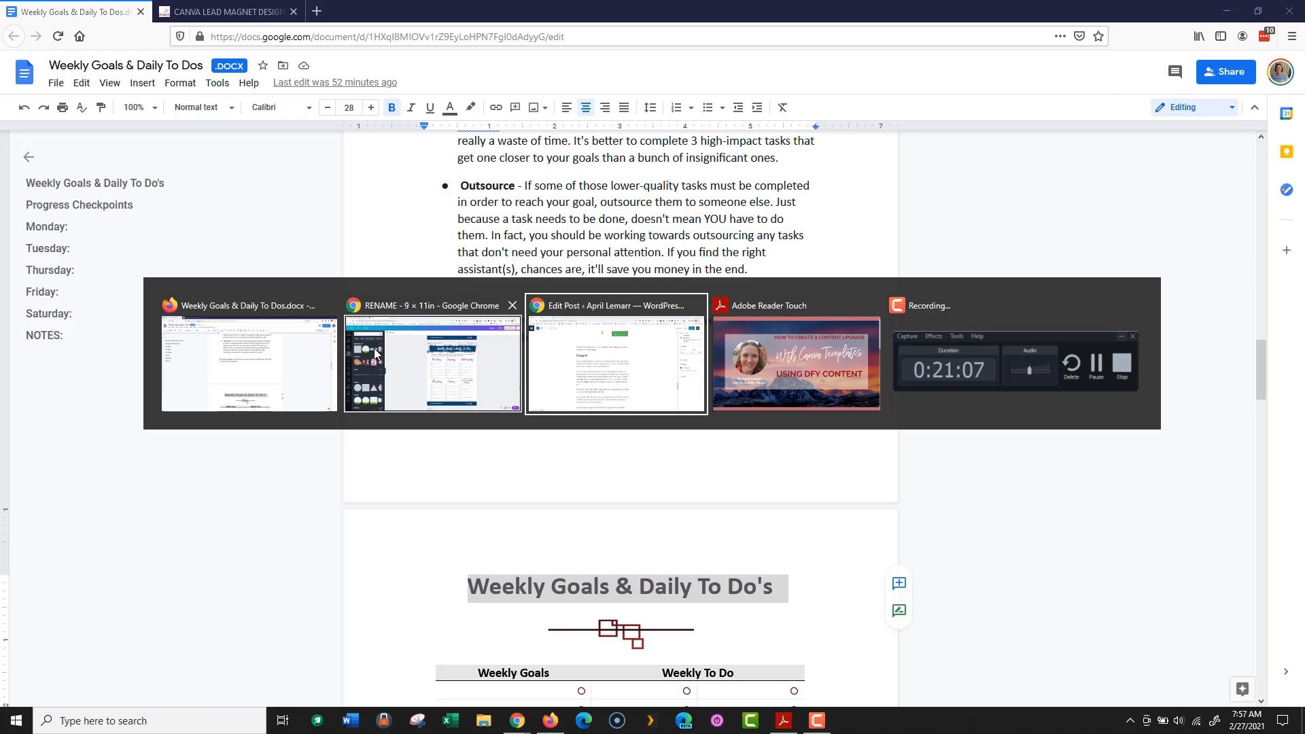
pyautogui.hotkey('alt', 'Tab')
pyautogui.hotkey('alt', 'Tab')
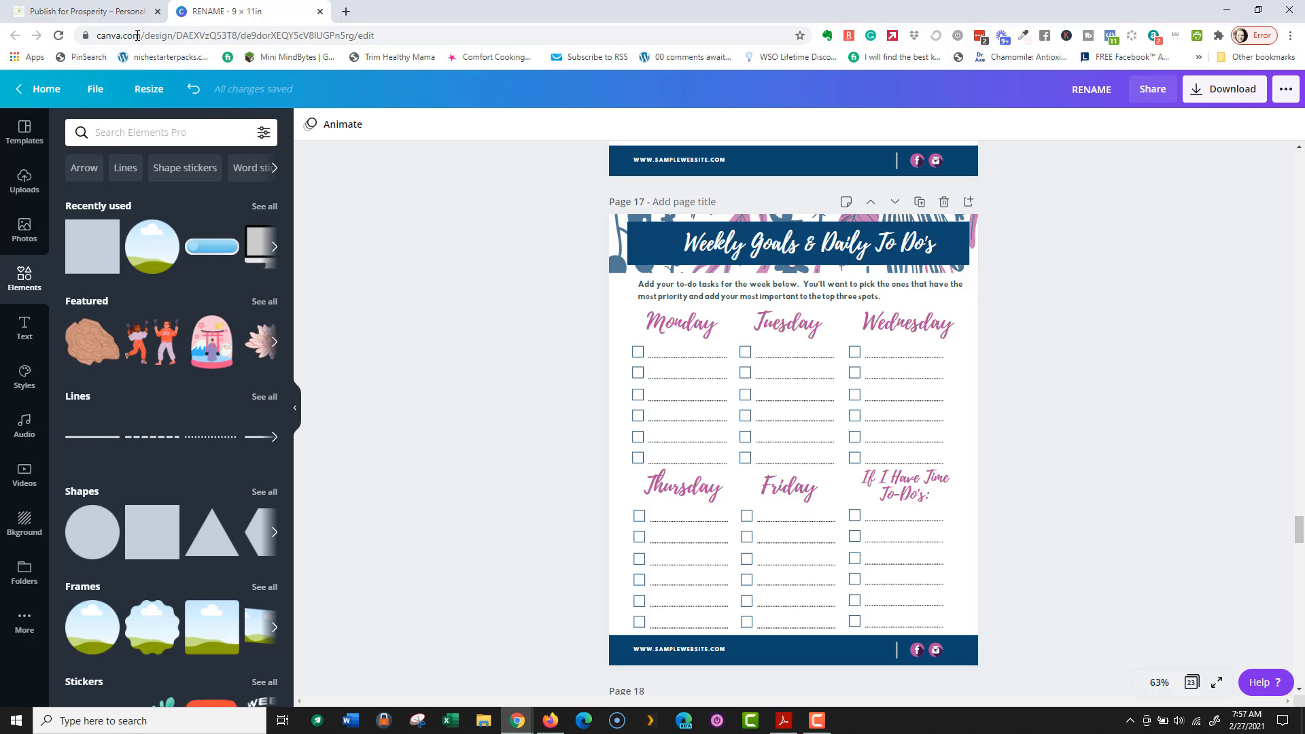
pyautogui.click(134, 11)
pyautogui.click(192, 11)
pyautogui.hotkey('alt', 'Tab')
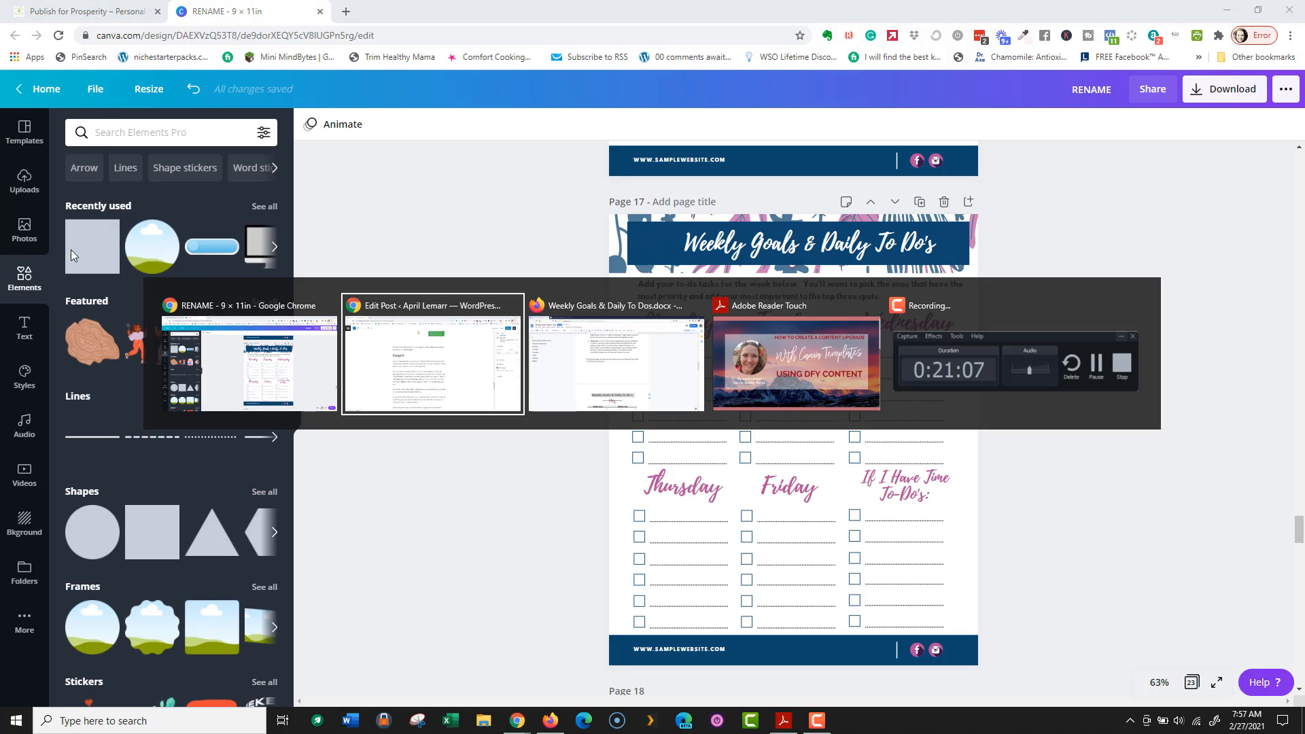
pyautogui.hotkey('alt', 'Tab')
pyautogui.scroll(-5, 825, 424)
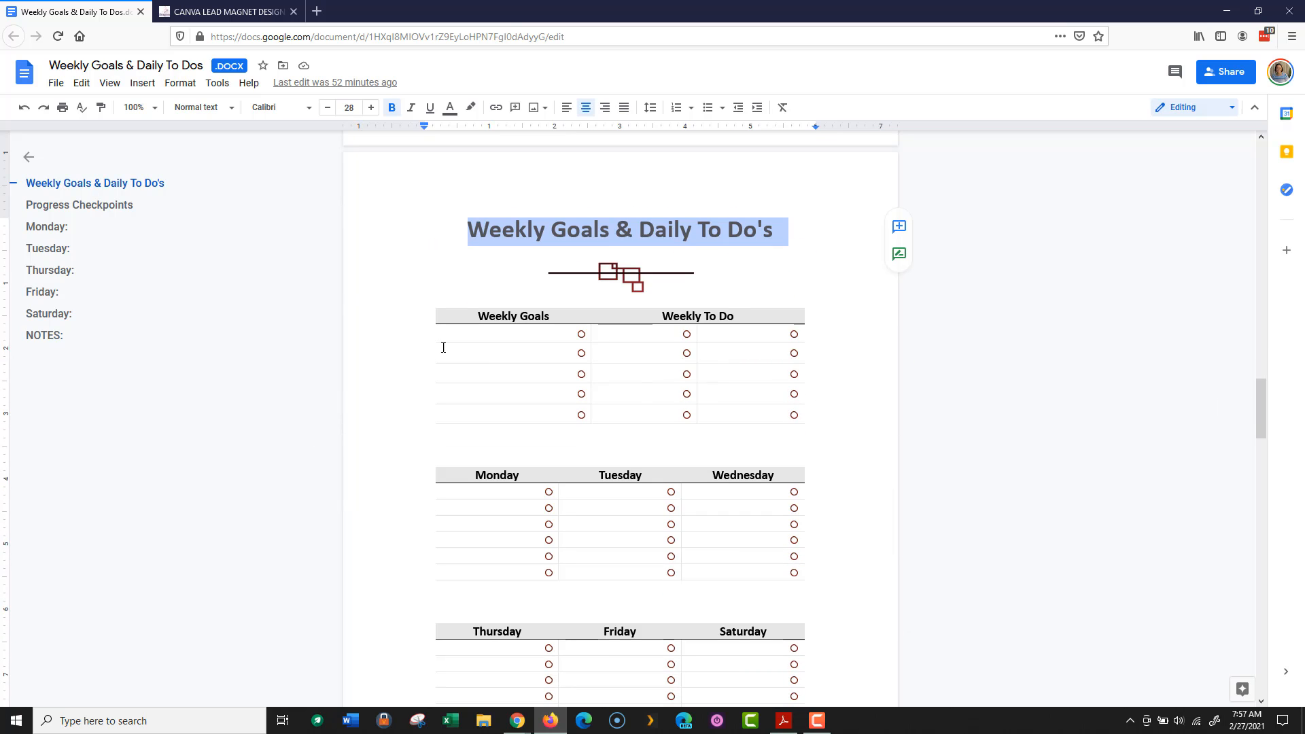
pyautogui.hotkey('alt', 'Tab')
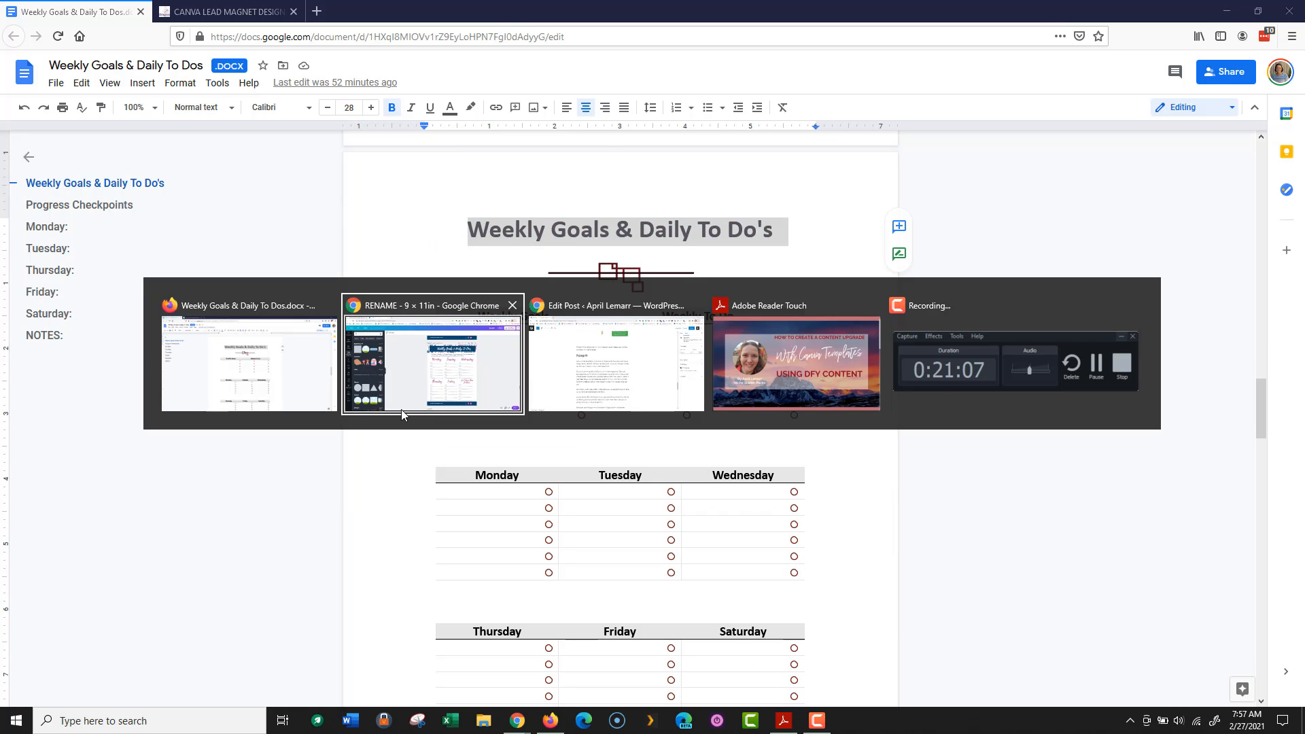
pyautogui.click(401, 409)
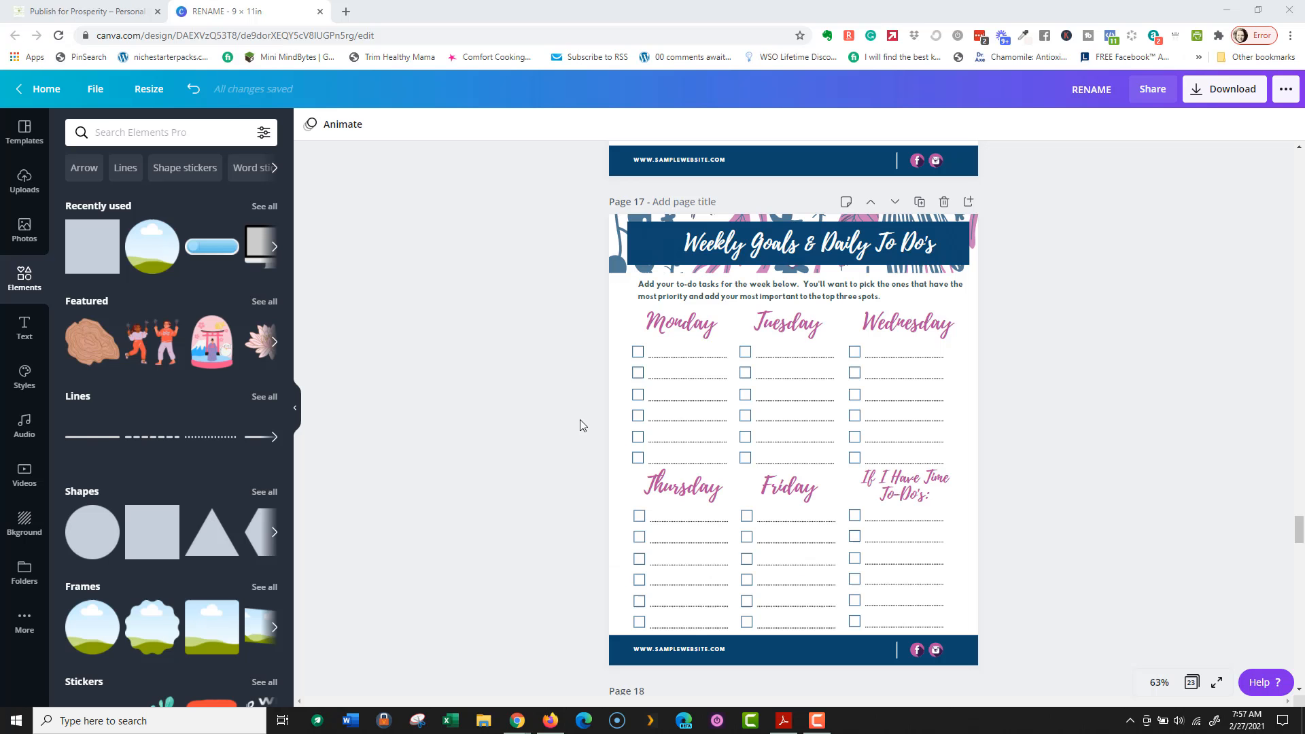
# Step: Shorten the page 17 title to "Daily To Do's" and narrow its text box
pyautogui.click(830, 249)
pyautogui.moveTo(934, 245); pyautogui.dragTo(640, 246)
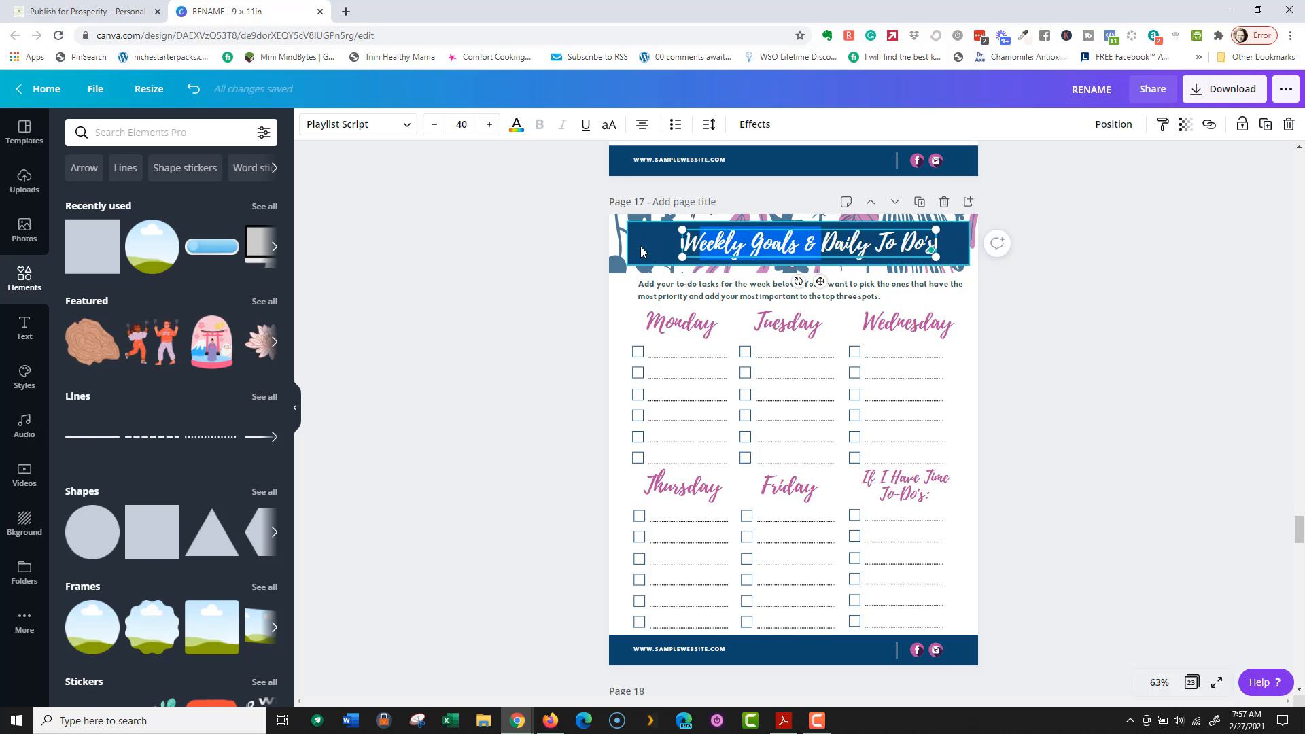
pyautogui.press('BackSpace')
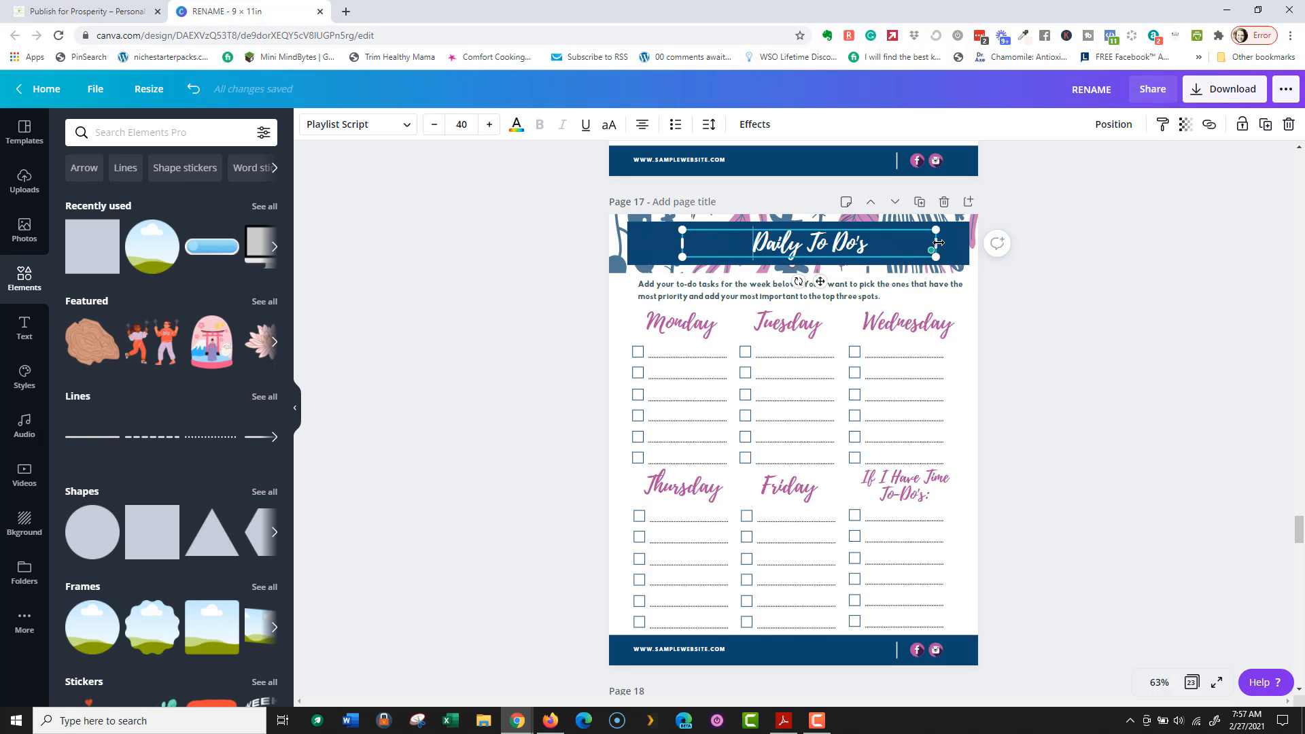
pyautogui.moveTo(938, 243); pyautogui.dragTo(900, 243)
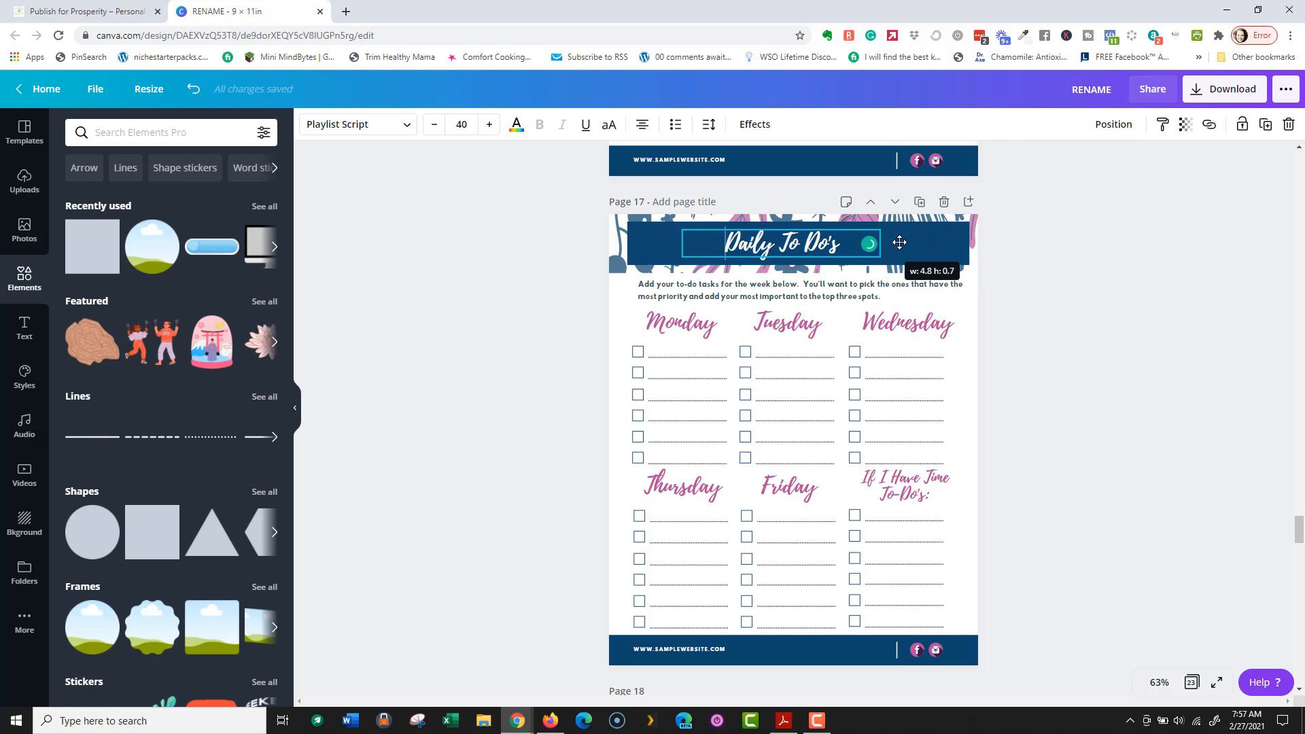
# Step: Check the source document's tables again, and in Canva enlarge the page title to size 63.4 and center it in the navy banner
pyautogui.hotkey('alt', 'Tab')
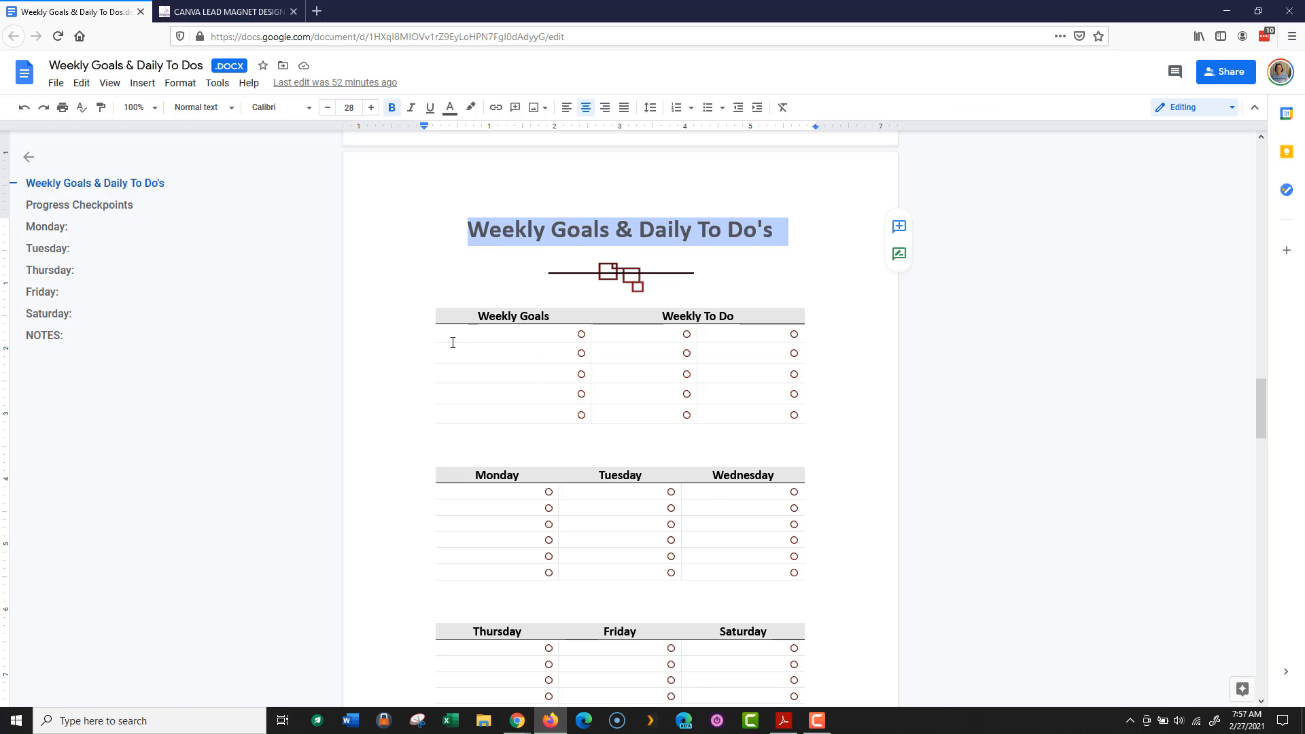
pyautogui.scroll(-1, 487, 276)
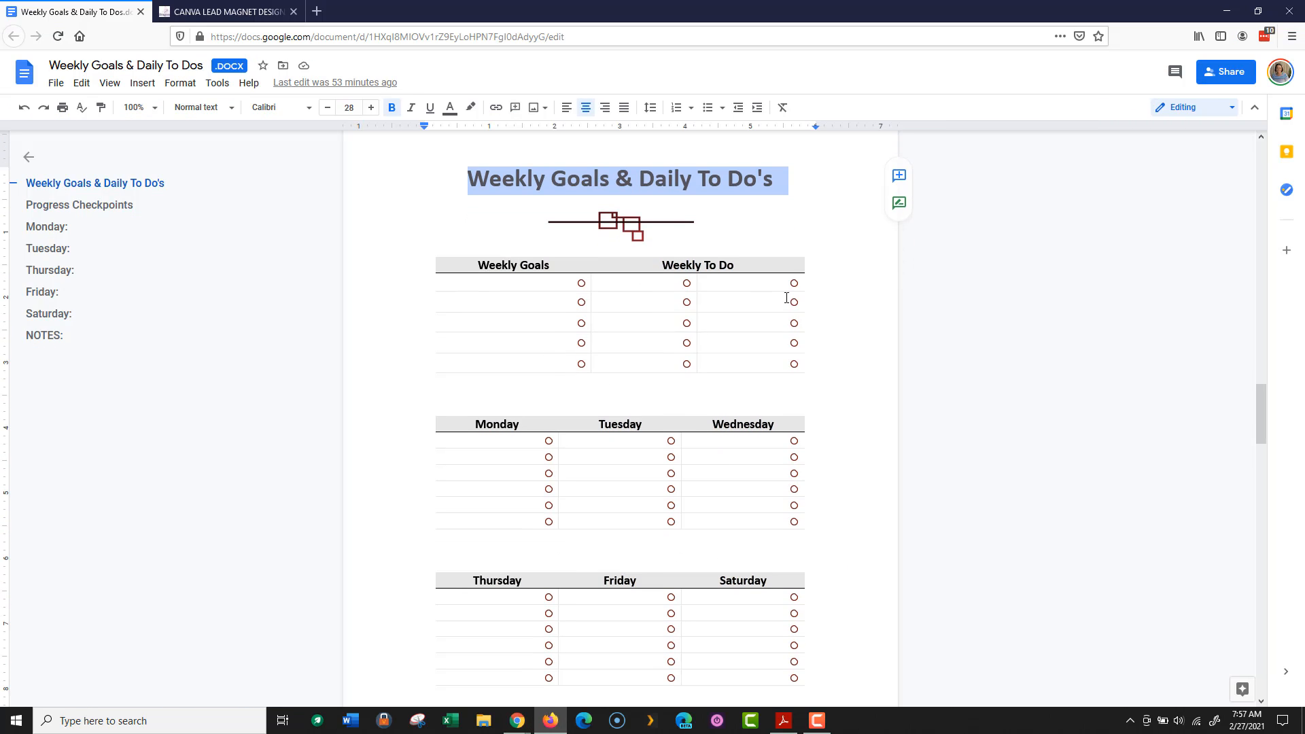
pyautogui.hotkey('alt', 'Tab')
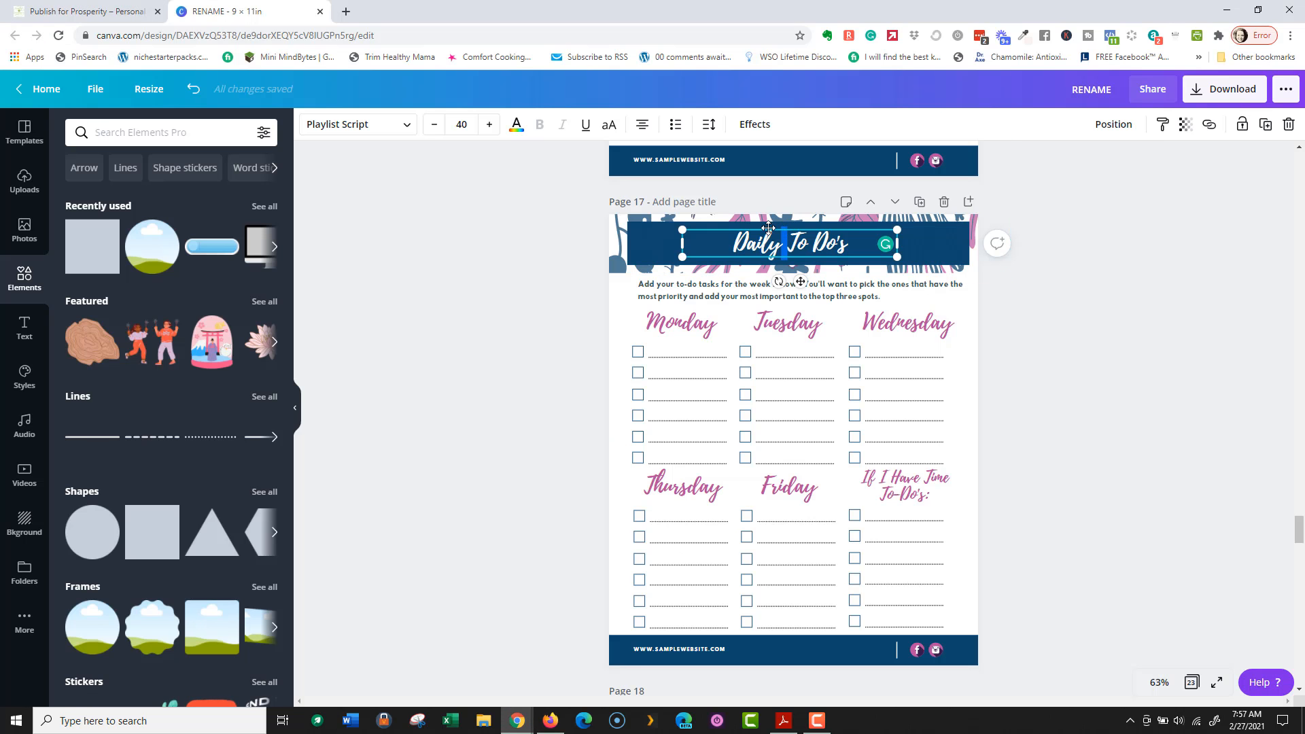
pyautogui.click(805, 243)
pyautogui.moveTo(909, 241); pyautogui.dragTo(860, 261)
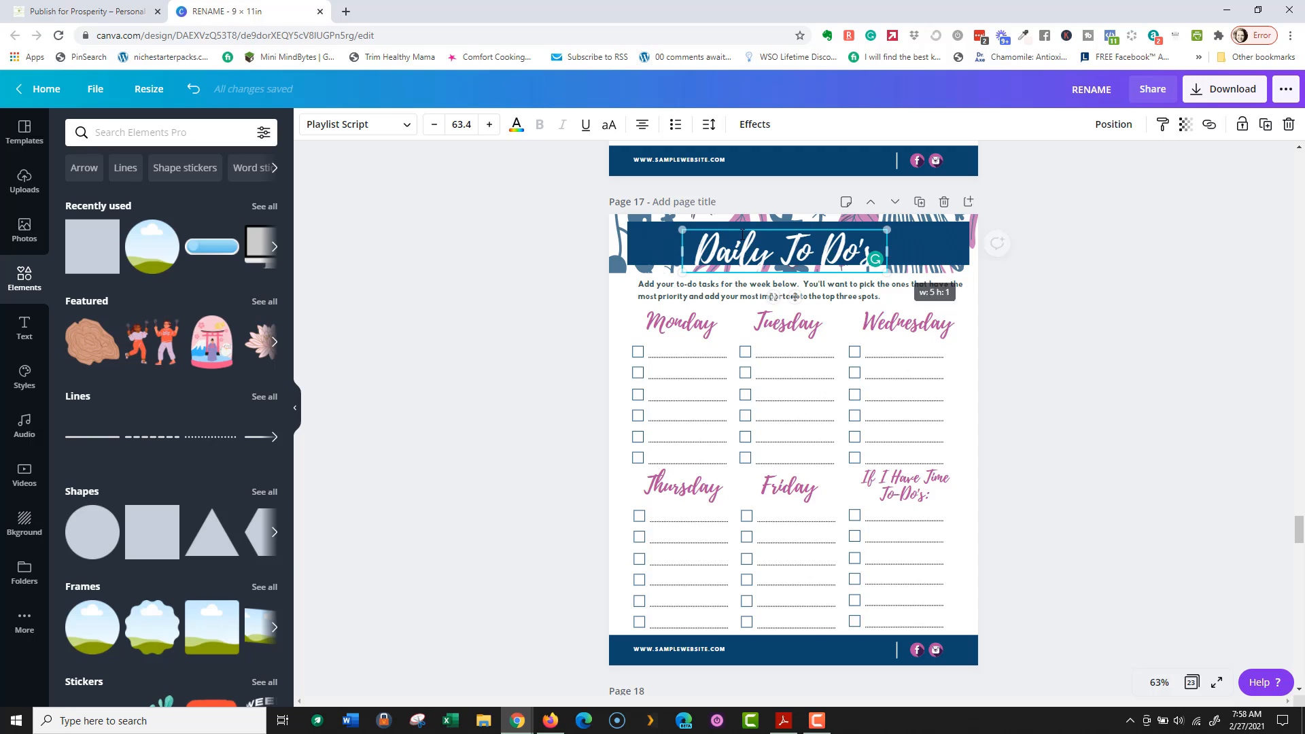
pyautogui.moveTo(749, 225); pyautogui.dragTo(756, 216)
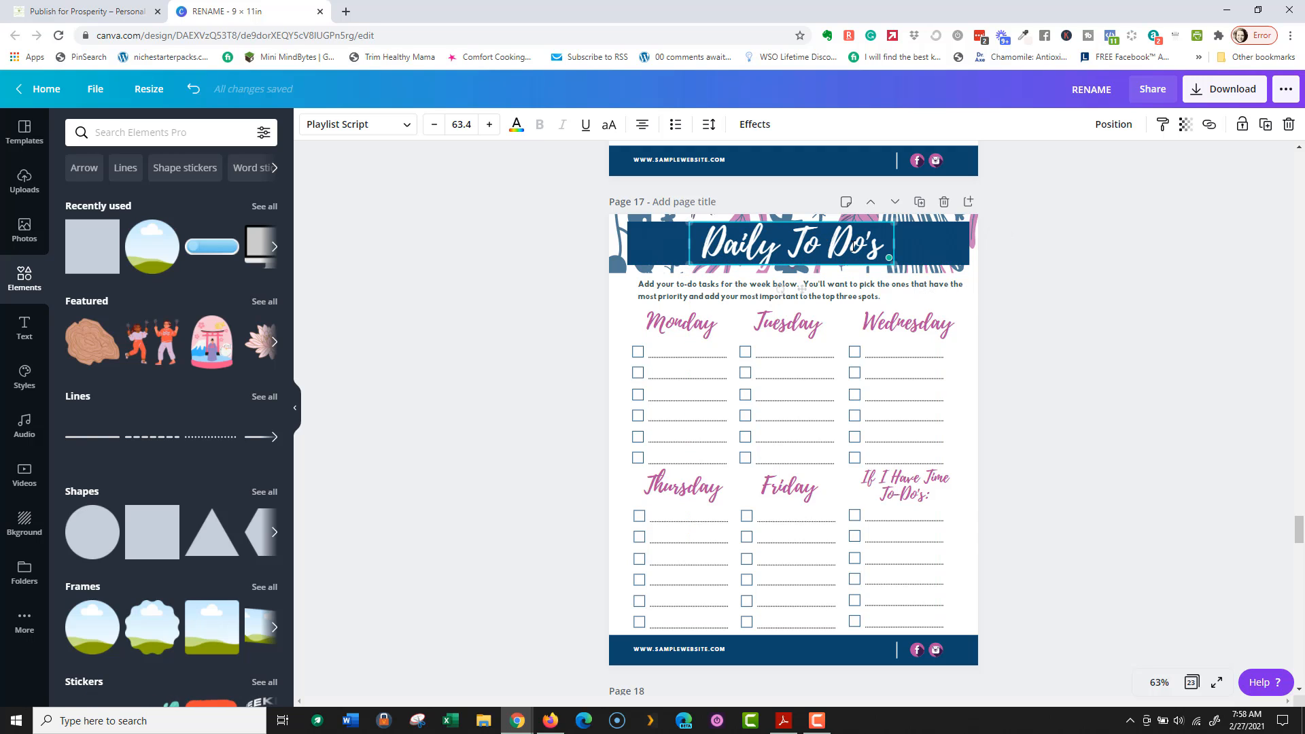
# Step: Hyphenate the page title so it reads "Daily To-Do's"
pyautogui.click(818, 245)
pyautogui.write('-')
pyautogui.press('Delete')
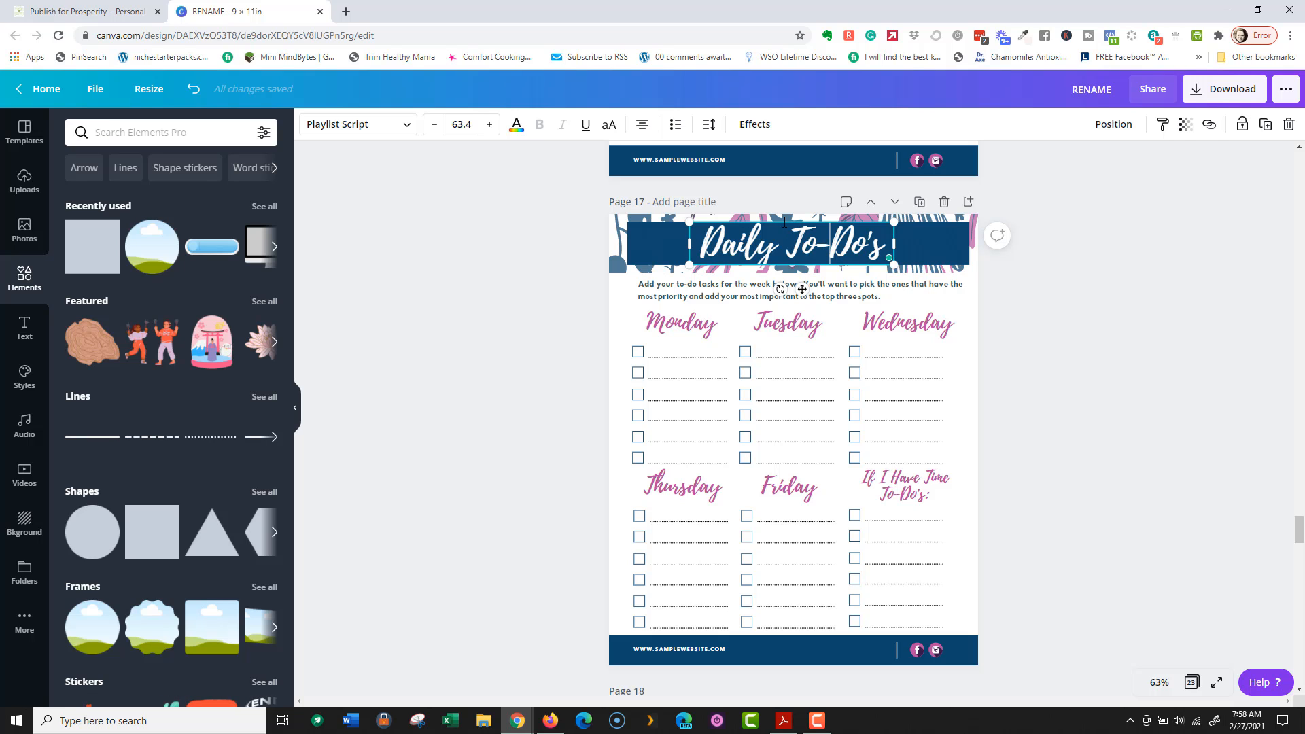
# Step: Try the Source Sans Pro font on the "Daily To-Do's" title
pyautogui.moveTo(706, 237); pyautogui.dragTo(905, 243)
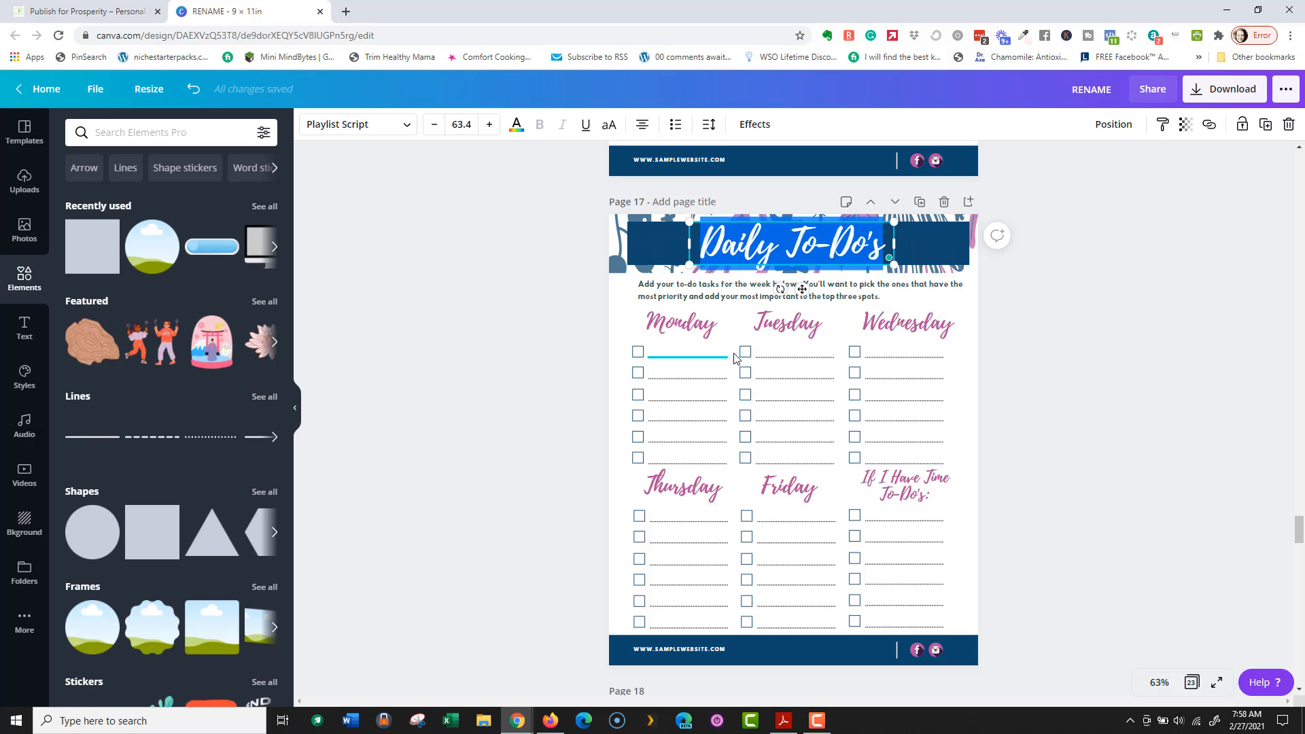
pyautogui.scroll(2, 734, 343)
pyautogui.scroll(5, 733, 340)
pyautogui.scroll(-4, 724, 323)
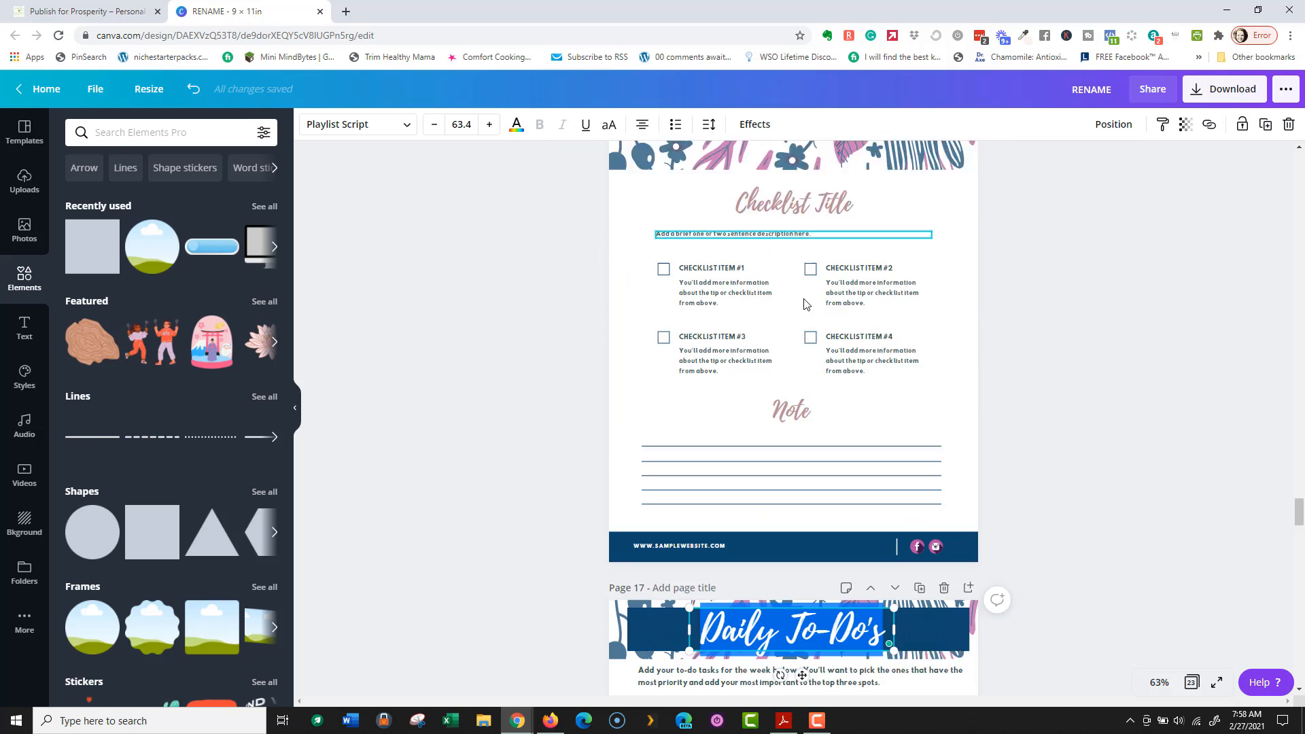
pyautogui.scroll(-2, 723, 320)
pyautogui.click(528, 349)
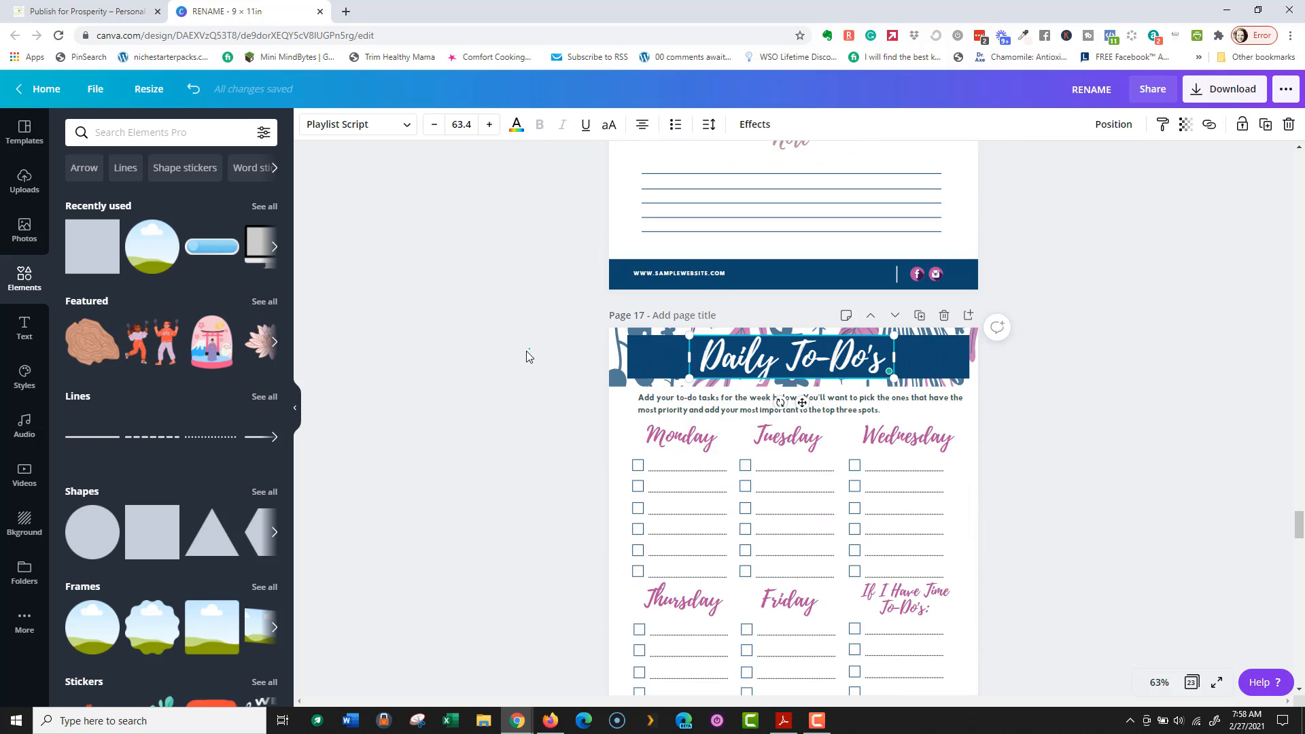
pyautogui.click(797, 360)
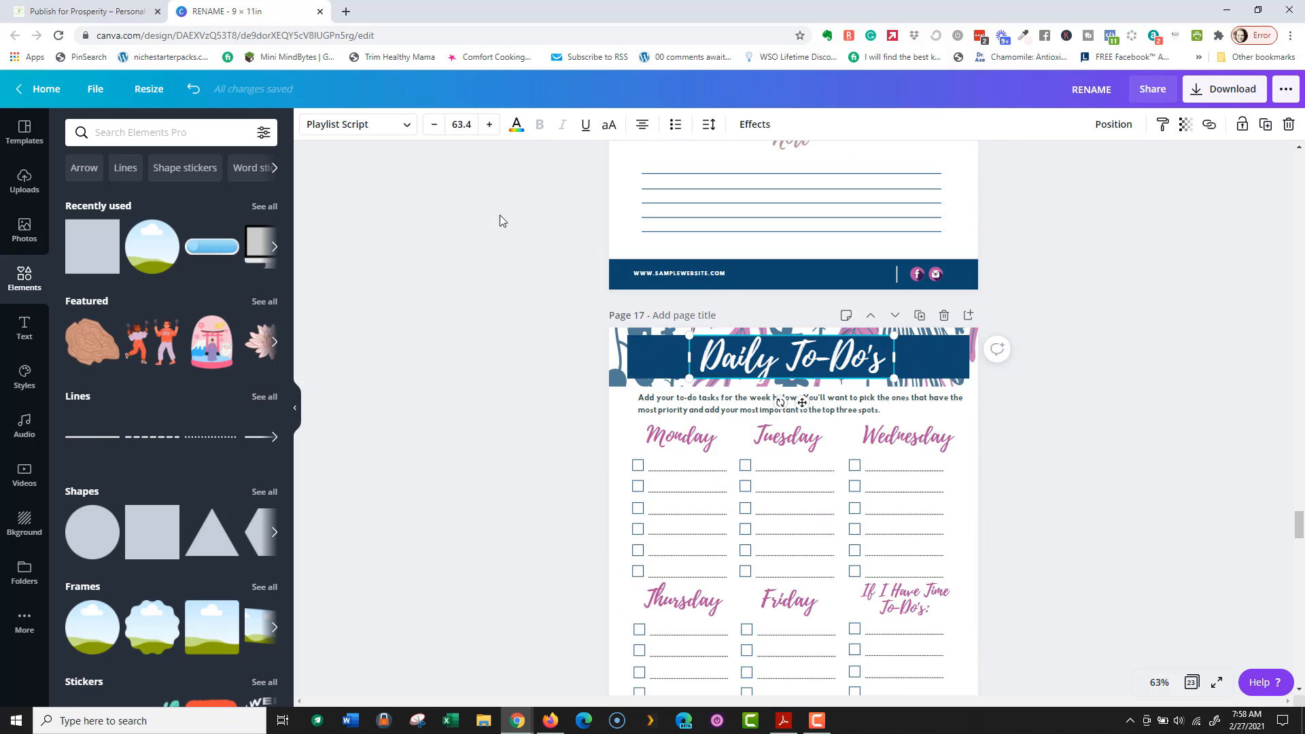
pyautogui.click(399, 126)
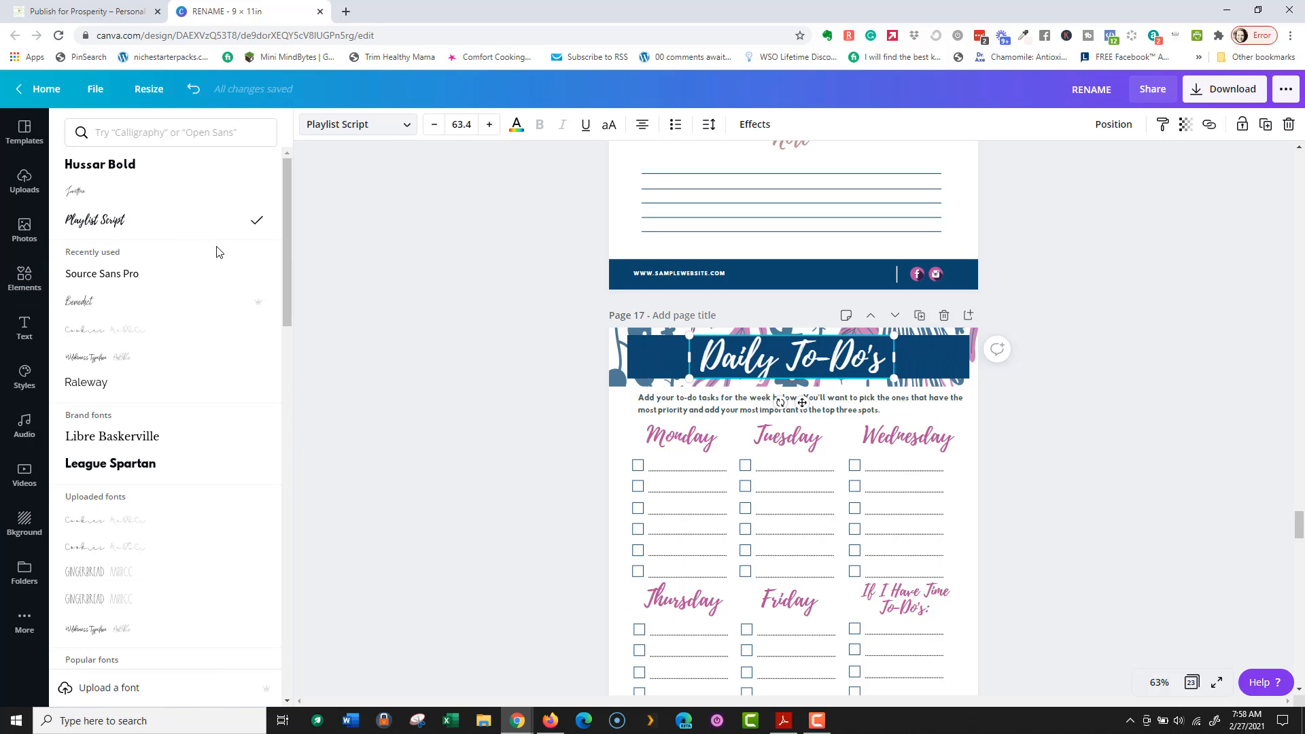
pyautogui.click(95, 273)
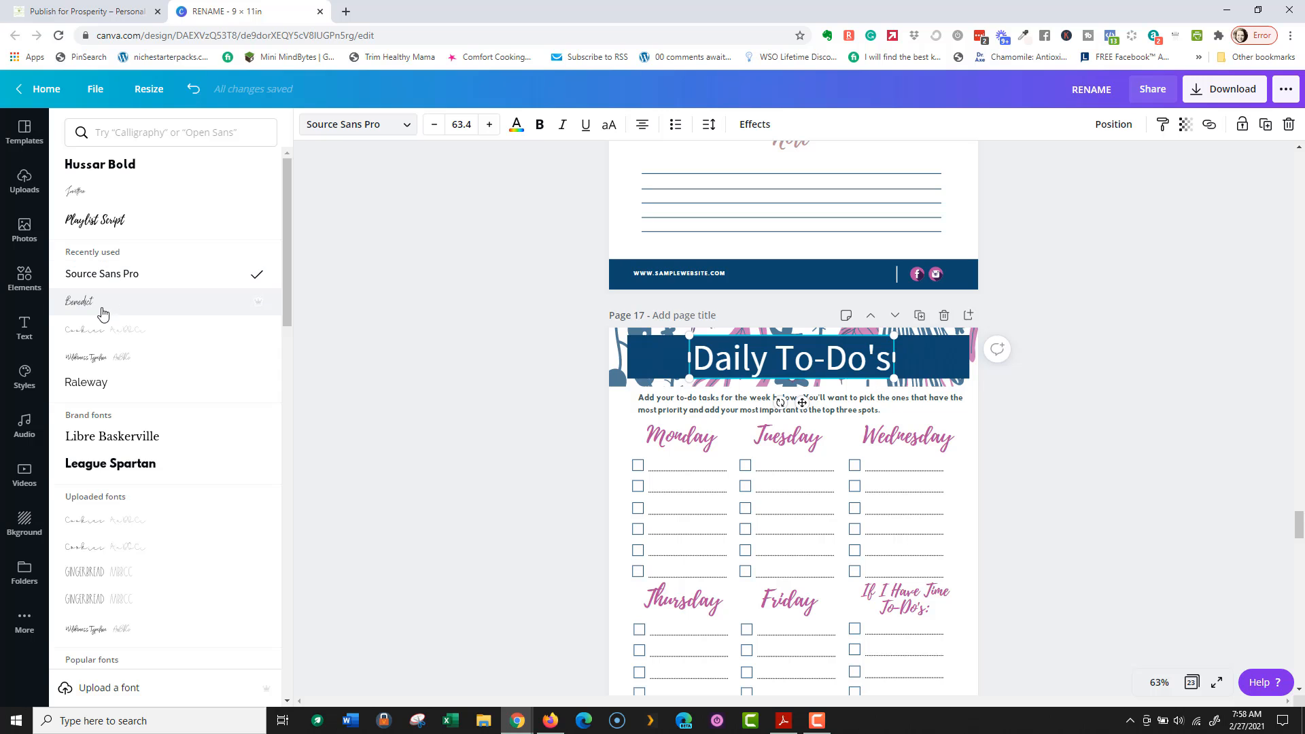
# Step: Check the font of page 16's footer website text and apply Hussar Bold to the "Daily To-Do's" title
pyautogui.scroll(5, 399, 408)
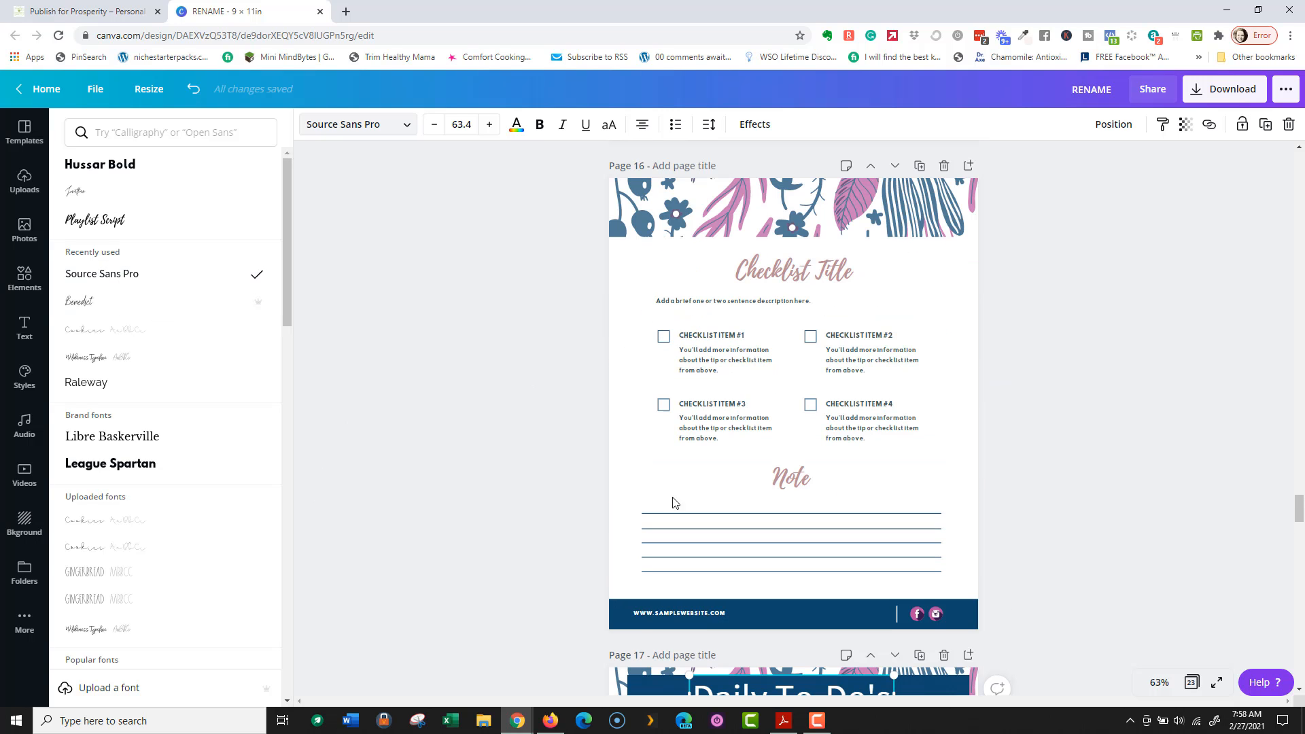
pyautogui.click(683, 627)
pyautogui.scroll(-5, 493, 457)
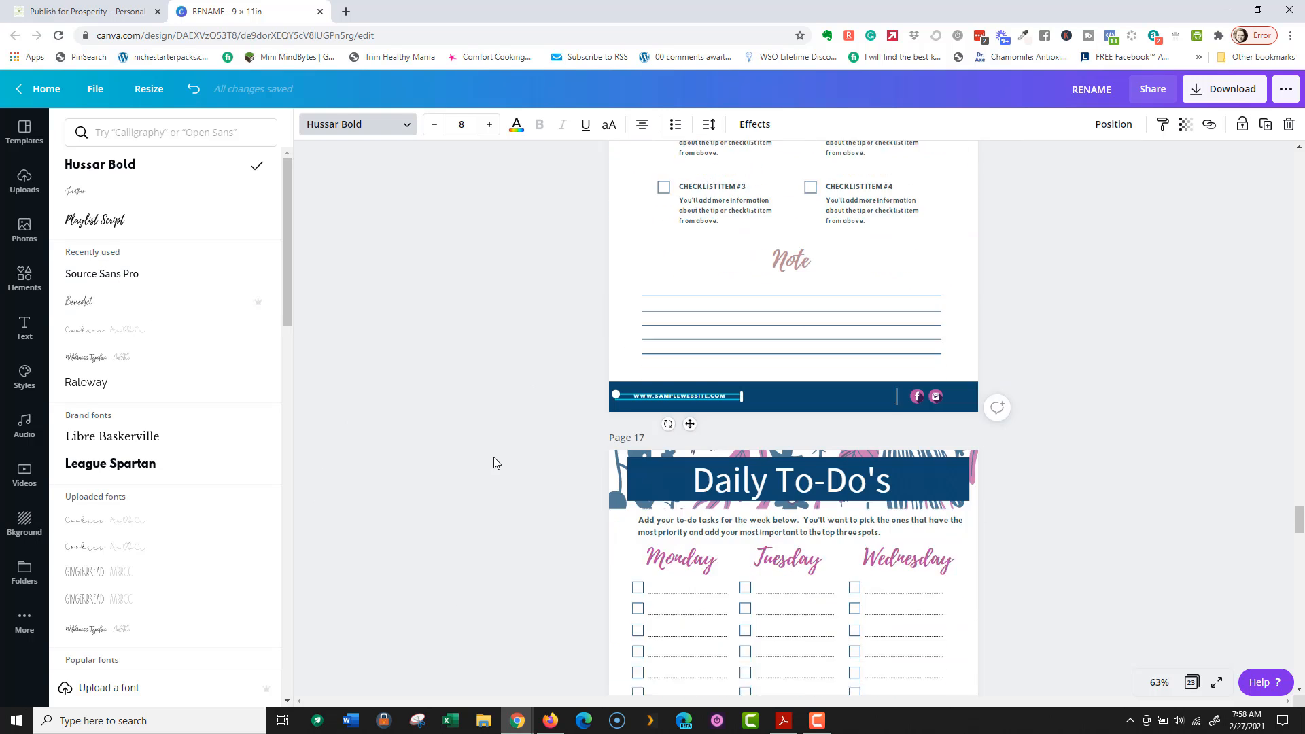
pyautogui.click(747, 371)
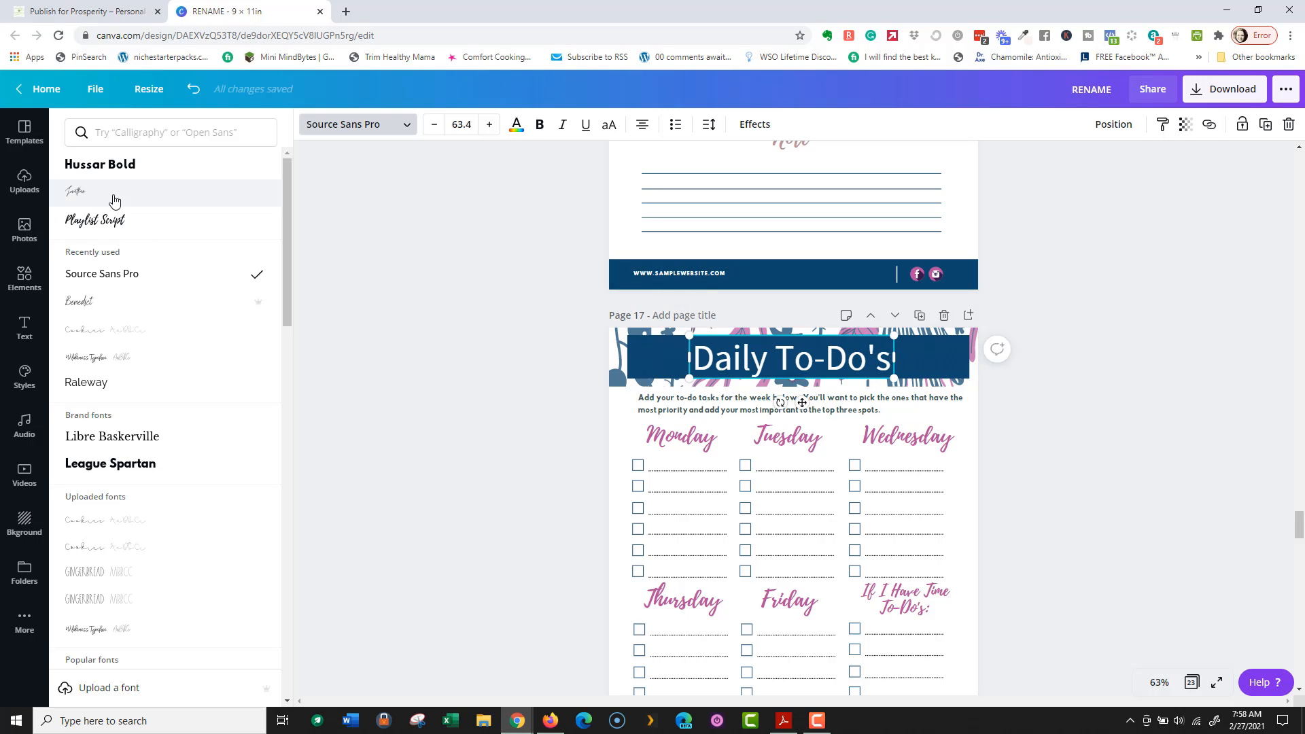
pyautogui.click(100, 164)
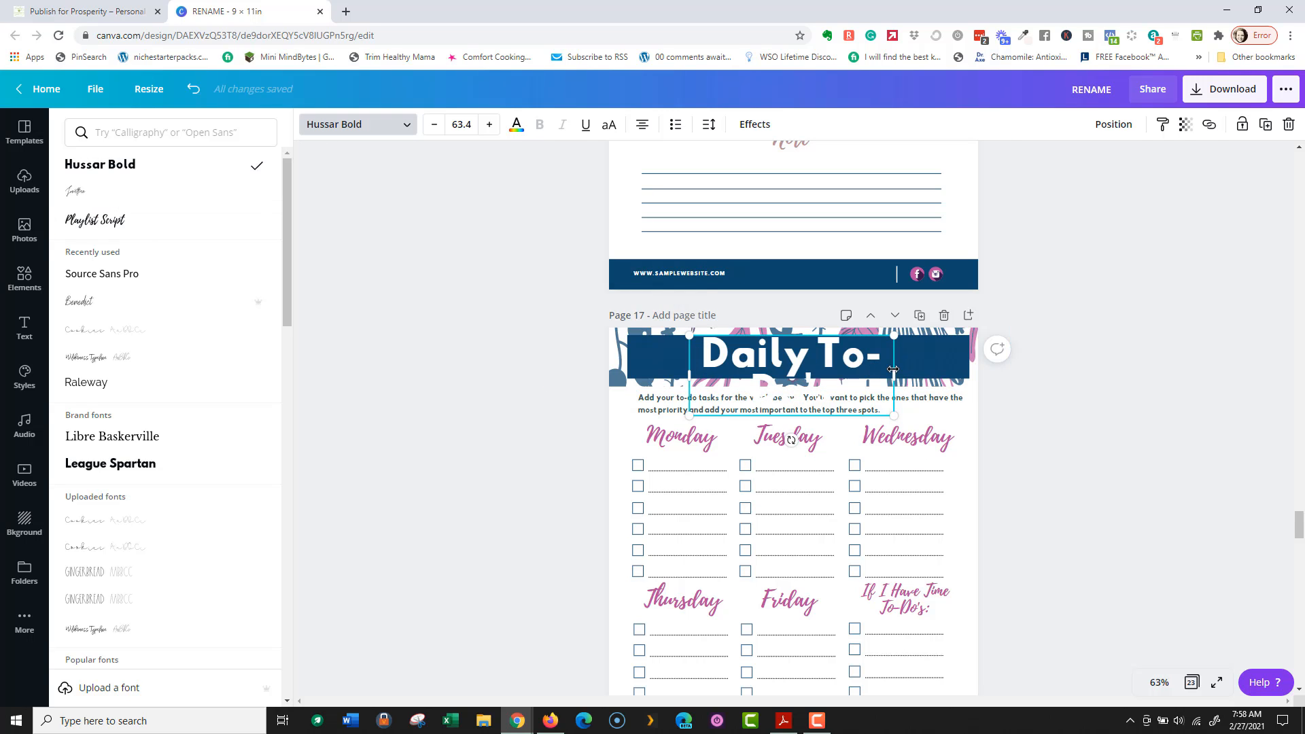
# Step: Widen the "Daily To-Do's" title box so the text fits on one line, and move it to the middle of the banner
pyautogui.moveTo(892, 369); pyautogui.dragTo(955, 371)
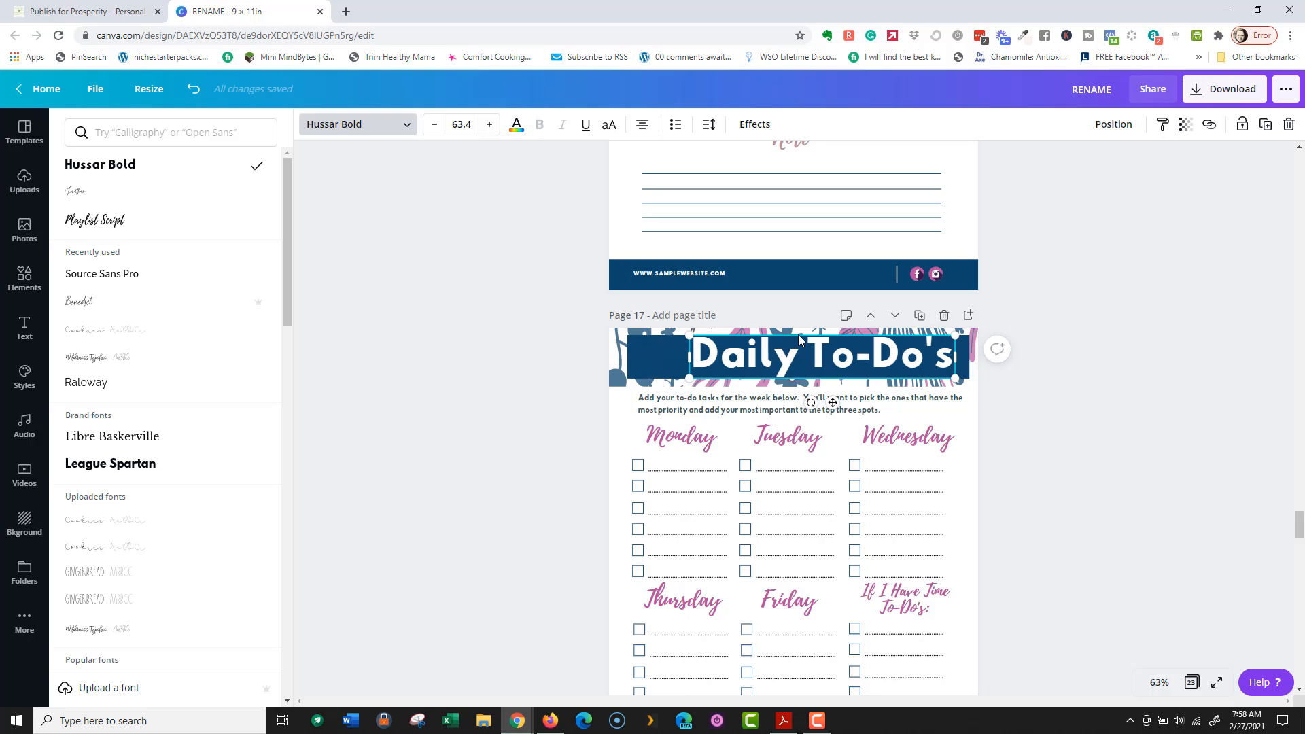
pyautogui.click(805, 350)
pyautogui.moveTo(809, 331); pyautogui.dragTo(773, 333)
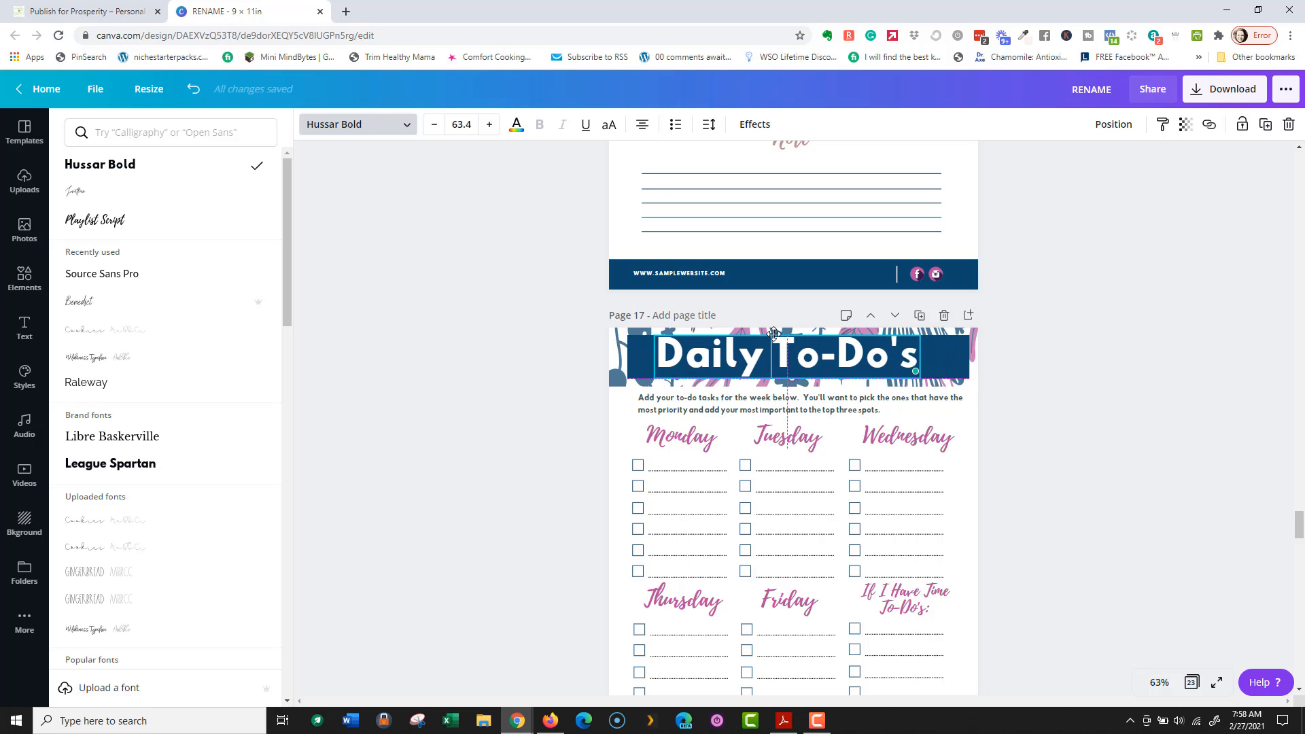
# Step: Compare the finished Daily To-Do's page with the neighbouring template pages and the source document's weekly and daily tables
pyautogui.scroll(4, 510, 320)
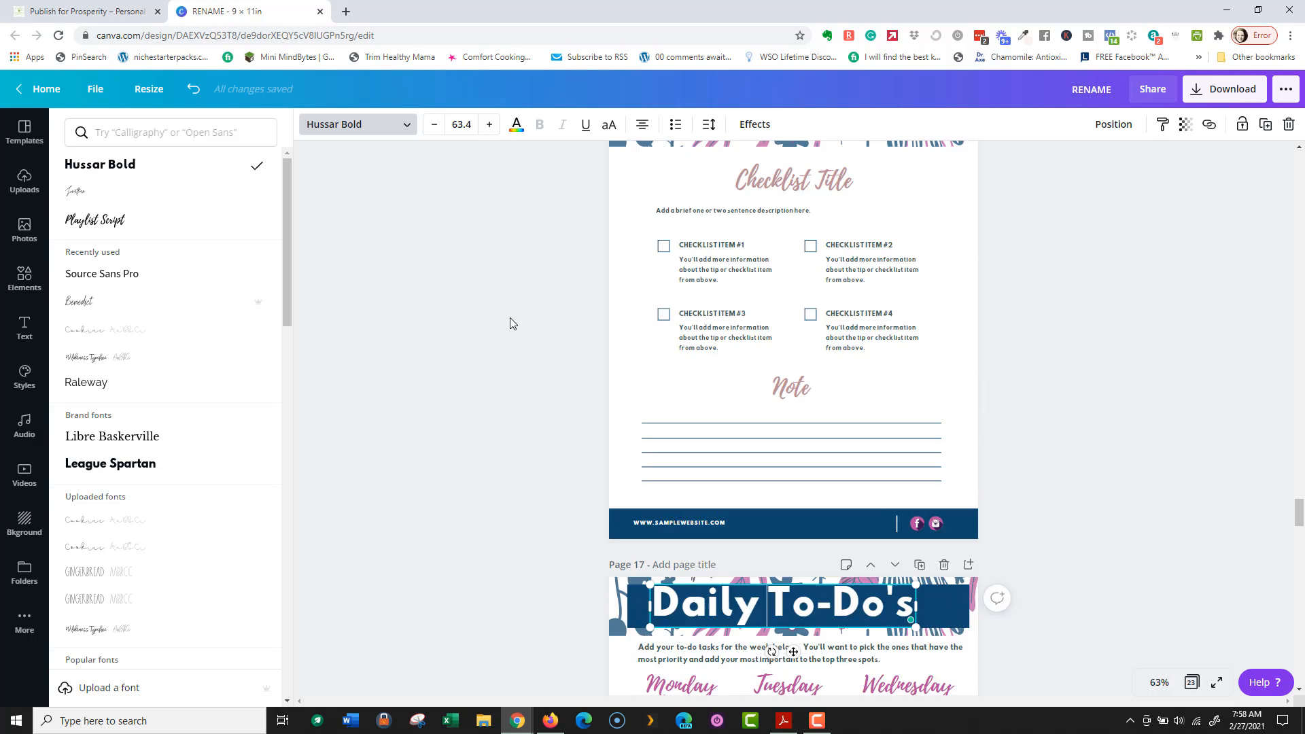
pyautogui.scroll(-6, 505, 302)
pyautogui.scroll(-5, 503, 287)
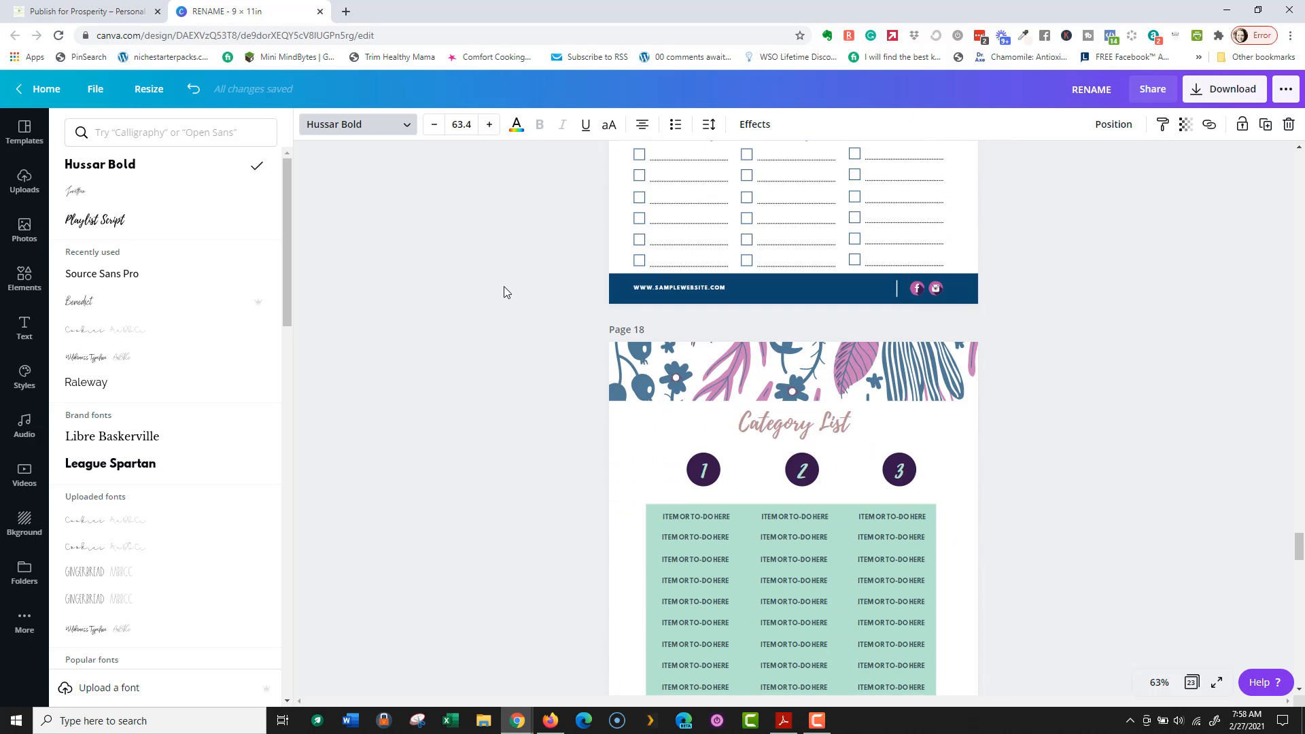
pyautogui.scroll(10, 502, 287)
pyautogui.scroll(-6, 506, 291)
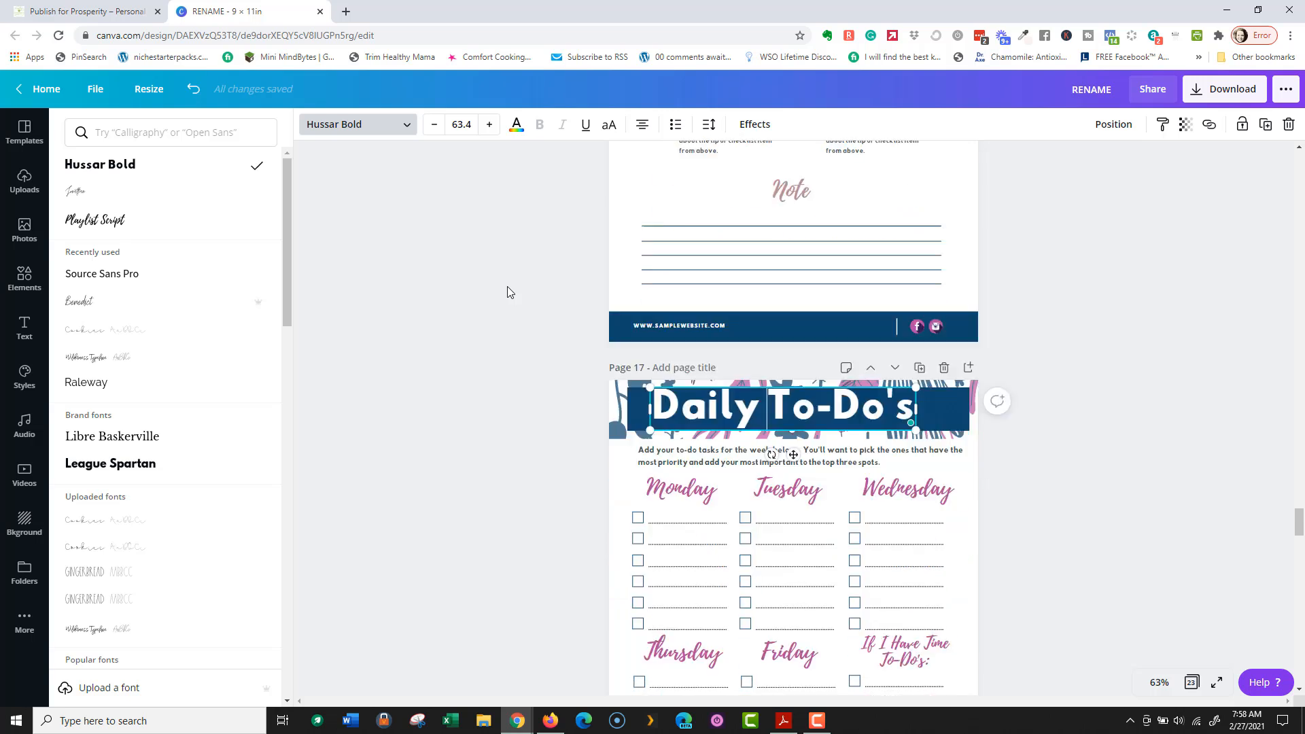
pyautogui.scroll(9, 510, 292)
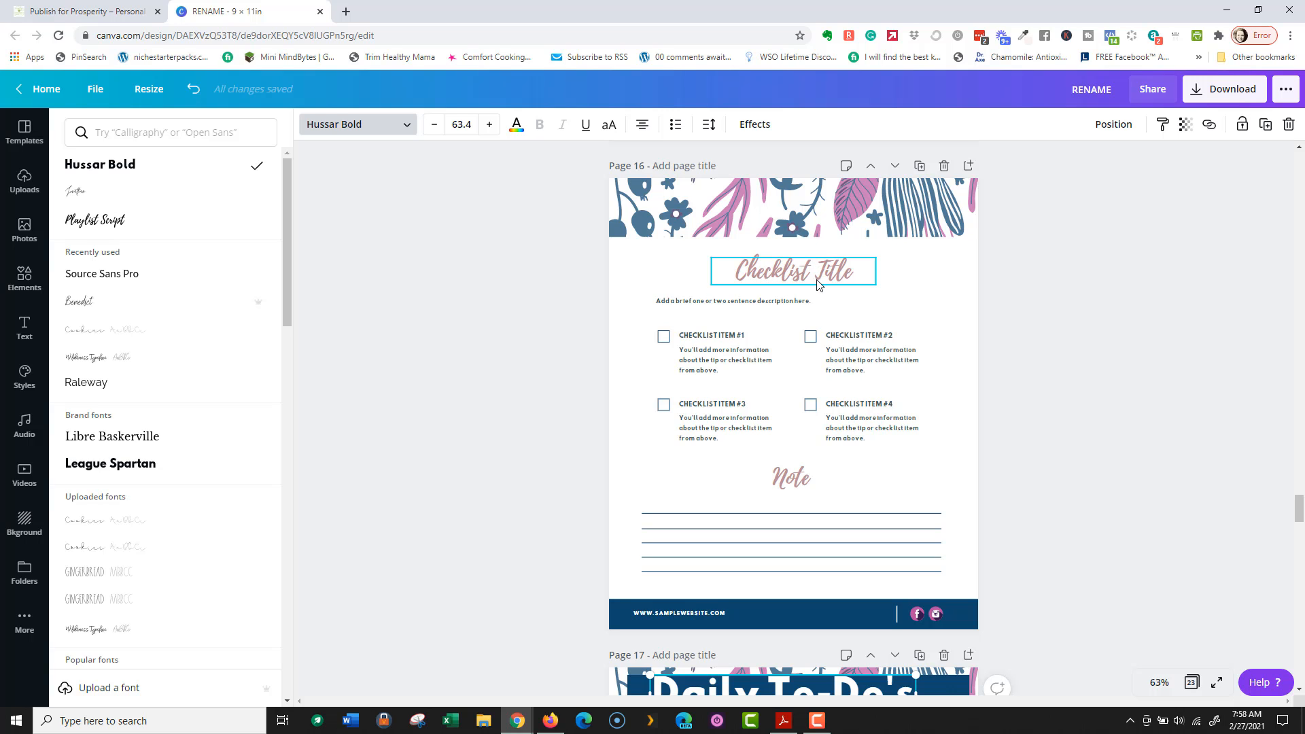
pyautogui.scroll(-3, 683, 282)
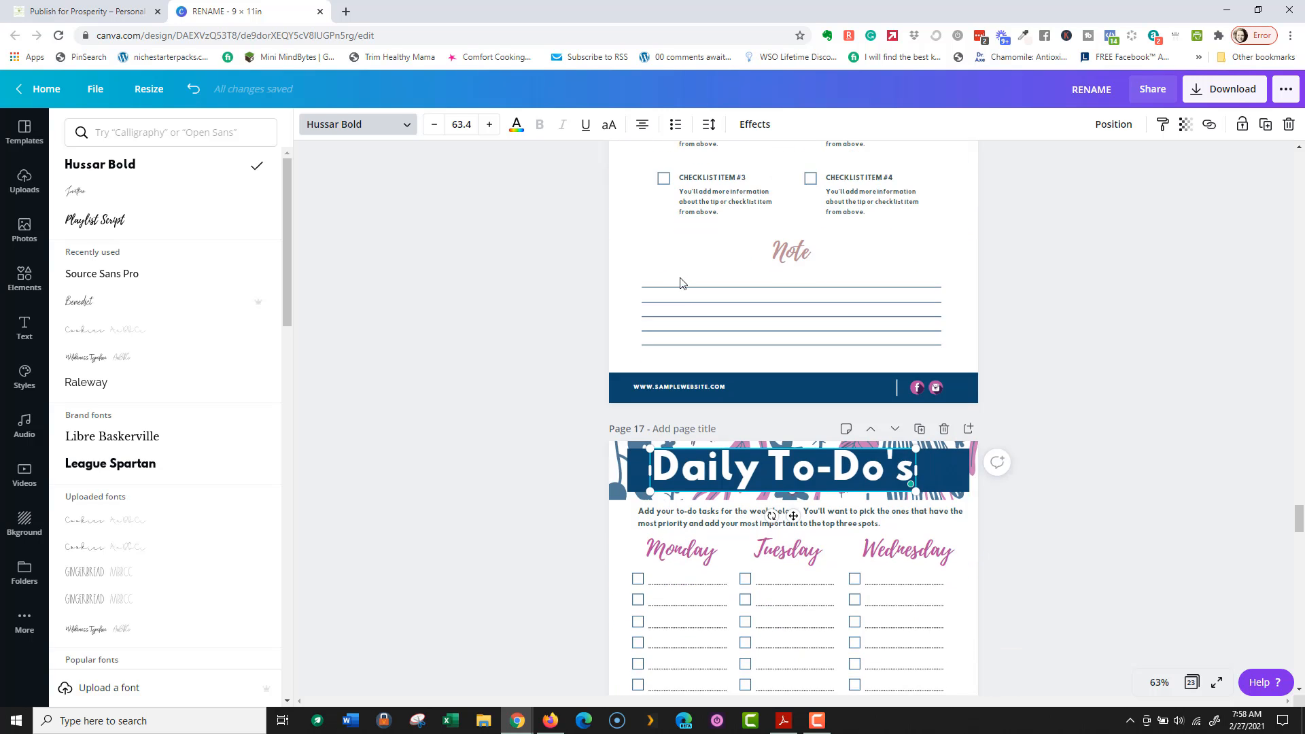
pyautogui.hotkey('alt', 'Tab')
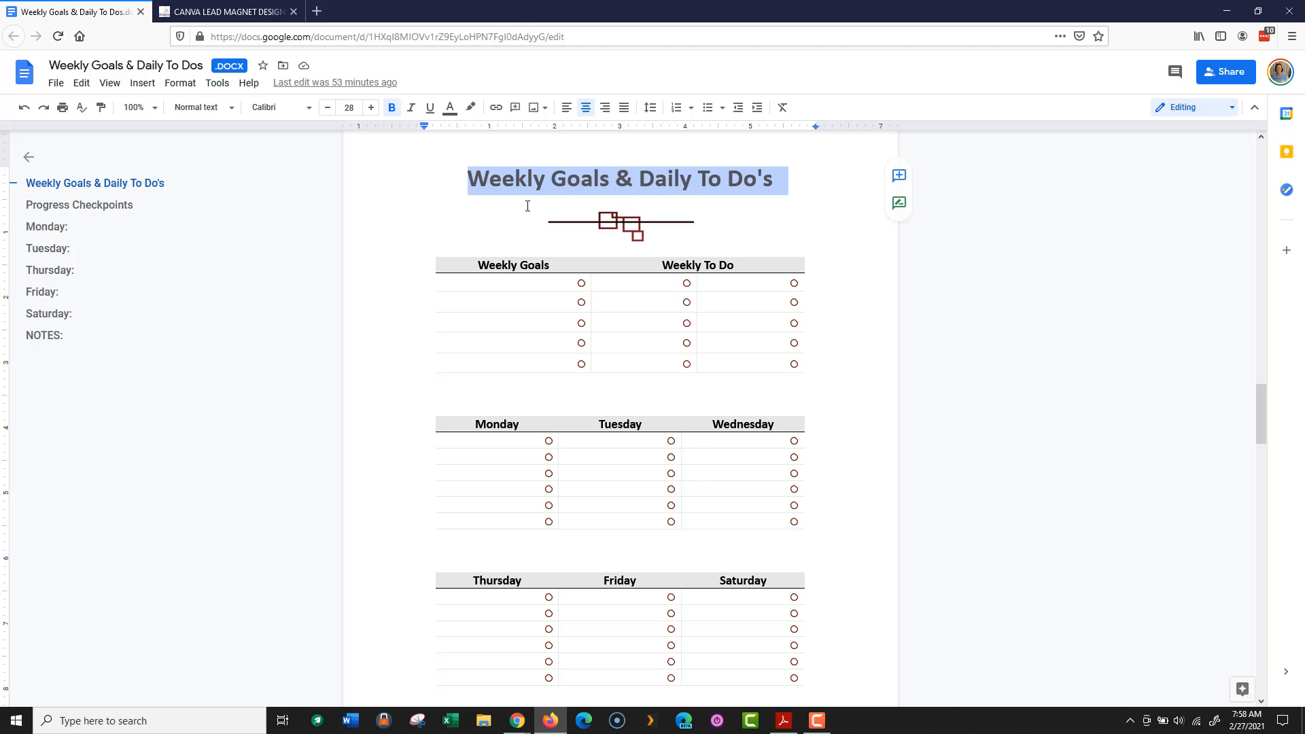
pyautogui.hotkey('alt', 'Tab')
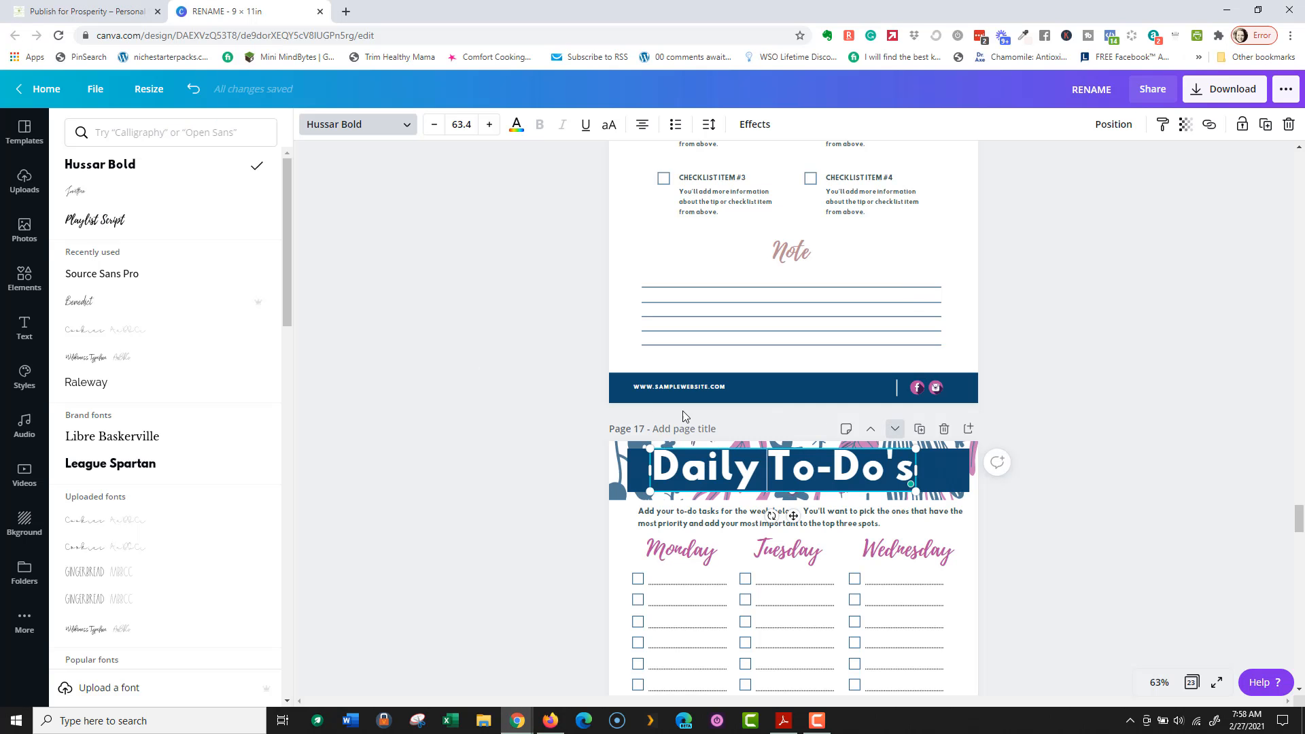
pyautogui.scroll(-3, 607, 333)
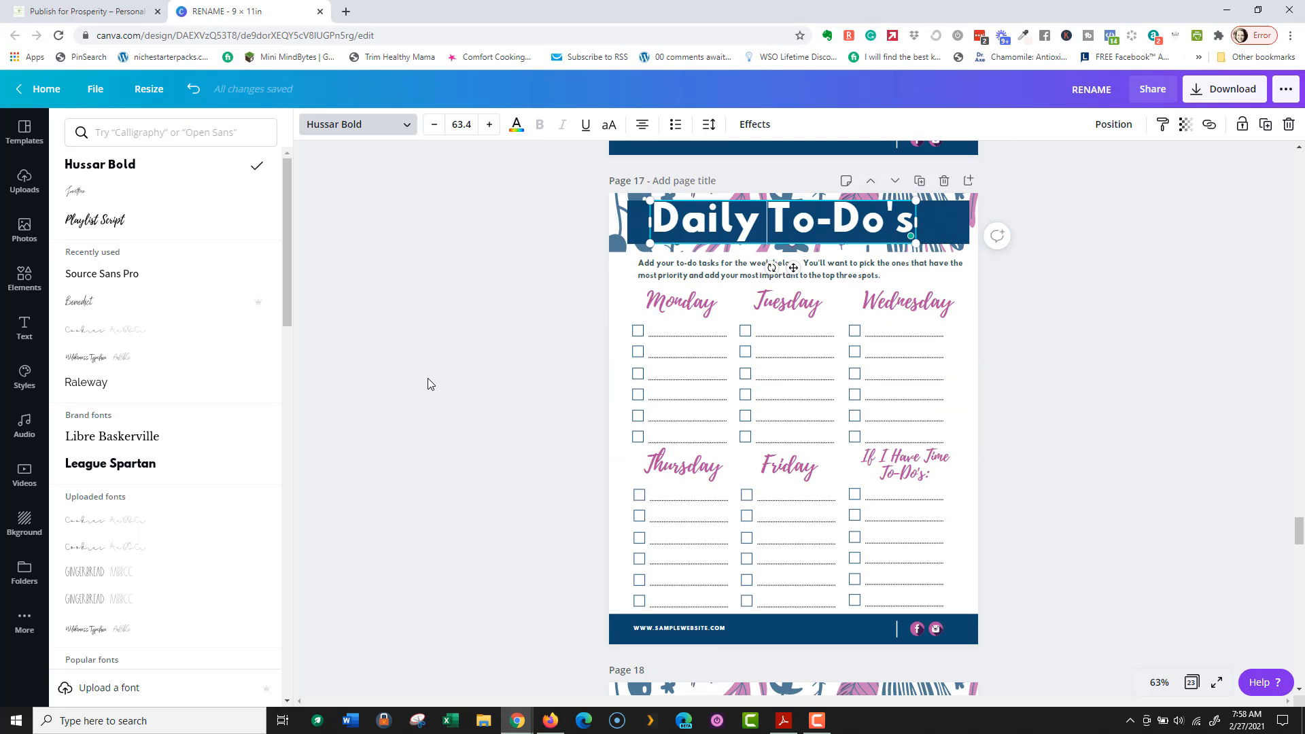
pyautogui.hotkey('alt', 'Tab')
pyautogui.hotkey('alt', 'Tab')
# Step: Duplicate the Daily To-Do's page and retitle the copy "Weekly Goals", widening the title box to keep it on one line
pyautogui.click(919, 180)
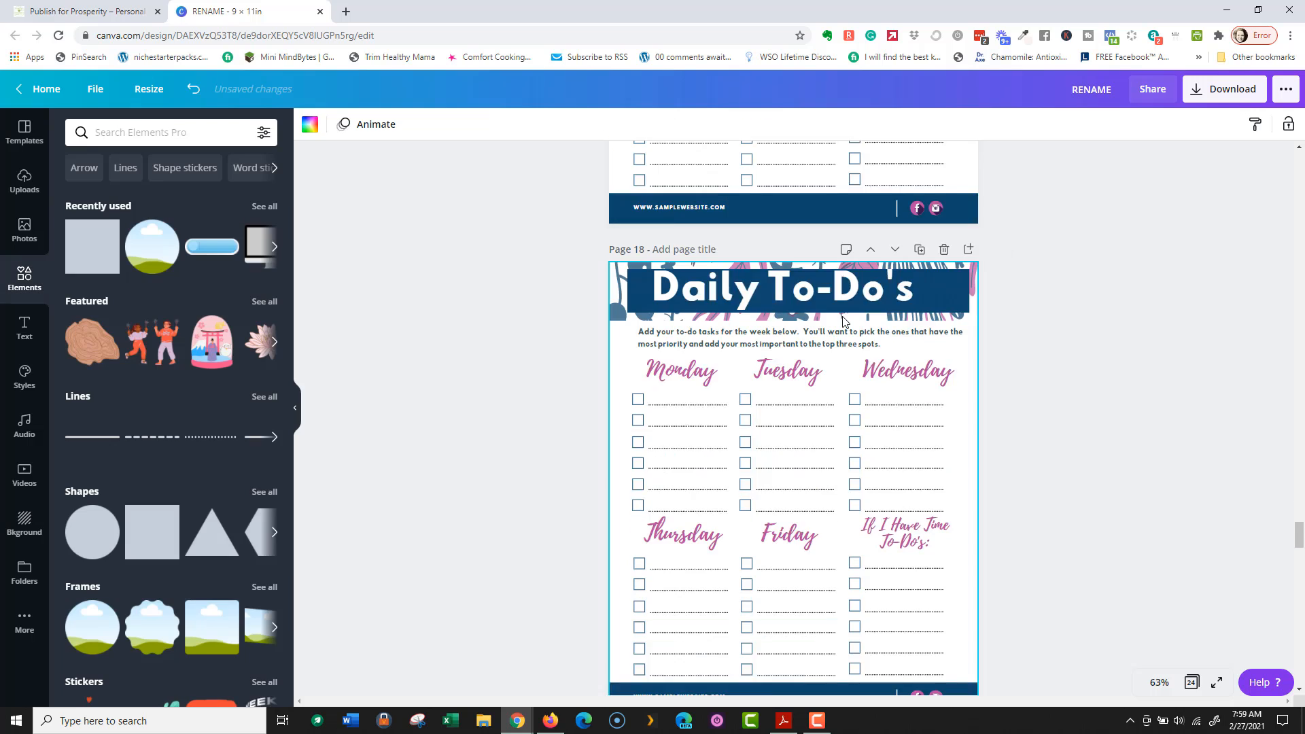
pyautogui.click(669, 222)
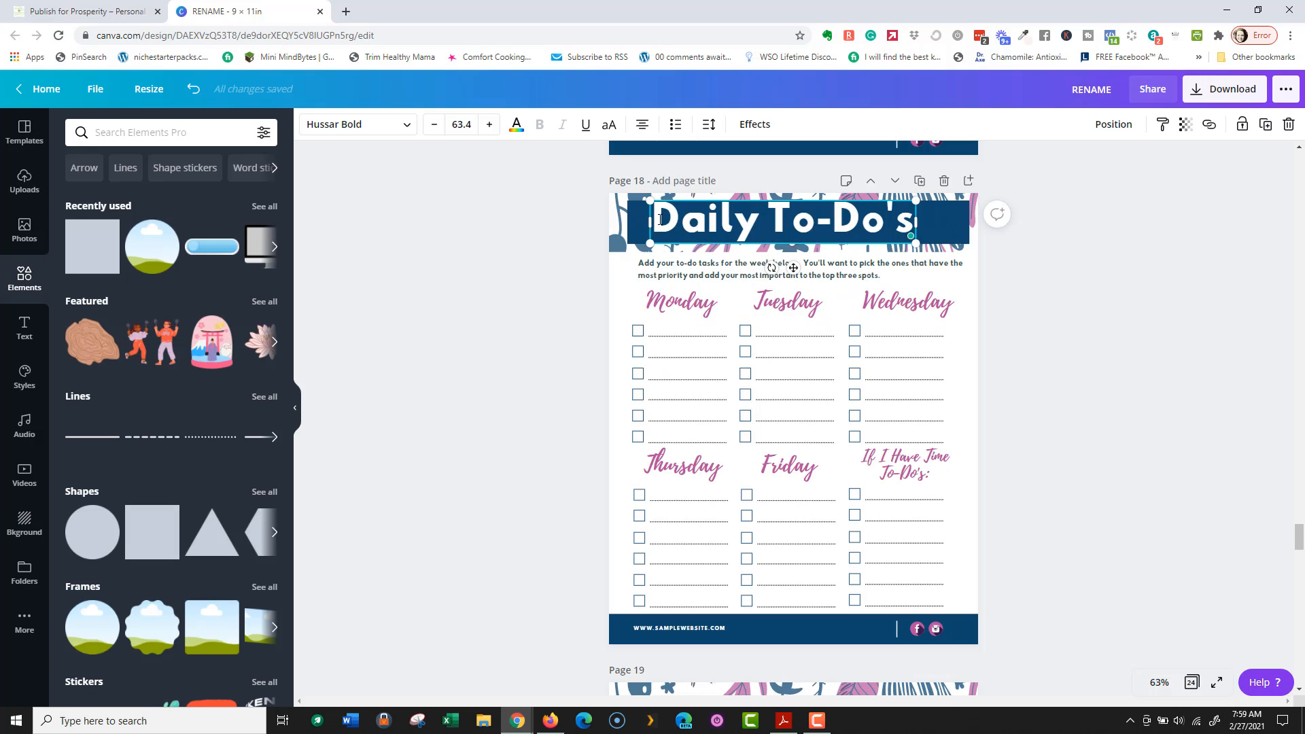
pyautogui.moveTo(659, 220); pyautogui.dragTo(966, 216)
pyautogui.write('weekly')
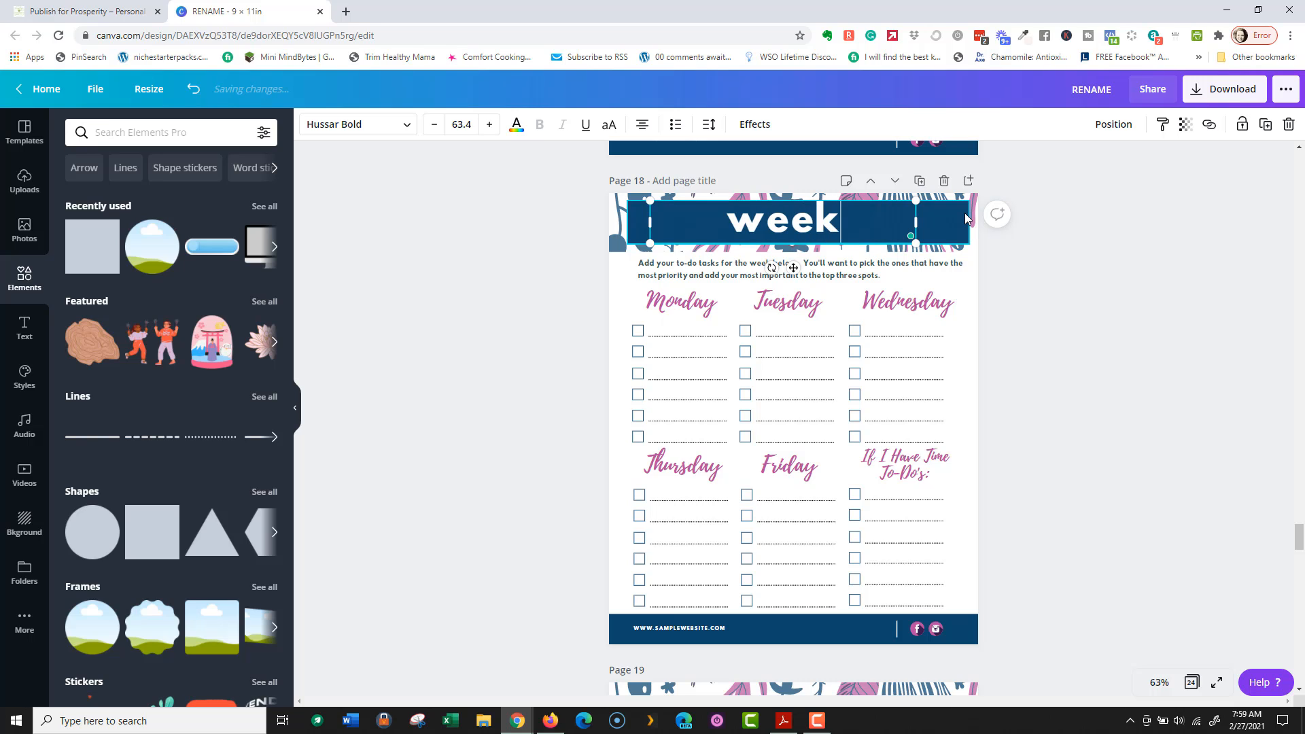
pyautogui.press('BackSpace')
pyautogui.press('BackSpace')
pyautogui.press('BackSpace')
pyautogui.press('BackSpace')
pyautogui.press('BackSpace')
pyautogui.press('BackSpace')
pyautogui.write('Wee')
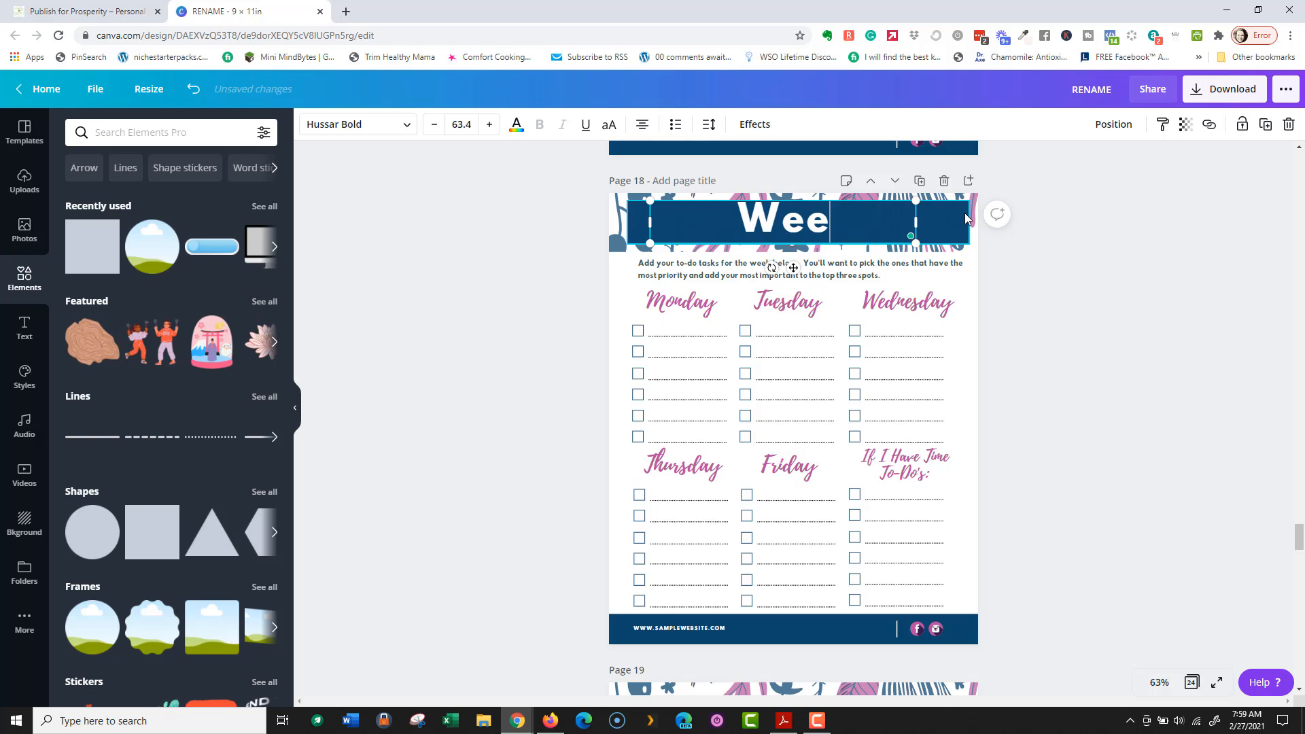
pyautogui.write('kly Goals')
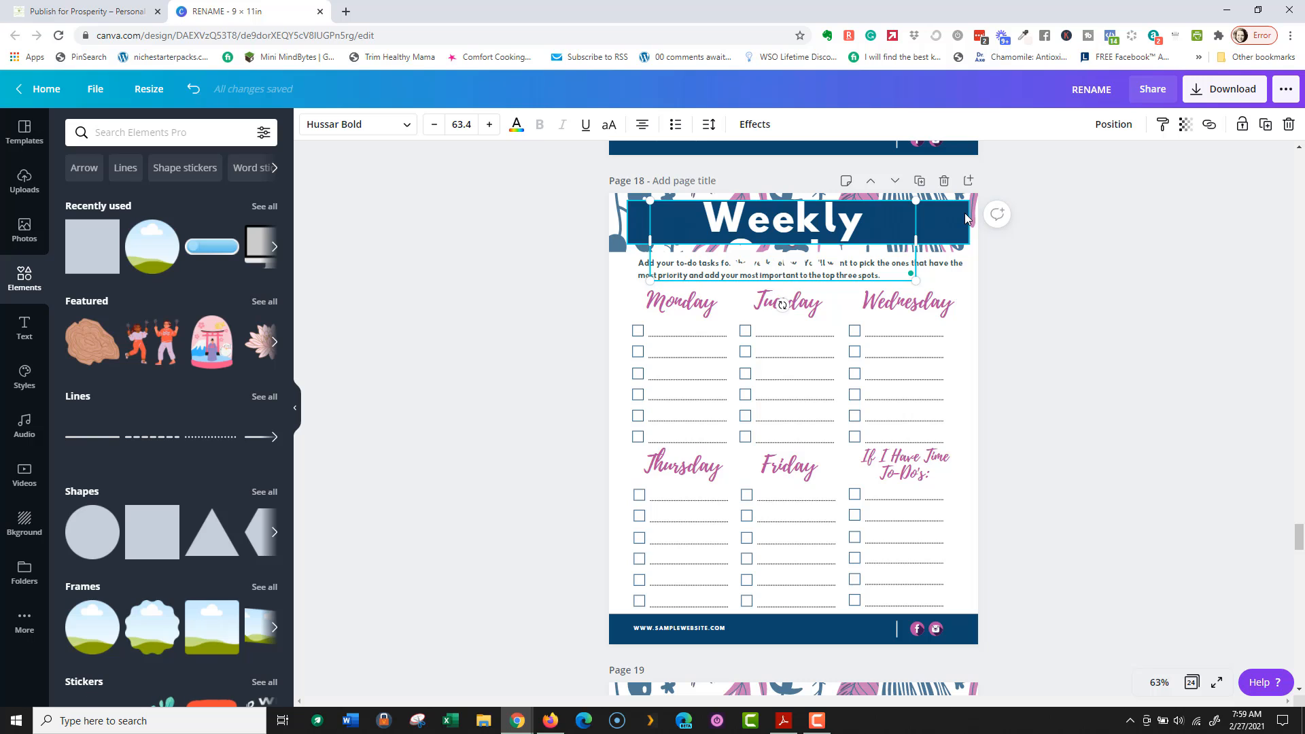
pyautogui.moveTo(926, 240); pyautogui.dragTo(949, 241)
# Step: Check the source document, then delete page 18's Tuesday and Wednesday headings and checklists, plus the "Friday" and "If I Have Time To-Do's:" headings
pyautogui.hotkey('alt', 'Tab')
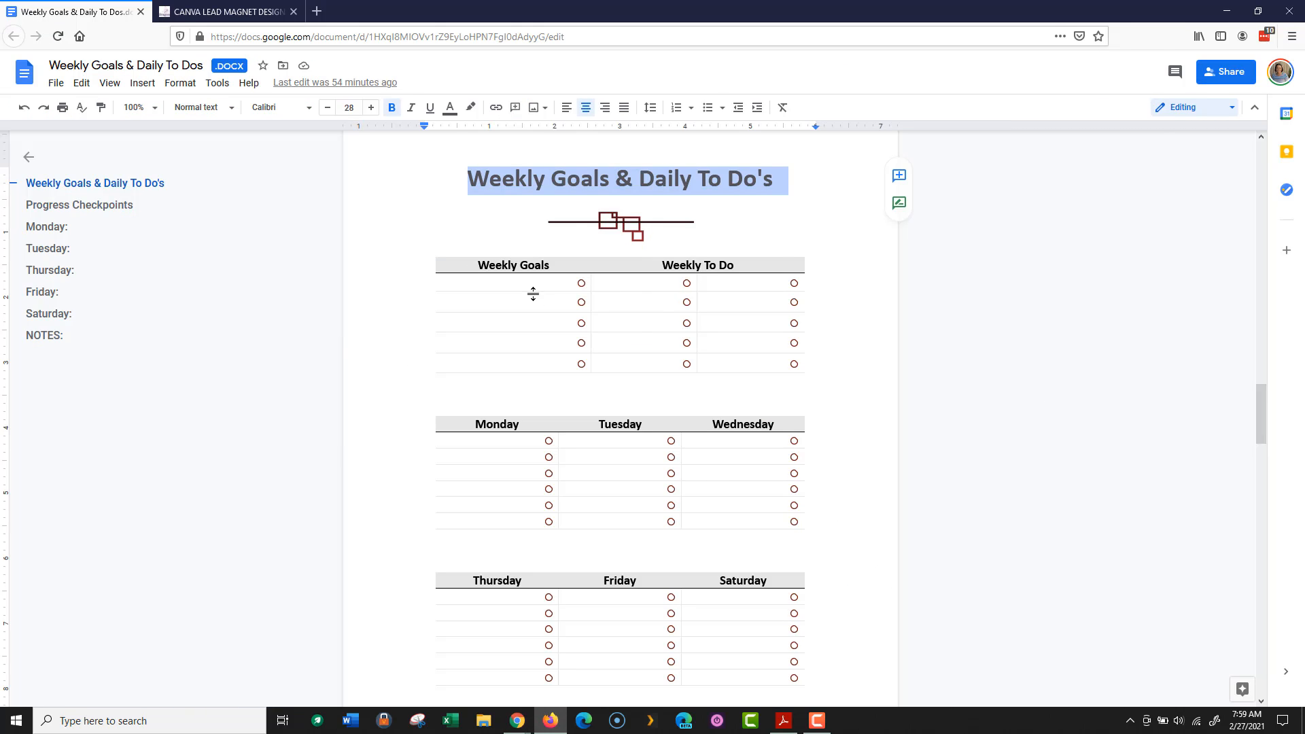
pyautogui.hotkey('alt', 'Tab')
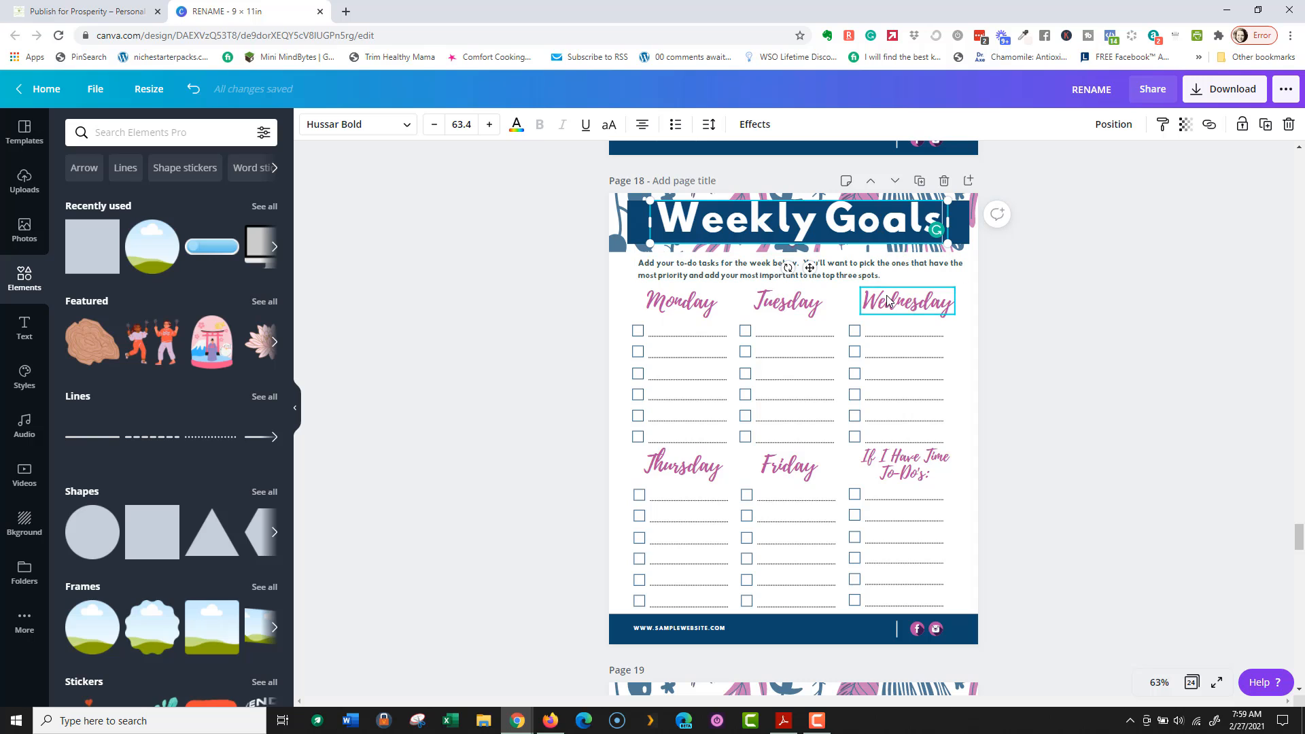
pyautogui.click(788, 302)
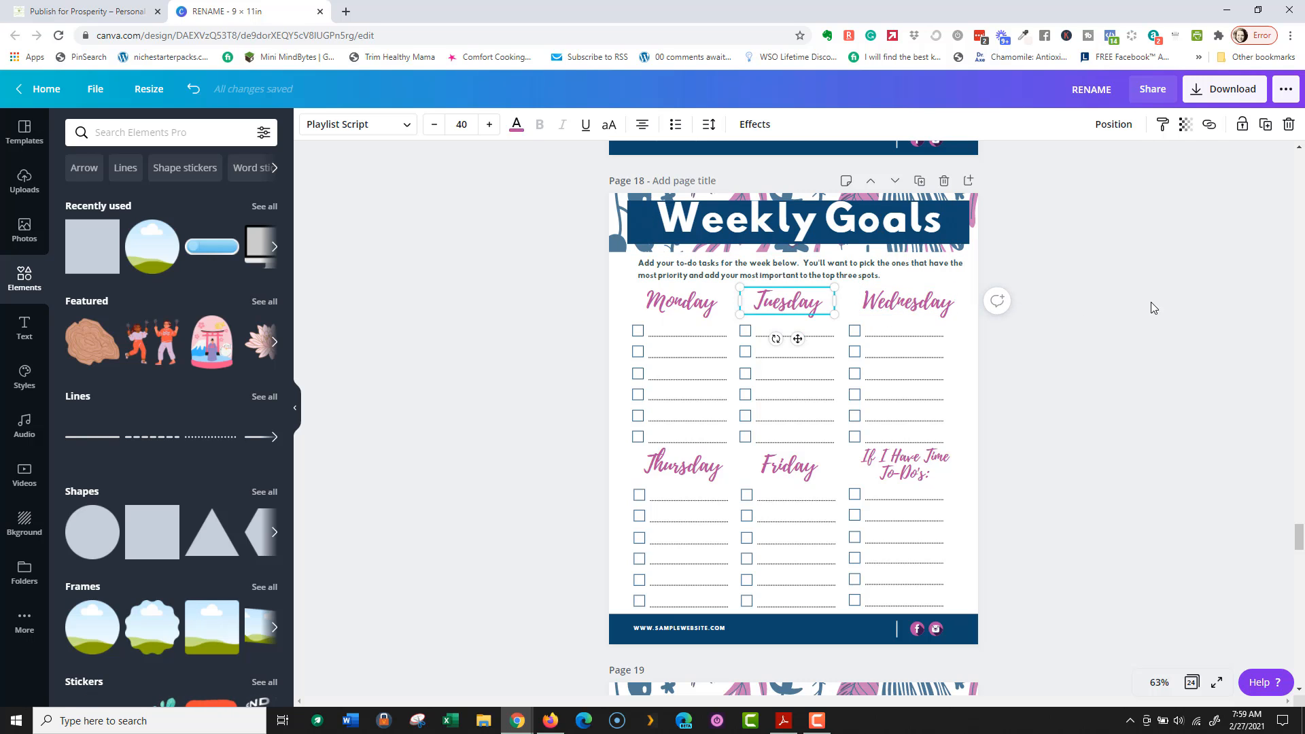
pyautogui.moveTo(1071, 294); pyautogui.dragTo(734, 485)
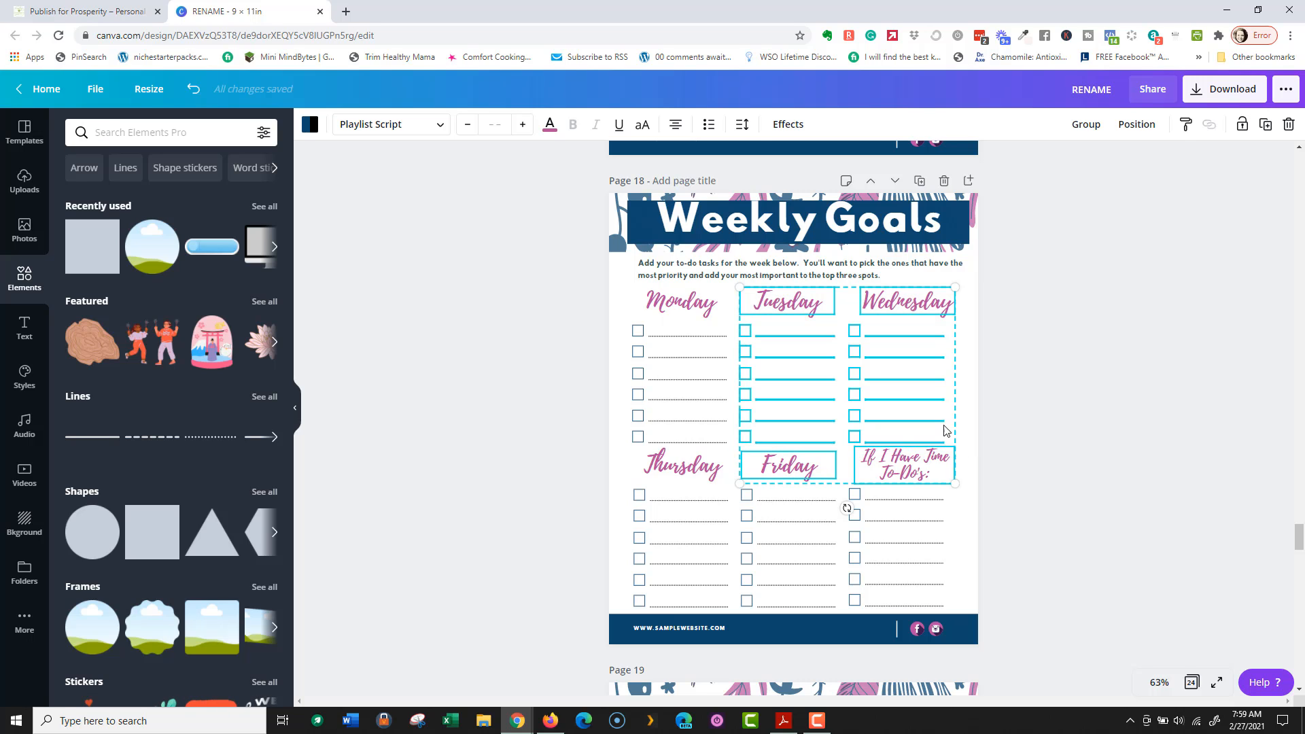
pyautogui.click(1058, 280)
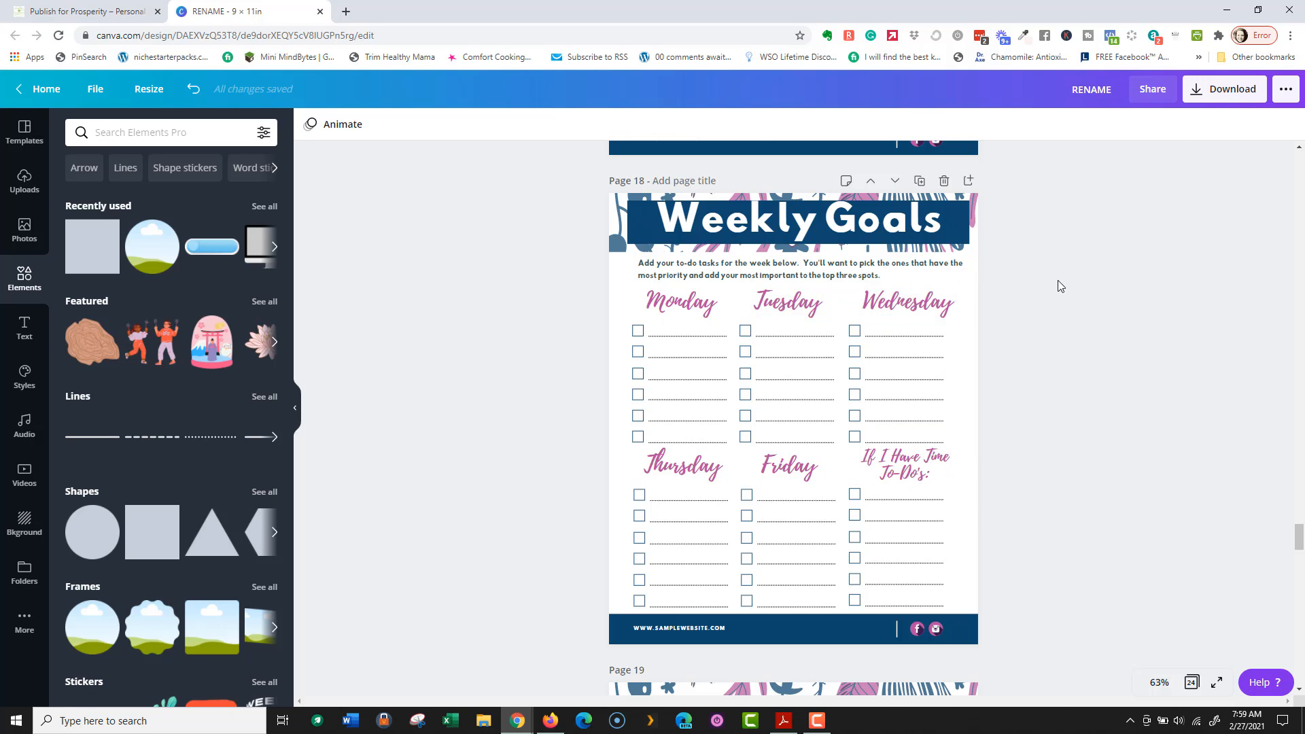
pyautogui.moveTo(1045, 303); pyautogui.dragTo(740, 486)
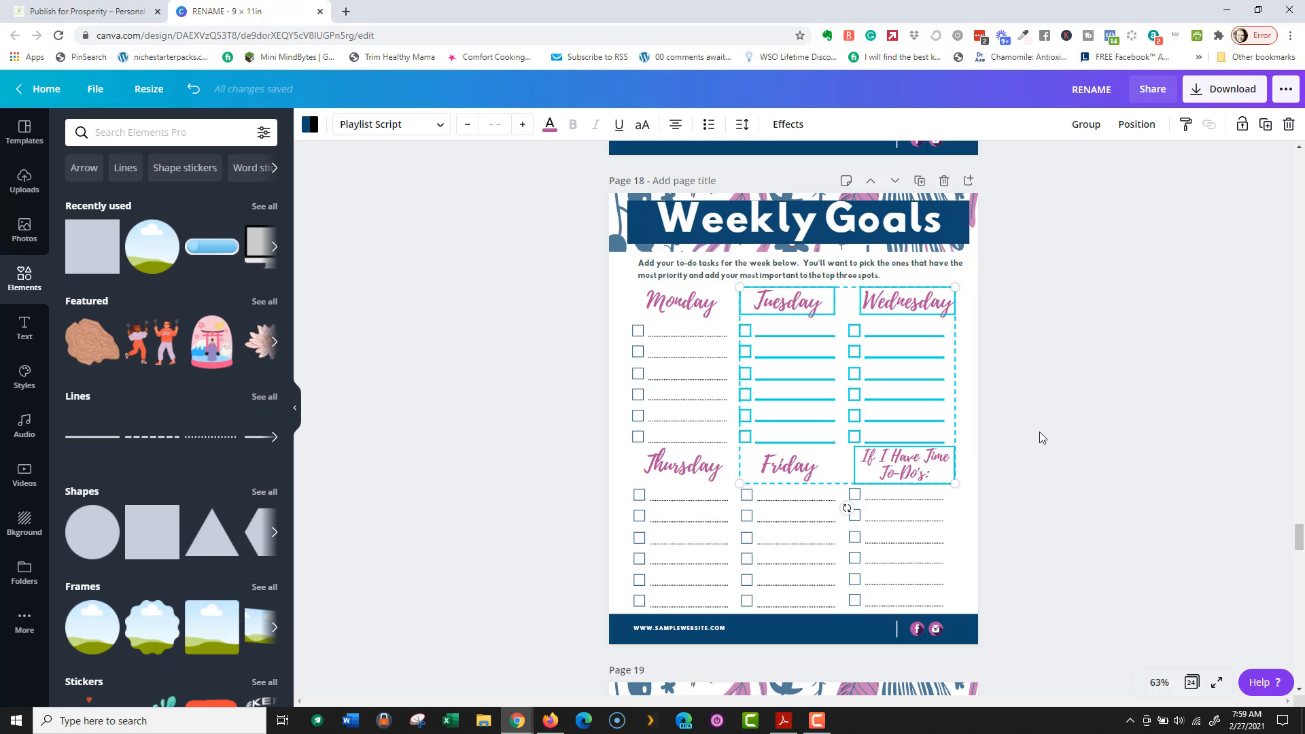
pyautogui.press('Delete')
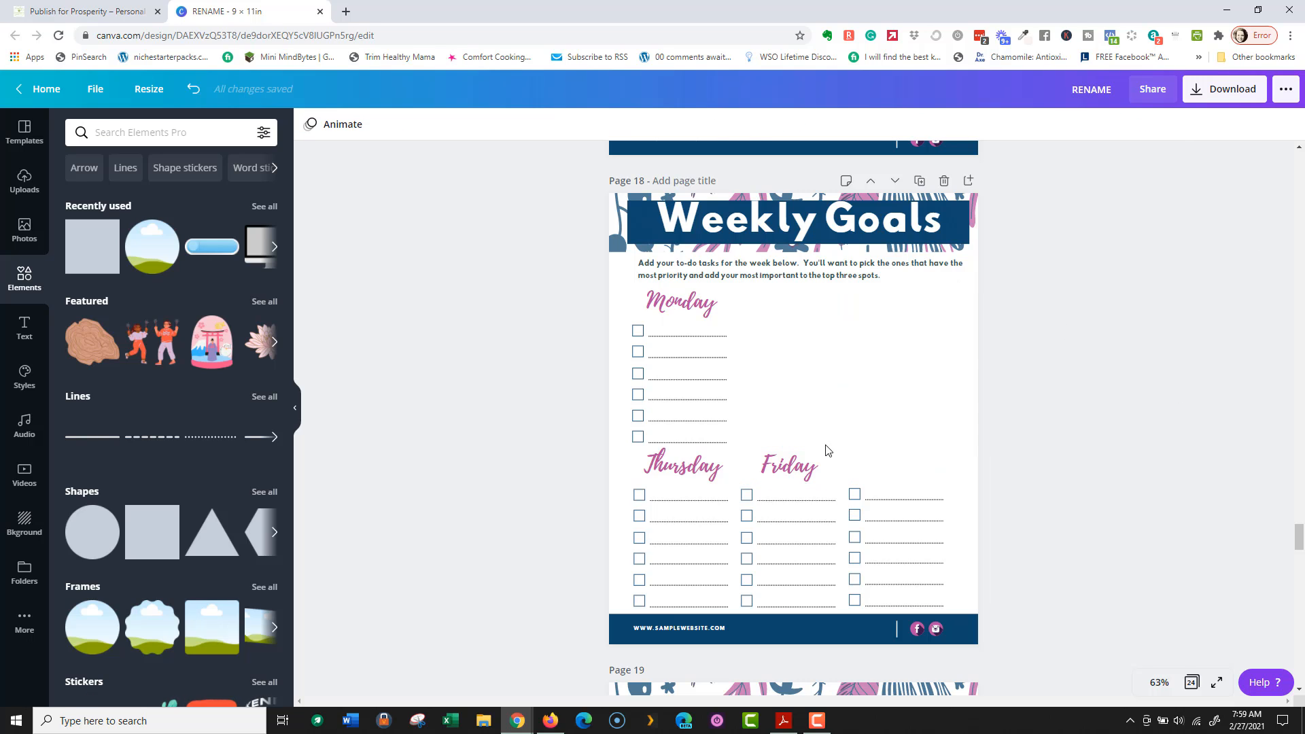
pyautogui.click(824, 459)
pyautogui.press('Delete')
# Step: Widen the "Monday" heading on the Weekly Goals page and change its text to "Goals For The Week"
pyautogui.click(718, 303)
pyautogui.moveTo(734, 302); pyautogui.dragTo(832, 301)
pyautogui.doubleClick(775, 300)
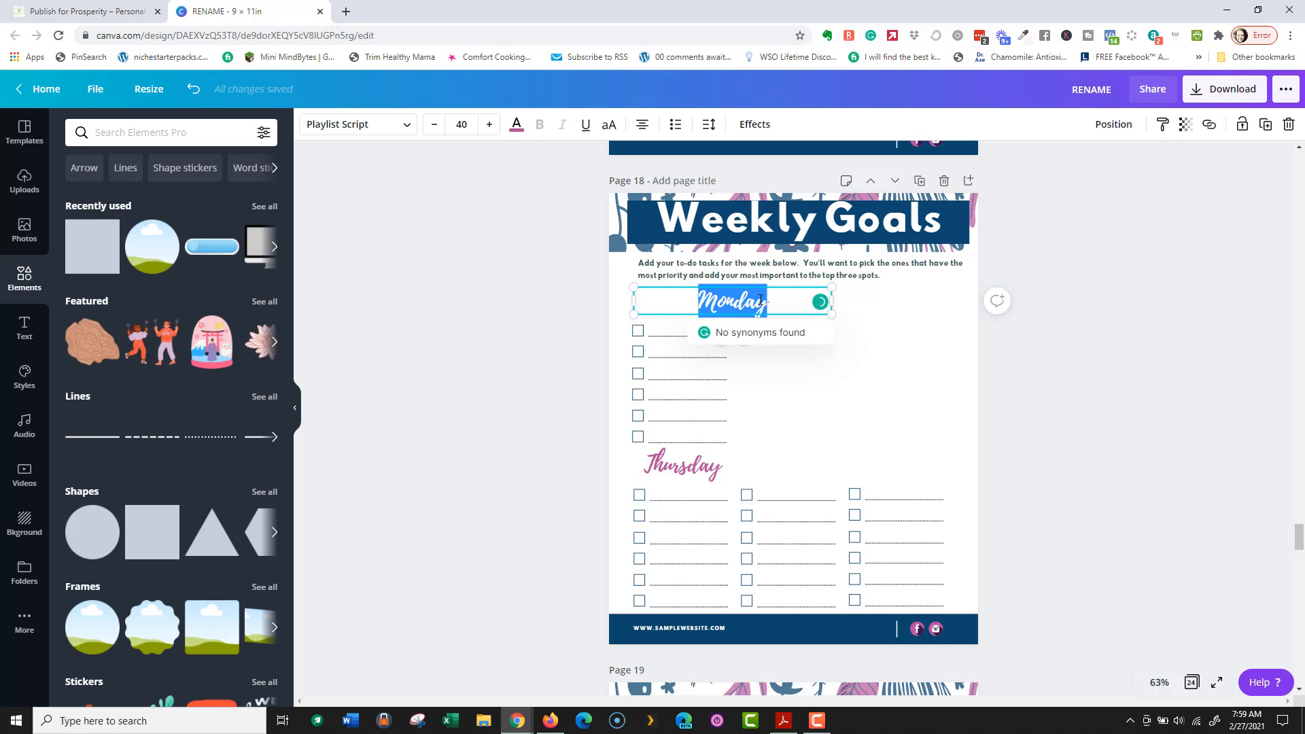
pyautogui.write('Goals For The W')
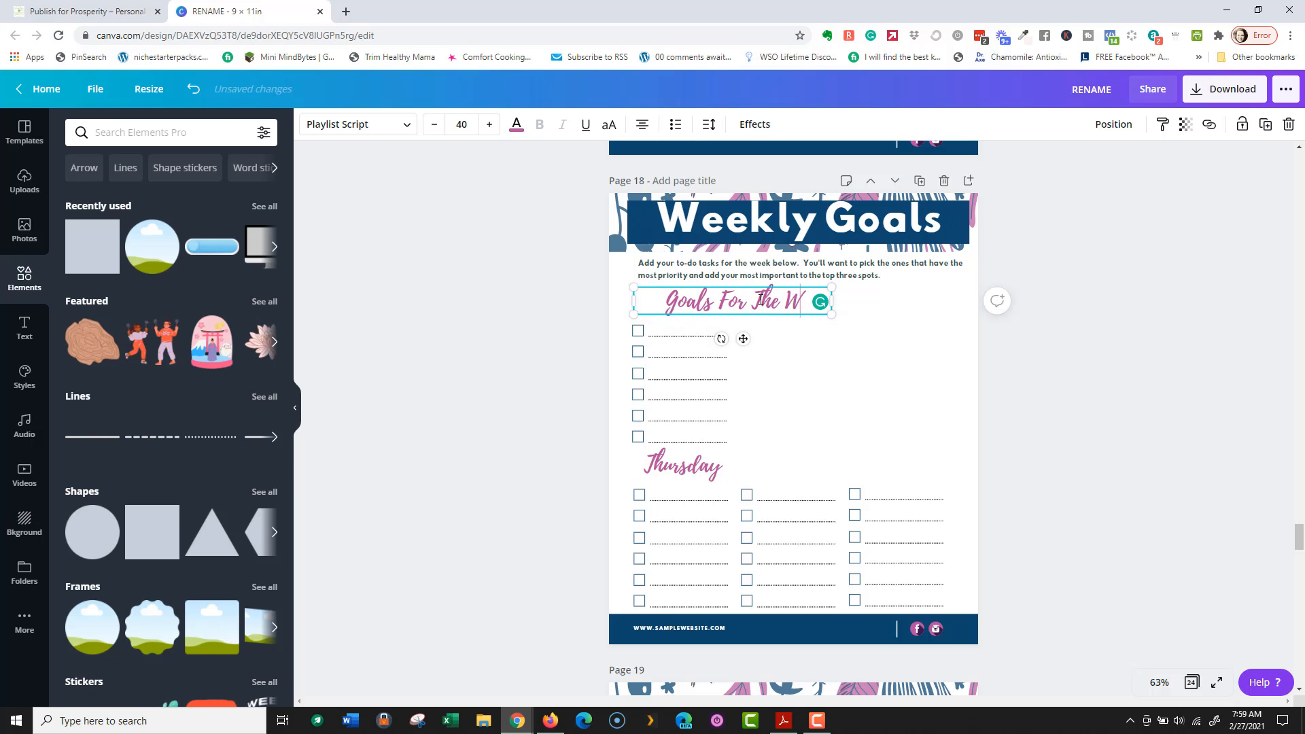
pyautogui.write('eek')
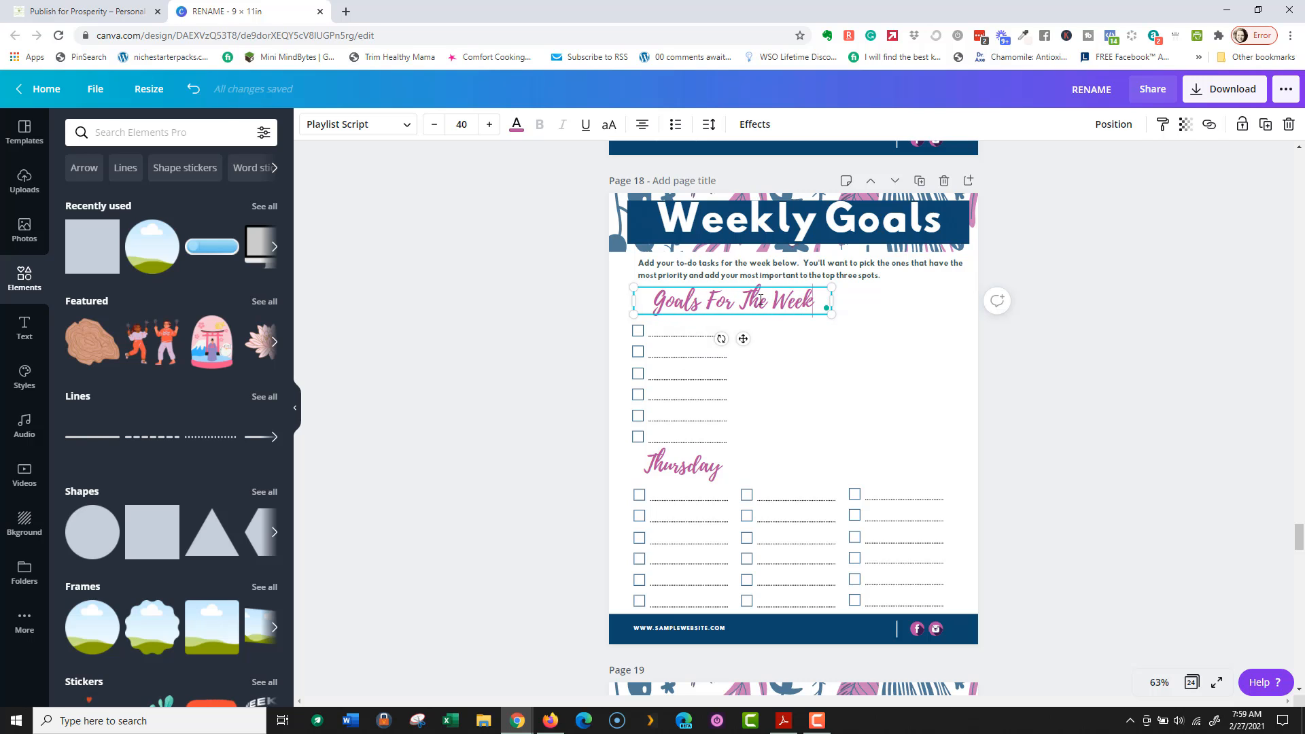
# Step: Stretch the first line under "Goals For The Week" across the three columns and delete the five short lines below it
pyautogui.click(682, 344)
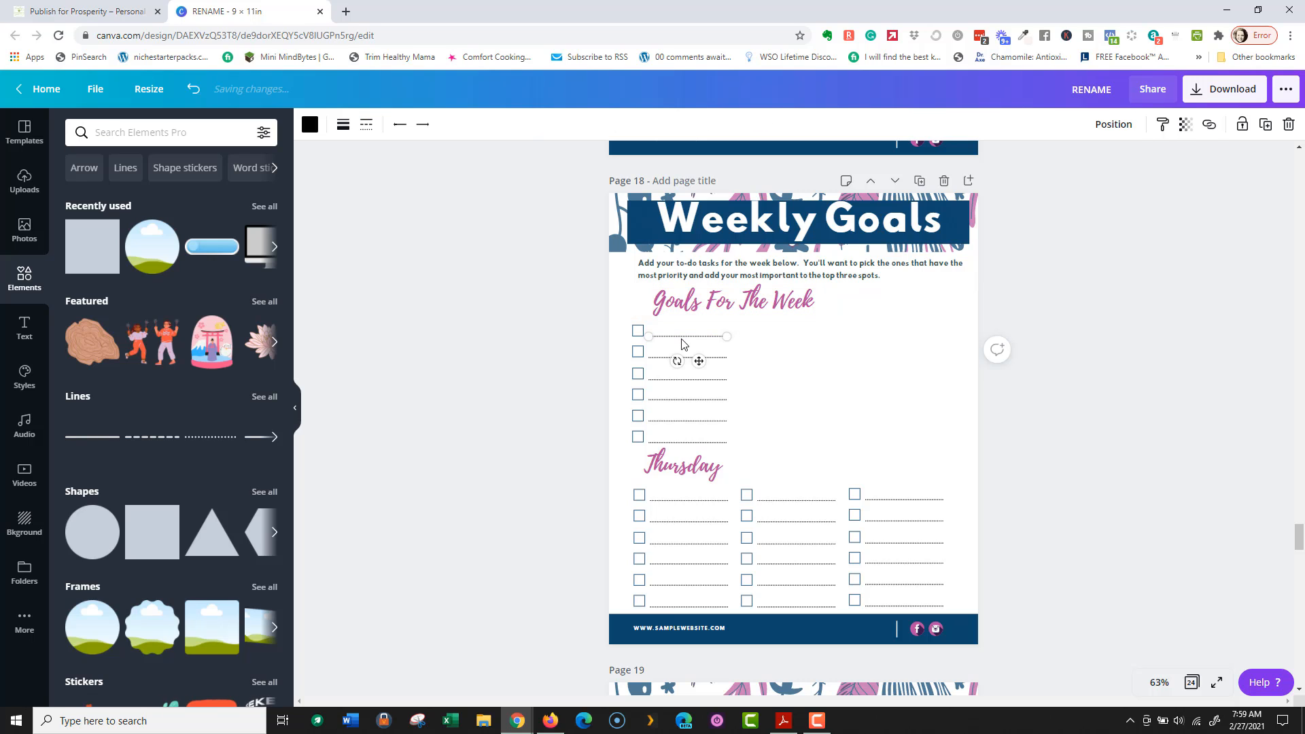
pyautogui.moveTo(725, 335); pyautogui.dragTo(942, 334)
pyautogui.click(687, 357)
pyautogui.press('Delete')
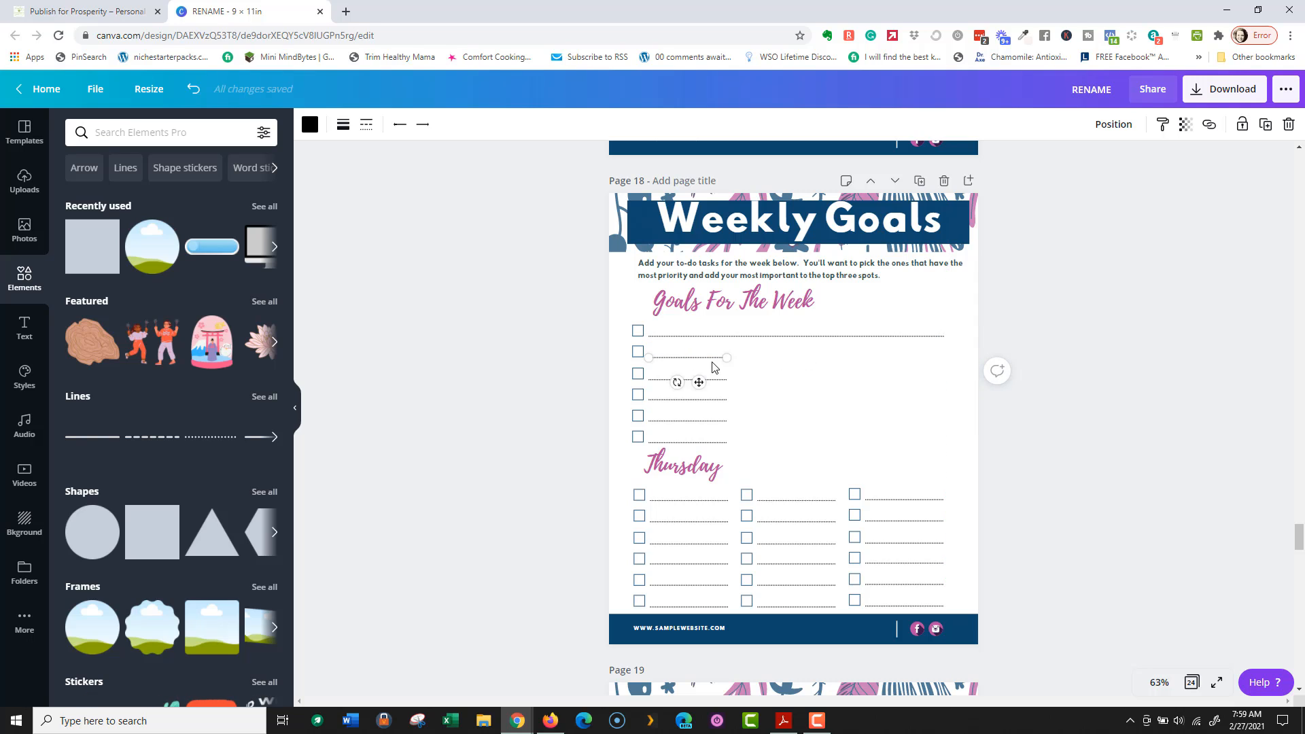
pyautogui.press('Delete')
pyautogui.click(700, 401)
pyautogui.press('Delete')
pyautogui.click(699, 421)
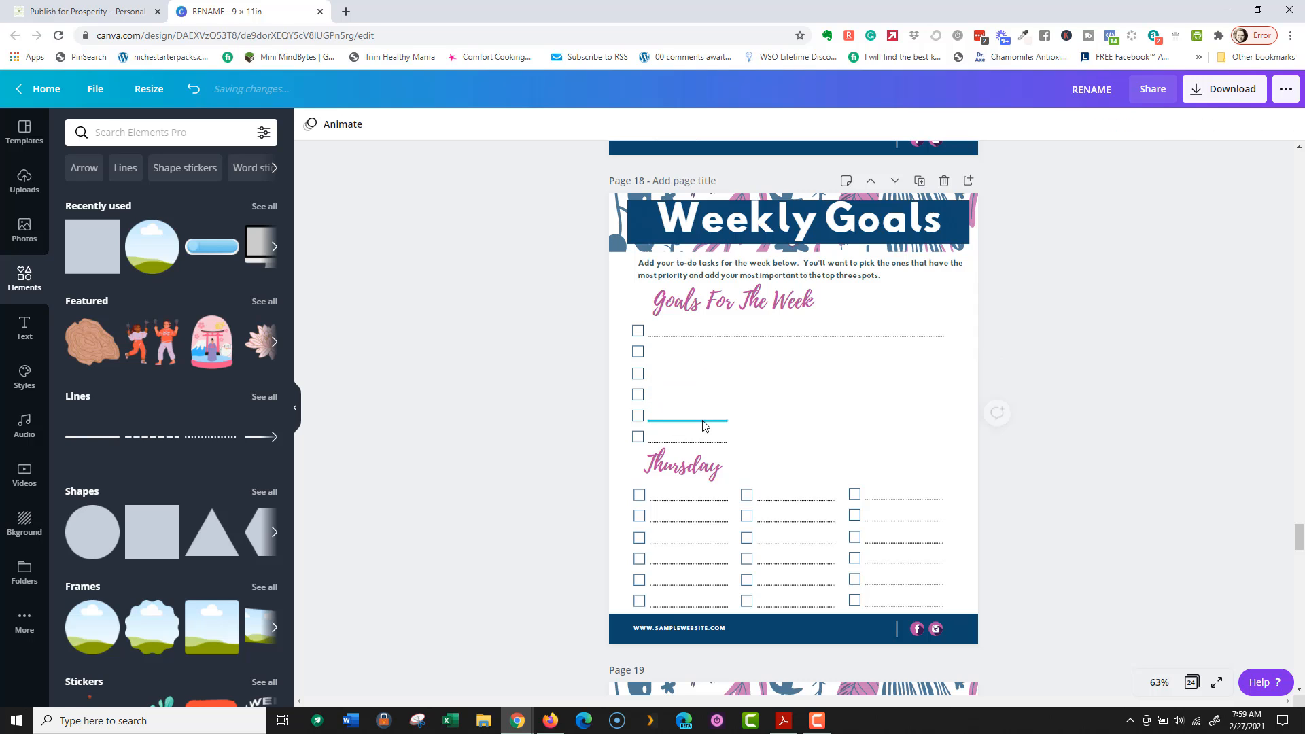
pyautogui.press('Delete')
pyautogui.click(696, 447)
pyautogui.press('Delete')
# Step: Copy the long line beside each of the five remaining "Goals For The Week" checkboxes, aligned and evenly spaced with the first one
pyautogui.click(785, 341)
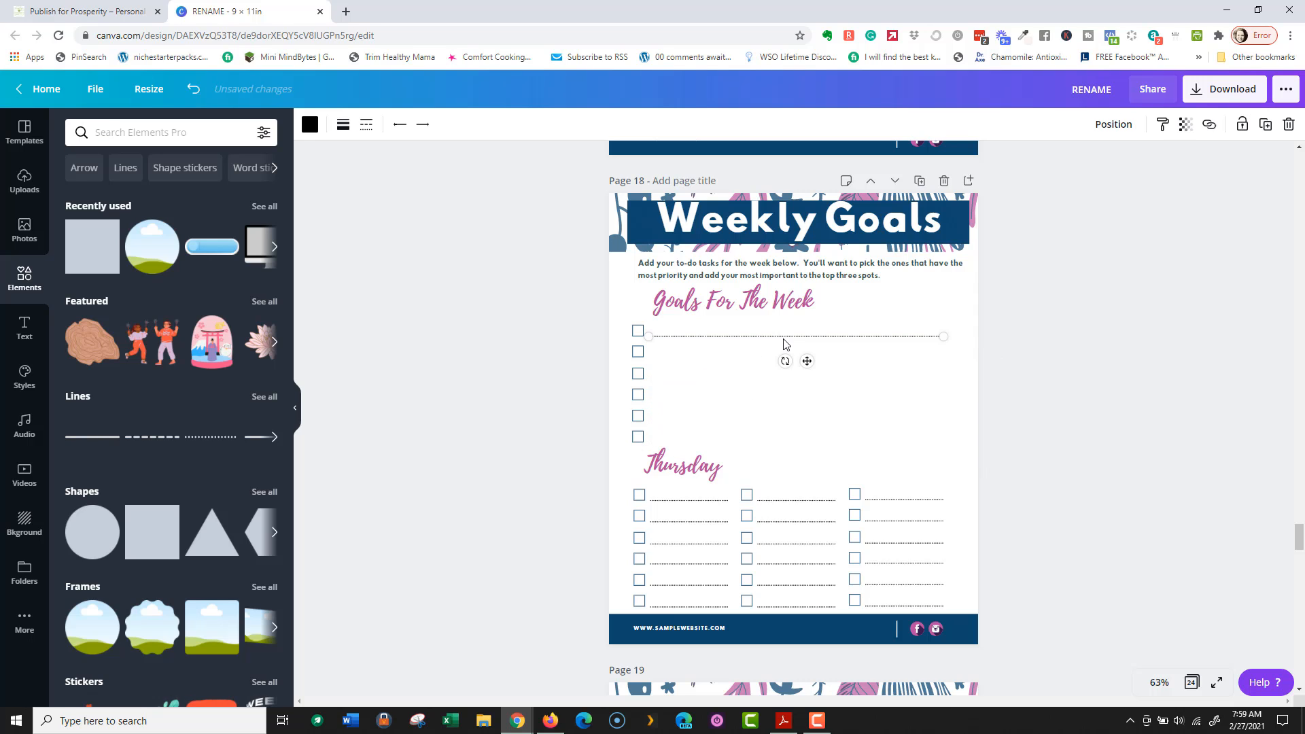
pyautogui.hotkey('ctrl', 'd')
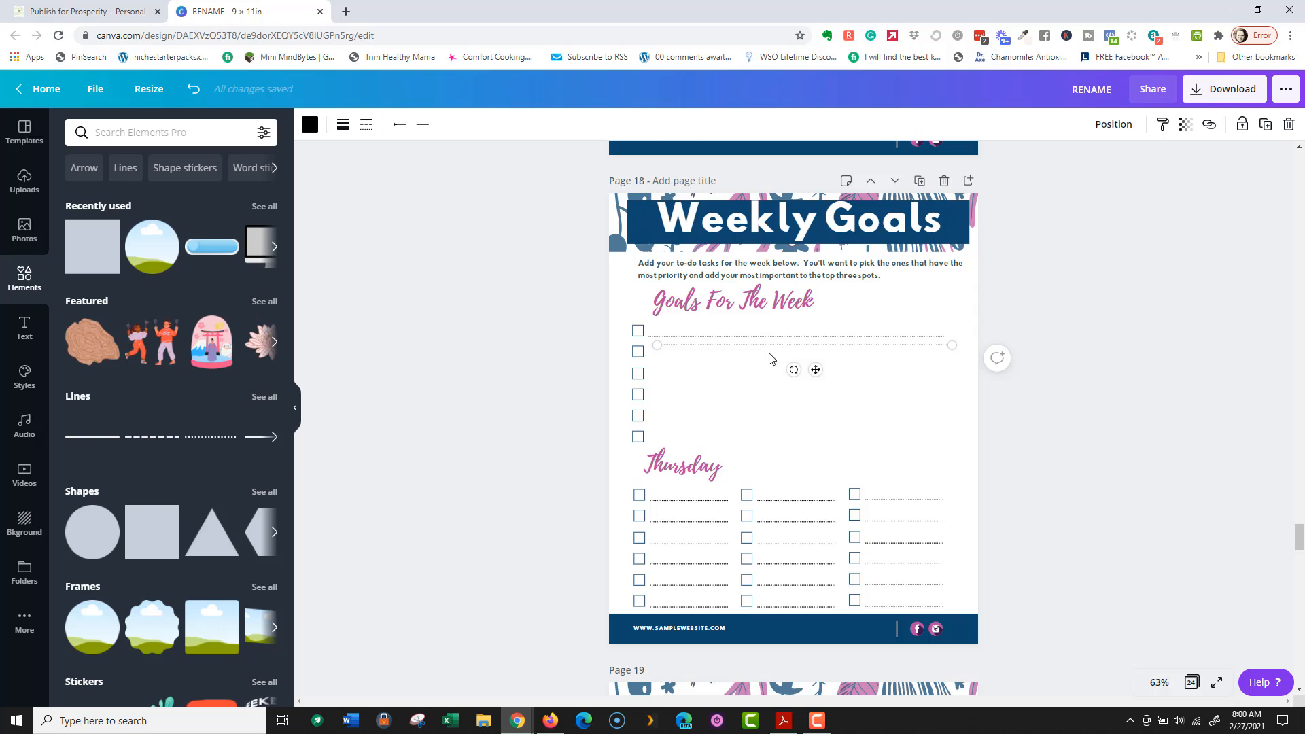
pyautogui.moveTo(769, 358); pyautogui.dragTo(750, 424)
pyautogui.hotkey('ctrl', 'd')
pyautogui.hotkey('ctrl', 'd')
pyautogui.hotkey('ctrl', 'd')
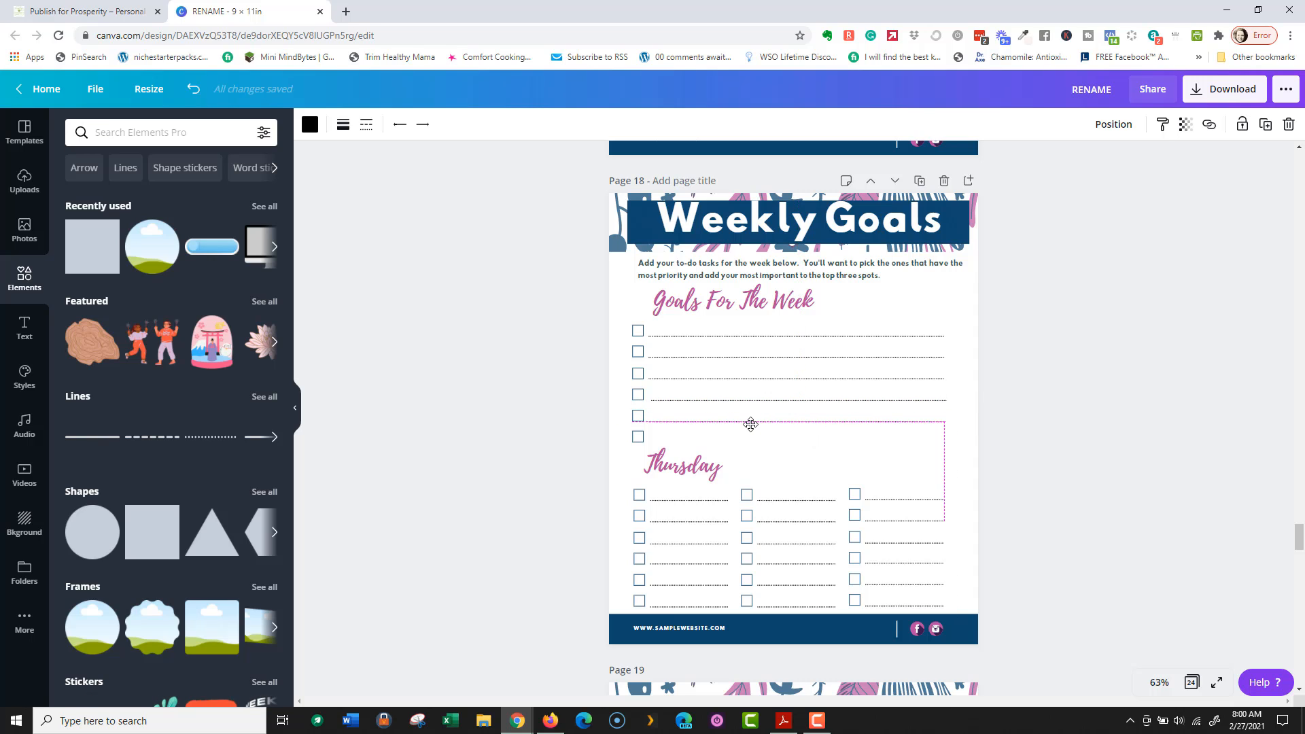
pyautogui.moveTo(753, 424)
pyautogui.mouseDown()
pyautogui.moveTo(743, 399)
pyautogui.moveTo(749, 420)
pyautogui.mouseUp()
pyautogui.click(749, 406)
pyautogui.click(756, 422)
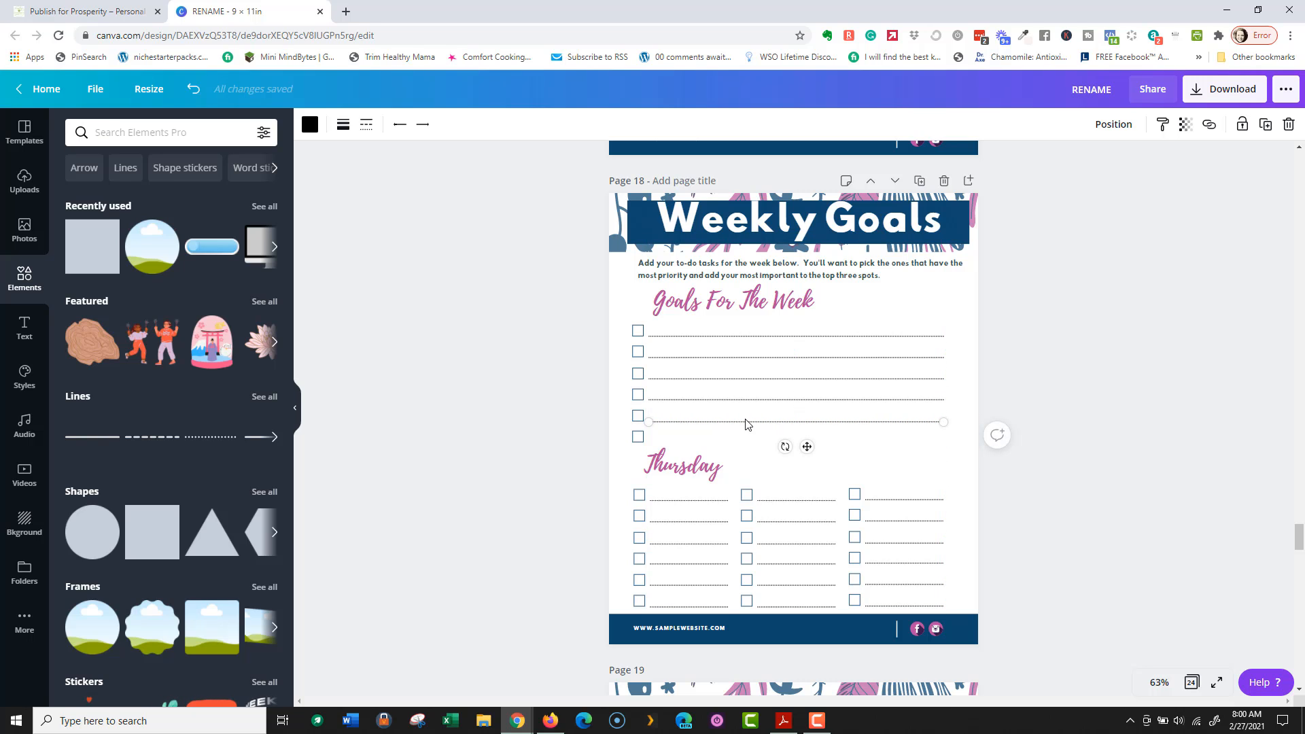
pyautogui.hotkey('ctrl', 'v')
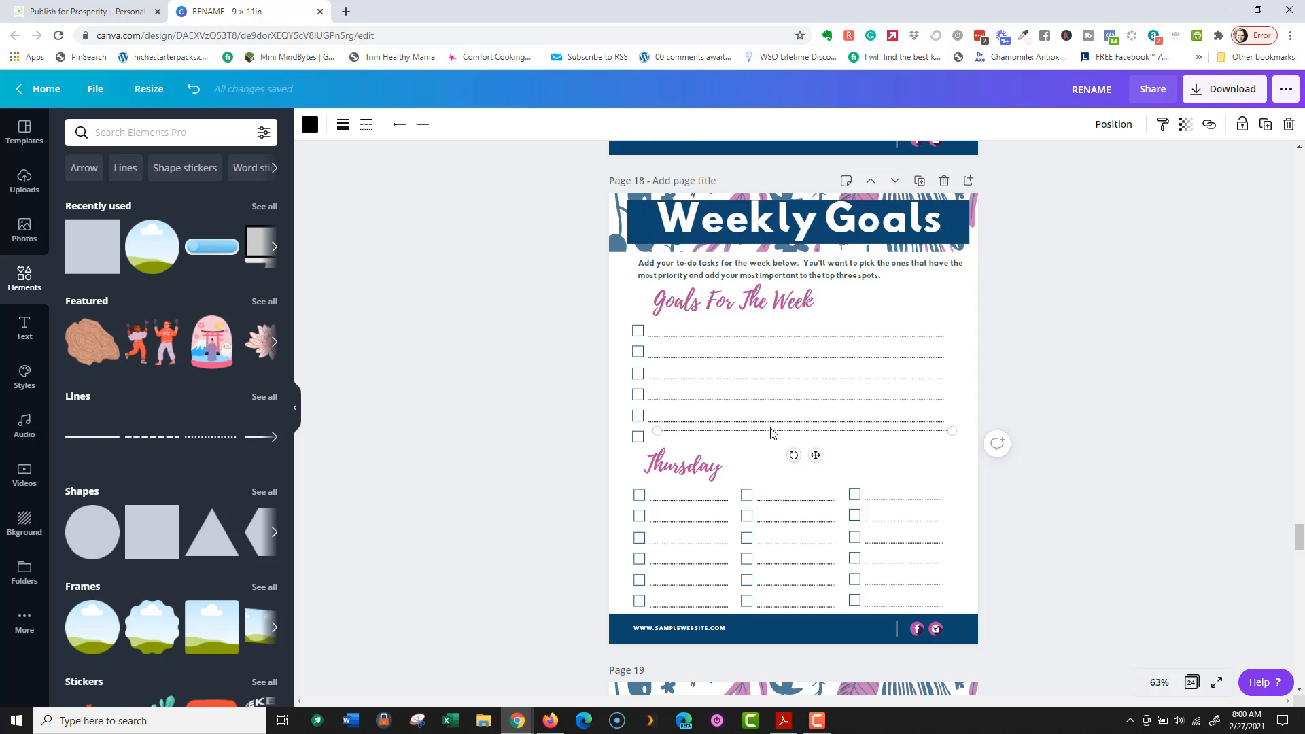
pyautogui.moveTo(773, 433); pyautogui.dragTo(764, 444)
pyautogui.click(1100, 340)
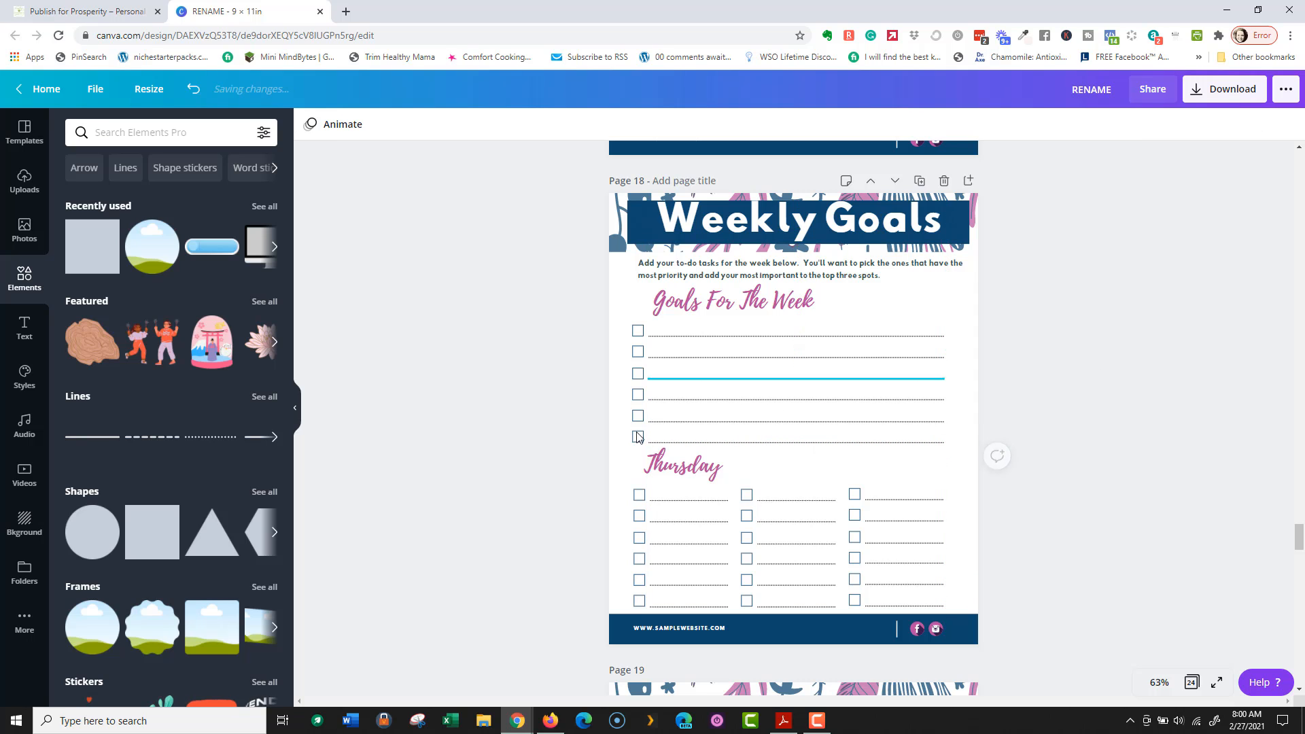
# Step: Check the source document, then change page 18's "Thursday" heading to "Weekly To-Do List" and widen its text box to about 5.2 inches
pyautogui.click(550, 720)
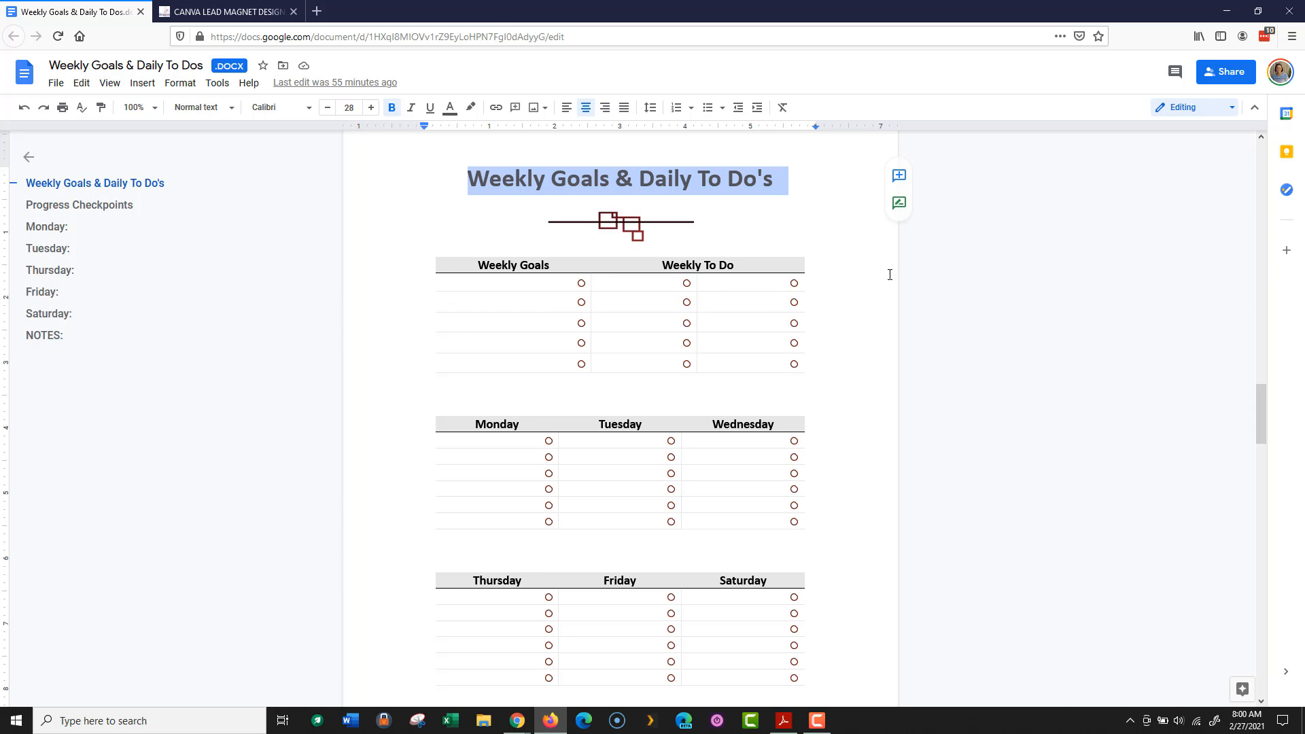
pyautogui.hotkey('alt', 'Tab')
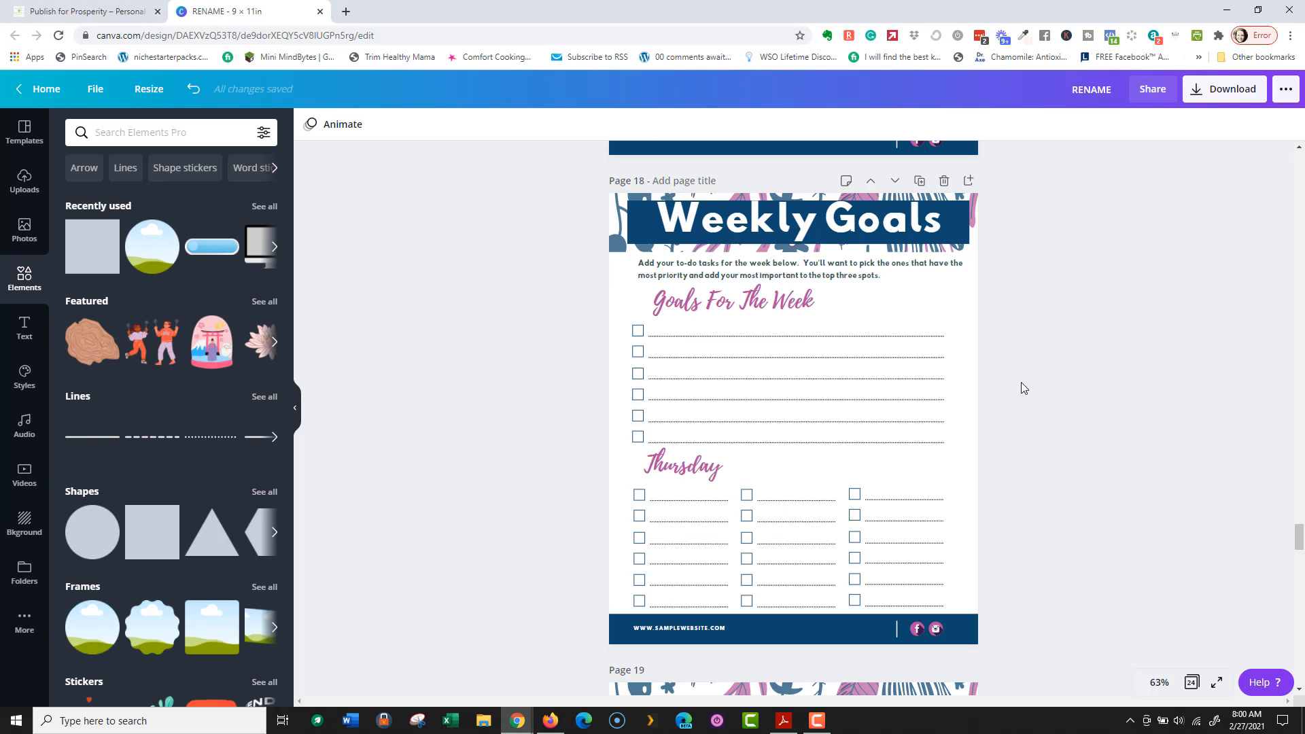
pyautogui.click(657, 472)
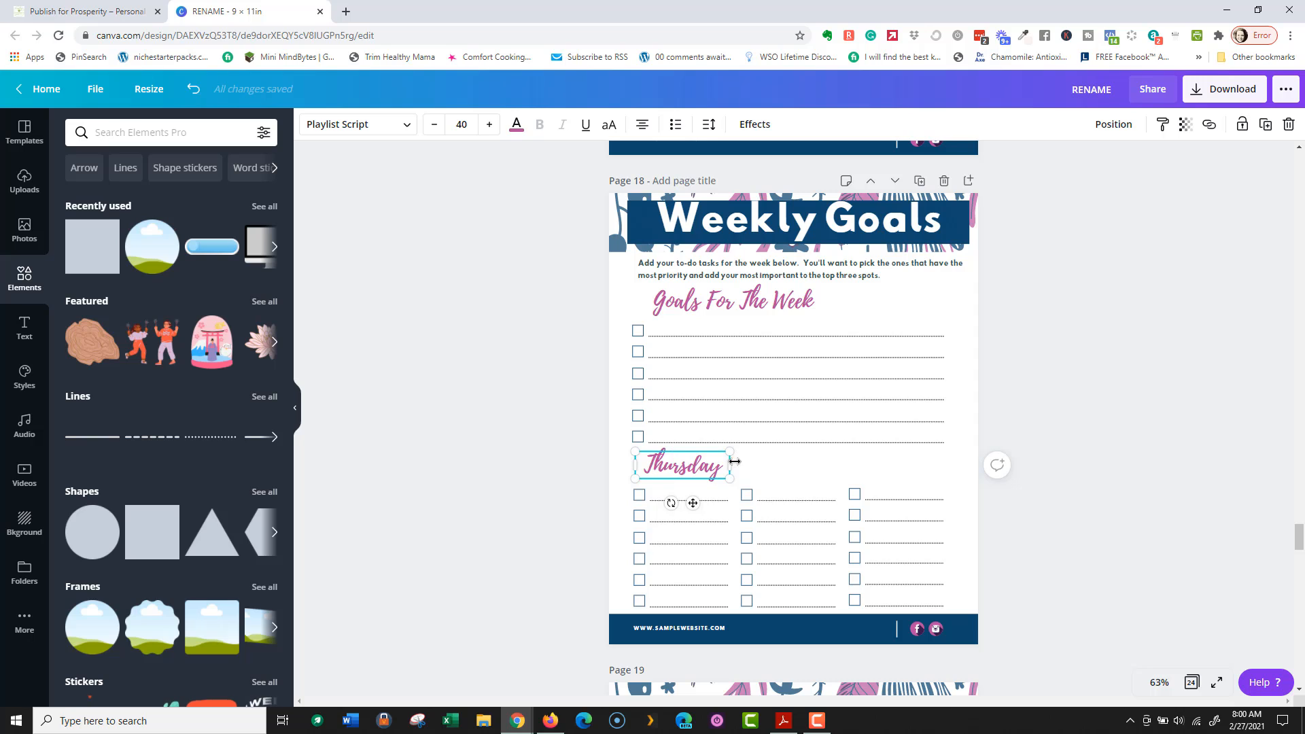
pyautogui.moveTo(689, 459); pyautogui.dragTo(722, 459)
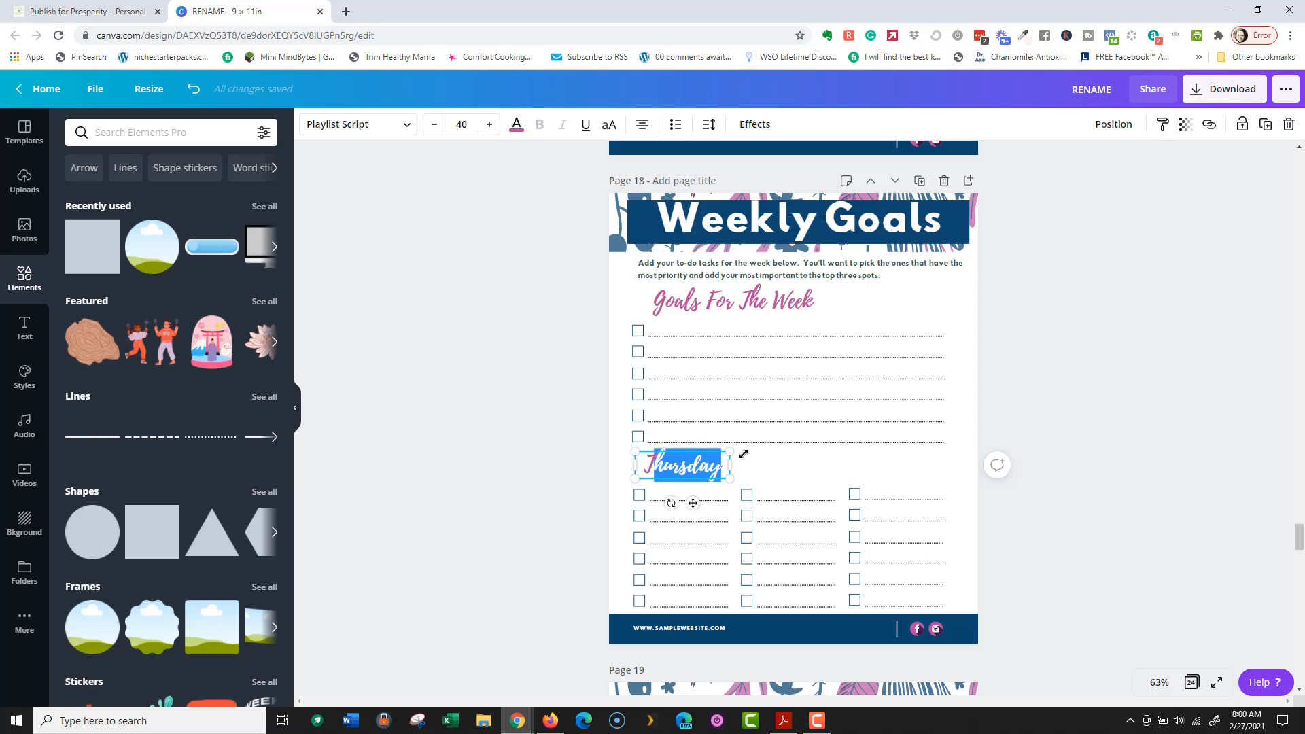
pyautogui.write('Wedn')
pyautogui.press('BackSpace')
pyautogui.press('BackSpace')
pyautogui.press('BackSpace')
pyautogui.press('BackSpace')
pyautogui.press('BackSpace')
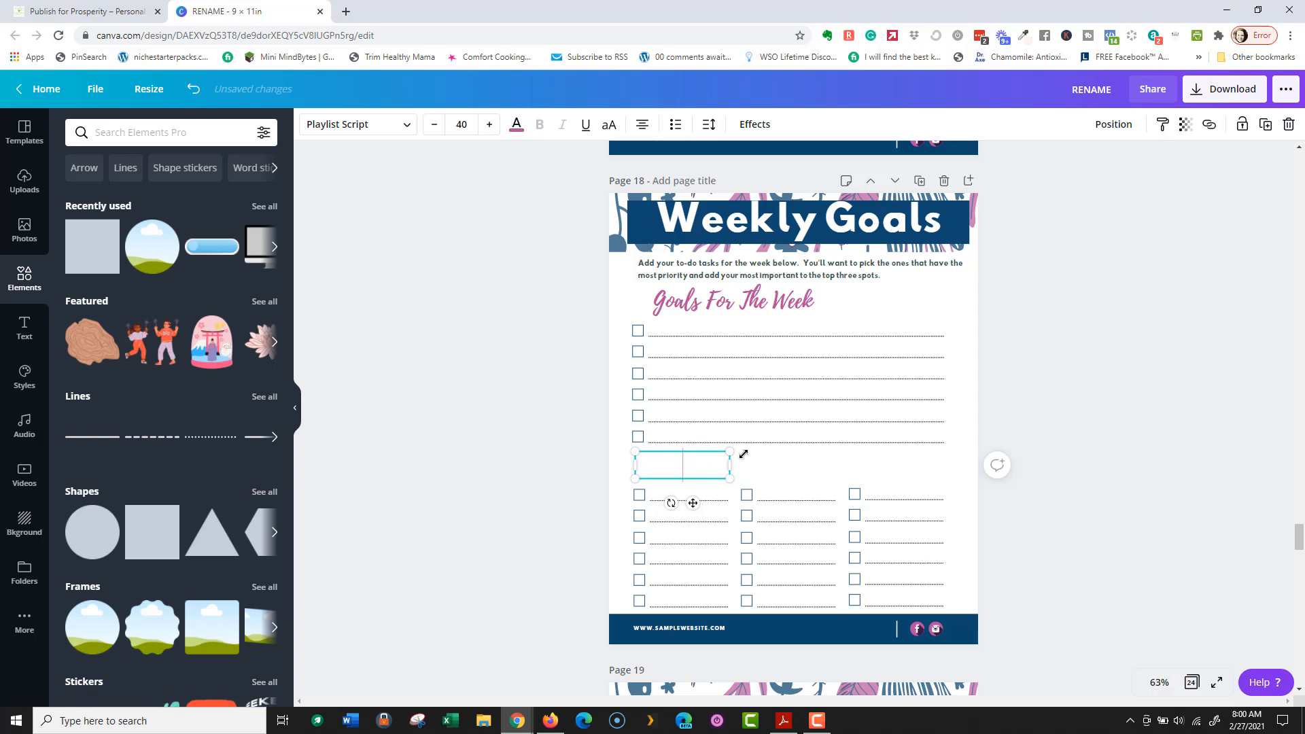
pyautogui.write('Weekly To')
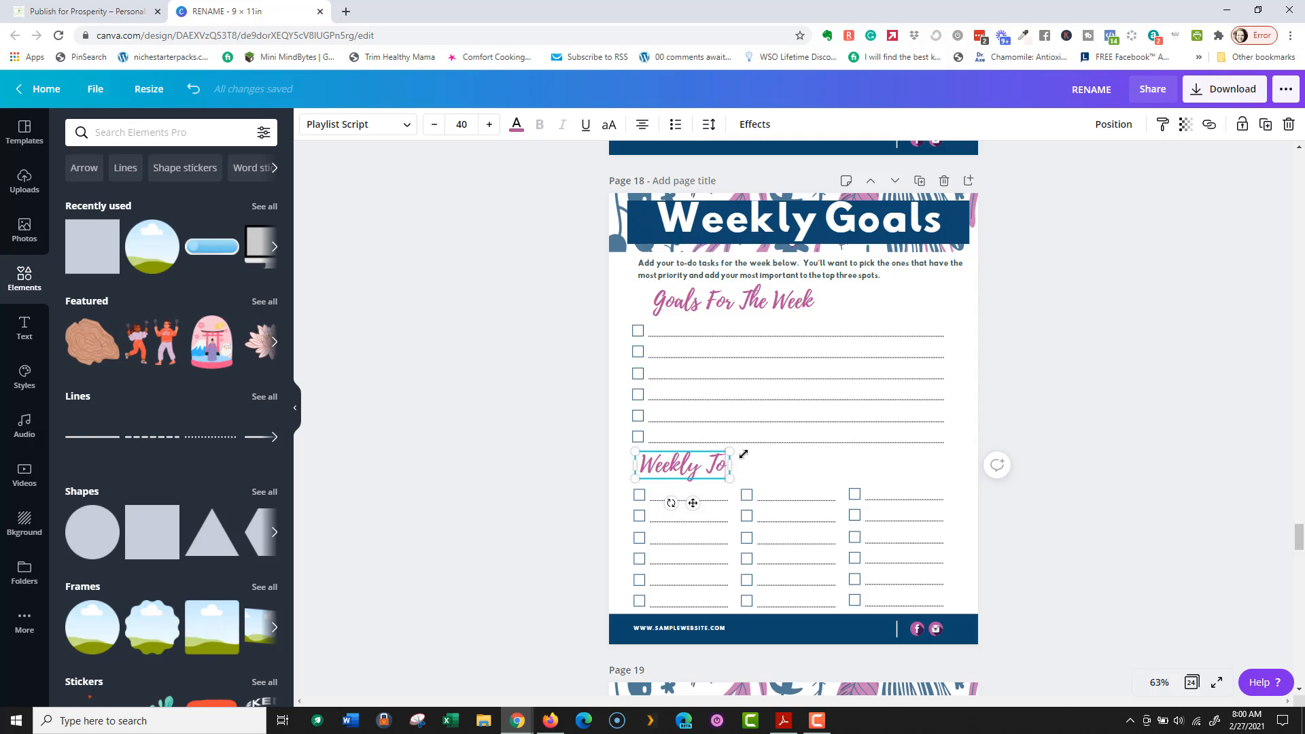
pyautogui.write('-Do')
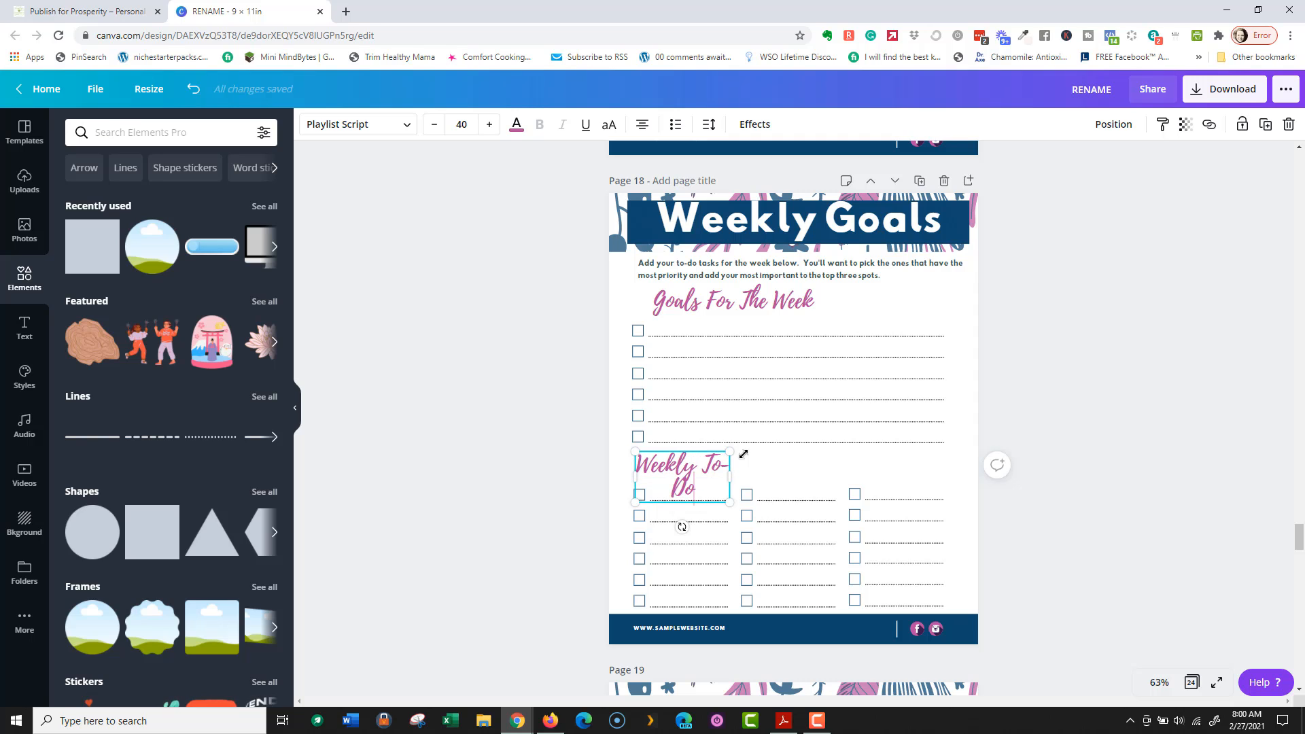
pyautogui.write(' List')
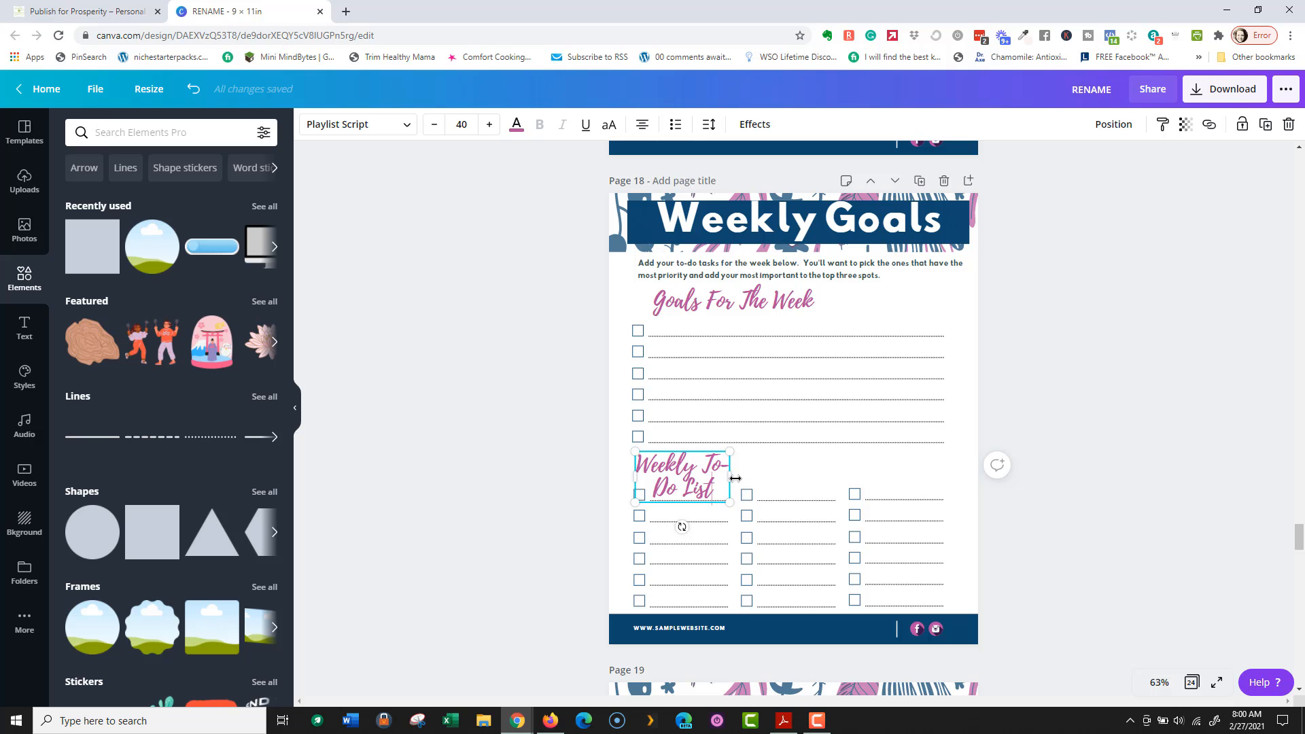
pyautogui.moveTo(761, 477); pyautogui.dragTo(851, 472)
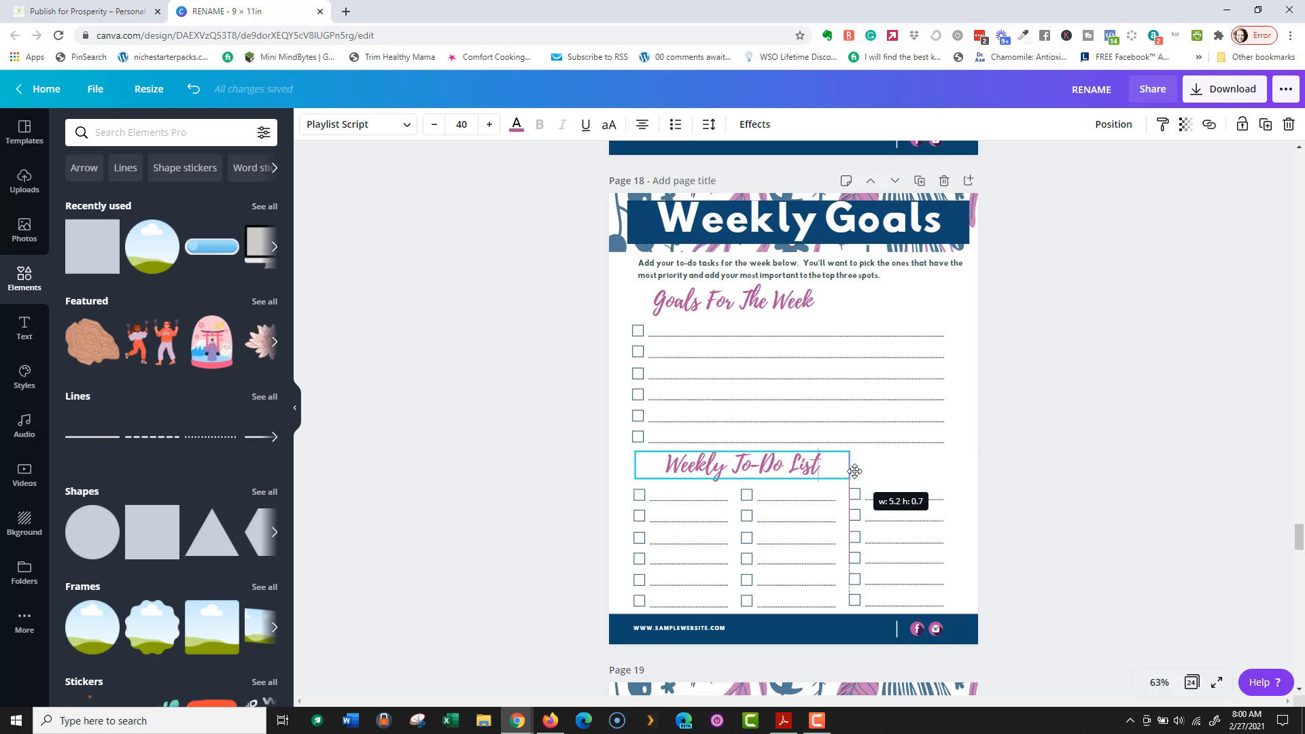
# Step: Compare with the source document's Weekly To Do table, then delete the third checklist column under "Weekly To-Do List"
pyautogui.hotkey('alt', 'Tab')
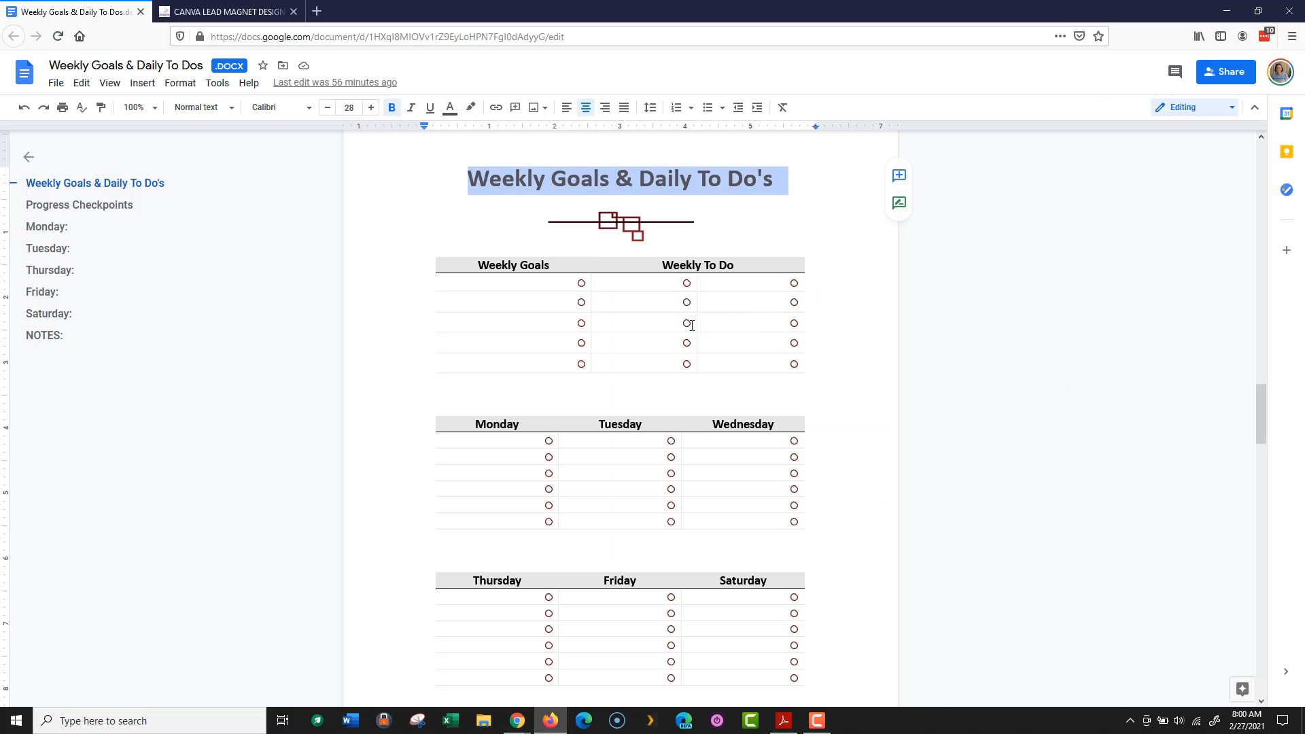
pyautogui.hotkey('alt', 'Tab')
pyautogui.moveTo(957, 499); pyautogui.dragTo(850, 613)
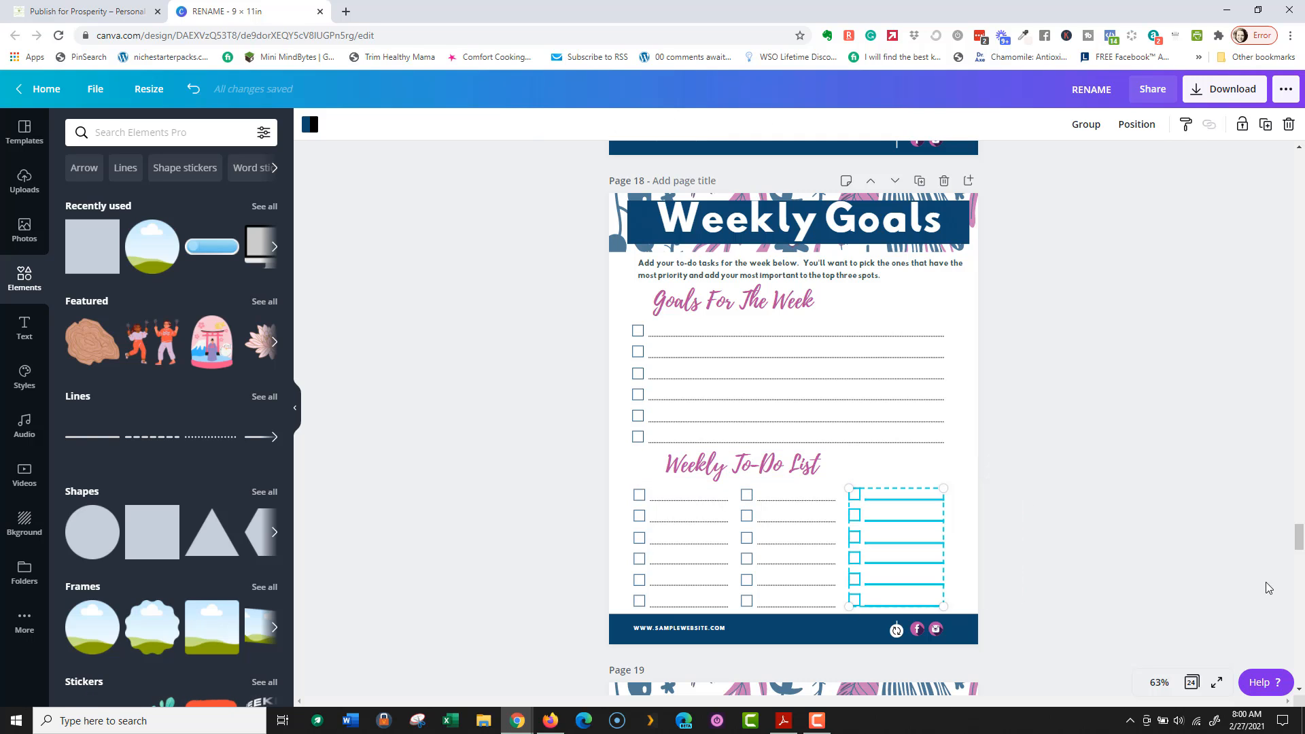
pyautogui.press('Delete')
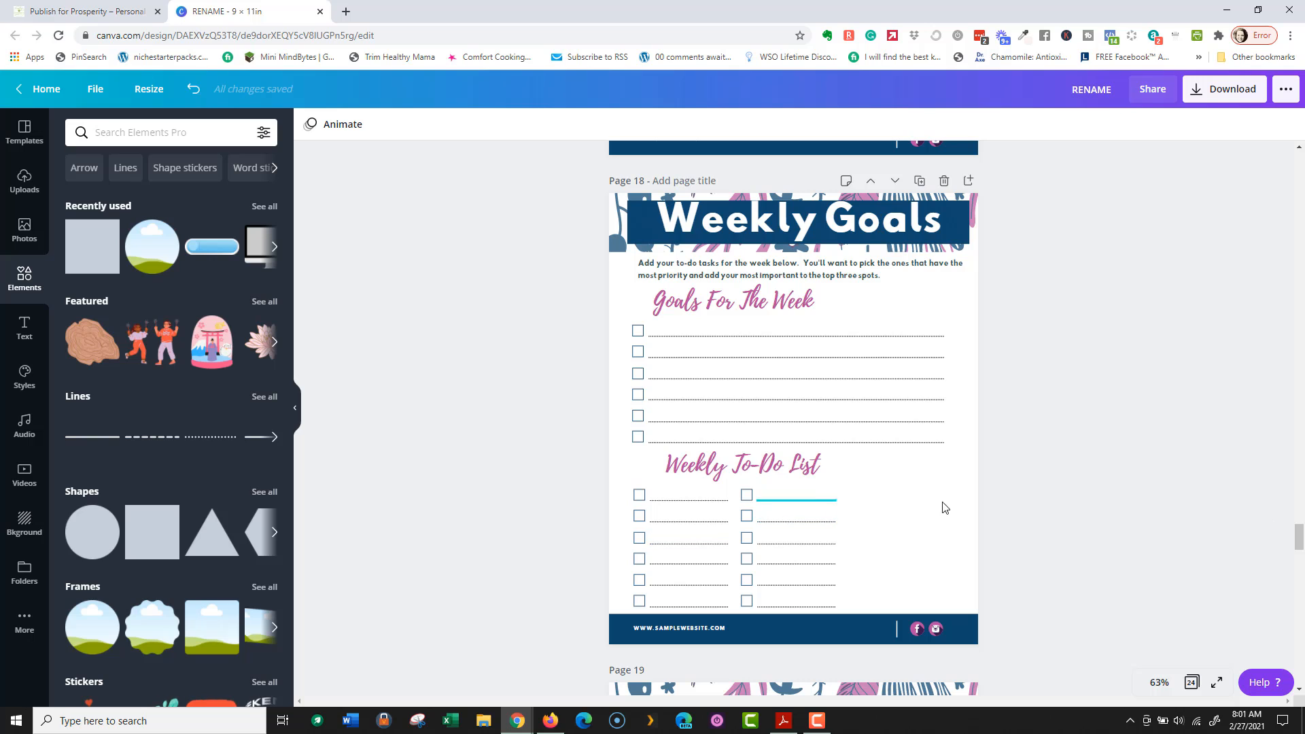
# Step: Move the second "Weekly To-Do List" checklist column right, level with the first, leaving room for longer lines in both columns
pyautogui.moveTo(741, 485); pyautogui.dragTo(913, 615)
pyautogui.moveTo(788, 582); pyautogui.dragTo(846, 576)
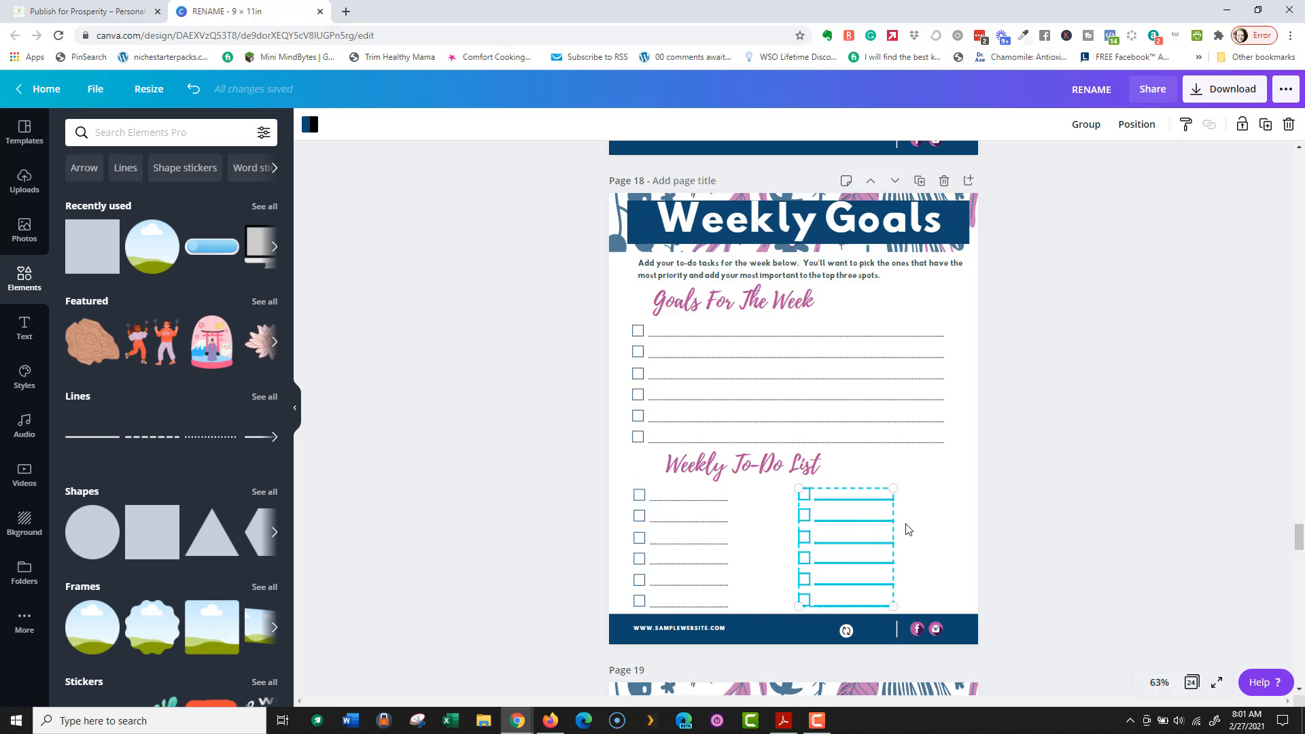
pyautogui.moveTo(850, 531); pyautogui.dragTo(857, 532)
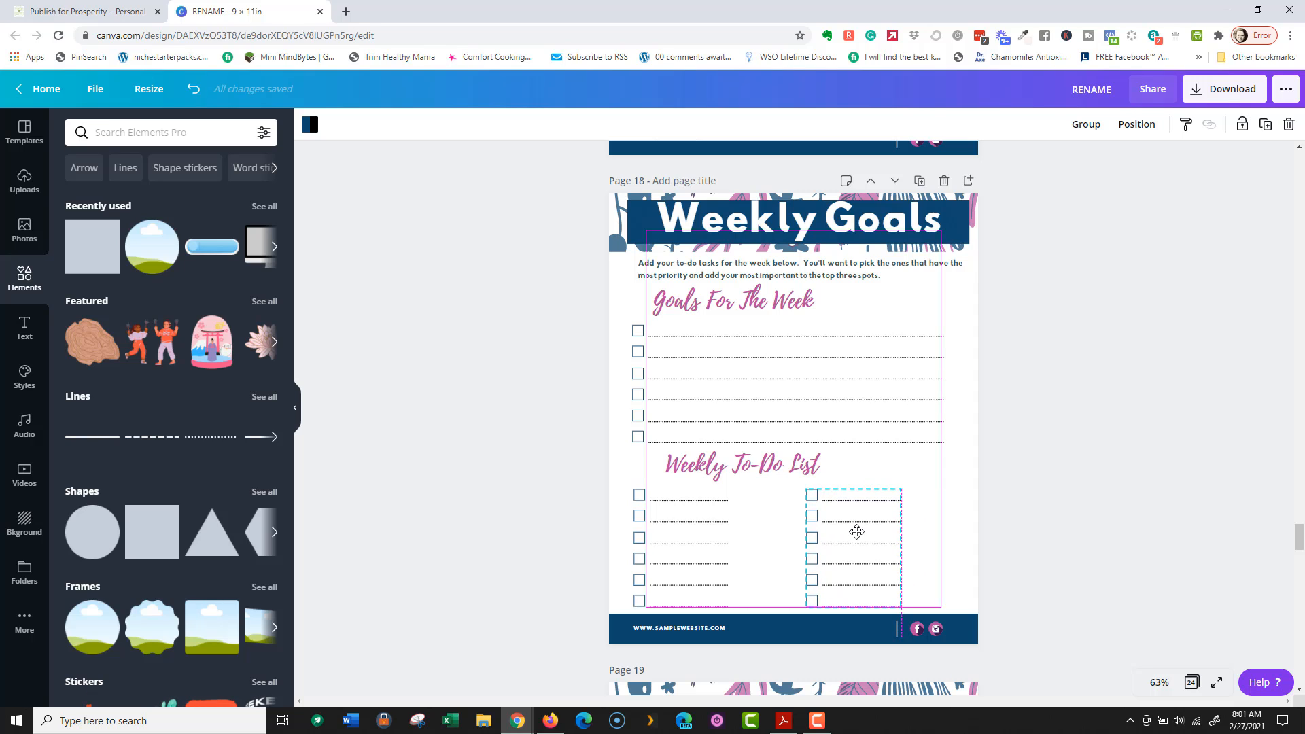
pyautogui.moveTo(853, 532); pyautogui.dragTo(846, 530)
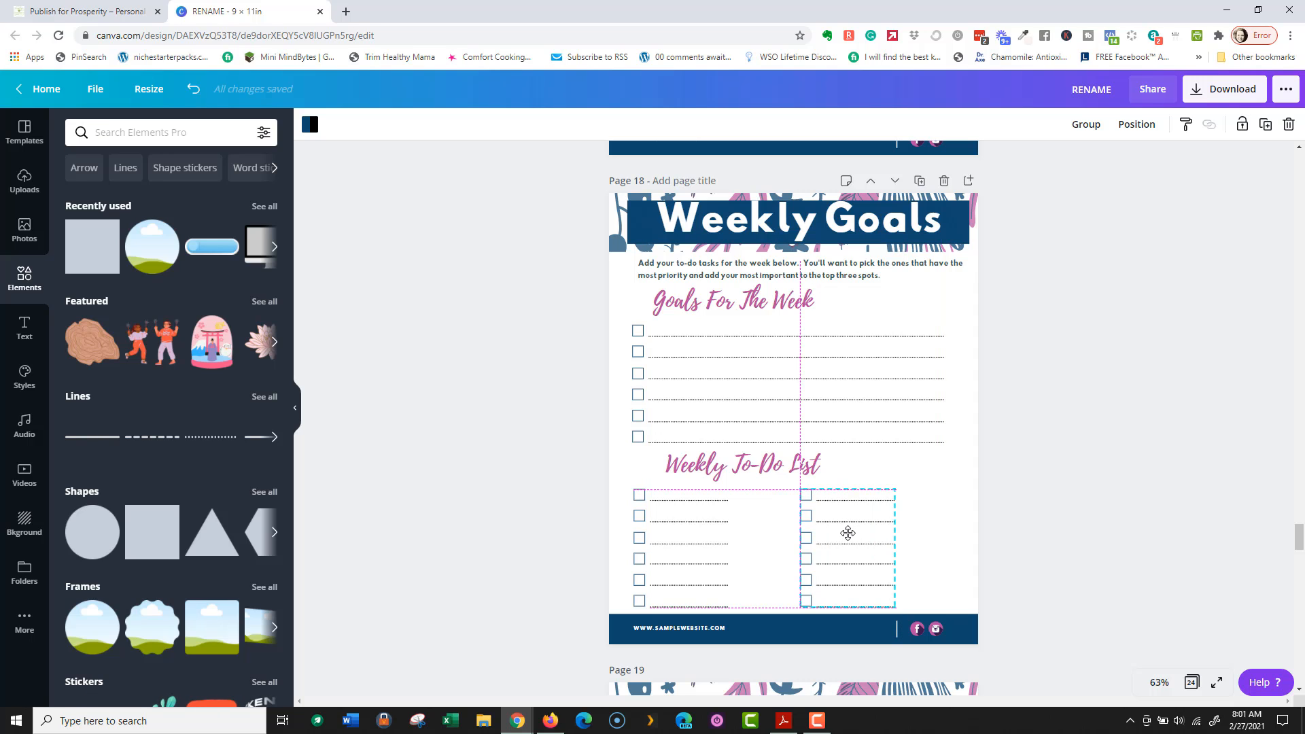
# Step: Lengthen the six lines in the first "Weekly To-Do List" column to about 3.5 inches, ending just before the second column's checkboxes
pyautogui.click(700, 501)
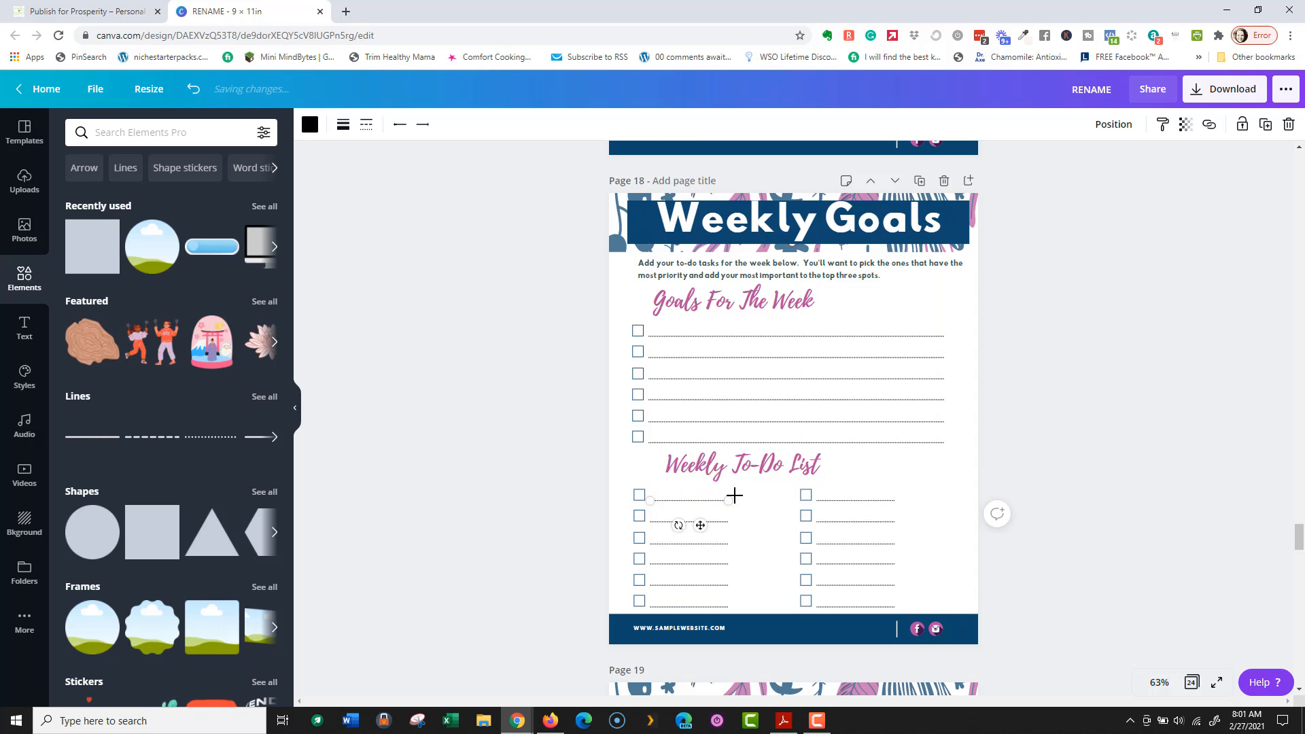
pyautogui.moveTo(729, 501); pyautogui.dragTo(775, 501)
pyautogui.moveTo(786, 501); pyautogui.dragTo(793, 500)
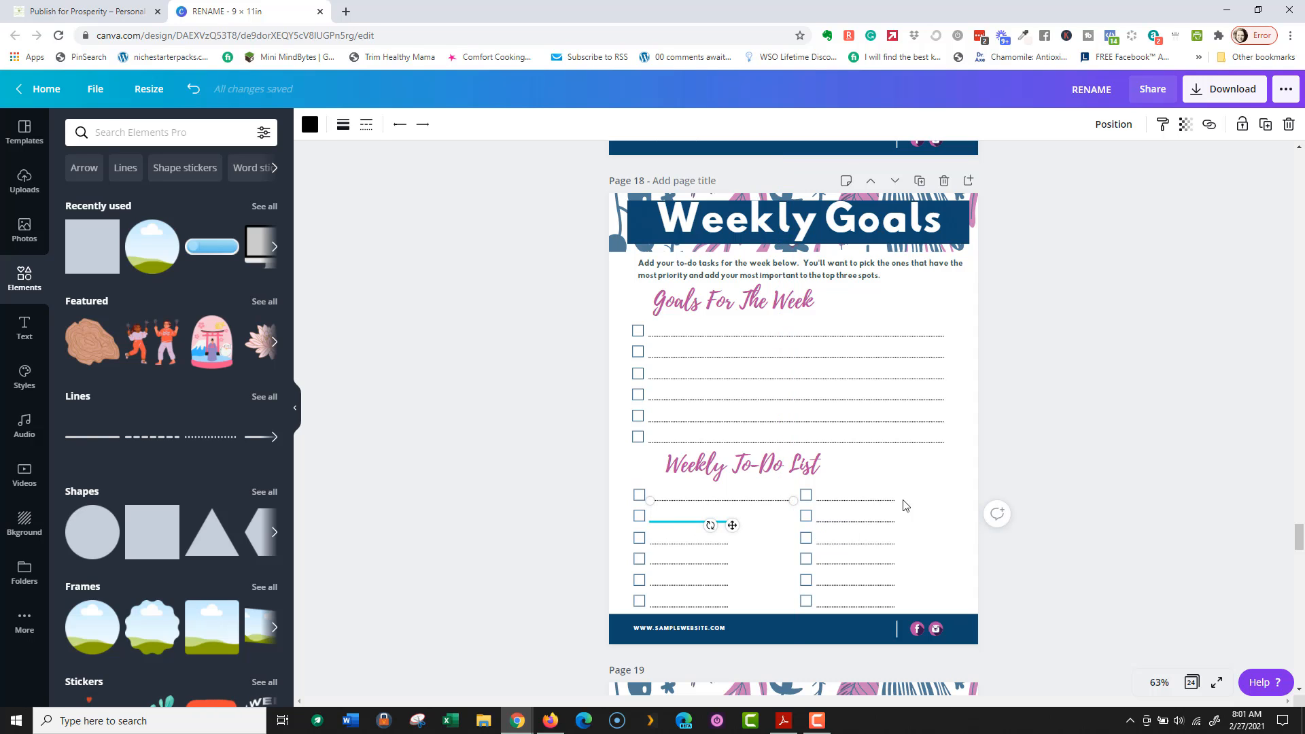
pyautogui.click(696, 521)
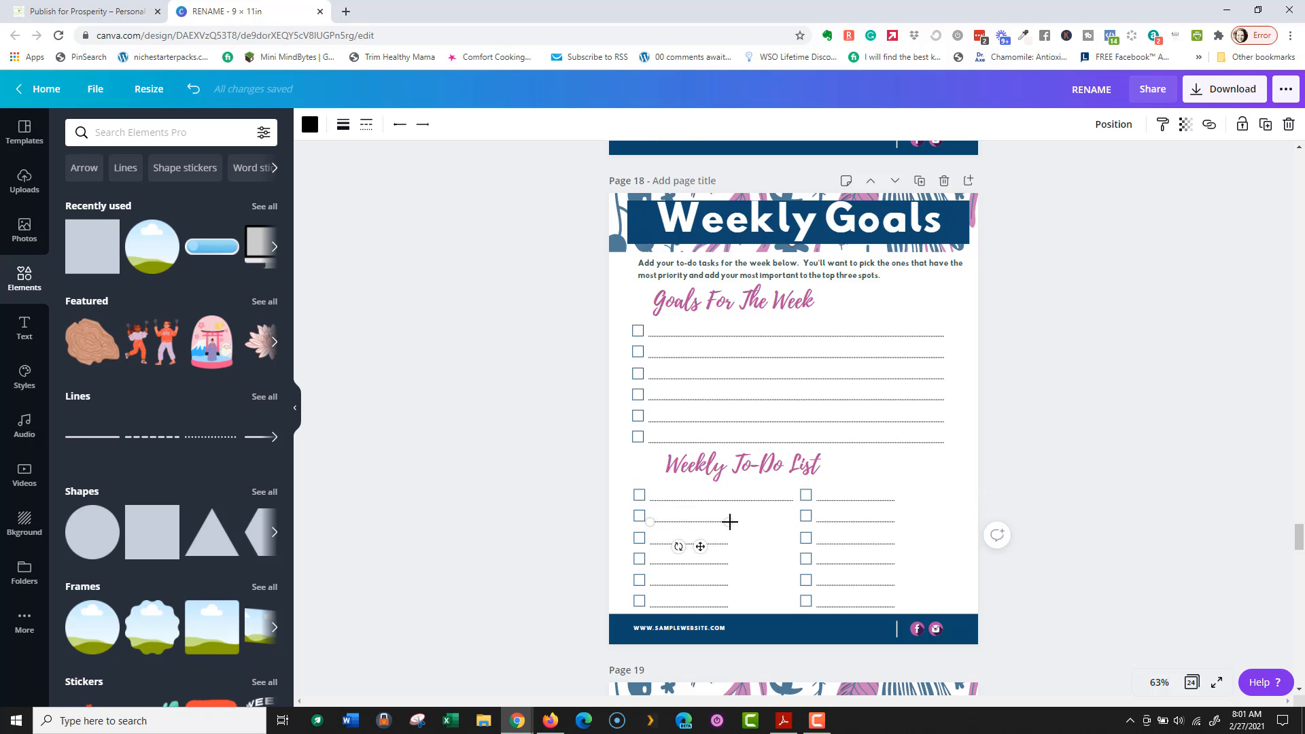
pyautogui.moveTo(728, 521); pyautogui.dragTo(792, 543)
pyautogui.click(695, 544)
pyautogui.click(696, 563)
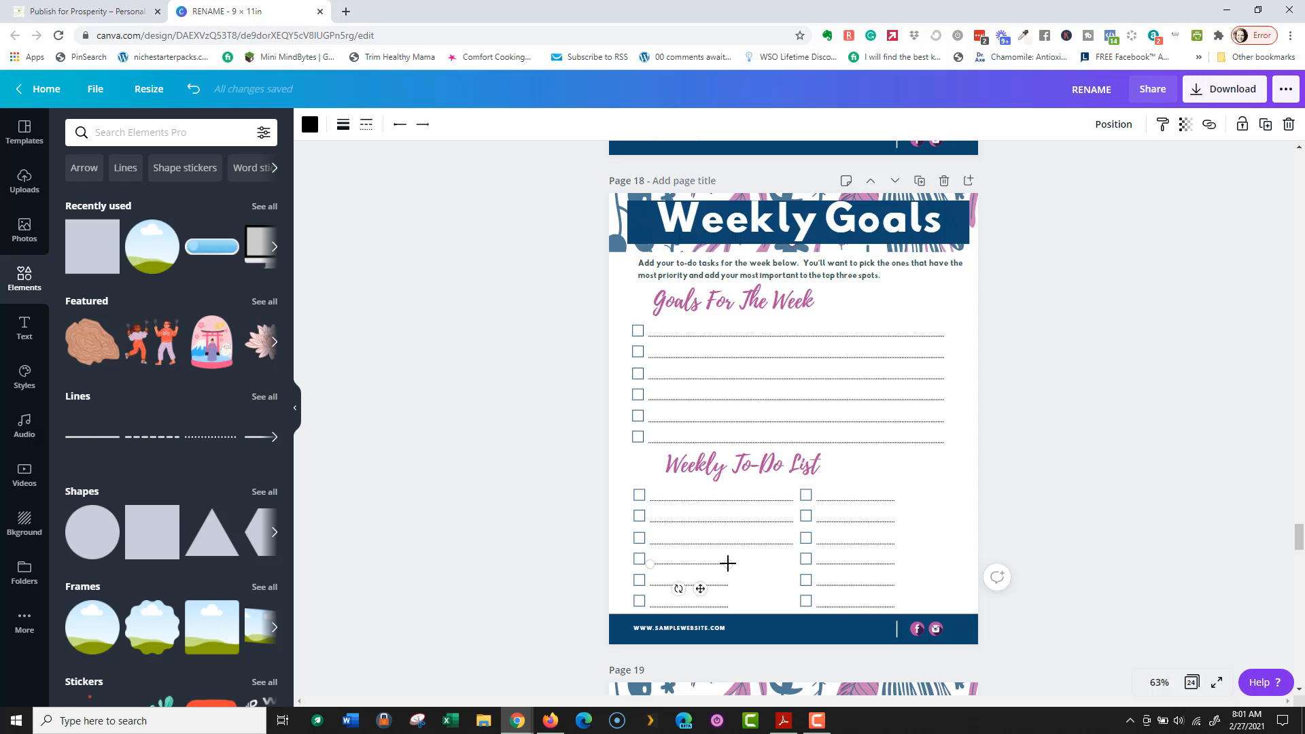
pyautogui.moveTo(728, 564); pyautogui.dragTo(793, 564)
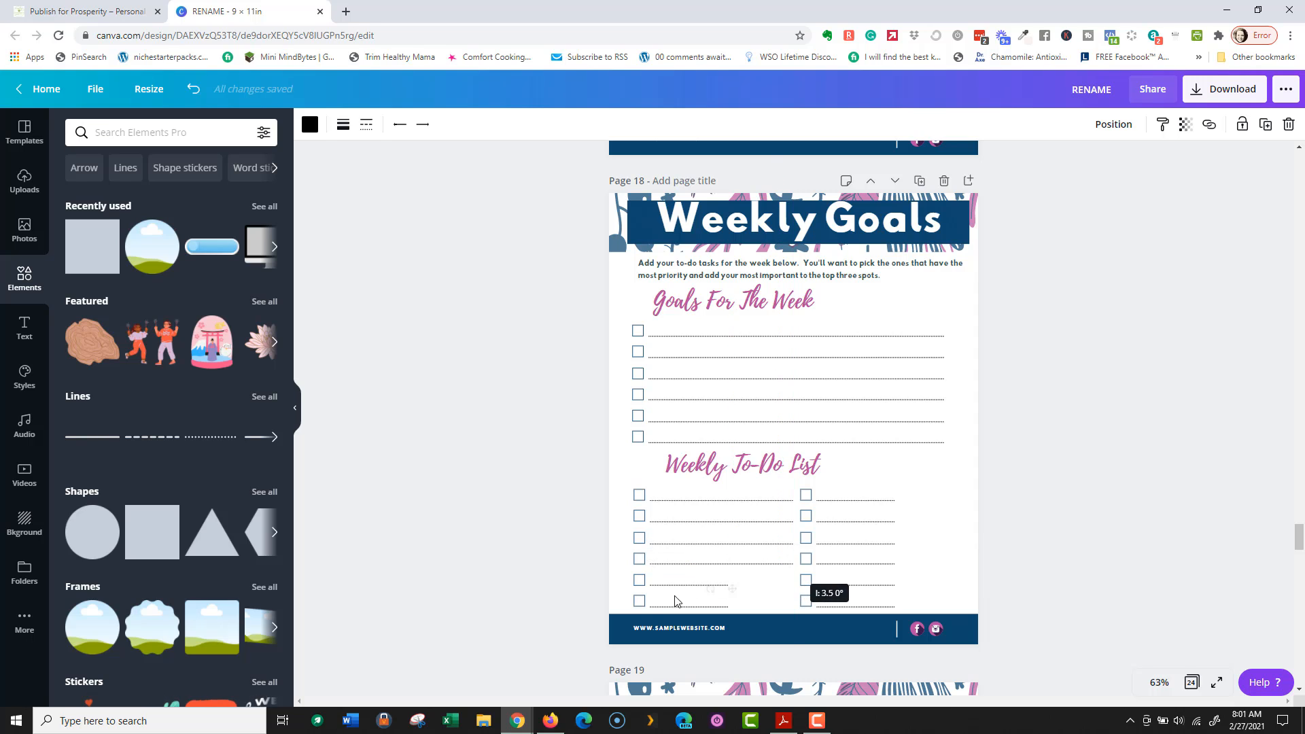
pyautogui.click(670, 586)
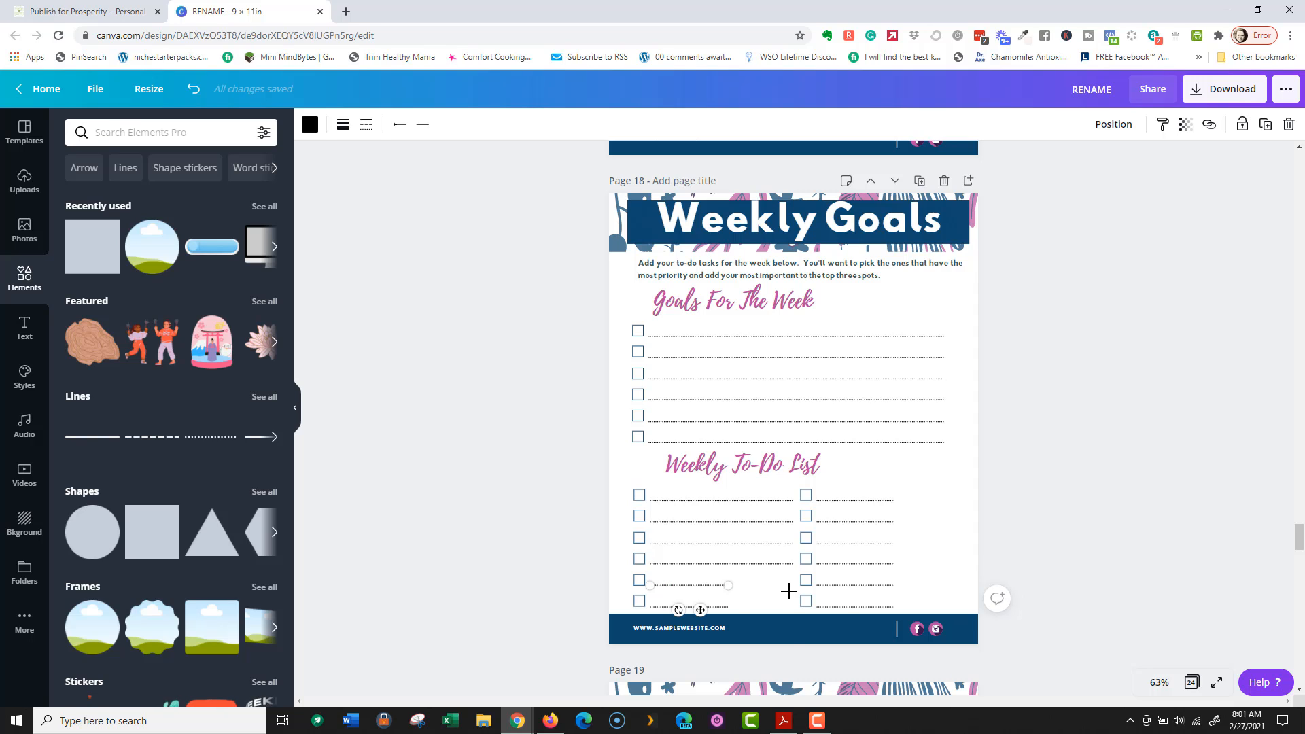
pyautogui.moveTo(788, 592); pyautogui.dragTo(787, 586)
pyautogui.click(724, 606)
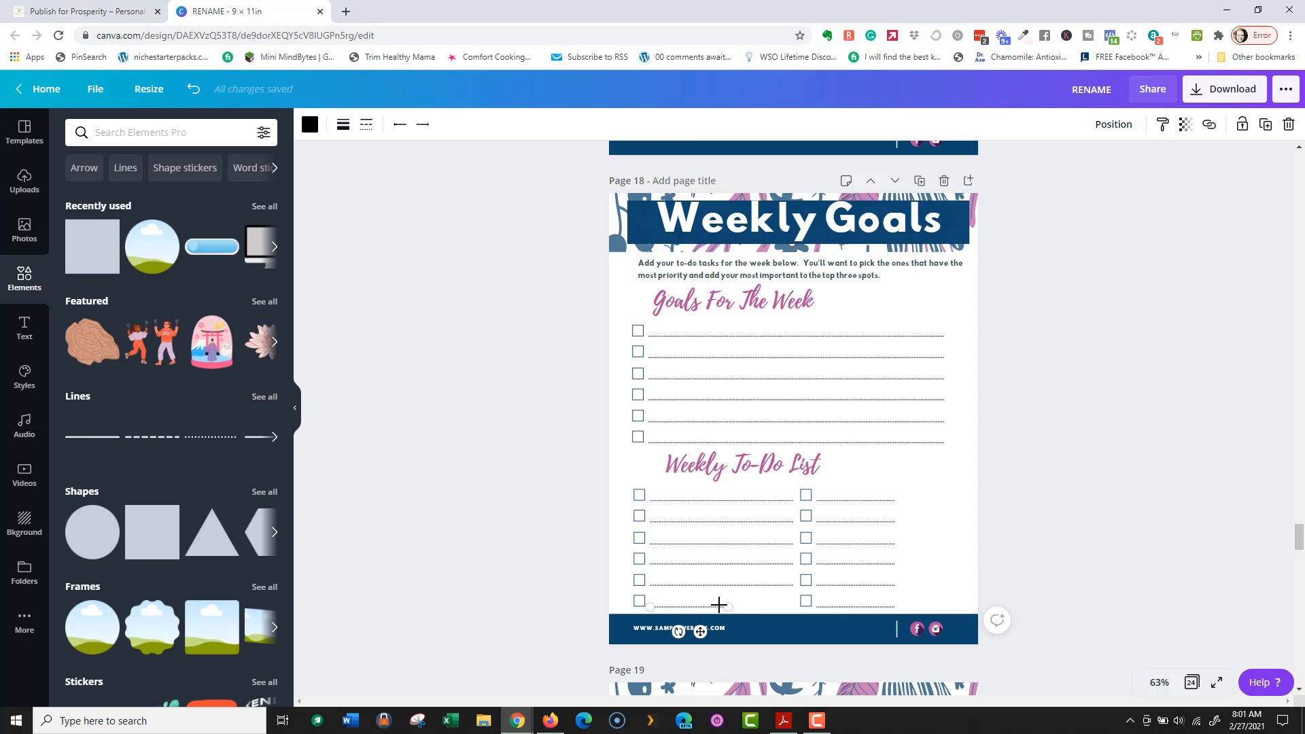
pyautogui.moveTo(729, 607); pyautogui.dragTo(793, 606)
# Step: Lengthen the six lines in the second "Weekly To-Do List" column so they all end at the same point near the page's right margin
pyautogui.click(868, 500)
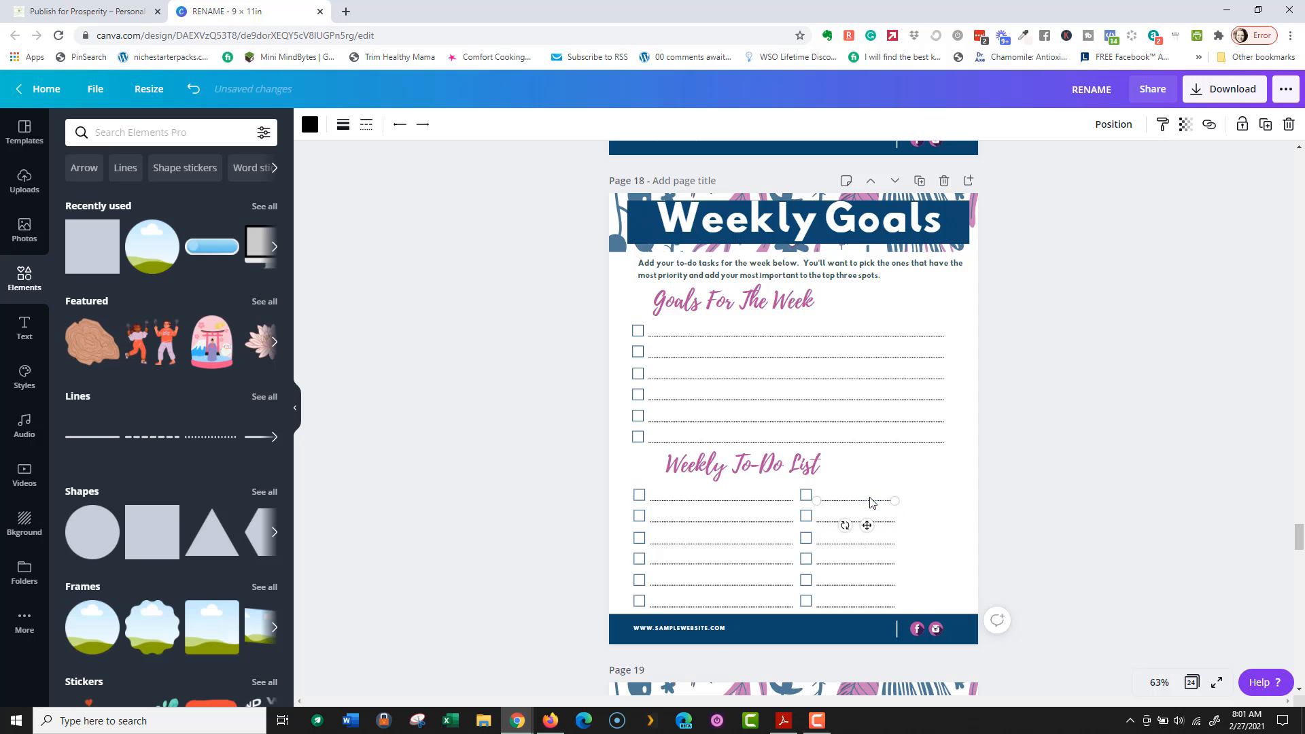
pyautogui.moveTo(895, 501); pyautogui.dragTo(952, 542)
pyautogui.click(822, 523)
pyautogui.click(854, 545)
pyautogui.click(842, 564)
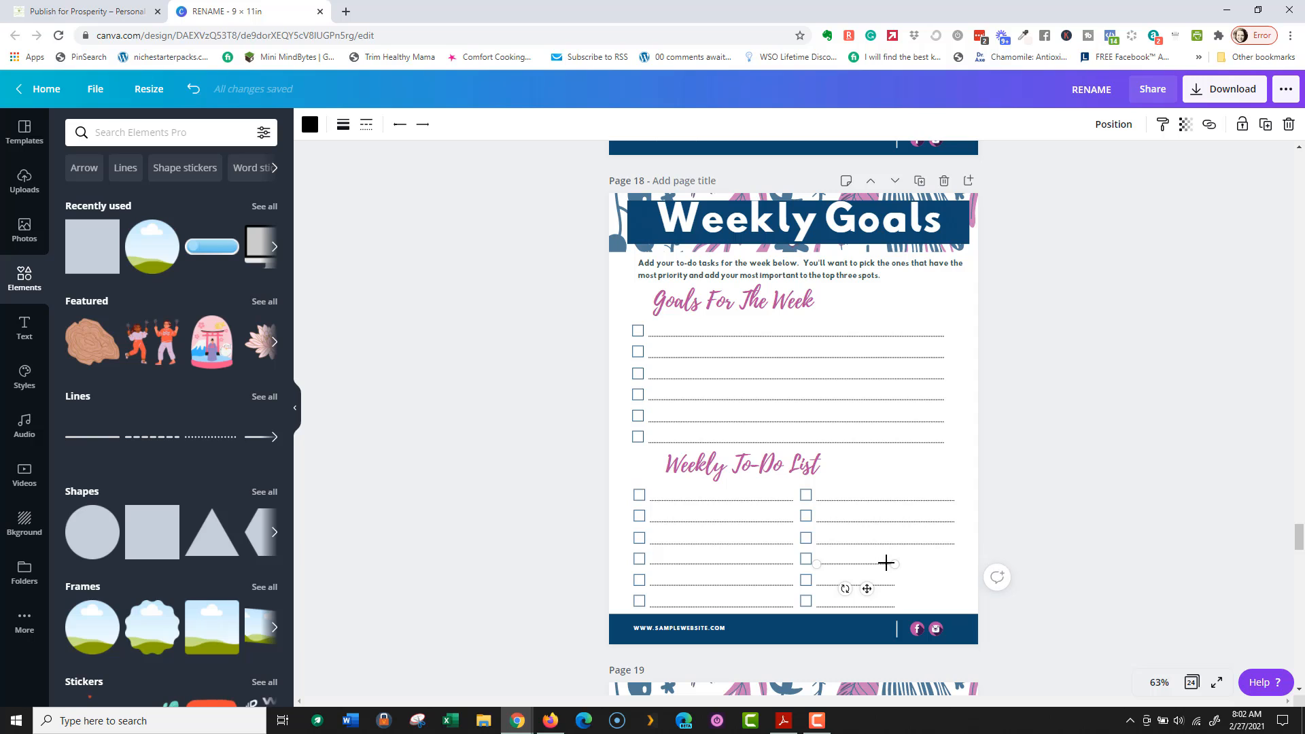
pyautogui.moveTo(894, 564); pyautogui.dragTo(956, 603)
pyautogui.click(860, 586)
pyautogui.click(843, 608)
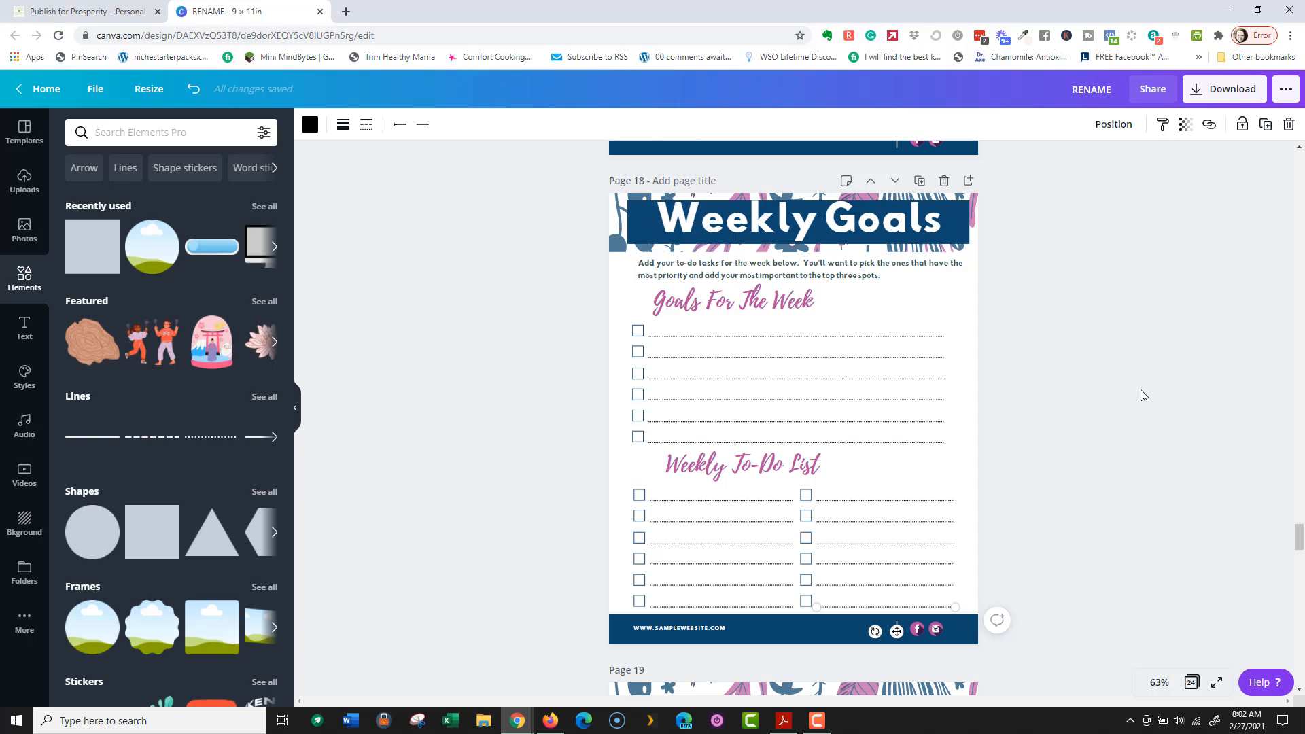
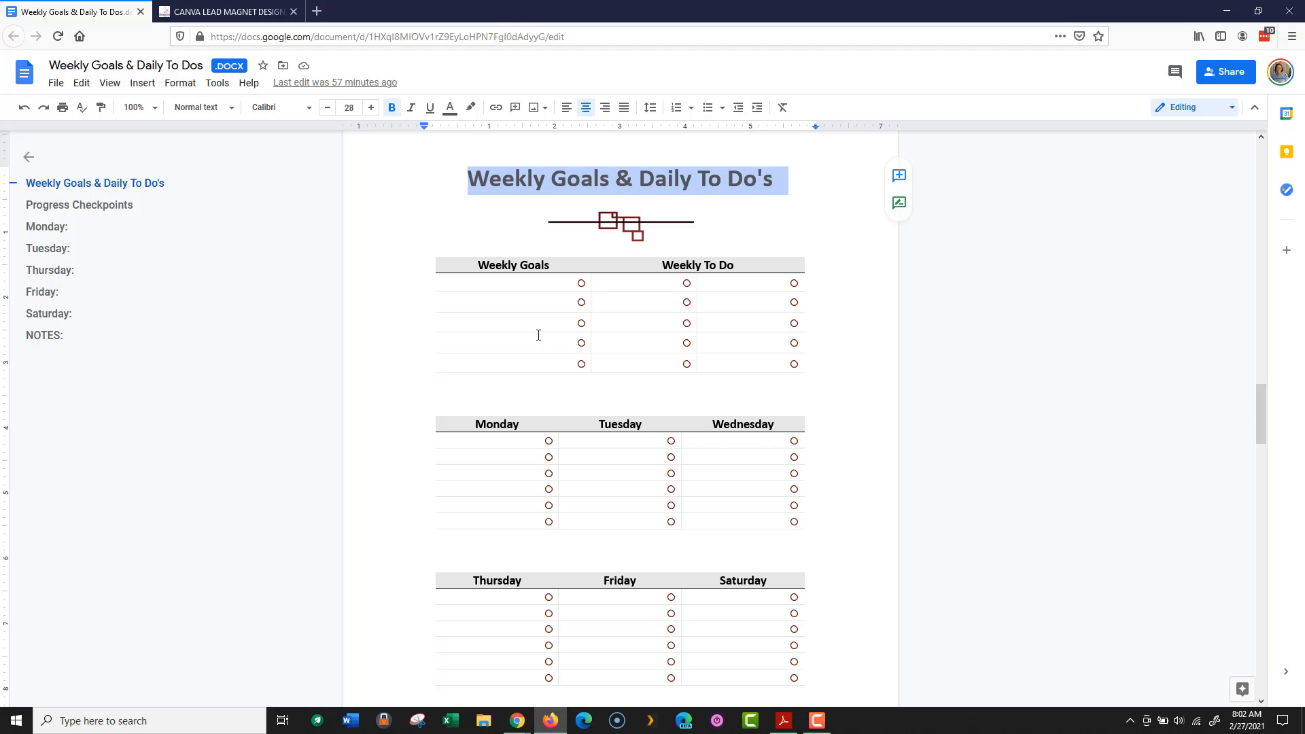
# Step: Replace the intro text under the "Weekly Goals" title with "To get the best results - you should make goals for the week. Write them down below:"
pyautogui.press('alt')
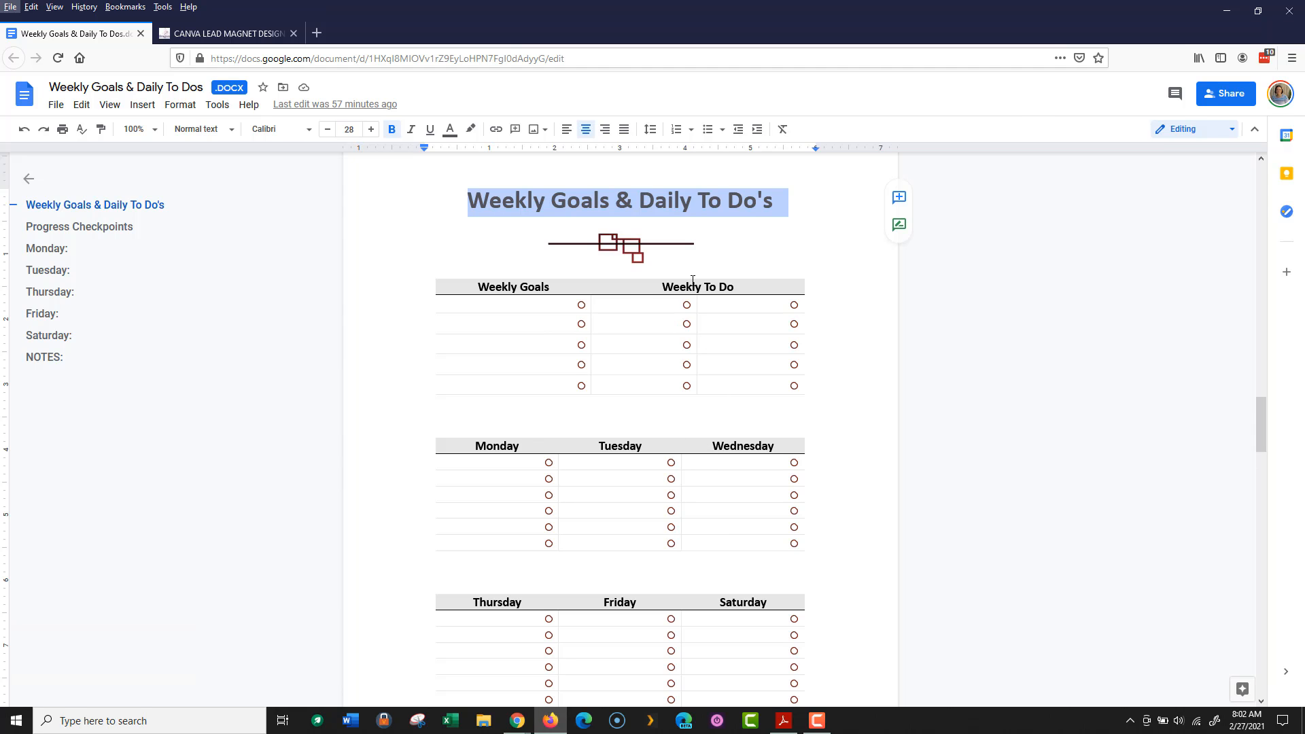
pyautogui.hotkey('alt', 'Tab')
pyautogui.scroll(-5, 879, 360)
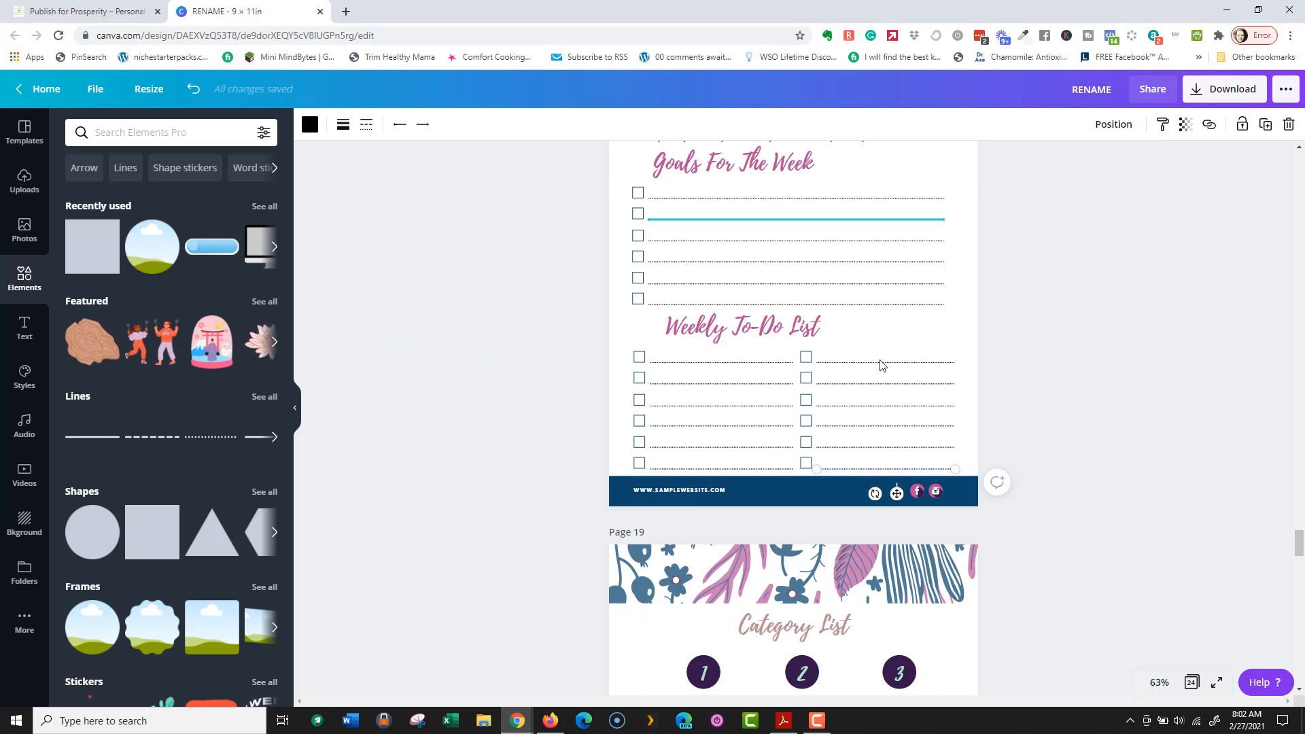
pyautogui.scroll(5, 879, 360)
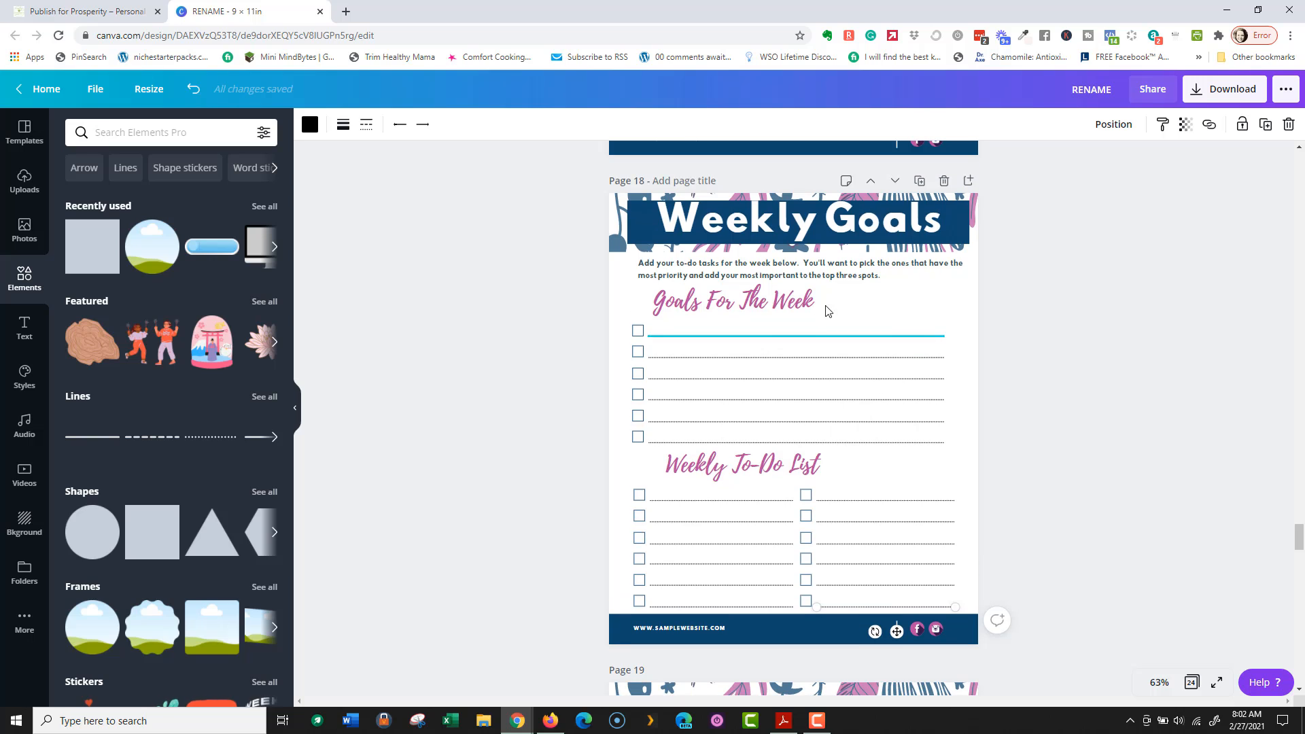
pyautogui.click(706, 270)
pyautogui.moveTo(888, 273); pyautogui.dragTo(633, 264)
pyautogui.press('Delete')
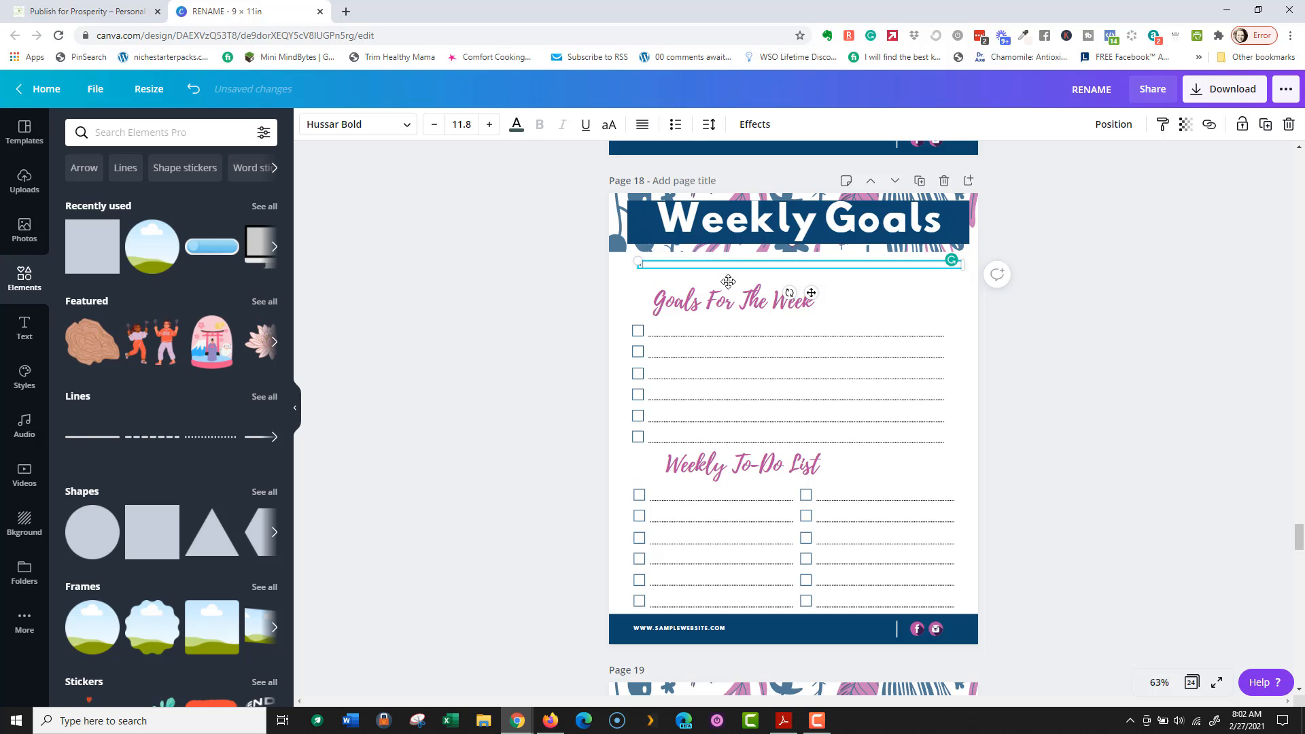
pyautogui.write('To get the b')
pyautogui.write('est resu')
pyautogui.write('lts')
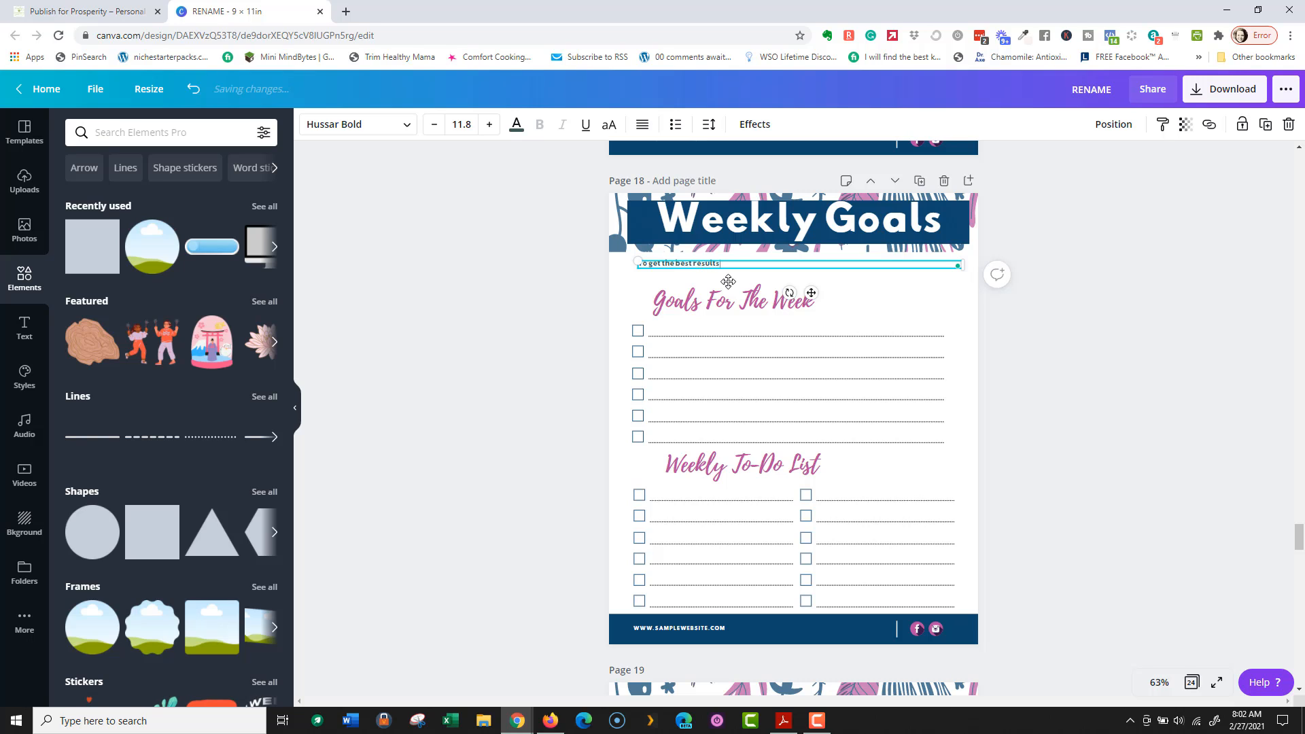
pyautogui.write(' - you should make goals for the')
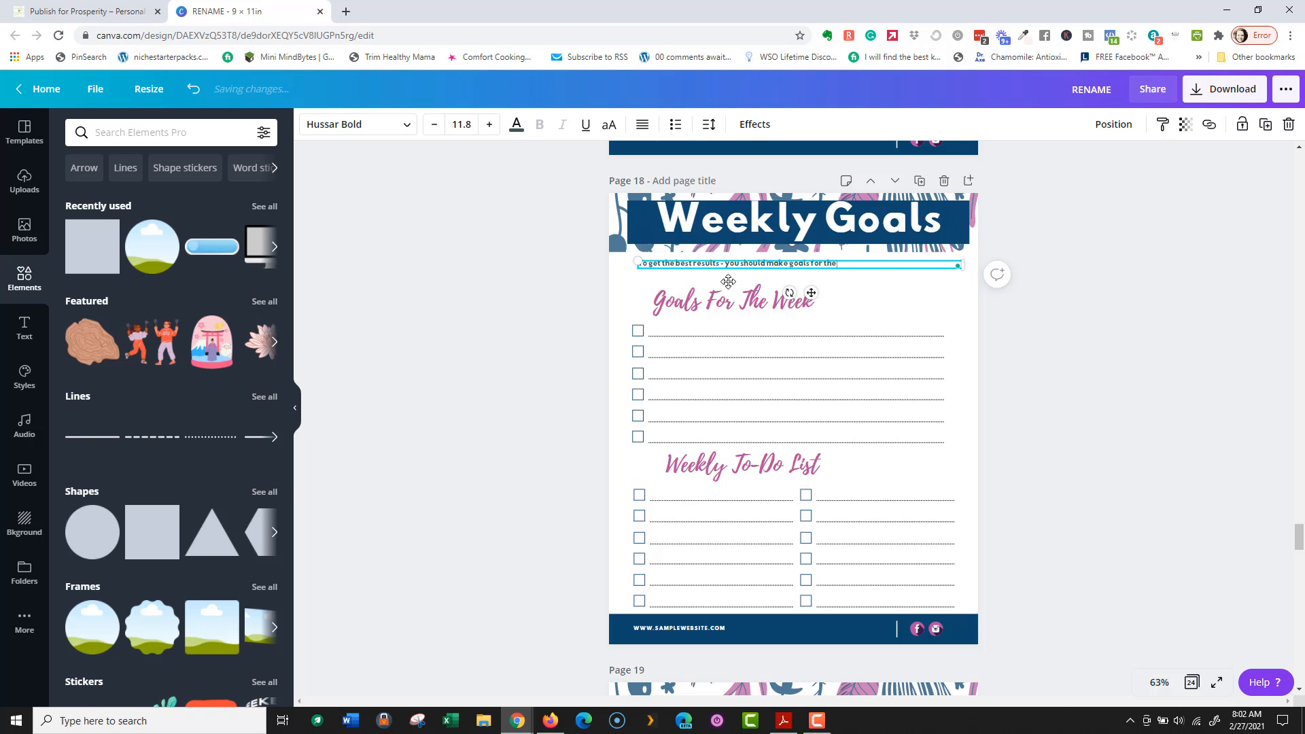
pyautogui.write(' week. Right')
pyautogui.press('BackSpace')
pyautogui.press('BackSpace')
pyautogui.press('BackSpace')
pyautogui.press('BackSpace')
pyautogui.press('BackSpace')
pyautogui.write('Write them down')
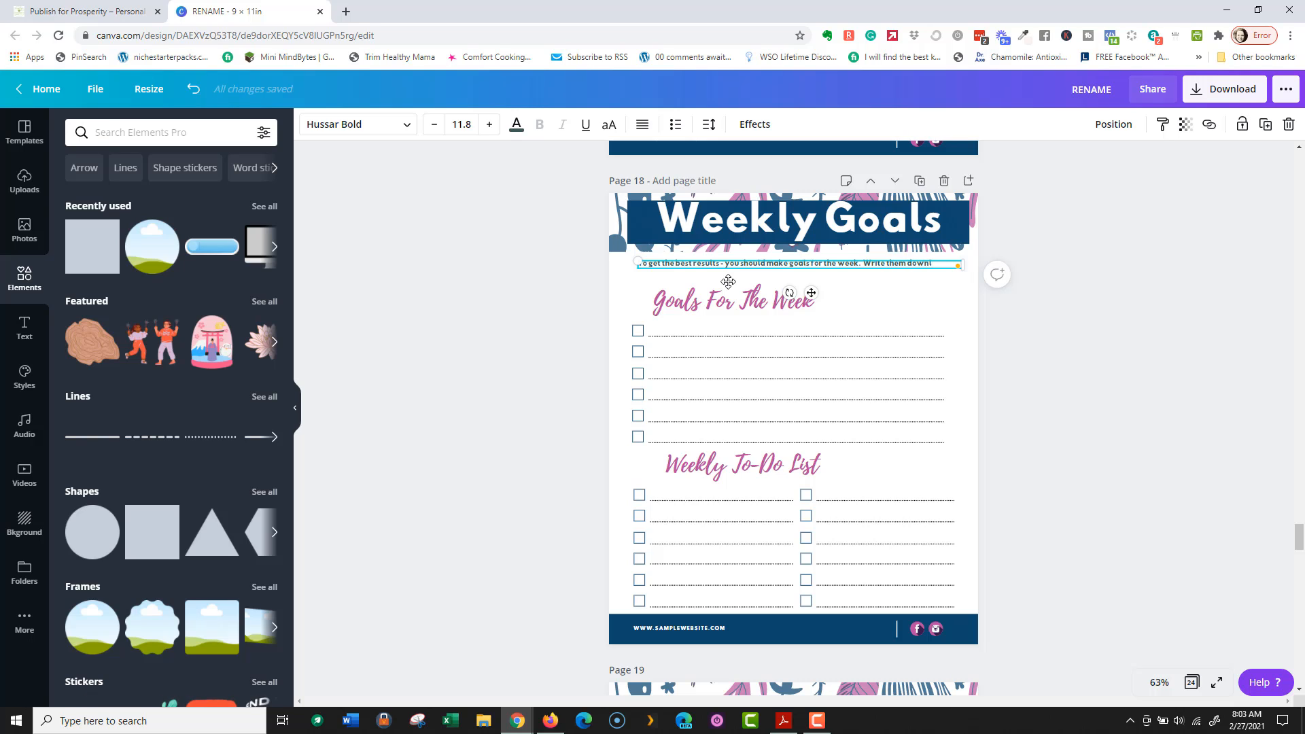
pyautogui.write(' below.')
pyautogui.click(723, 628)
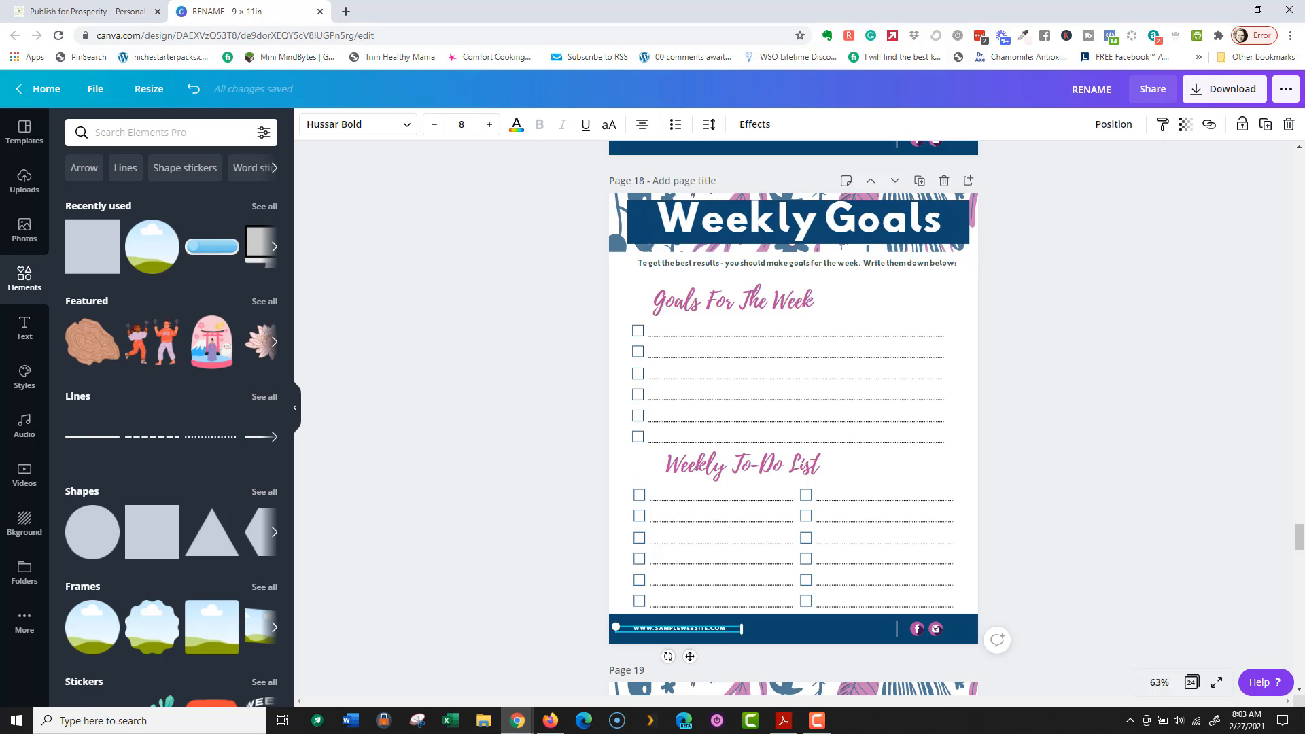
pyautogui.click(917, 629)
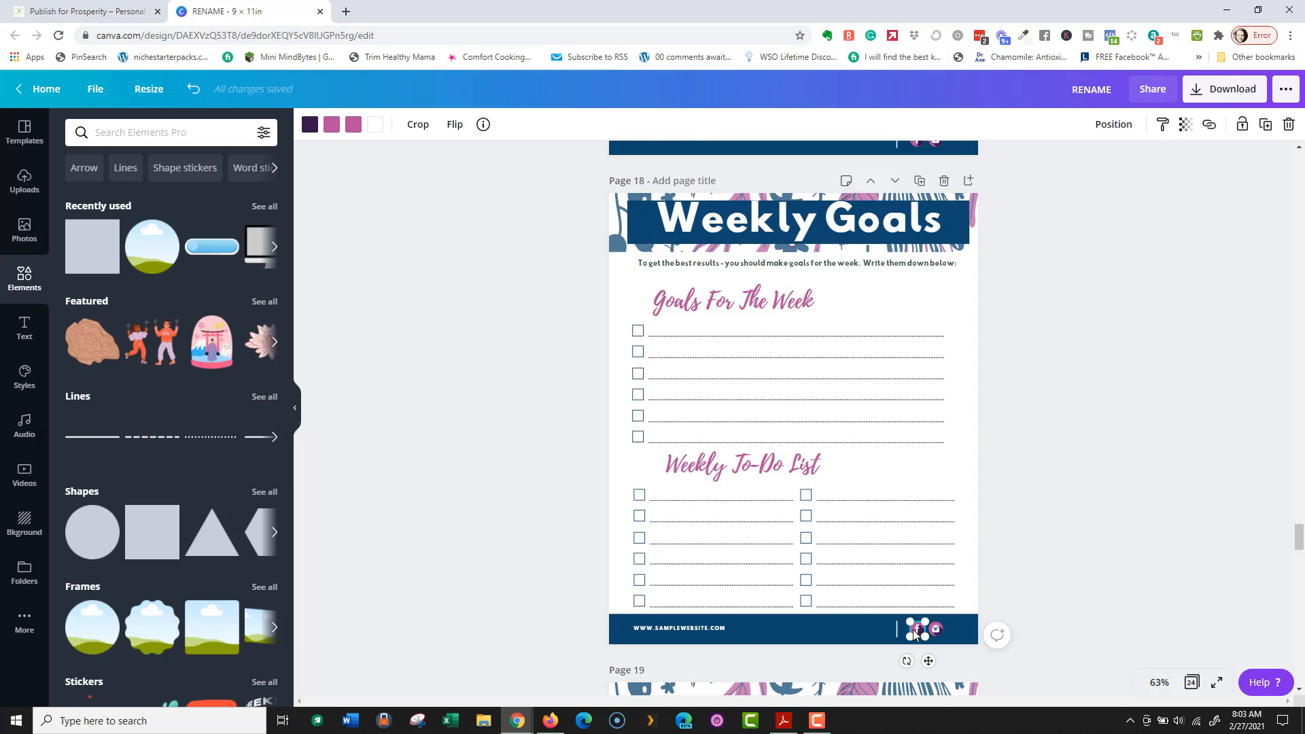
# Step: Remove the remaining social icons from the Weekly Goals footer and replace the sample website with the author's web address
pyautogui.press('Delete')
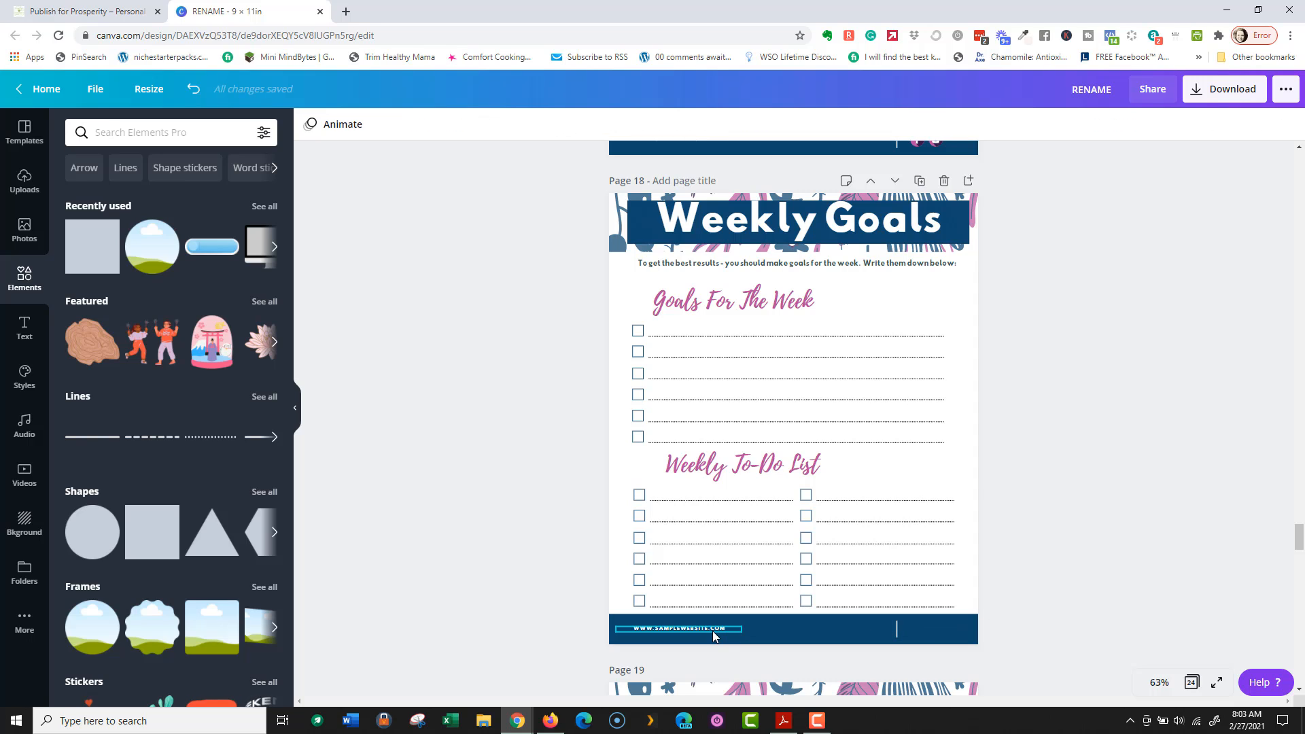
pyautogui.click(716, 636)
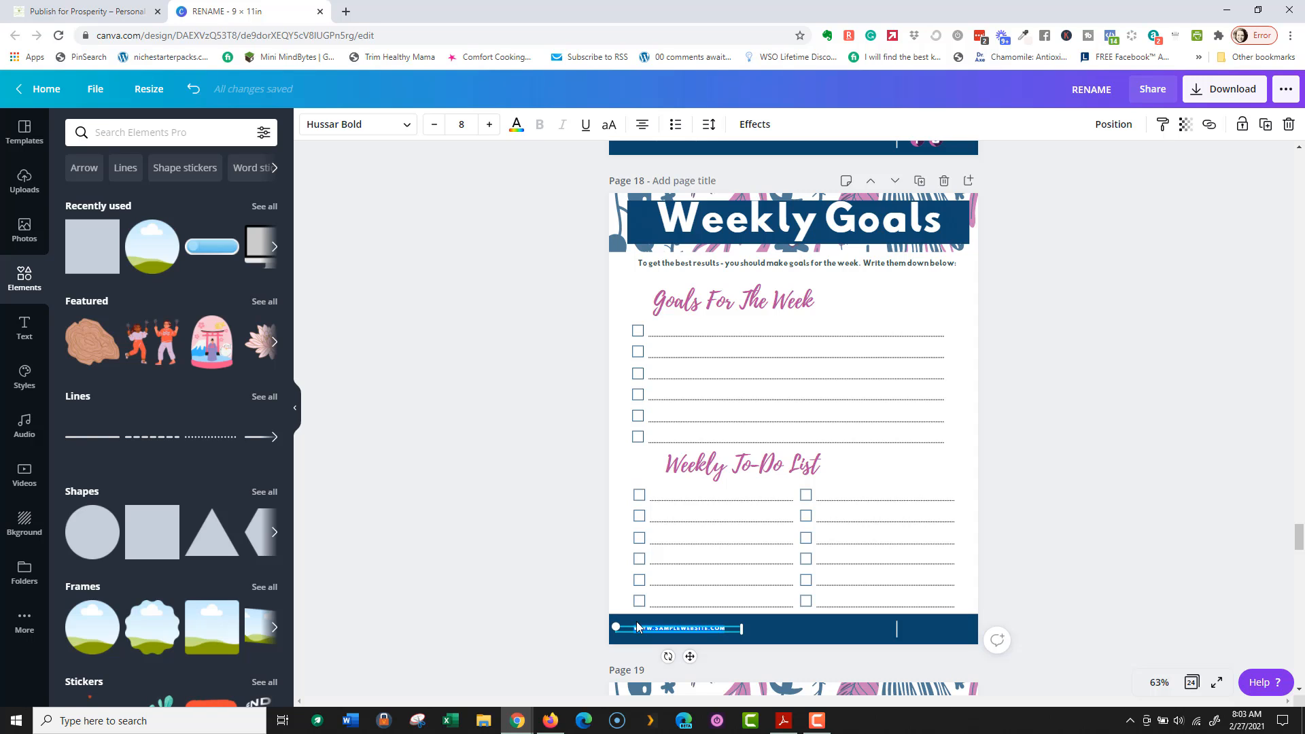
pyautogui.press('BackSpace')
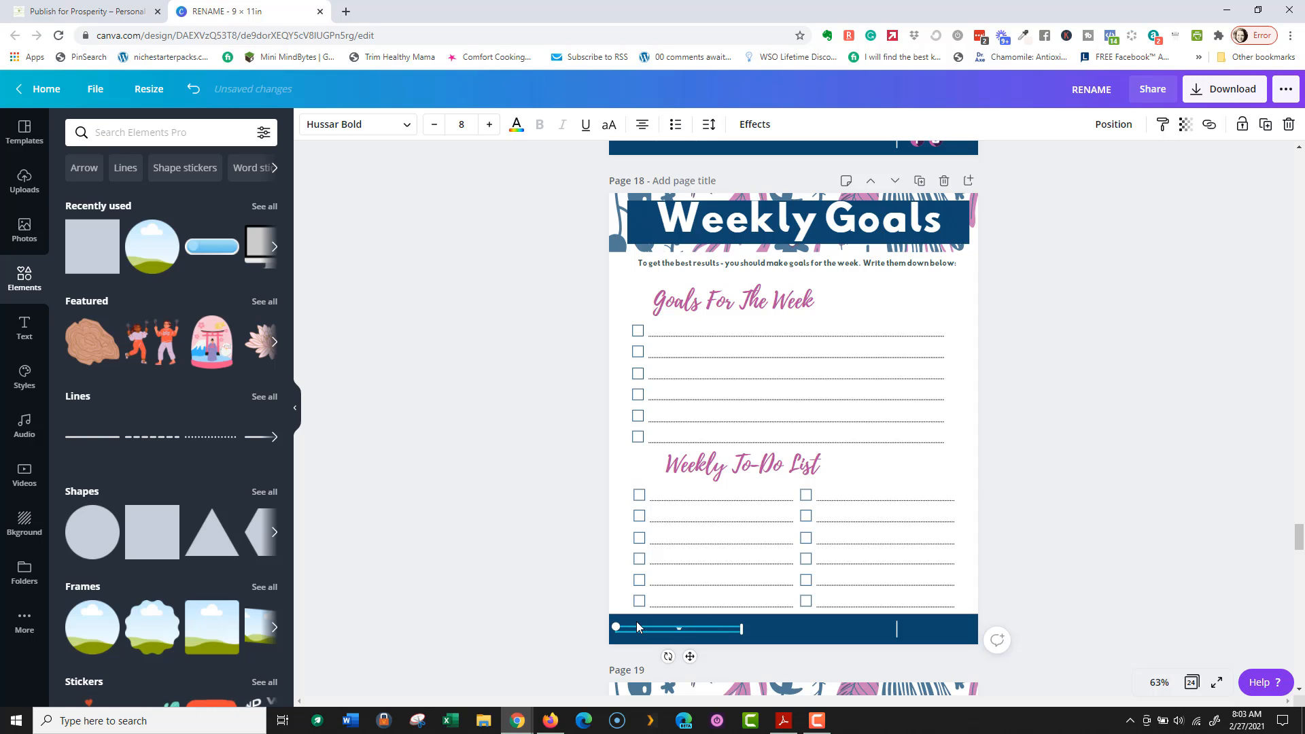
pyautogui.write('www.aprillemark.com')
# Step: Enlarge the web address in the Weekly Goals footer to size 17.1 and shift it slightly left within the blue bar
pyautogui.moveTo(741, 634); pyautogui.dragTo(858, 639)
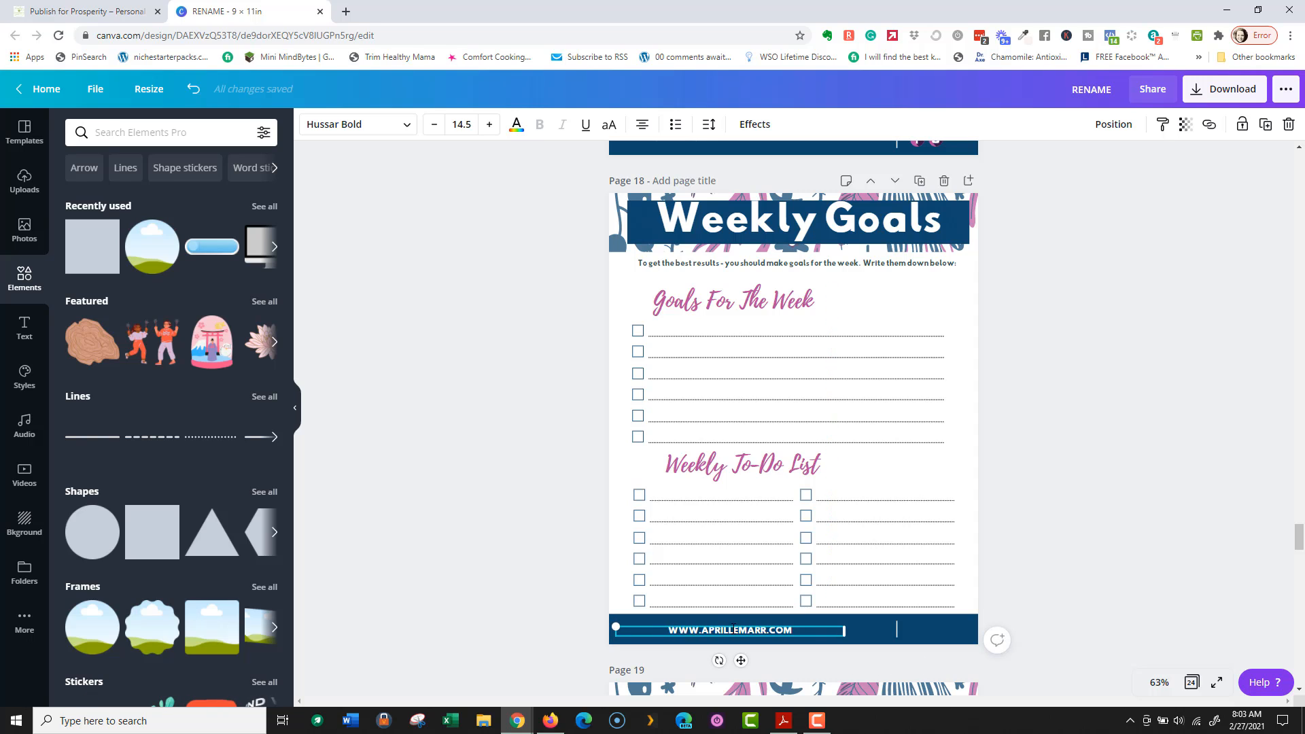
pyautogui.click(732, 623)
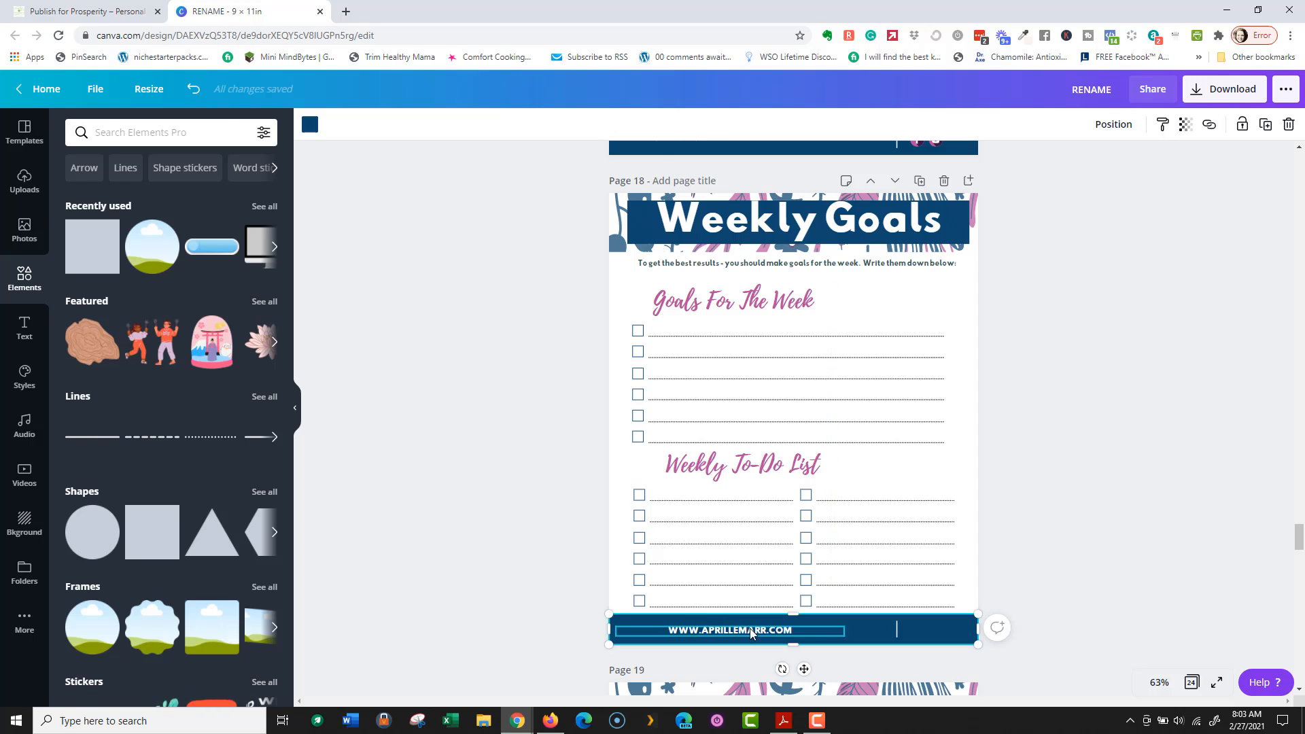
pyautogui.click(797, 634)
pyautogui.moveTo(840, 631); pyautogui.dragTo(886, 635)
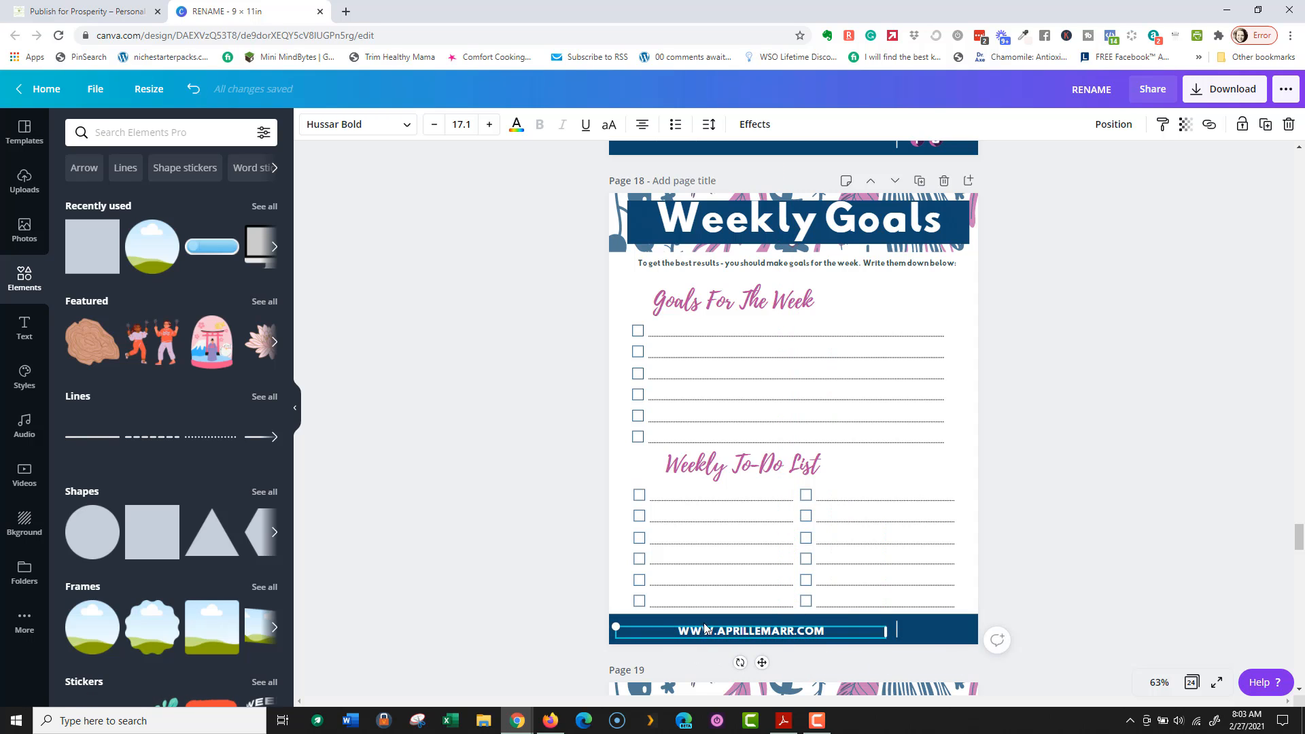
pyautogui.moveTo(729, 633); pyautogui.dragTo(723, 633)
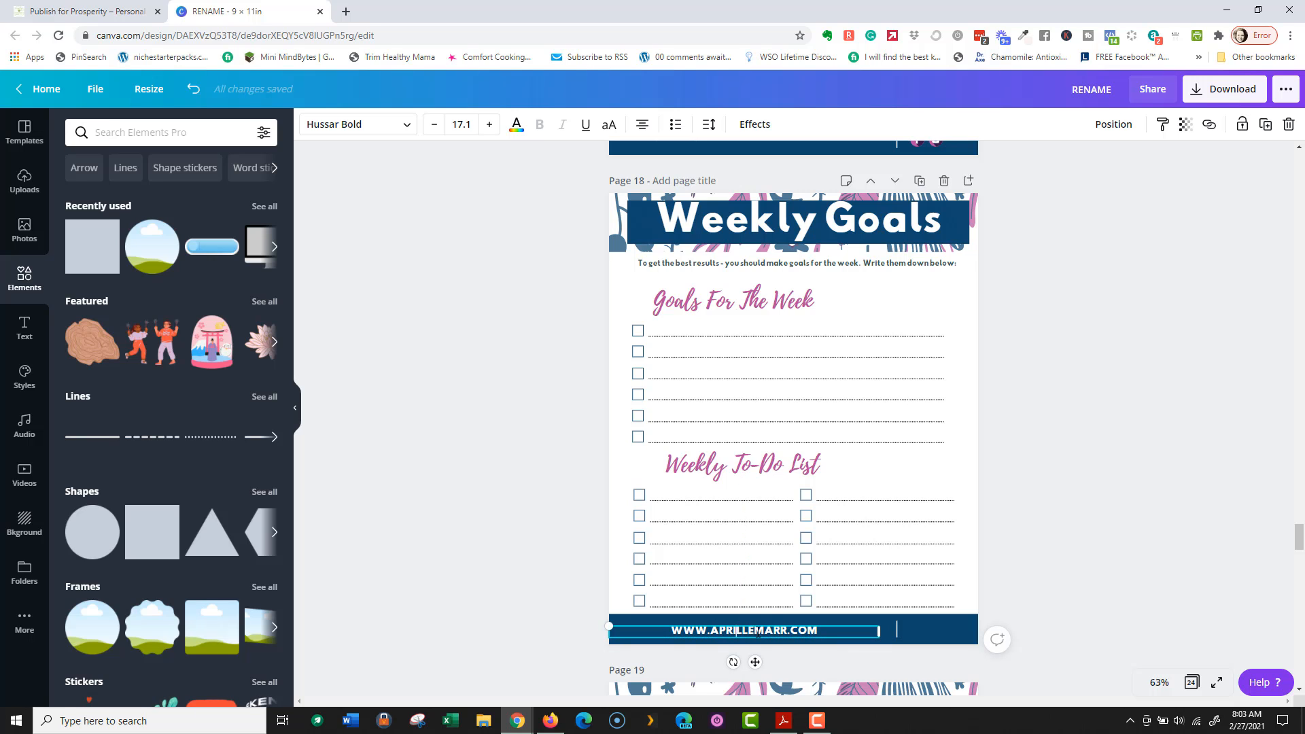
pyautogui.click(720, 624)
# Step: Delete the sample website text, the stray pasted bar and both social icons from the Daily To-Do's page footer
pyautogui.scroll(-10, 858, 503)
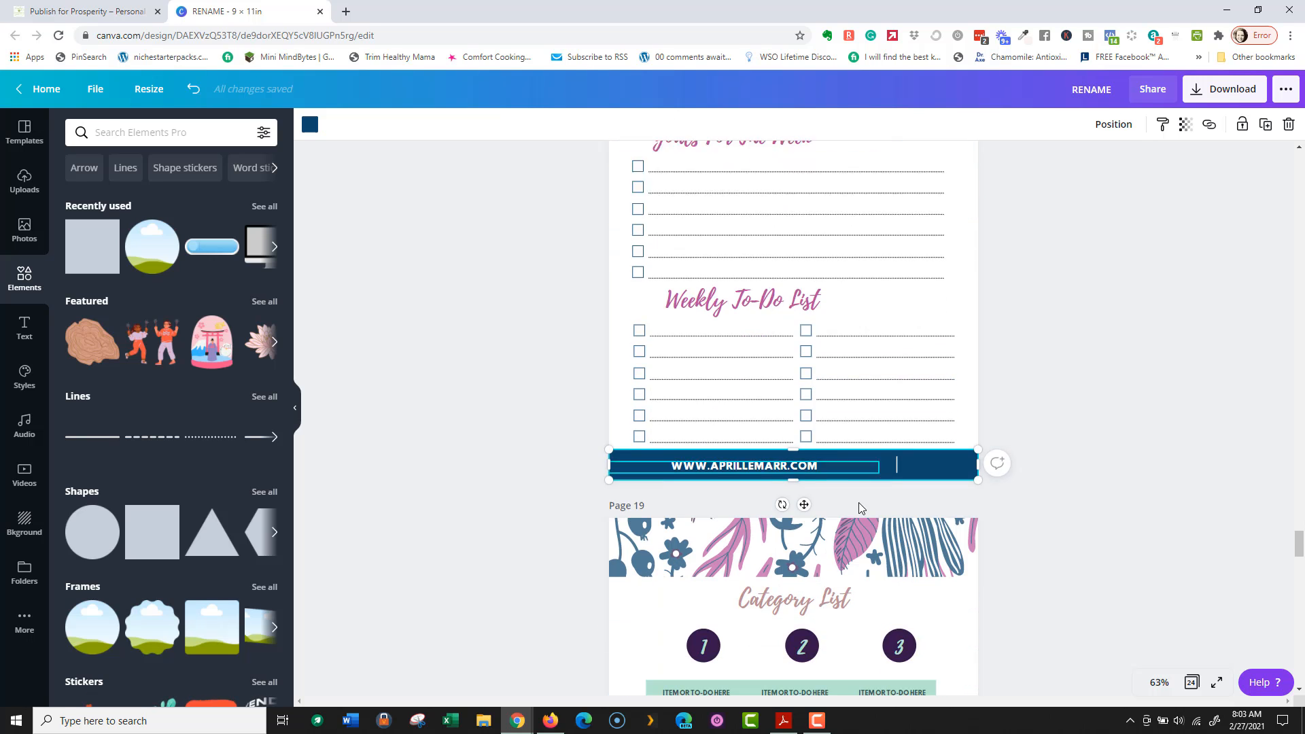
pyautogui.scroll(15, 858, 505)
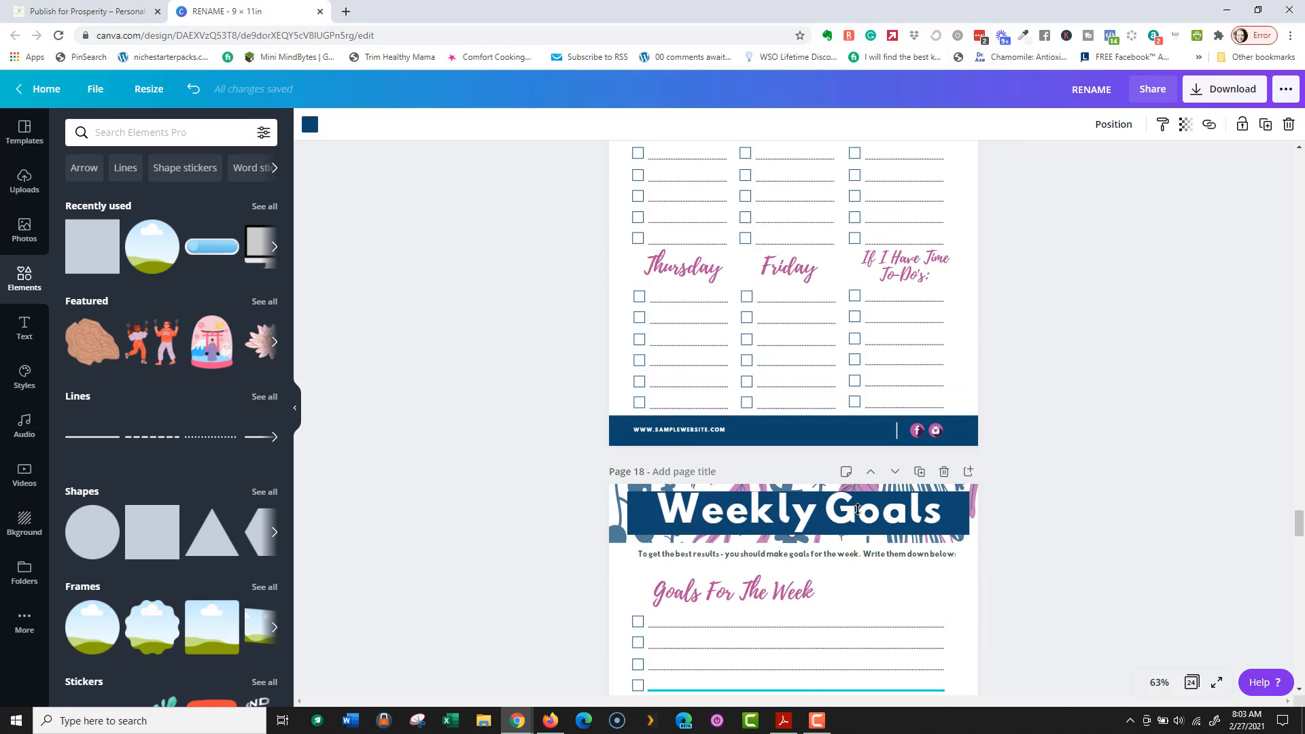
pyautogui.click(712, 479)
pyautogui.press('Delete')
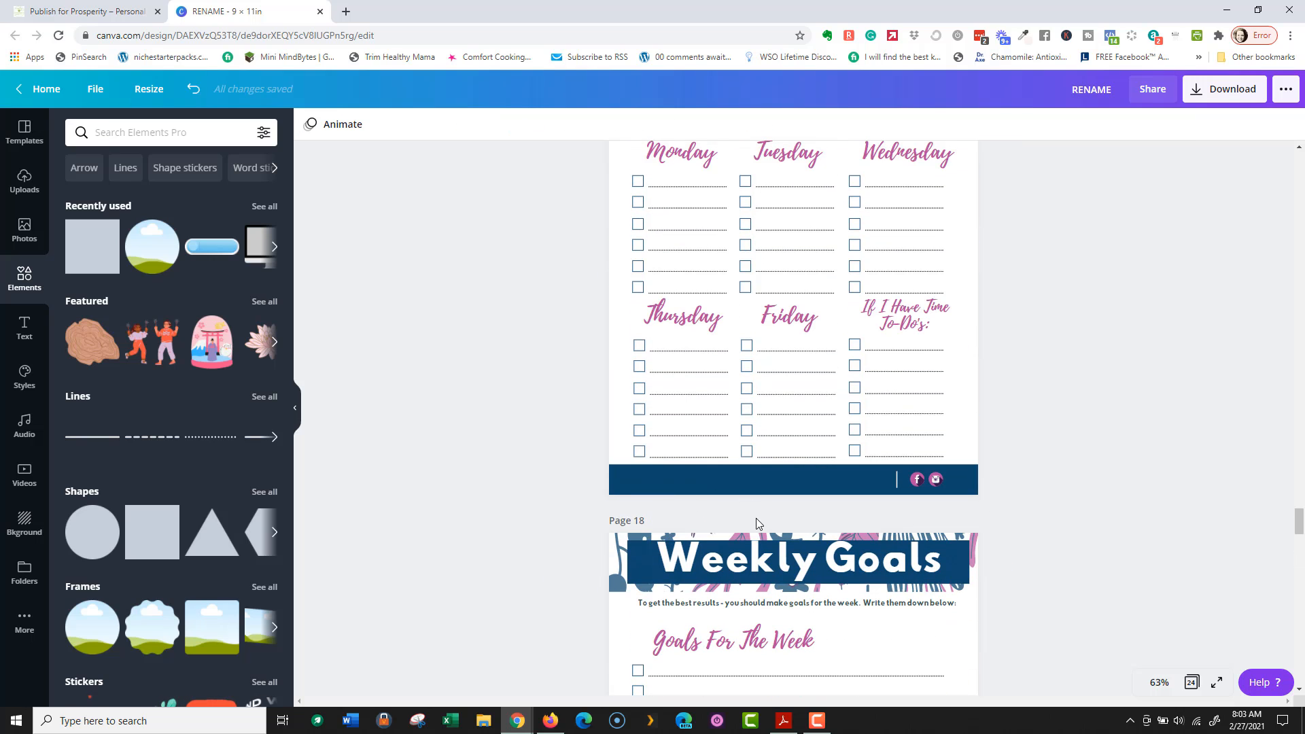
pyautogui.click(836, 484)
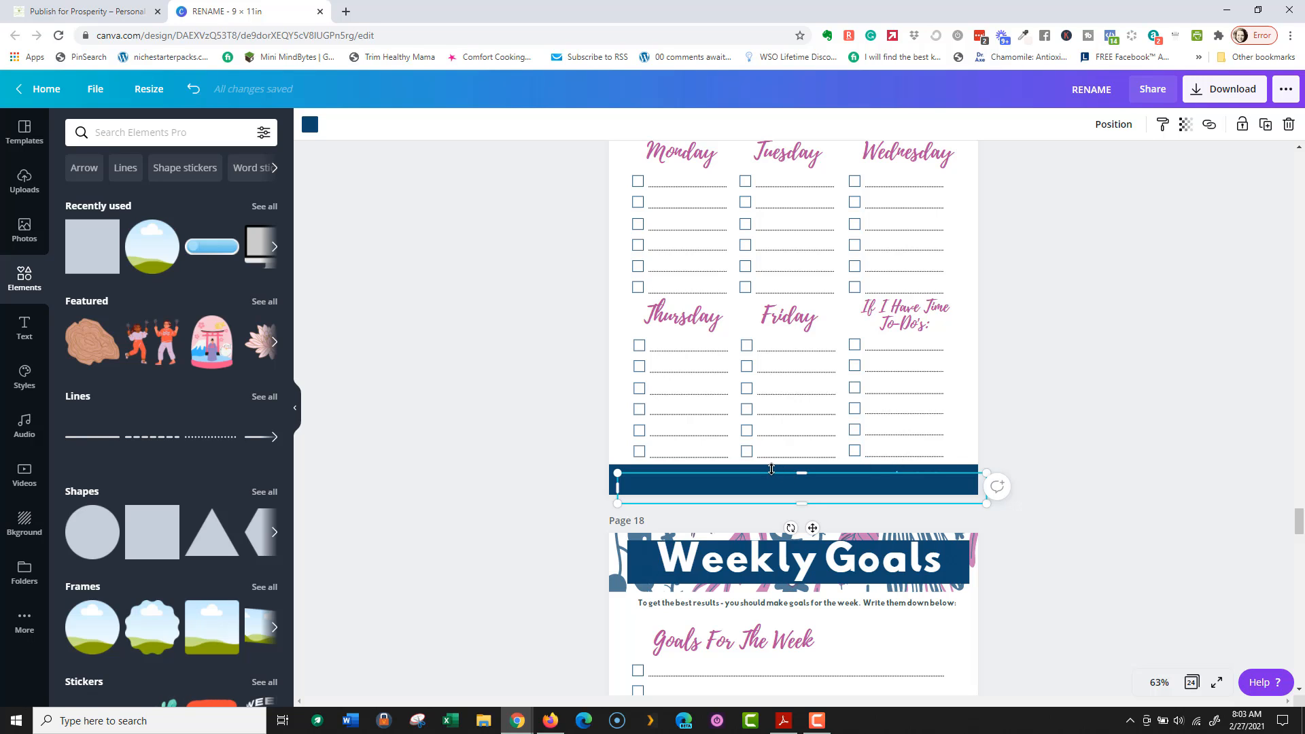
pyautogui.press('Delete')
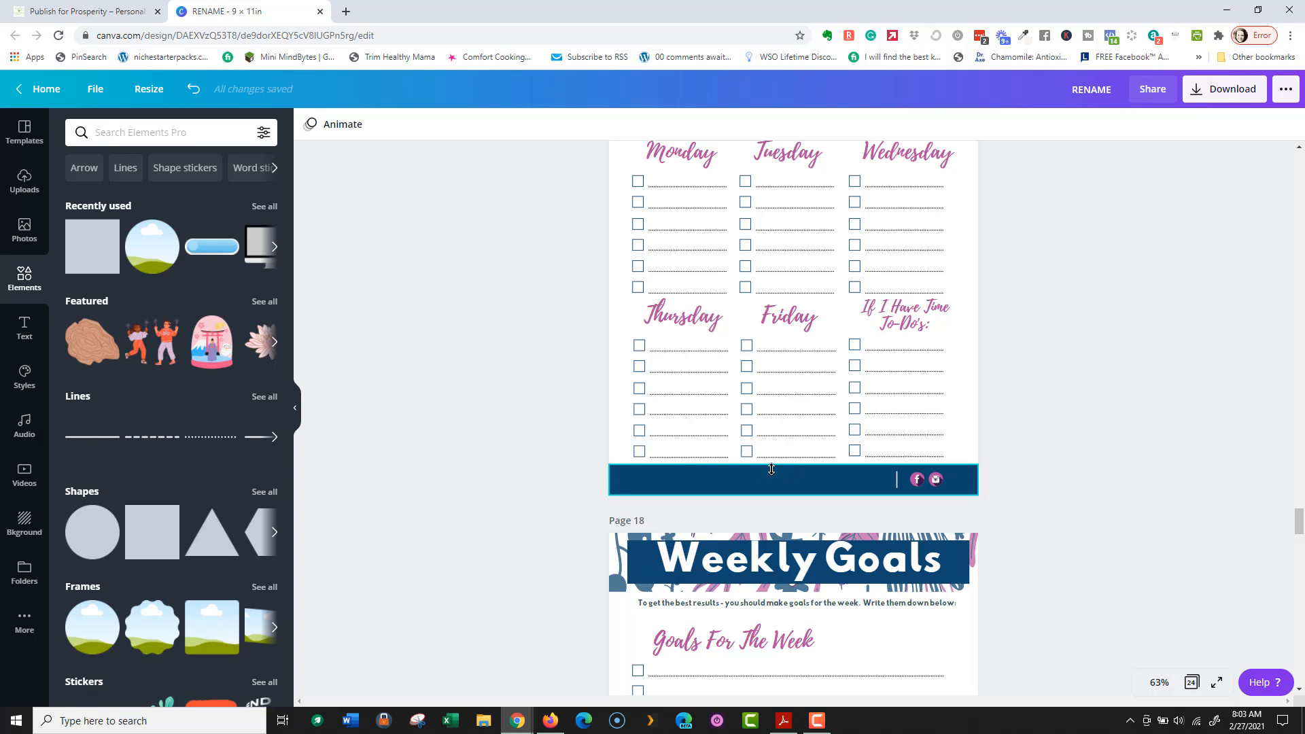
pyautogui.click(915, 478)
pyautogui.press('Delete')
pyautogui.click(935, 480)
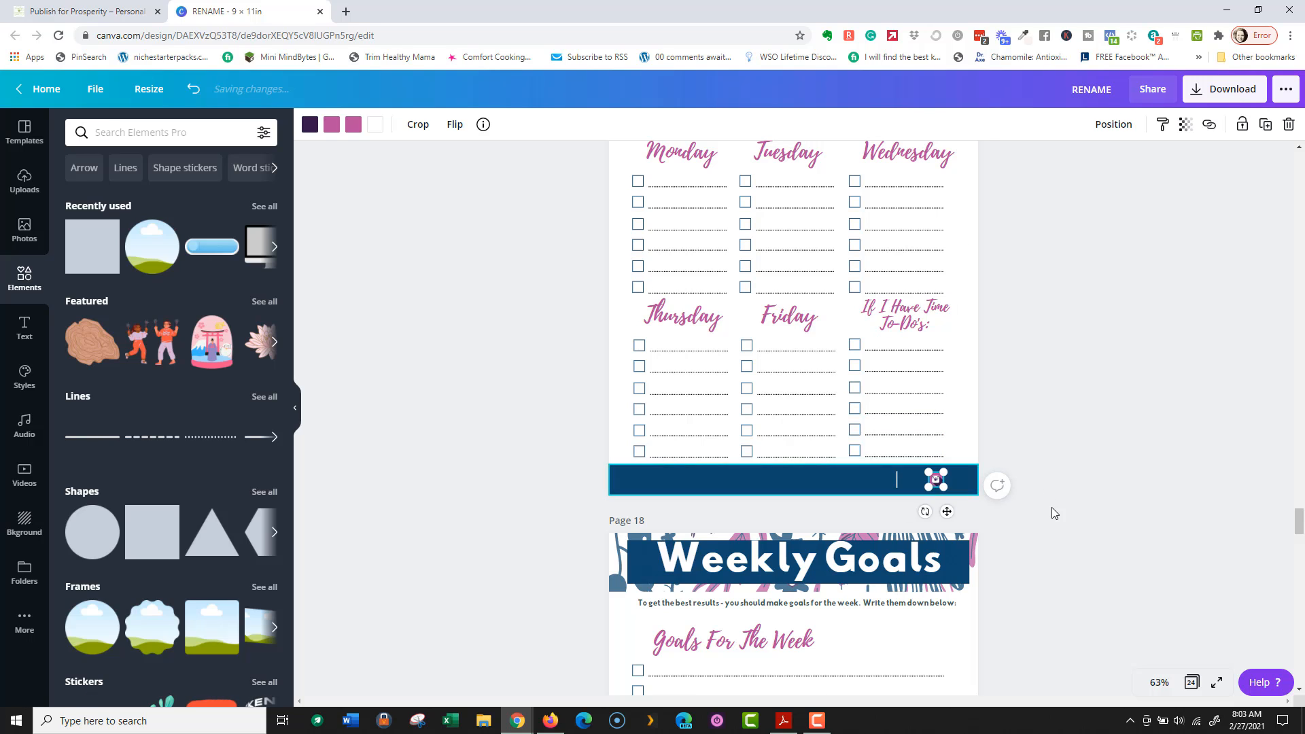
pyautogui.press('Delete')
# Step: Copy the web address from the Weekly Goals footer into the Daily To-Do's footer at the same position
pyautogui.scroll(-1, 1051, 507)
pyautogui.scroll(-5, 1051, 507)
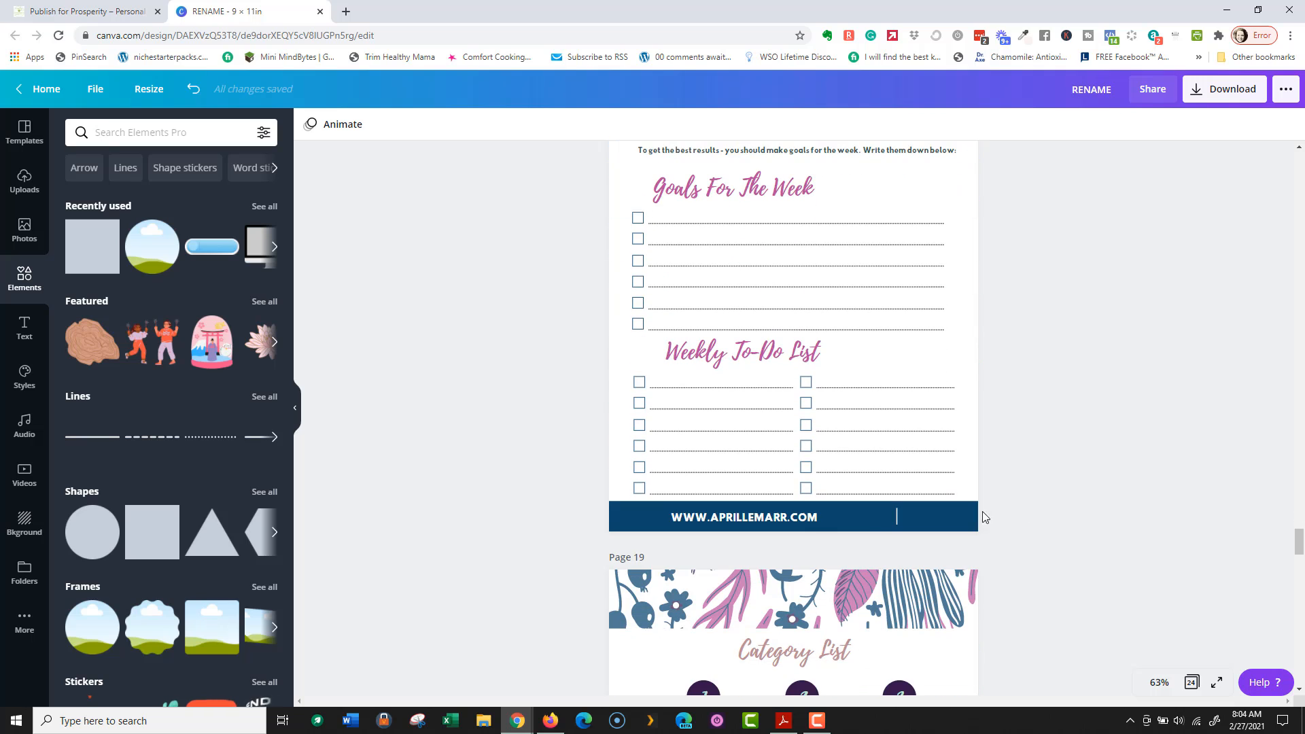
pyautogui.click(768, 519)
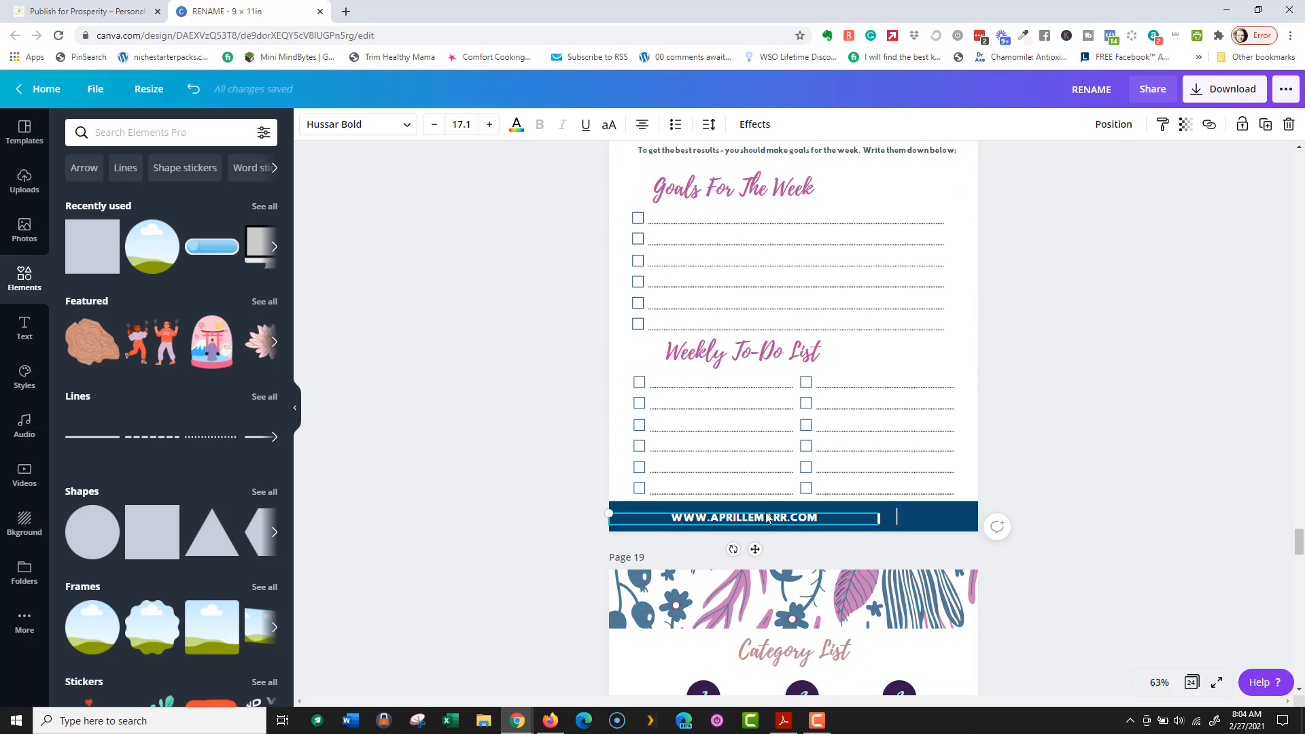
pyautogui.scroll(4, 745, 451)
pyautogui.click(731, 368)
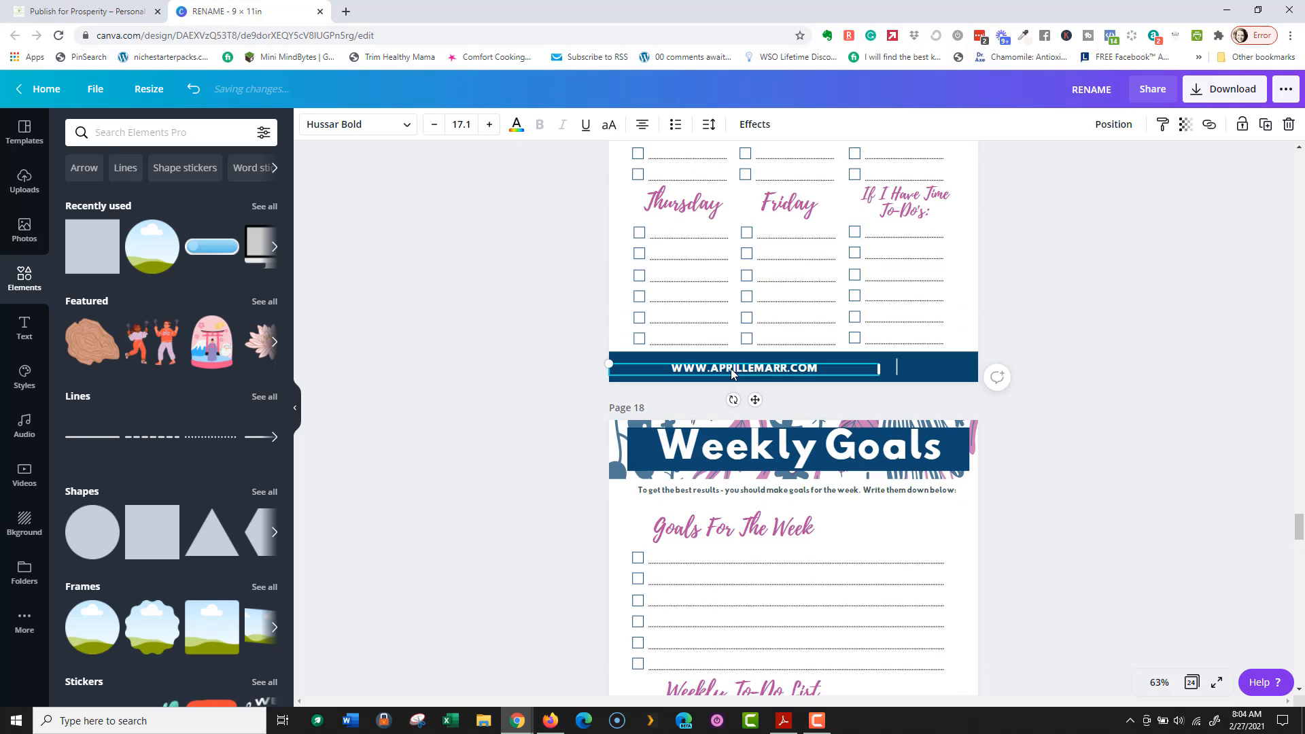
pyautogui.scroll(4, 1131, 421)
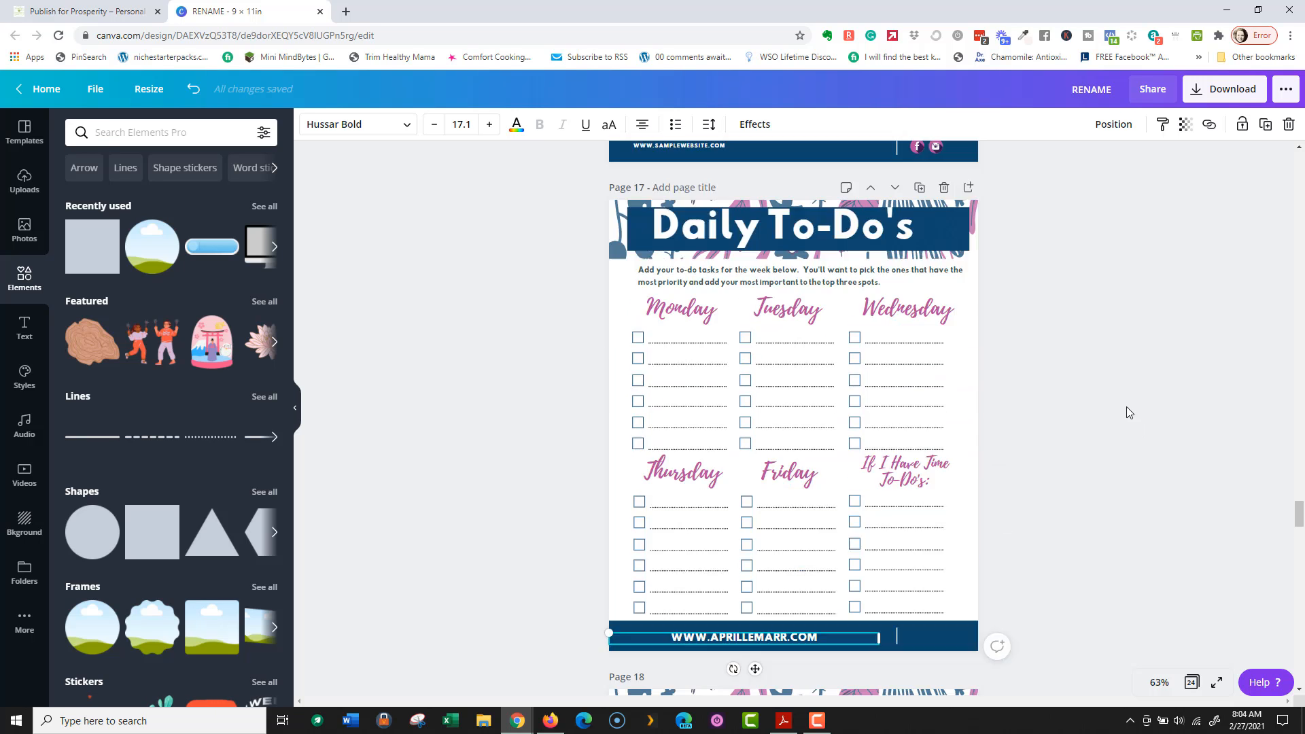
# Step: Go back through the earlier template pages and show all pages of the design as a thumbnail grid
pyautogui.scroll(15, 1118, 385)
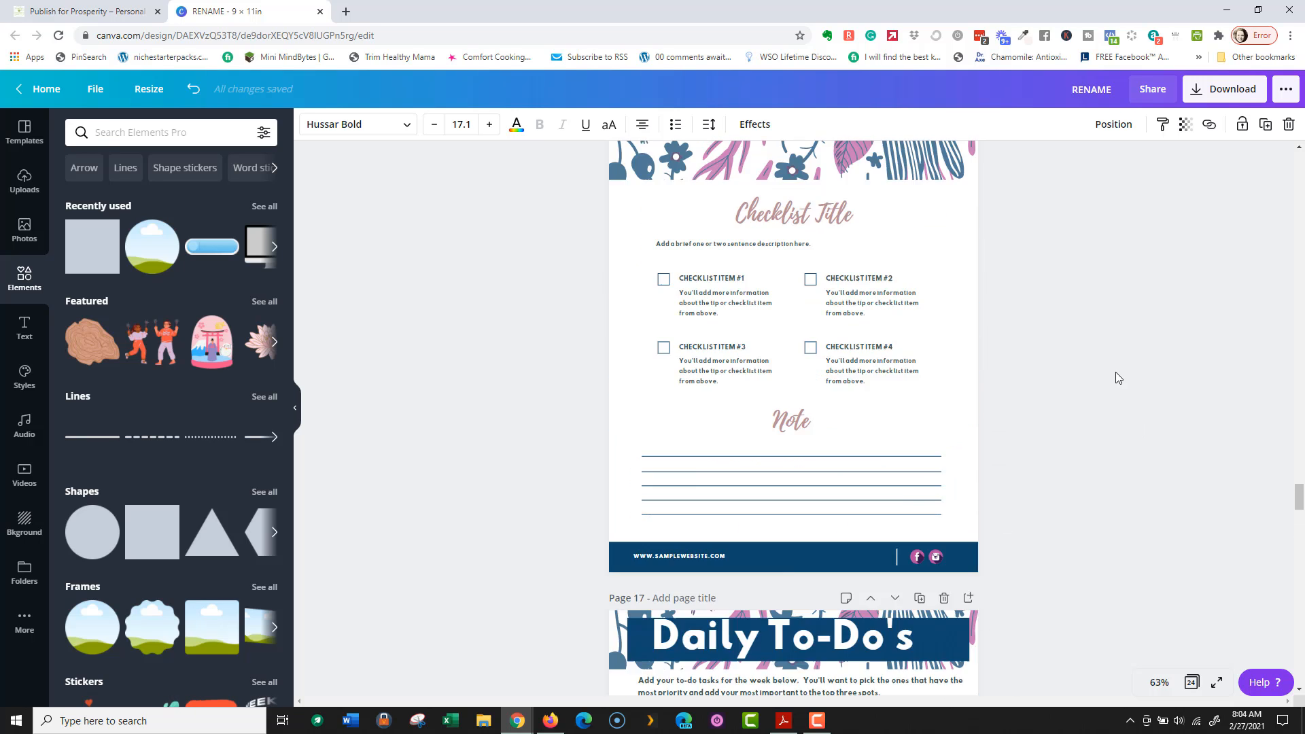
pyautogui.scroll(12, 1115, 375)
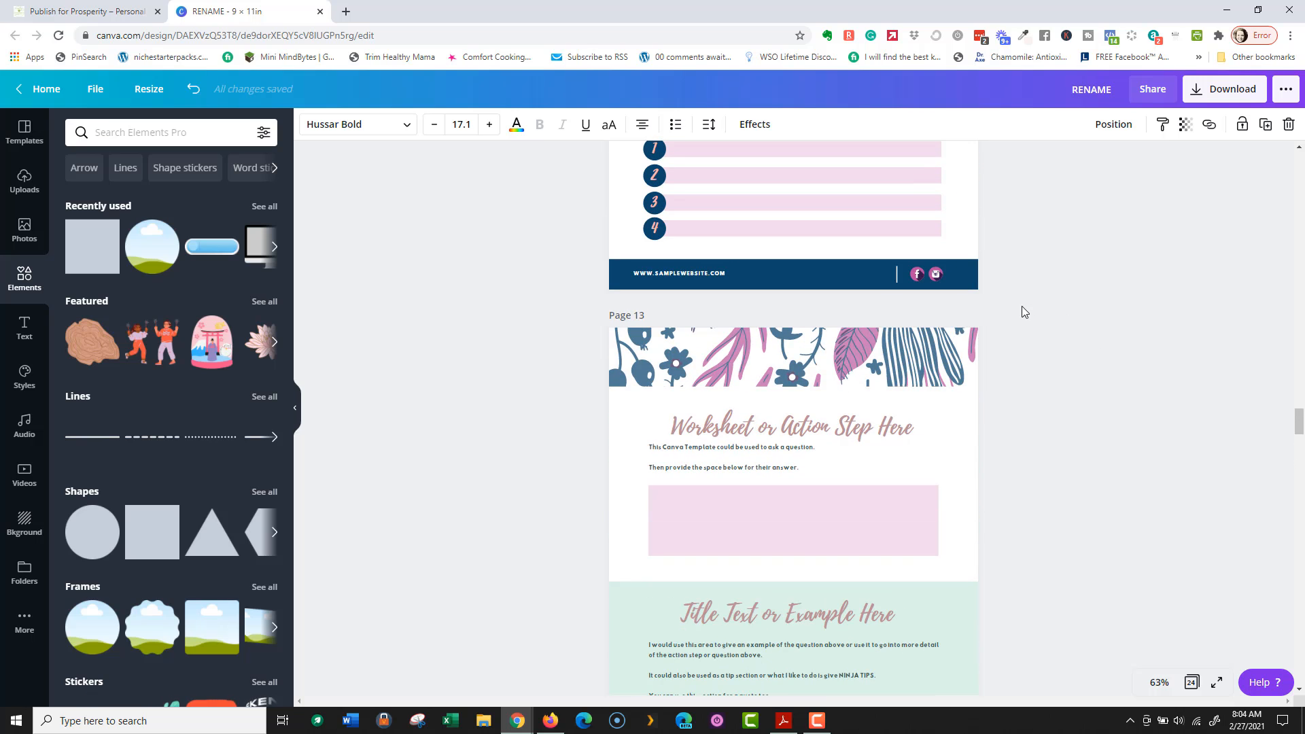
pyautogui.scroll(15, 1087, 285)
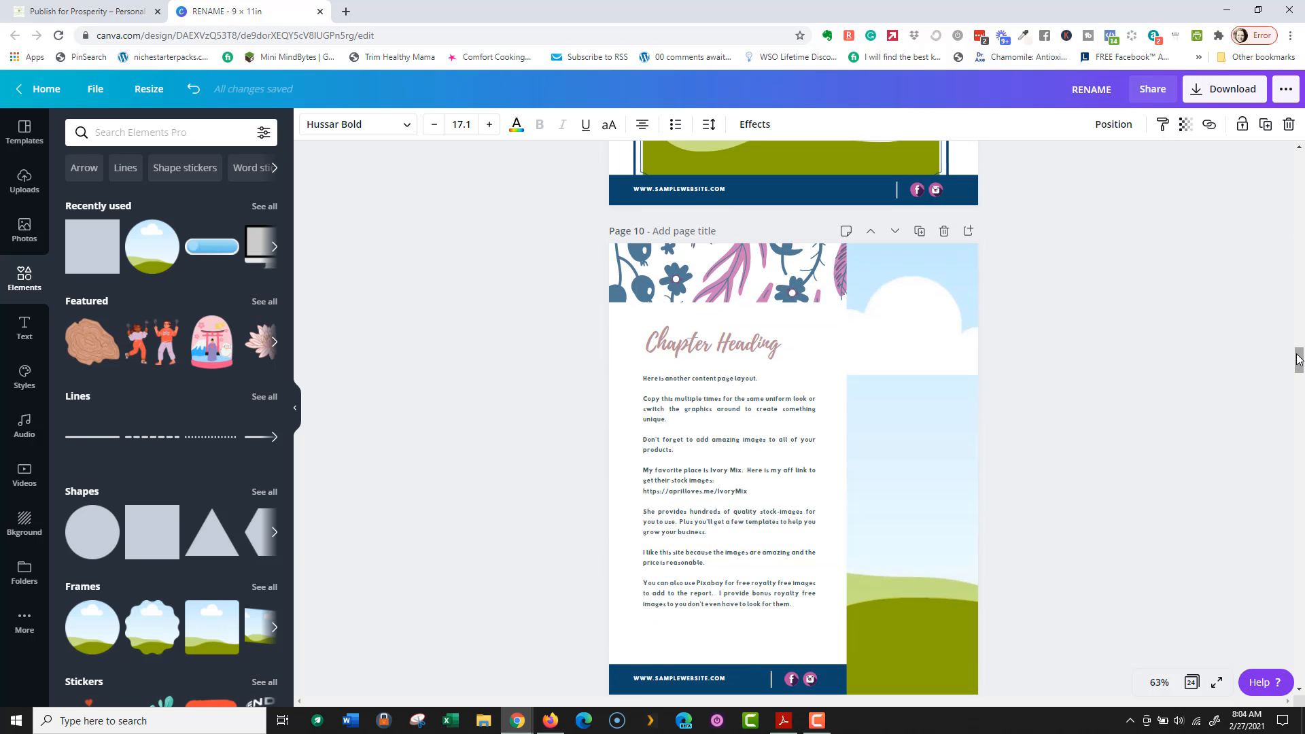
pyautogui.moveTo(1298, 359); pyautogui.dragTo(1297, 195)
pyautogui.click(1065, 330)
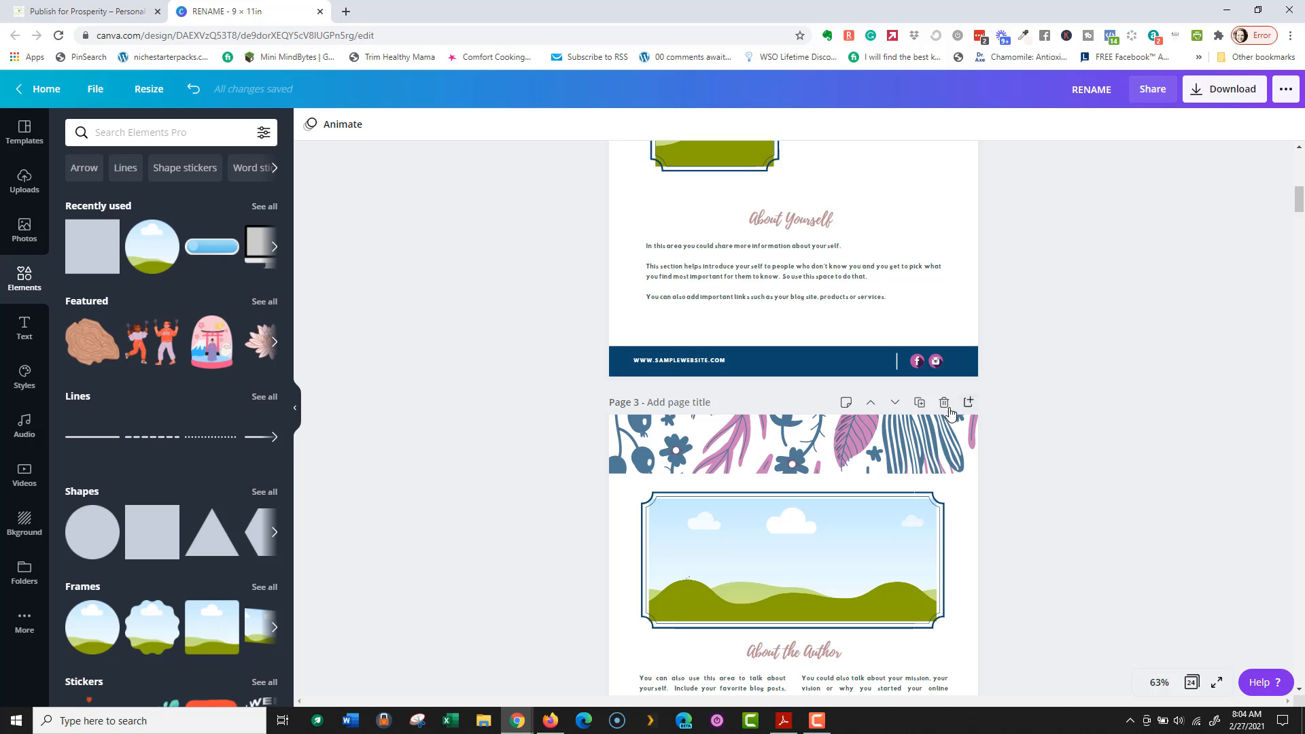
pyautogui.click(1190, 682)
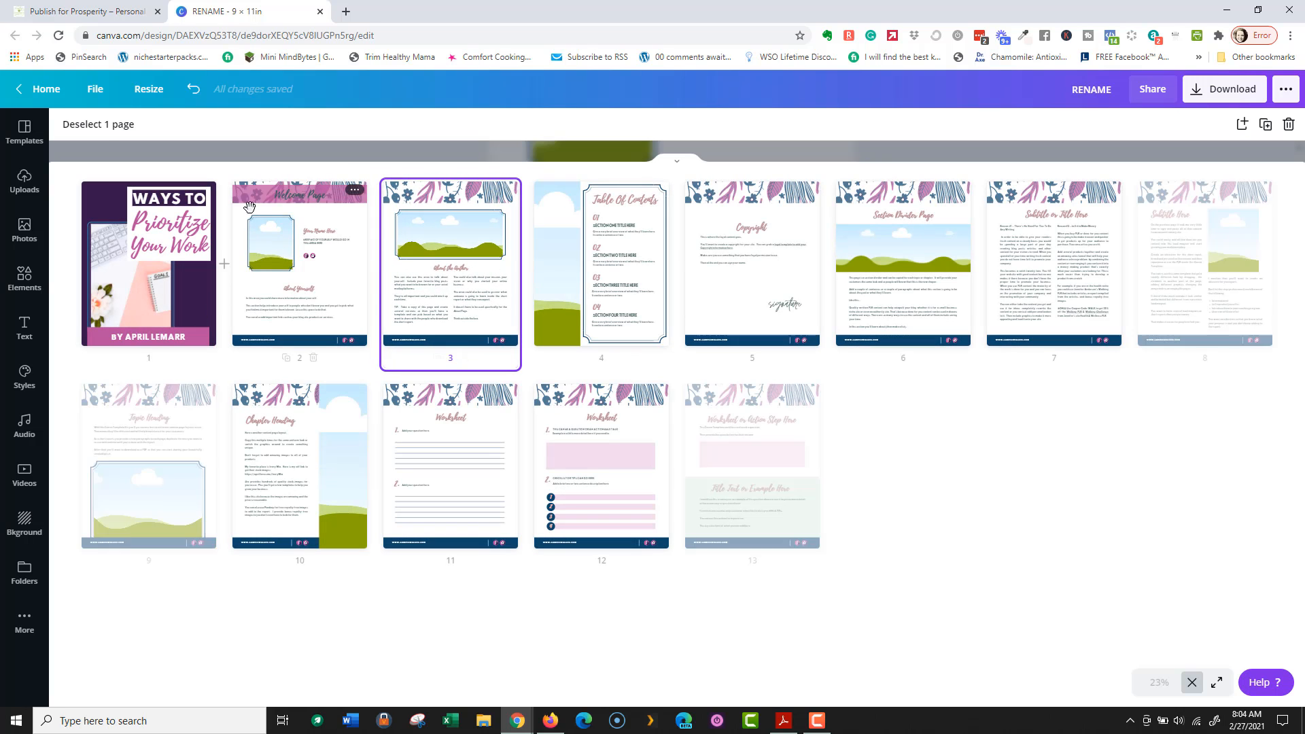
pyautogui.keyDown('shift'); pyautogui.click(302, 196); pyautogui.keyUp('shift')
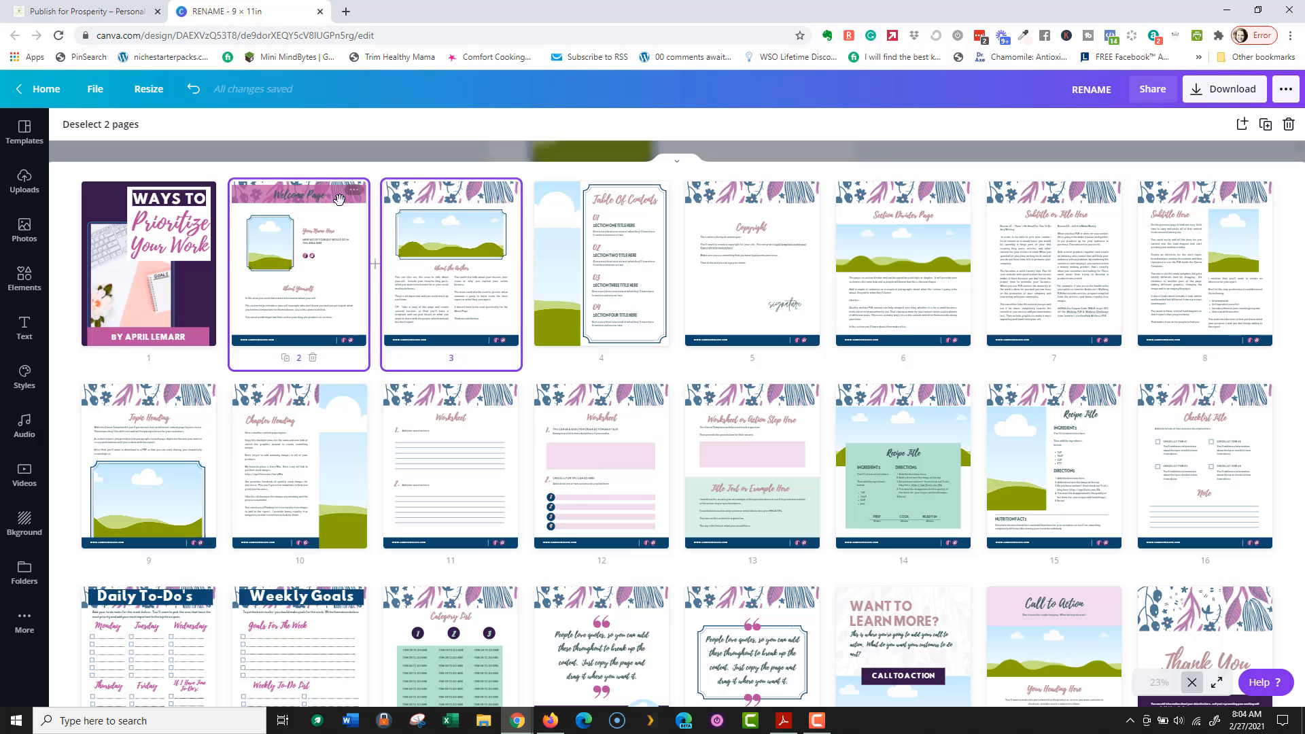
pyautogui.press('Delete')
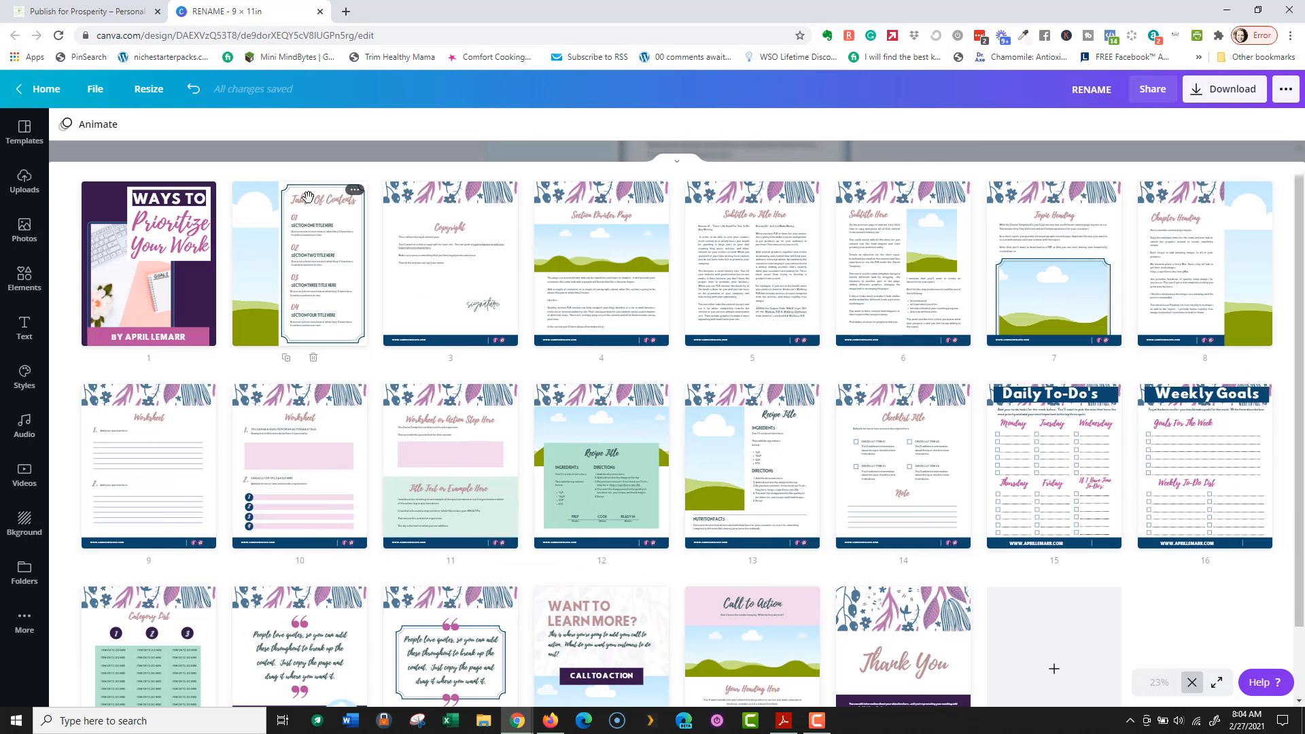
pyautogui.hotkey('ctrl', 'z')
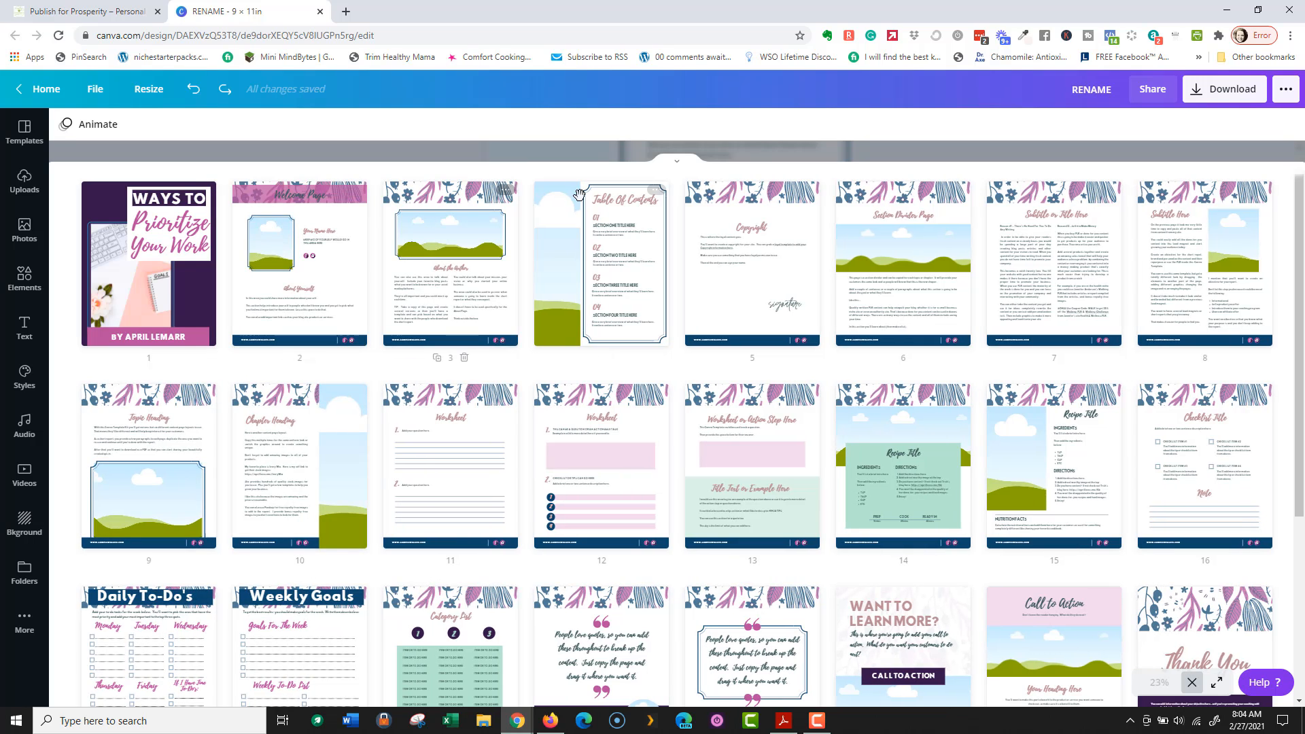
# Step: Delete the Table Of Contents, Copyright, Section Divider and "Subtitle or Title Here" pages
pyautogui.click(580, 196)
pyautogui.press('Delete')
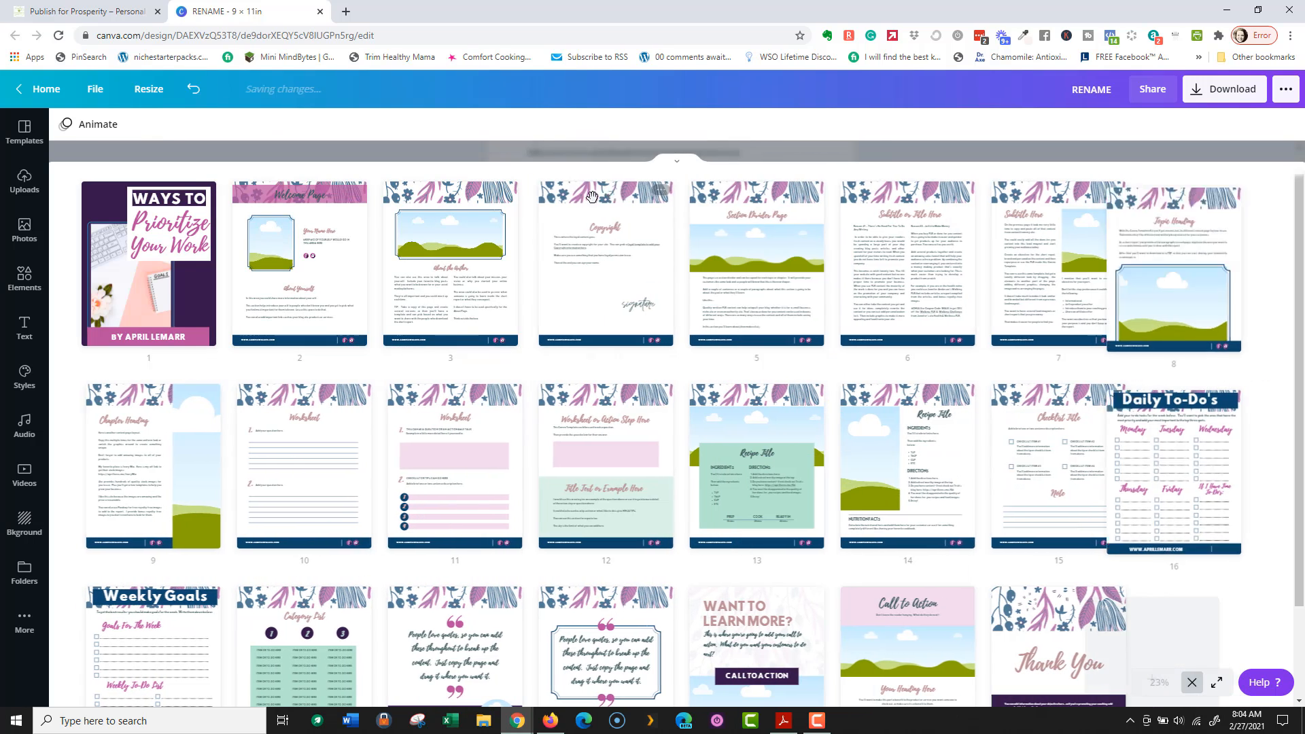
pyautogui.click(610, 223)
pyautogui.keyDown('shift'); pyautogui.click(731, 194); pyautogui.keyUp('shift')
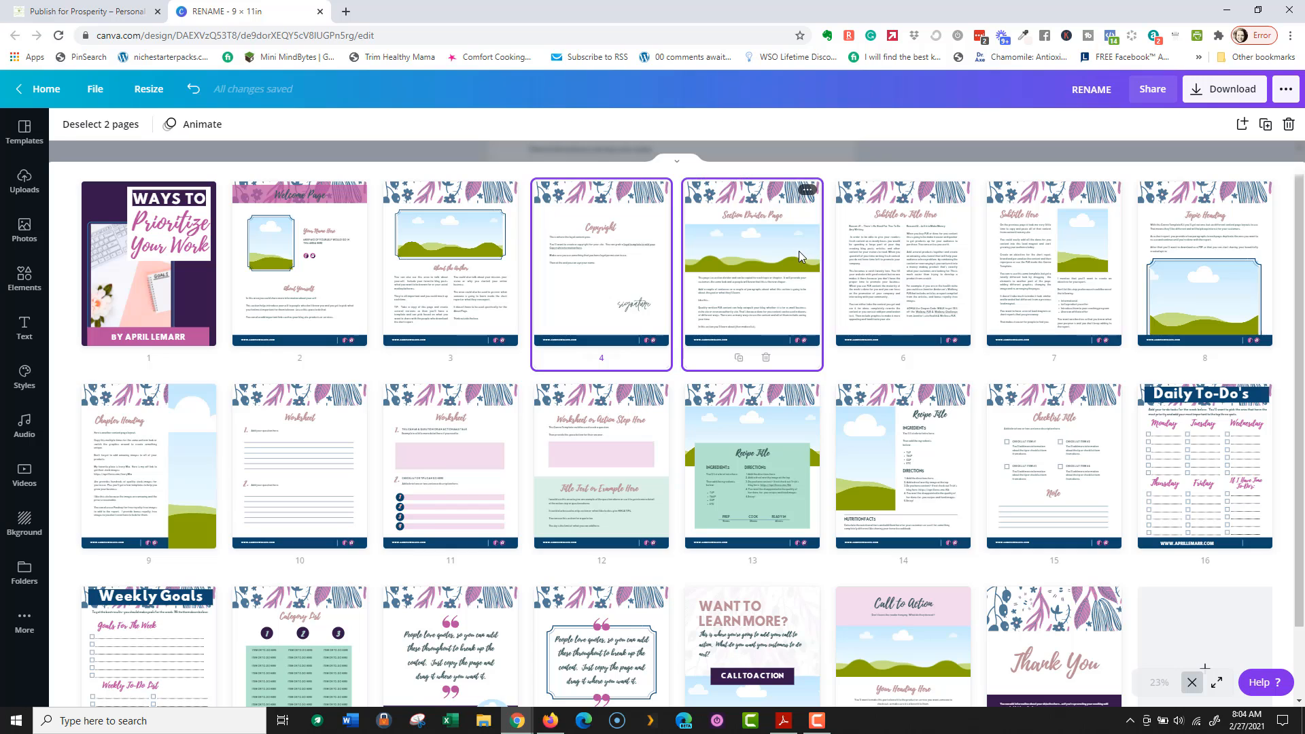
pyautogui.press('Delete')
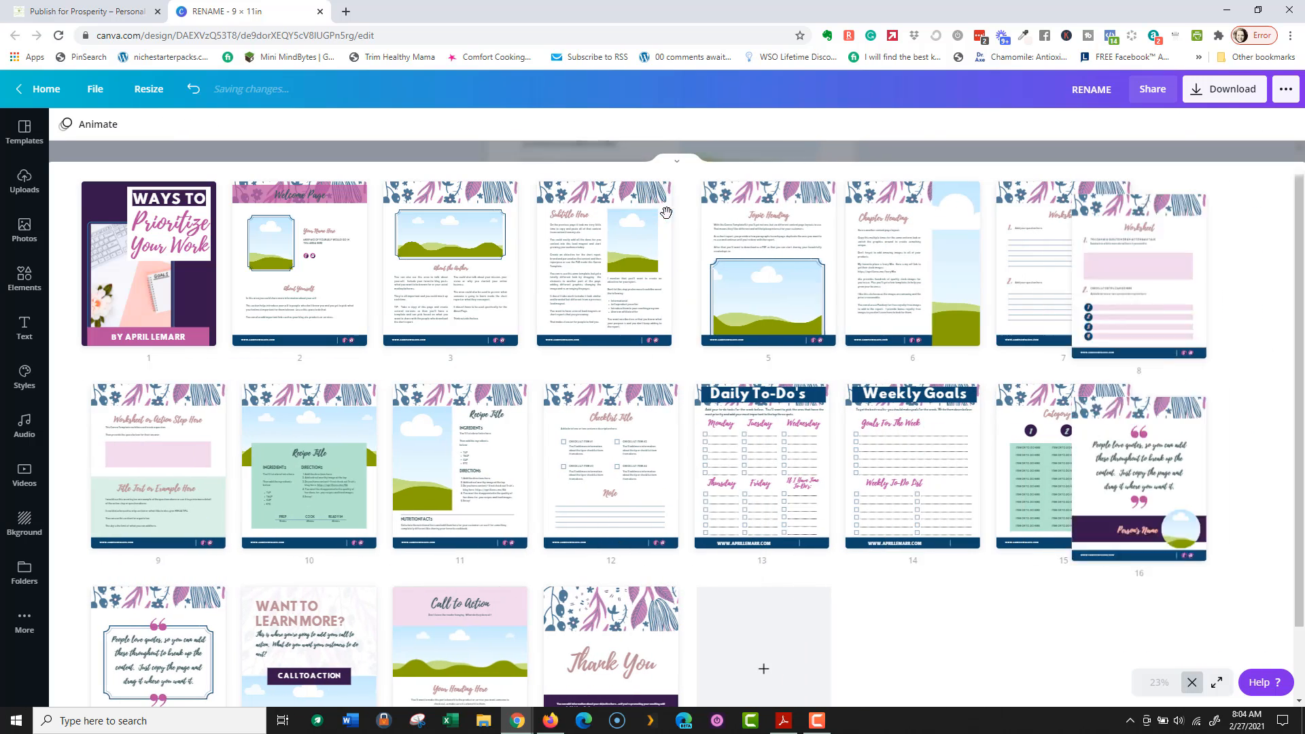
# Step: Delete the "Subtitle Here", Topic Heading and Chapter Heading pages
pyautogui.click(611, 198)
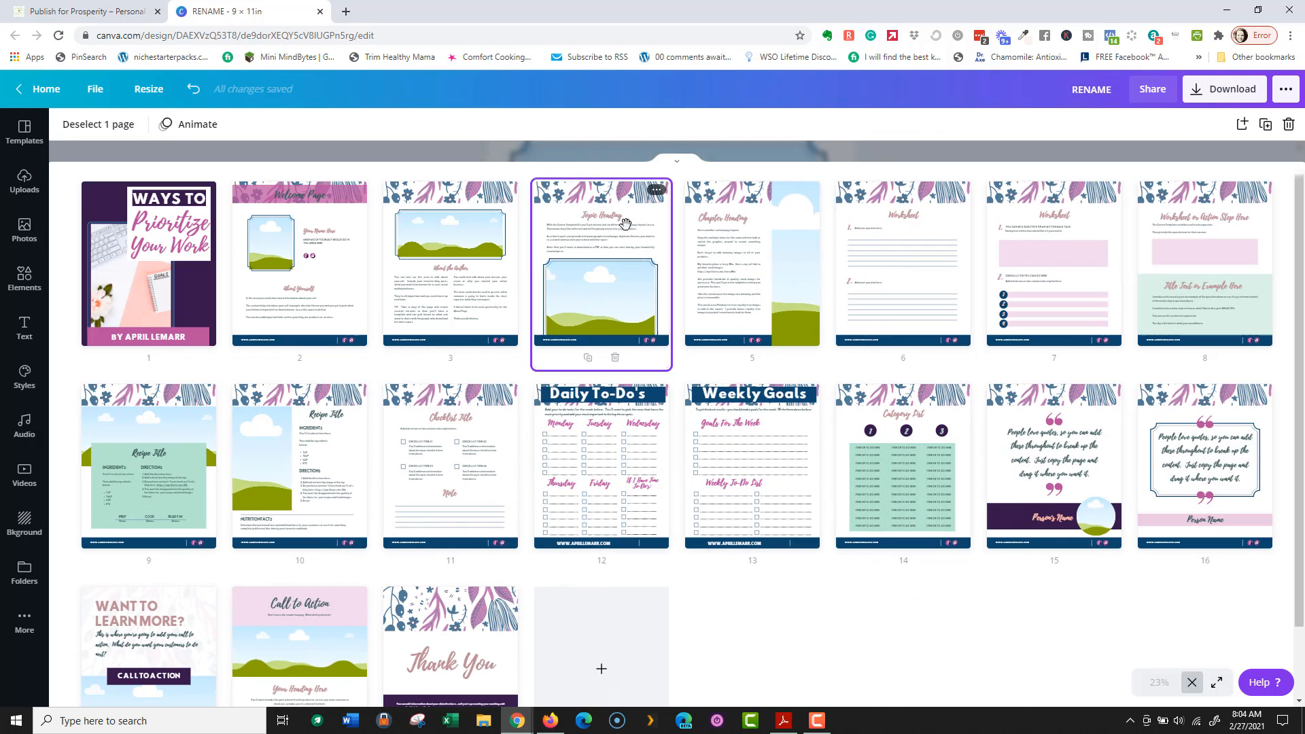
pyautogui.press('Delete')
pyautogui.click(617, 201)
pyautogui.press('Delete')
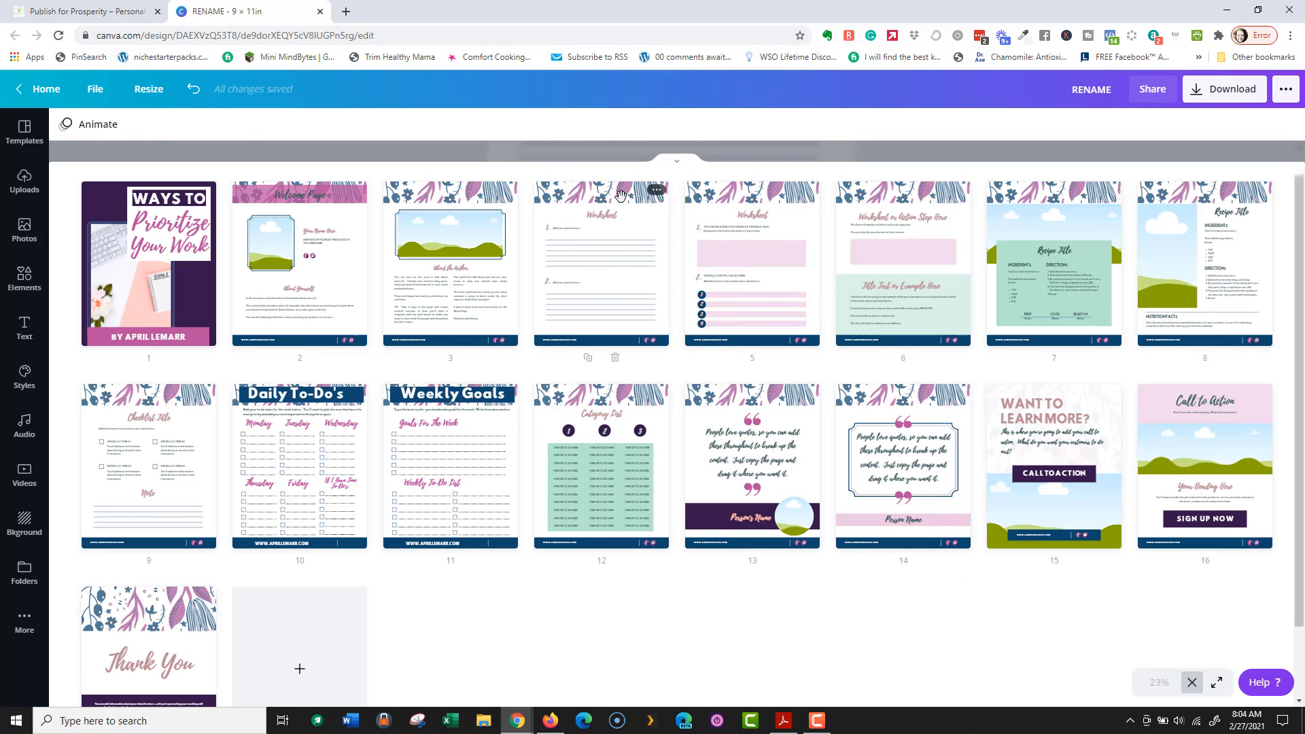
# Step: Delete the two Worksheet pages and the "Worksheet or Action Step Here" page
pyautogui.click(622, 198)
pyautogui.press('Delete')
pyautogui.click(639, 204)
pyautogui.press('Delete')
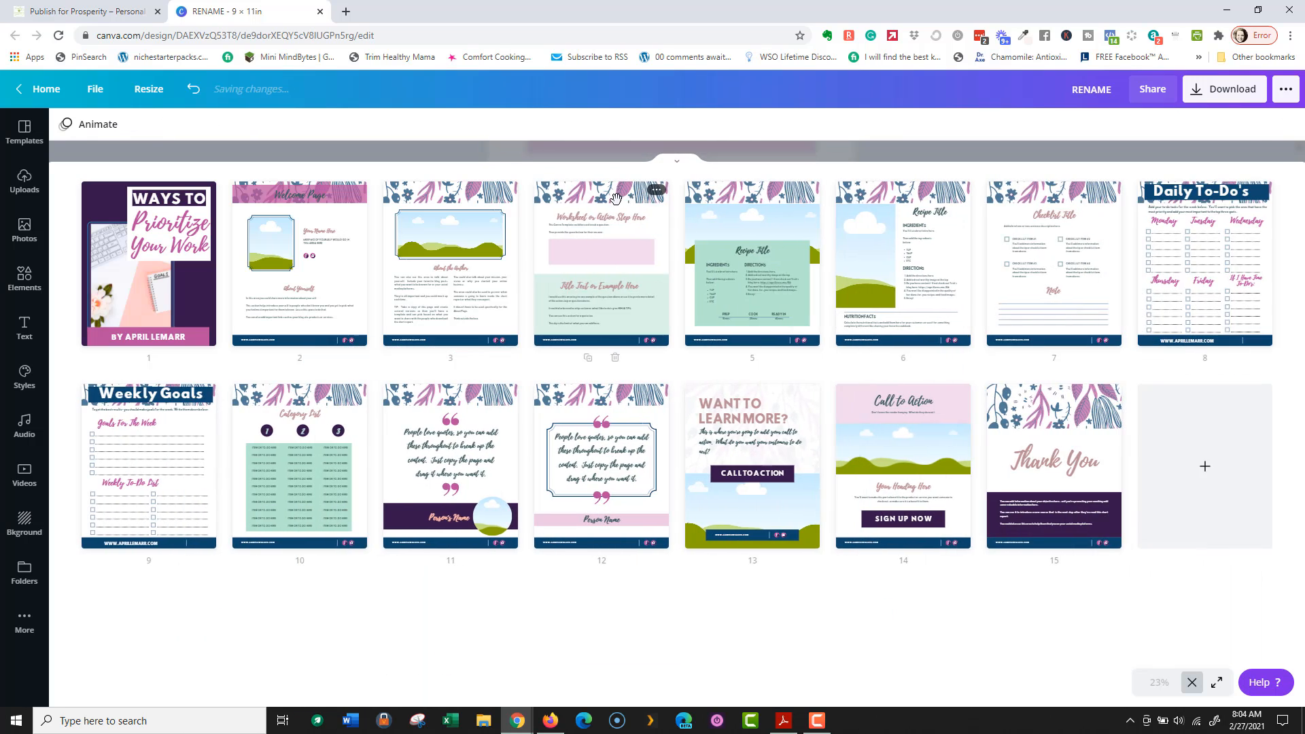
pyautogui.click(615, 200)
pyautogui.press('Delete')
# Step: Delete both Recipe Title pages and the Checklist Title page that precede Daily To-Do's
pyautogui.click(605, 210)
pyautogui.press('Delete')
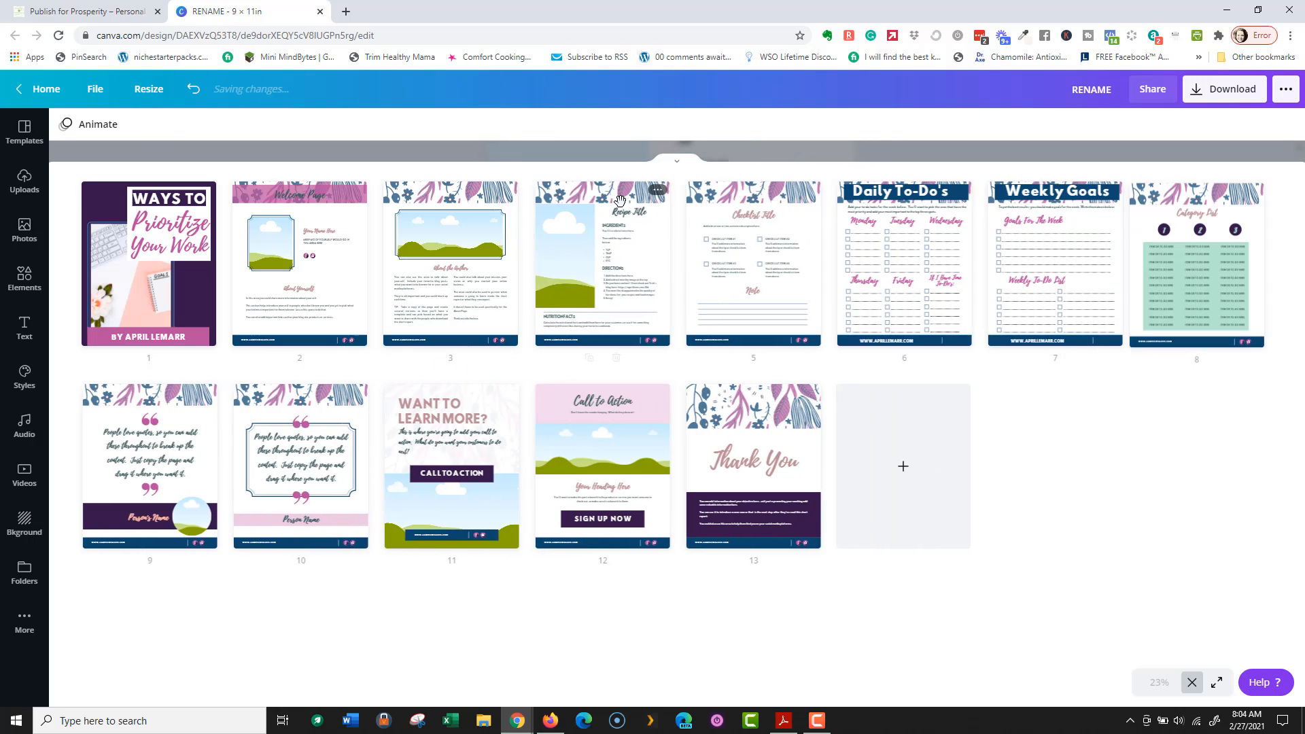
pyautogui.click(610, 204)
pyautogui.press('Delete')
pyautogui.click(615, 201)
pyautogui.press('Delete')
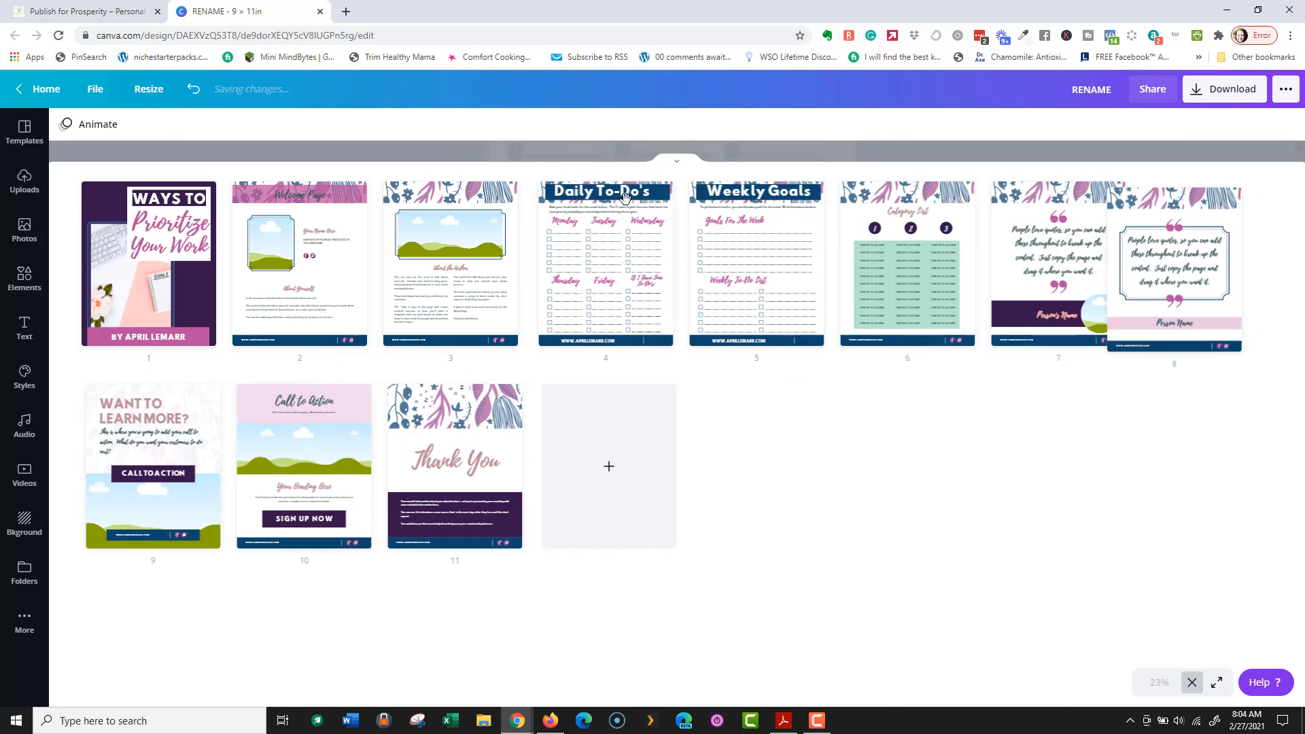
# Step: Delete the Category List page and the quote page with the round picture that follow Weekly Goals
pyautogui.click(897, 205)
pyautogui.press('Delete')
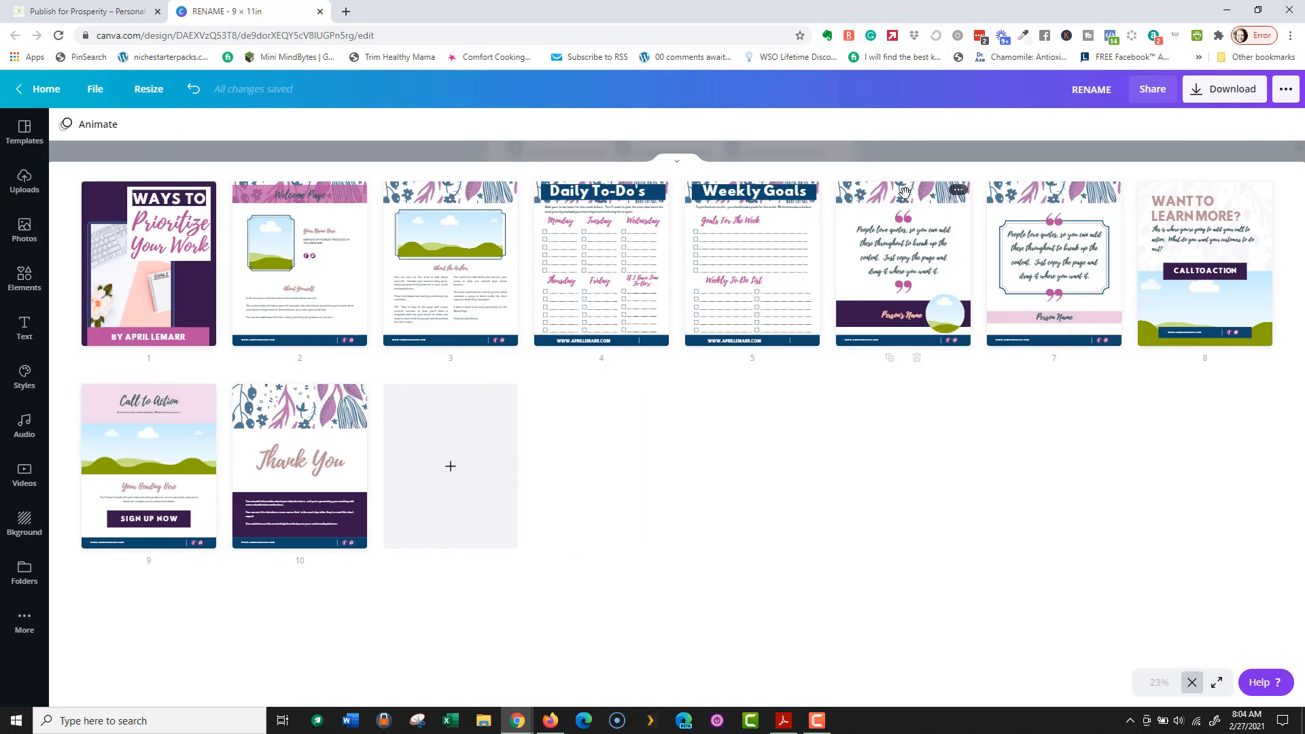
pyautogui.click(897, 205)
pyautogui.press('Delete')
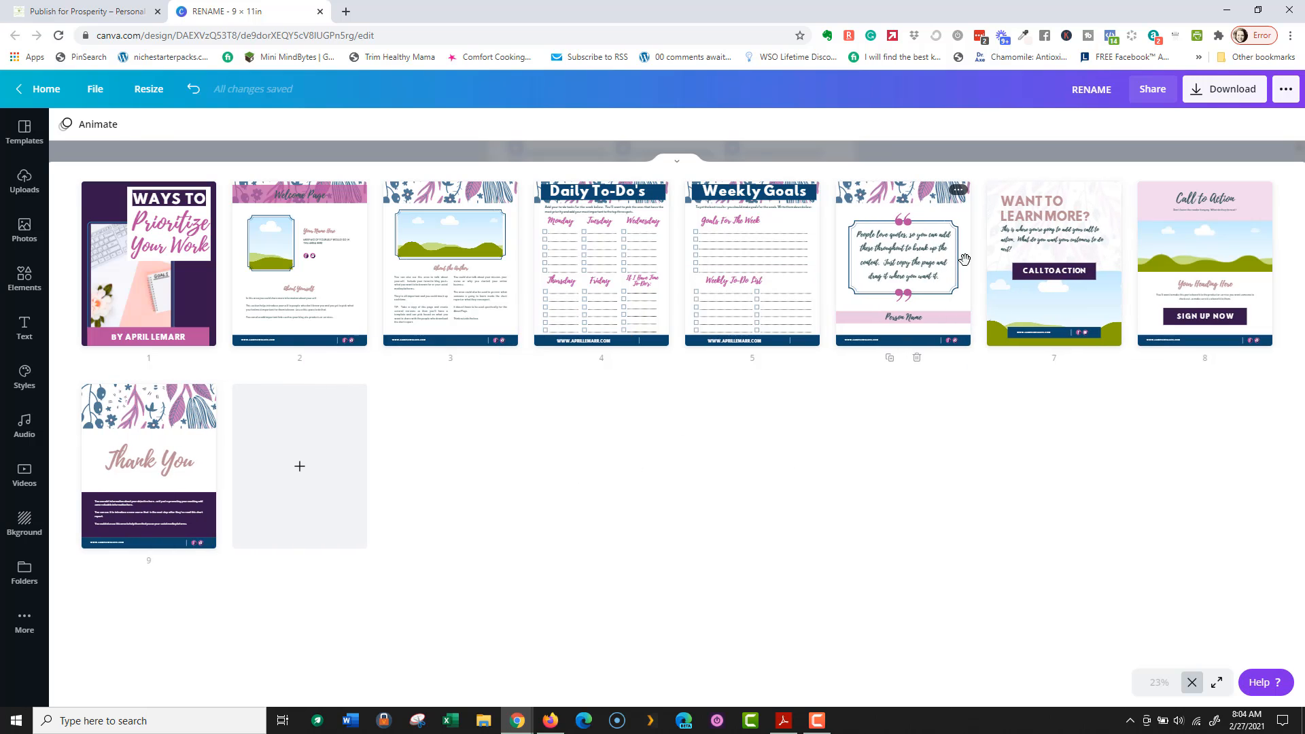
# Step: Search the web for "goal quotes" in a new browser tab and look through the image results
pyautogui.click(1038, 219)
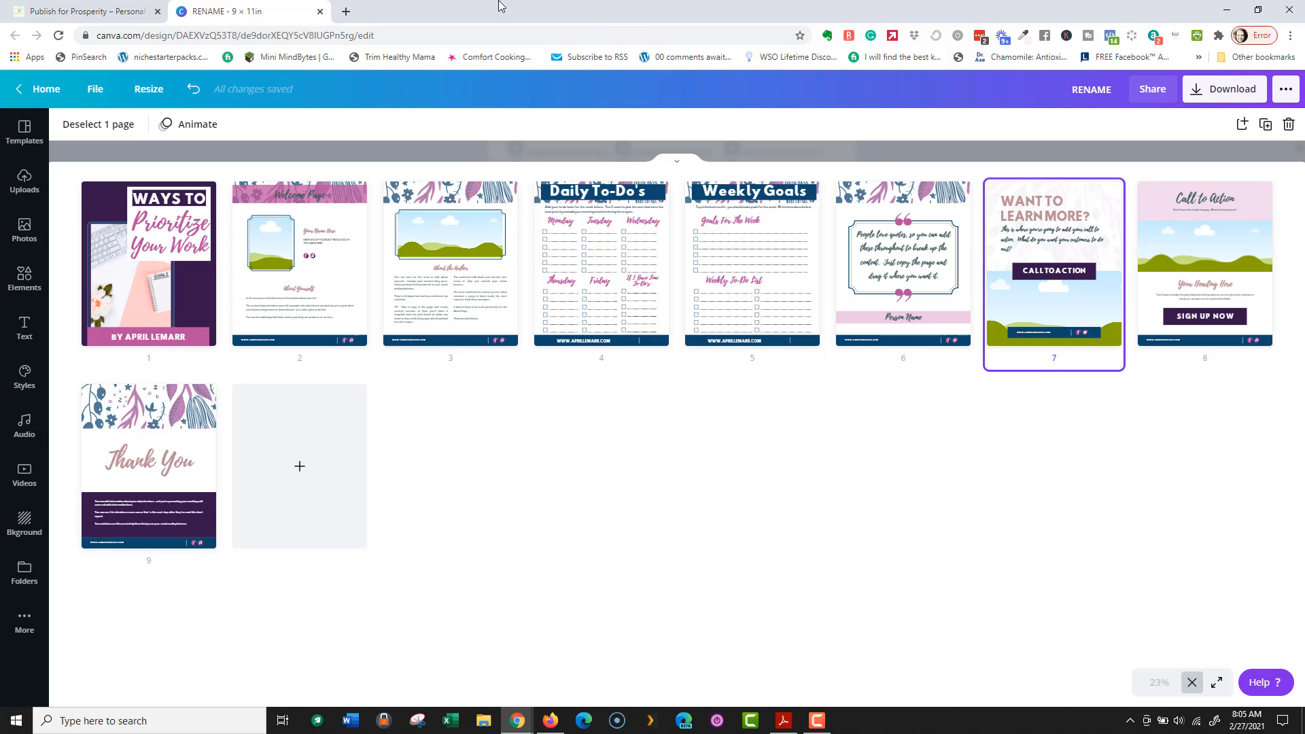
pyautogui.click(345, 12)
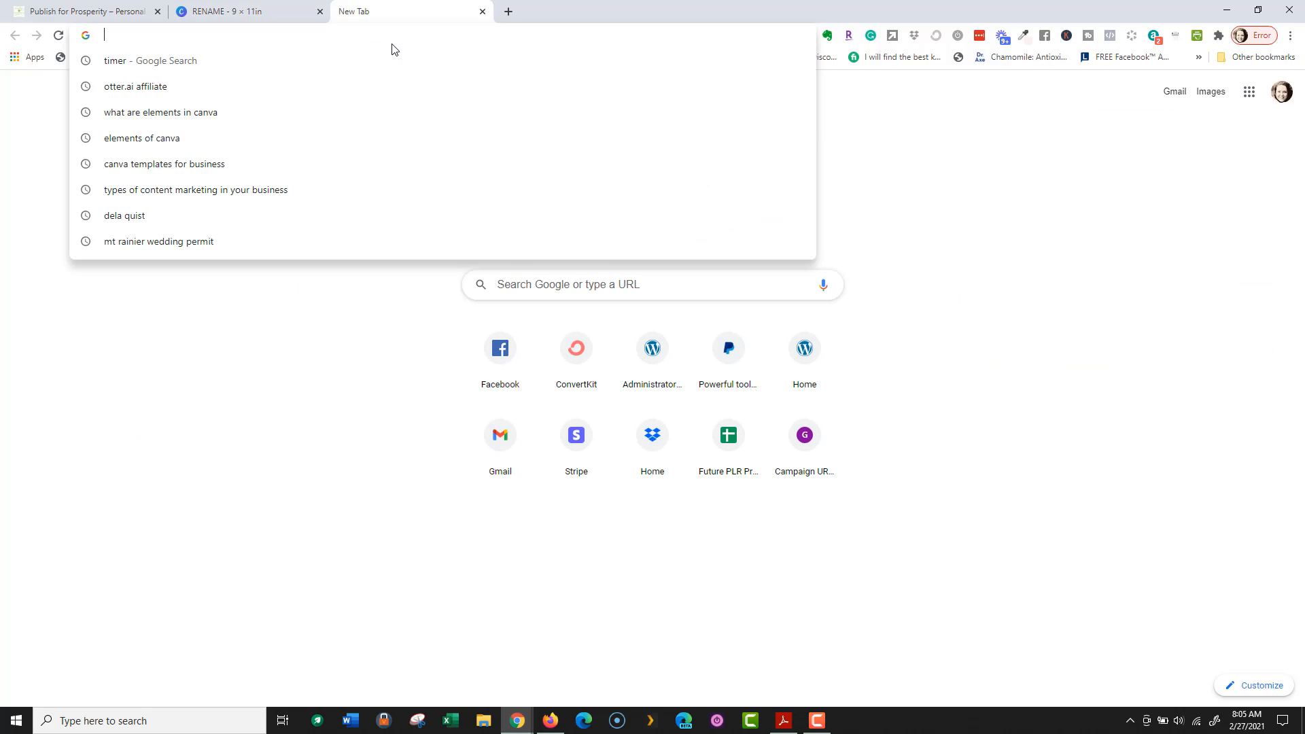
pyautogui.write('QUOTE')
pyautogui.press('BackSpace')
pyautogui.press('BackSpace')
pyautogui.press('BackSpace')
pyautogui.press('BackSpace')
pyautogui.press('BackSpace')
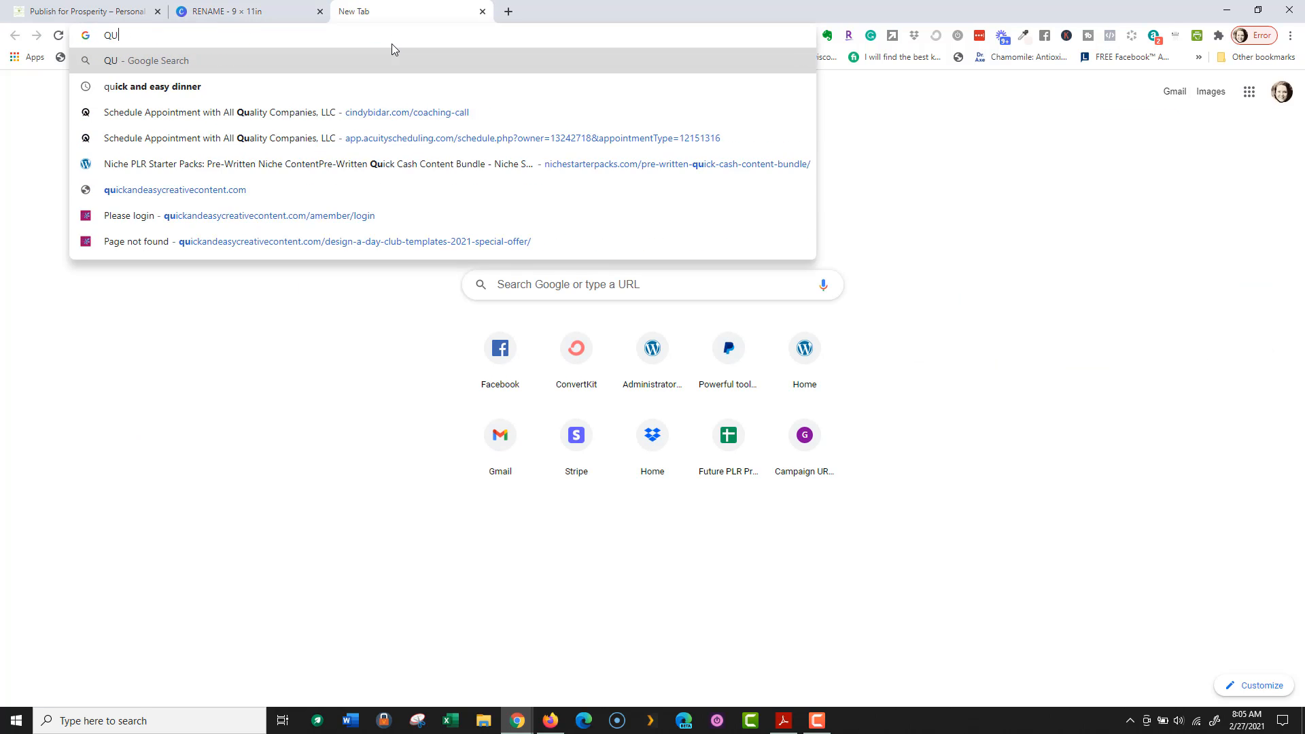
pyautogui.write('goal quotes')
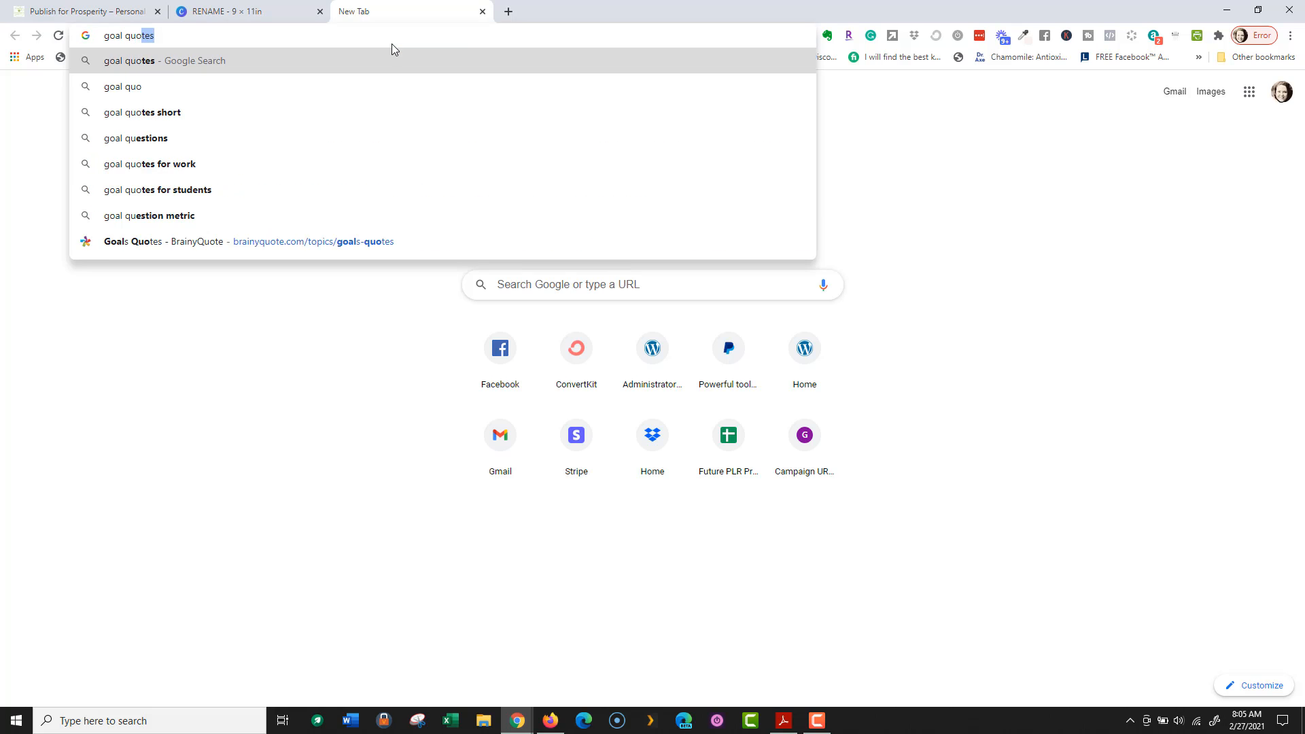
pyautogui.press('Return')
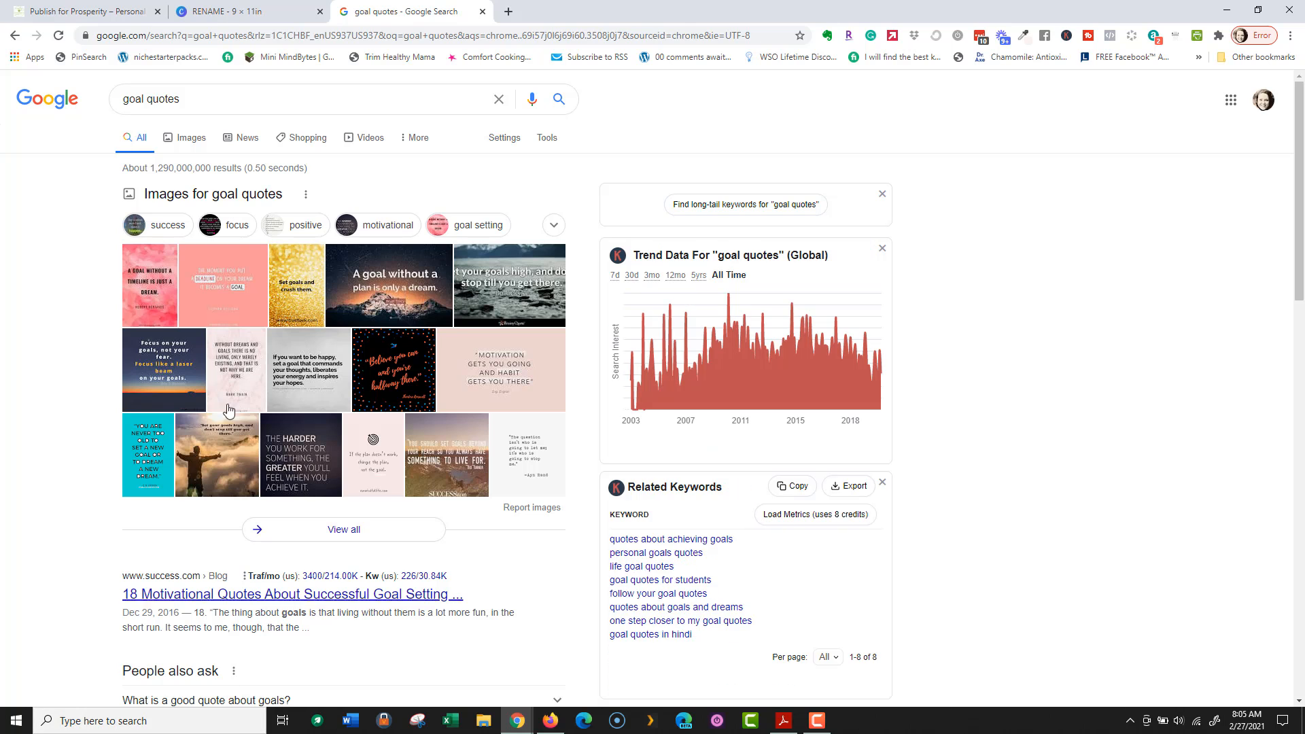
pyautogui.click(194, 138)
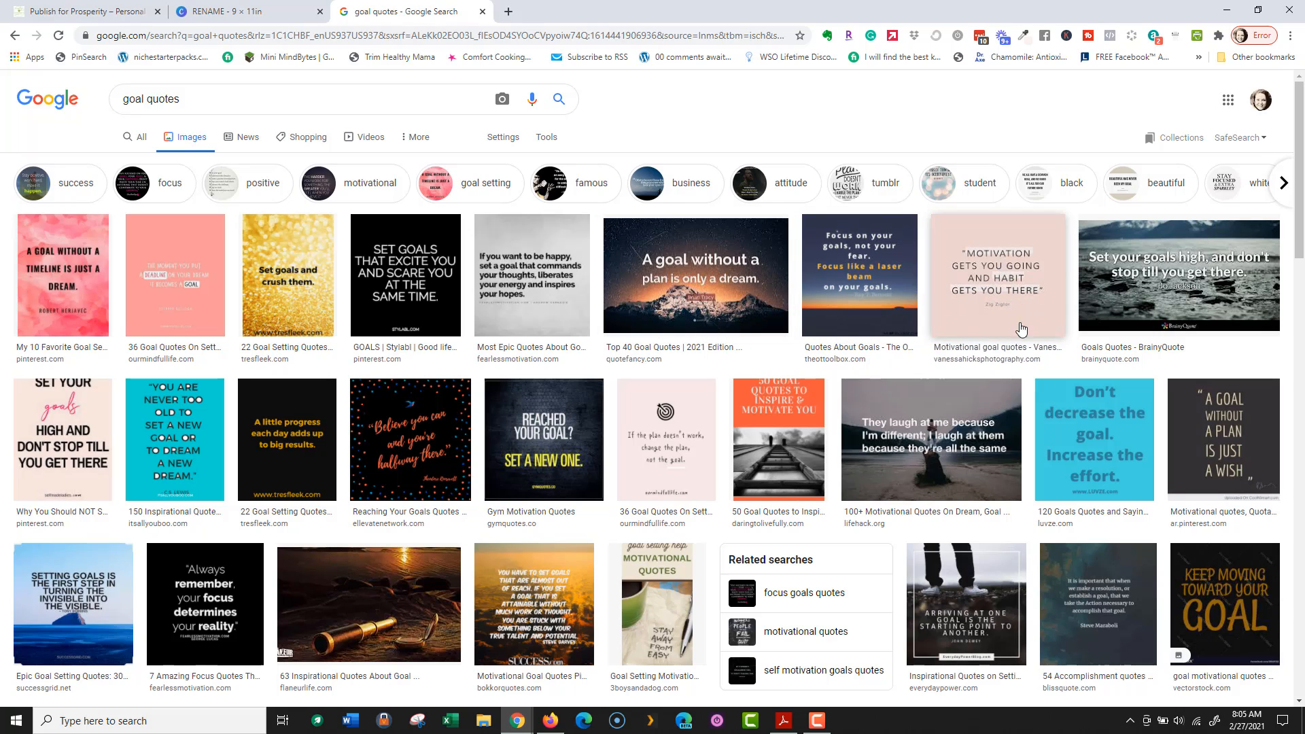
pyautogui.scroll(-3, 702, 392)
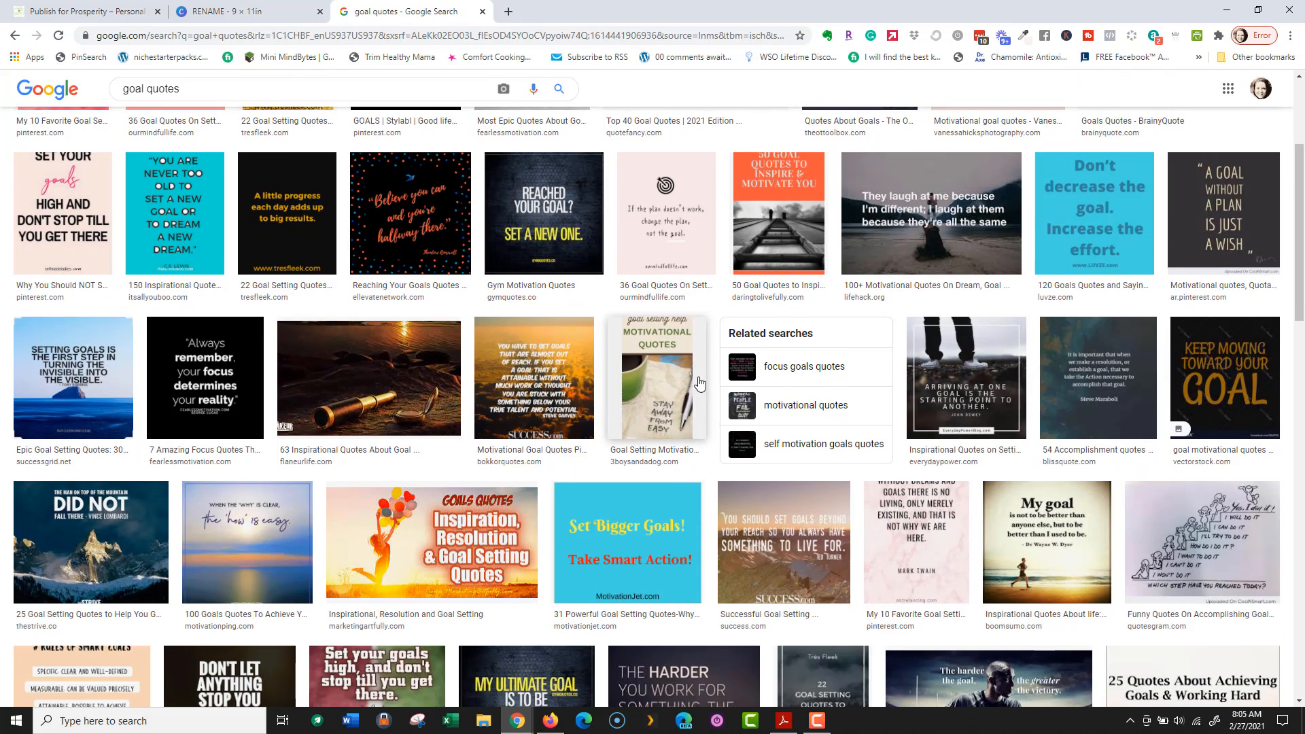
pyautogui.scroll(3, 700, 384)
# Step: Go to brainyquote.com and search the site for "goal"
pyautogui.click(362, 33)
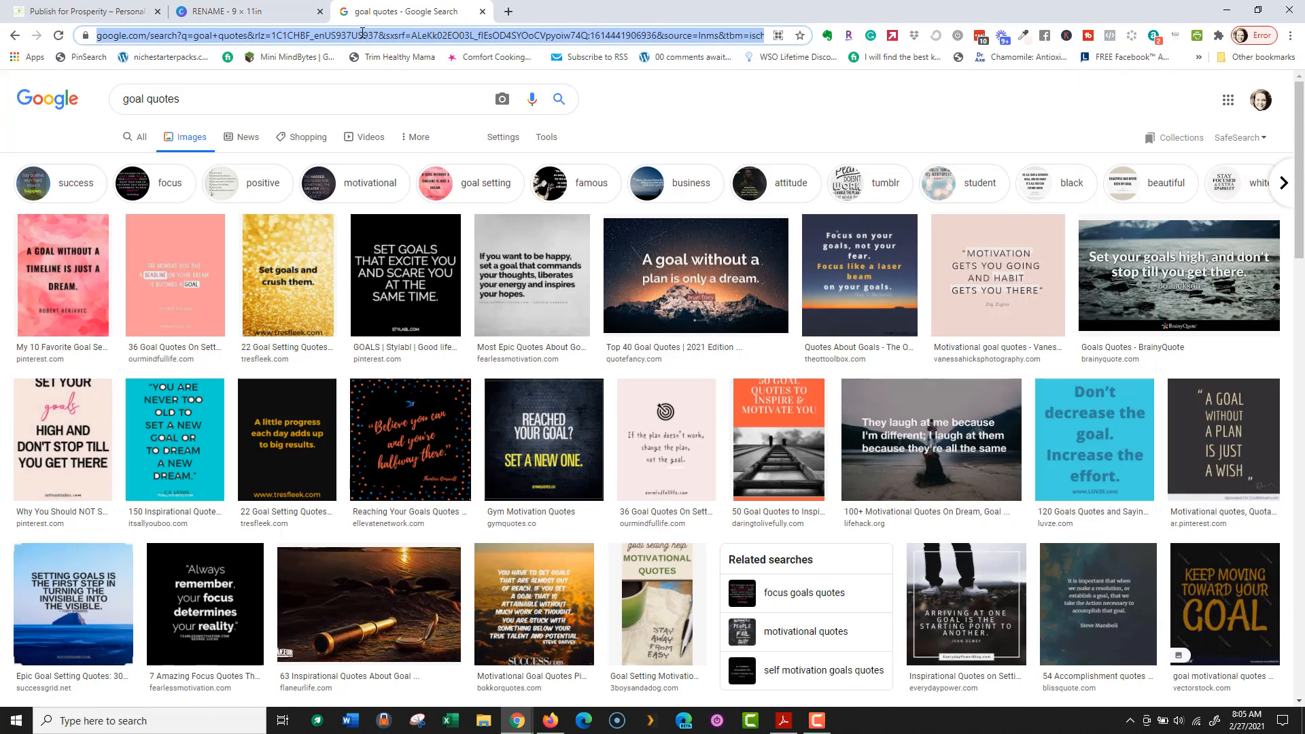
pyautogui.write('brainy')
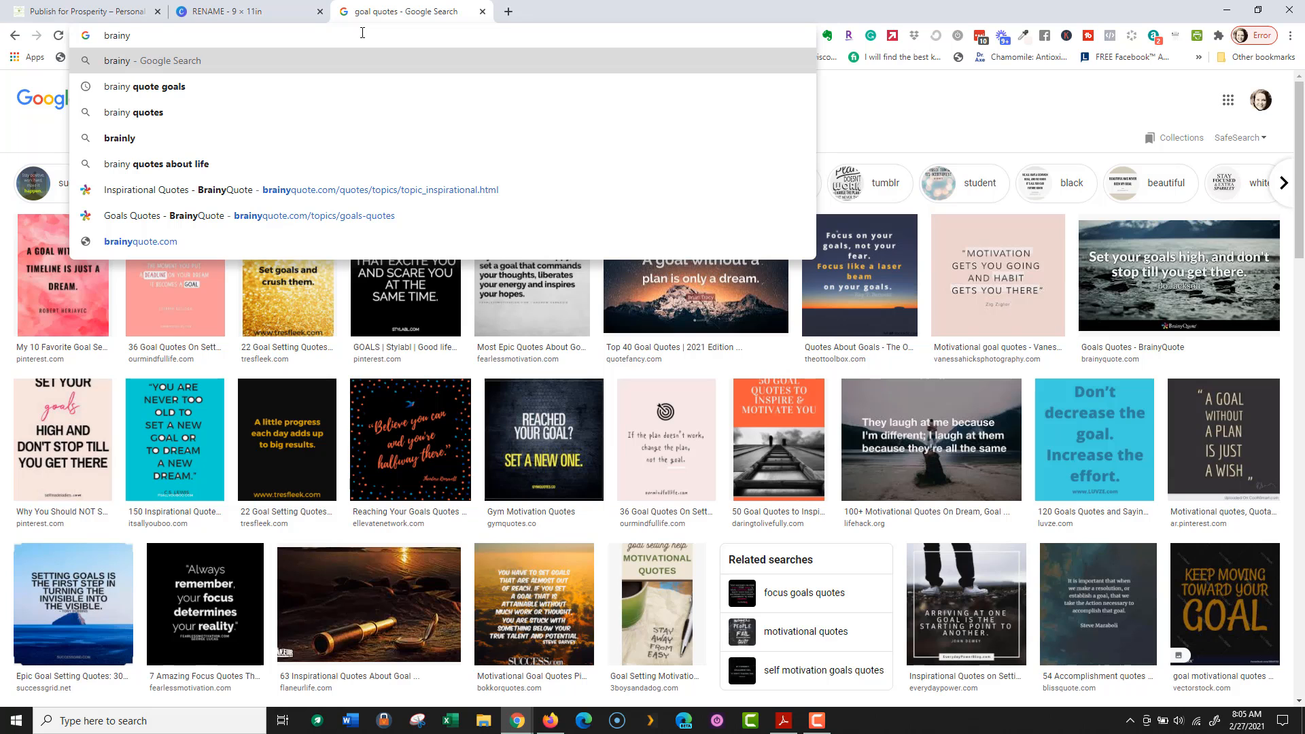
pyautogui.write('quote.com')
pyautogui.press('Return')
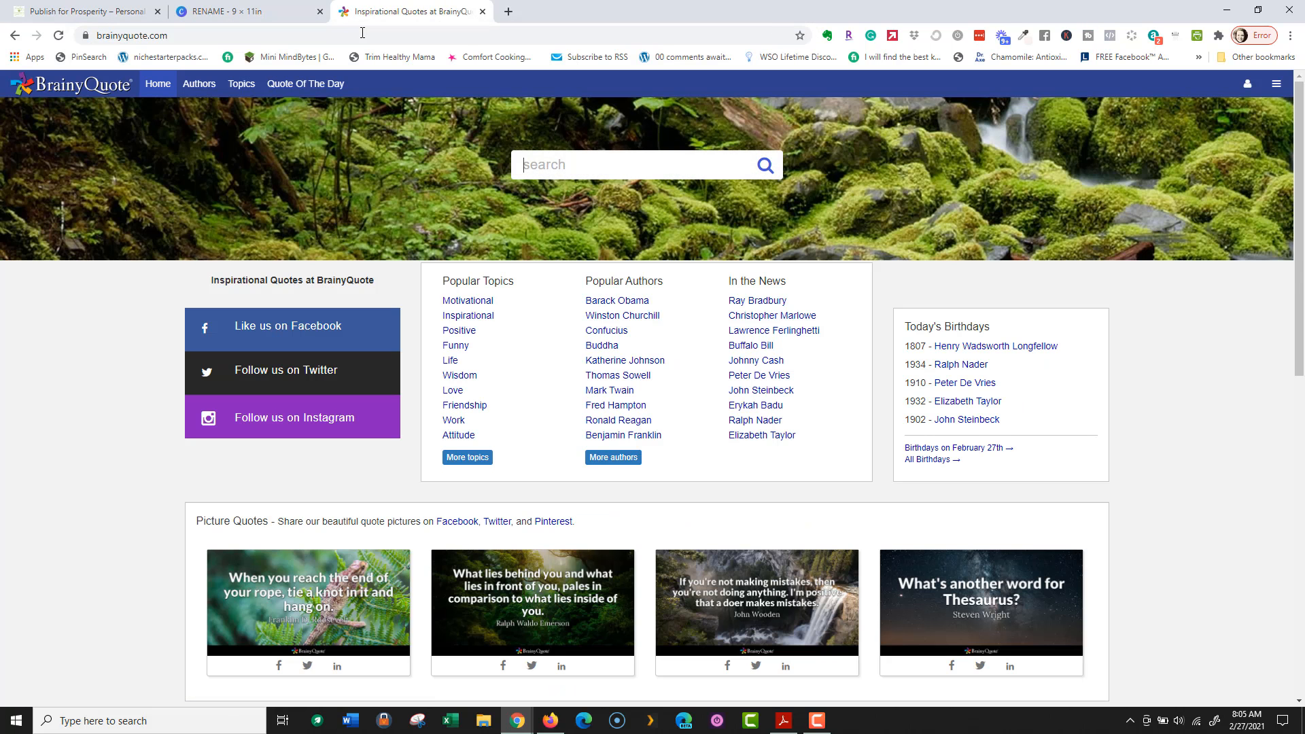
pyautogui.write('goal')
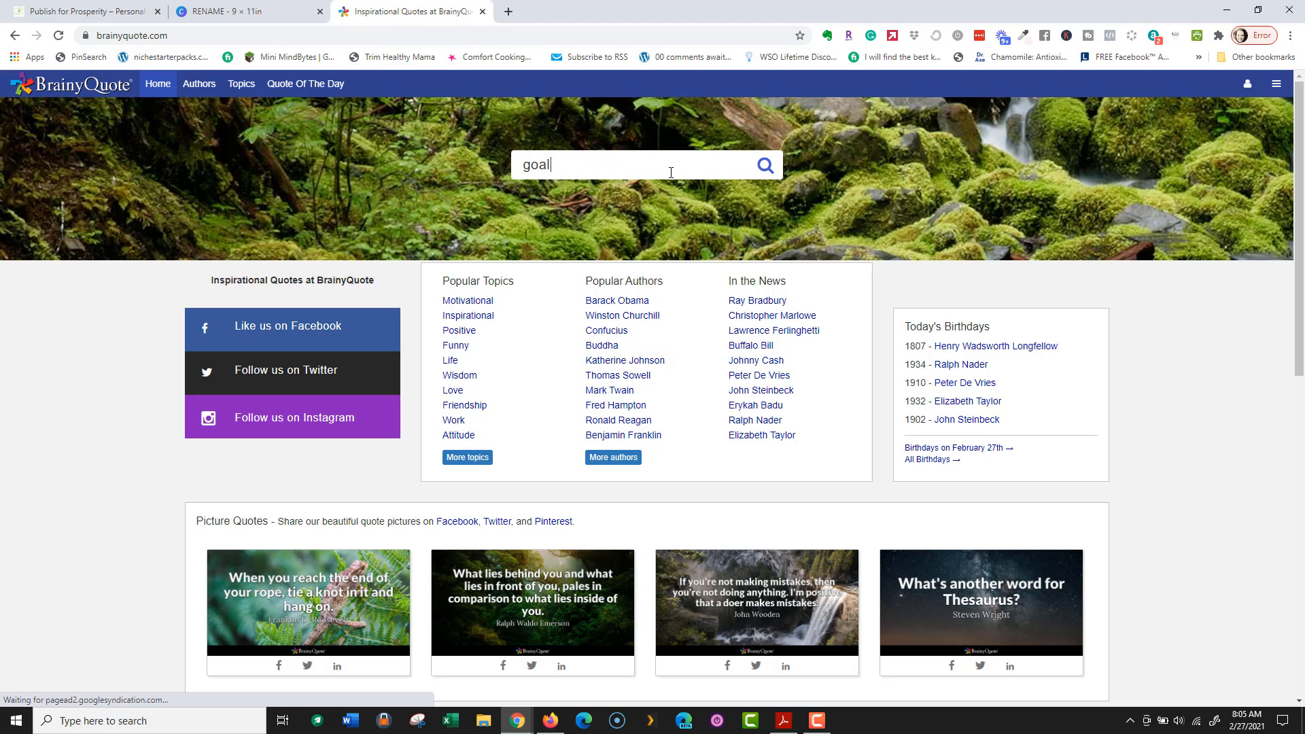
pyautogui.press('Return')
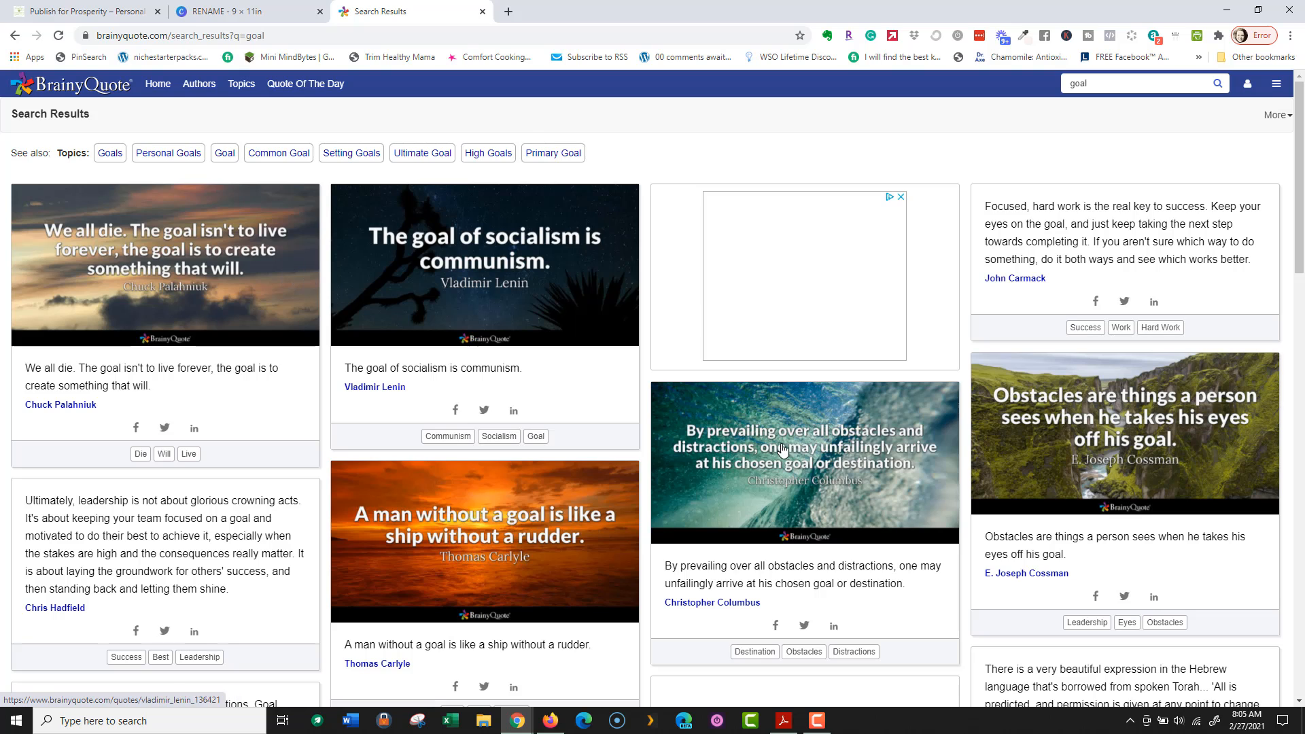
# Step: Open the Les Brown quote "You are never too old to set another goal or to dream a new dream." and copy it with the author's name
pyautogui.scroll(-2, 1121, 407)
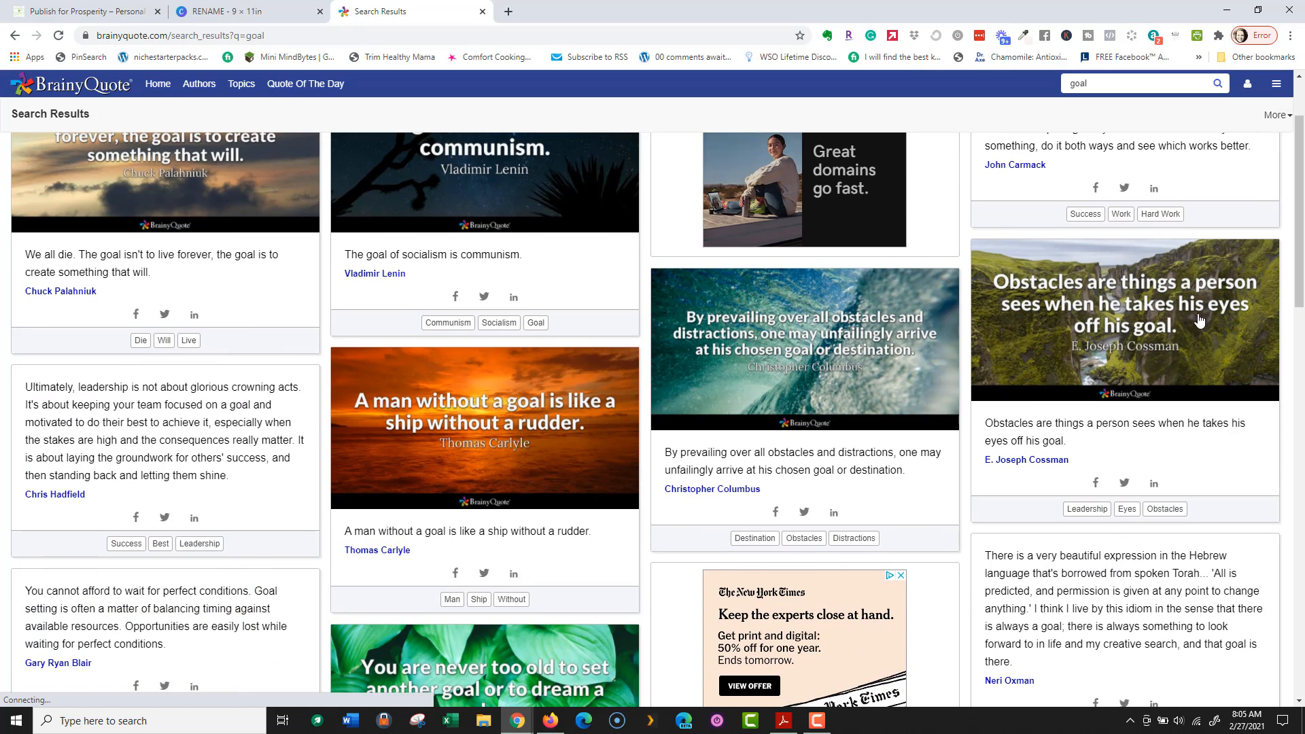
pyautogui.scroll(-1, 532, 414)
pyautogui.scroll(-1, 532, 413)
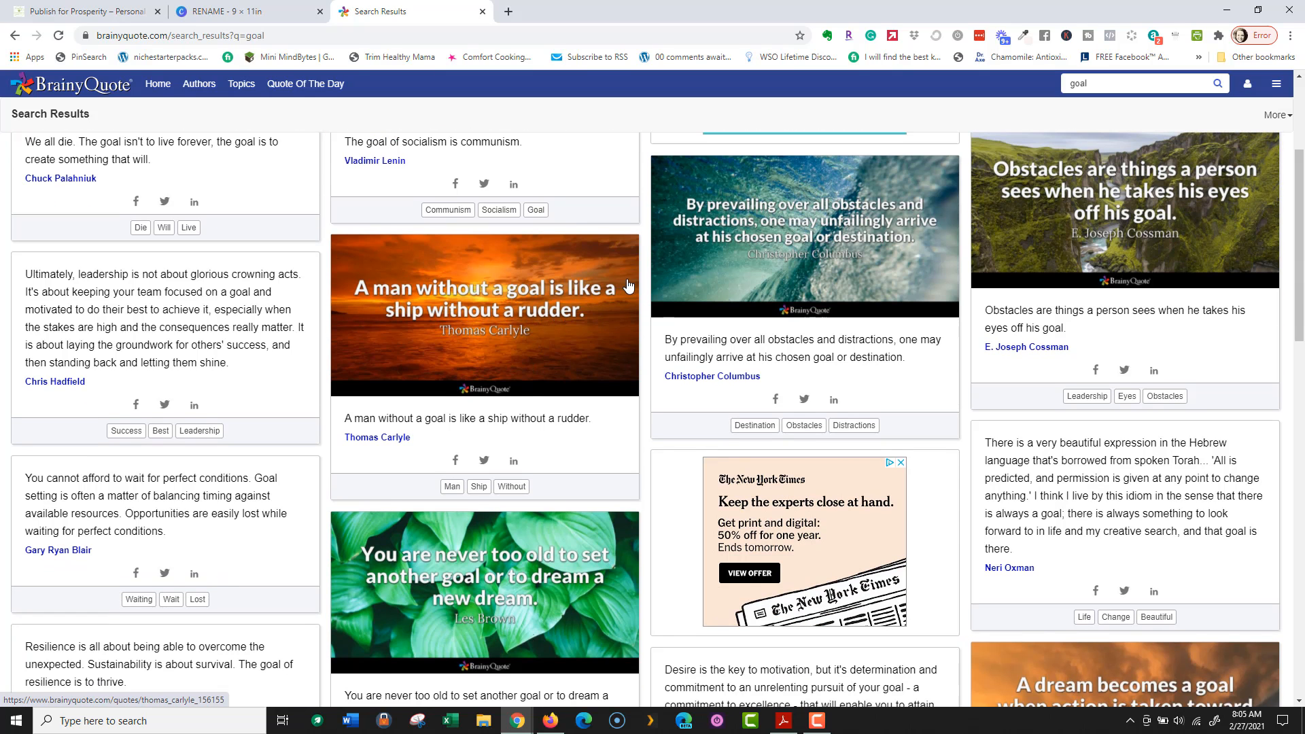
pyautogui.scroll(-3, 550, 384)
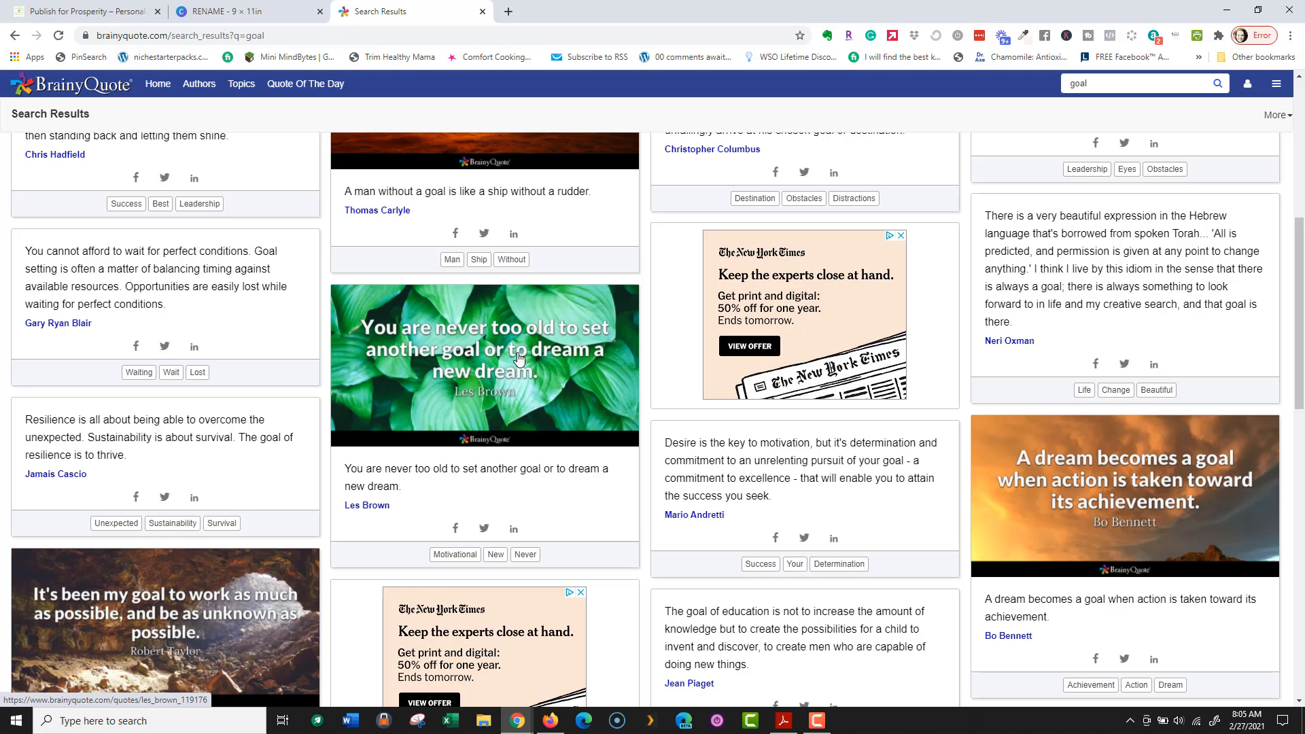
pyautogui.click(503, 360)
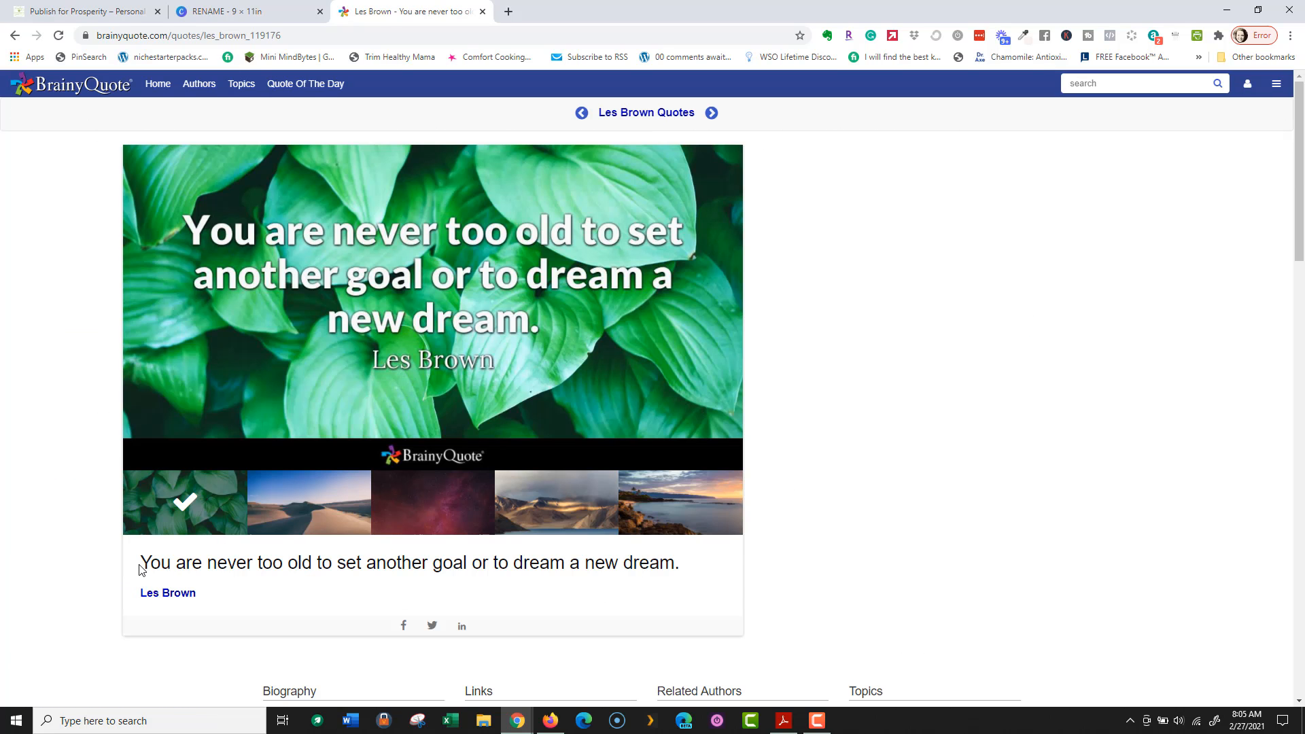
pyautogui.moveTo(141, 562); pyautogui.dragTo(212, 588)
pyautogui.hotkey('ctrl', 'c')
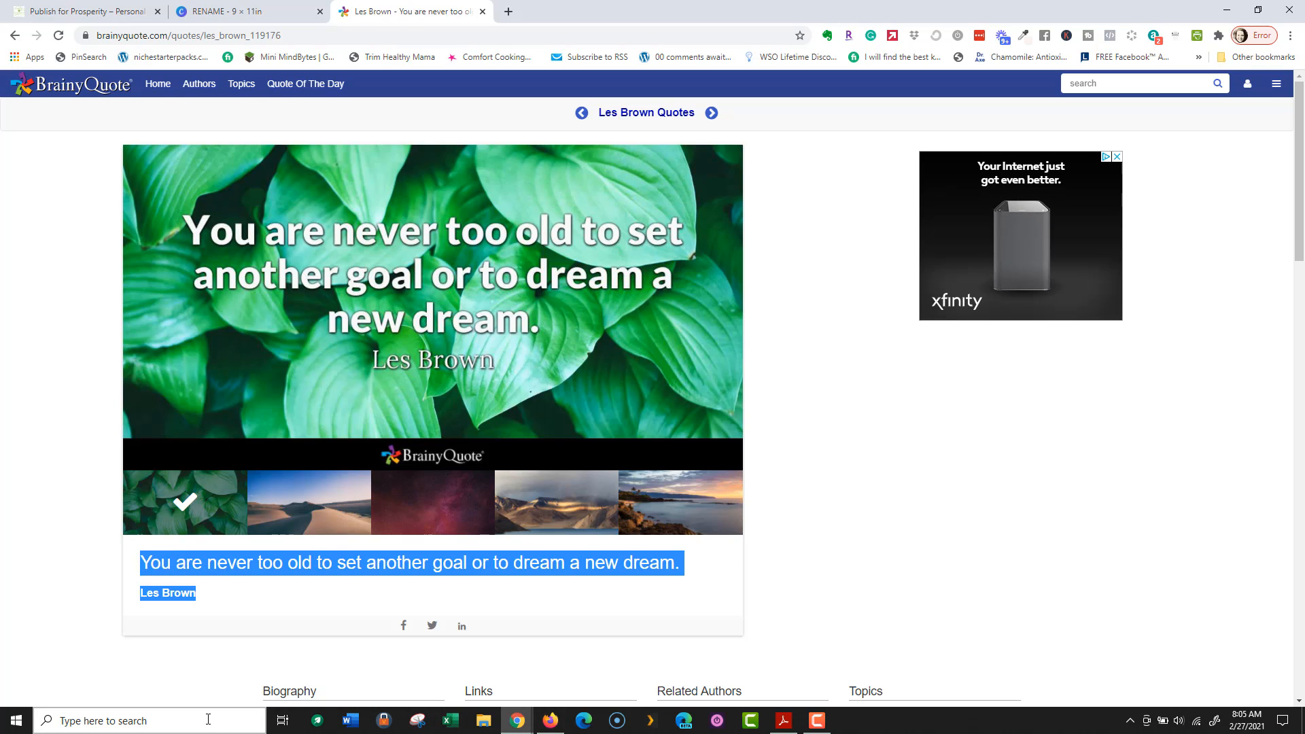
# Step: Open a blank Notepad document and paste the copied quote and author name into it
pyautogui.hotkey('alt', 'Tab')
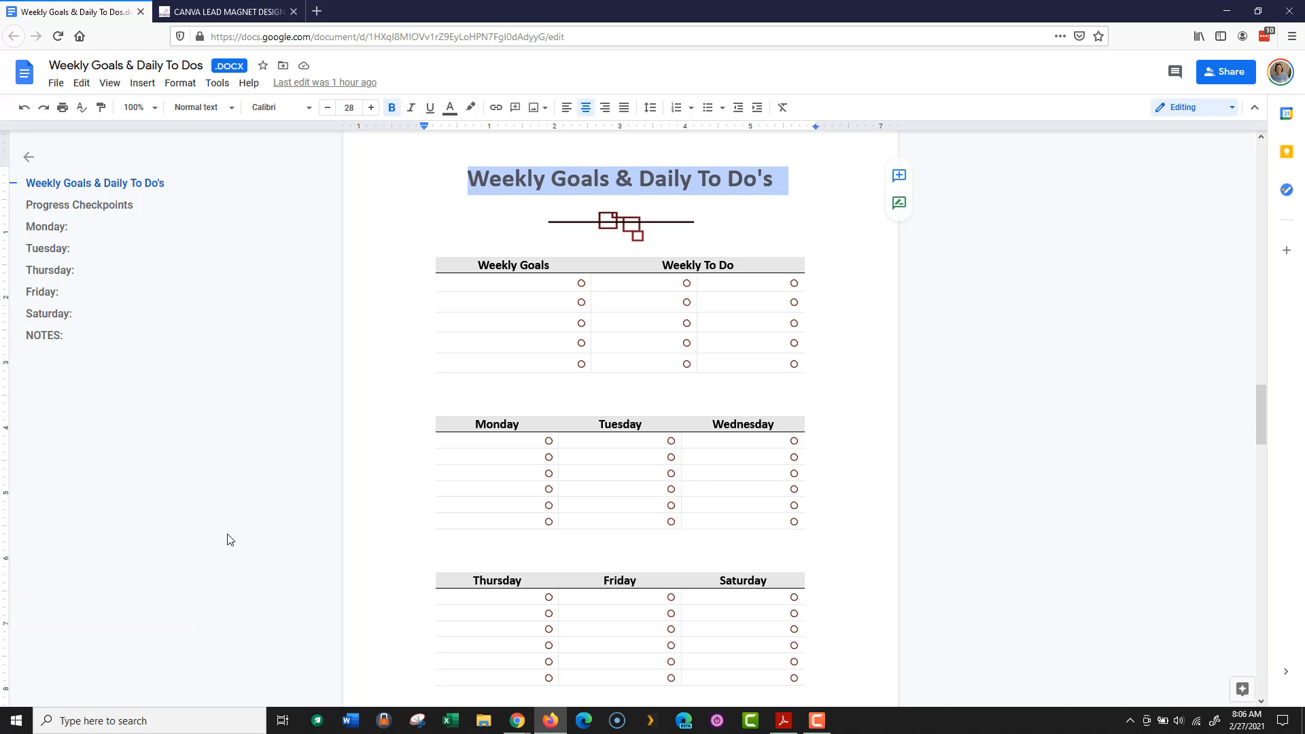
pyautogui.hotkey('alt', 'Tab')
pyautogui.click(157, 719)
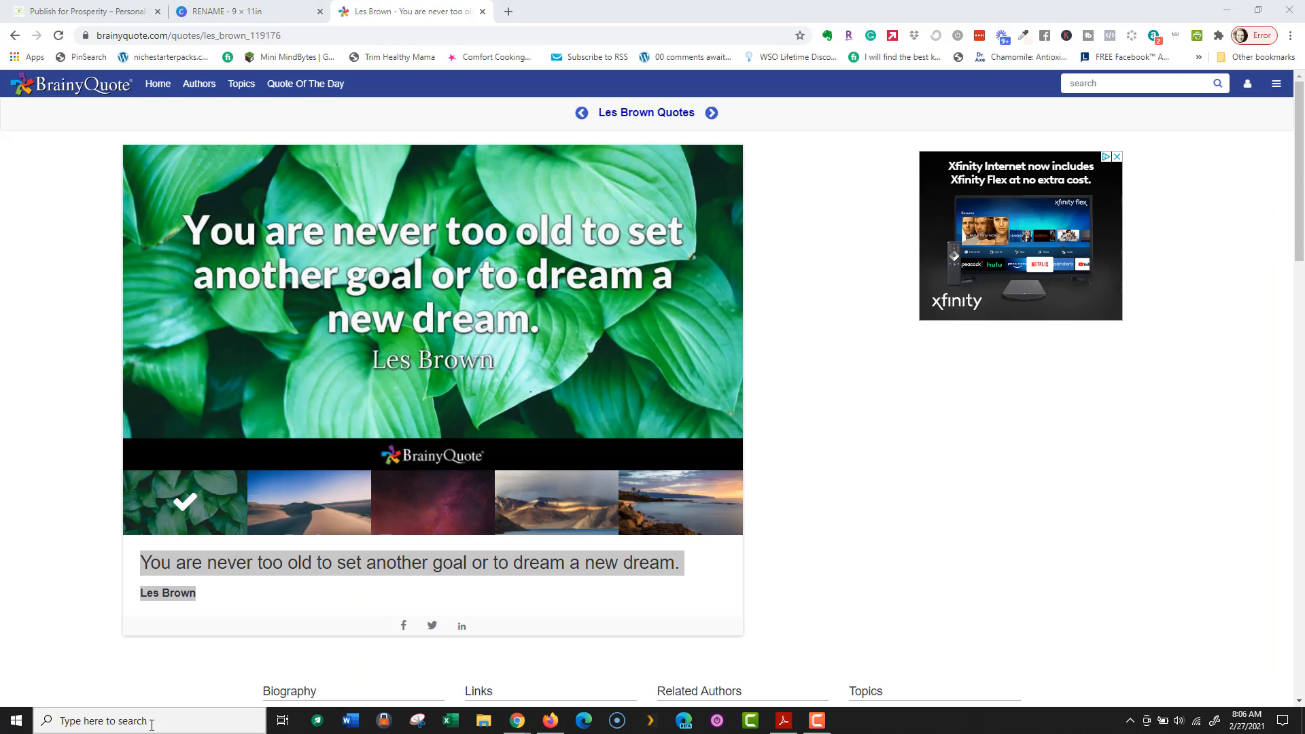
pyautogui.write('text')
pyautogui.press('Return')
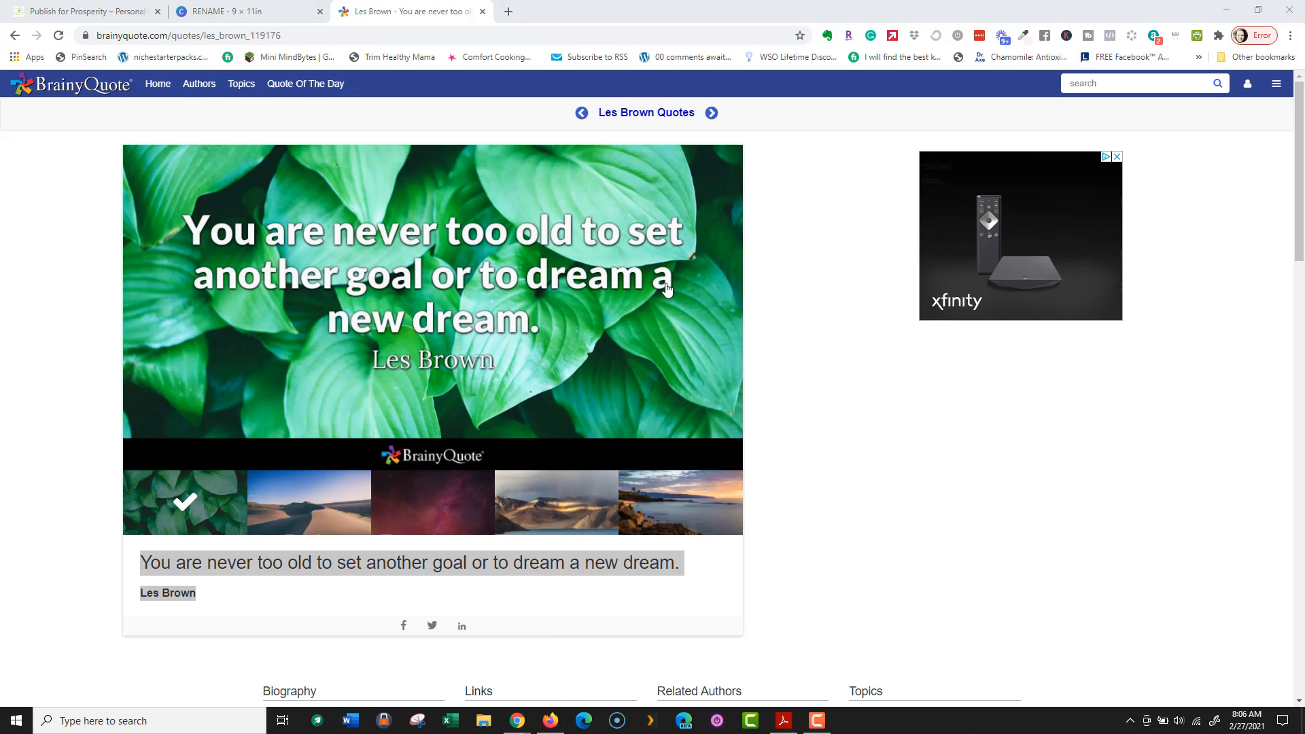
pyautogui.hotkey('ctrl', 'v')
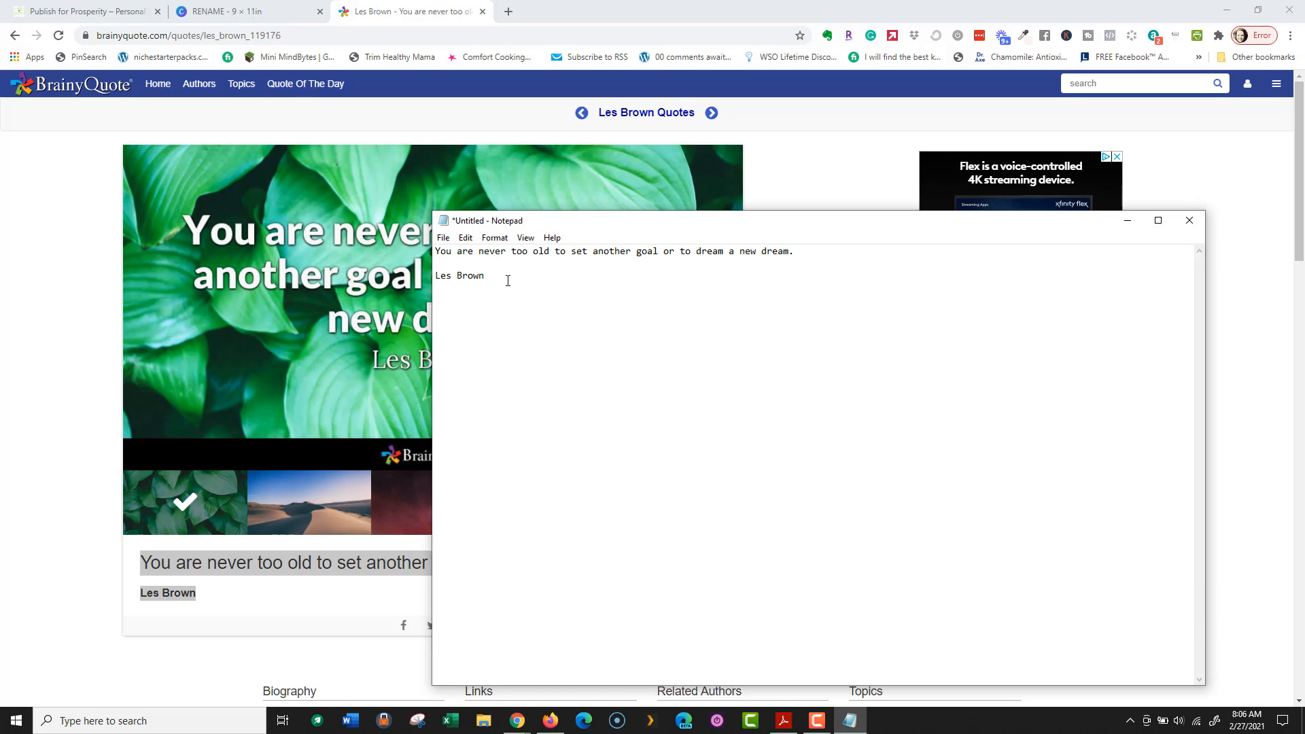
# Step: Copy the plain-text quote and author name from Notepad and switch back to the Canva design
pyautogui.moveTo(487, 277); pyautogui.dragTo(414, 251)
pyautogui.hotkey('ctrl', 'c')
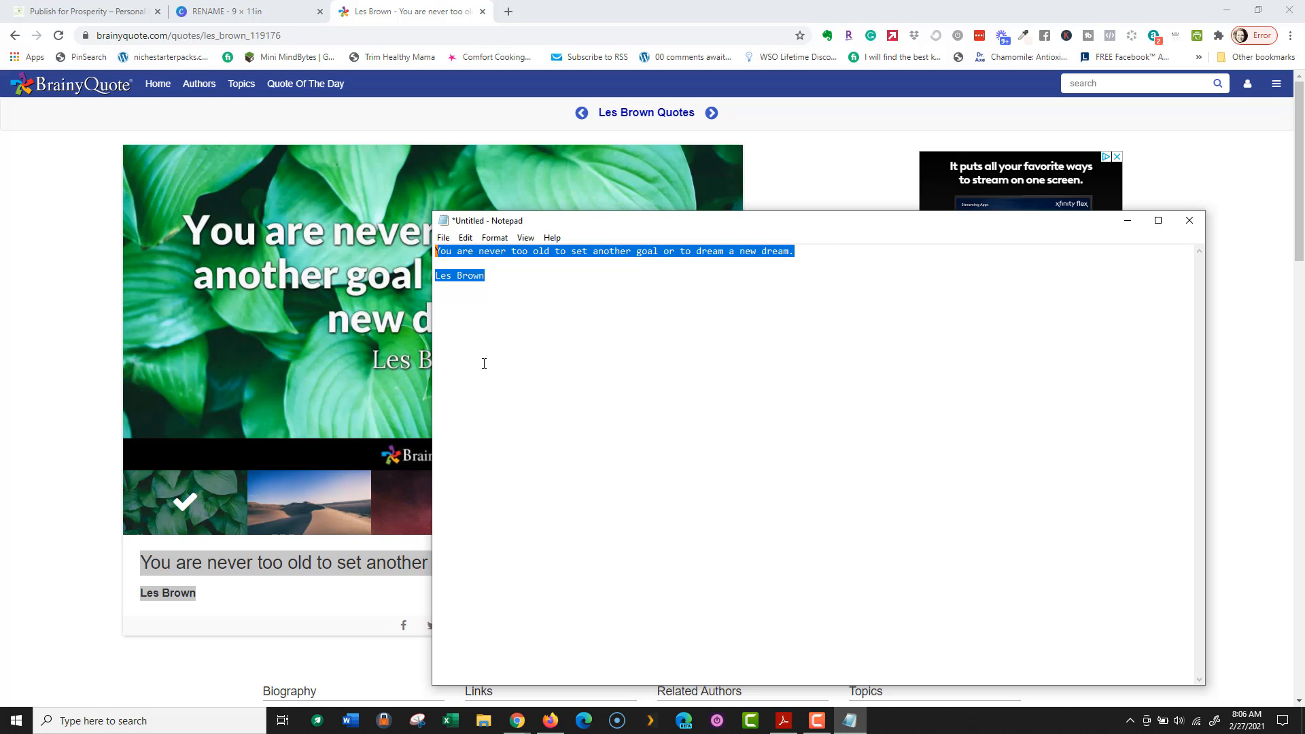
pyautogui.hotkey('alt', 'Tab')
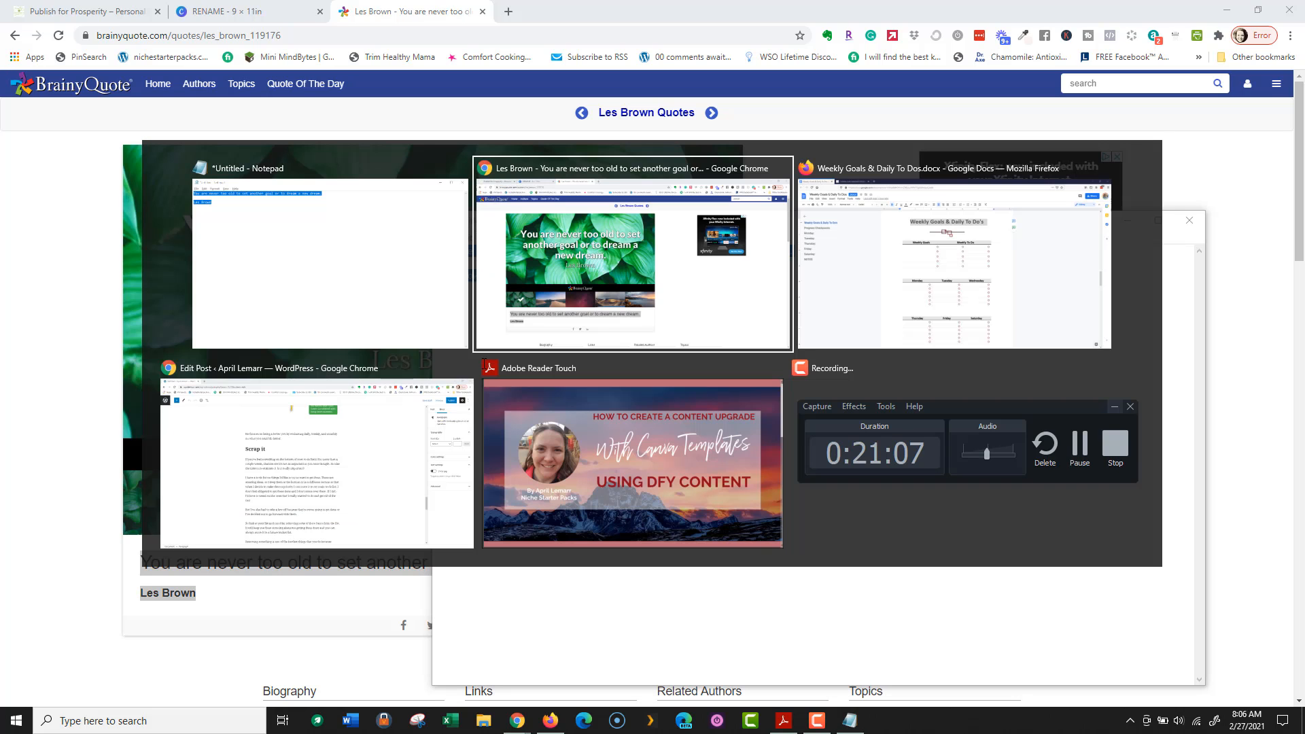
pyautogui.press('Tab')
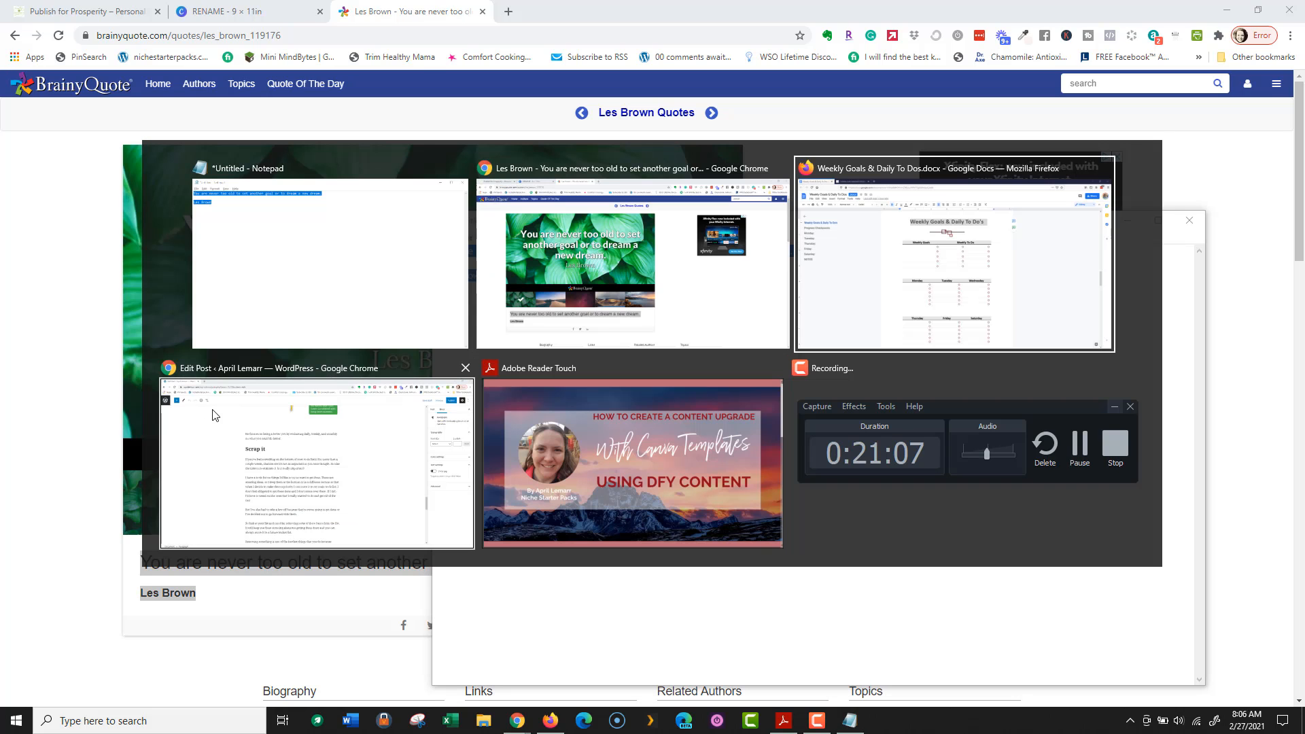
pyautogui.hotkey('alt', 'Tab')
pyautogui.press('Tab')
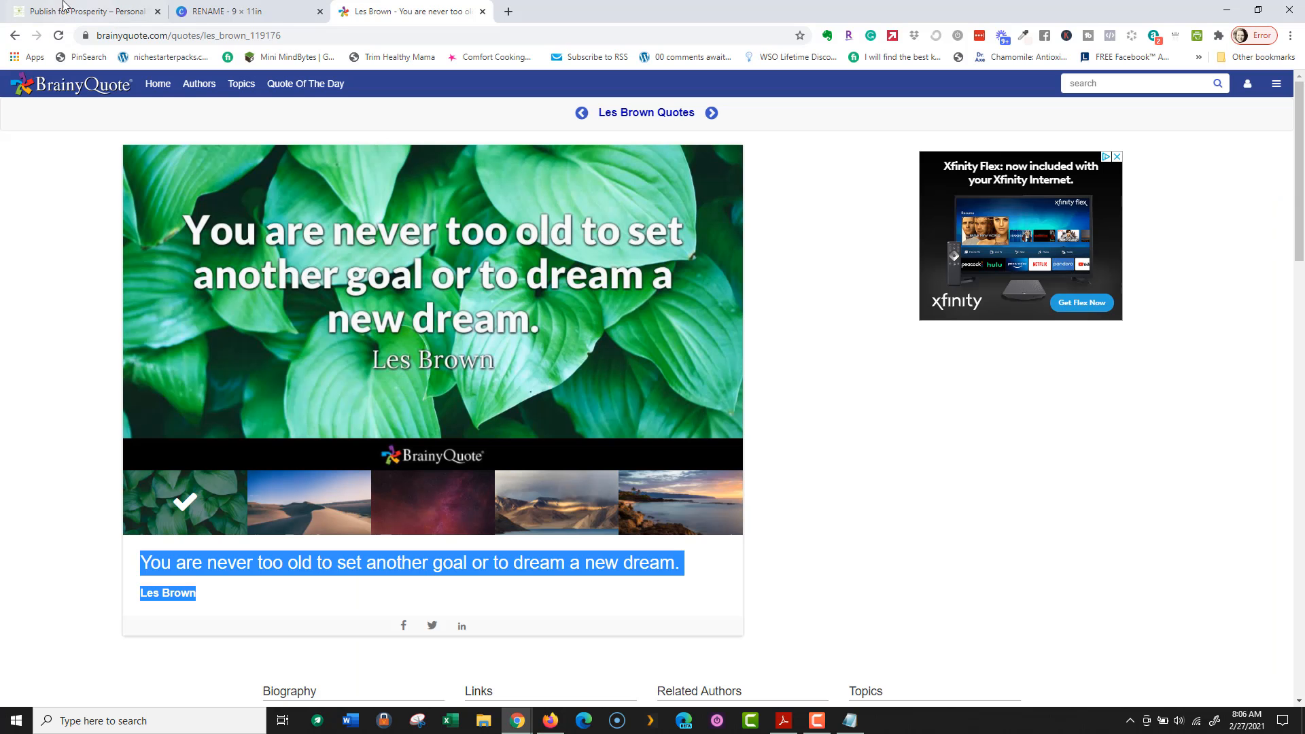
pyautogui.click(211, 10)
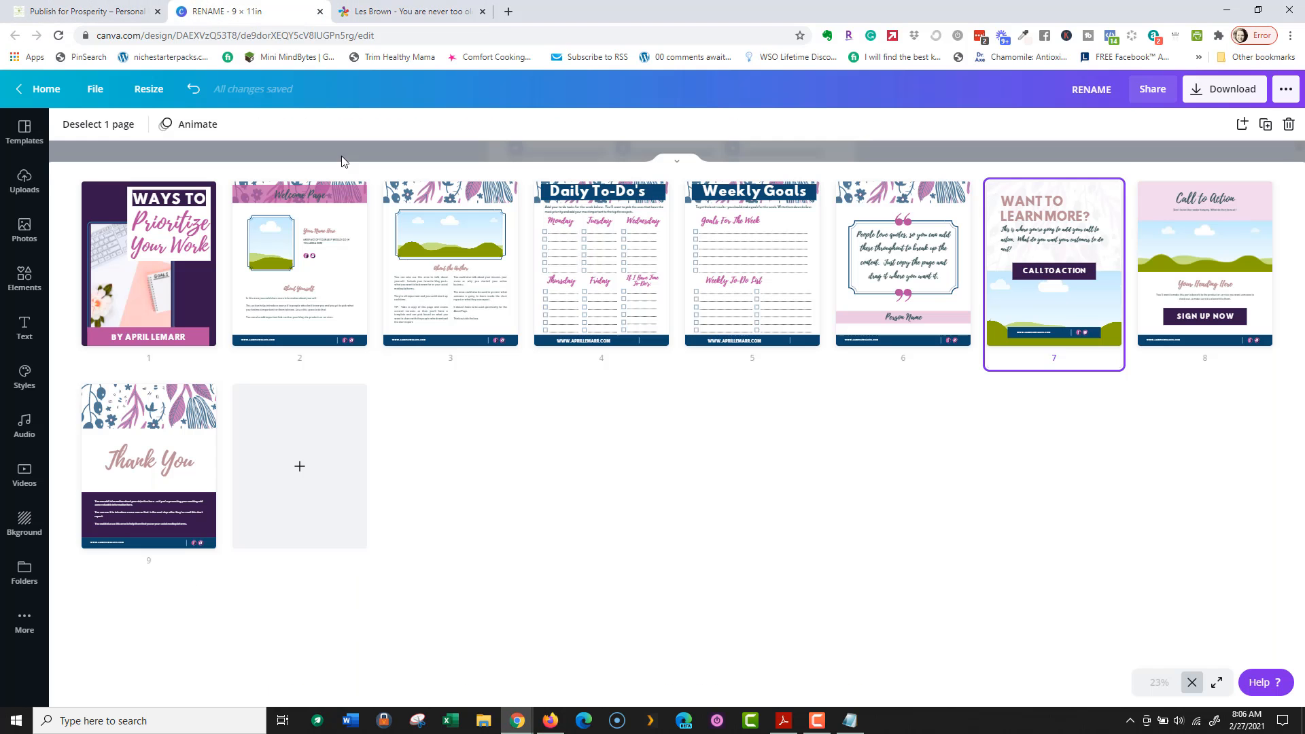
pyautogui.click(397, 6)
pyautogui.click(210, 10)
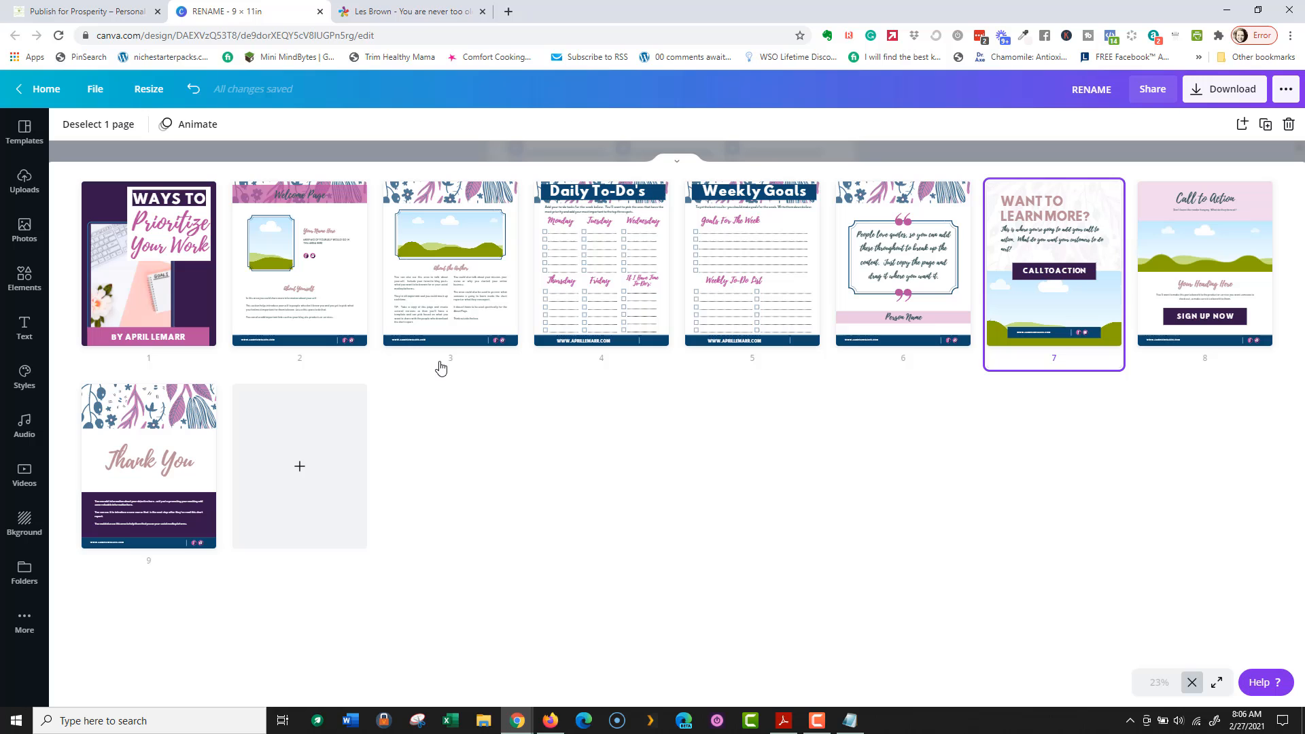
# Step: Open page 6 for editing and replace its placeholder quote text with the copied Les Brown quote and name
pyautogui.doubleClick(916, 246)
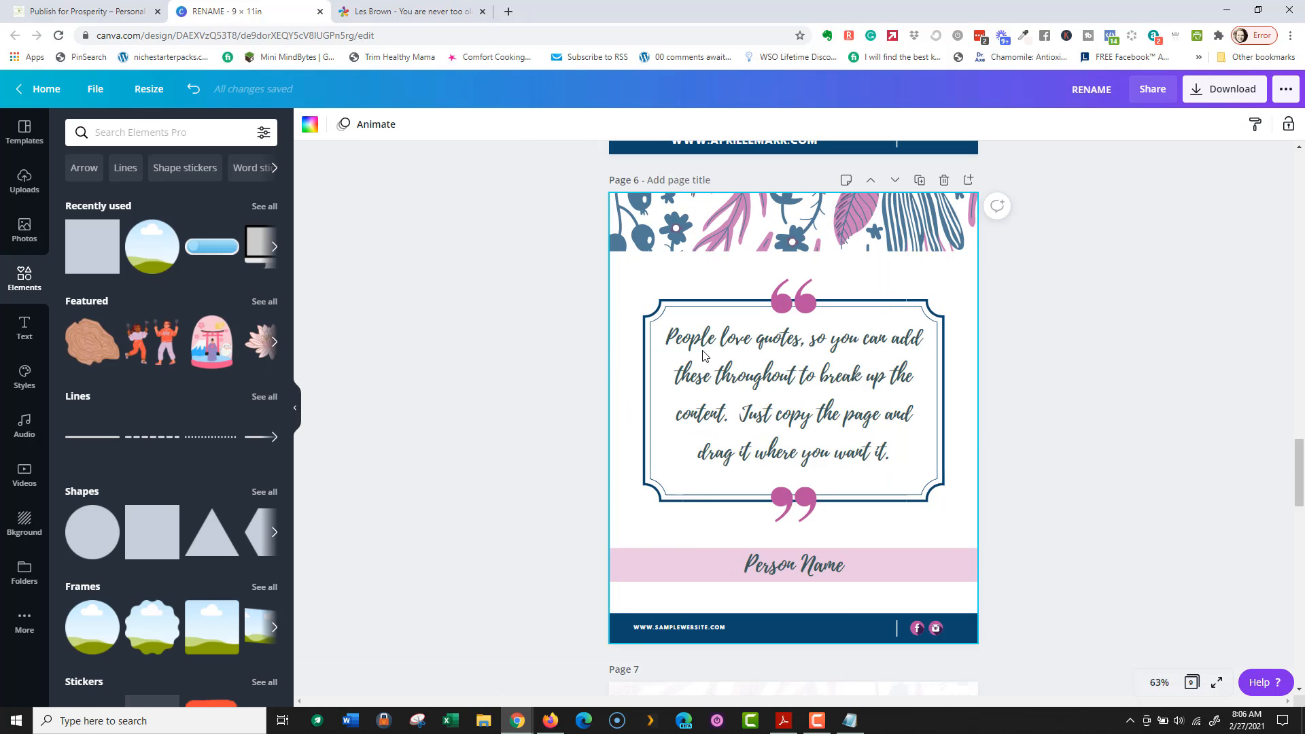
pyautogui.click(689, 353)
pyautogui.moveTo(666, 334); pyautogui.dragTo(704, 449)
pyautogui.hotkey('ctrl', 'v')
pyautogui.press('Delete')
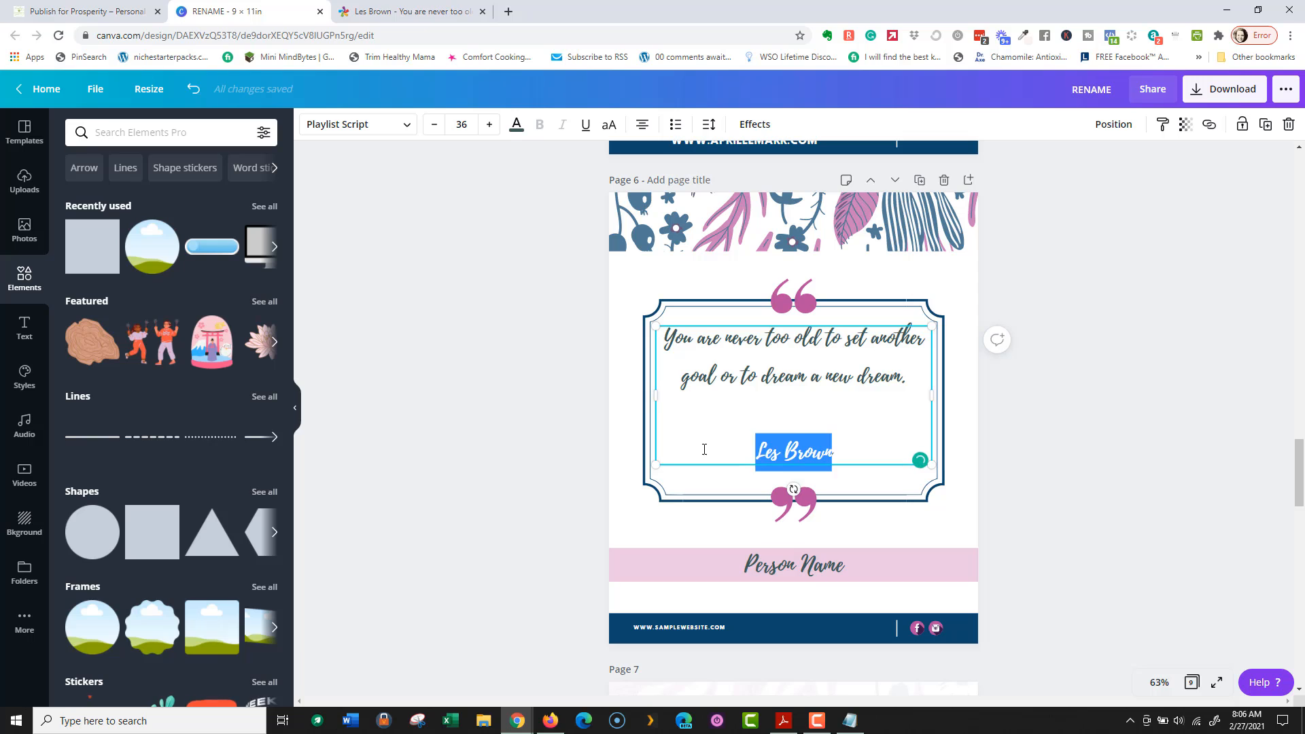
# Step: Move "Les Brown" out of the quote text box and into the pink band, replacing "Person Name"
pyautogui.hotkey('ctrl', 'x')
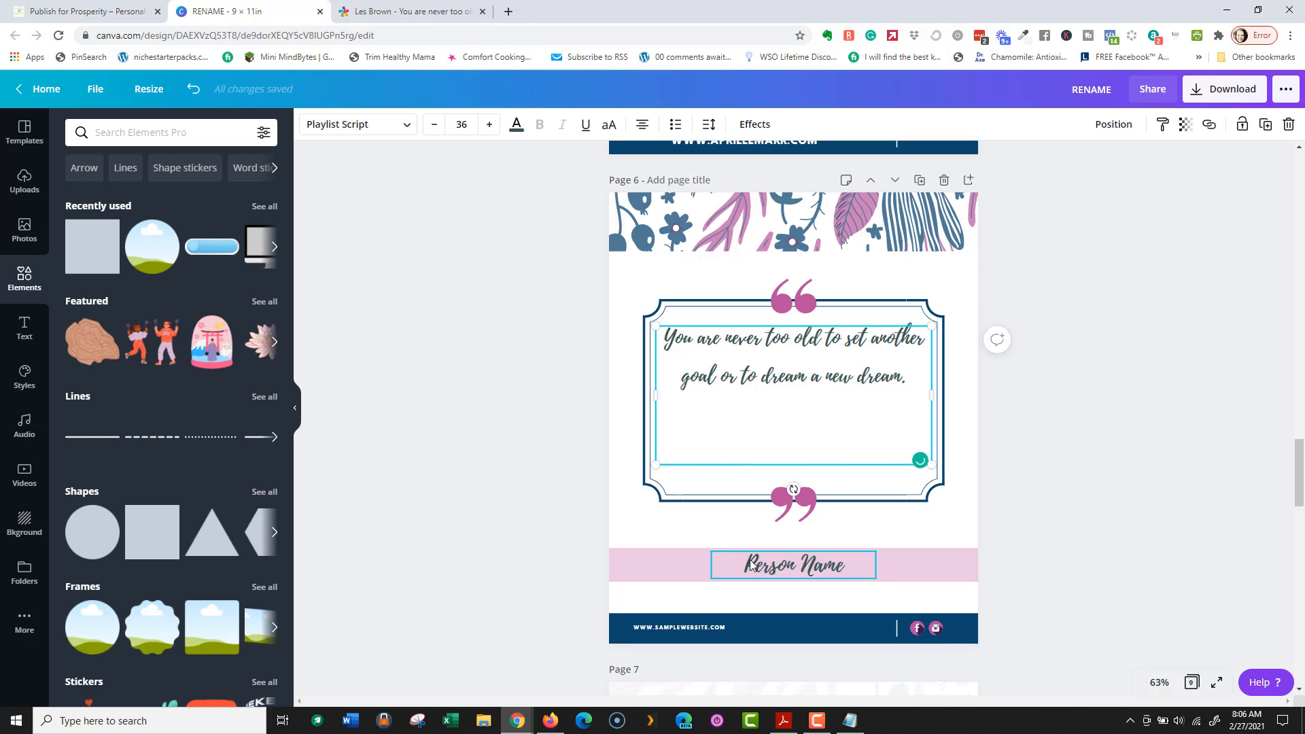
pyautogui.click(751, 566)
pyautogui.moveTo(745, 562); pyautogui.dragTo(865, 575)
pyautogui.hotkey('ctrl', 'v')
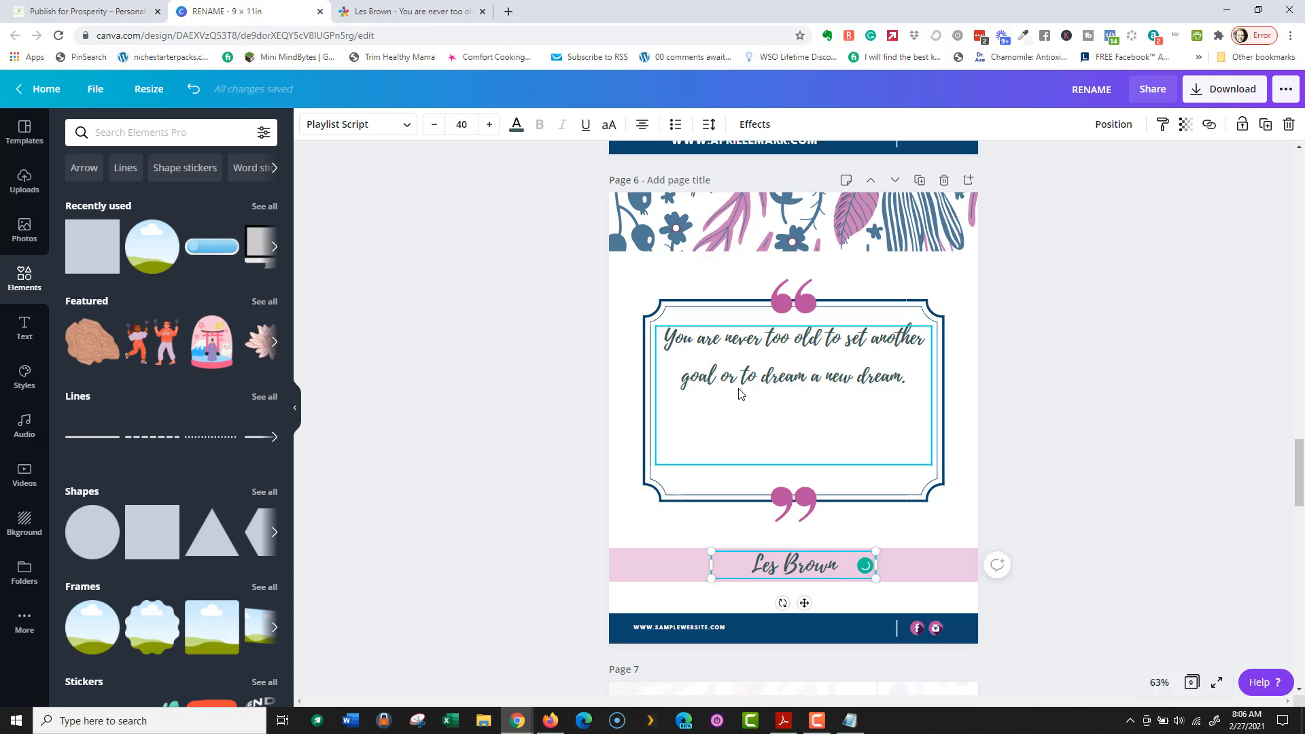
# Step: Increase the font size of the quote text on page 6 to 48
pyautogui.click(722, 361)
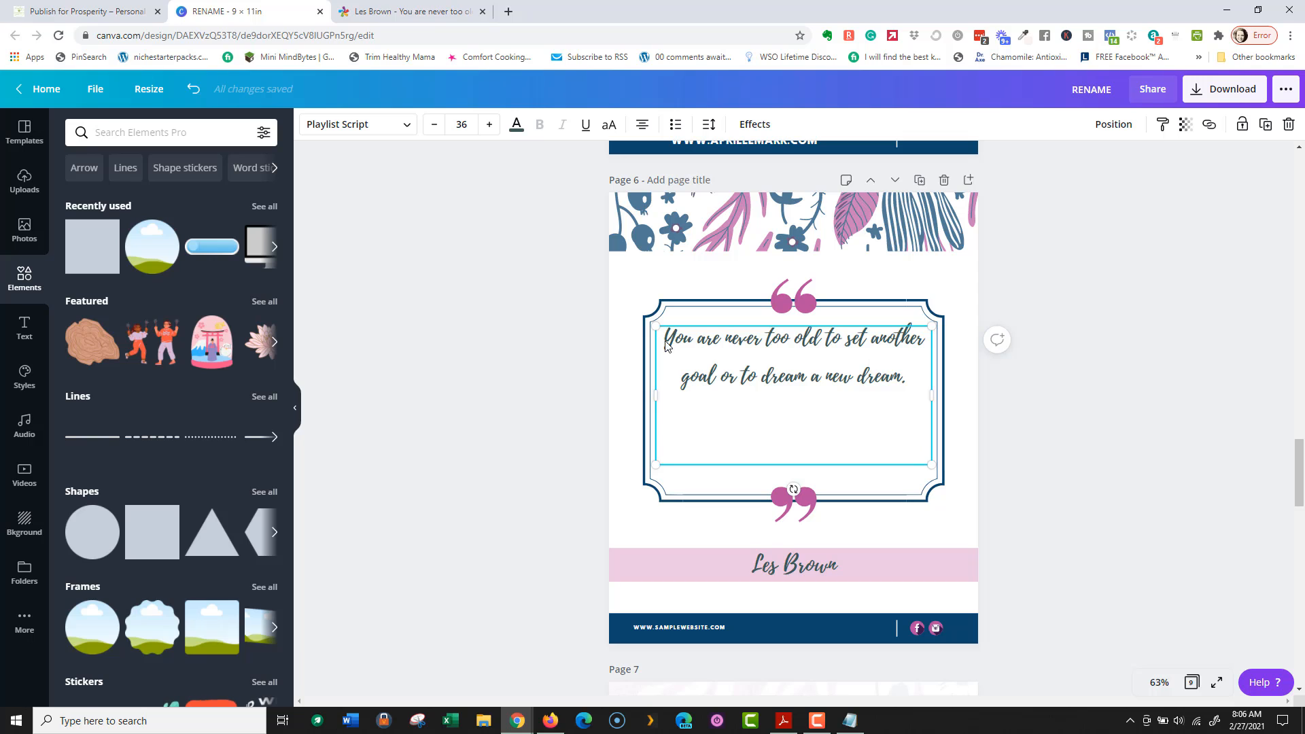
pyautogui.moveTo(693, 337); pyautogui.dragTo(913, 392)
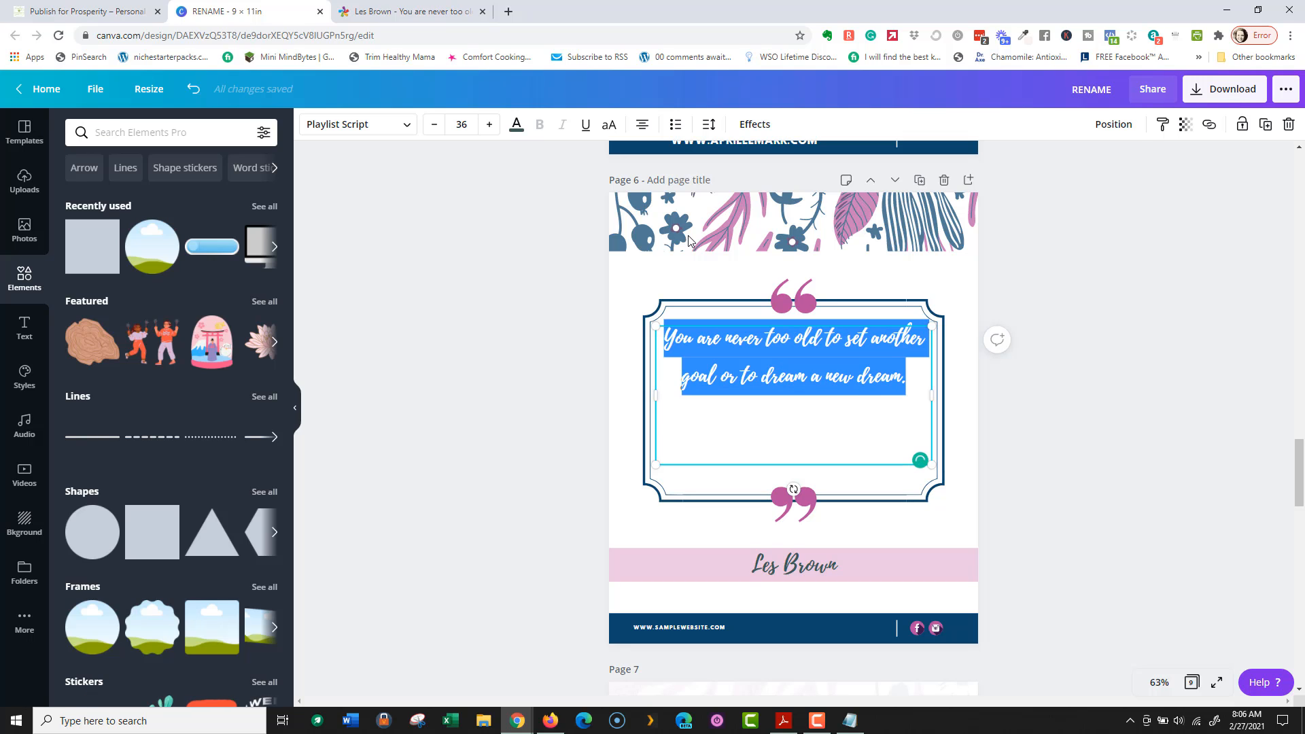
pyautogui.click(487, 127)
pyautogui.click(487, 127)
pyautogui.click(487, 128)
pyautogui.click(487, 127)
pyautogui.click(488, 128)
pyautogui.click(488, 127)
pyautogui.click(489, 127)
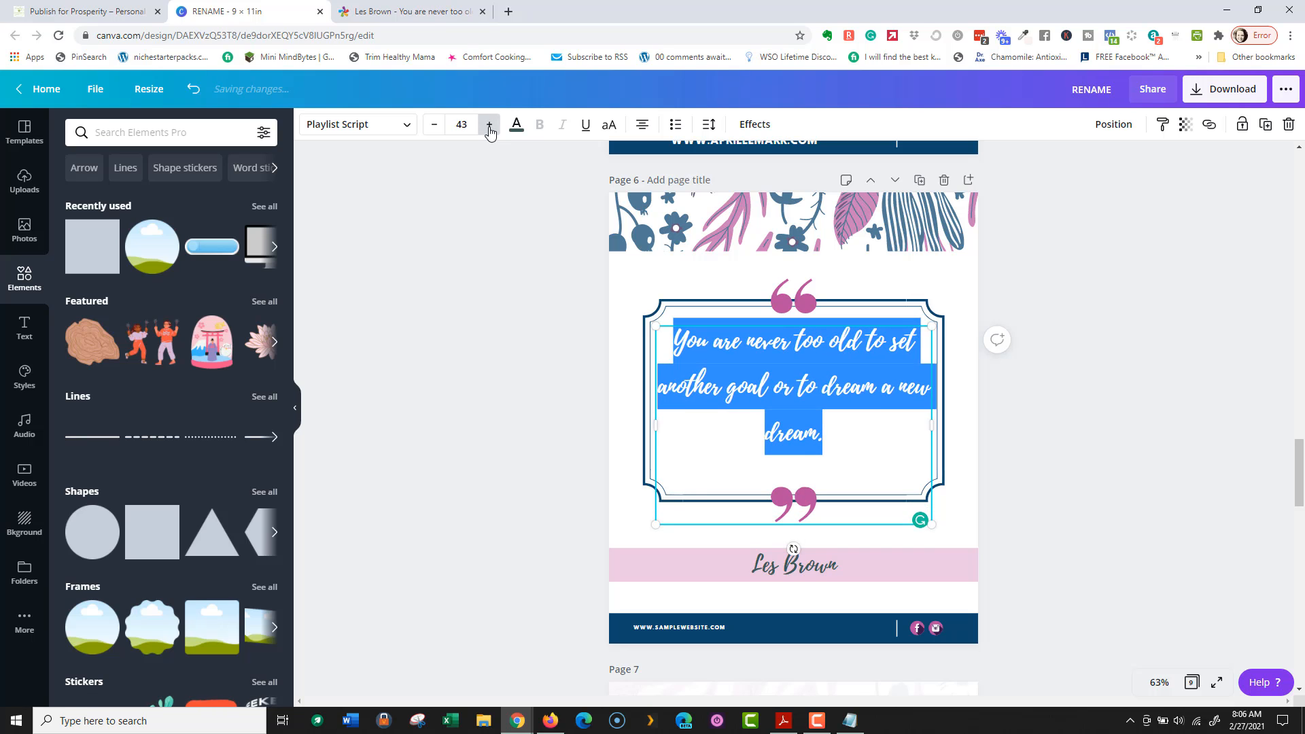
pyautogui.click(488, 127)
pyautogui.click(489, 128)
pyautogui.click(488, 127)
pyautogui.click(489, 127)
pyautogui.click(489, 127)
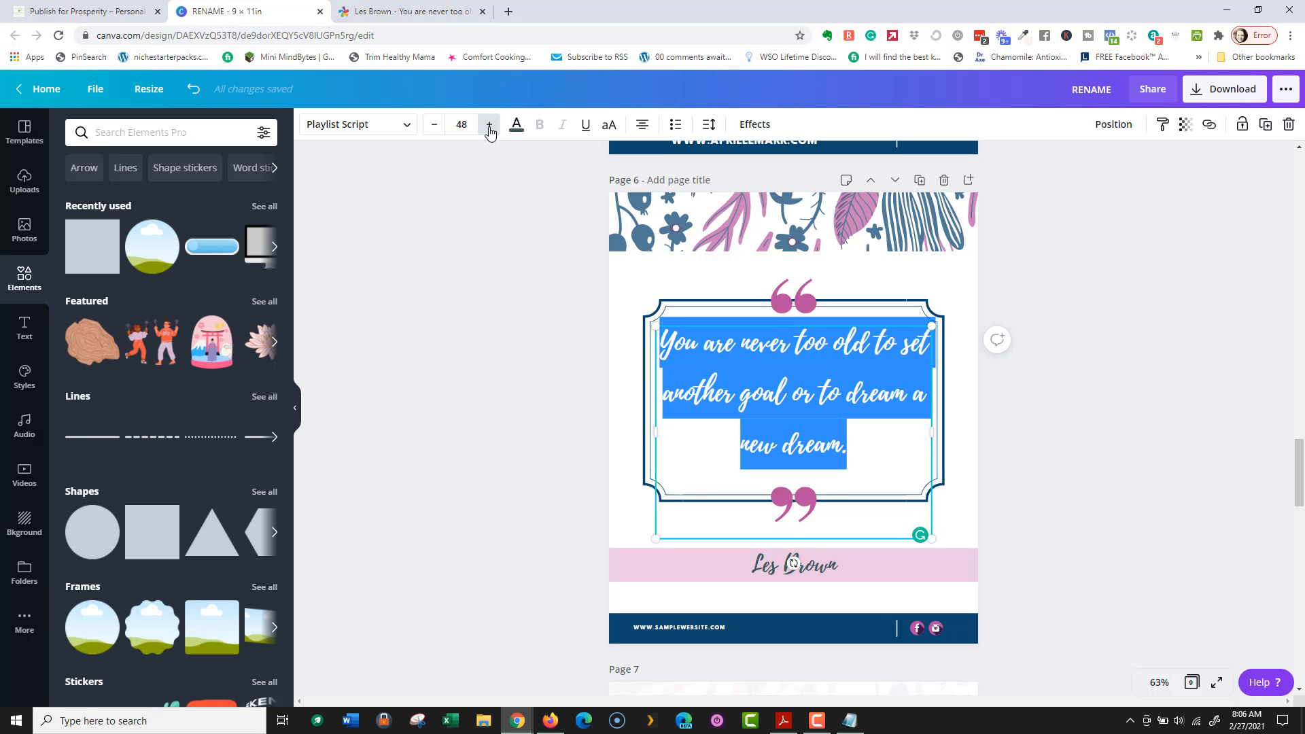
# Step: Increase the font size of the quote text on page 6 to 50
pyautogui.click(488, 128)
pyautogui.click(488, 127)
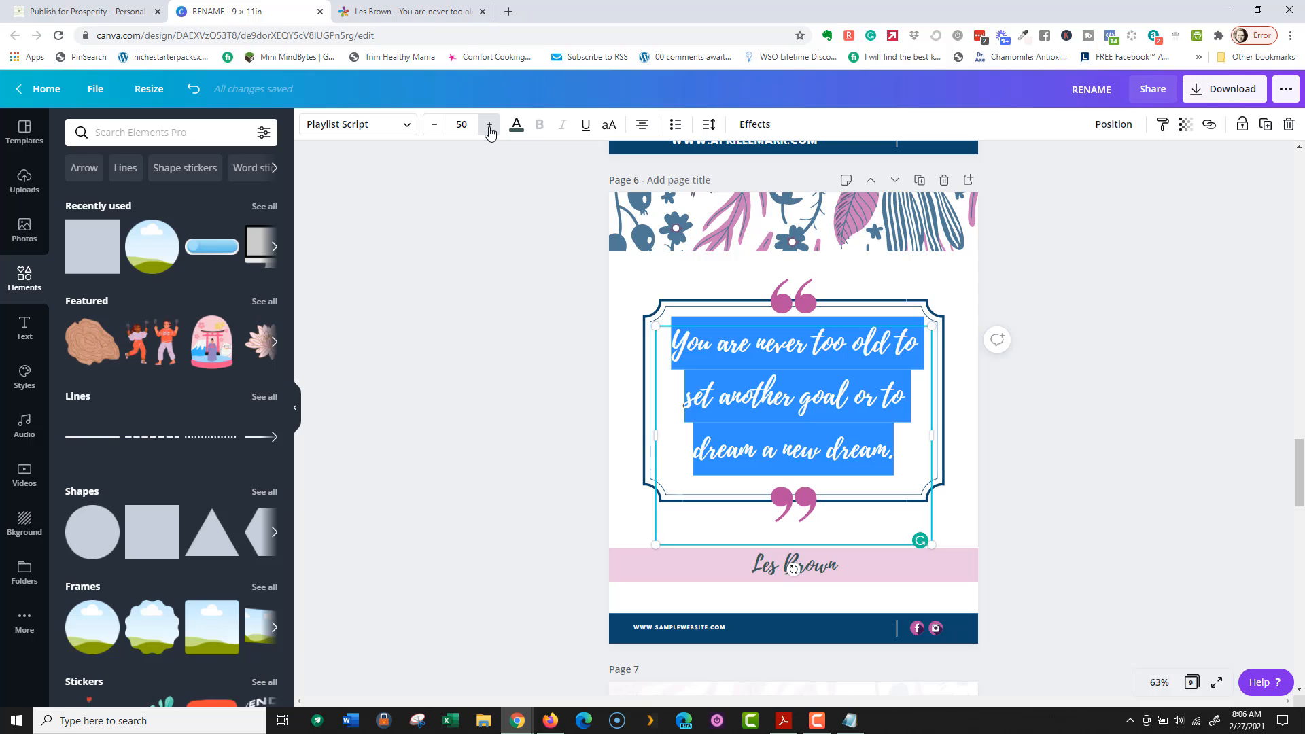
pyautogui.click(501, 258)
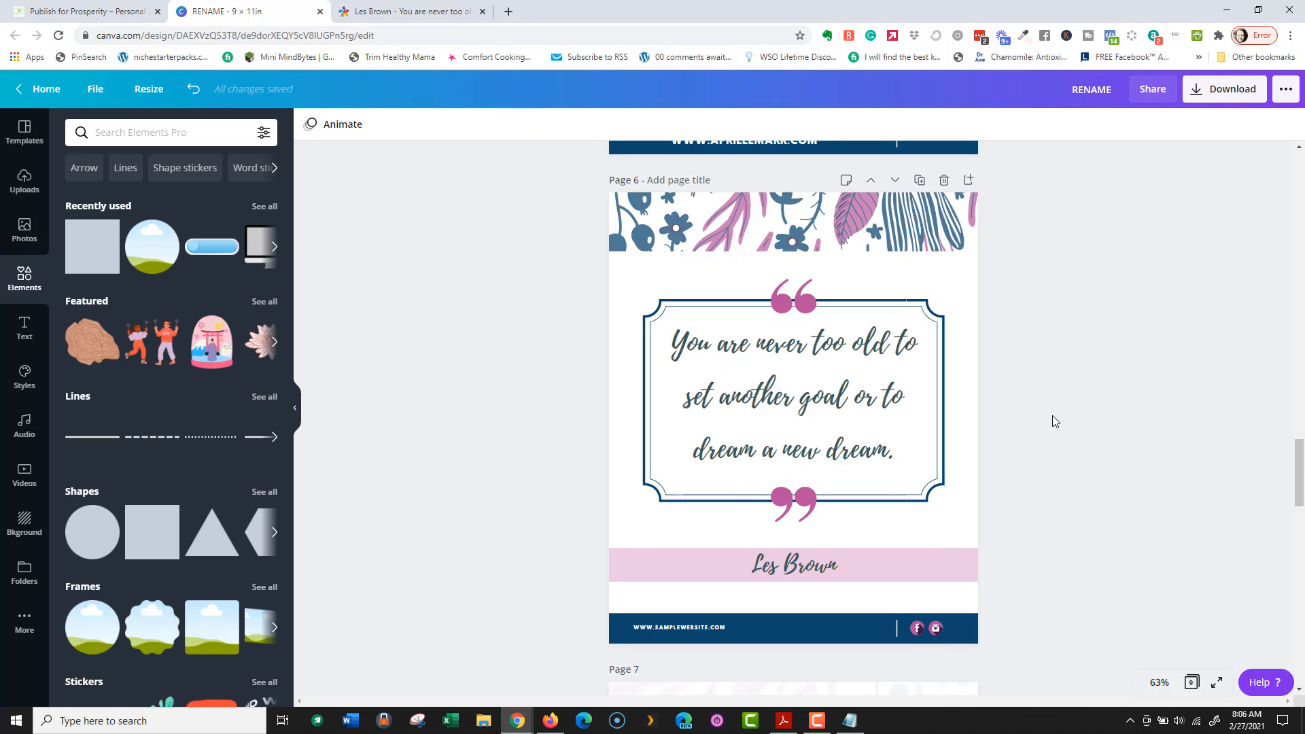
# Step: Replace the sample website address in page 6's footer with a copy of the larger website text from page 5's footer
pyautogui.scroll(-5, 1052, 414)
pyautogui.scroll(-2, 1052, 415)
pyautogui.scroll(15, 1056, 411)
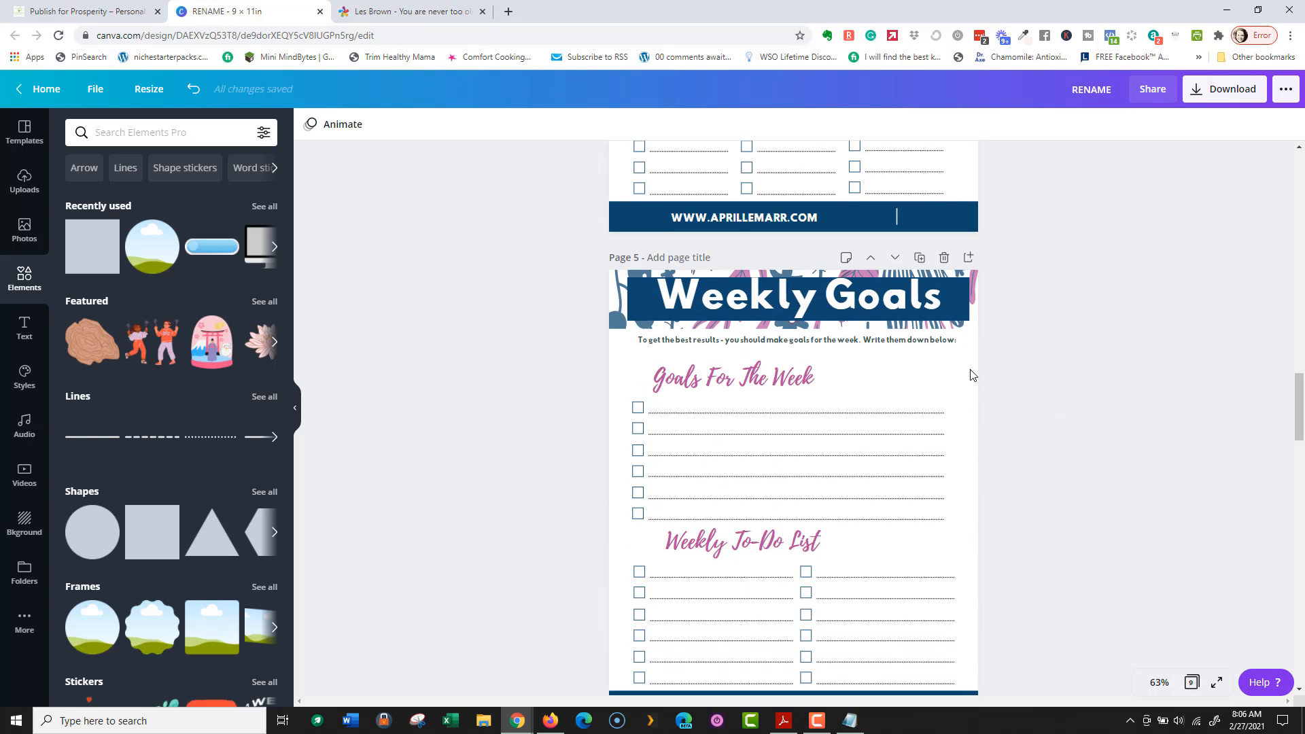
pyautogui.scroll(8, 973, 371)
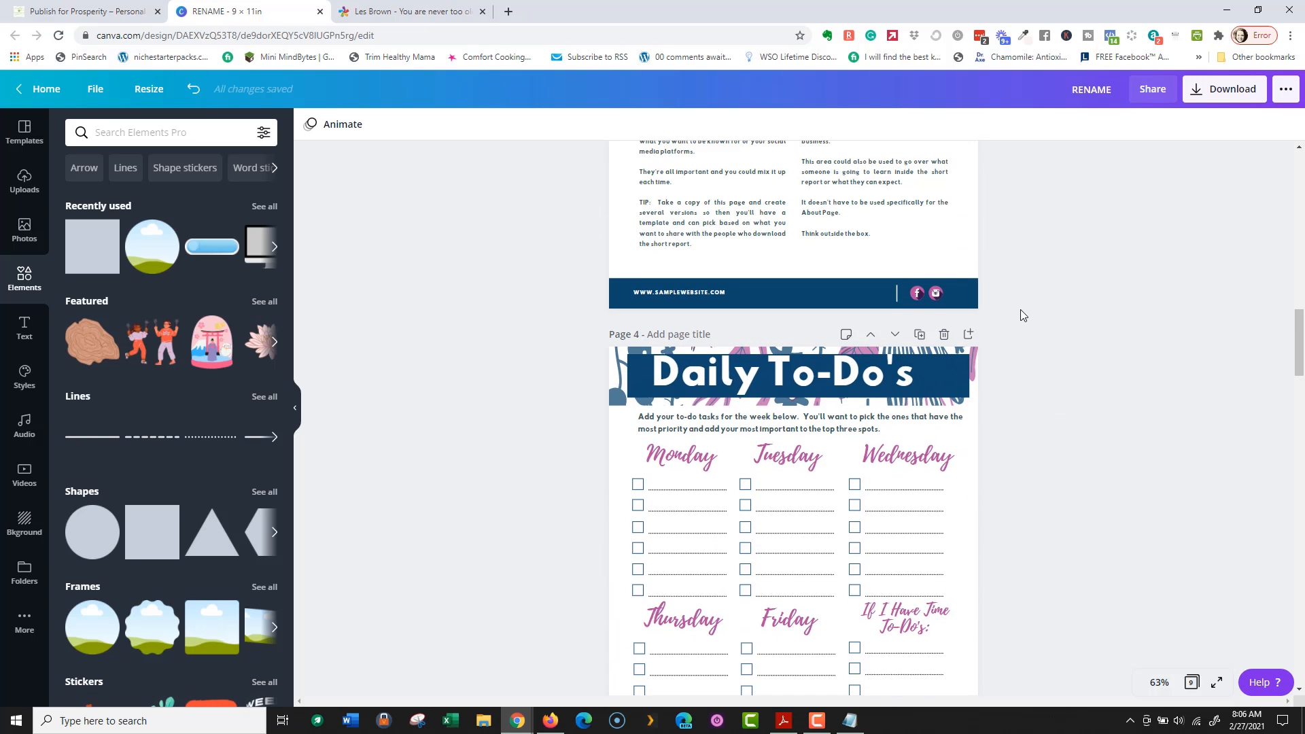
pyautogui.scroll(-12, 1019, 314)
pyautogui.scroll(-1, 822, 406)
pyautogui.click(751, 373)
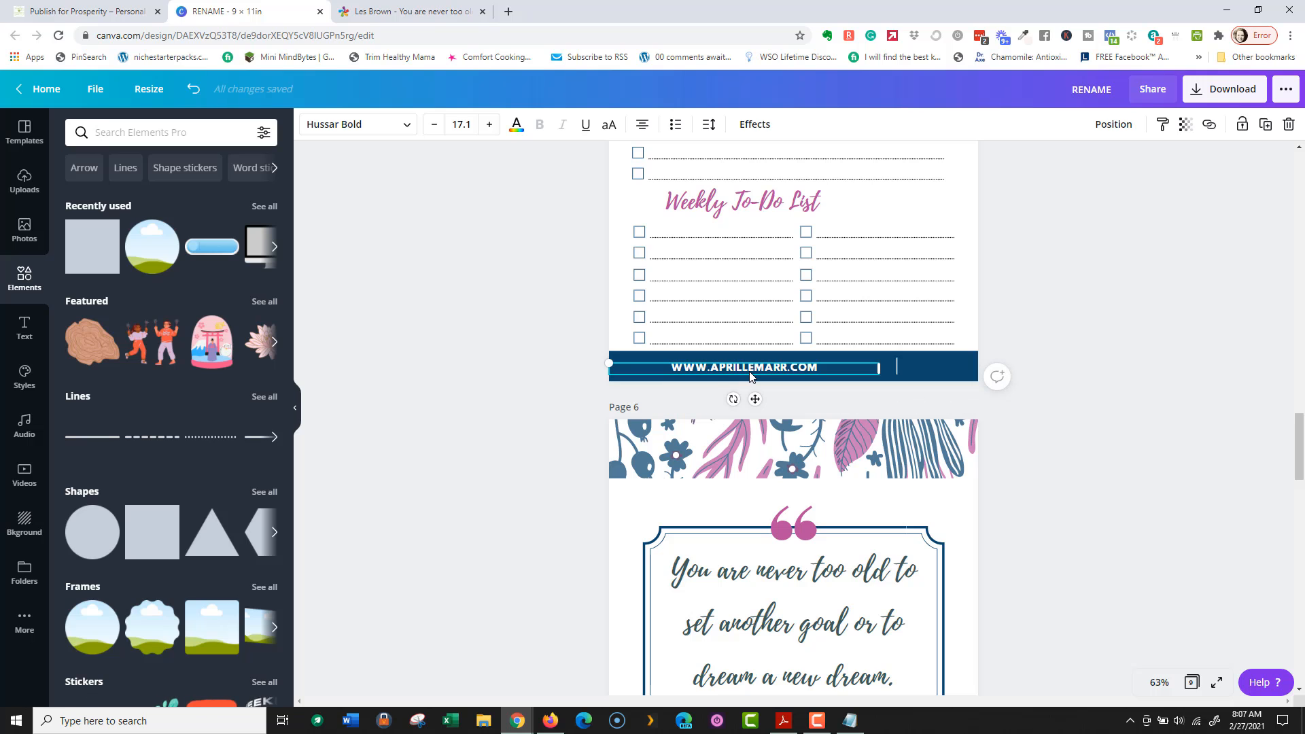
pyautogui.scroll(-10, 816, 442)
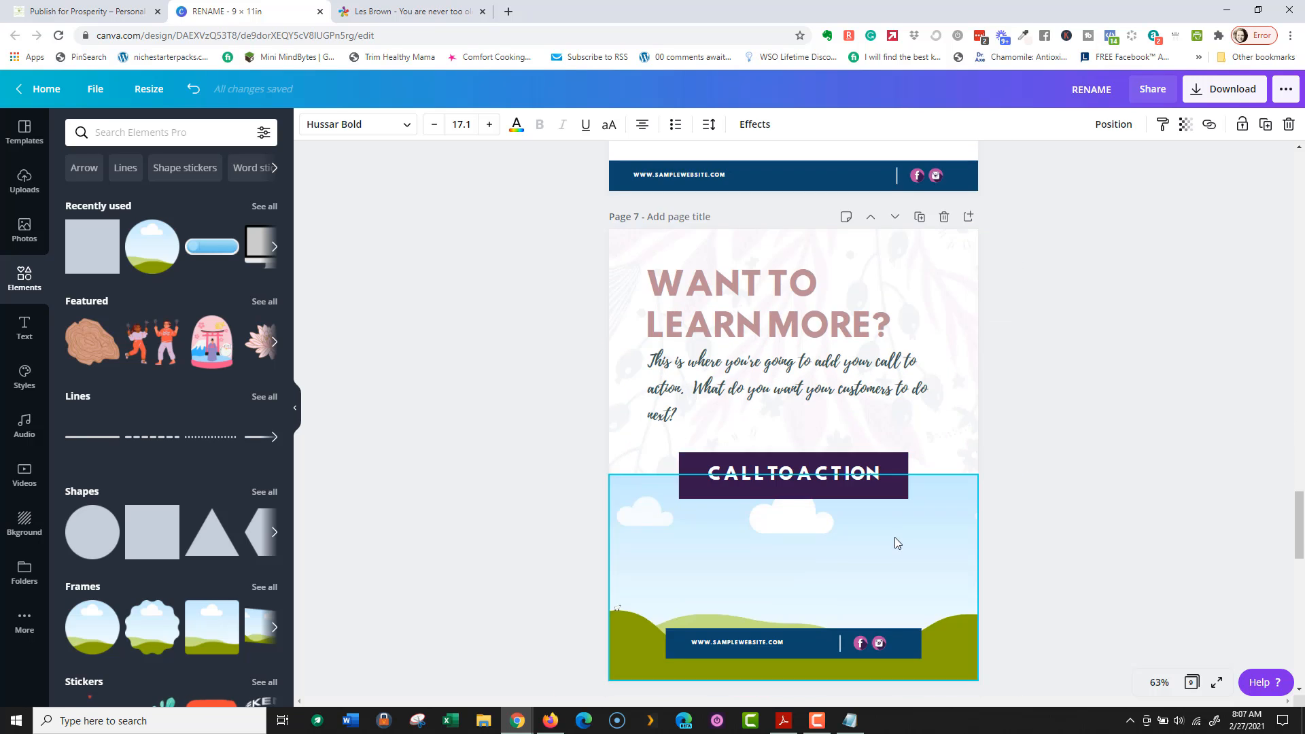
pyautogui.scroll(2, 881, 461)
pyautogui.scroll(1, 880, 460)
pyautogui.click(711, 401)
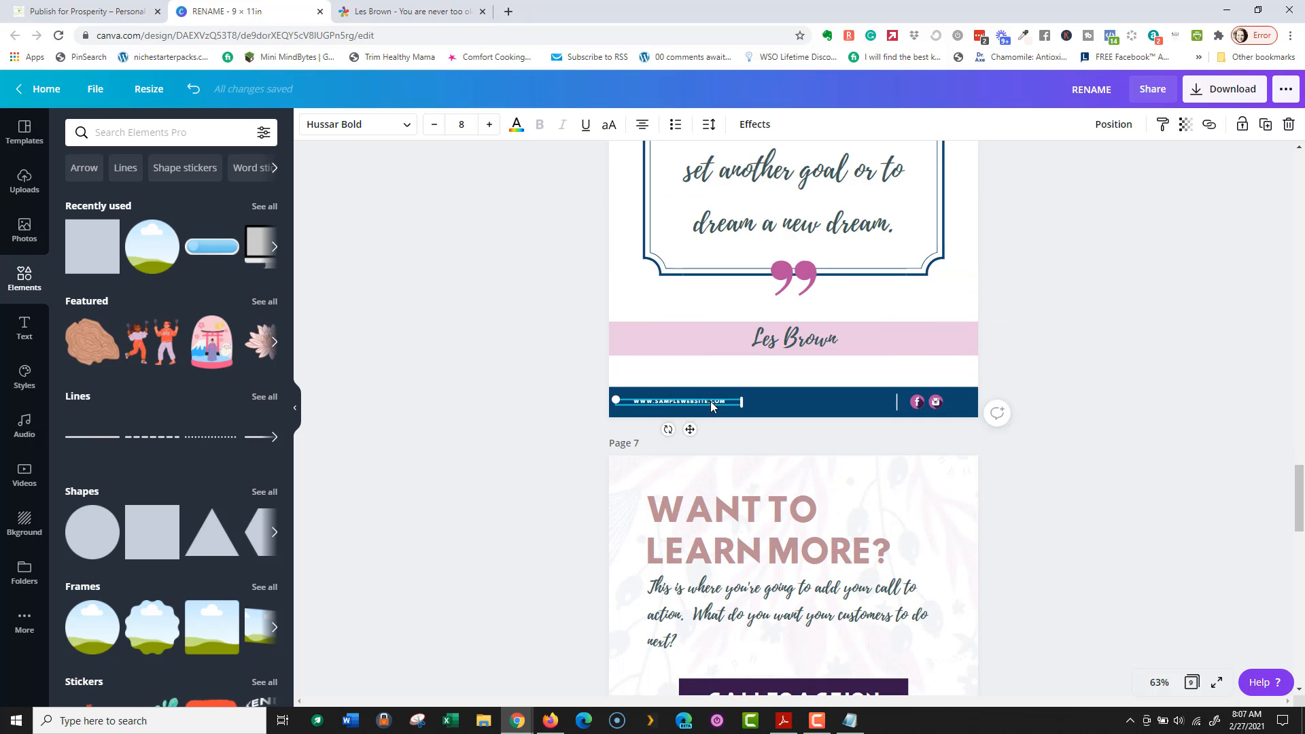
pyautogui.hotkey('ctrl', 'z')
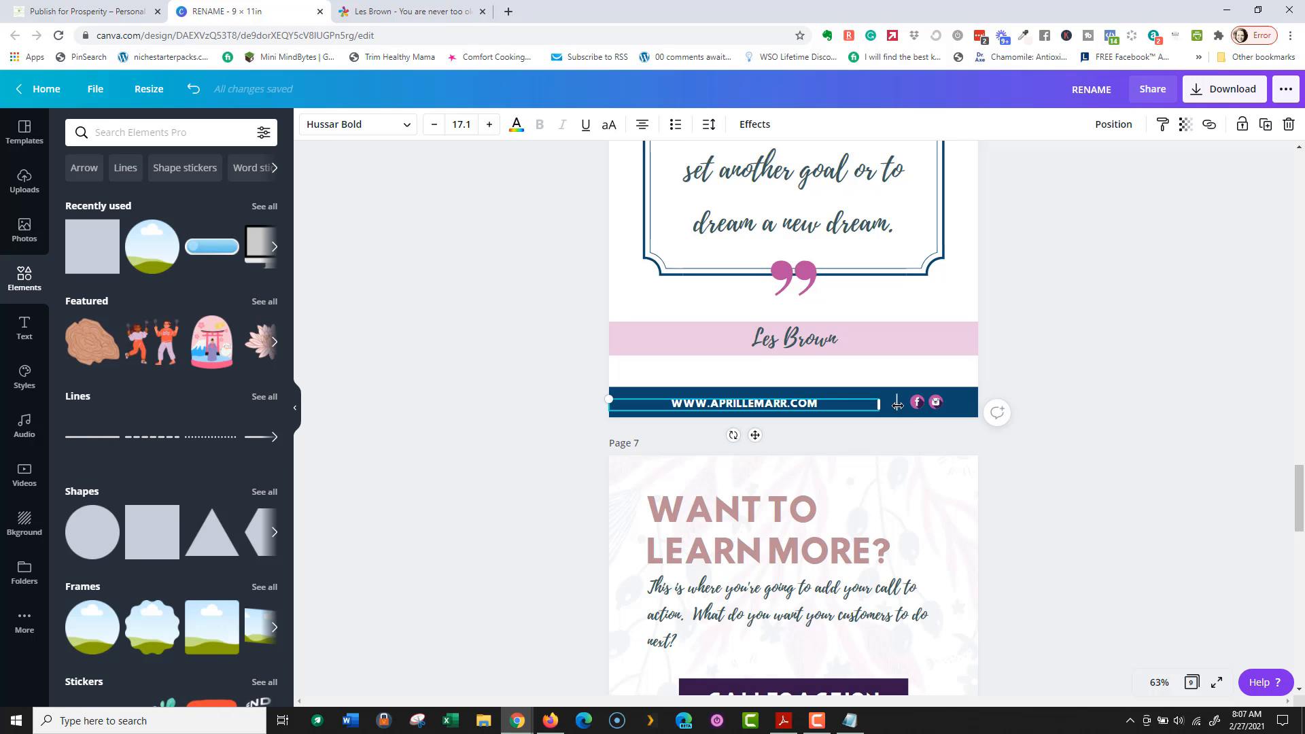
# Step: Delete the Facebook and Instagram icons from the footer of page 6
pyautogui.click(917, 404)
pyautogui.press('Delete')
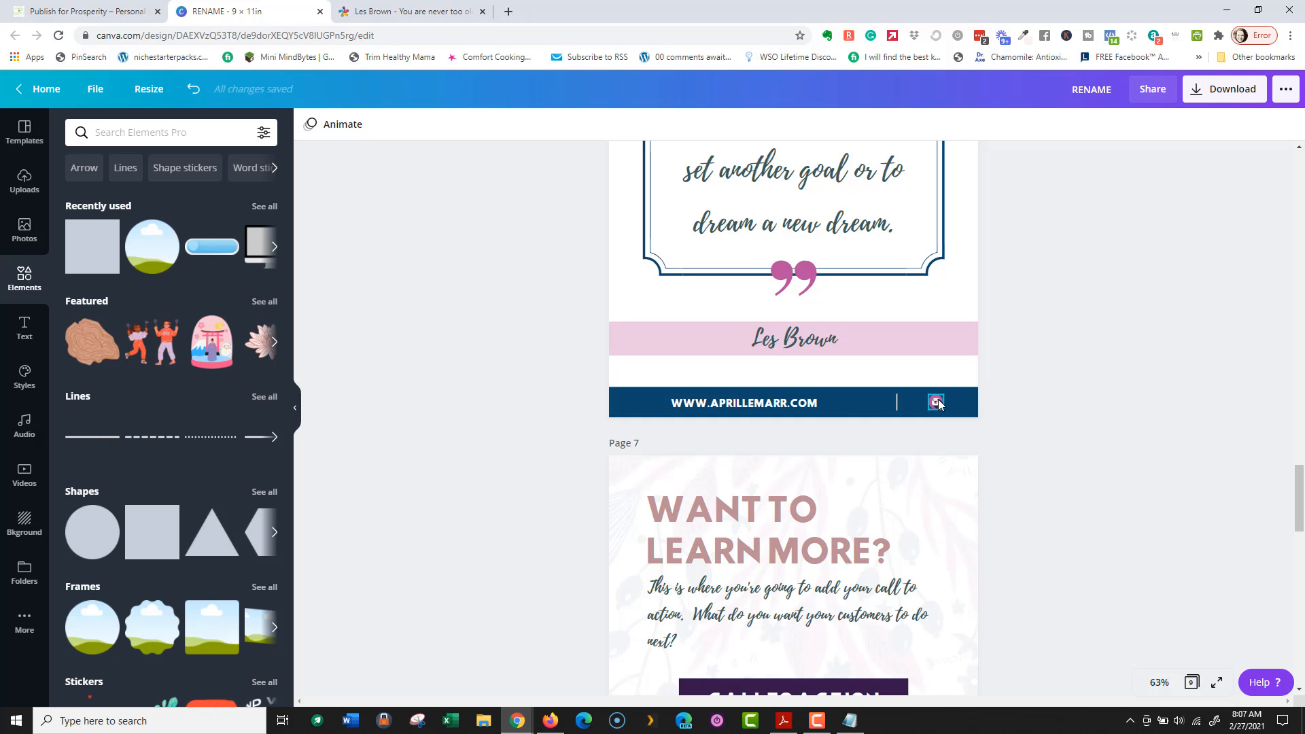
pyautogui.click(938, 403)
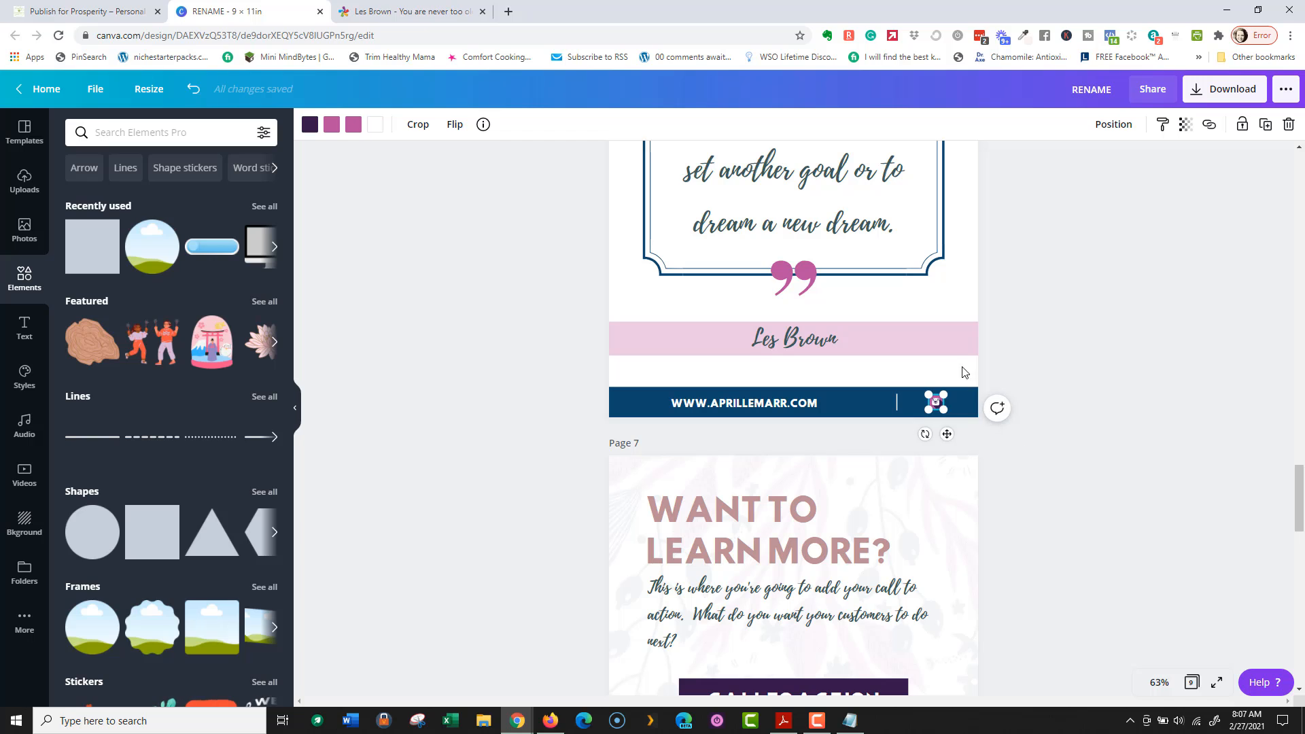
pyautogui.click(1213, 128)
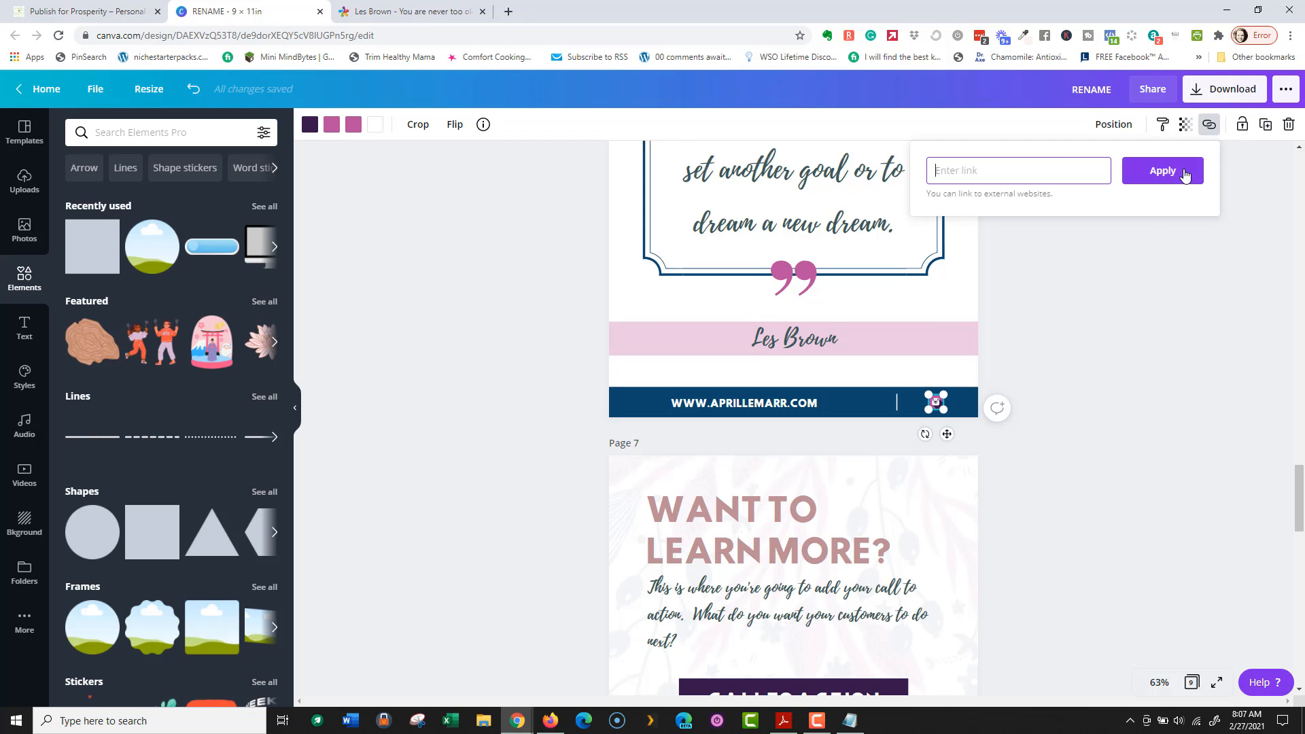
pyautogui.click(1120, 372)
pyautogui.click(936, 406)
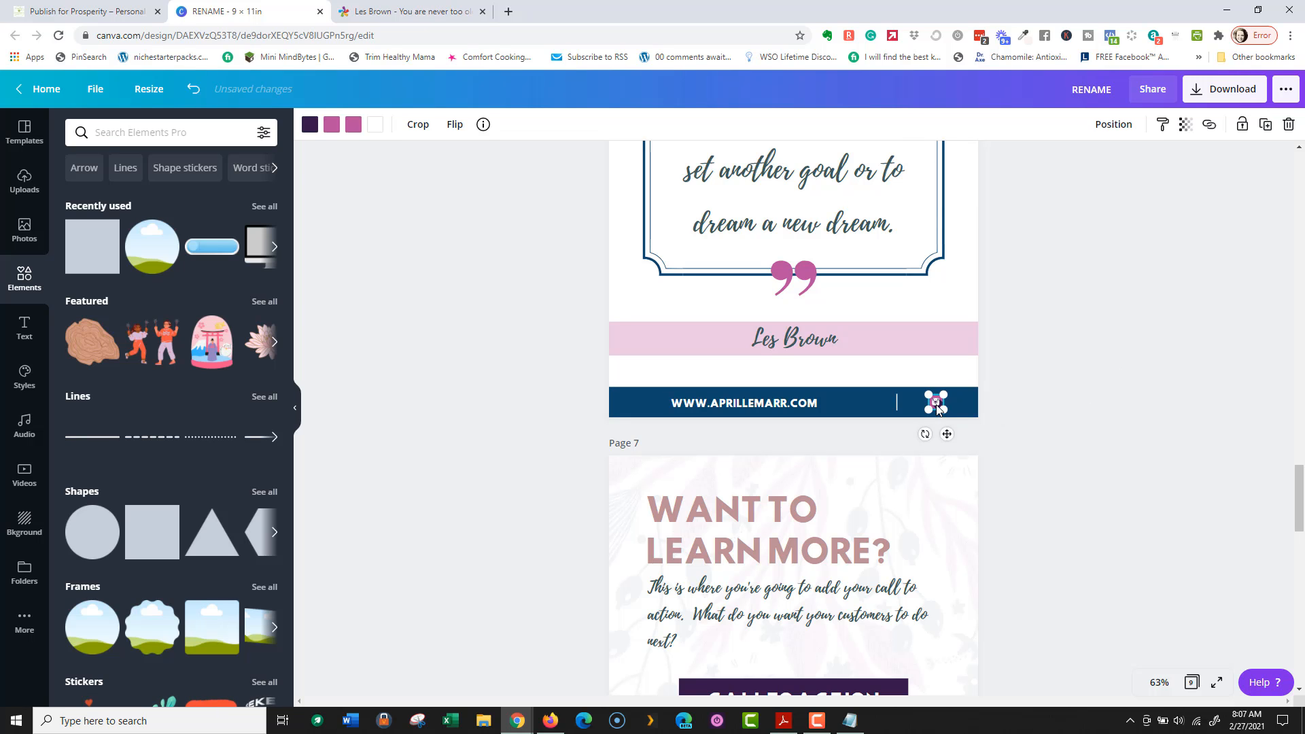
pyautogui.press('Delete')
# Step: Delete page 3, the "About the Author" page, from the design
pyautogui.scroll(5, 846, 261)
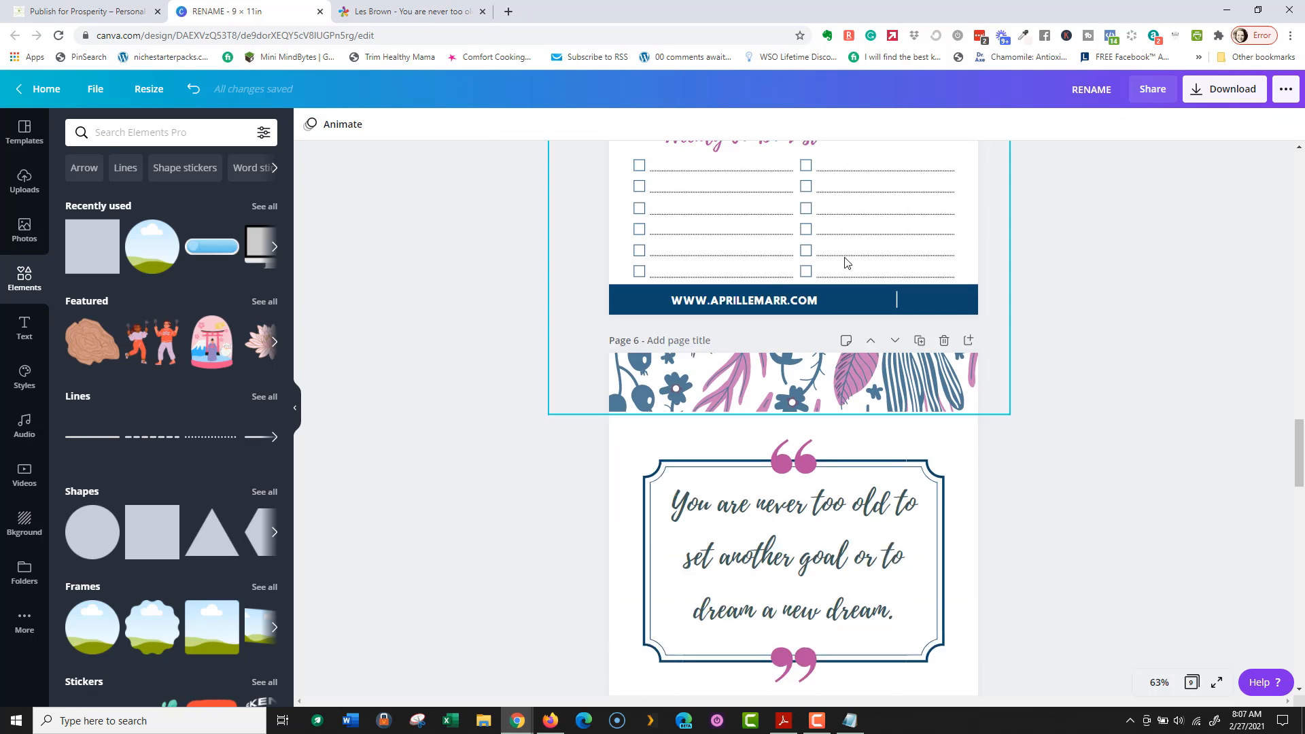
pyautogui.scroll(6, 578, 345)
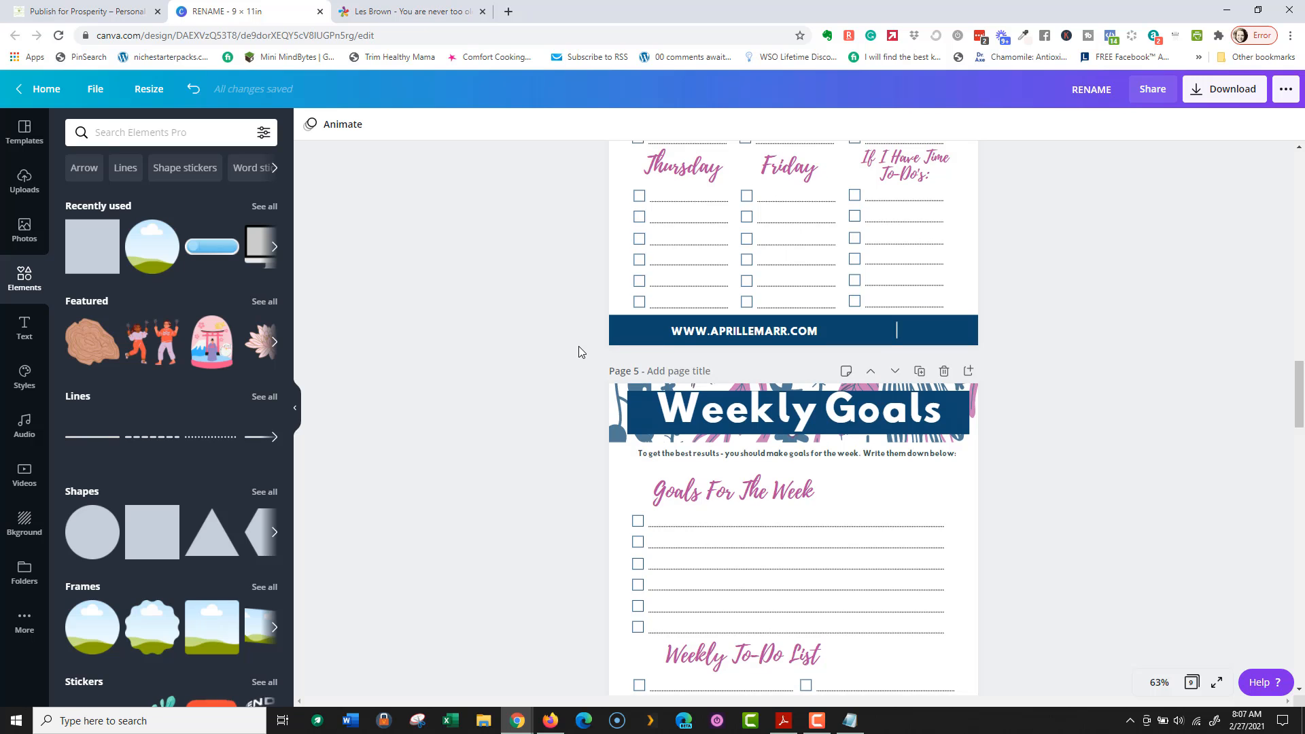
pyautogui.scroll(6, 578, 345)
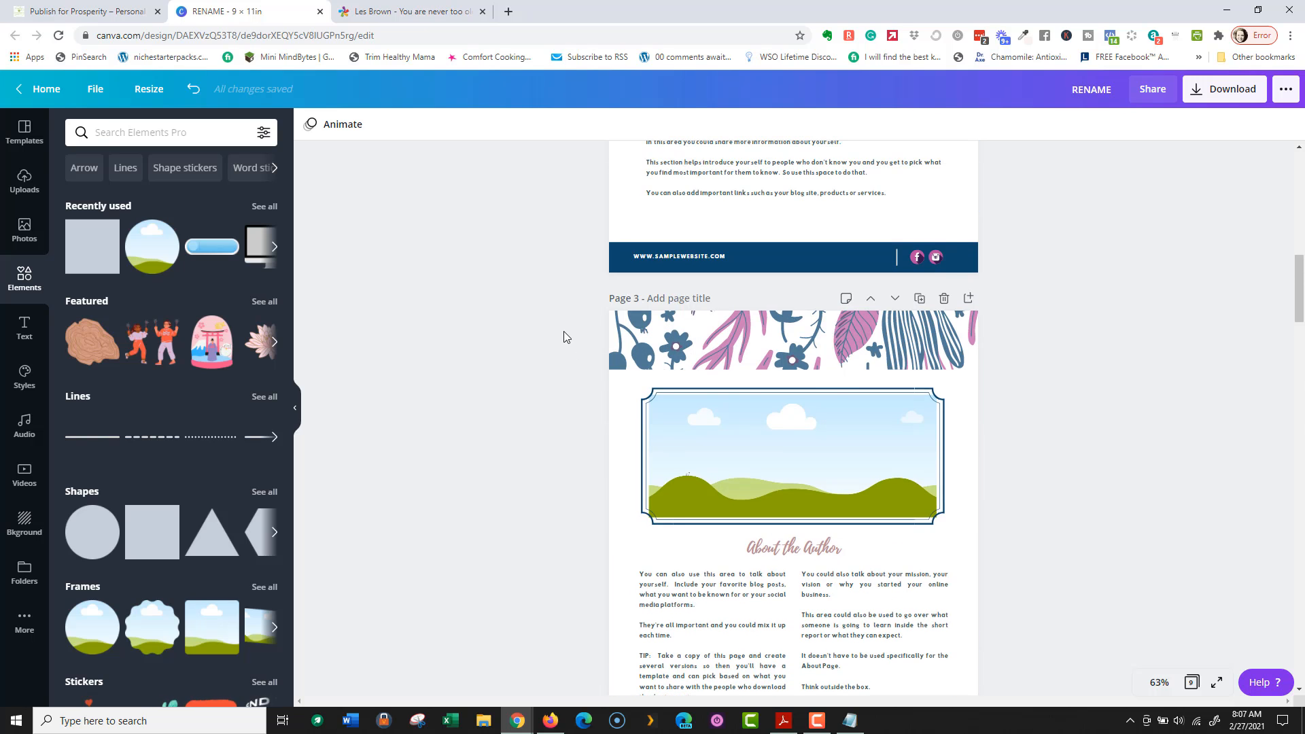
pyautogui.scroll(3, 561, 328)
pyautogui.scroll(2, 561, 328)
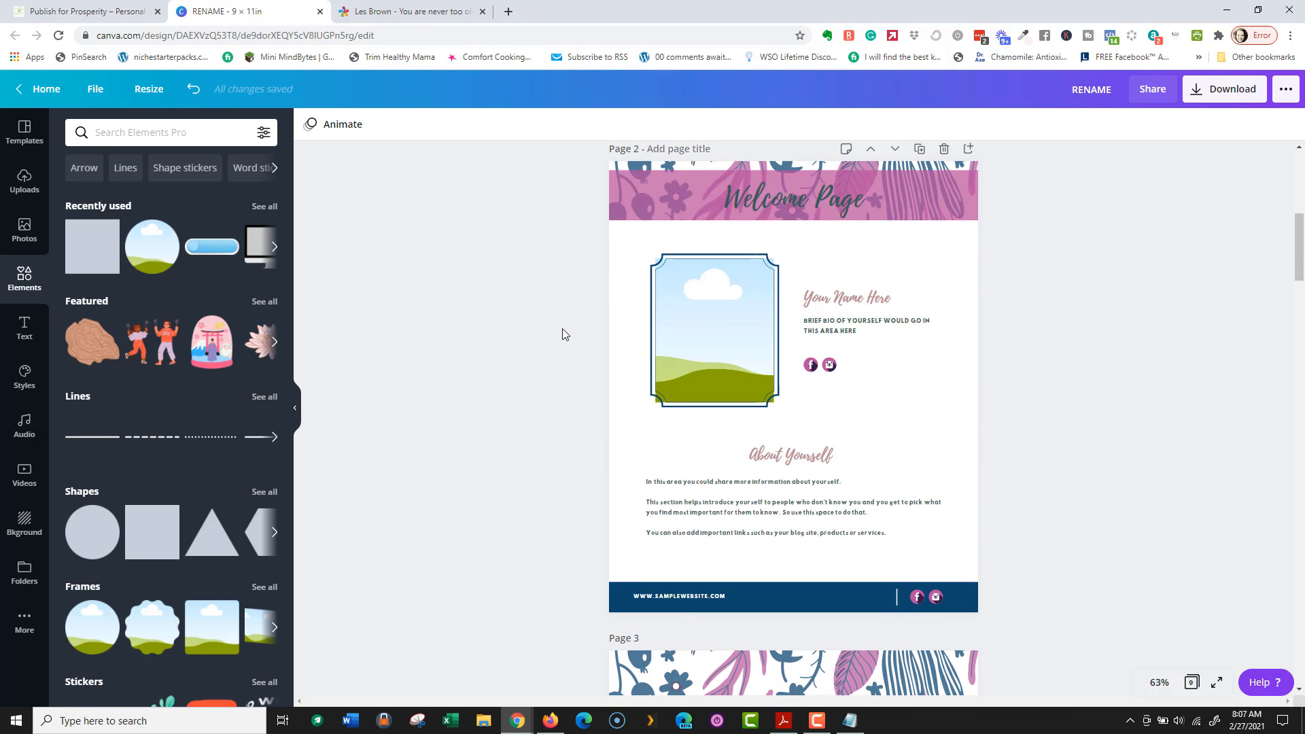
pyautogui.scroll(-2, 562, 328)
pyautogui.scroll(-3, 562, 329)
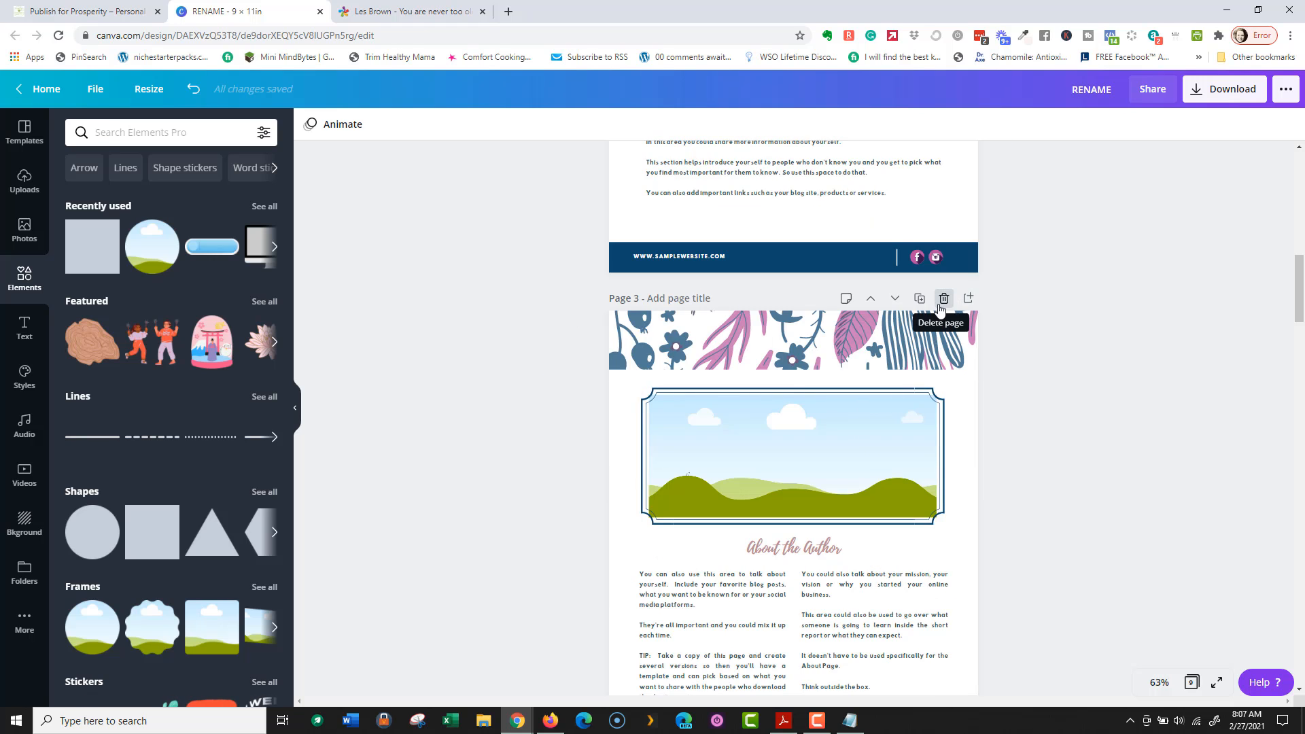
pyautogui.click(944, 298)
# Step: Ungroup the title block on the cover page so its elements can be edited separately
pyautogui.scroll(10, 609, 390)
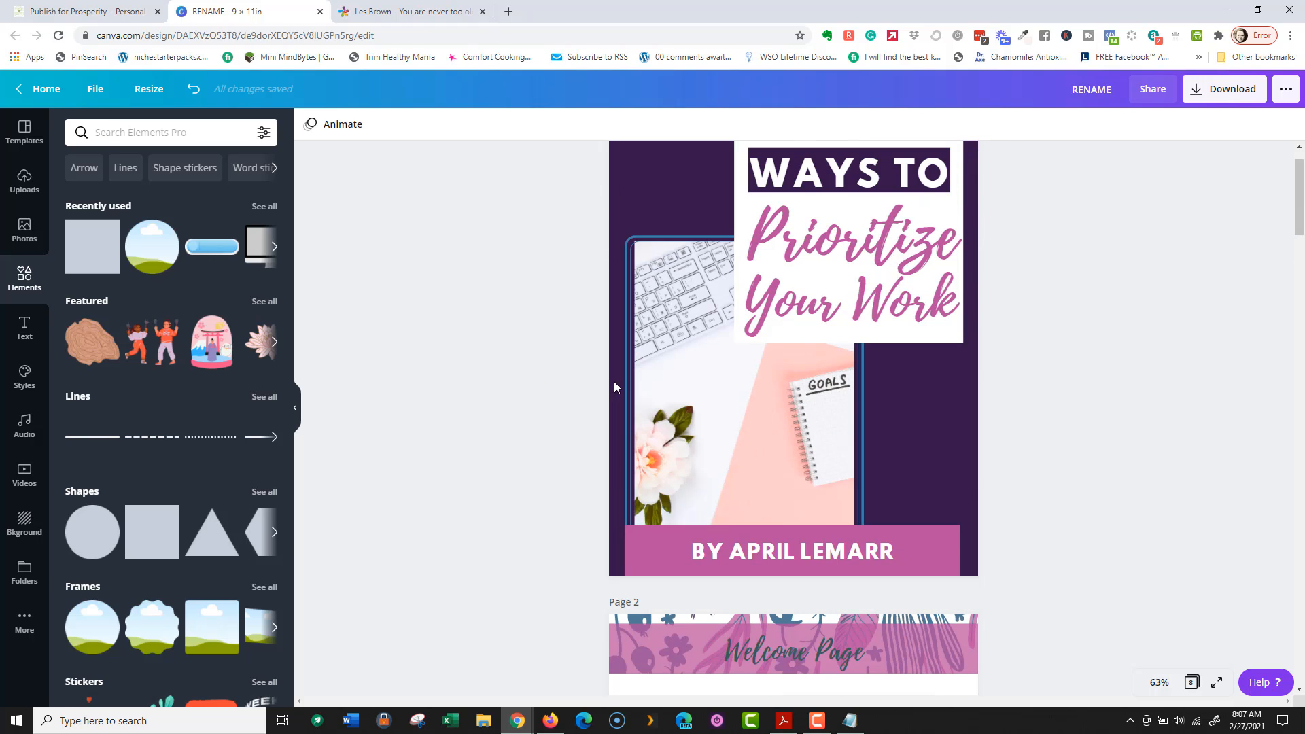
pyautogui.click(863, 171)
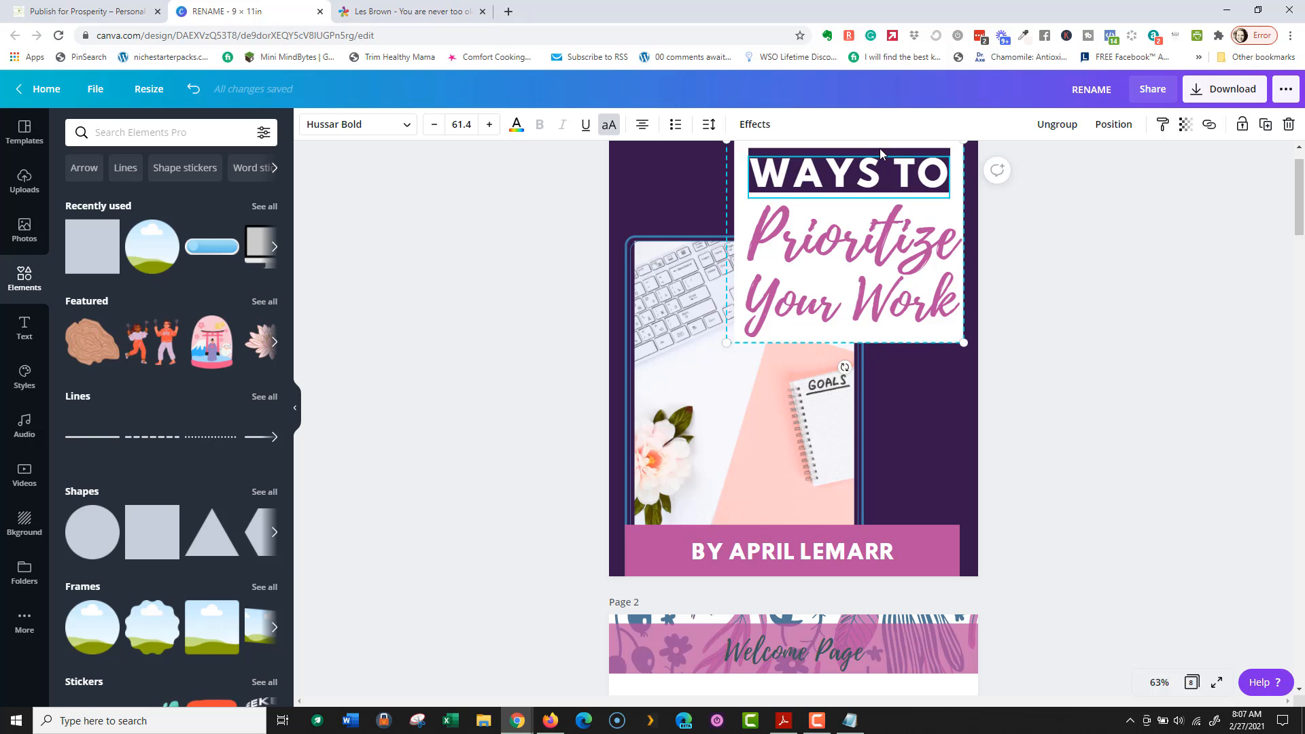
pyautogui.click(1022, 250)
pyautogui.click(870, 158)
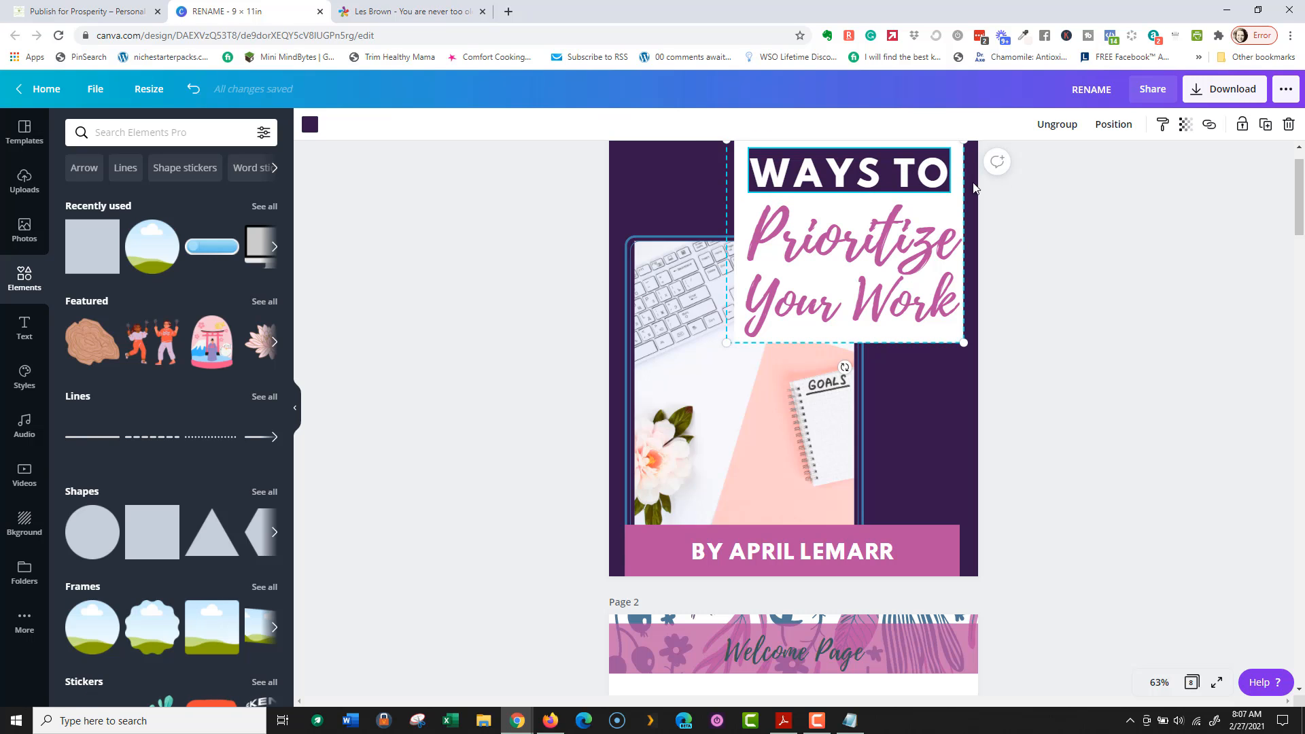
pyautogui.click(1057, 123)
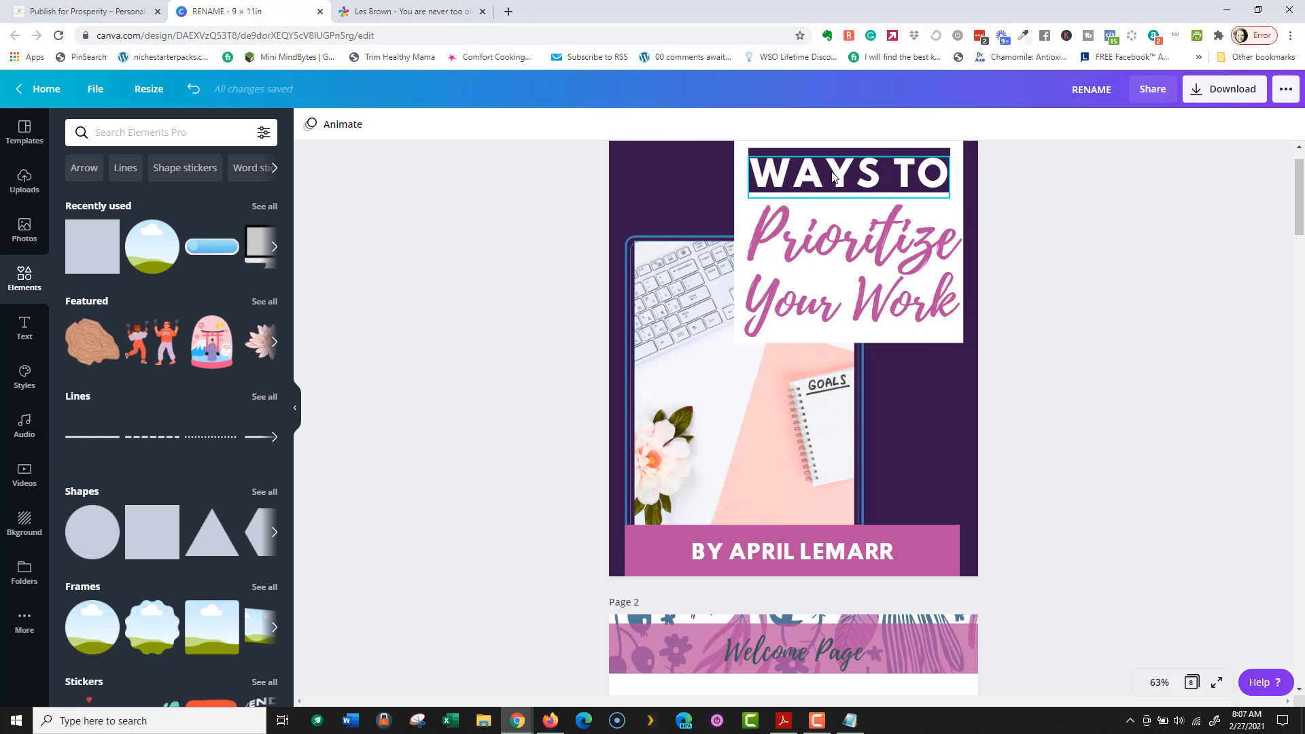
# Step: Duplicate the dark bar and the "WAYS TO" text, placing both copies directly below "Your Work" on the cover
pyautogui.click(880, 167)
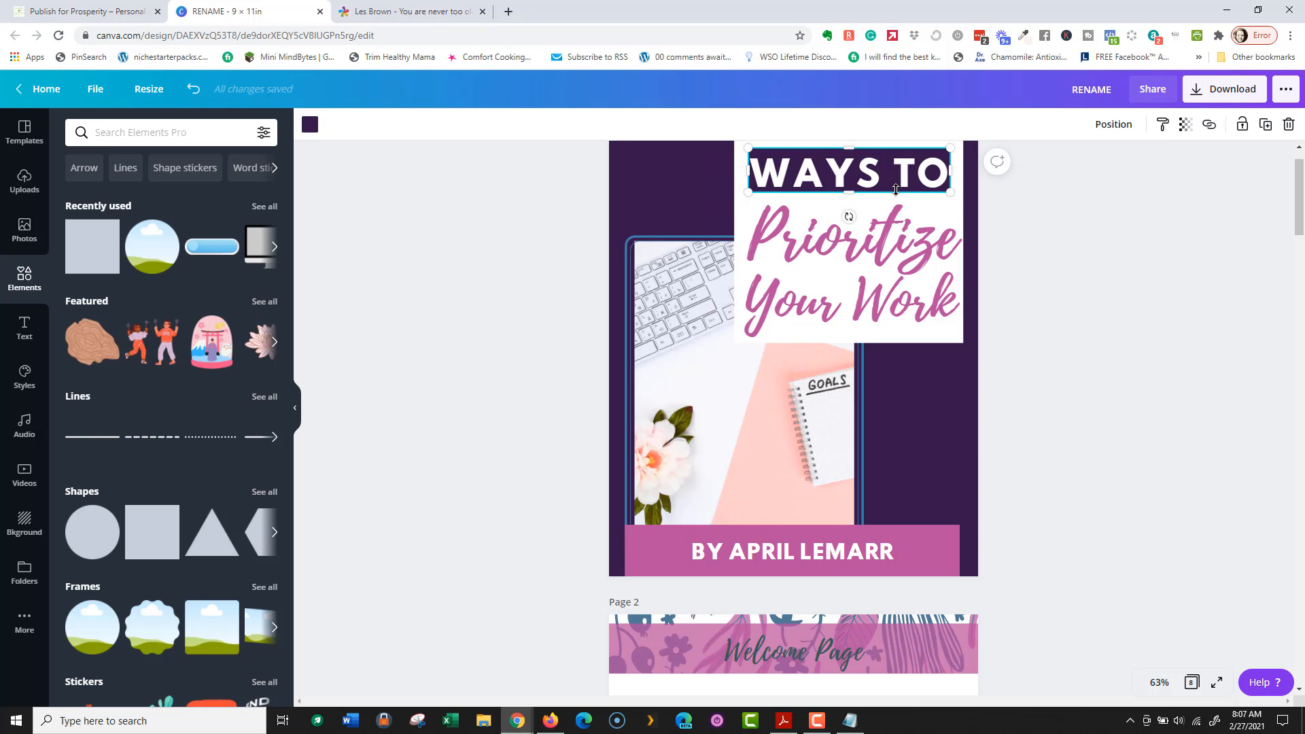
pyautogui.moveTo(896, 190); pyautogui.dragTo(865, 367)
pyautogui.click(860, 185)
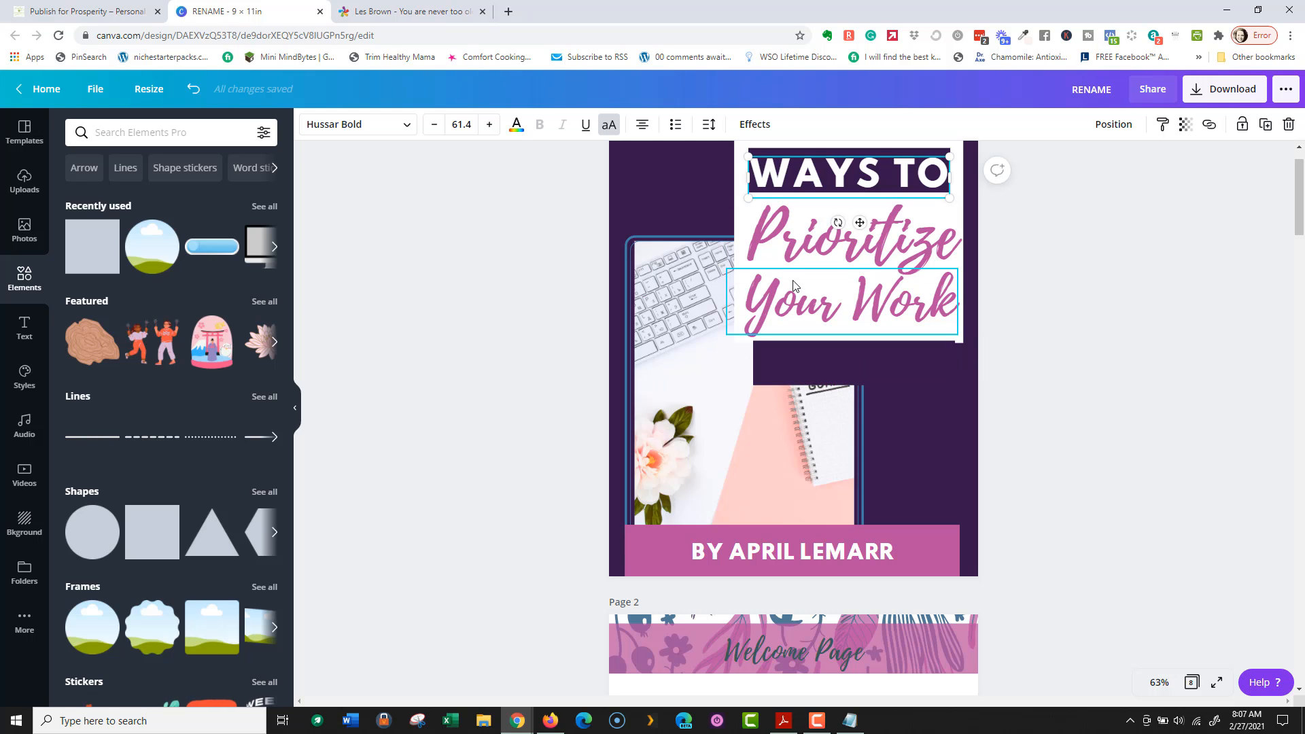
pyautogui.hotkey('ctrl', 'd')
pyautogui.moveTo(845, 176); pyautogui.dragTo(844, 367)
# Step: Replace the copied "WAYS TO" text below the cover title with "PLANNER"
pyautogui.doubleClick(770, 365)
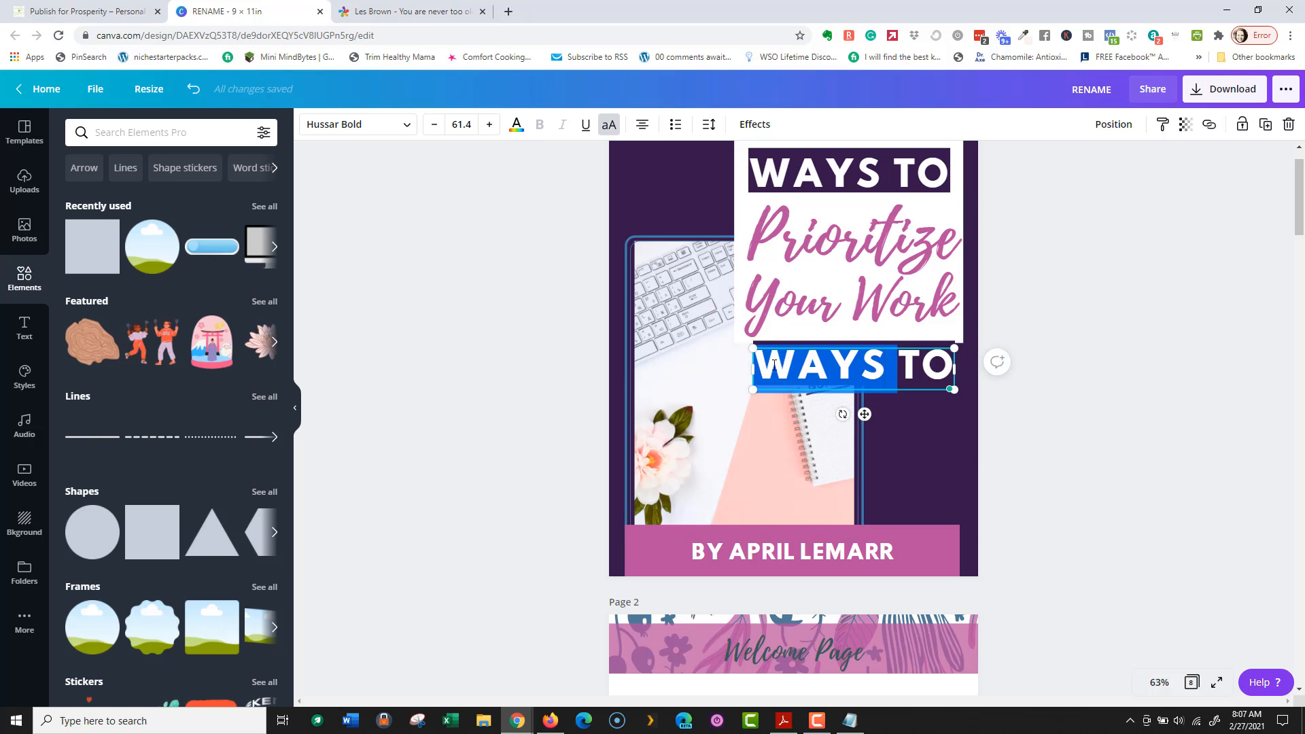
pyautogui.hotkey('ctrl', 'a')
pyautogui.press('BackSpace')
pyautogui.write('P')
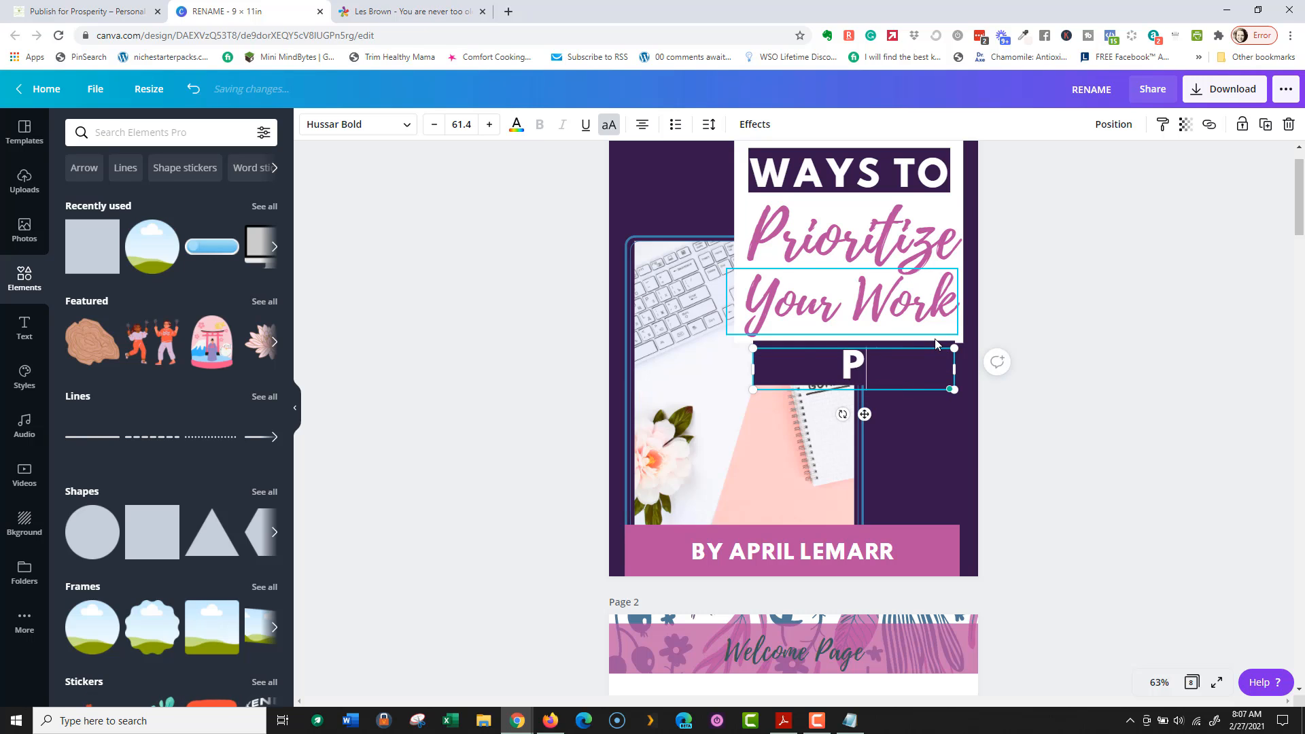
pyautogui.write('LANNER')
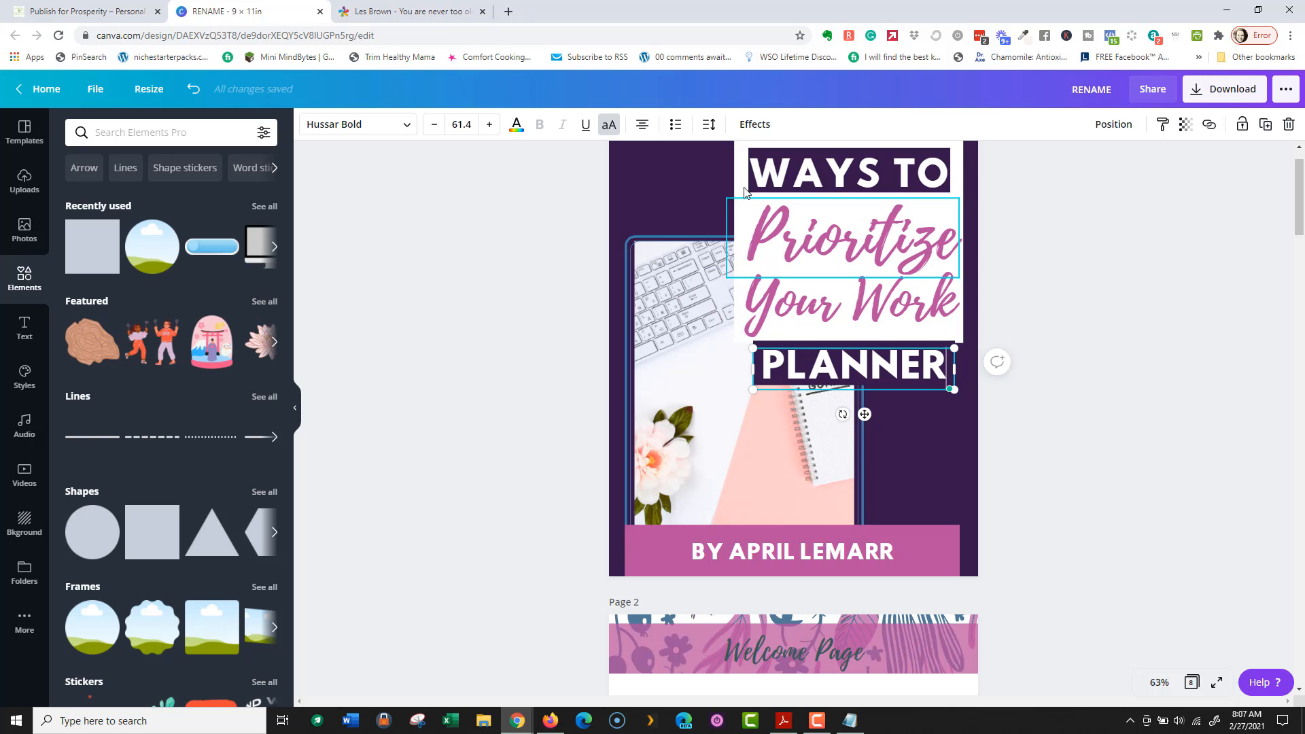
# Step: Shorten the cover's white title box so it starts below "WAYS TO" and set the cover background to the brand palette's medium blue
pyautogui.click(742, 164)
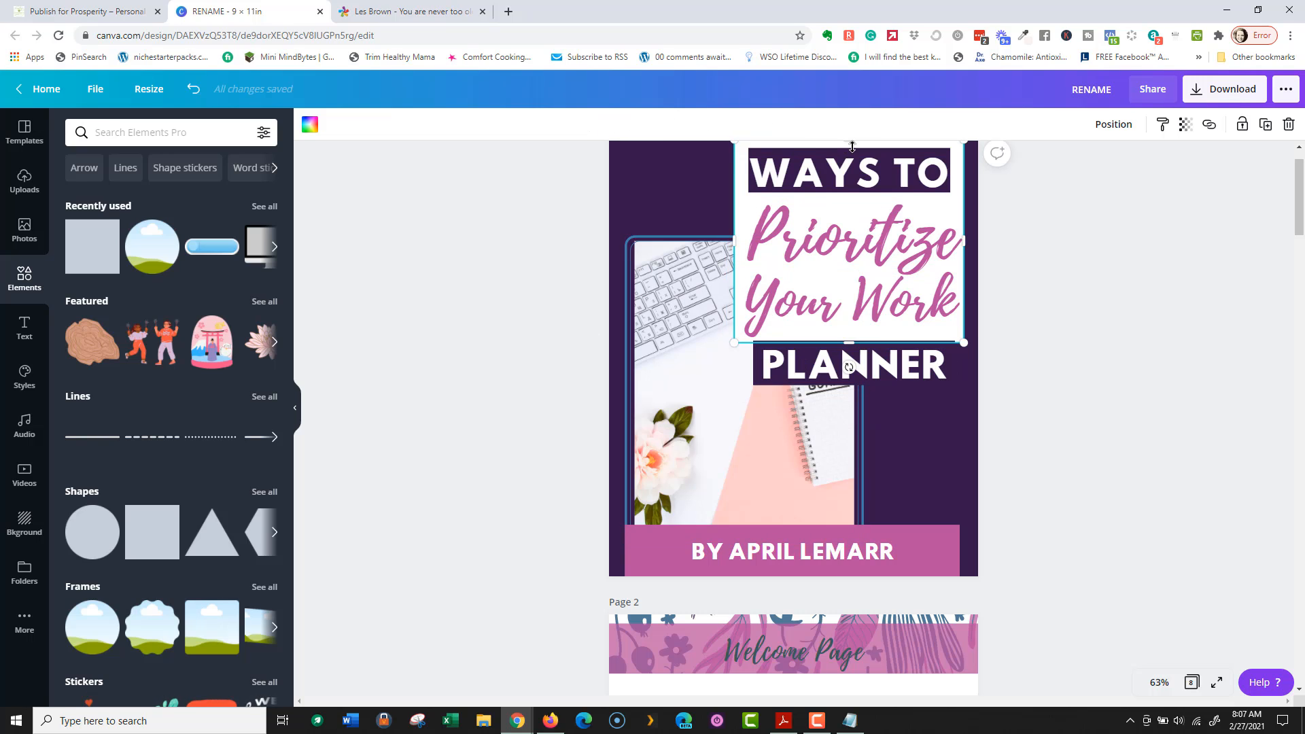
pyautogui.moveTo(852, 144); pyautogui.dragTo(857, 190)
pyautogui.click(674, 193)
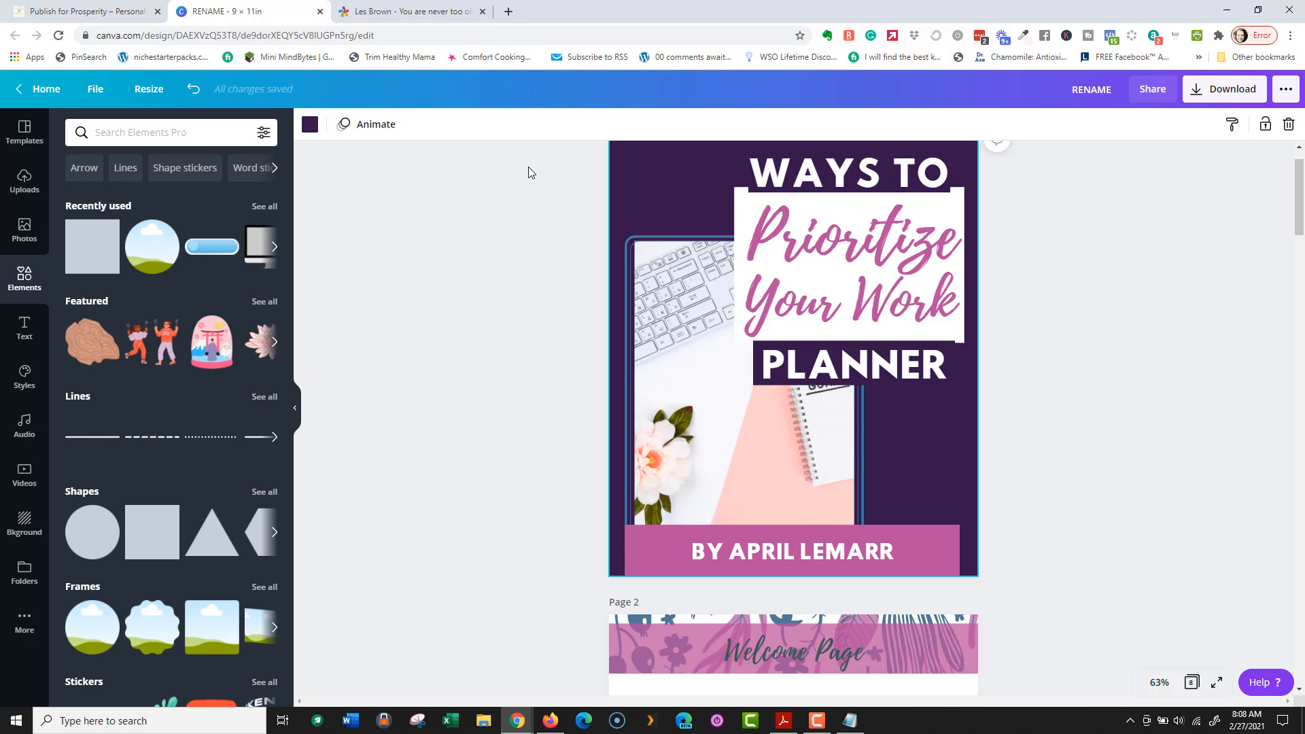
pyautogui.click(310, 123)
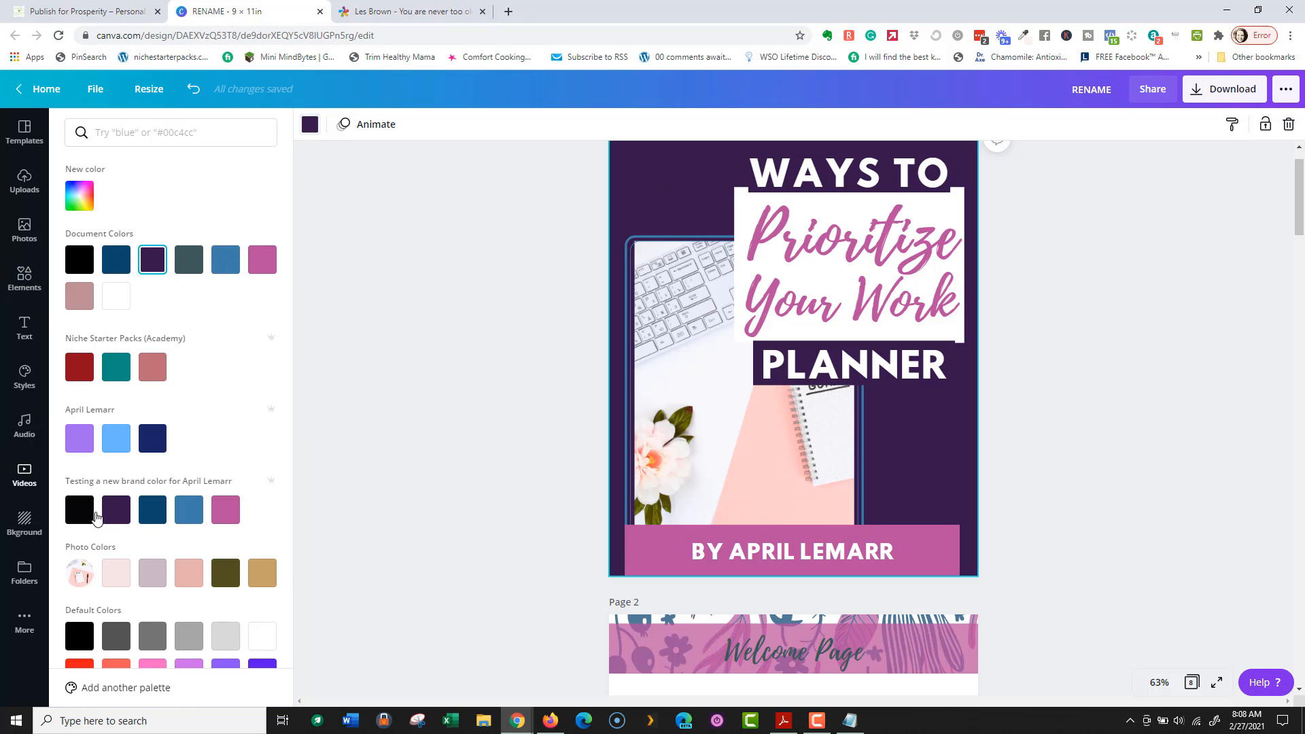
pyautogui.click(188, 509)
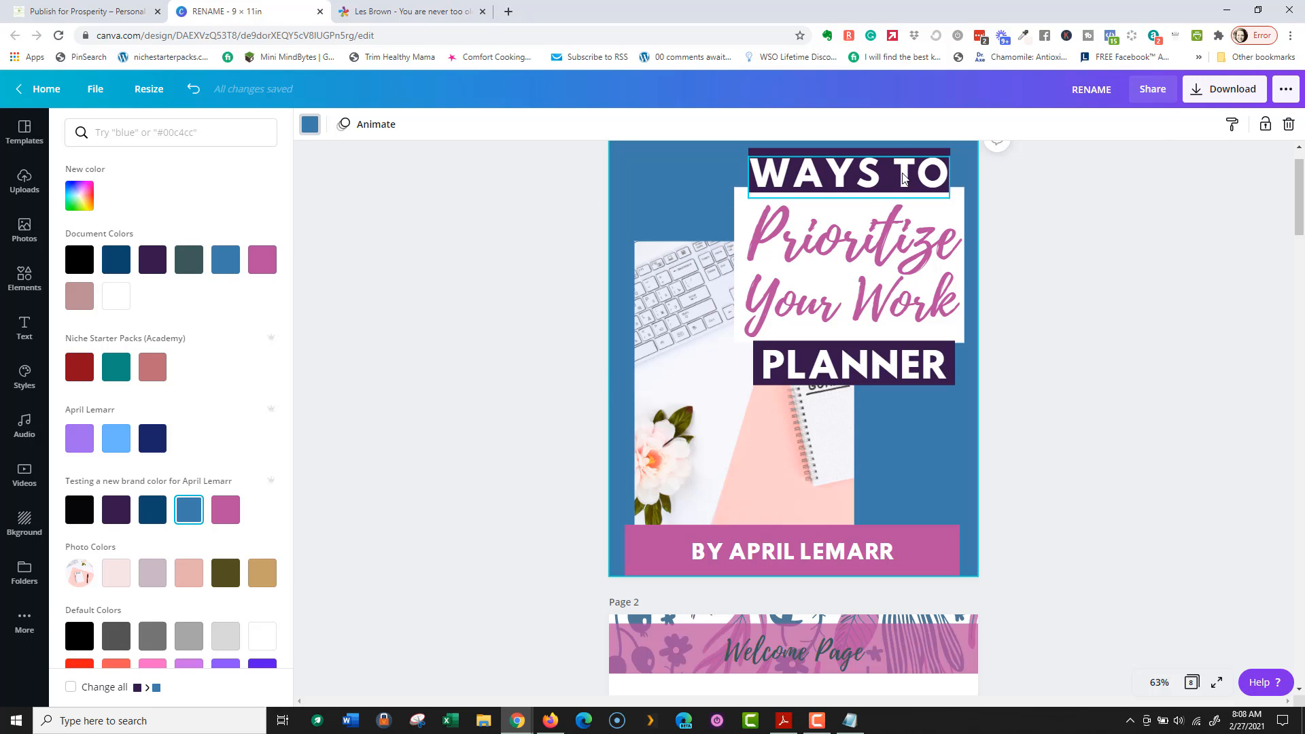
# Step: Delete the original "WAYS TO" text and the dark bar behind it from the cover
pyautogui.click(870, 170)
pyautogui.press('Delete')
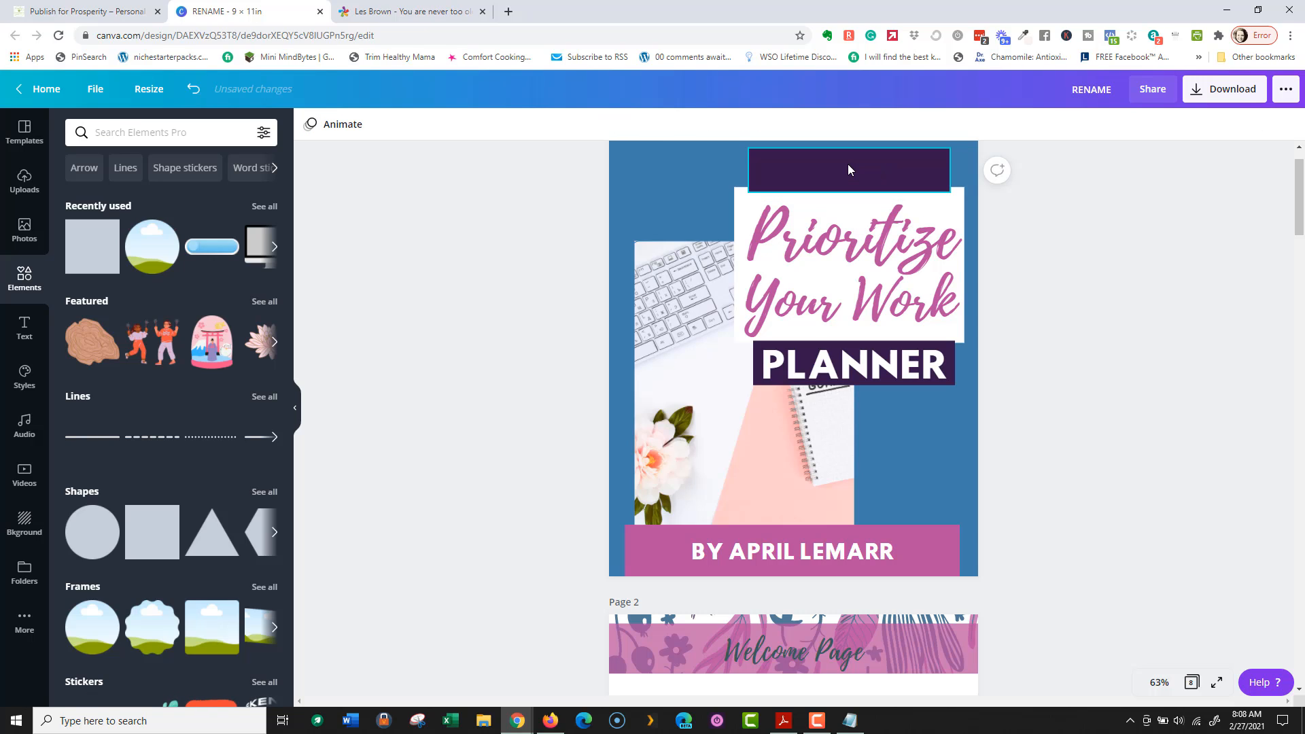
pyautogui.click(849, 170)
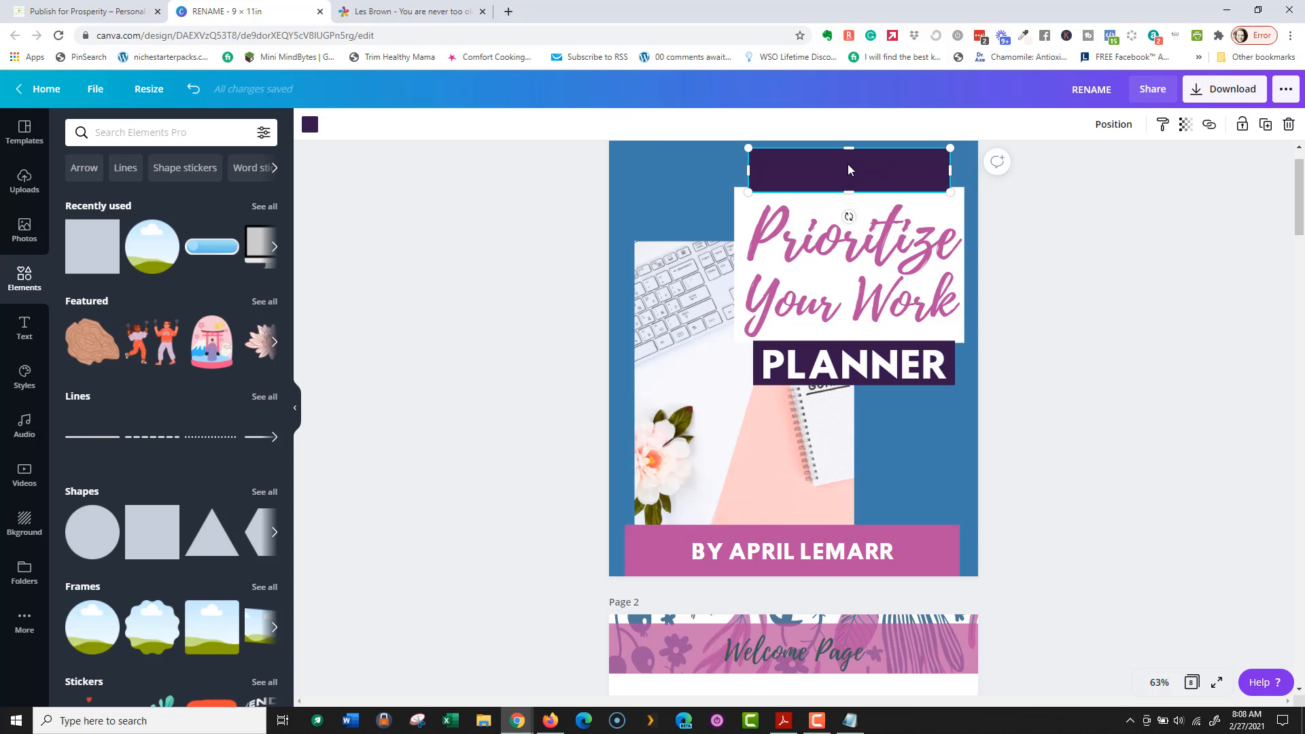
pyautogui.press('Delete')
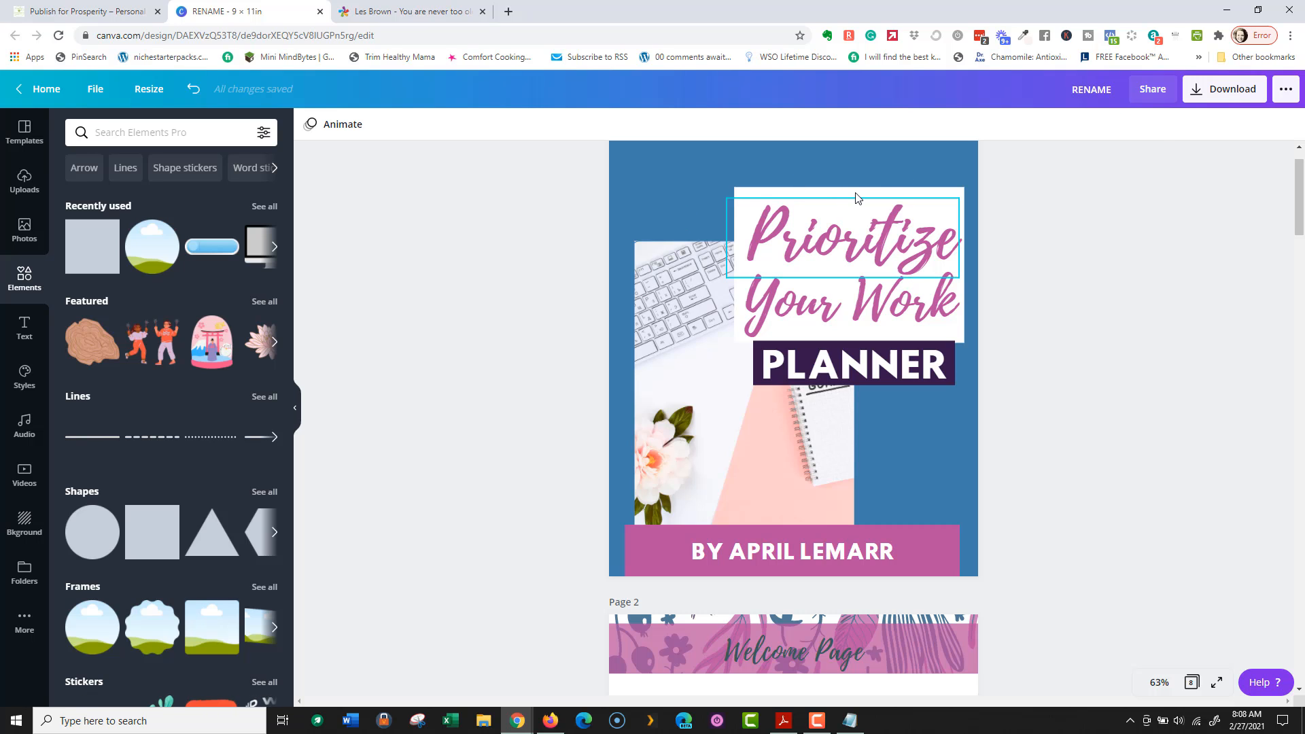
pyautogui.click(858, 199)
pyautogui.scroll(-5, 965, 319)
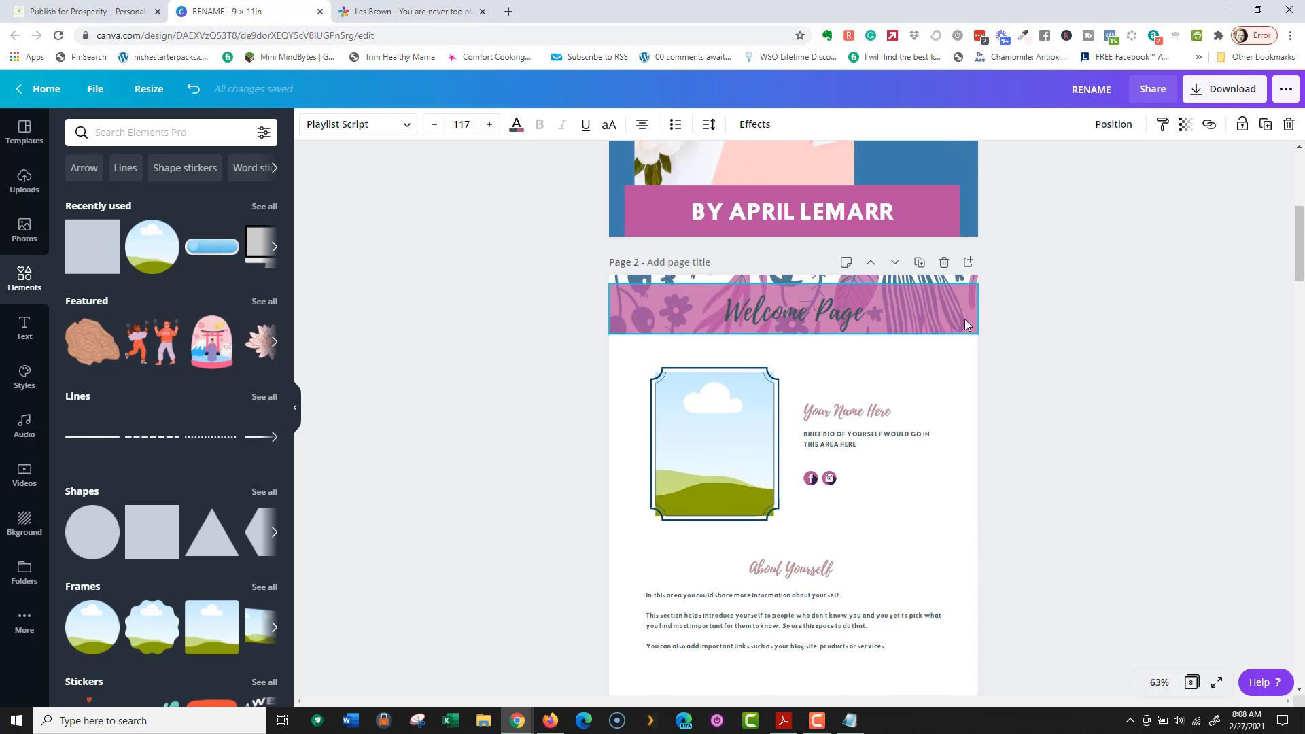
pyautogui.scroll(6, 965, 320)
pyautogui.scroll(-8, 961, 316)
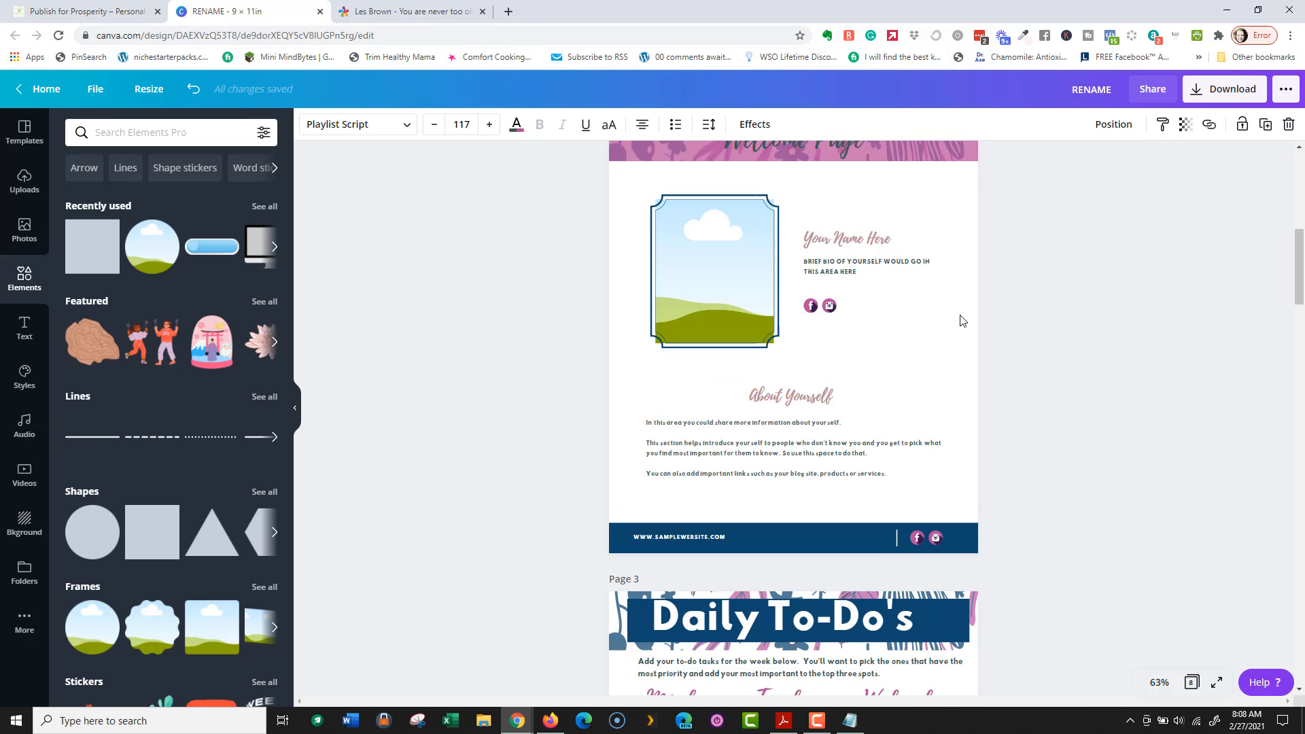
# Step: Move the "Weekly Goals" page ahead of the "Daily To-Do's" page so it directly follows the Welcome Page
pyautogui.scroll(-5, 898, 320)
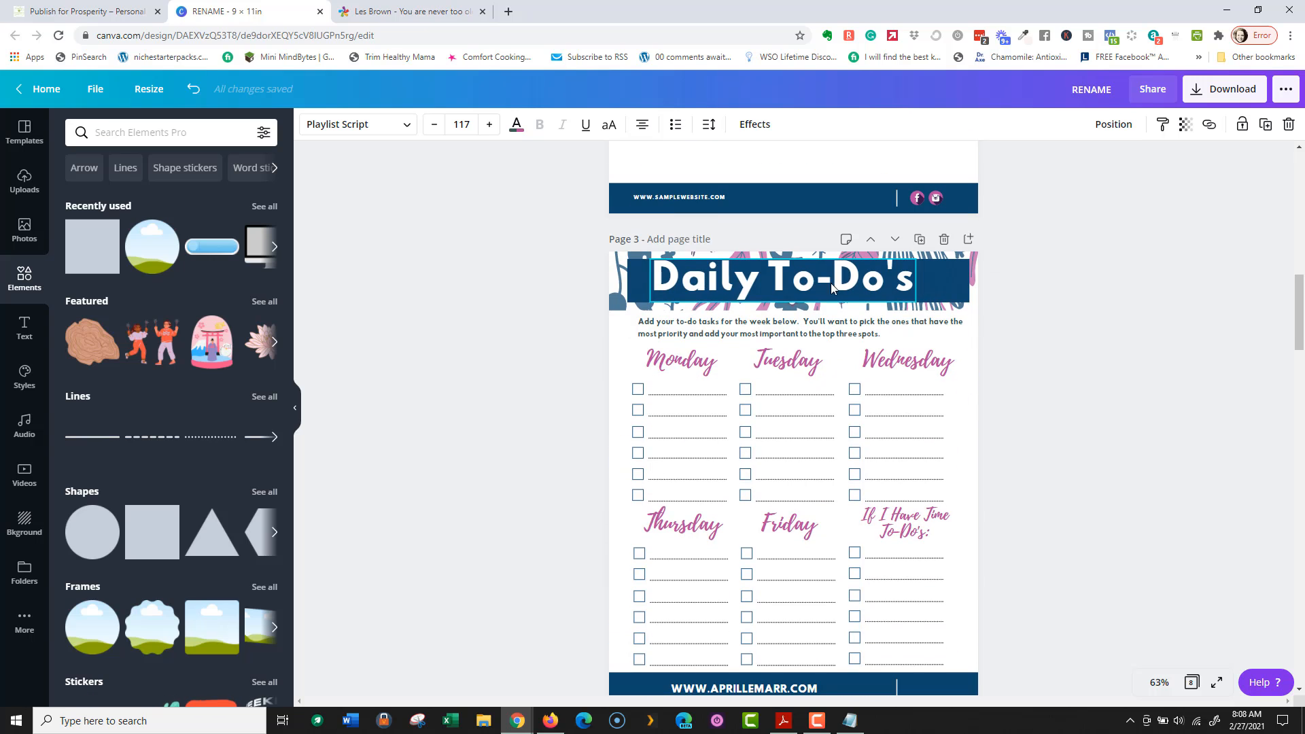
pyautogui.scroll(5, 814, 307)
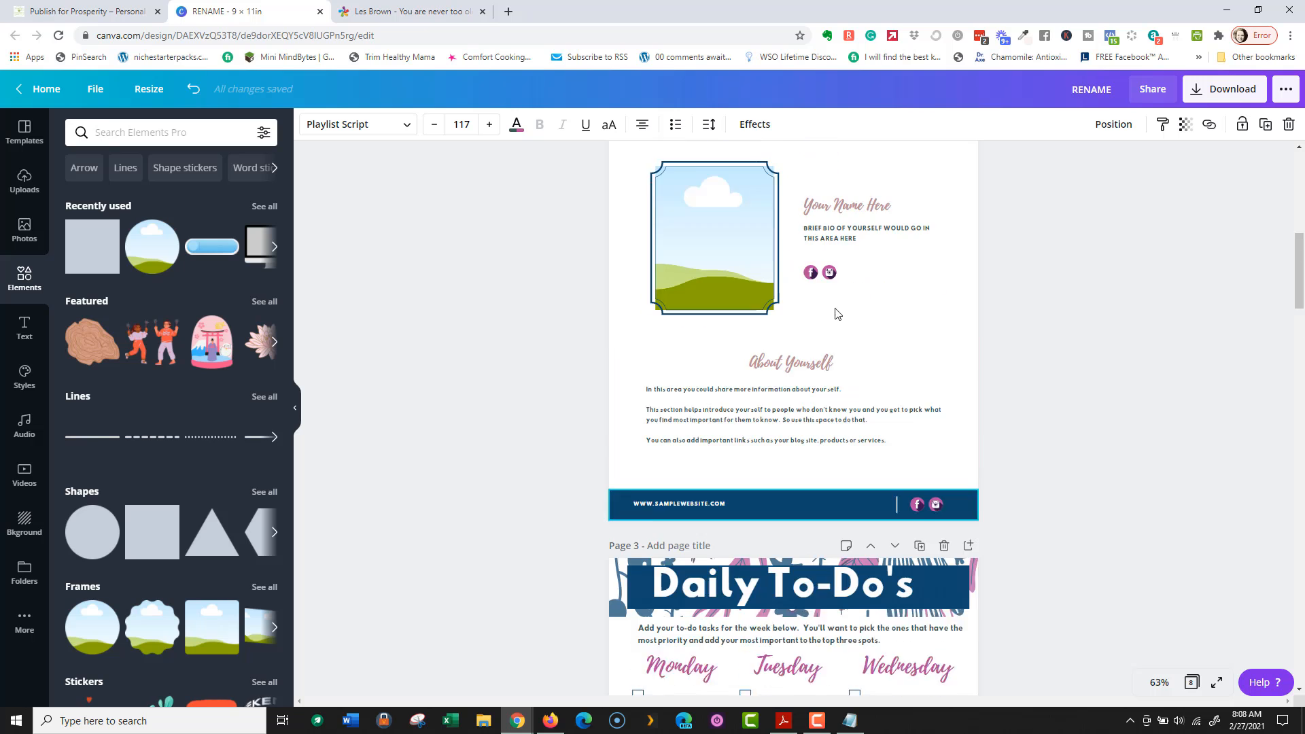
pyautogui.scroll(-11, 874, 312)
pyautogui.scroll(-2, 873, 312)
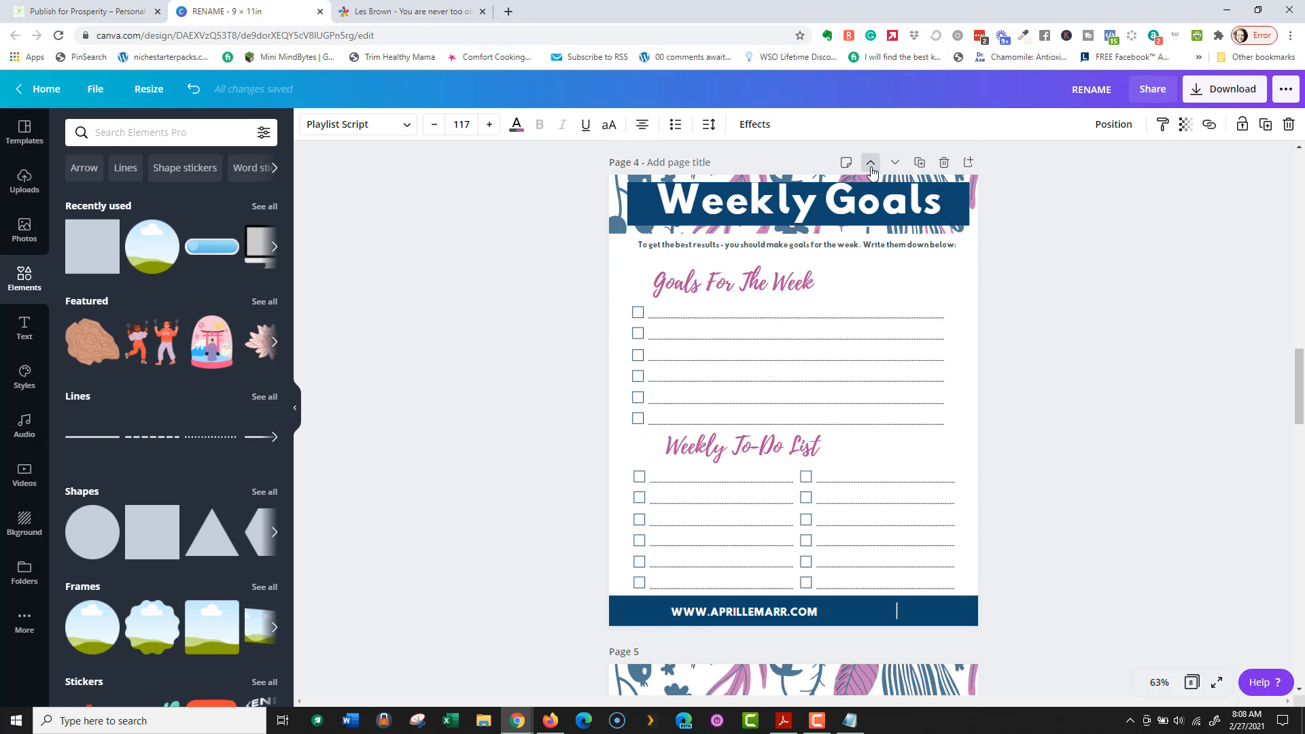
pyautogui.click(870, 161)
pyautogui.scroll(12, 984, 382)
pyautogui.scroll(-3, 969, 323)
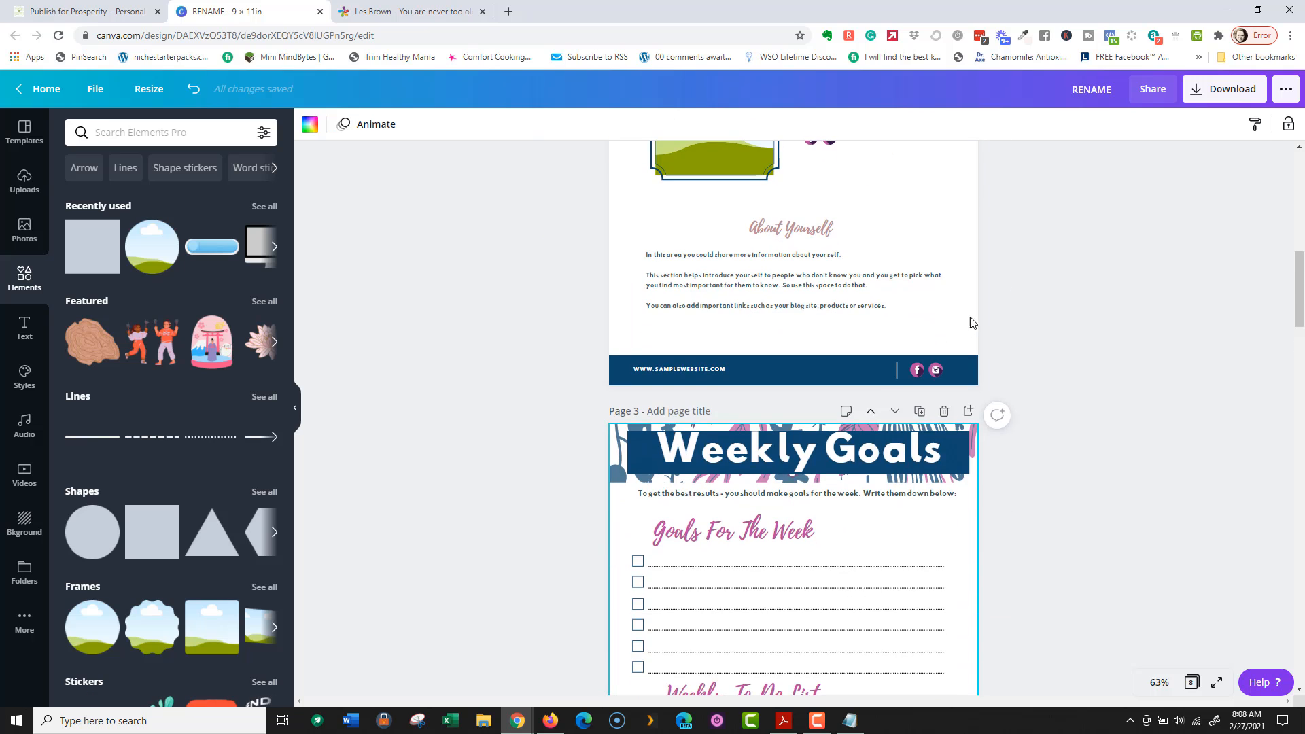
pyautogui.scroll(-3, 1008, 373)
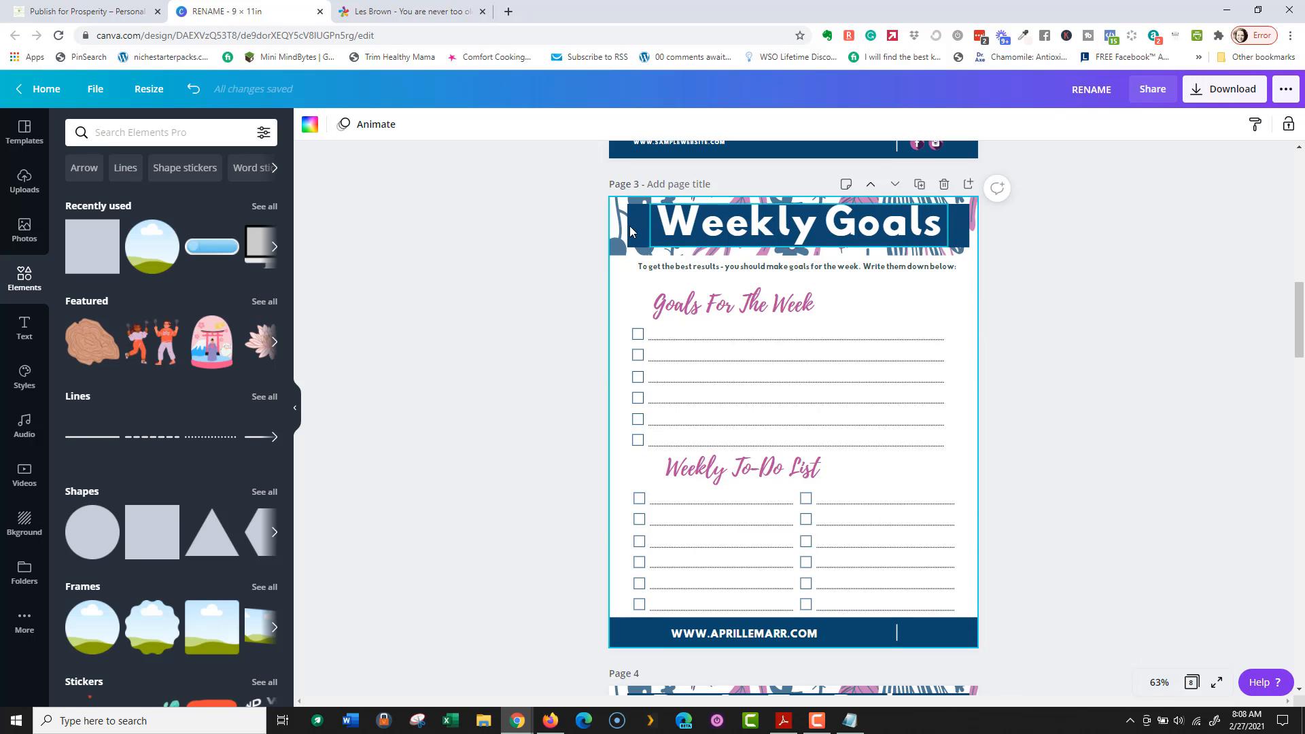
pyautogui.scroll(-3, 1066, 537)
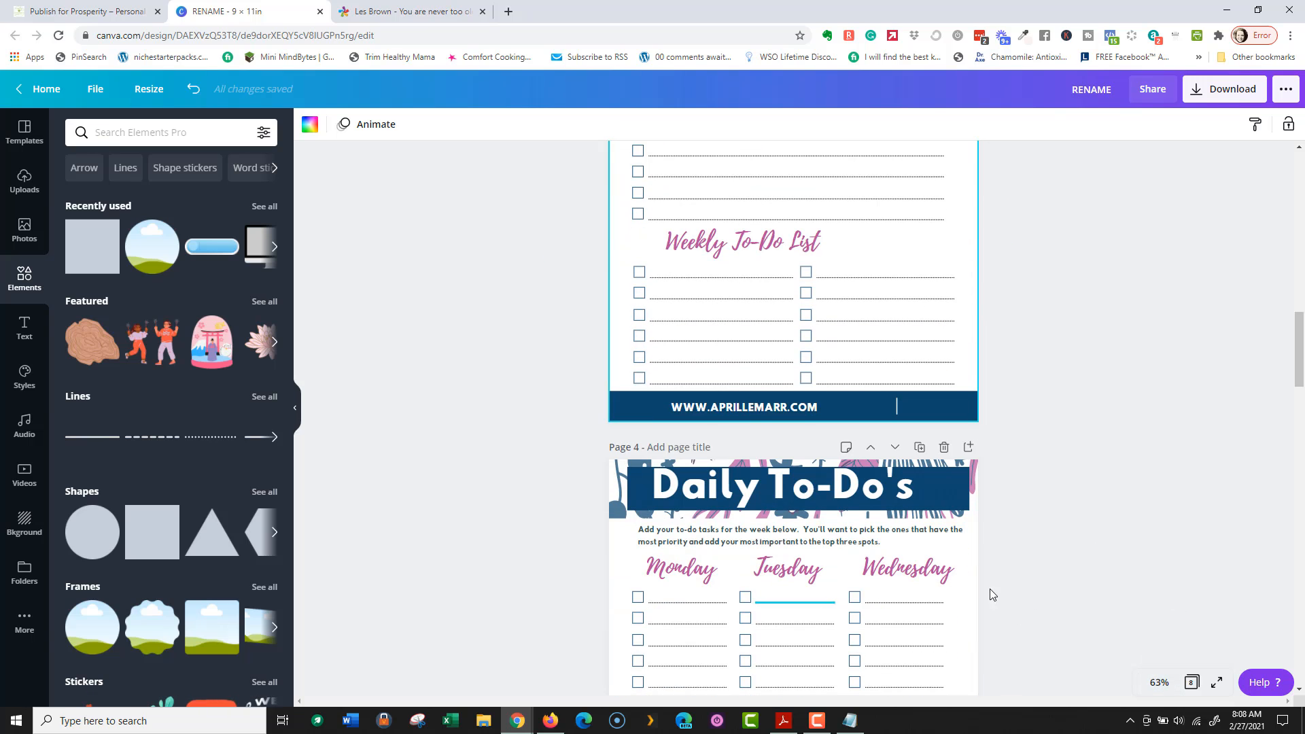
# Step: Duplicate the "Weekly Goals" and "Daily To-Do's" pages together eleven times to make twelve weekly sets
pyautogui.click(1191, 682)
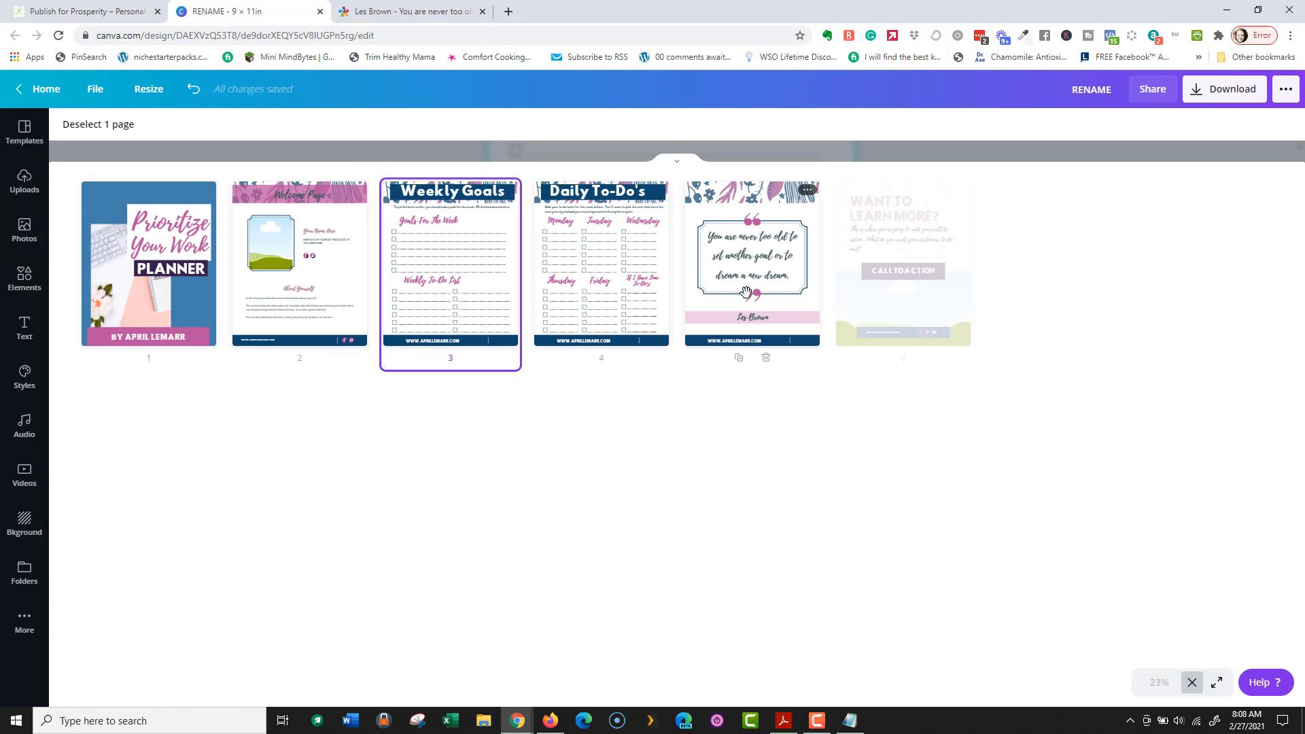
pyautogui.click(454, 185)
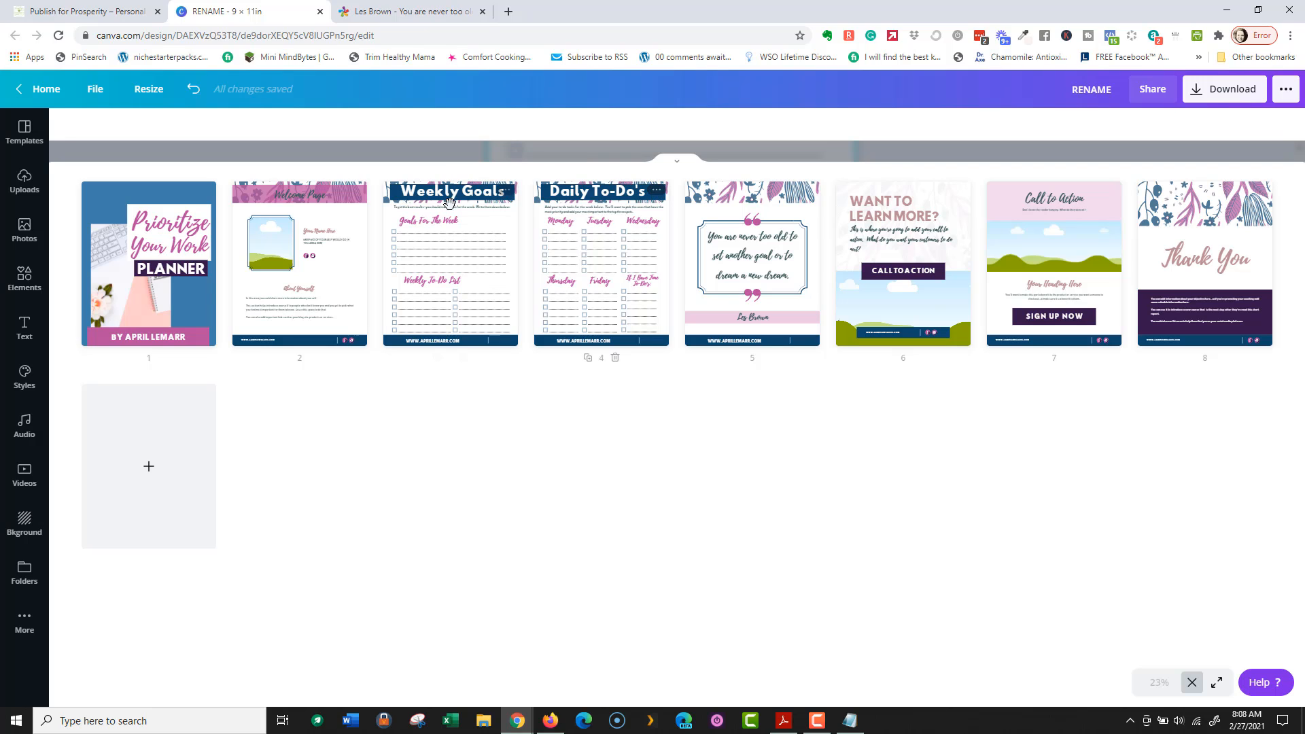
pyautogui.click(432, 247)
pyautogui.click(454, 301)
pyautogui.click(428, 258)
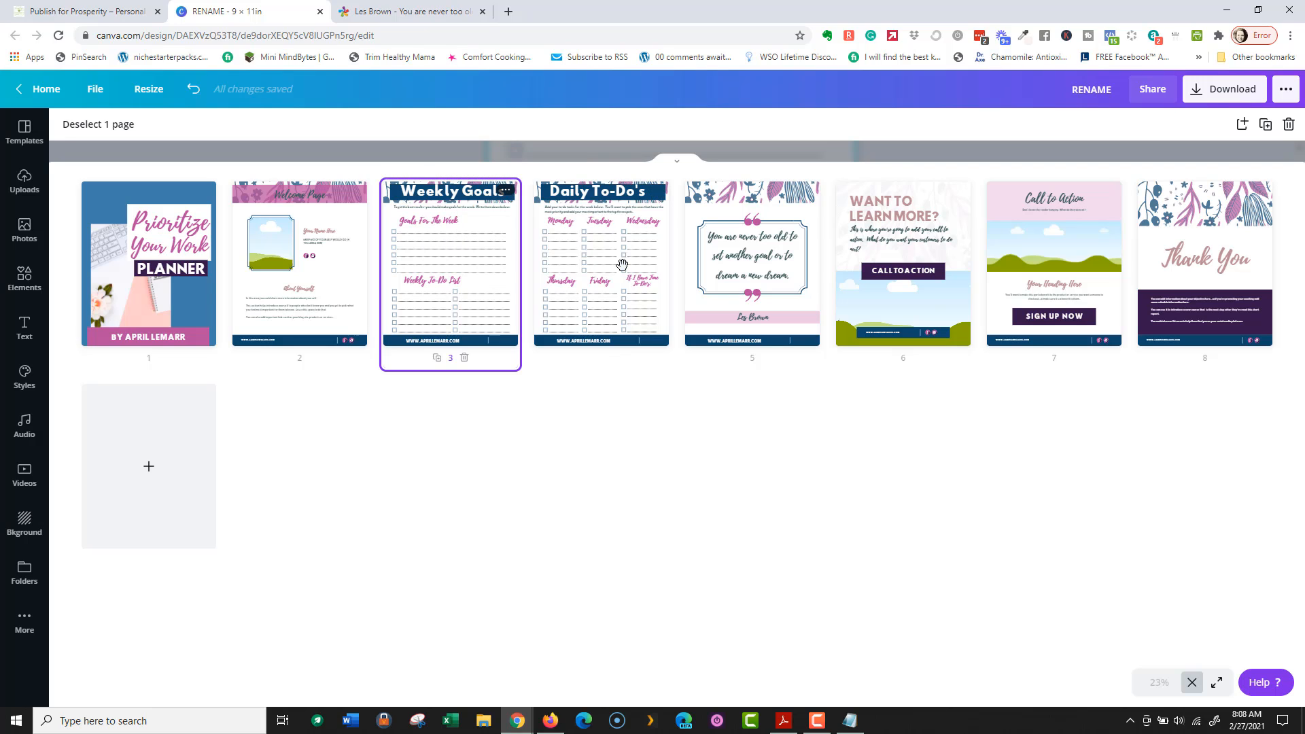
pyautogui.click(611, 266)
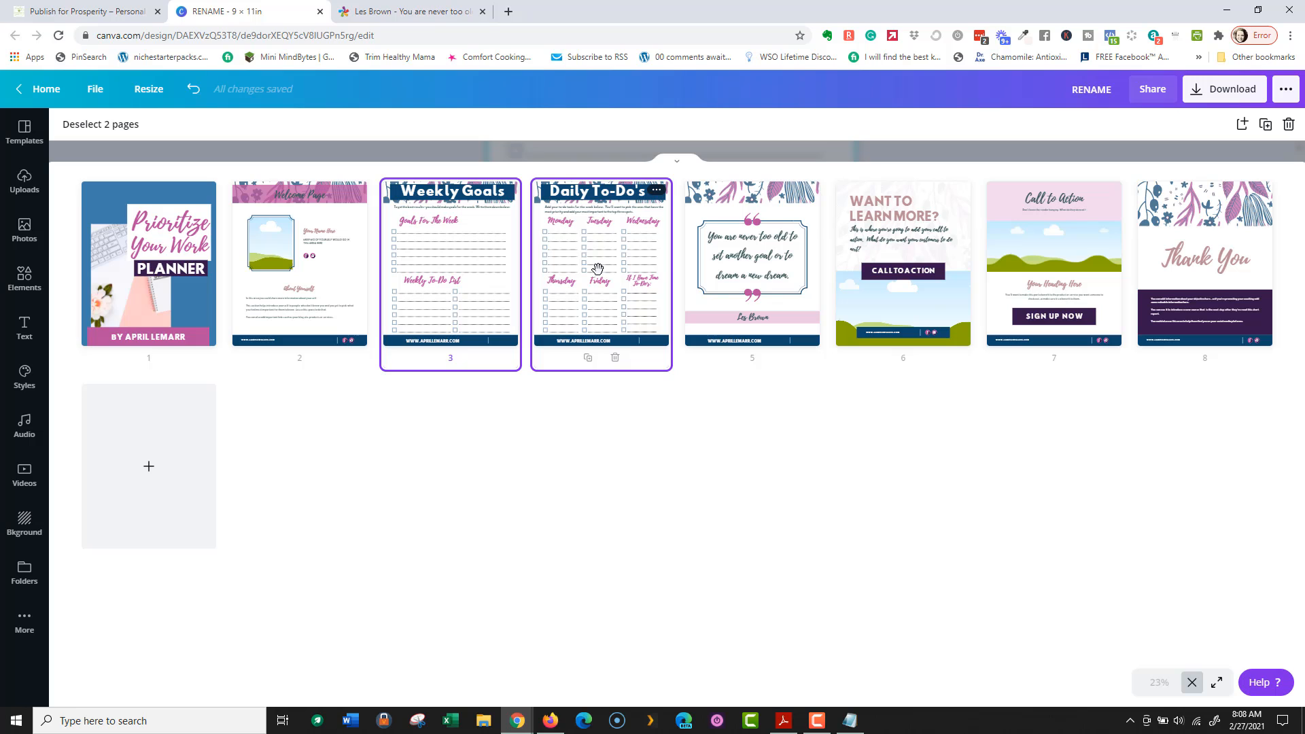
pyautogui.hotkey('ctrl', 'd')
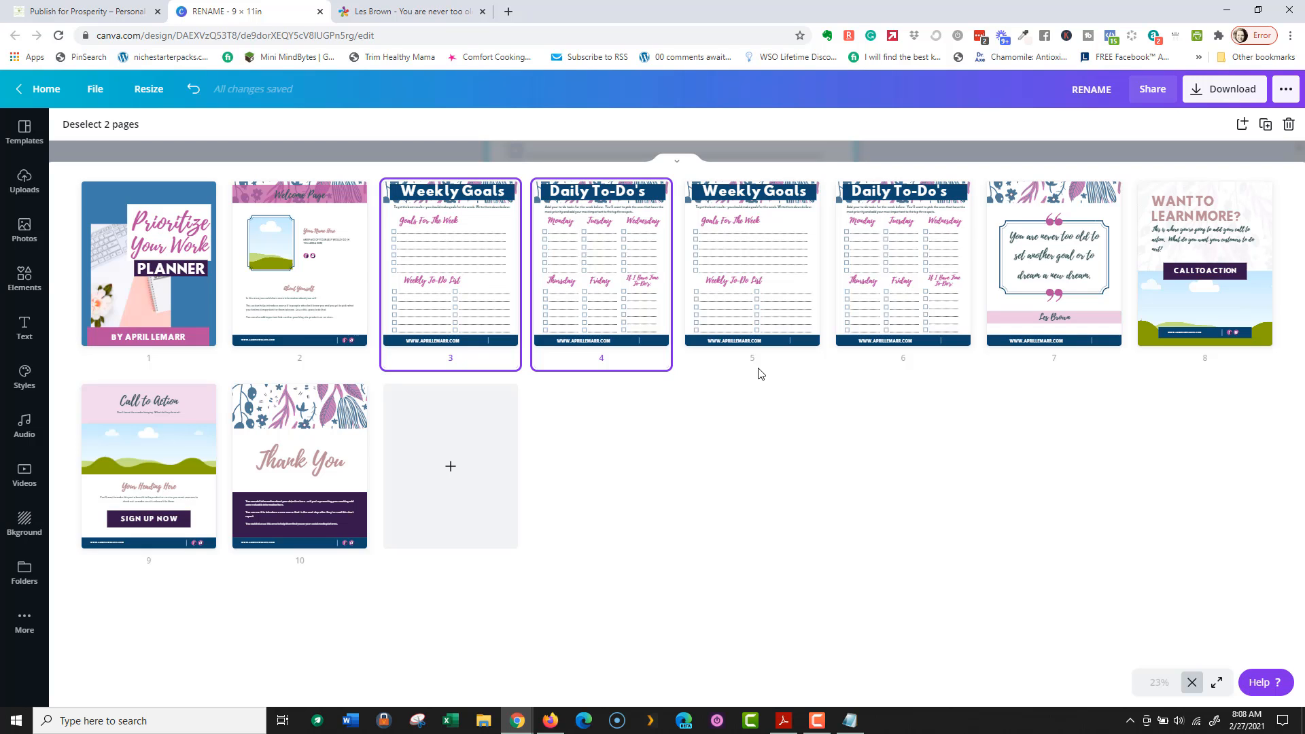
pyautogui.hotkey('ctrl', 'd')
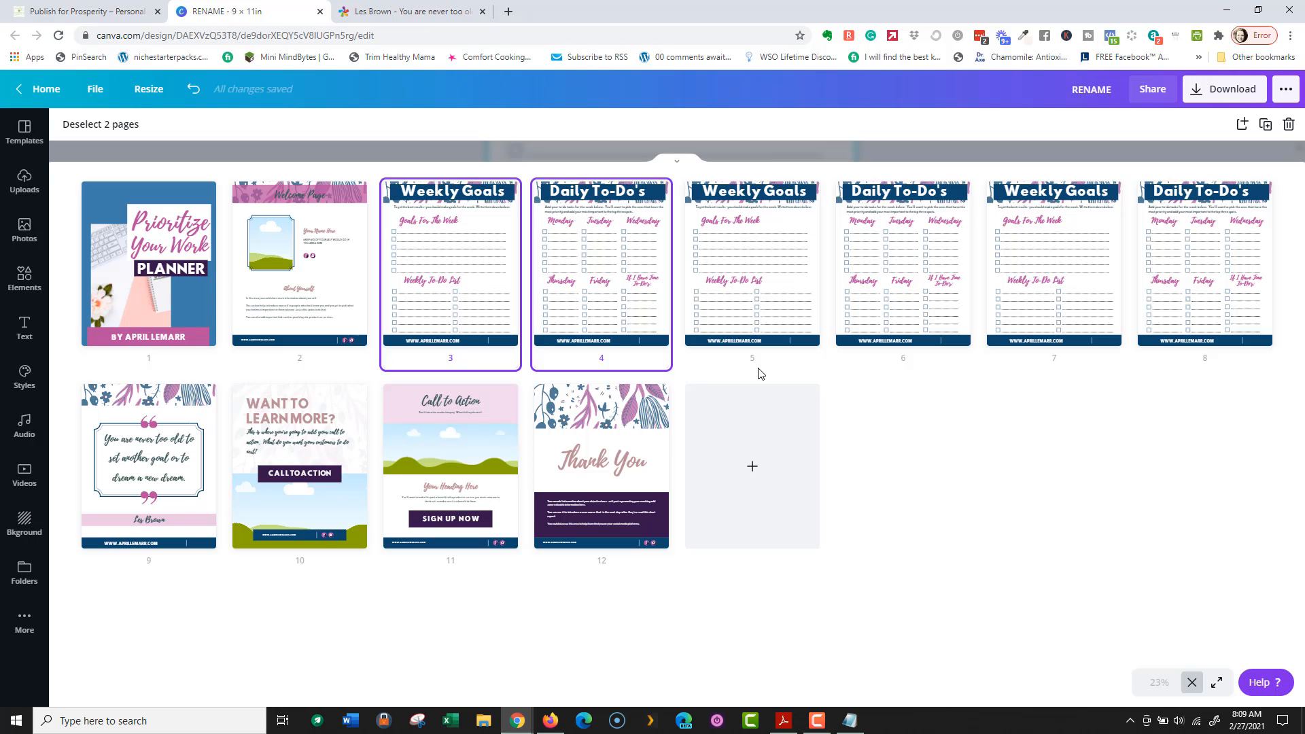
pyautogui.hotkey('ctrl', 'd')
pyautogui.hotkey('ctrl', 'd')
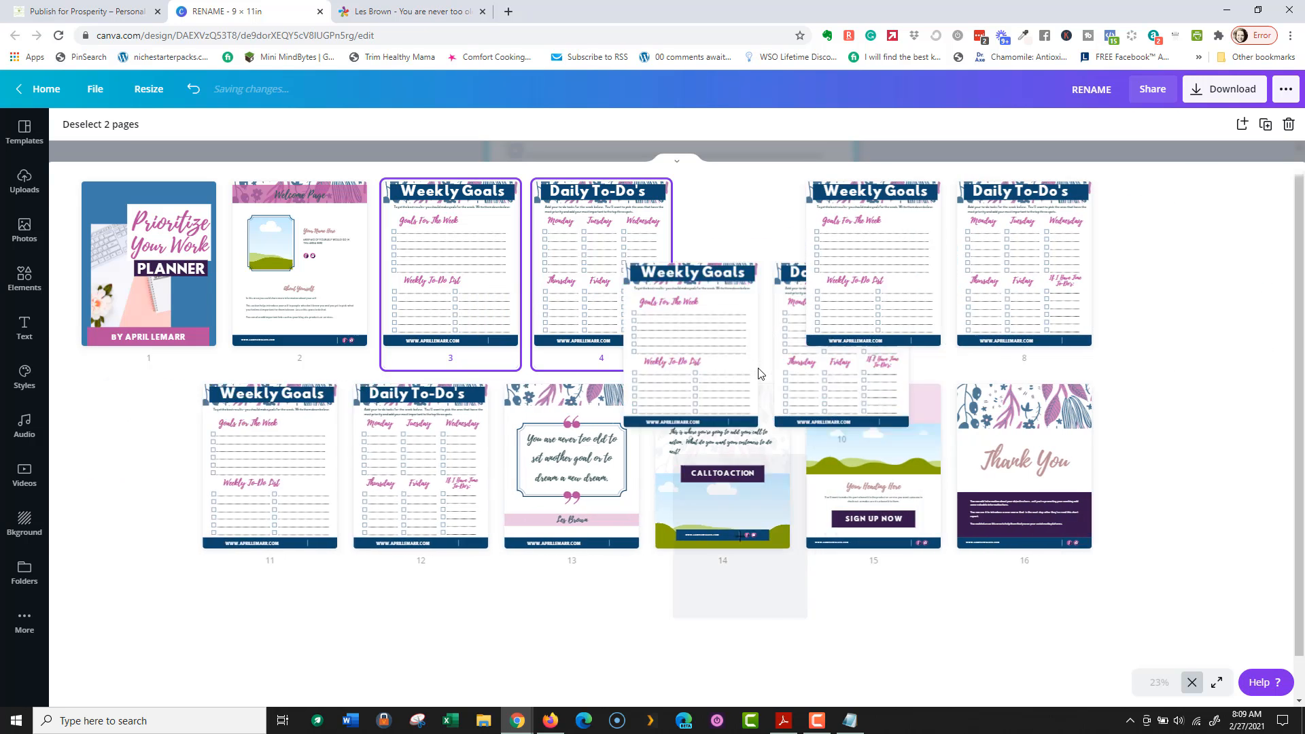
pyautogui.hotkey('ctrl', 'd')
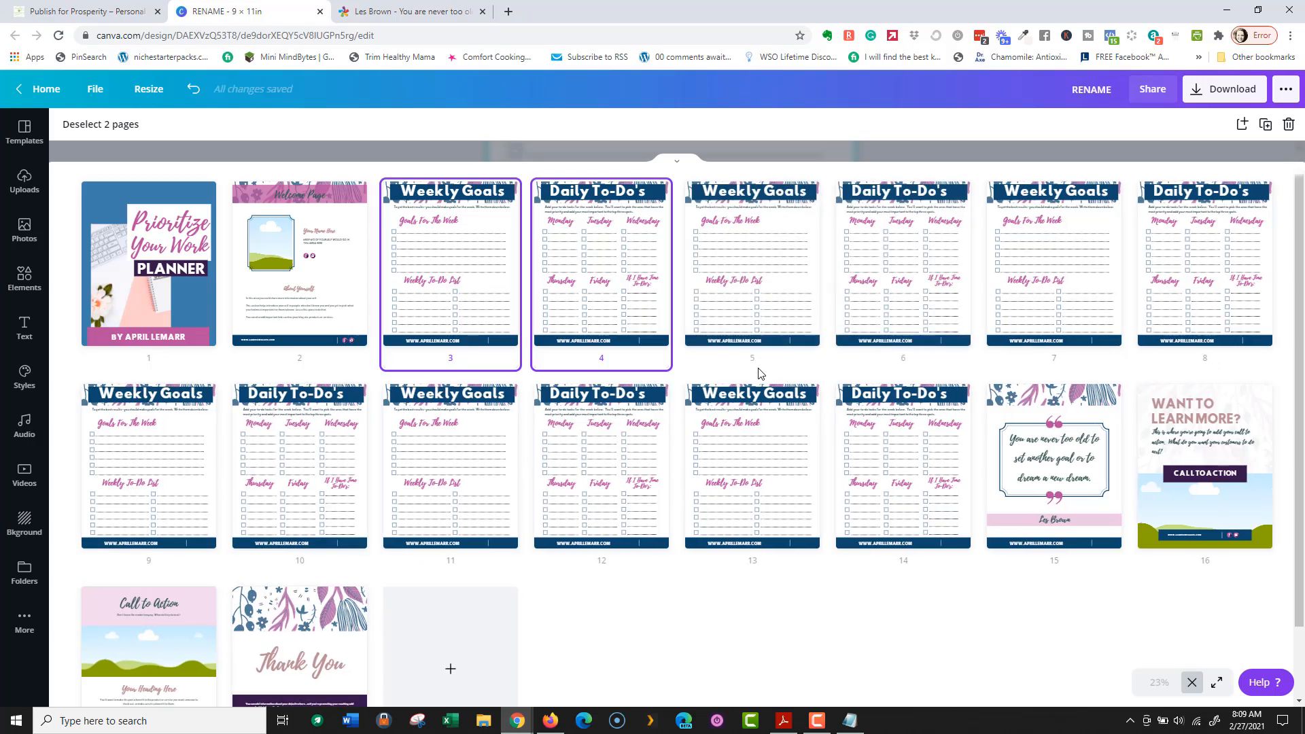
pyautogui.hotkey('ctrl', 'd')
pyautogui.hotkey('ctrl', 'd')
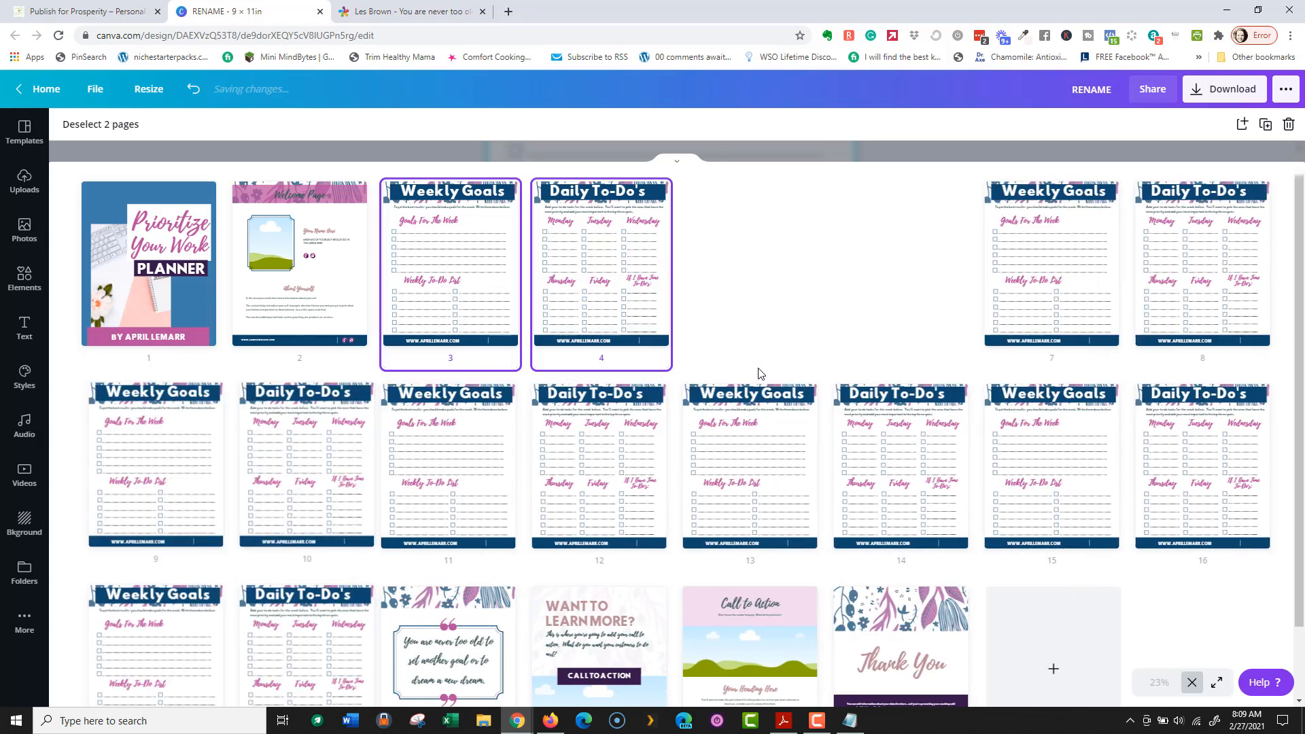
pyautogui.hotkey('ctrl', 'd')
pyautogui.hotkey('ctrl', 'd')
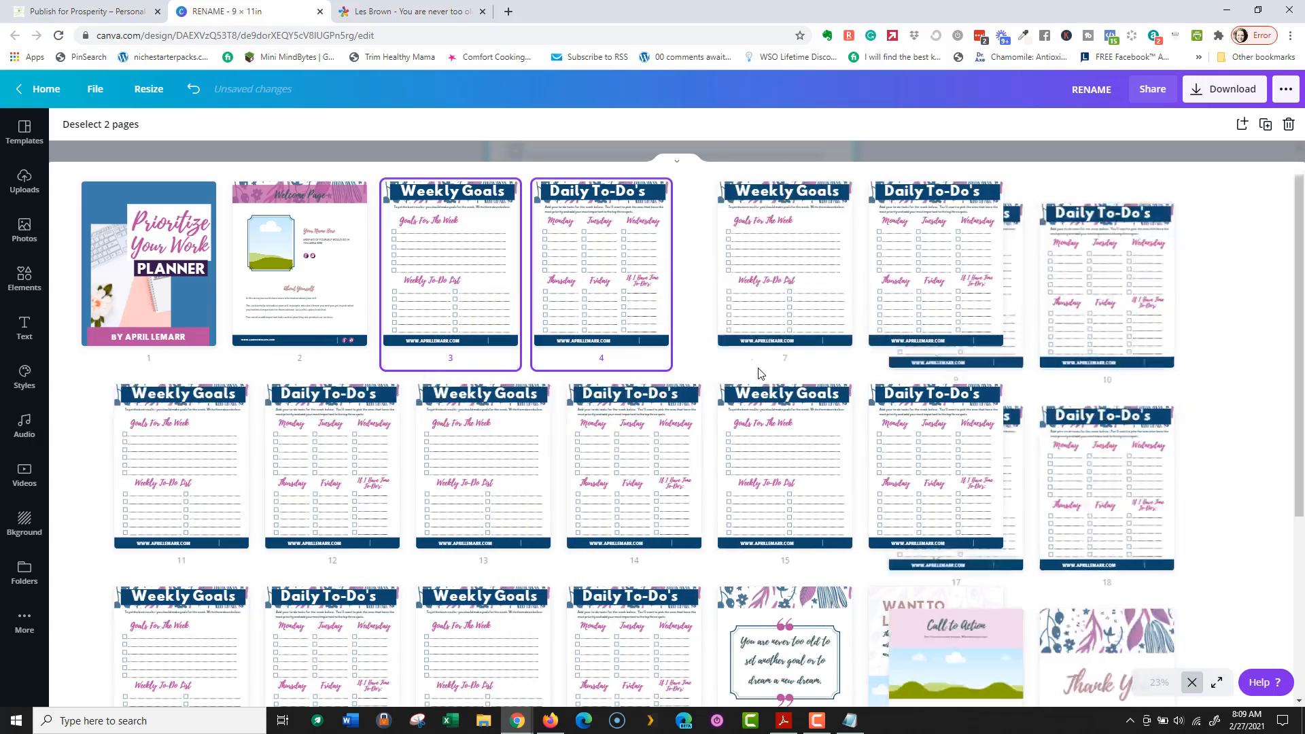
pyautogui.hotkey('ctrl', 'd')
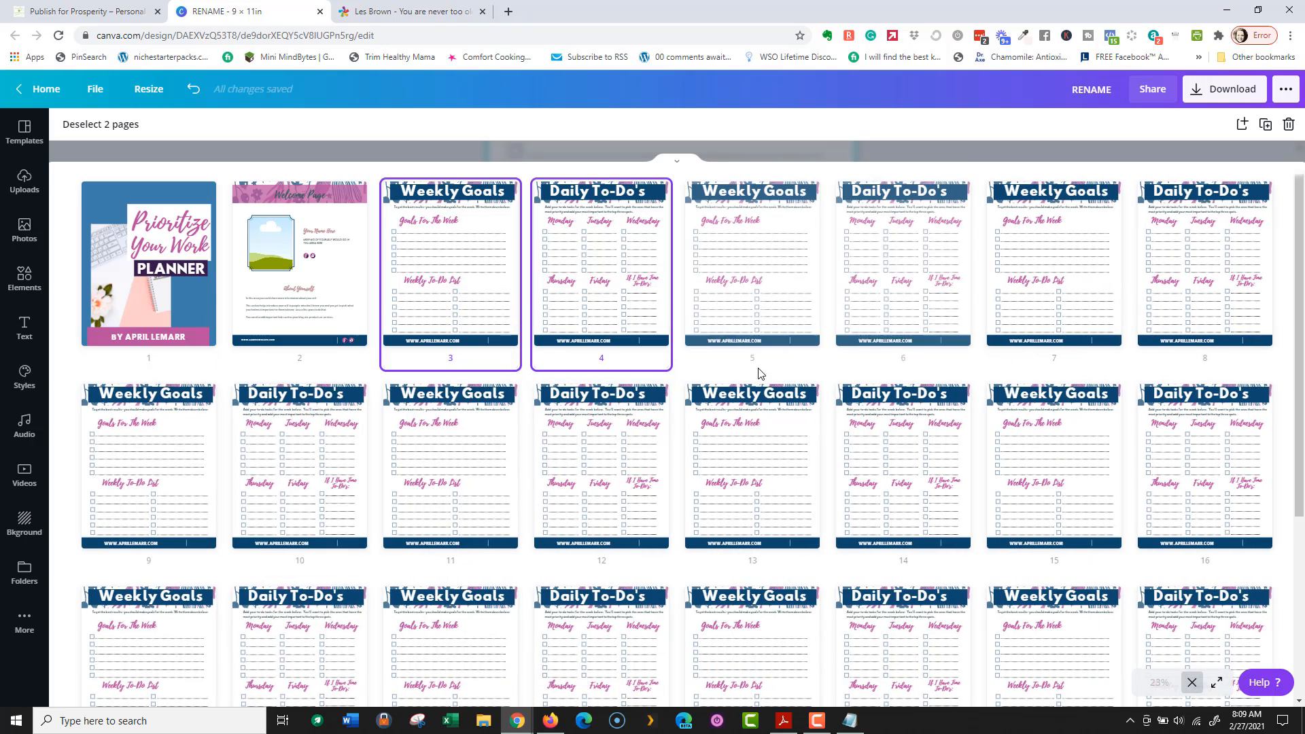
pyautogui.hotkey('ctrl', 'd')
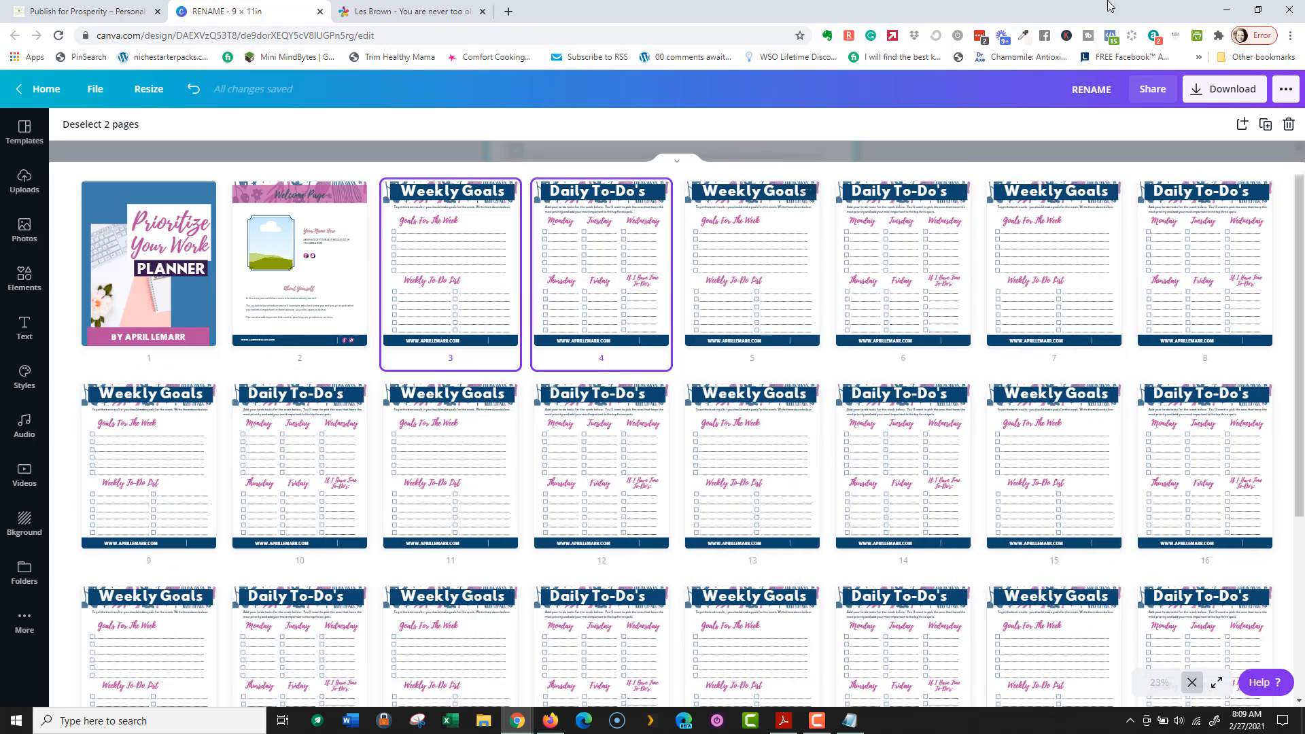
# Step: Move the quote page from after the last "Daily To-Do's" page to position 5, right after the first weekly set
pyautogui.scroll(-4, 714, 462)
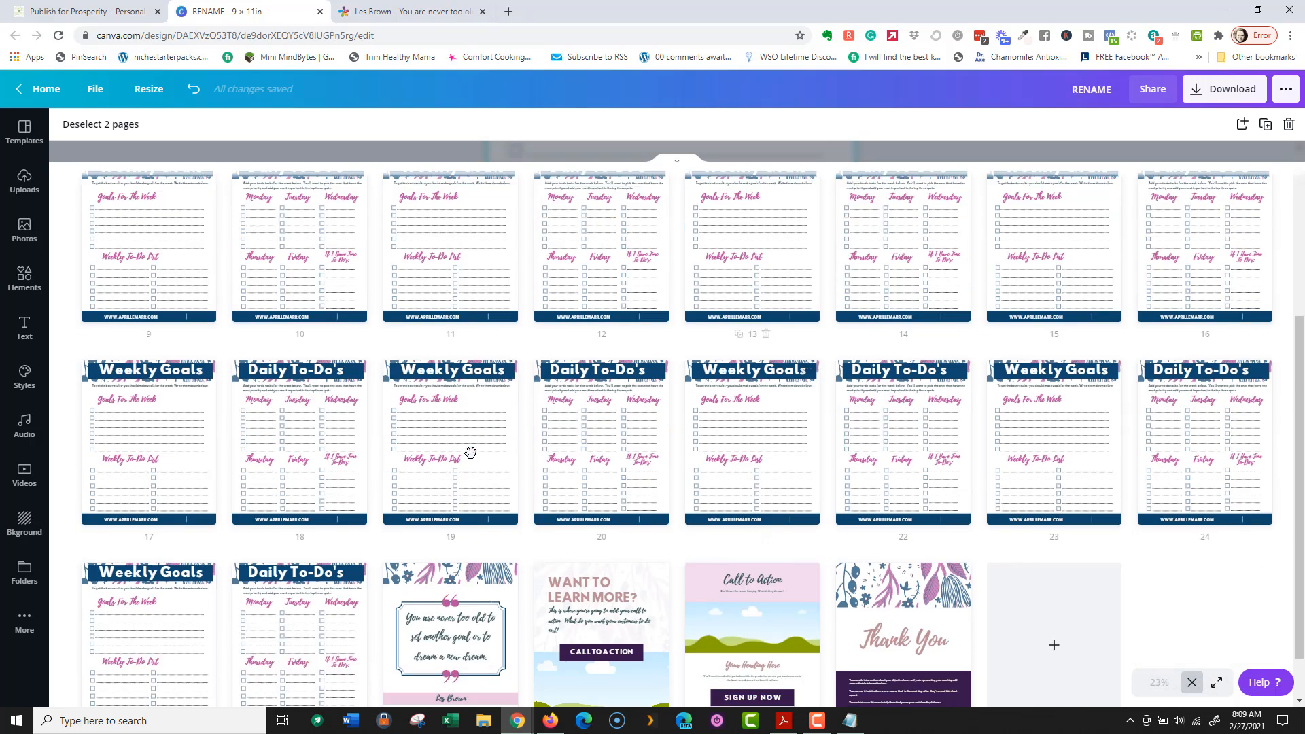
pyautogui.scroll(3, 720, 517)
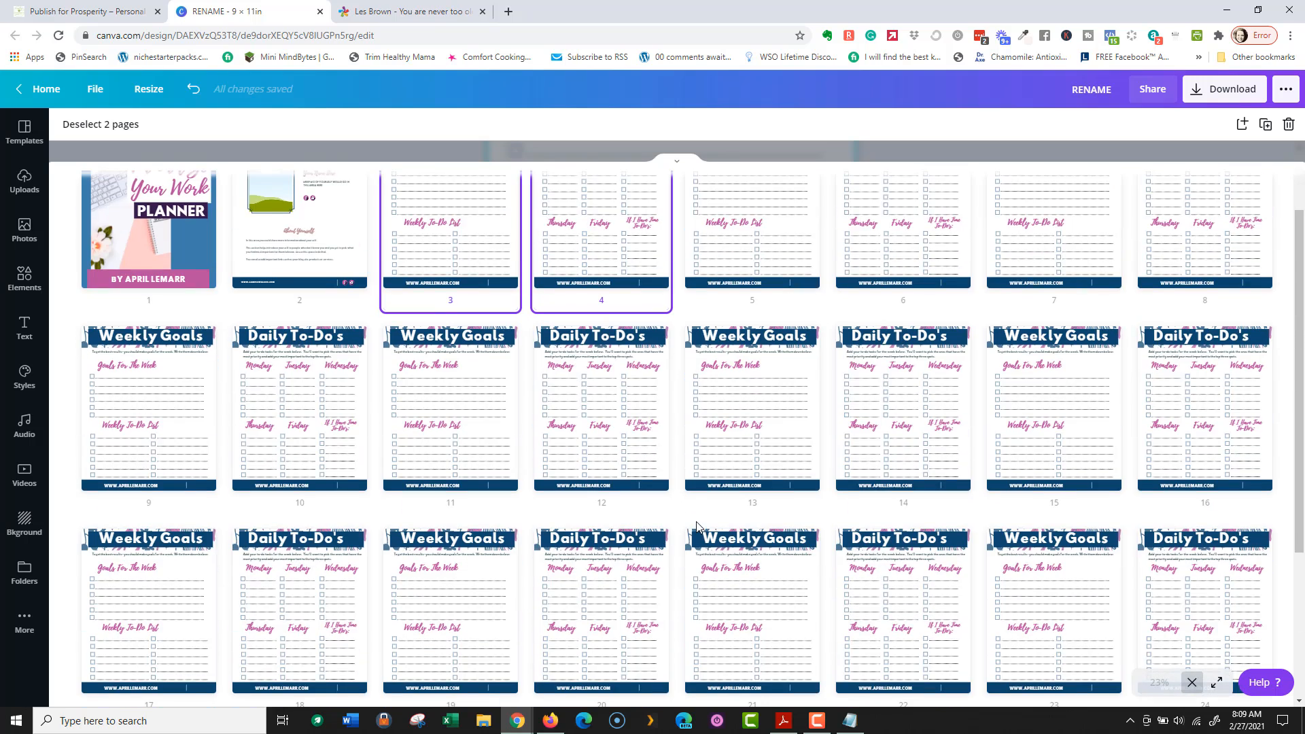
pyautogui.scroll(-3, 699, 501)
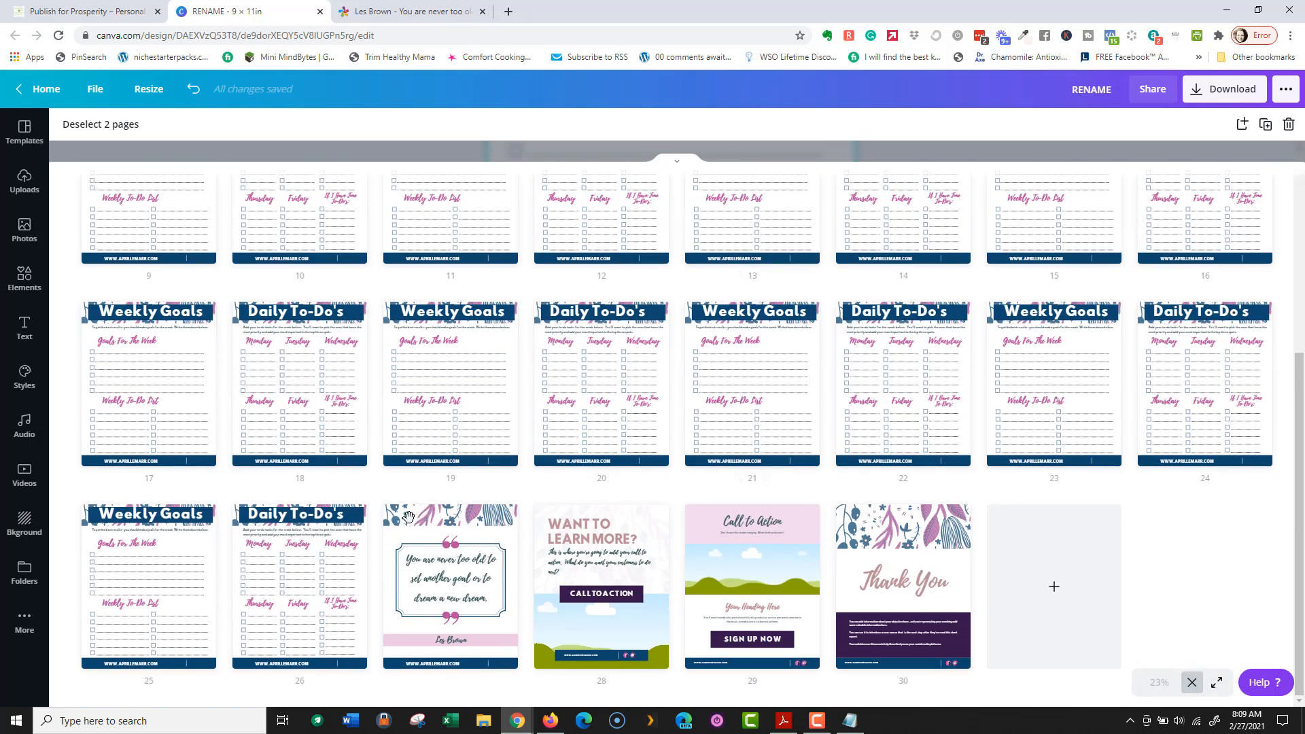
pyautogui.keyDown('shift'); pyautogui.click(435, 522); pyautogui.keyUp('shift')
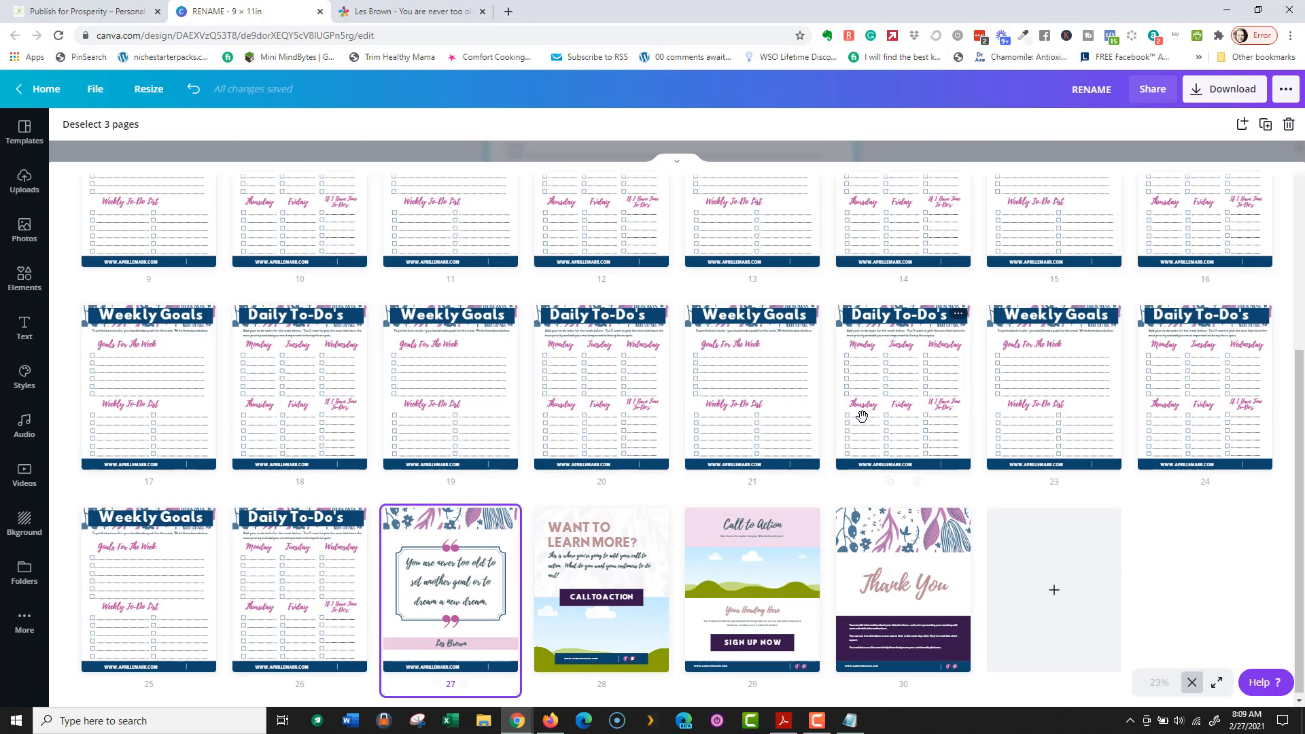
pyautogui.scroll(4, 863, 435)
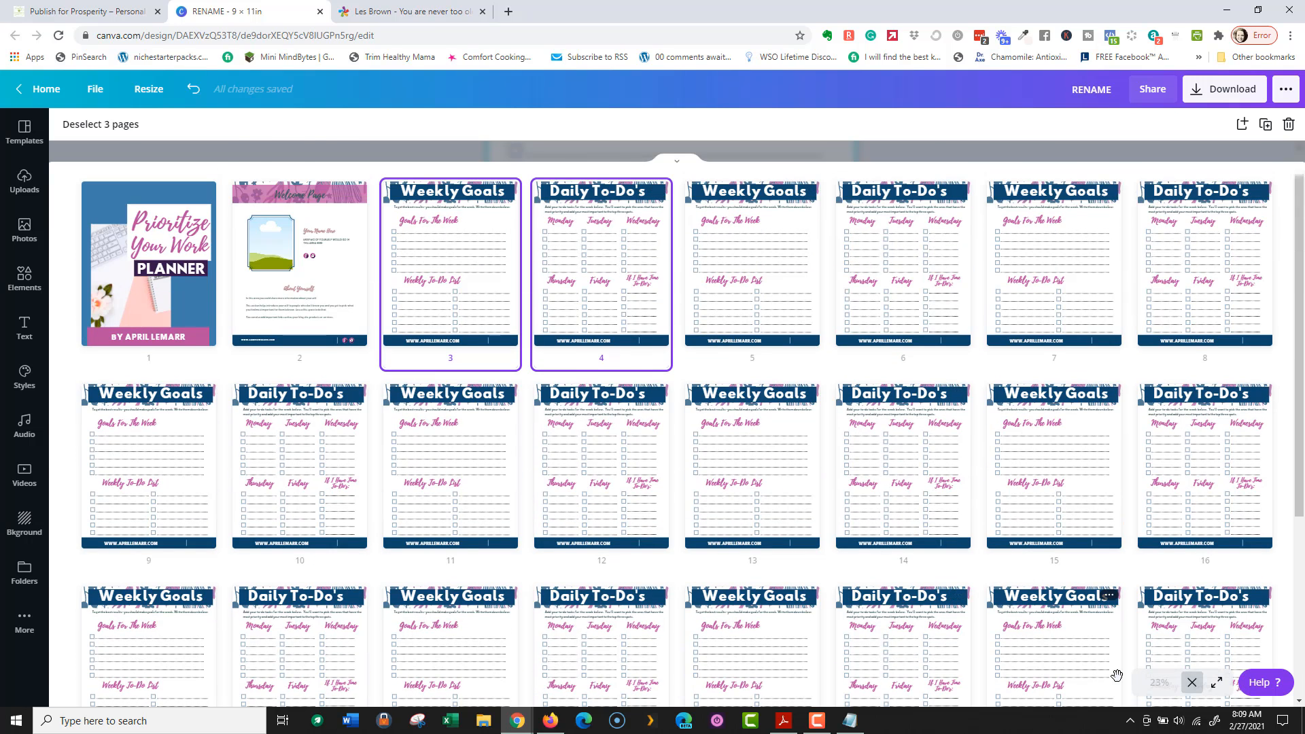
pyautogui.scroll(-3, 707, 656)
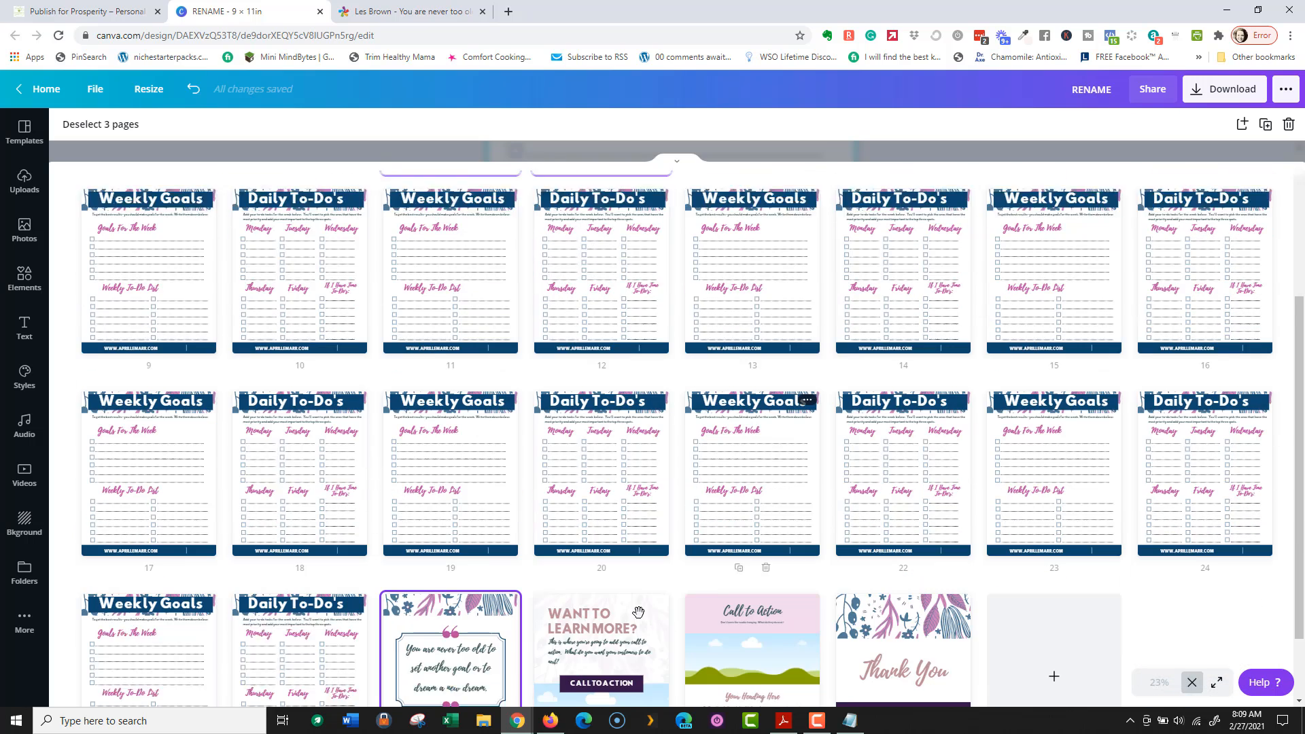
pyautogui.moveTo(454, 585); pyautogui.dragTo(682, 309)
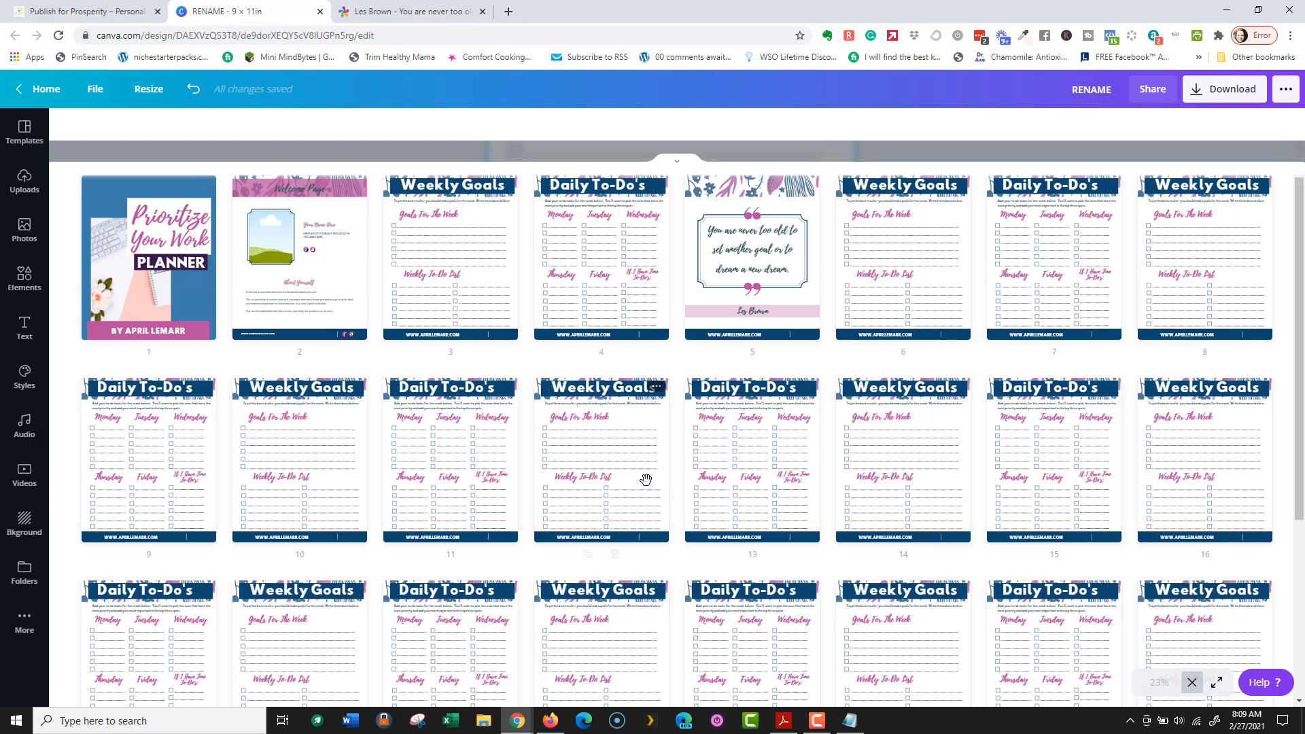
# Step: Open the Welcome Page for editing and replace "Your Name Here" with the author's full name
pyautogui.scroll(-4, 747, 441)
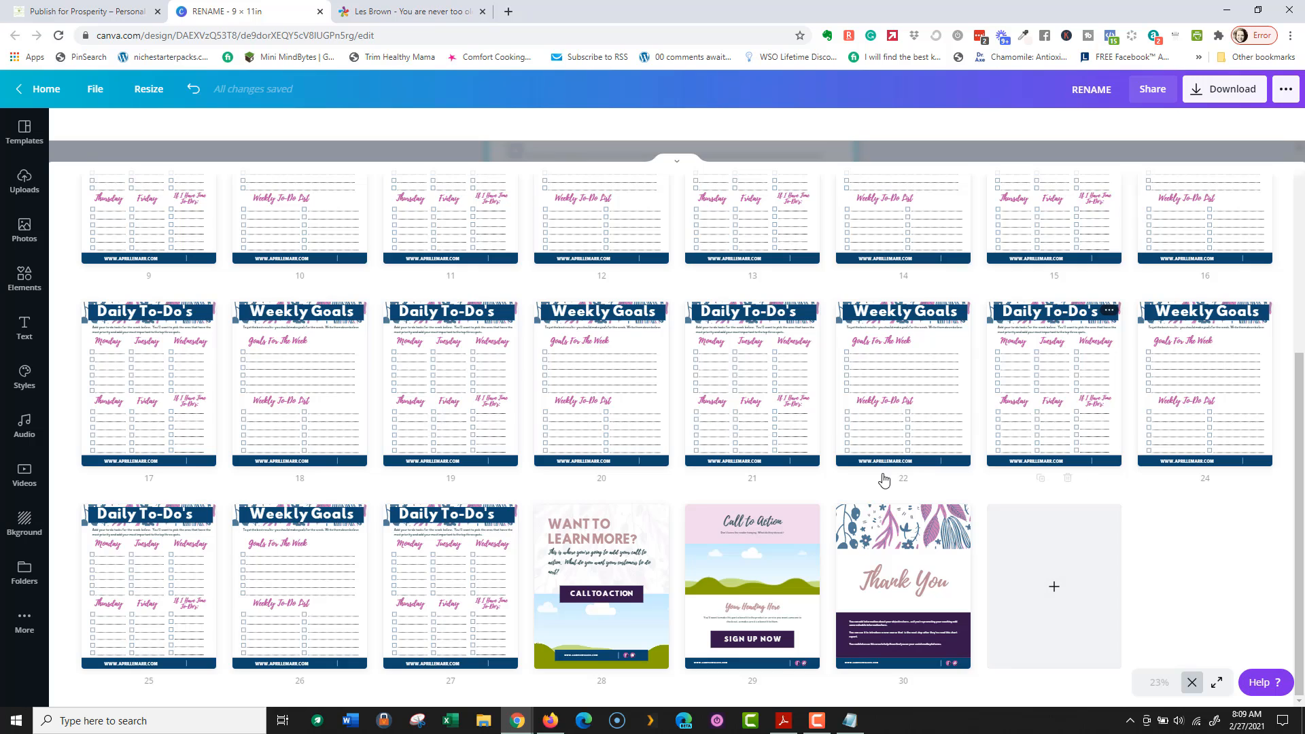
pyautogui.scroll(2, 1062, 437)
pyautogui.scroll(2, 1062, 437)
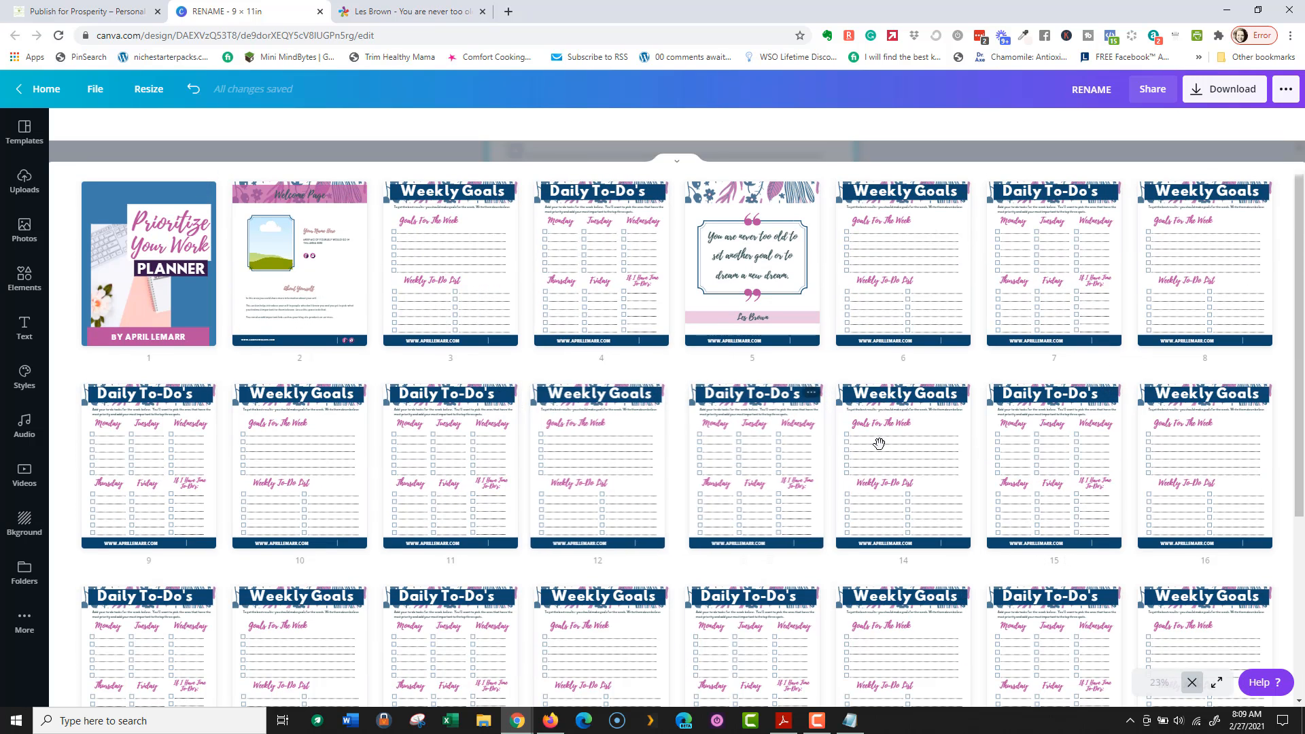
pyautogui.scroll(-4, 675, 424)
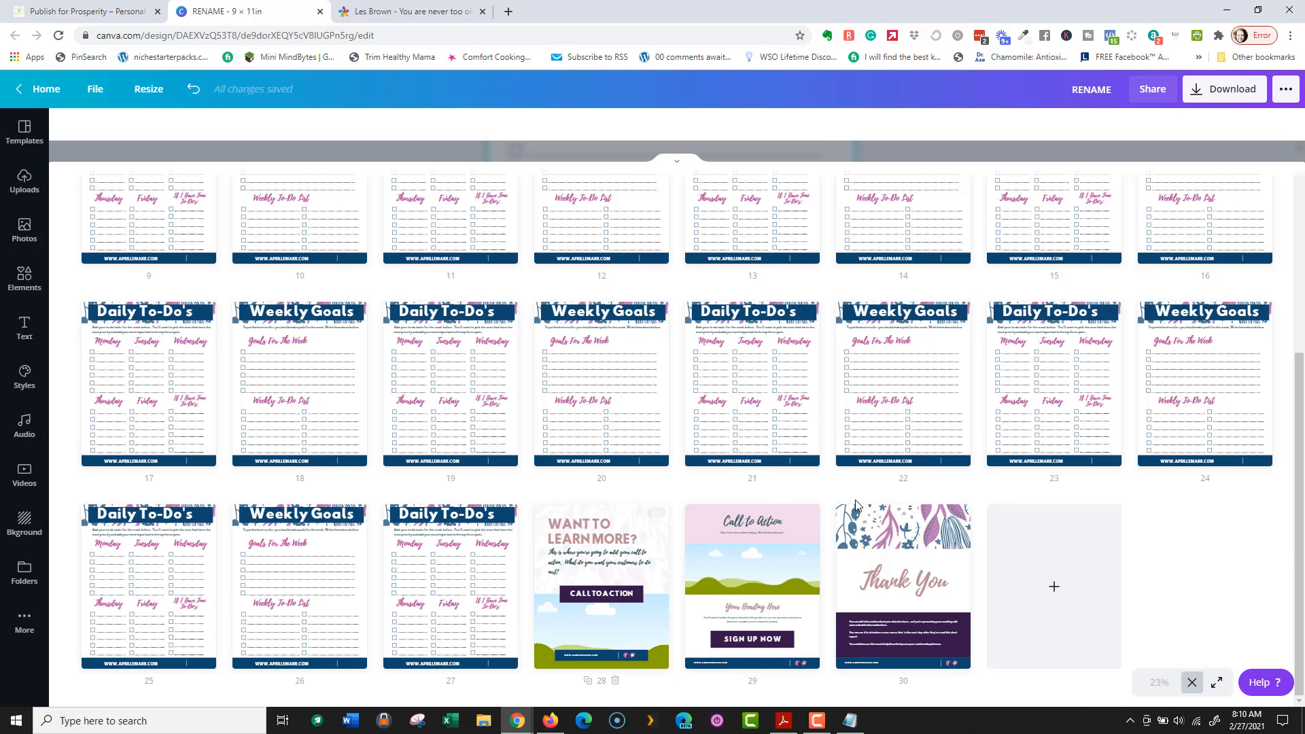
pyautogui.scroll(4, 855, 504)
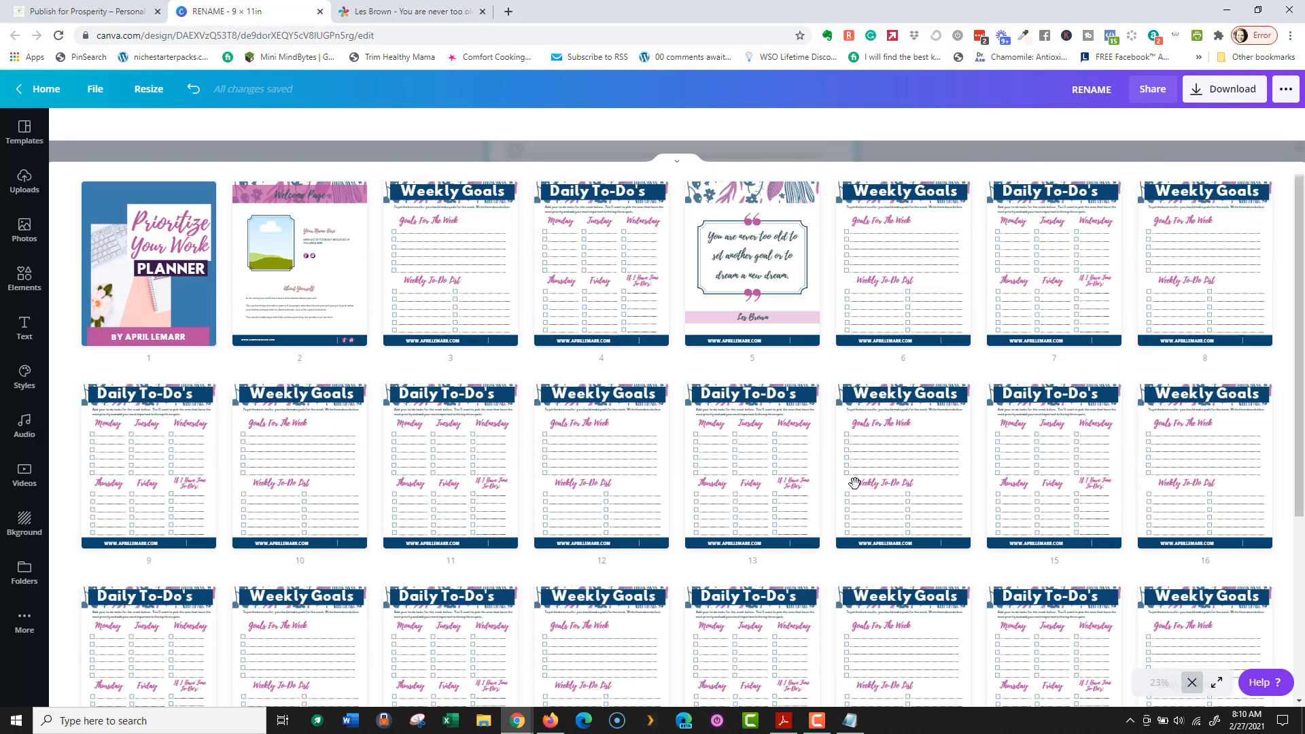
pyautogui.doubleClick(292, 307)
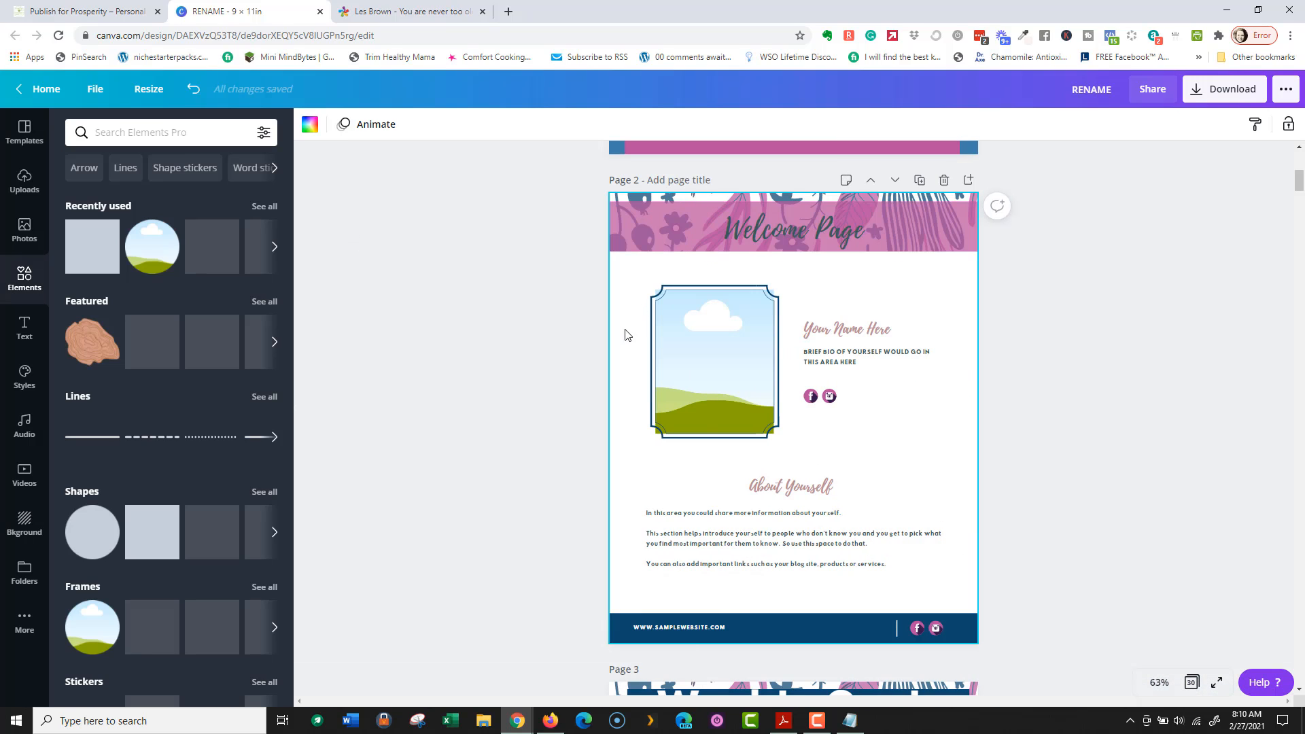
pyautogui.click(867, 335)
pyautogui.moveTo(890, 331); pyautogui.dragTo(828, 320)
pyautogui.write('April Lemarr')
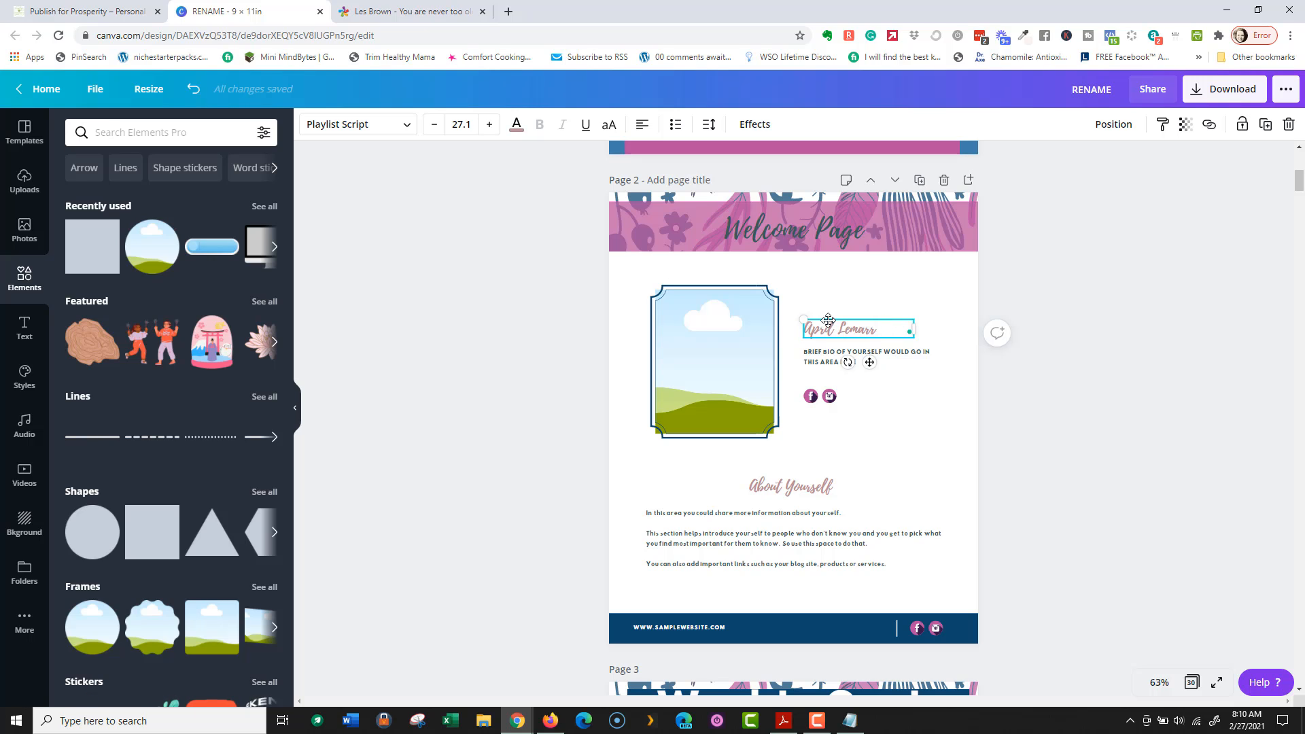
# Step: Change the "Welcome Page" heading's text color to white
pyautogui.click(792, 235)
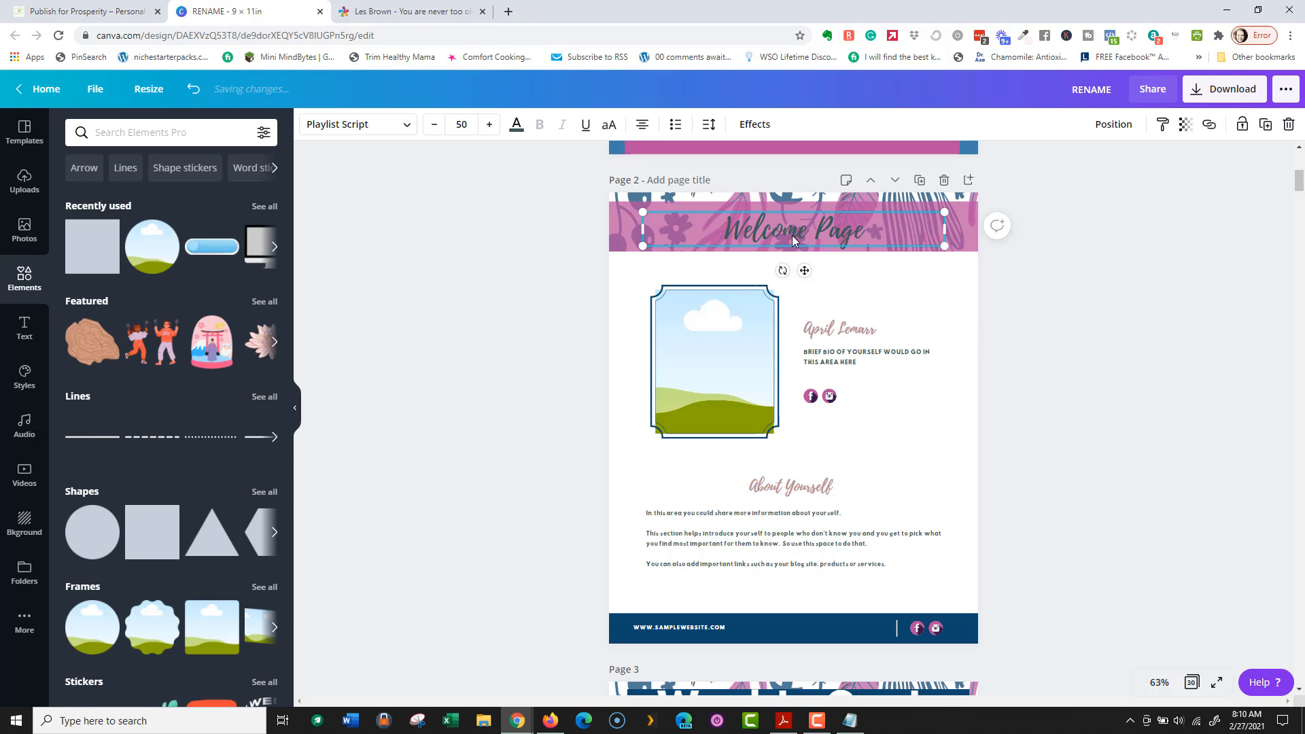
pyautogui.click(518, 127)
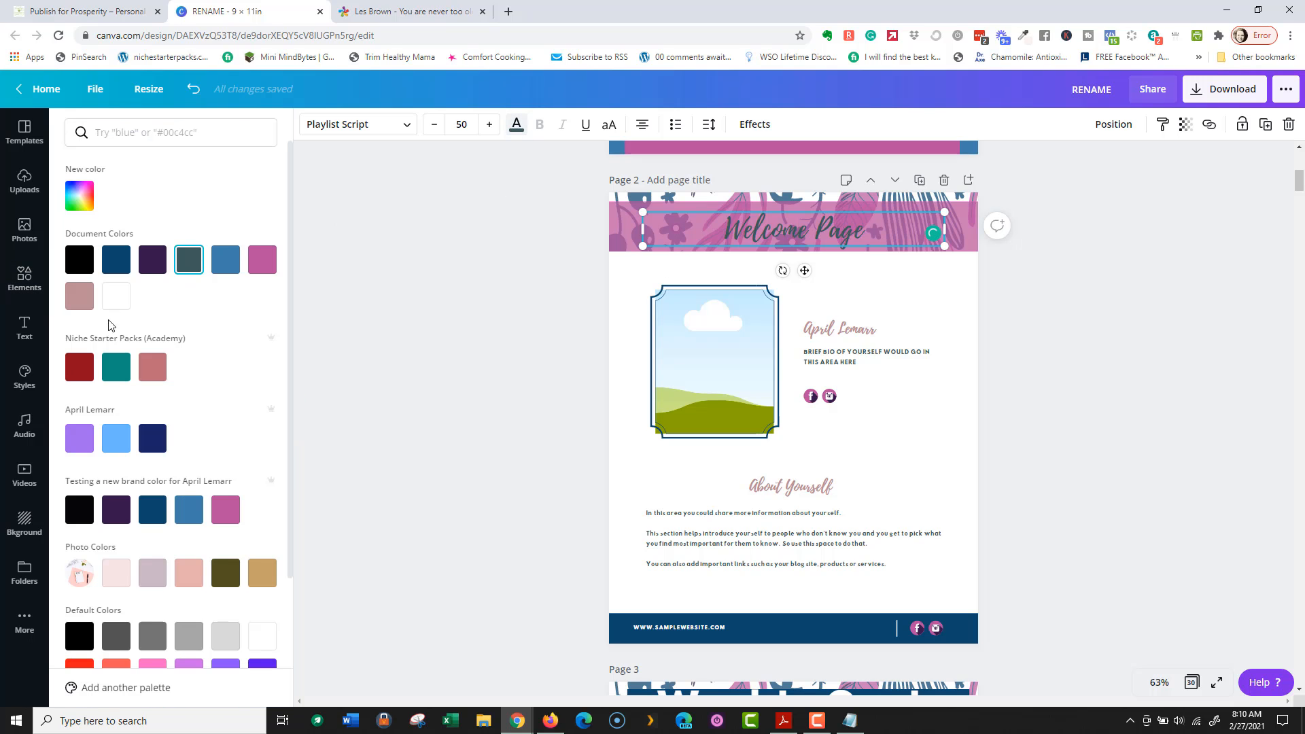
pyautogui.click(115, 296)
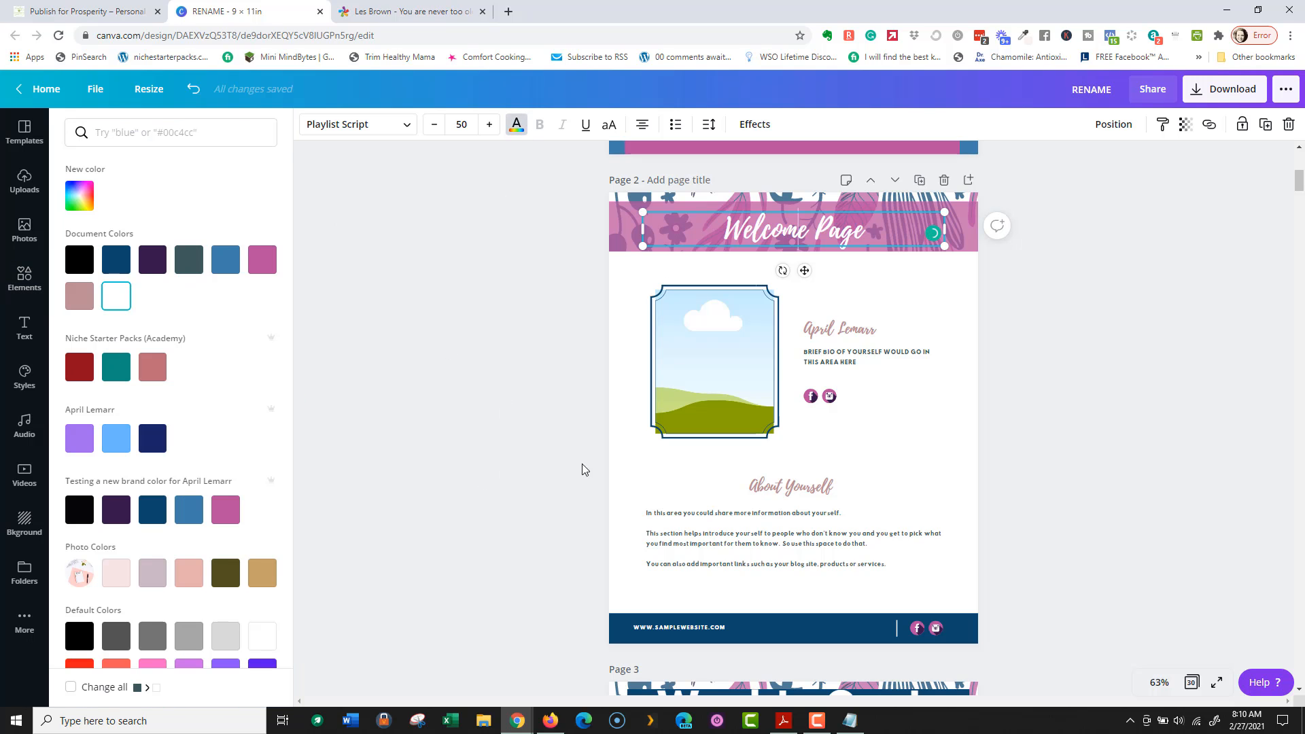
# Step: Remove the social icons from the Welcome Page footer and replace its sample website with the web address copied from the Weekly Goals footer
pyautogui.click(917, 628)
pyautogui.click(950, 601)
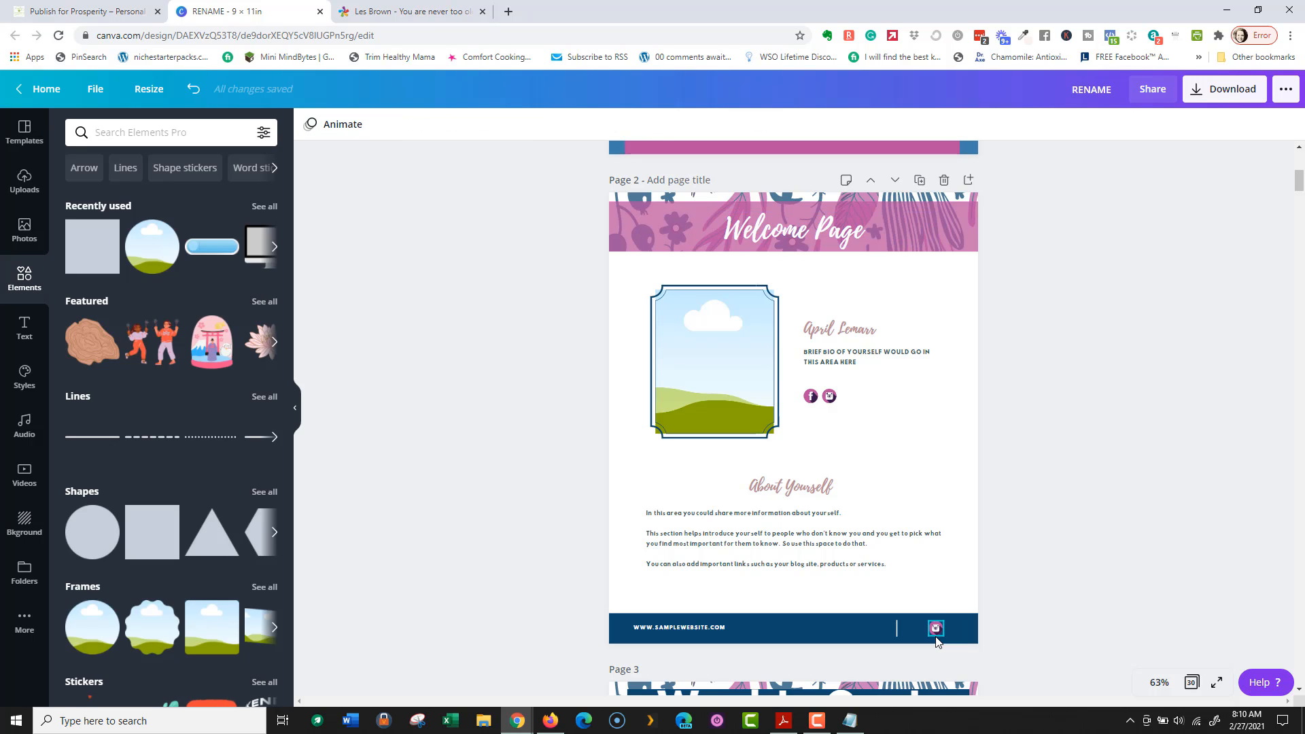
pyautogui.scroll(-6, 1042, 556)
pyautogui.click(771, 672)
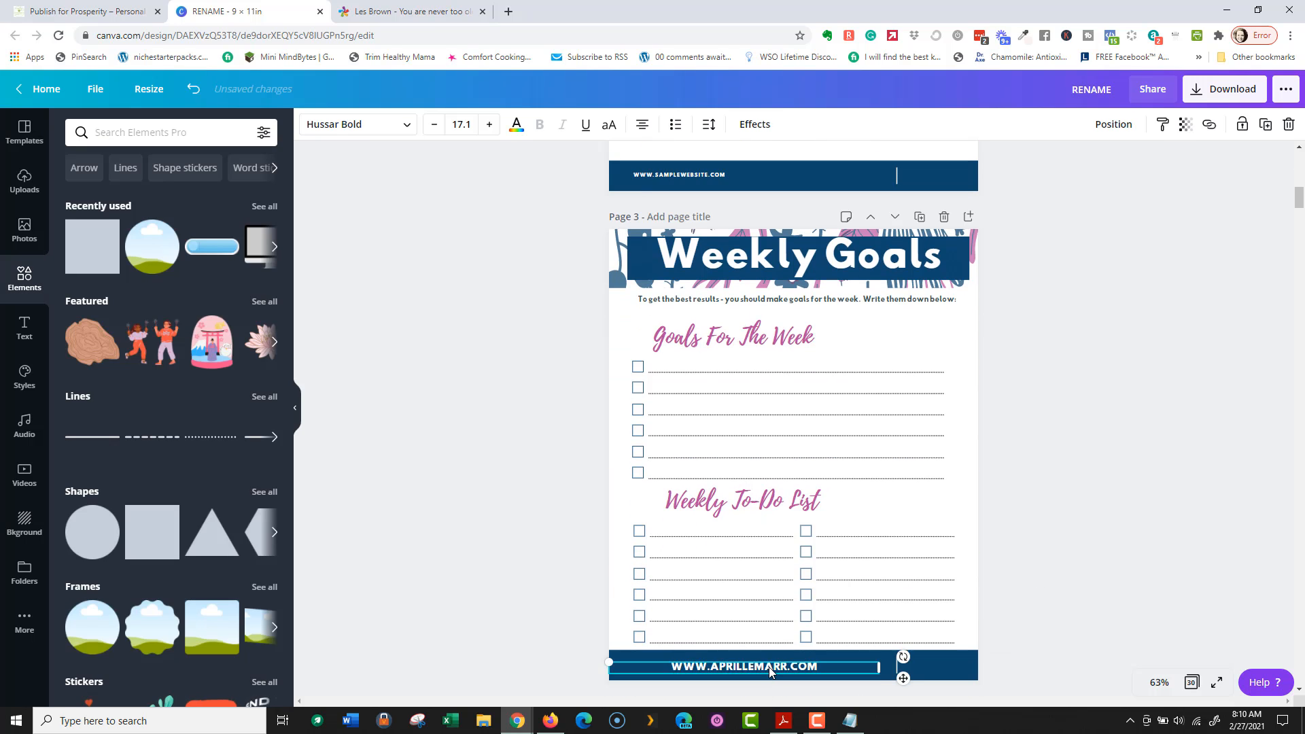
pyautogui.scroll(5, 848, 544)
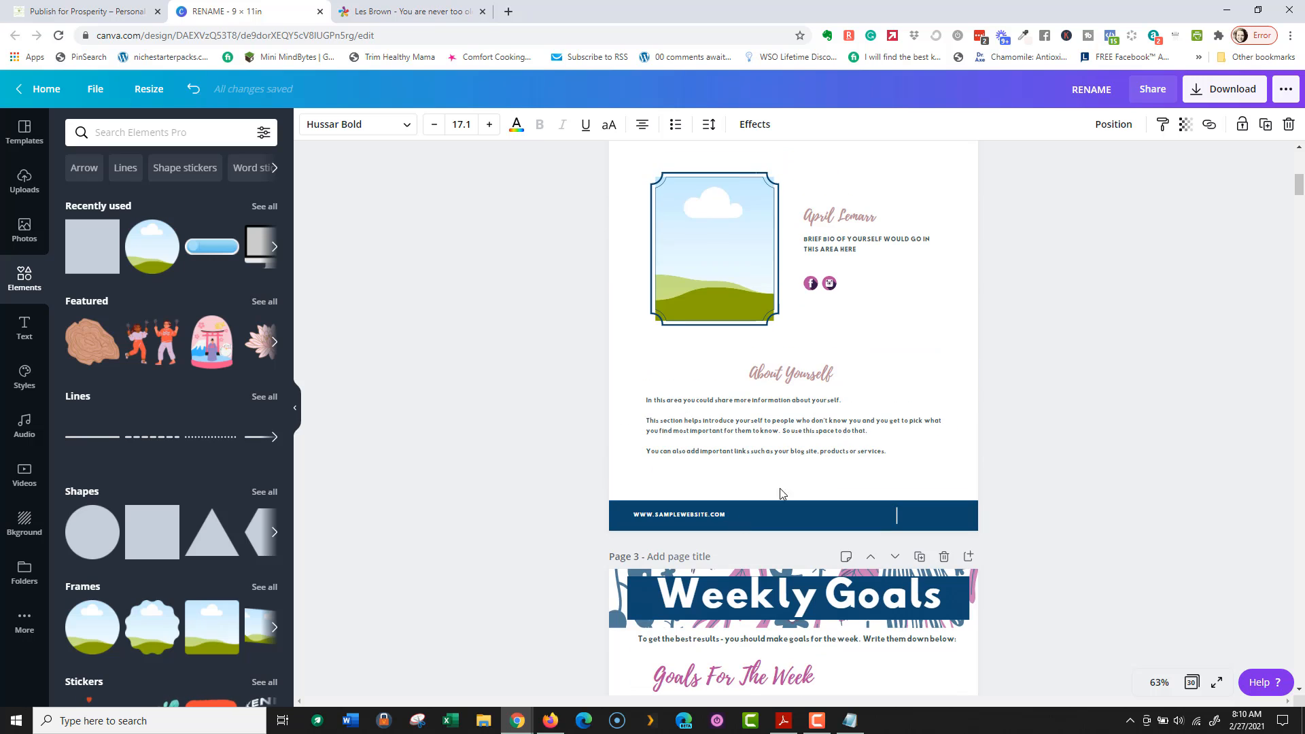
pyautogui.click(741, 517)
pyautogui.press('Delete')
pyautogui.hotkey('ctrl', 'v')
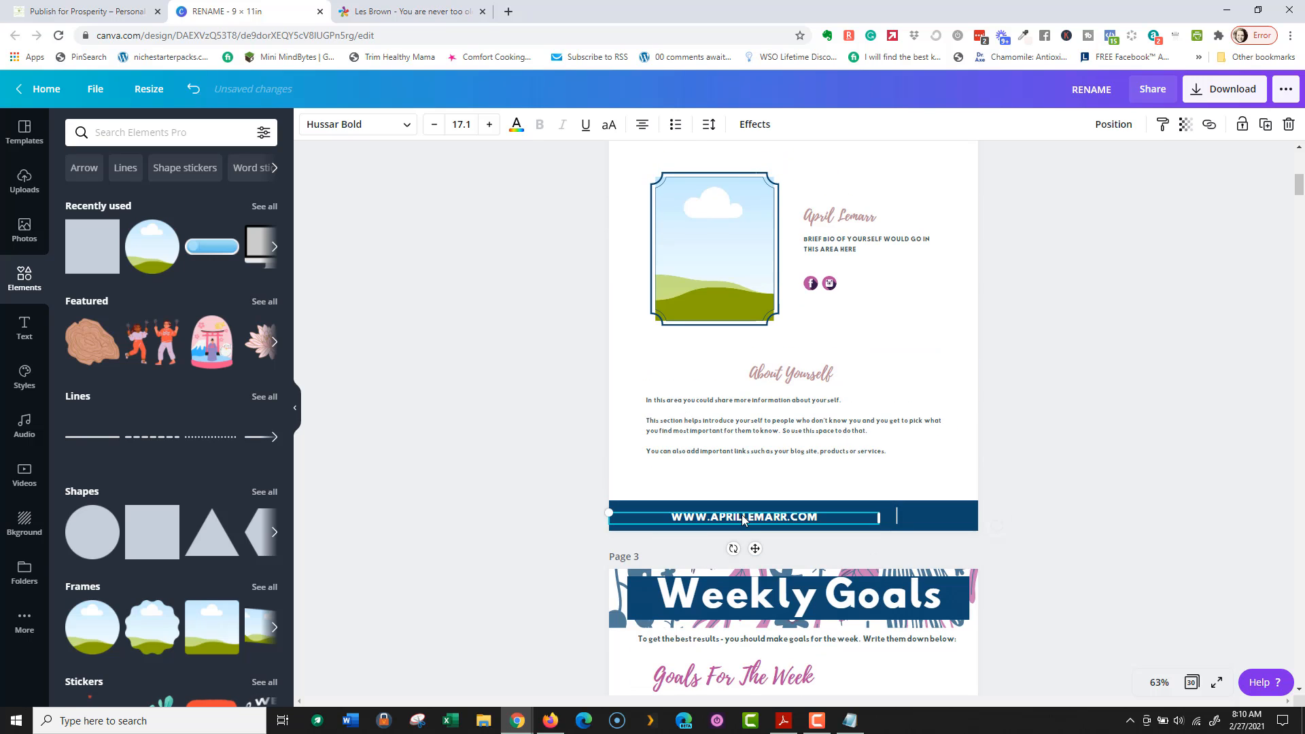
# Step: Change the "About Yourself" heading on the Welcome Page to "About Me"
pyautogui.click(762, 380)
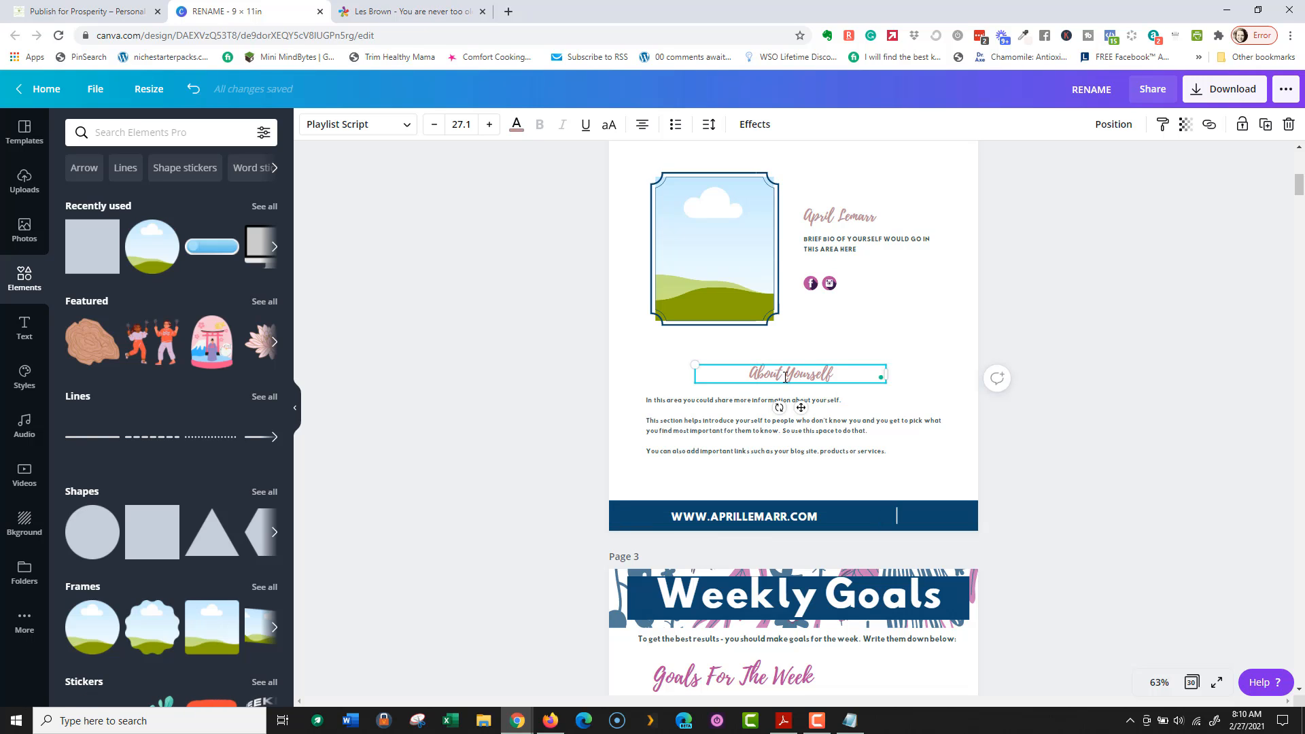
pyautogui.moveTo(786, 377); pyautogui.dragTo(838, 377)
pyautogui.write('Me')
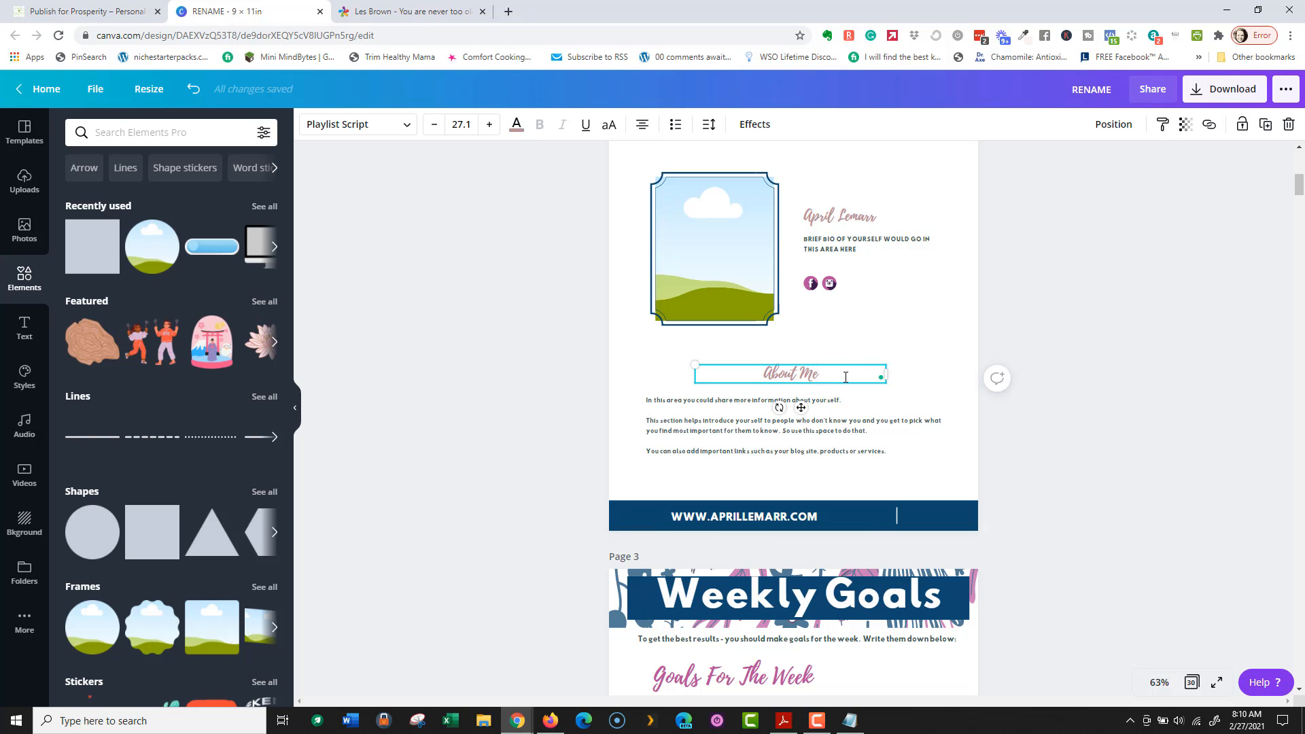
pyautogui.click(660, 431)
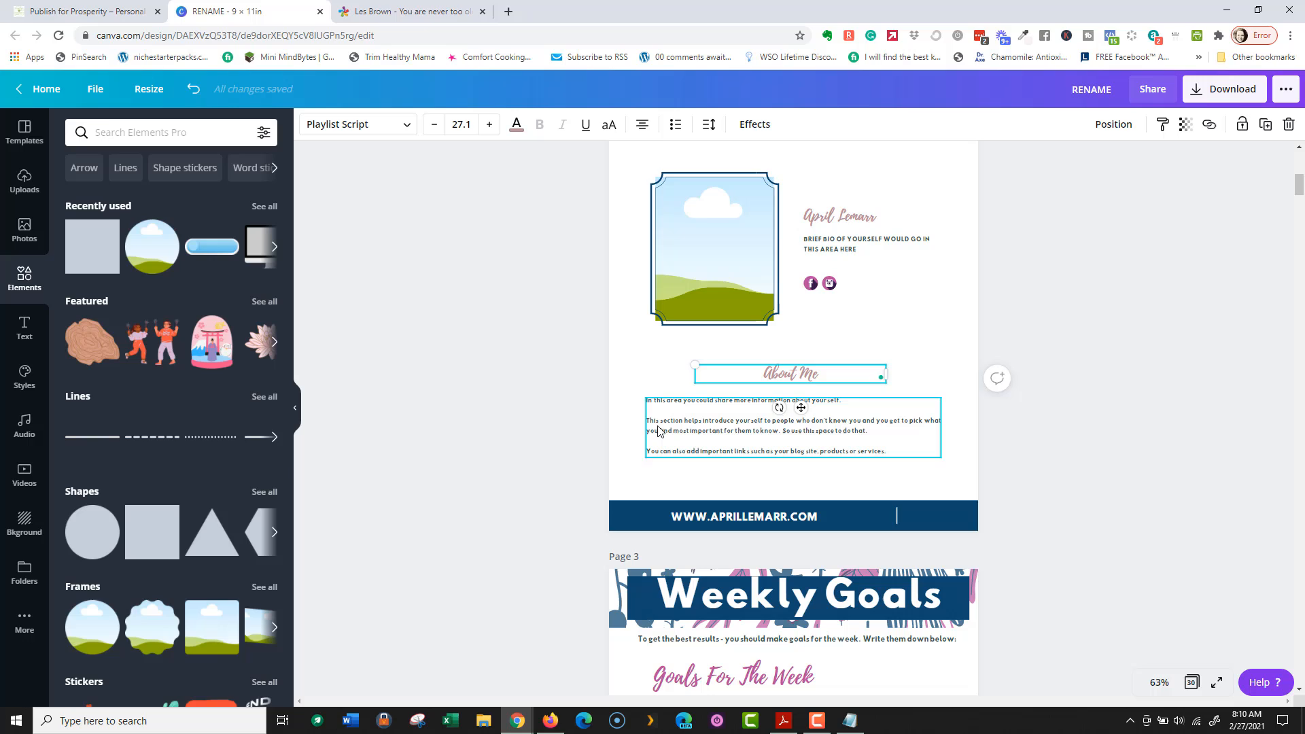
# Step: Delete the Facebook and Instagram icons below the short bio on the Welcome Page
pyautogui.doubleClick(829, 283)
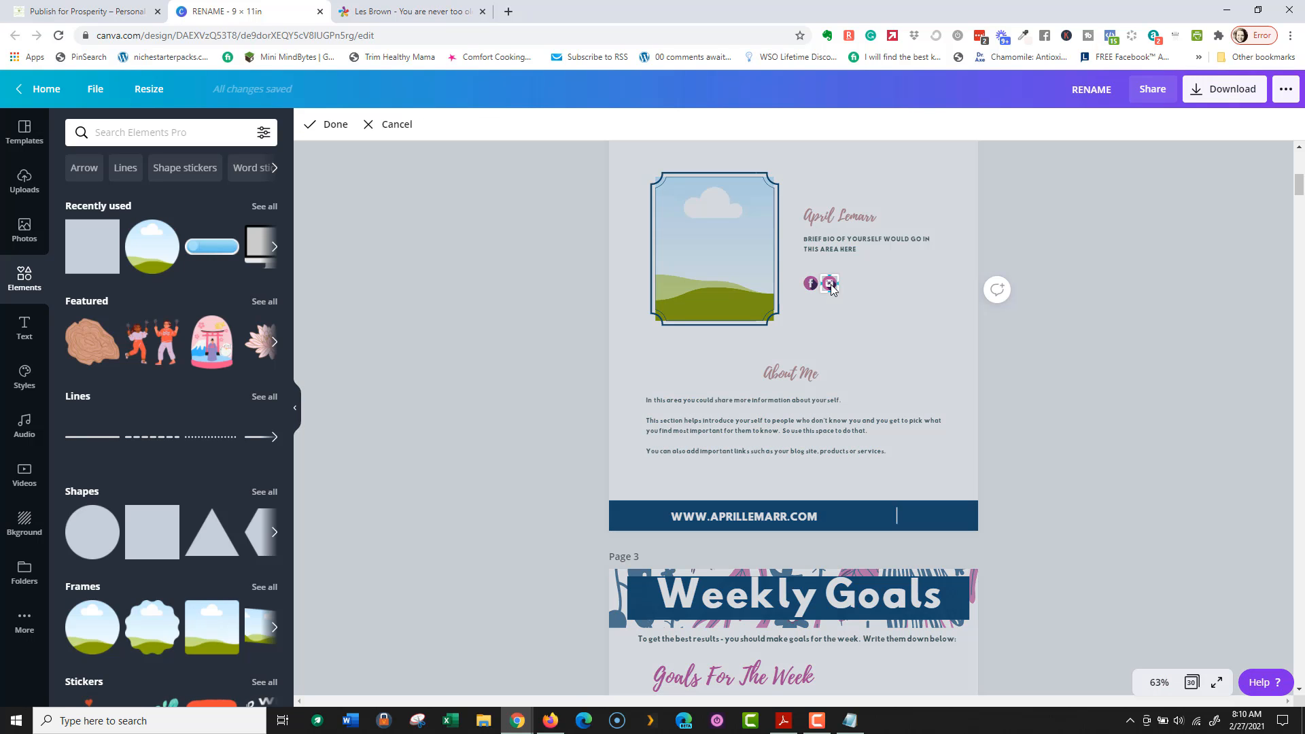
pyautogui.click(390, 126)
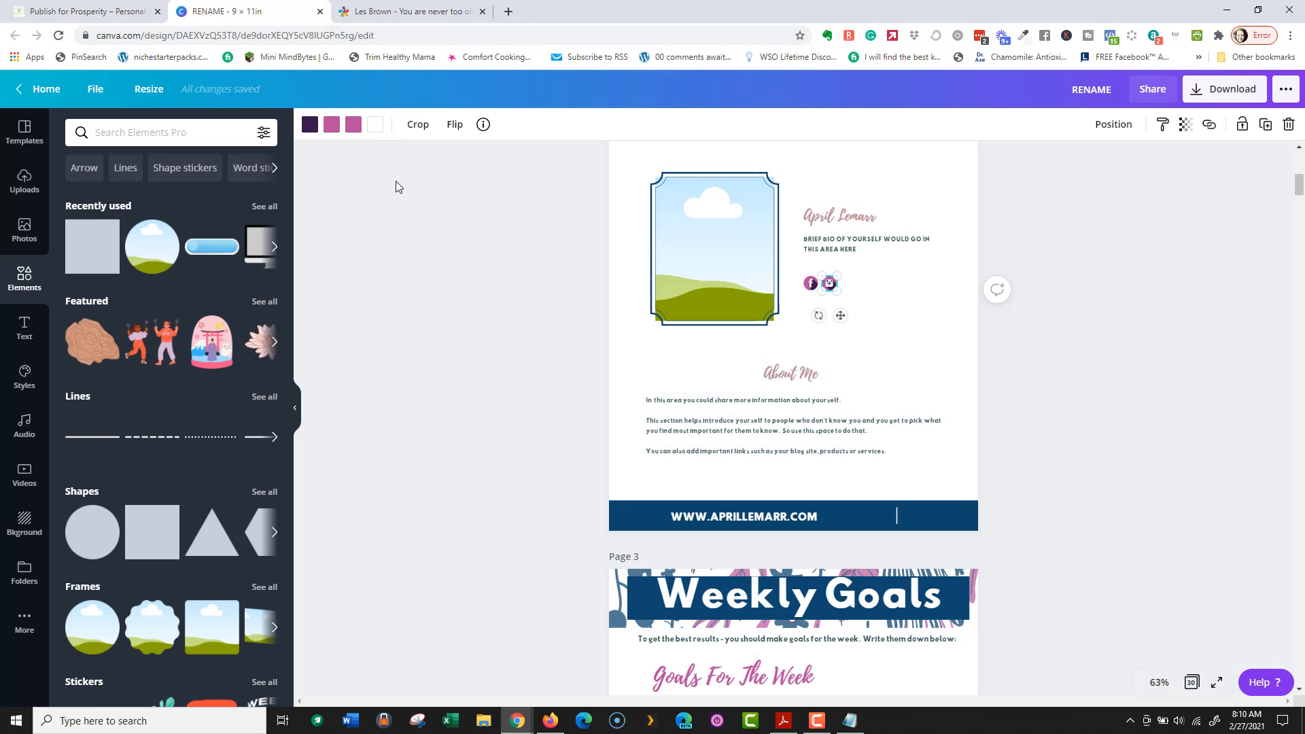
pyautogui.keyDown('shift'); pyautogui.click(812, 289); pyautogui.keyUp('shift')
pyautogui.press('Delete')
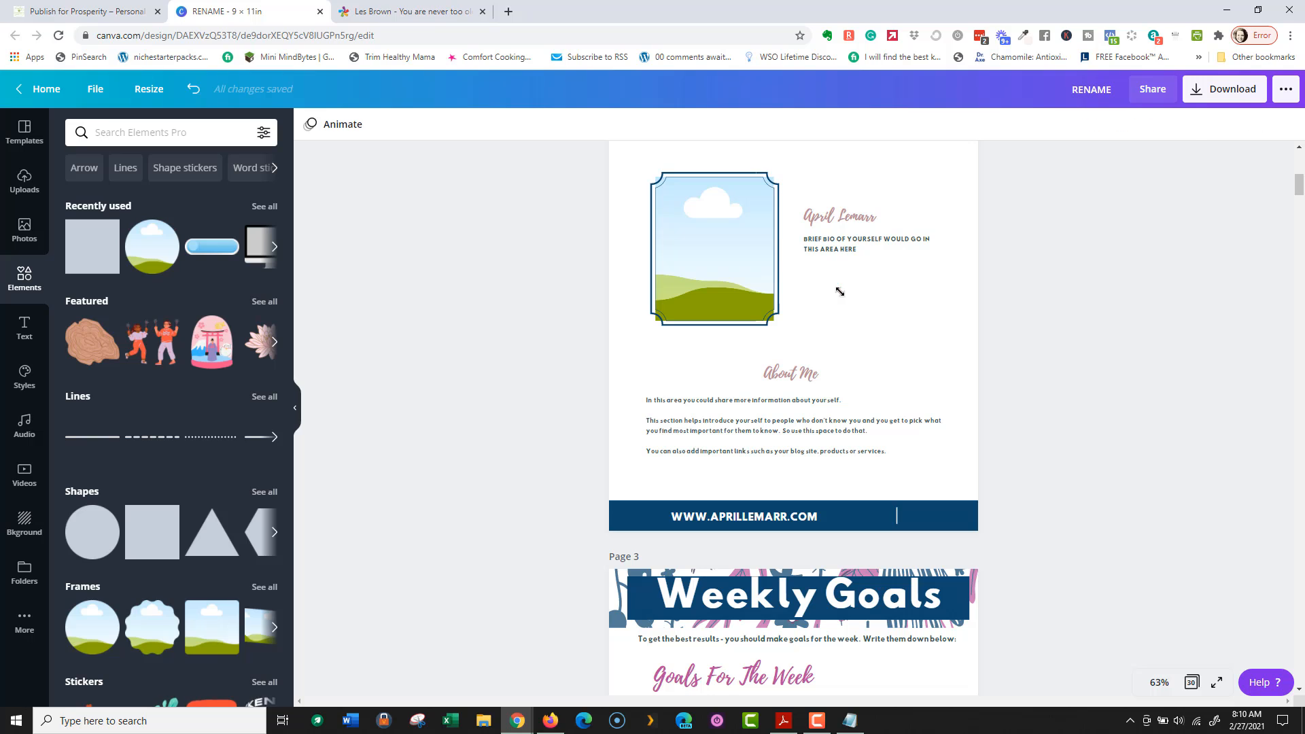
# Step: Search the uploads by the author's first name and add the portrait in the red jacket to the Welcome Page
pyautogui.click(697, 248)
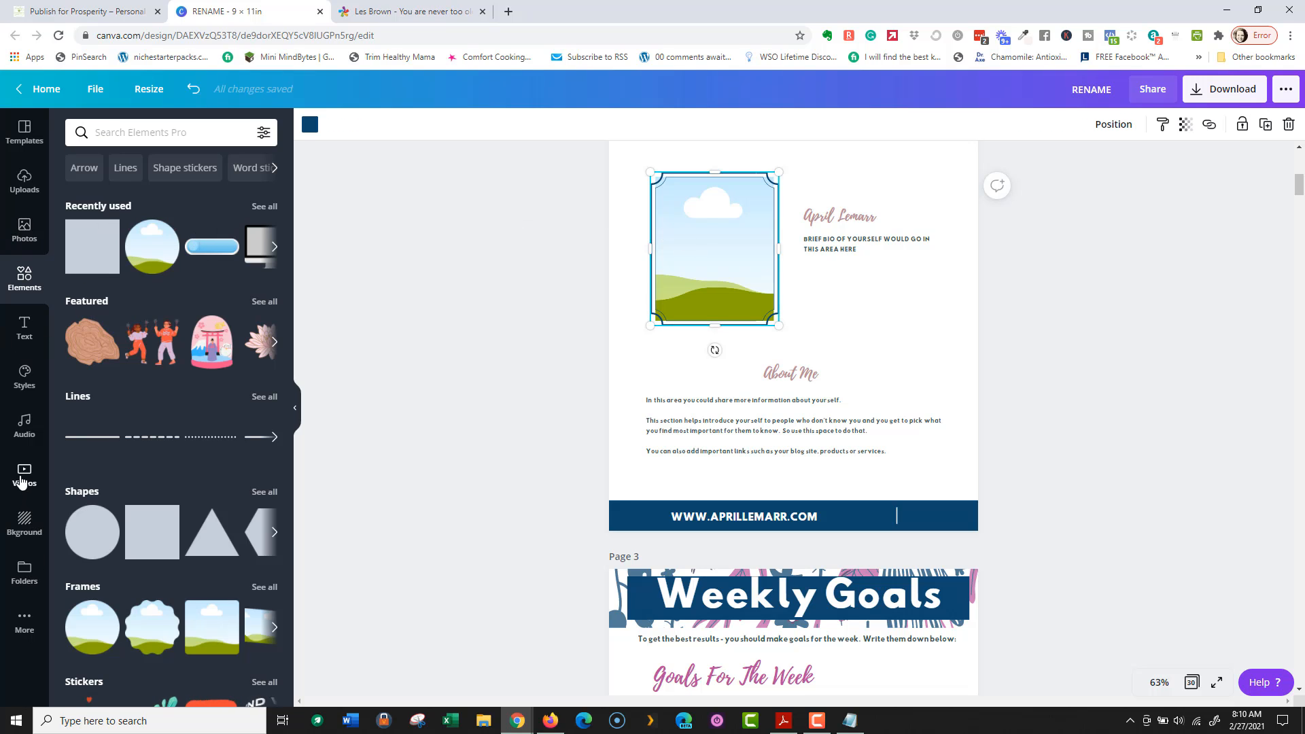
pyautogui.click(25, 180)
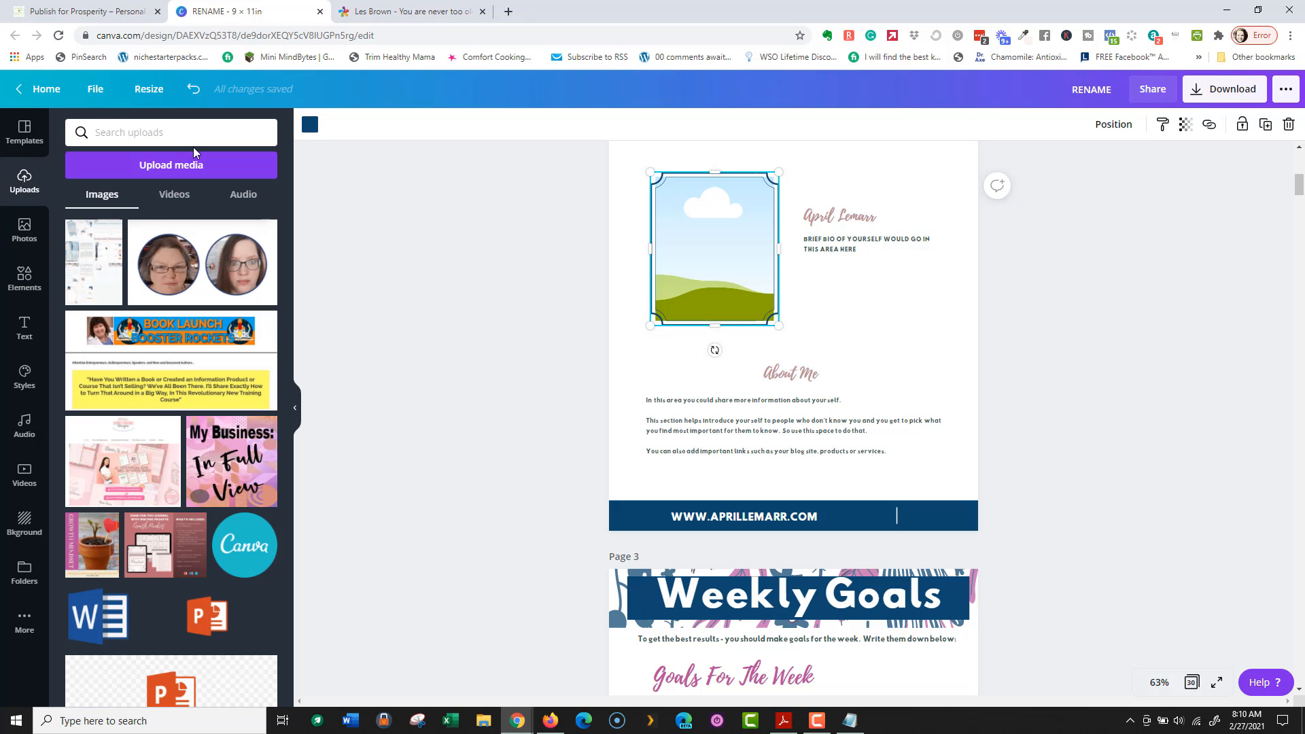
pyautogui.write('april')
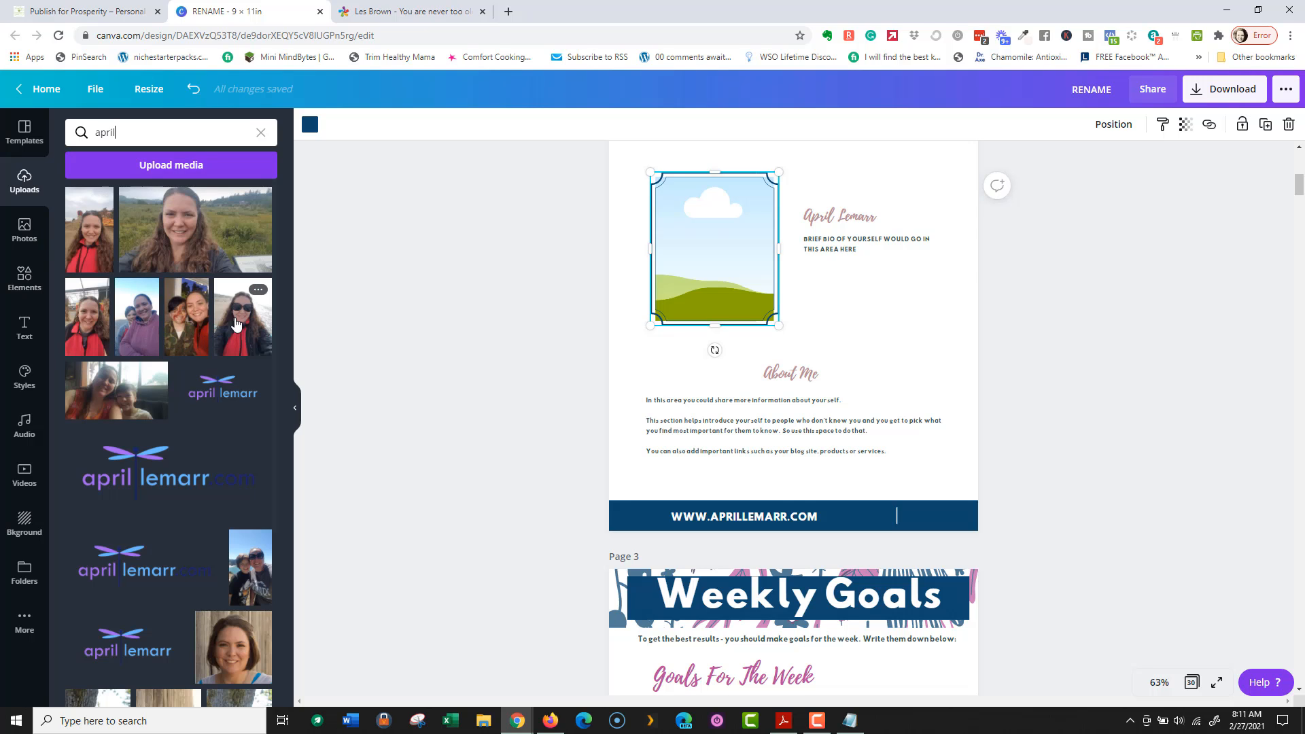
pyautogui.moveTo(87, 234); pyautogui.dragTo(1032, 422)
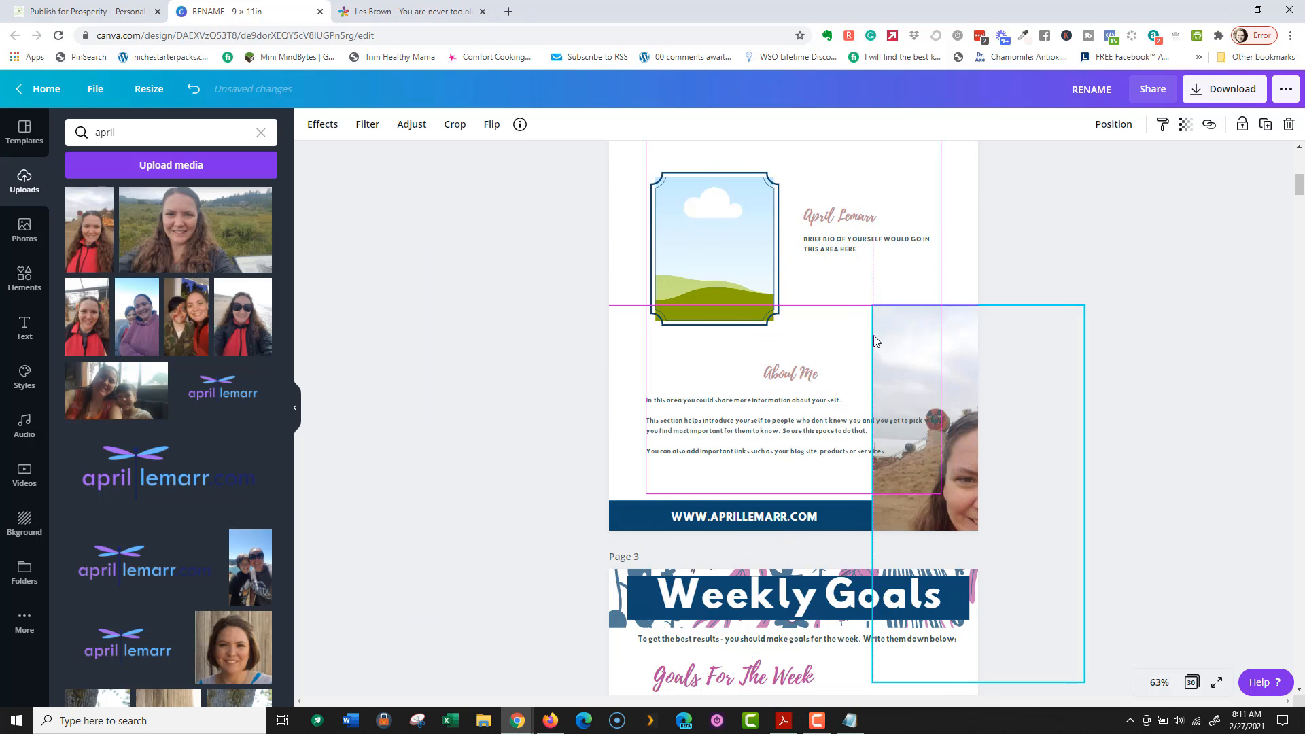
# Step: Fill the Welcome Page picture frame with the portrait, shifting the decorative border off the frame and back around it
pyautogui.click(764, 244)
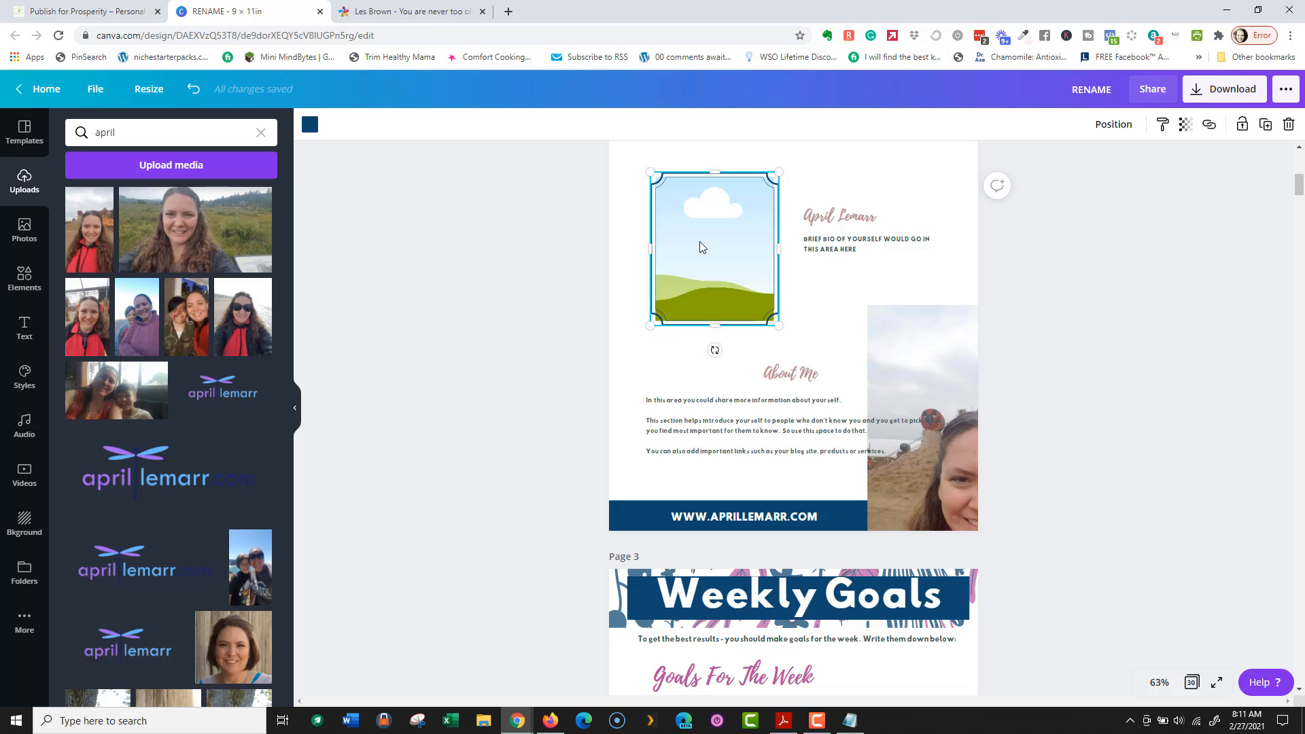
pyautogui.moveTo(766, 252); pyautogui.dragTo(890, 250)
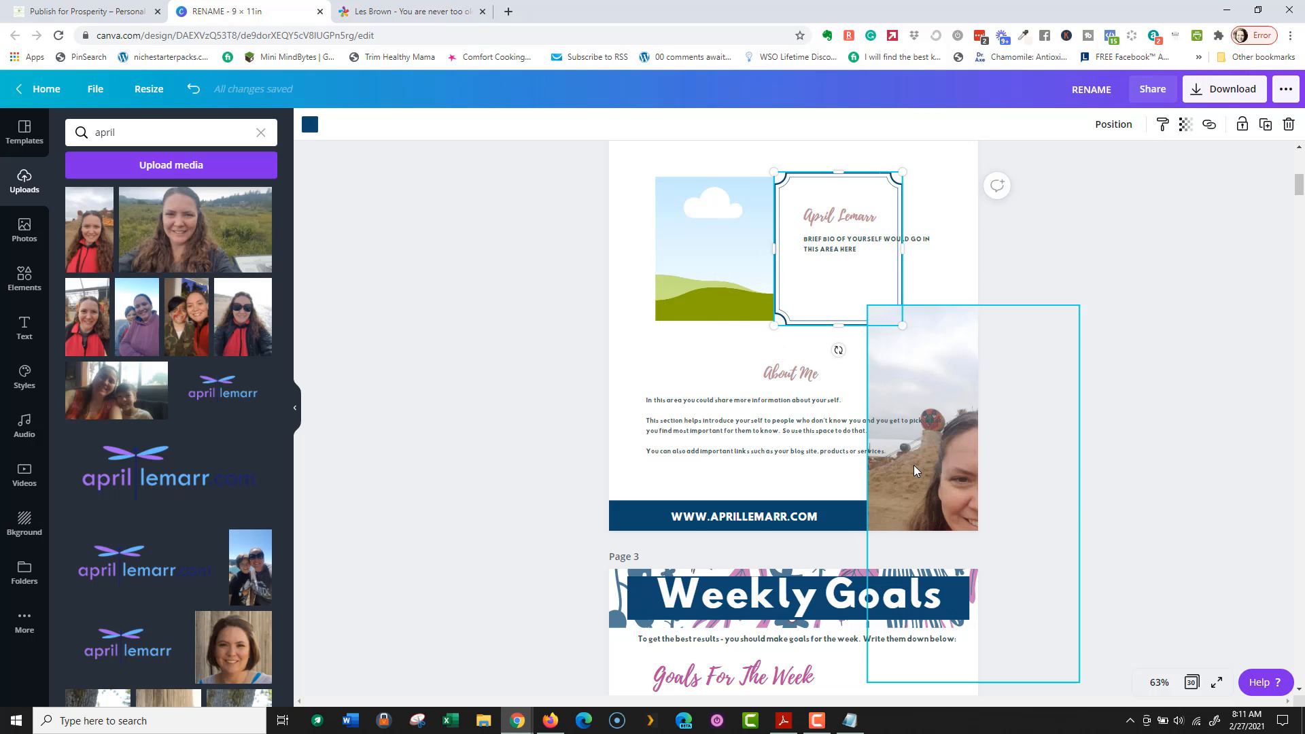
pyautogui.moveTo(915, 467); pyautogui.dragTo(684, 263)
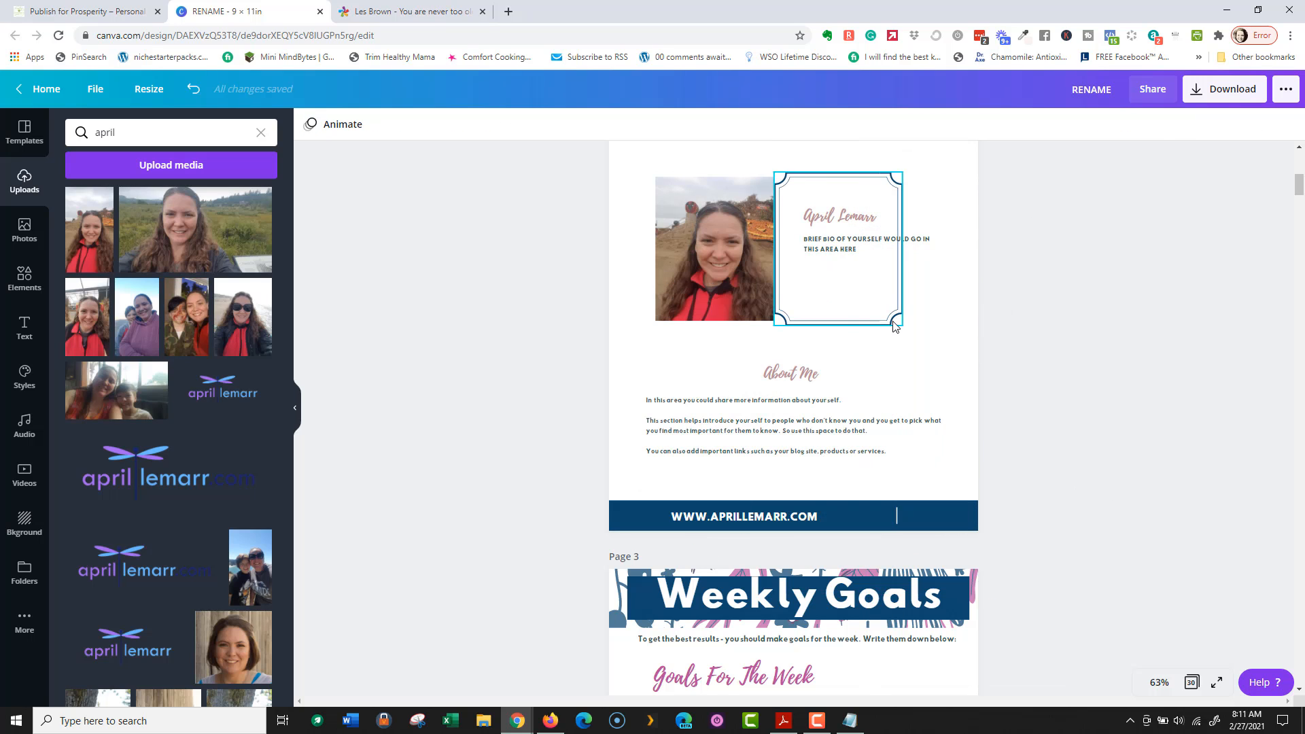
pyautogui.moveTo(894, 327); pyautogui.dragTo(769, 314)
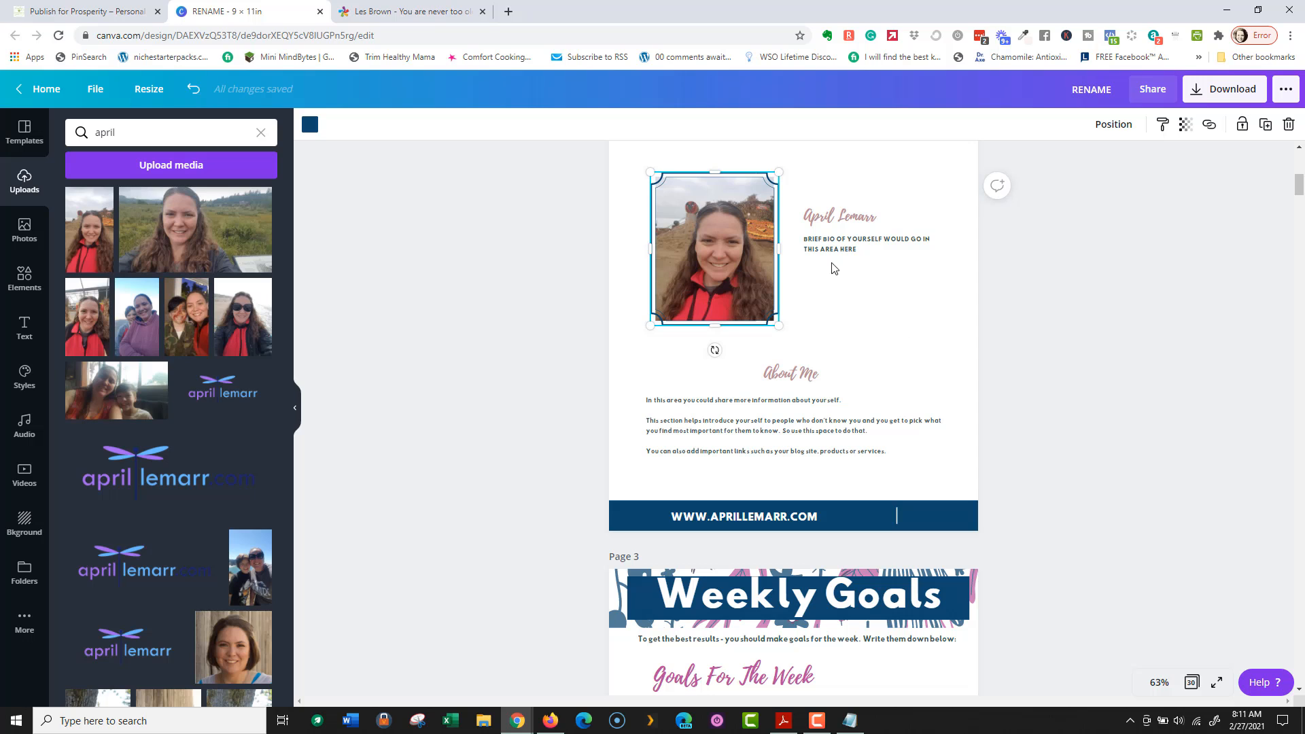
# Step: Insert a blank page as page 8, directly after the second weekly set's "Daily To-Do's" page
pyautogui.scroll(-4, 157, 509)
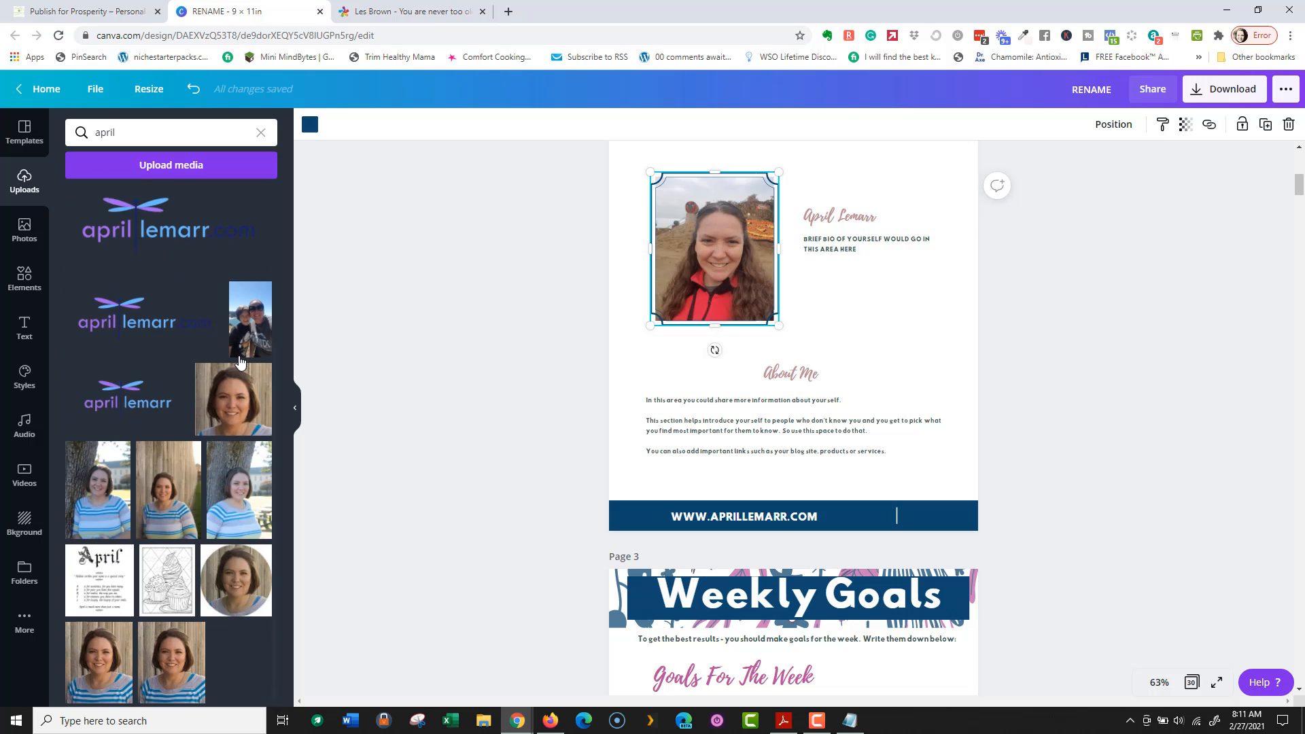
pyautogui.scroll(4, 224, 369)
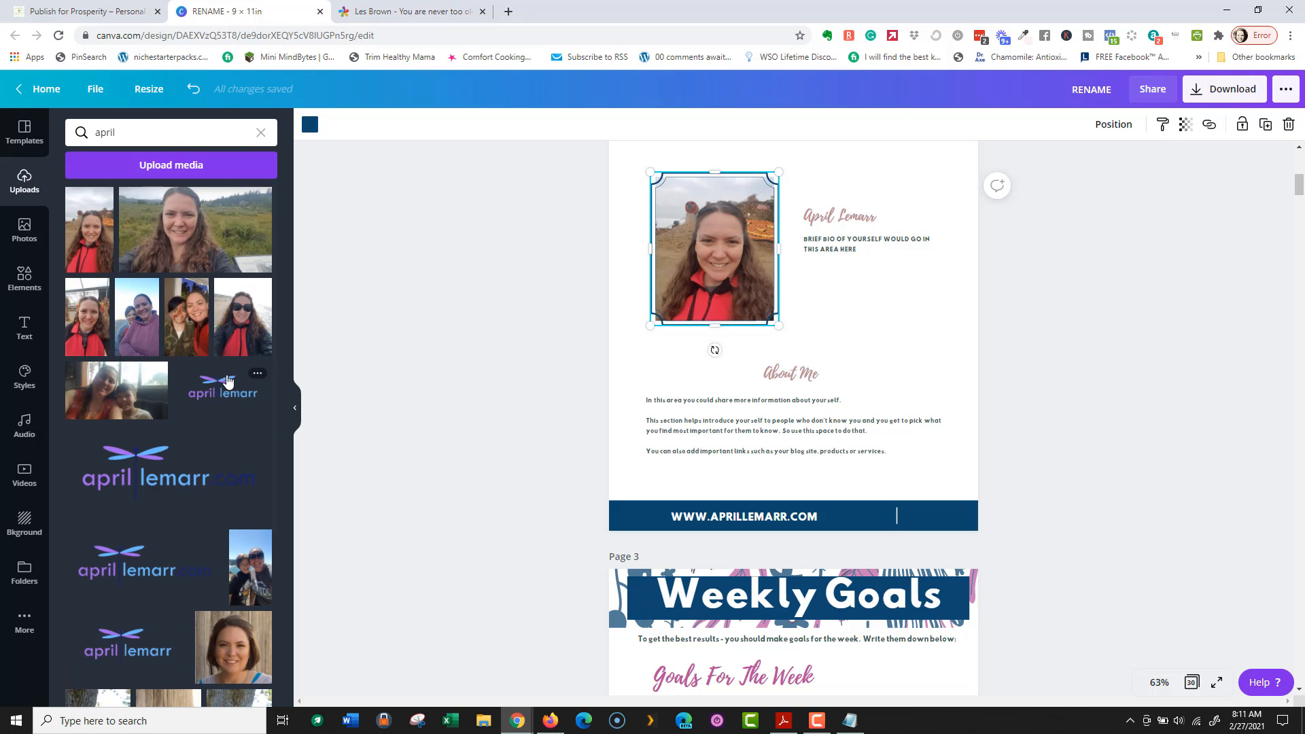
pyautogui.scroll(-5, 495, 422)
pyautogui.scroll(-4, 189, 434)
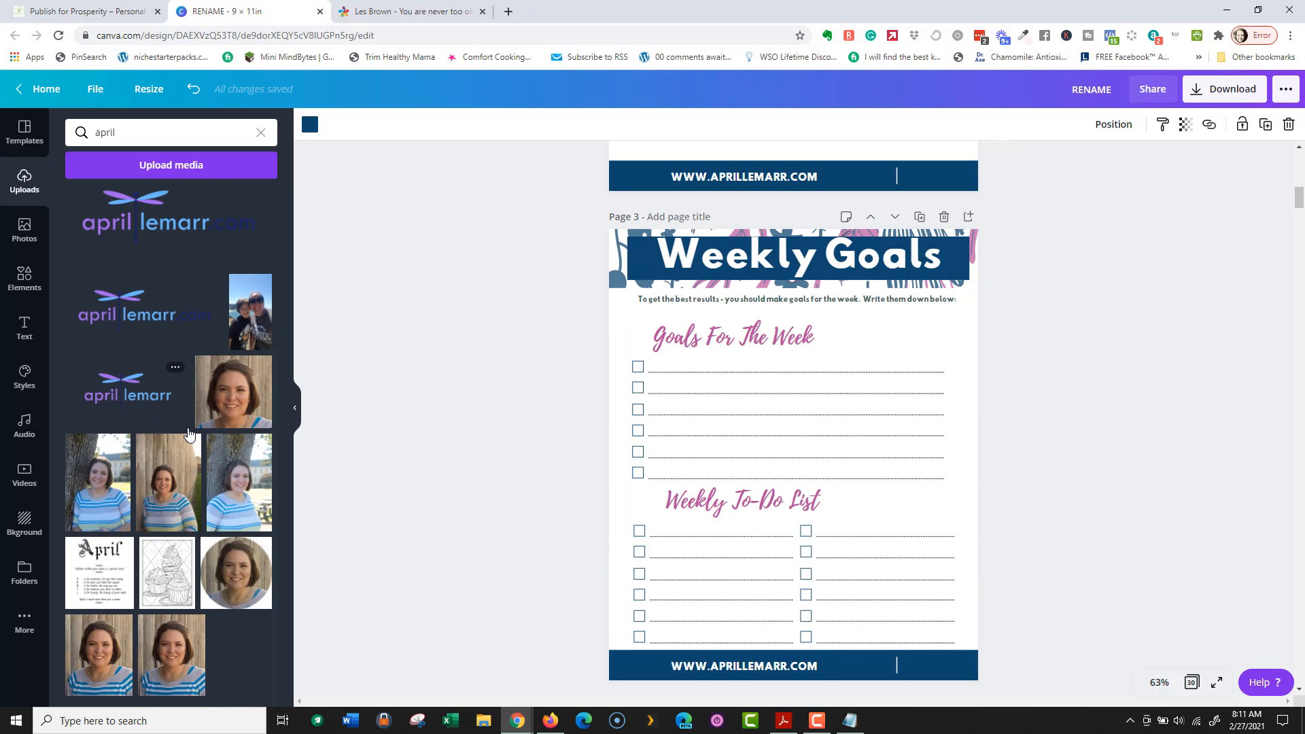
pyautogui.scroll(-5, 921, 437)
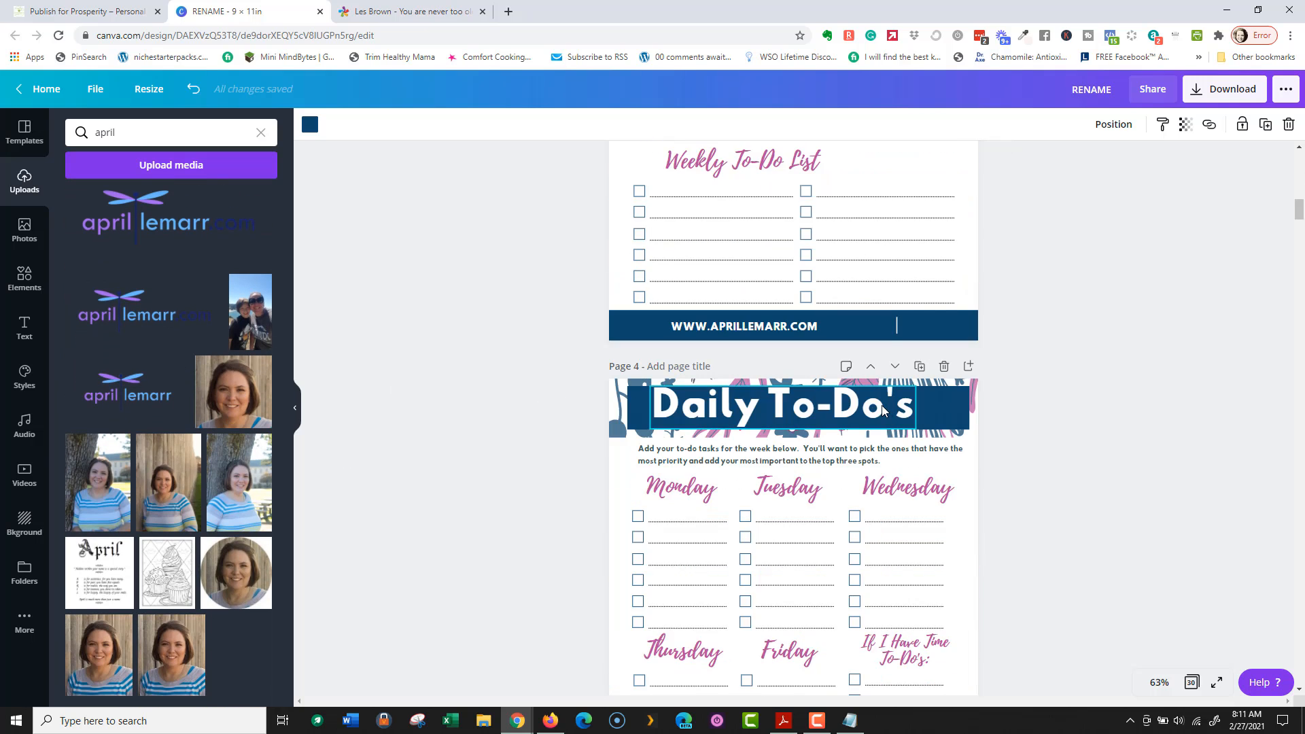
pyautogui.scroll(-2, 858, 433)
pyautogui.scroll(-6, 857, 433)
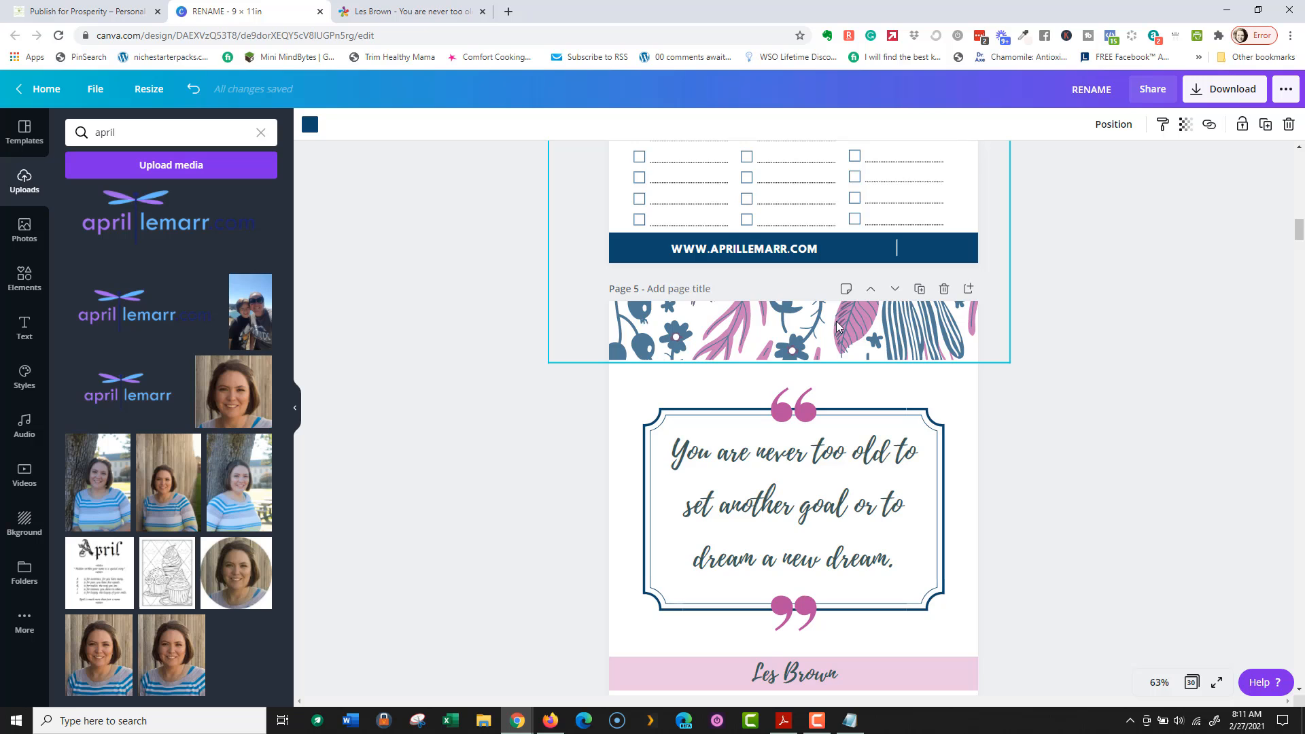
pyautogui.scroll(-18, 837, 327)
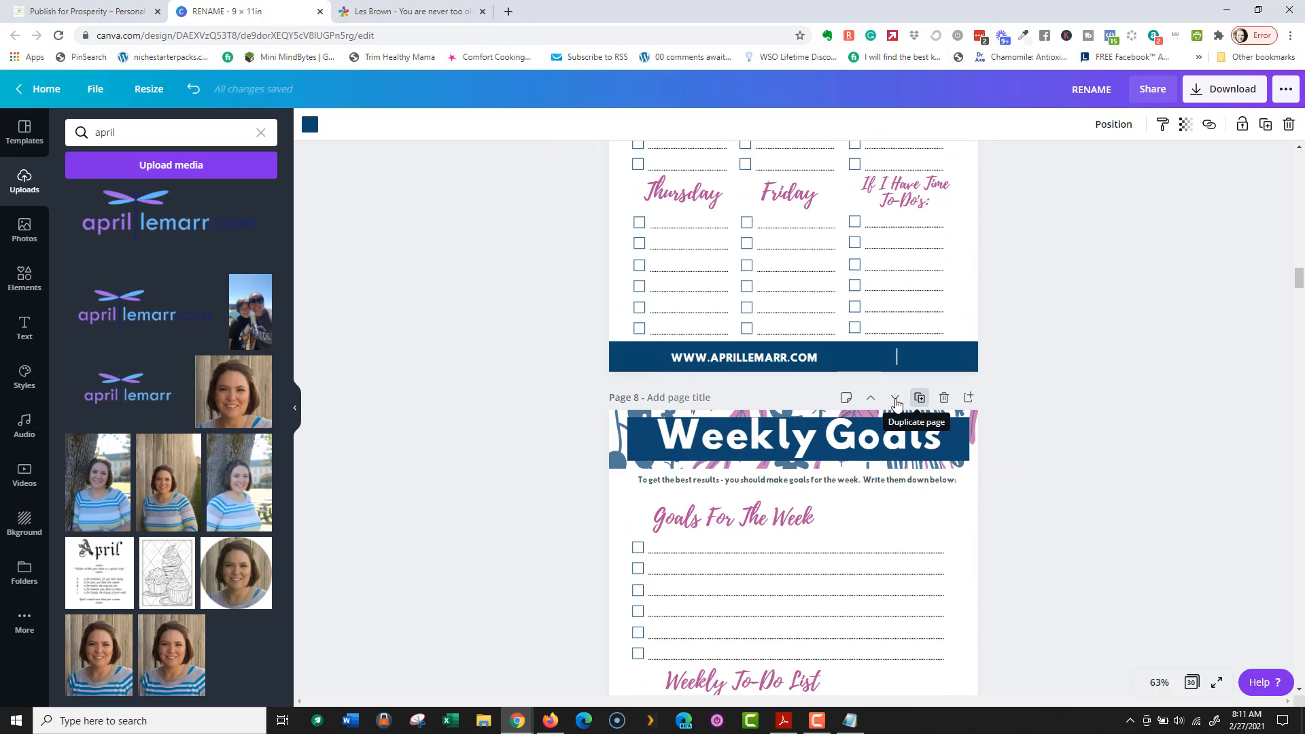
pyautogui.click(966, 400)
pyautogui.scroll(3, 897, 378)
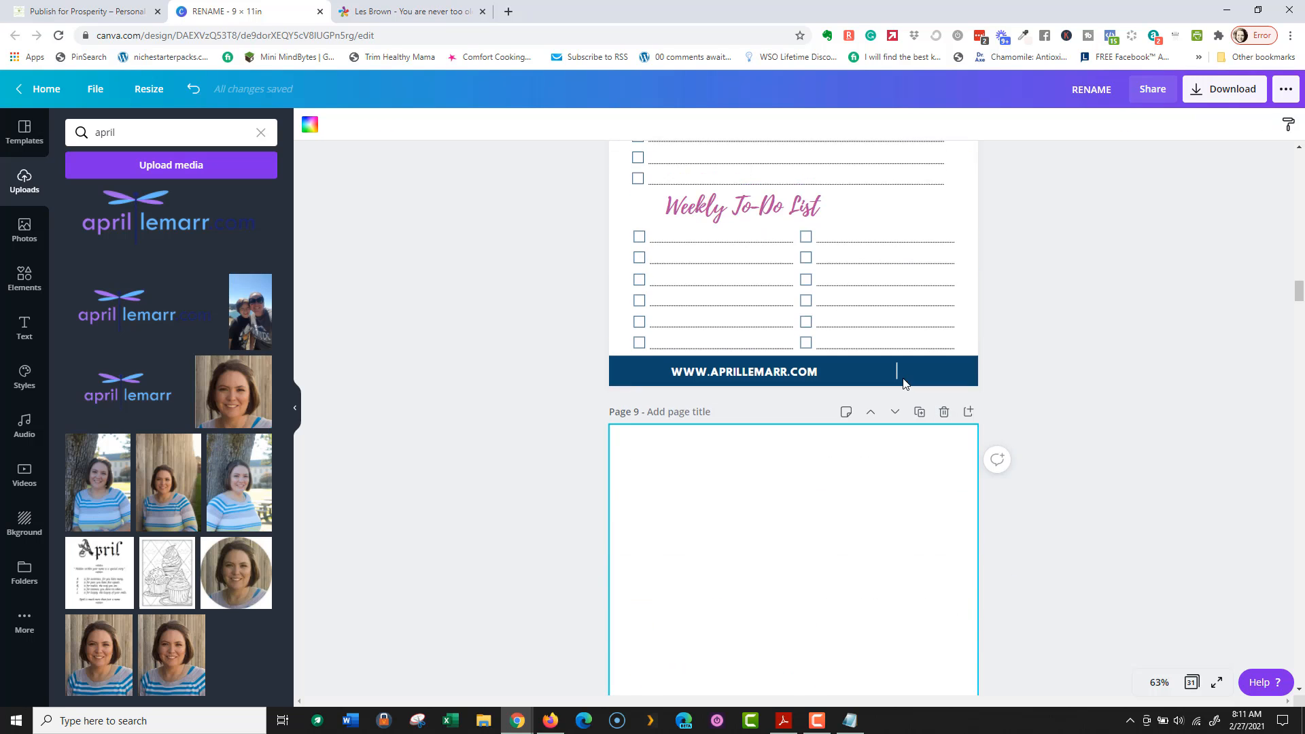
pyautogui.scroll(-3, 904, 384)
pyautogui.click(870, 394)
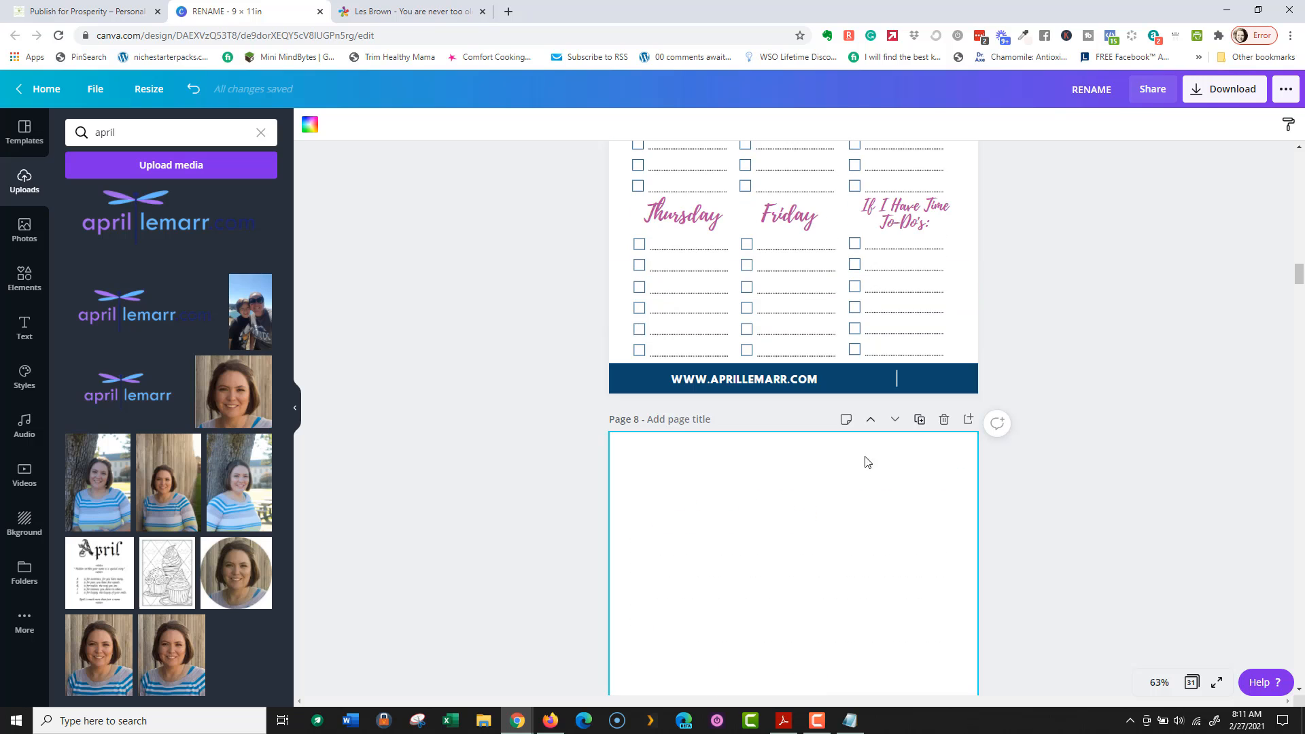
# Step: Add the uploaded cupcake coloring image to the blank page 8 and enlarge it to fill the whole page
pyautogui.click(164, 596)
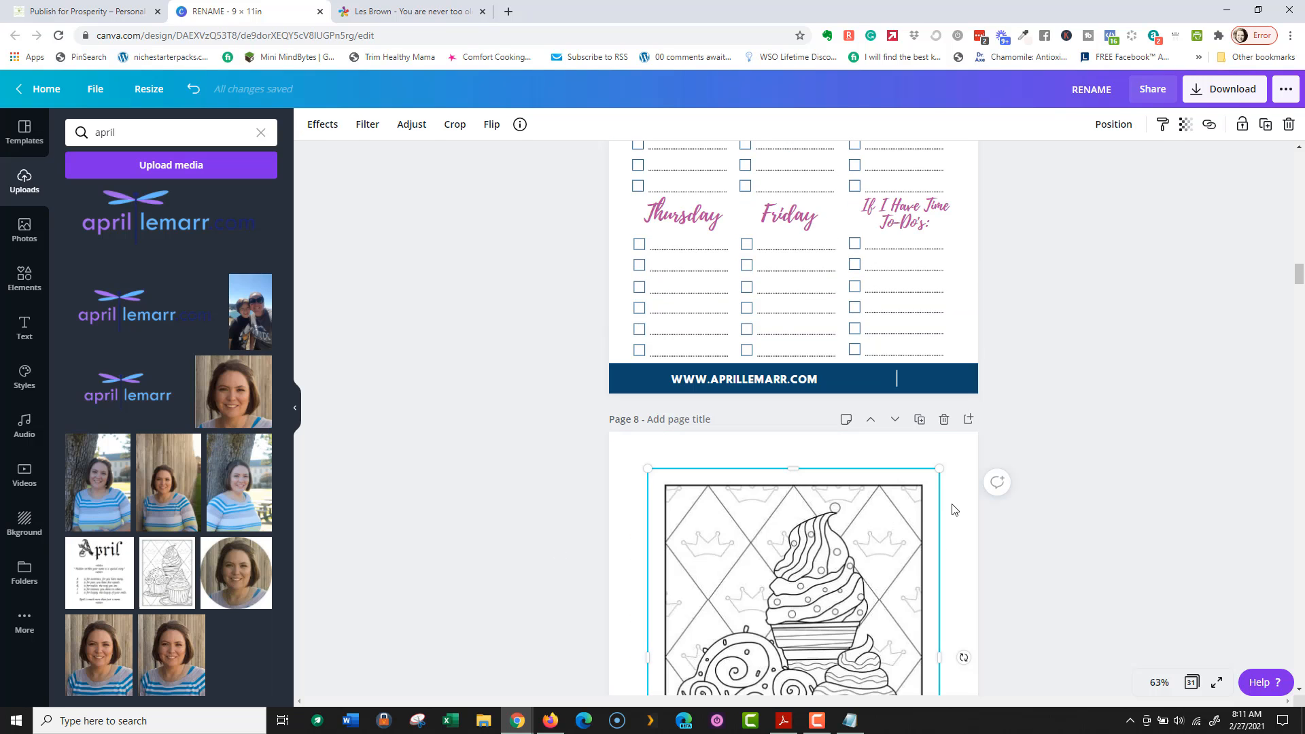
pyautogui.scroll(-3, 1068, 405)
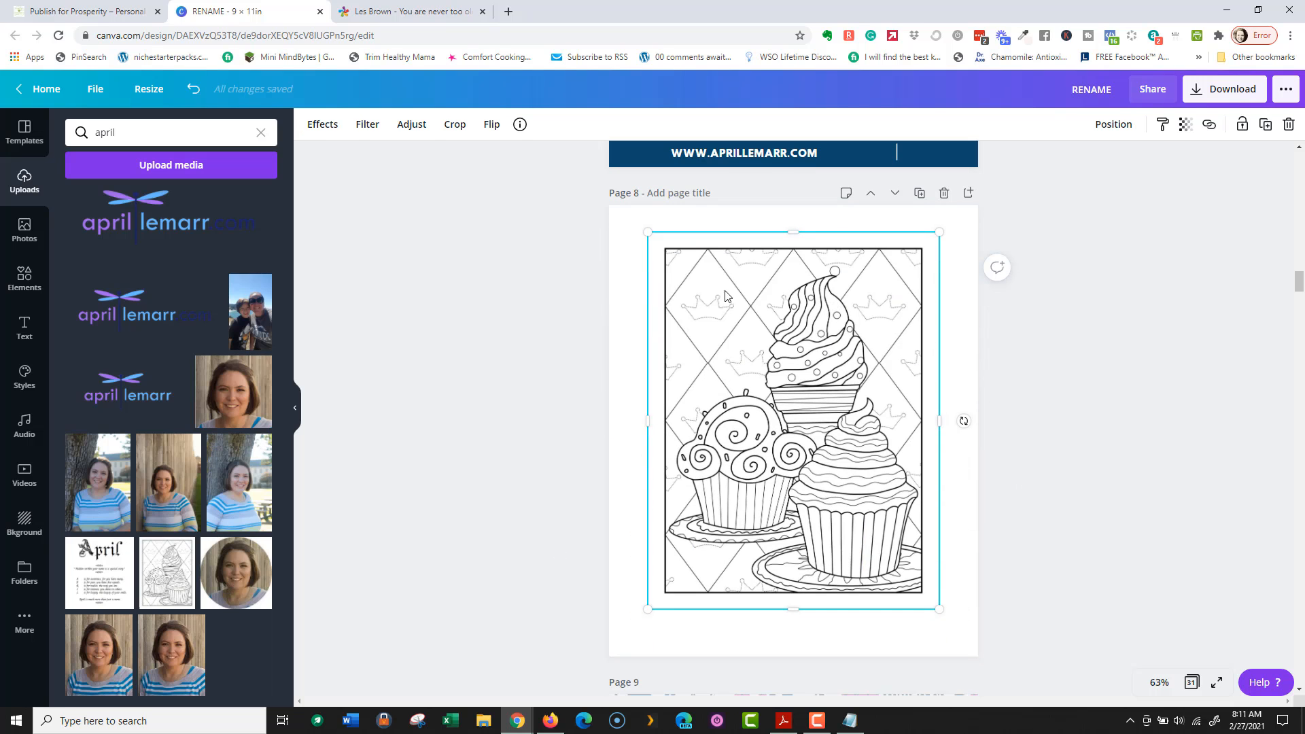
pyautogui.moveTo(647, 232); pyautogui.dragTo(601, 221)
pyautogui.moveTo(786, 611); pyautogui.dragTo(787, 657)
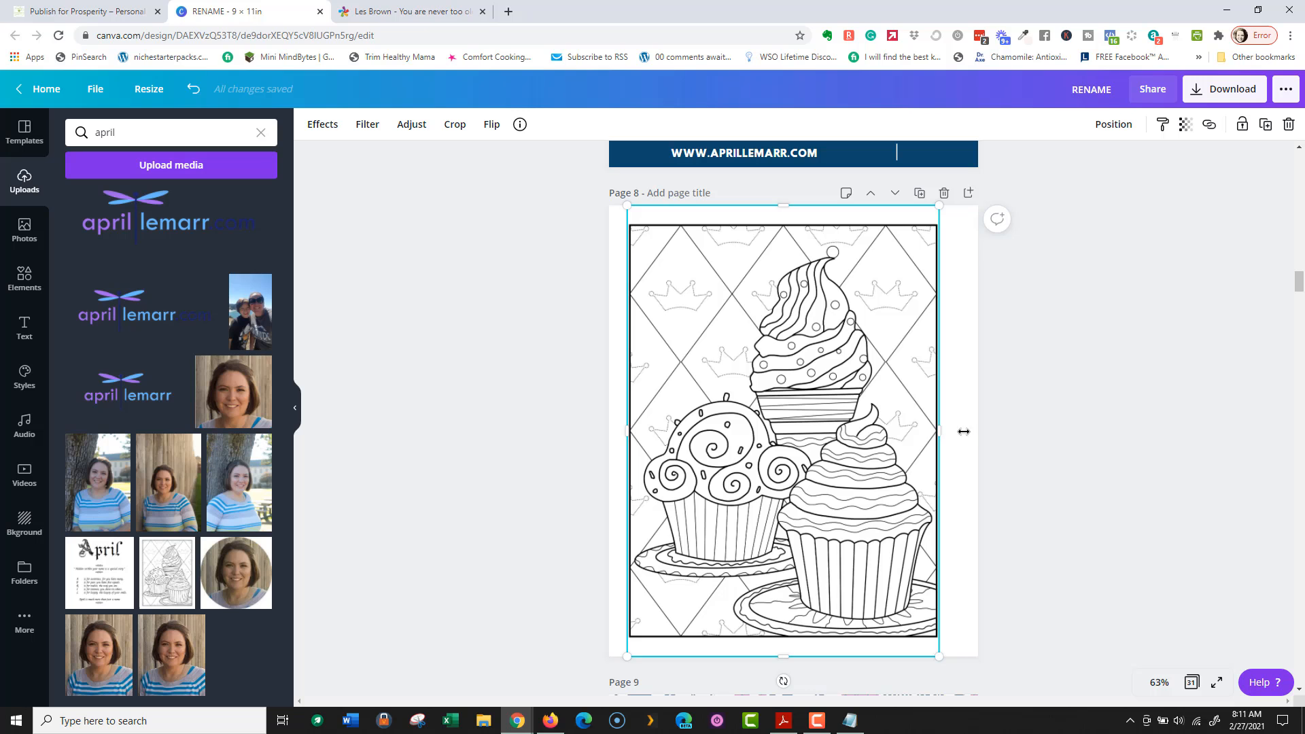
pyautogui.moveTo(964, 431); pyautogui.dragTo(977, 431)
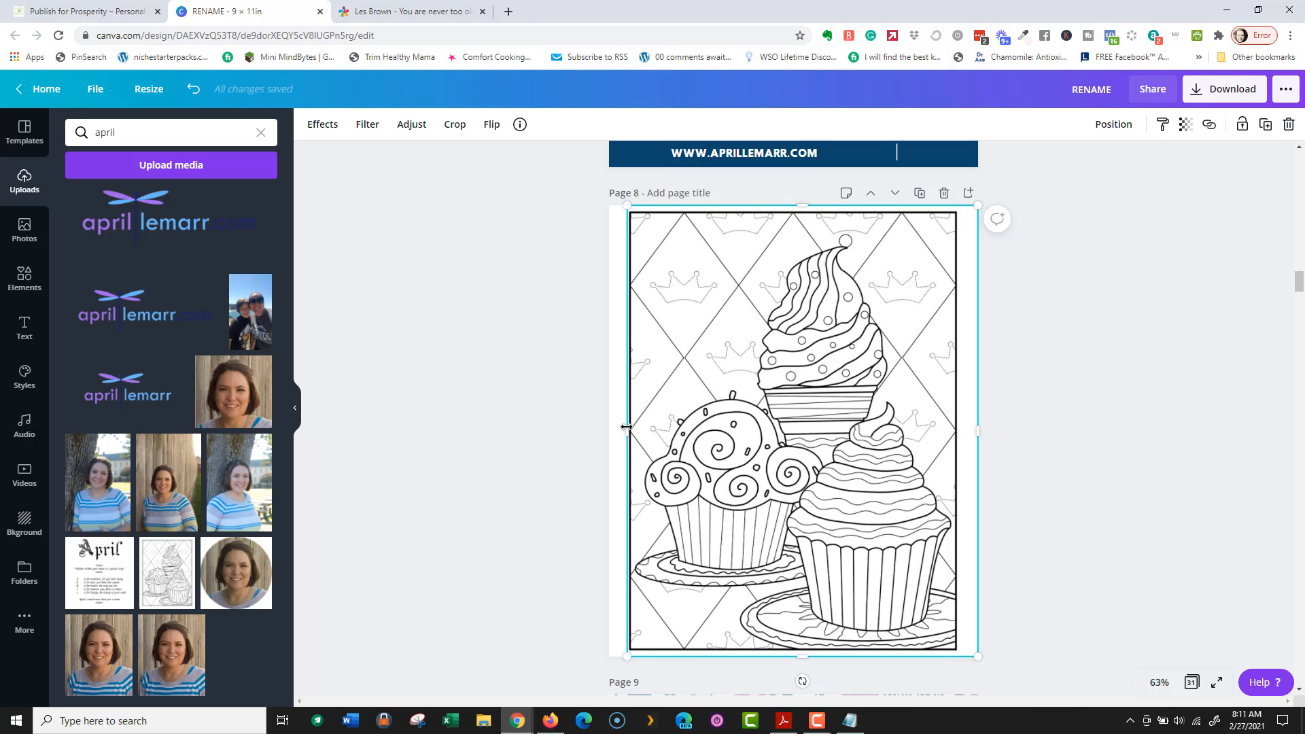
pyautogui.moveTo(616, 433); pyautogui.dragTo(600, 434)
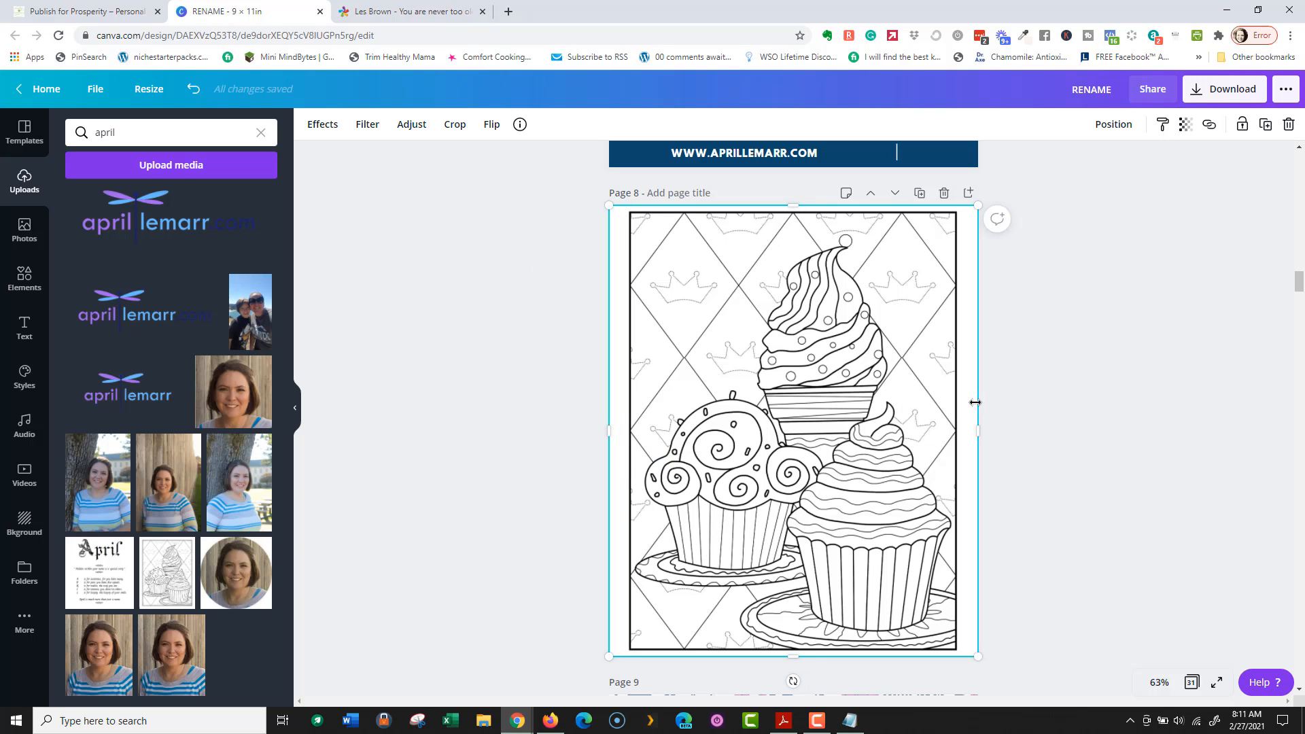
# Step: Look through all the planner pages in the grid overview, from the cover to the Thank You page
pyautogui.scroll(5, 687, 416)
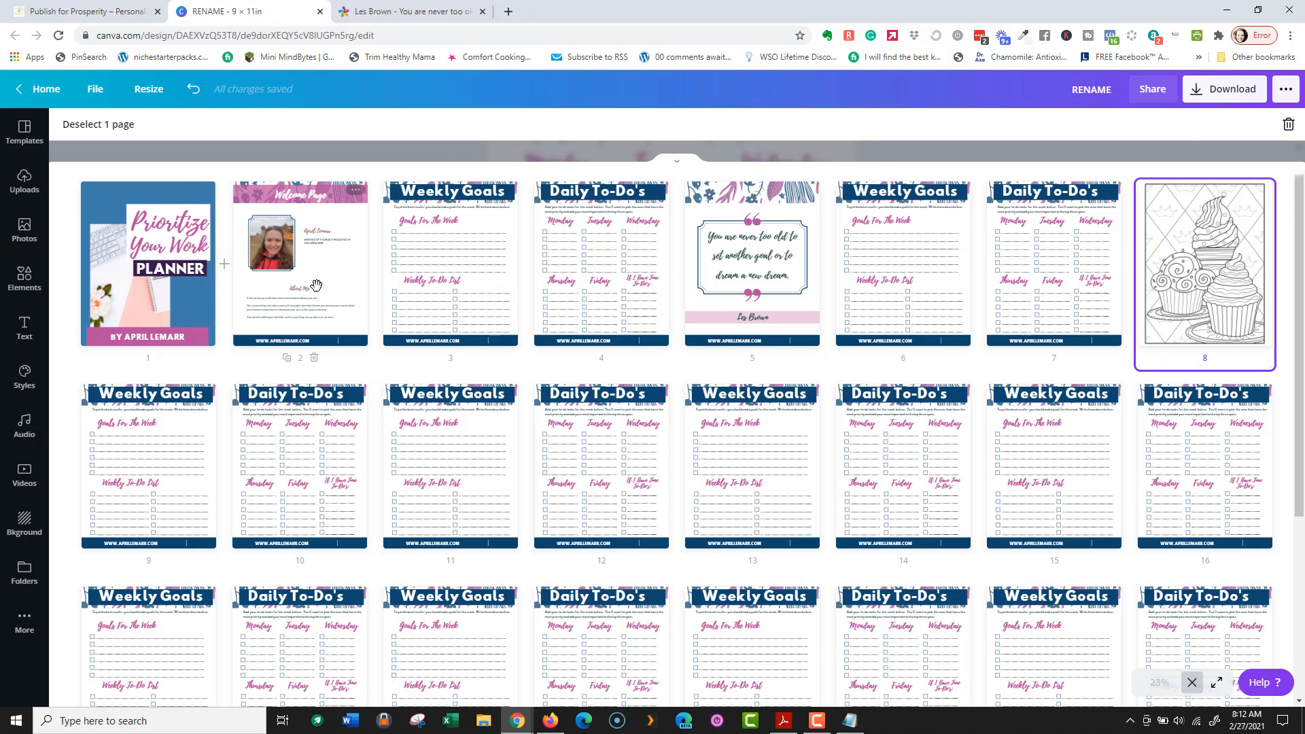
pyautogui.scroll(-4, 866, 402)
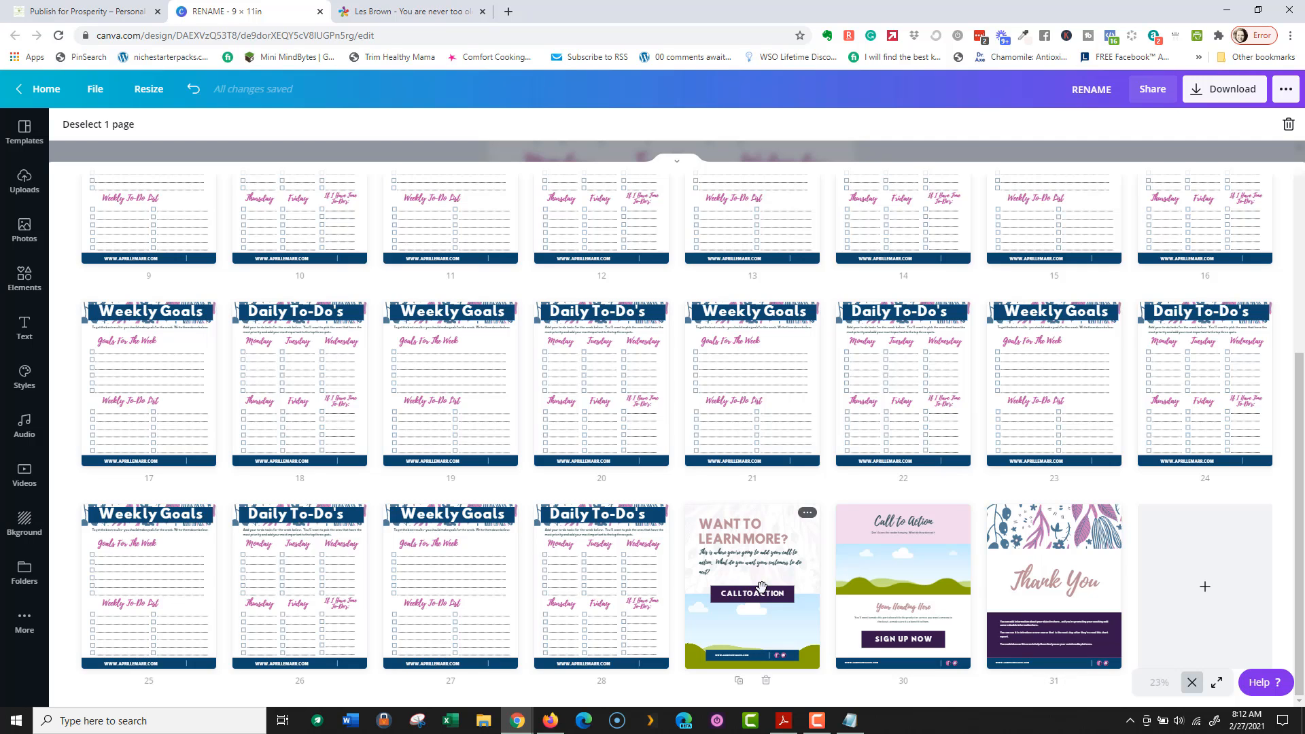
pyautogui.scroll(5, 1200, 145)
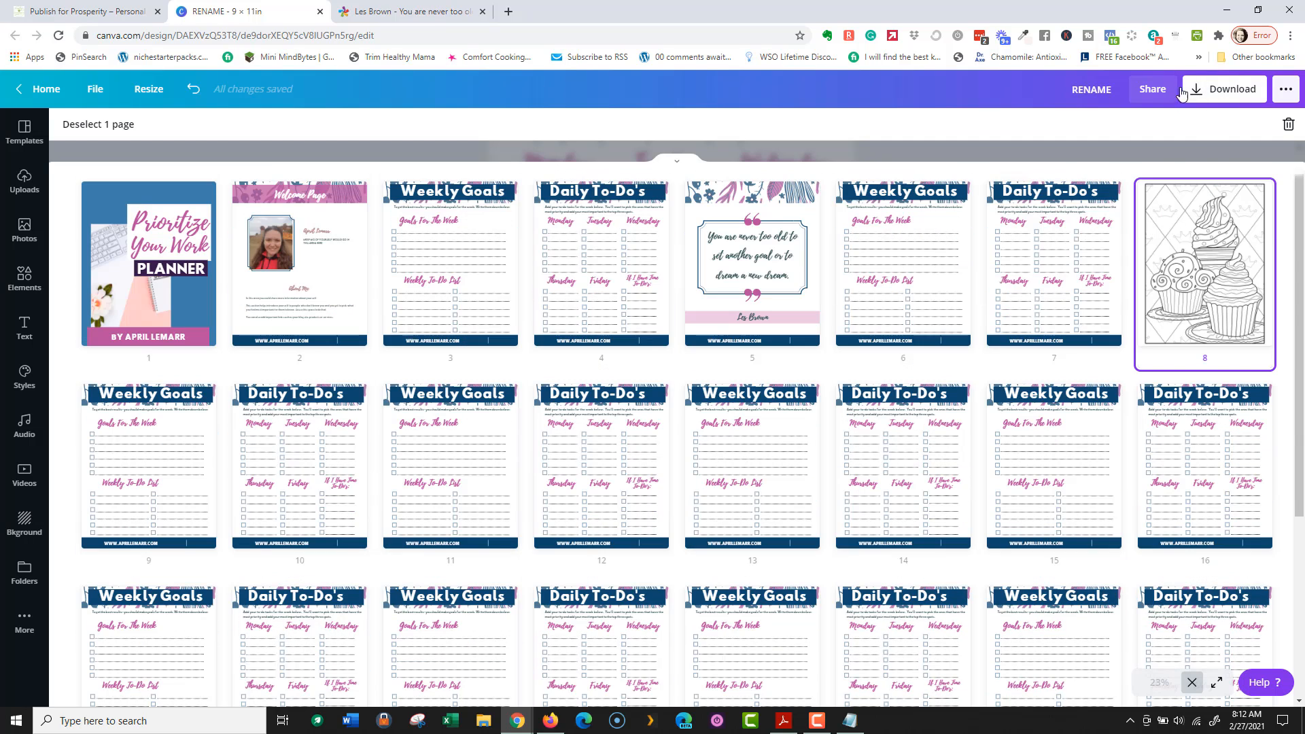
# Step: Set the planner's download file type to PDF Standard, close the download options, select the design title, and reopen the options
pyautogui.click(1223, 96)
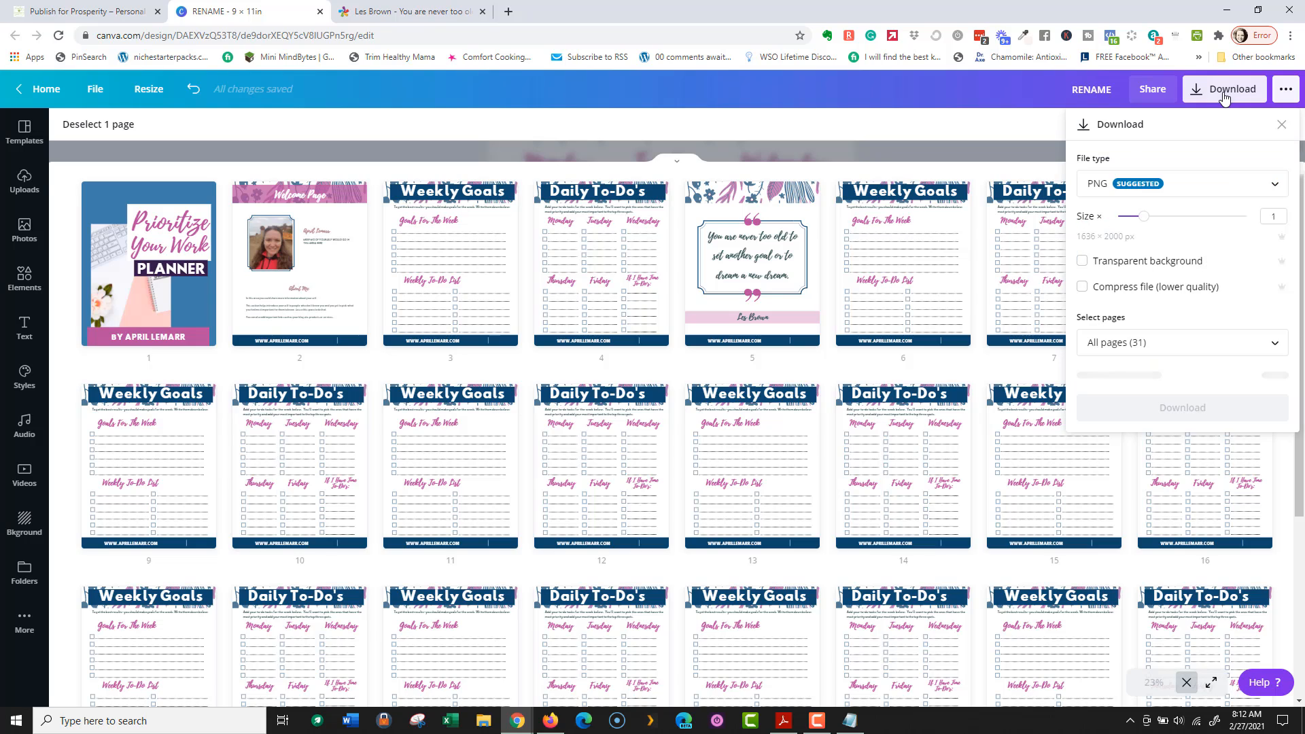
pyautogui.click(1202, 189)
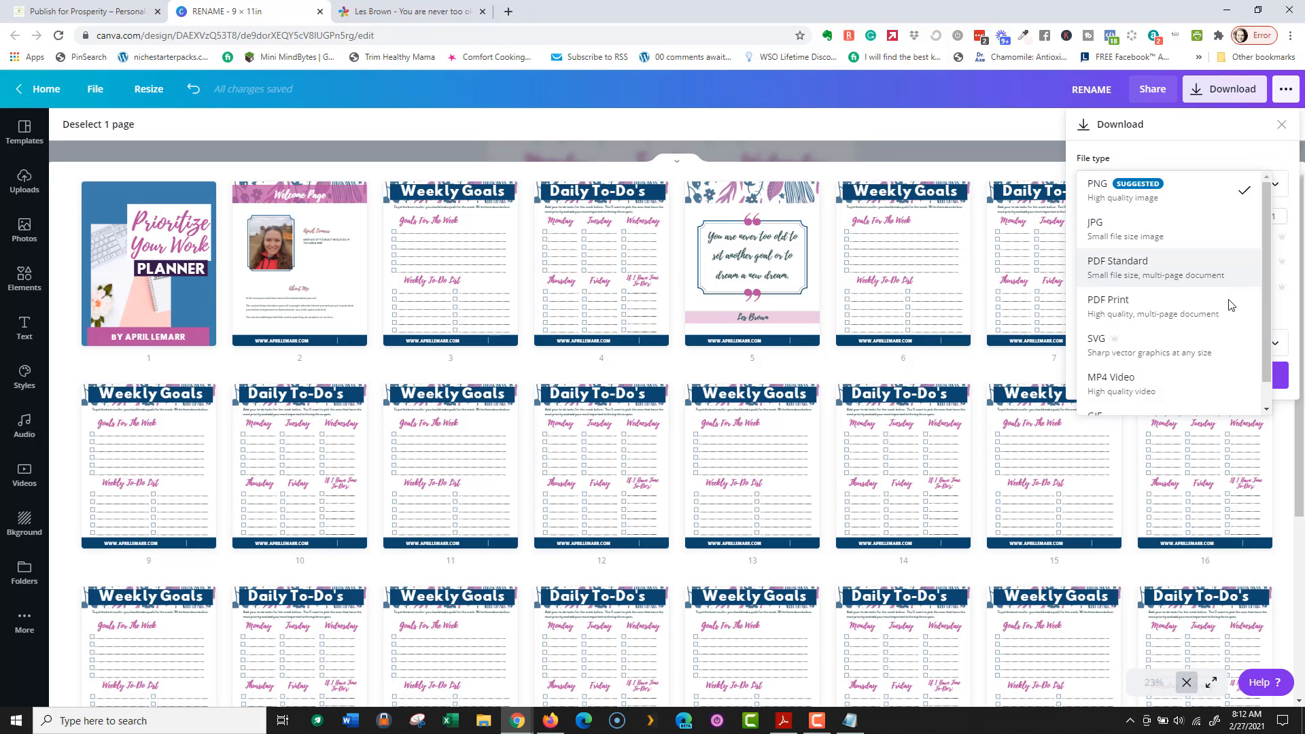
pyautogui.click(1196, 268)
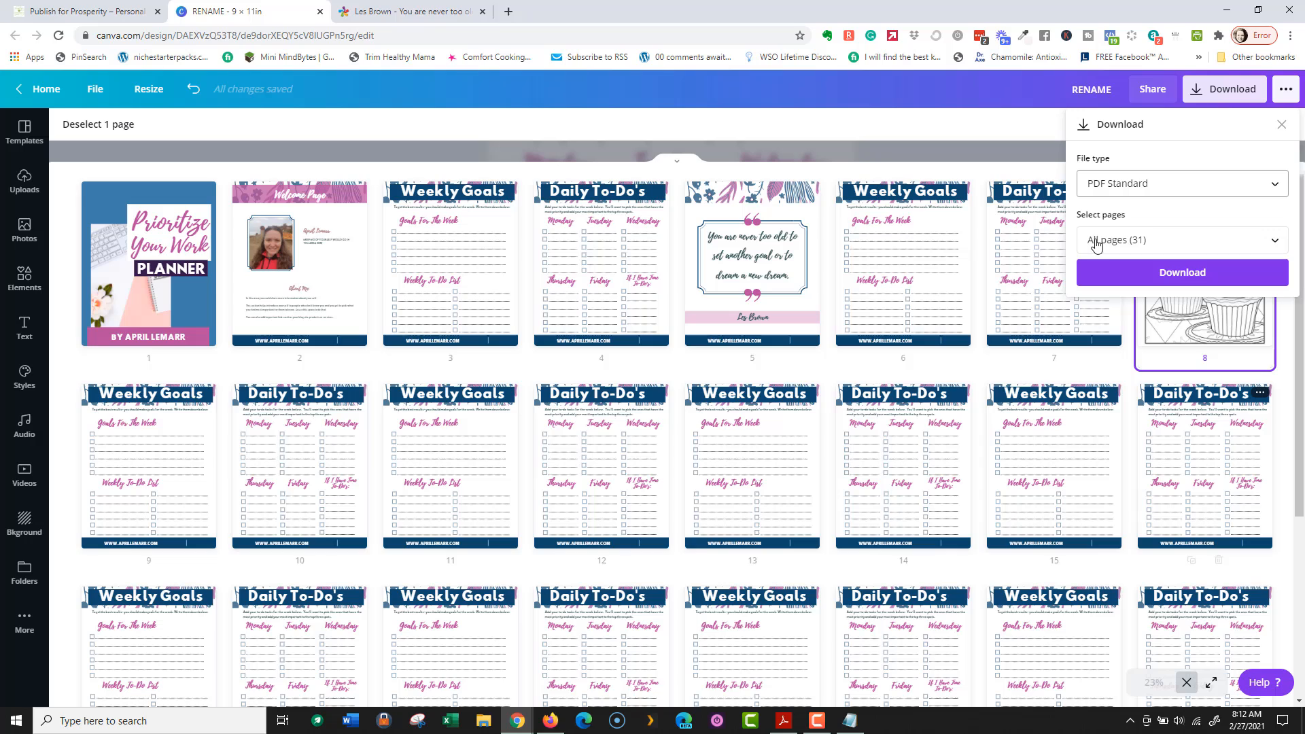
pyautogui.click(1074, 90)
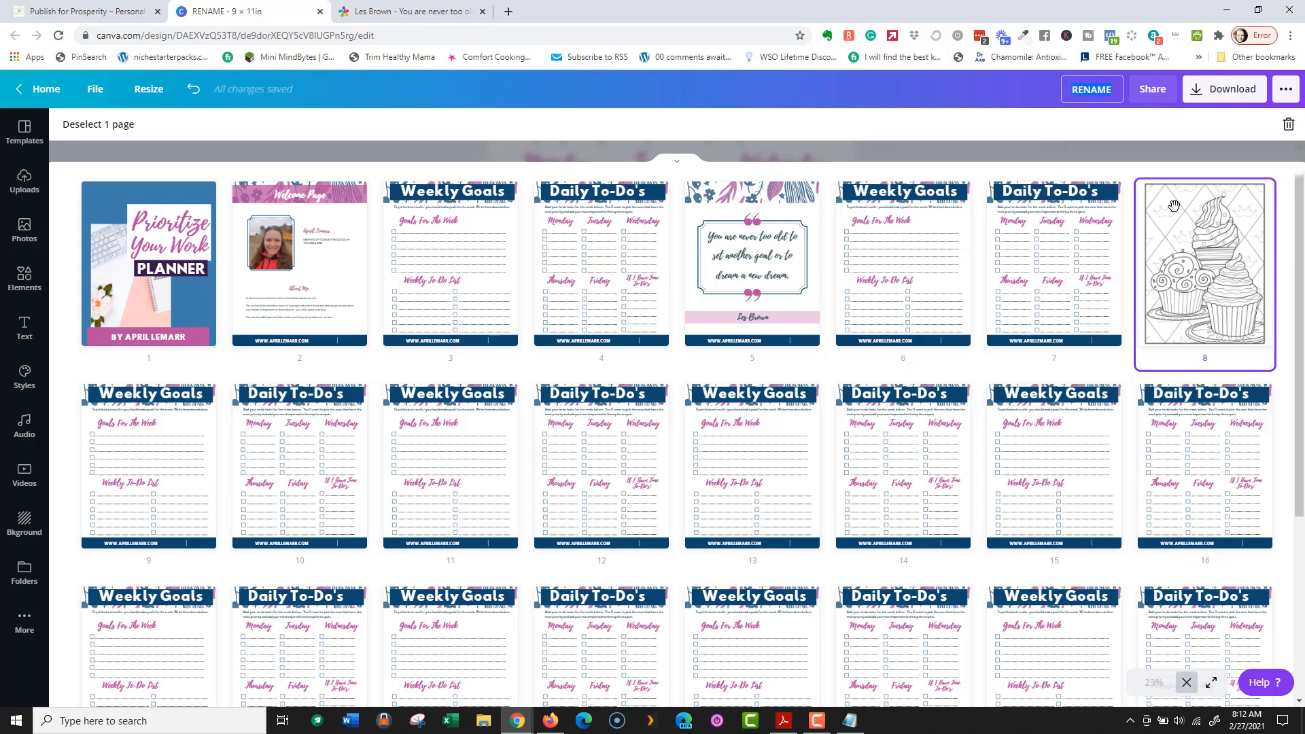
pyautogui.click(1223, 89)
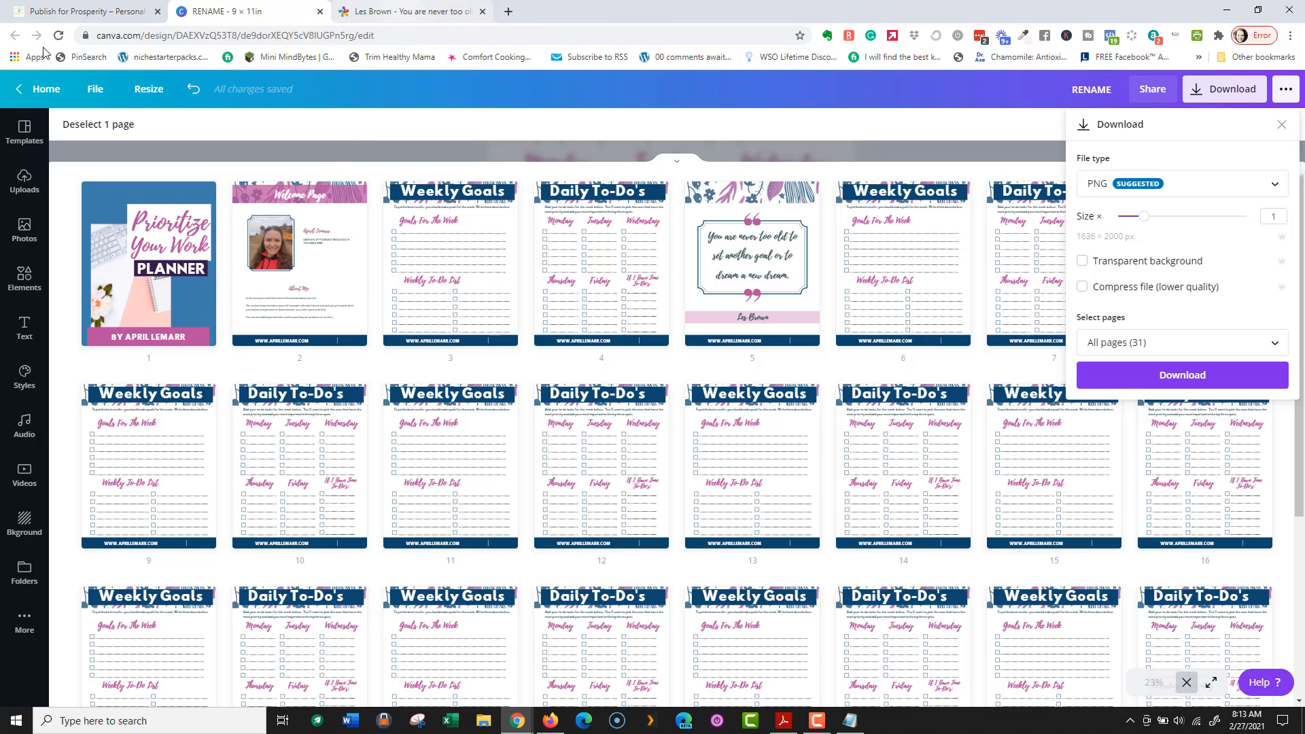
# Step: Open the WhimsicalParadise_OptinTEMPLATE design from the Canva home page in a new tab and look through its template pages
pyautogui.rightClick(47, 92)
pyautogui.click(76, 101)
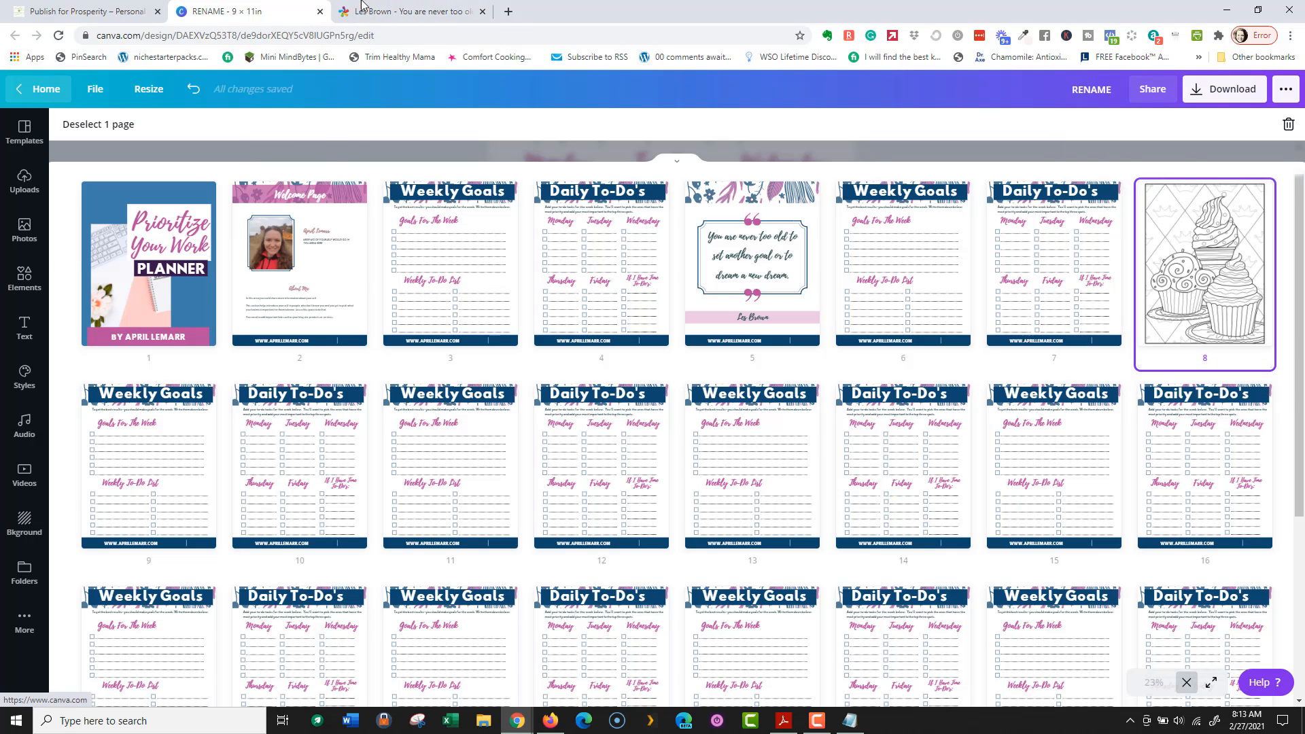
pyautogui.click(410, 10)
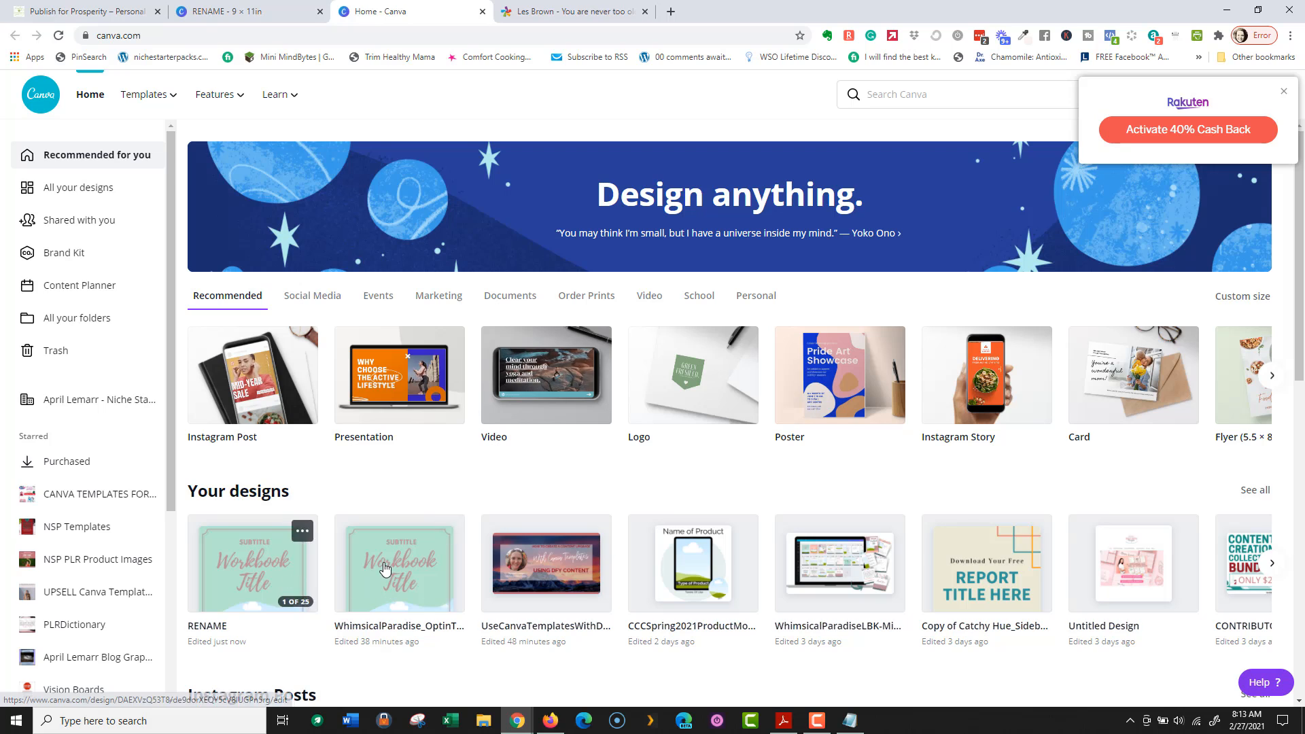
pyautogui.click(401, 563)
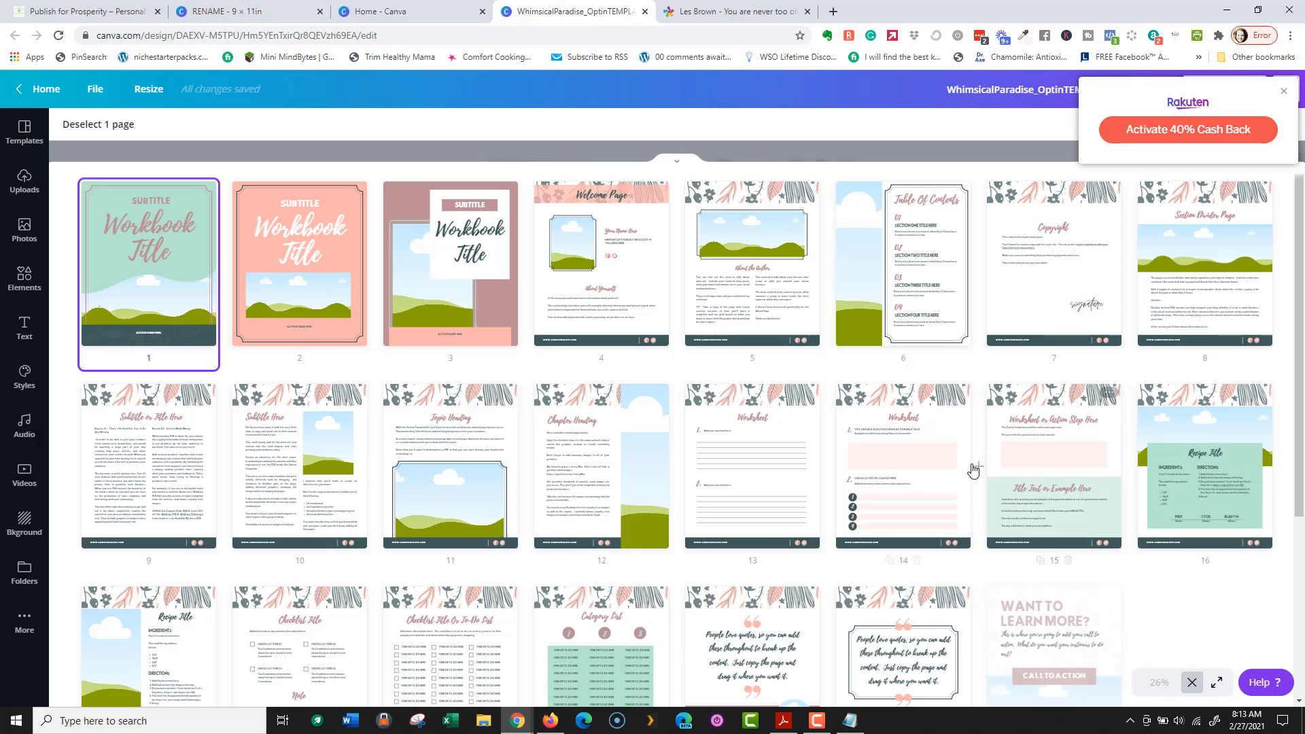
pyautogui.scroll(-2, 904, 466)
pyautogui.scroll(-3, 829, 466)
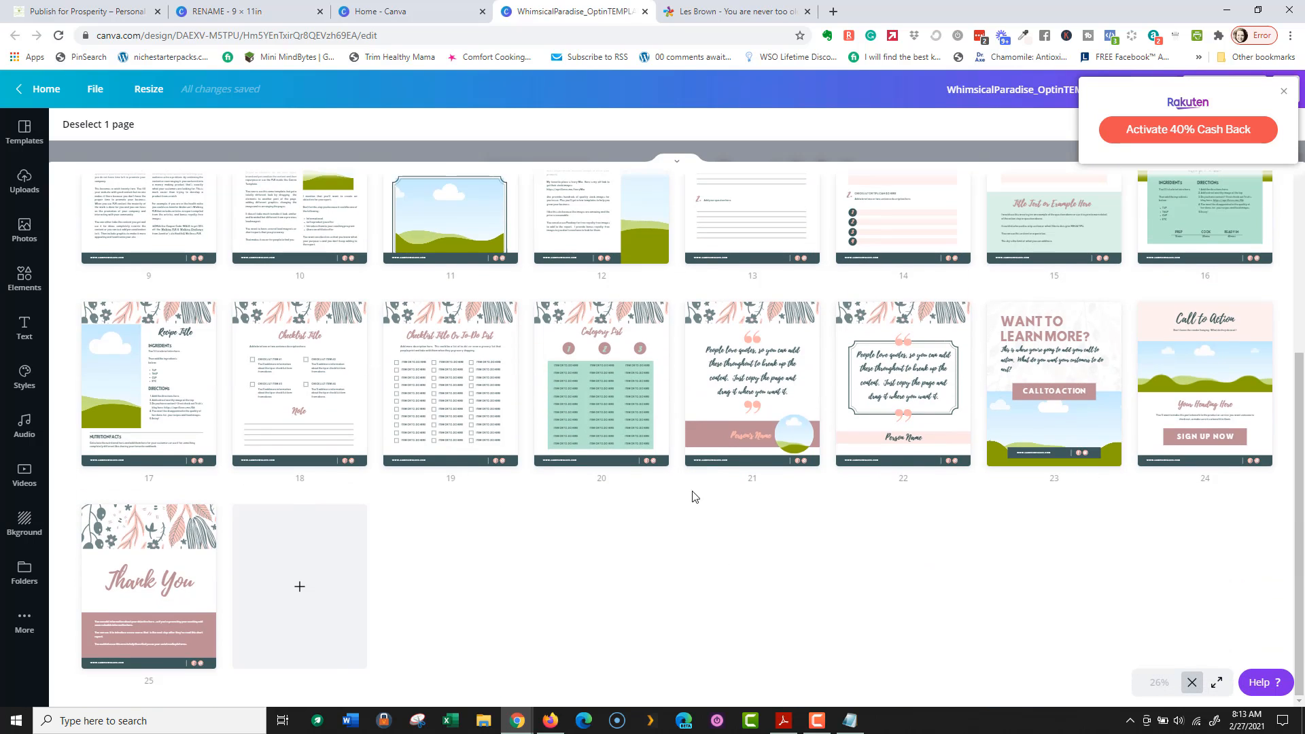
pyautogui.scroll(4, 708, 503)
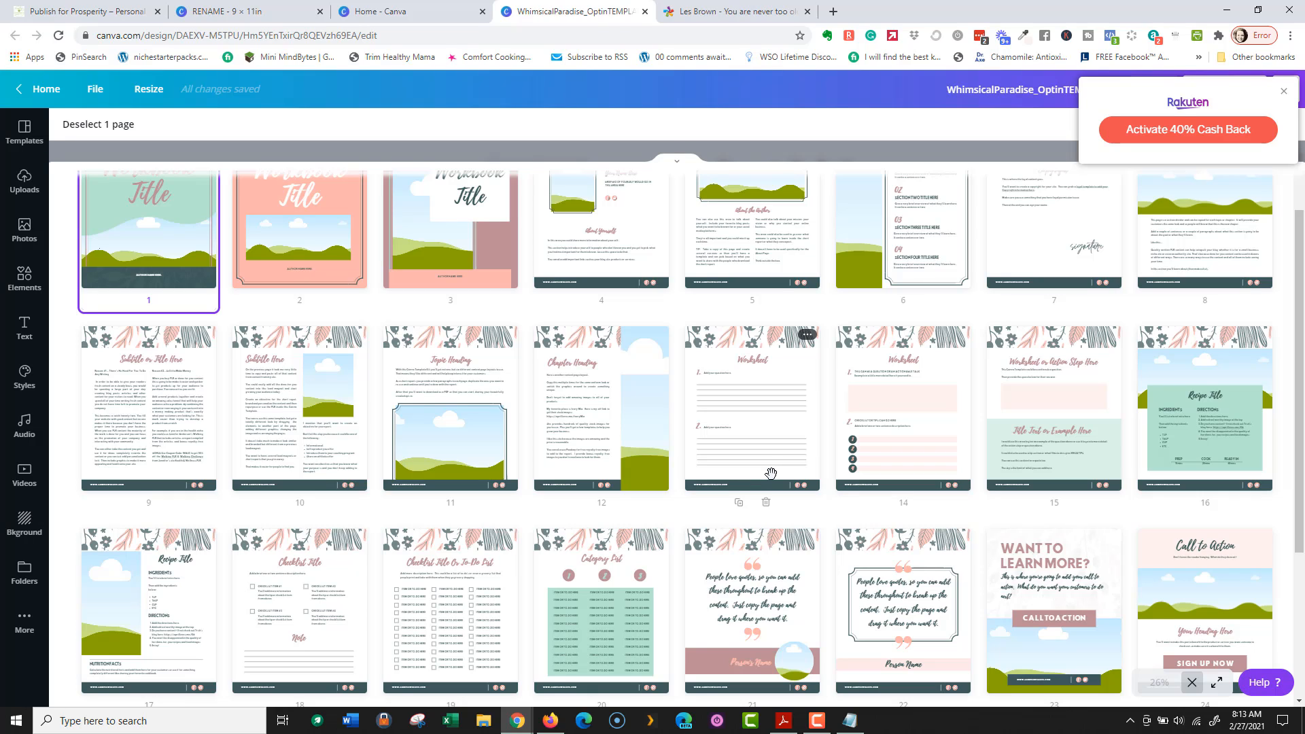
pyautogui.click(1283, 91)
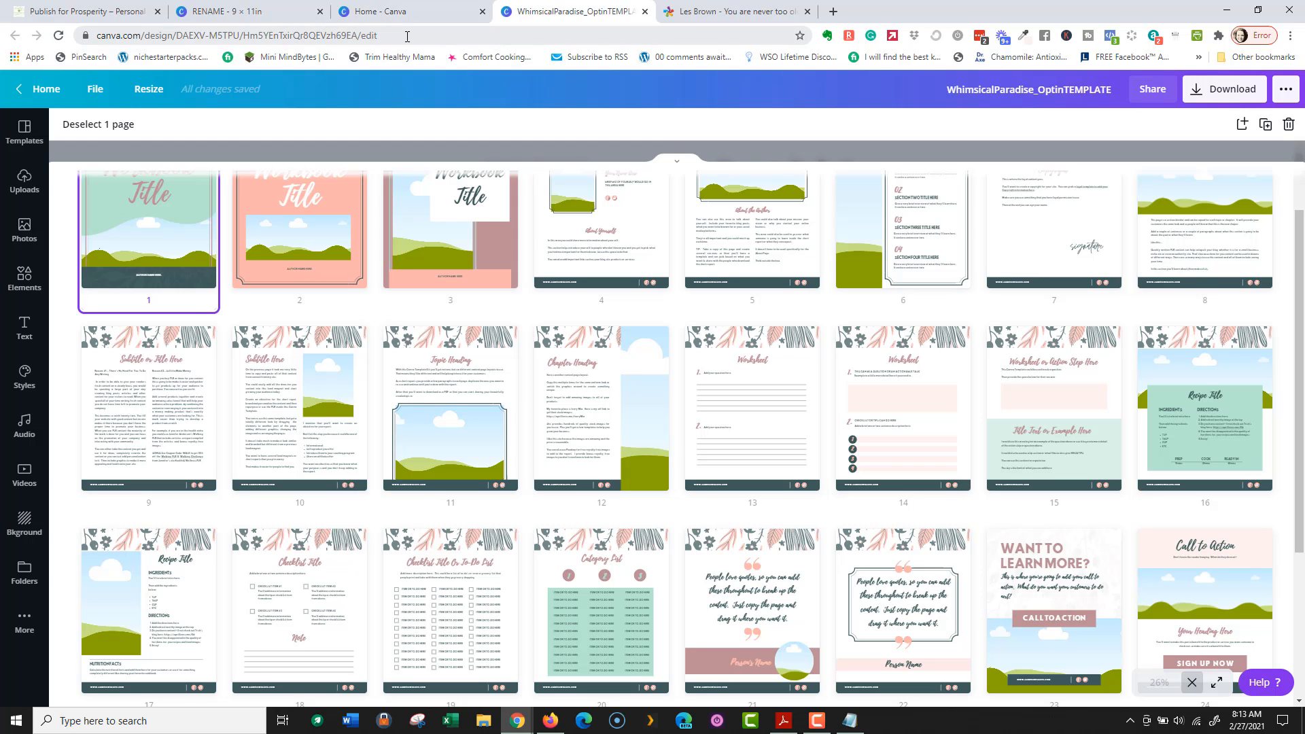
# Step: Compare the finished RENAME planner with the original WhimsicalParadise_OptinTEMPLATE design
pyautogui.click(408, 12)
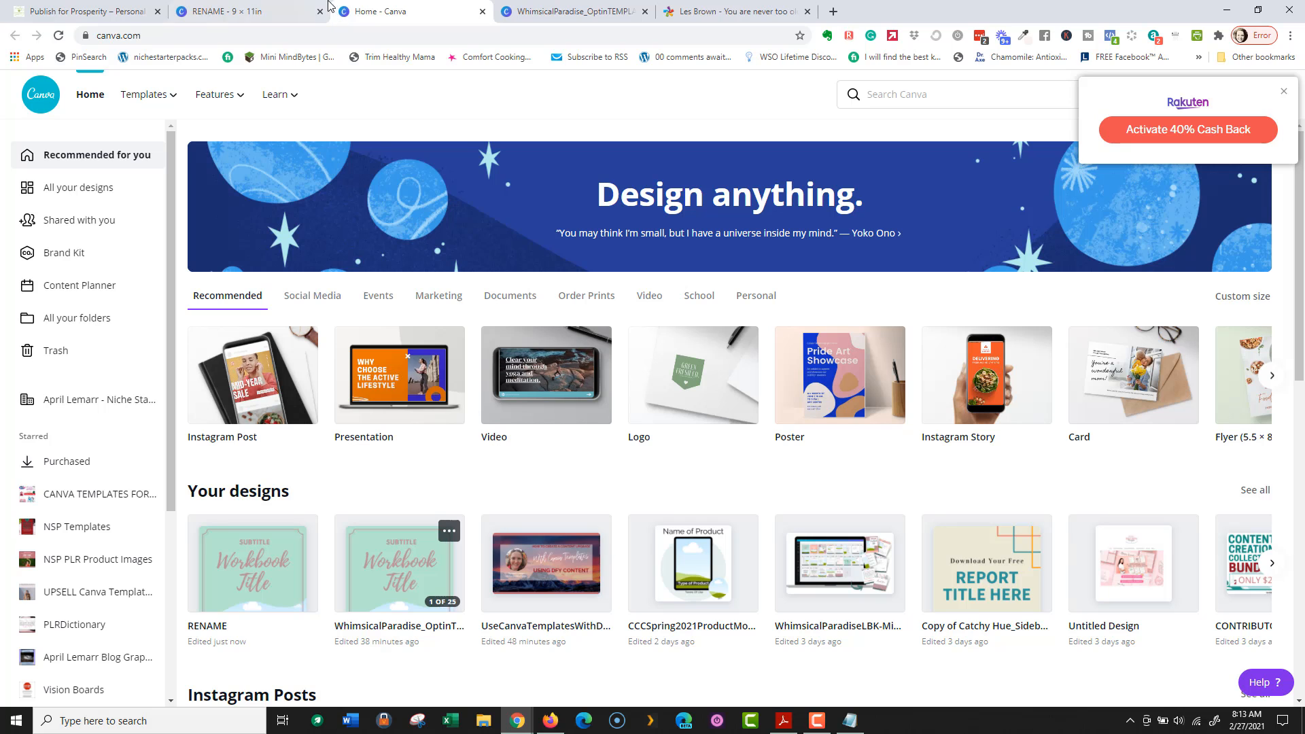
pyautogui.click(224, 11)
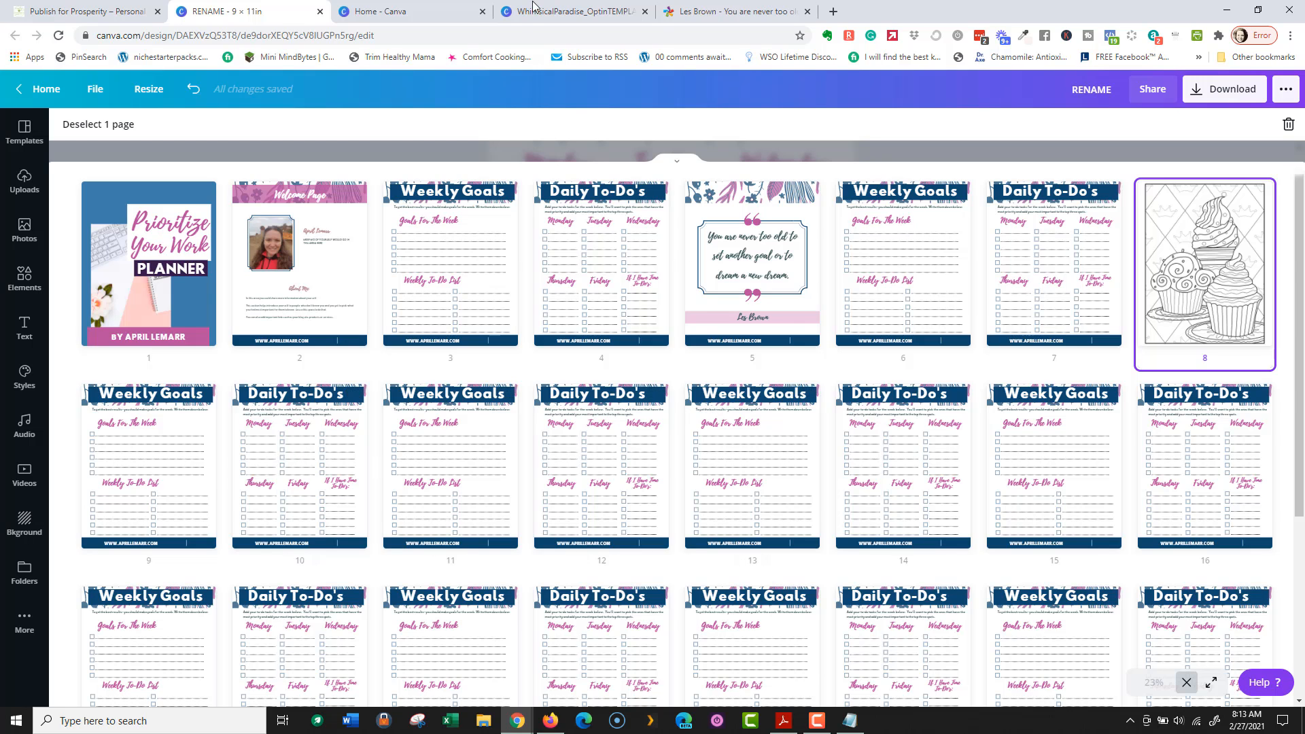
pyautogui.click(574, 12)
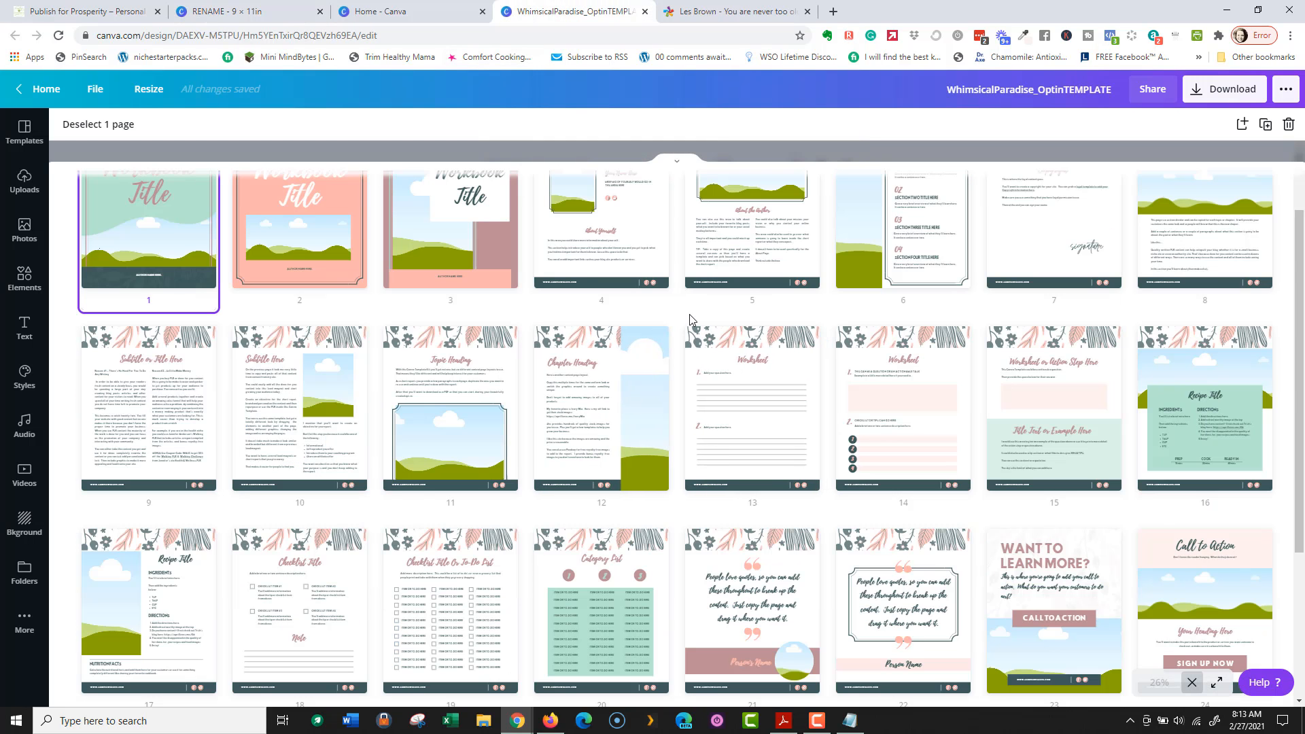
pyautogui.hotkey('alt', 'Tab')
pyautogui.hotkey('alt', 'Tab')
pyautogui.hotkey('alt', 'Tab')
pyautogui.hotkey('alt', 'Tab')
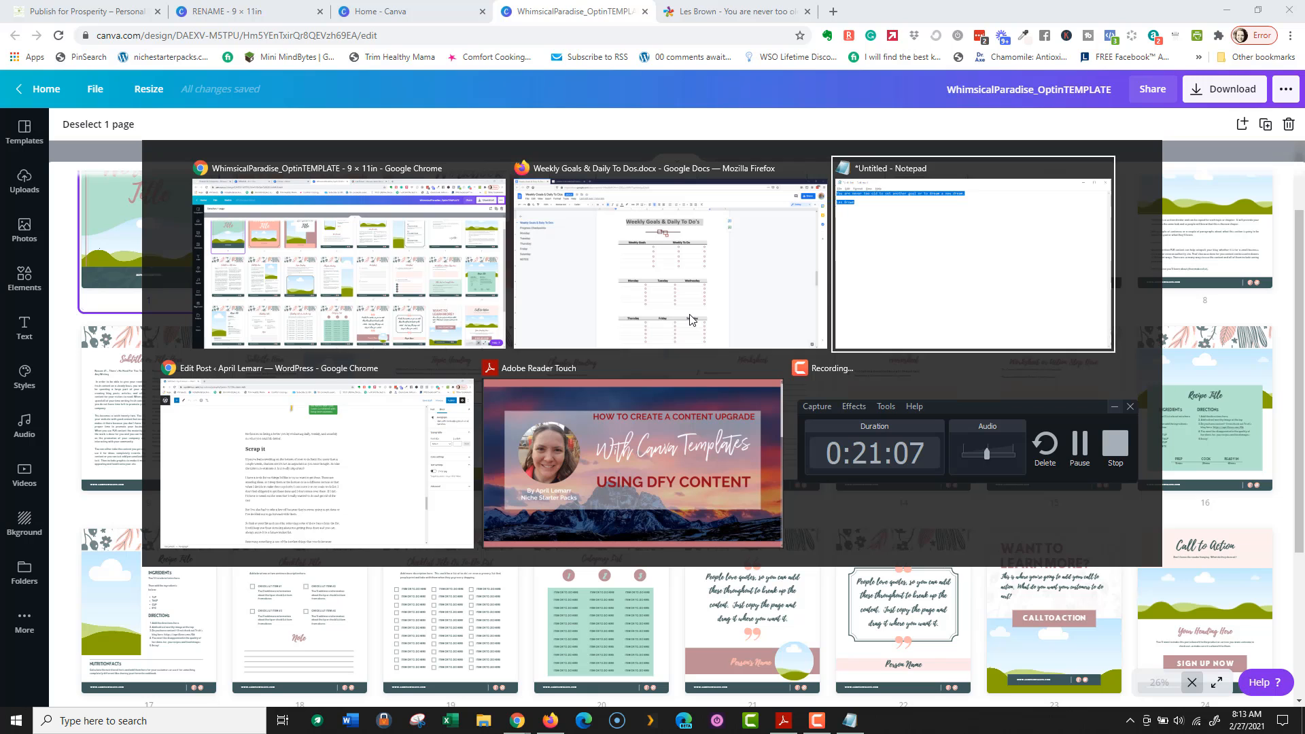
pyautogui.press('Escape')
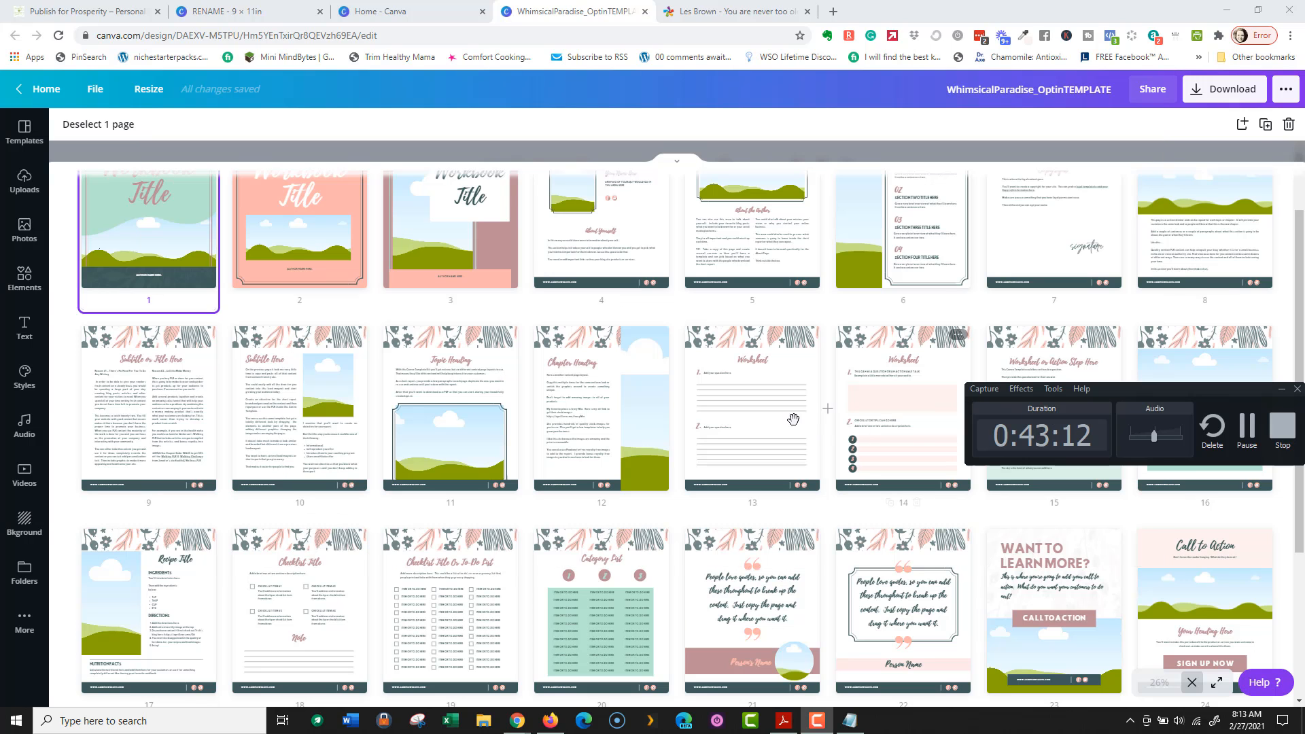
pyautogui.click(839, 313)
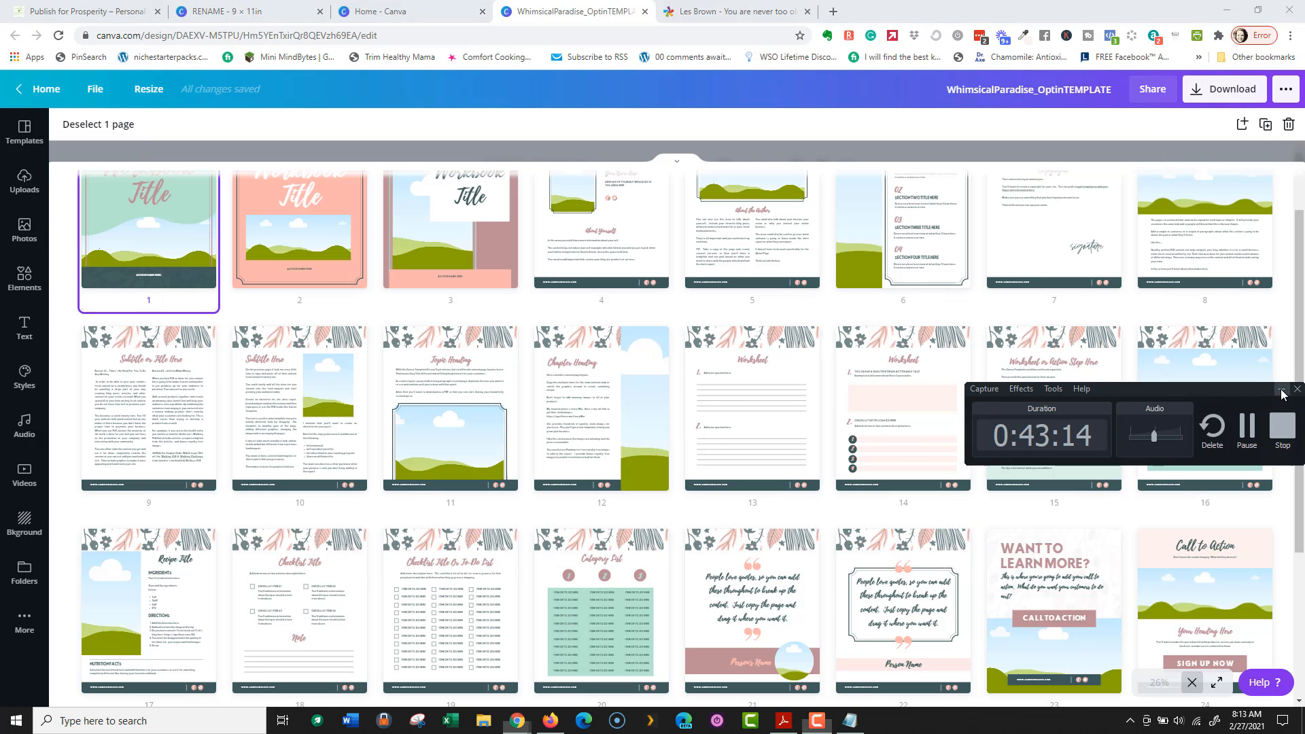
pyautogui.click(1282, 389)
# Step: Return to the RENAME planner and review its full page sequence, including the call-to-action and Thank You pages
pyautogui.click(354, 7)
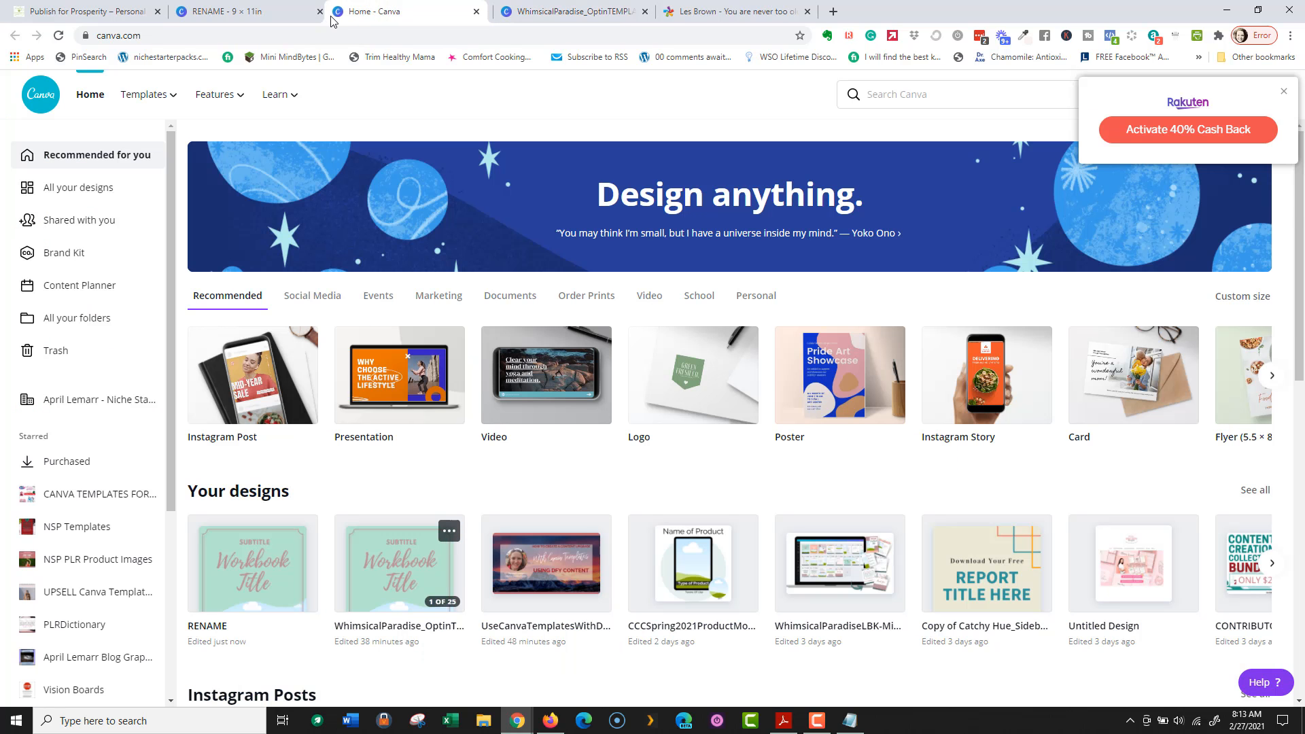
pyautogui.click(245, 11)
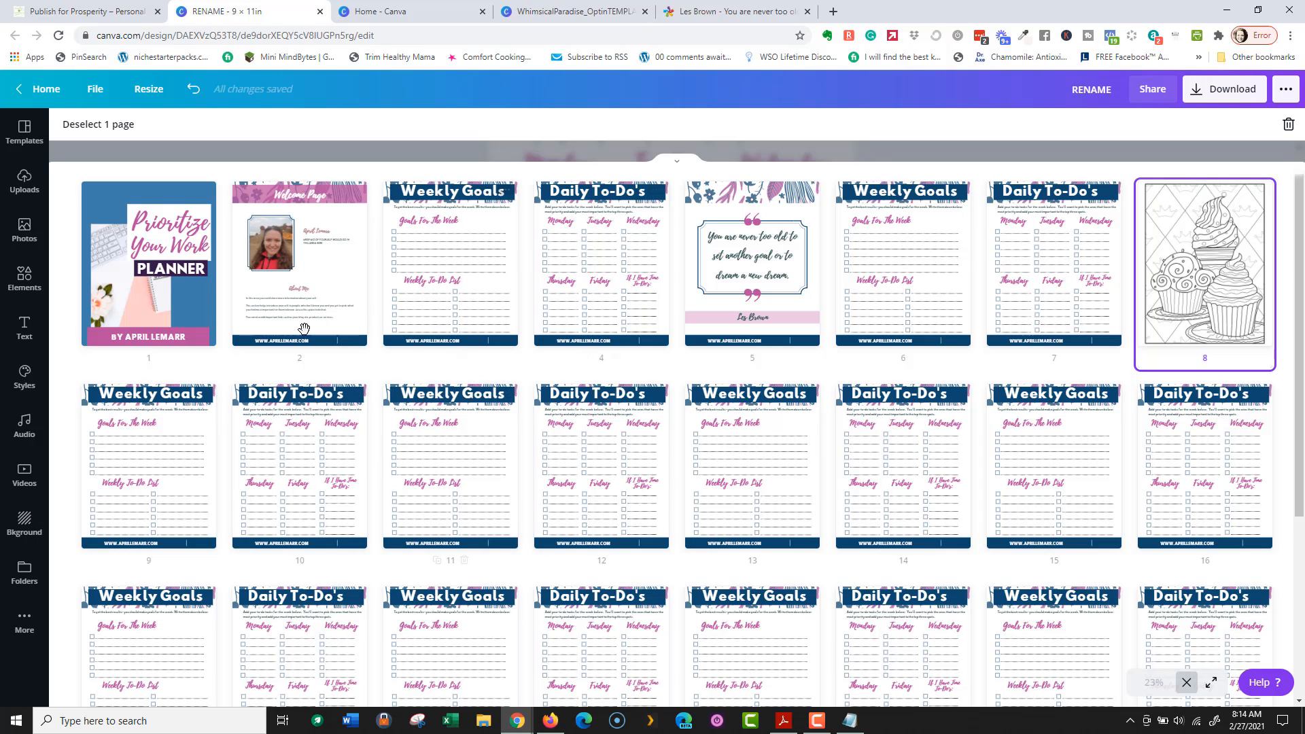
pyautogui.scroll(-1, 711, 440)
pyautogui.scroll(-5, 711, 441)
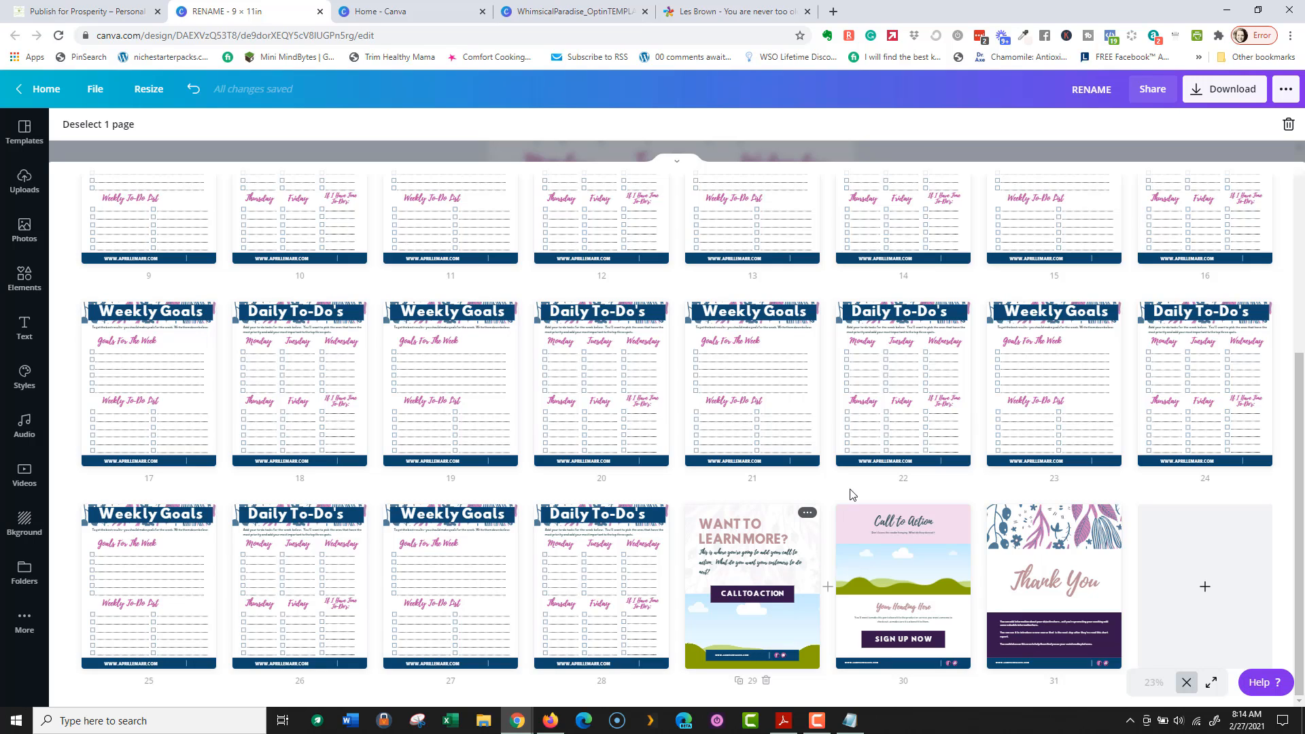
pyautogui.scroll(4, 865, 427)
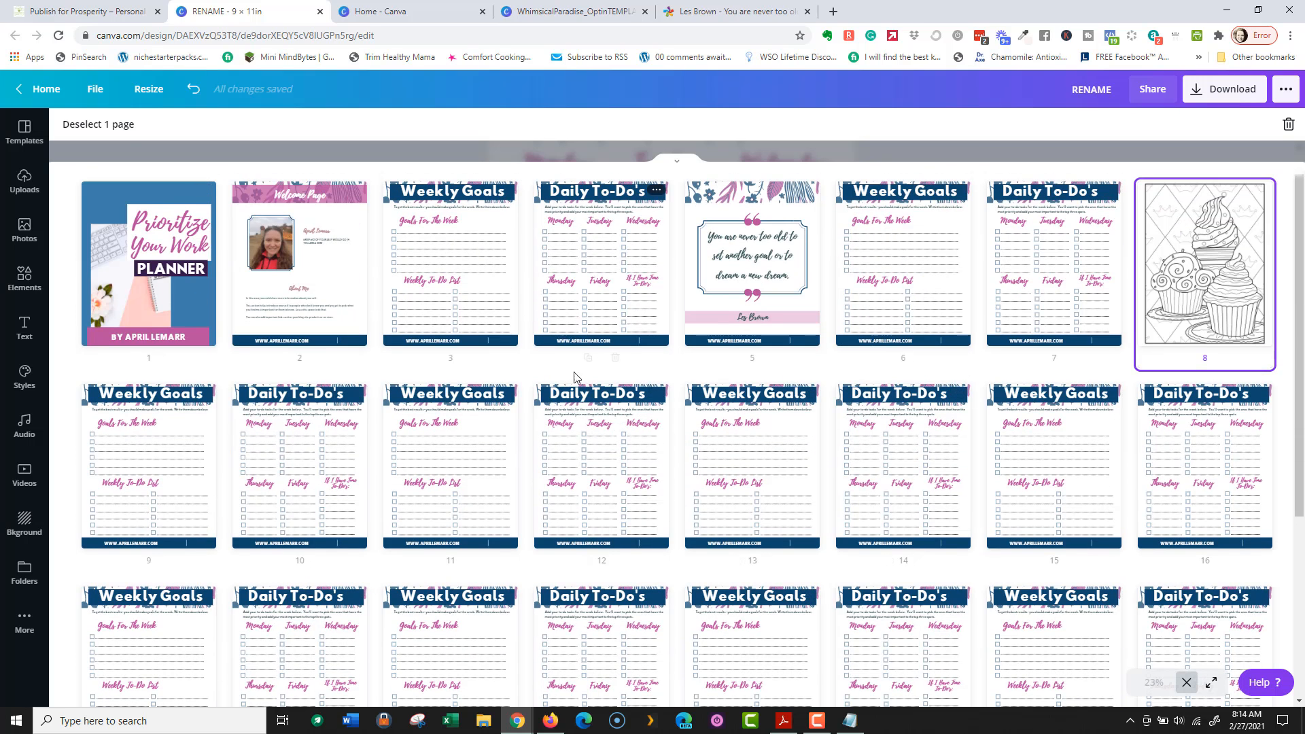
# Step: Switch to the content upgrade presentation open in Adobe Reader Touch
pyautogui.hotkey('alt', 'Tab')
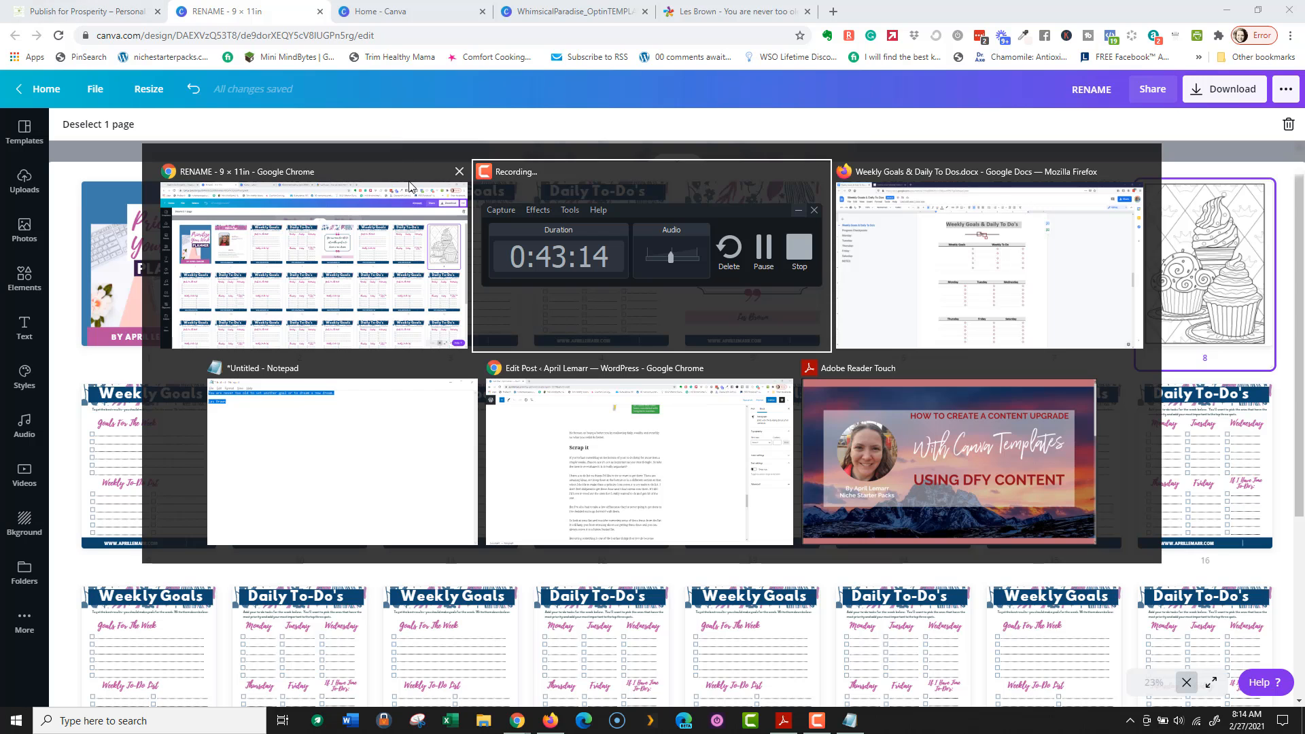
pyautogui.hotkey('alt', 'Tab')
pyautogui.hotkey('alt', 'Tab')
pyautogui.hotkey('alt', 'Tab')
pyautogui.hotkey('alt', 'Tab')
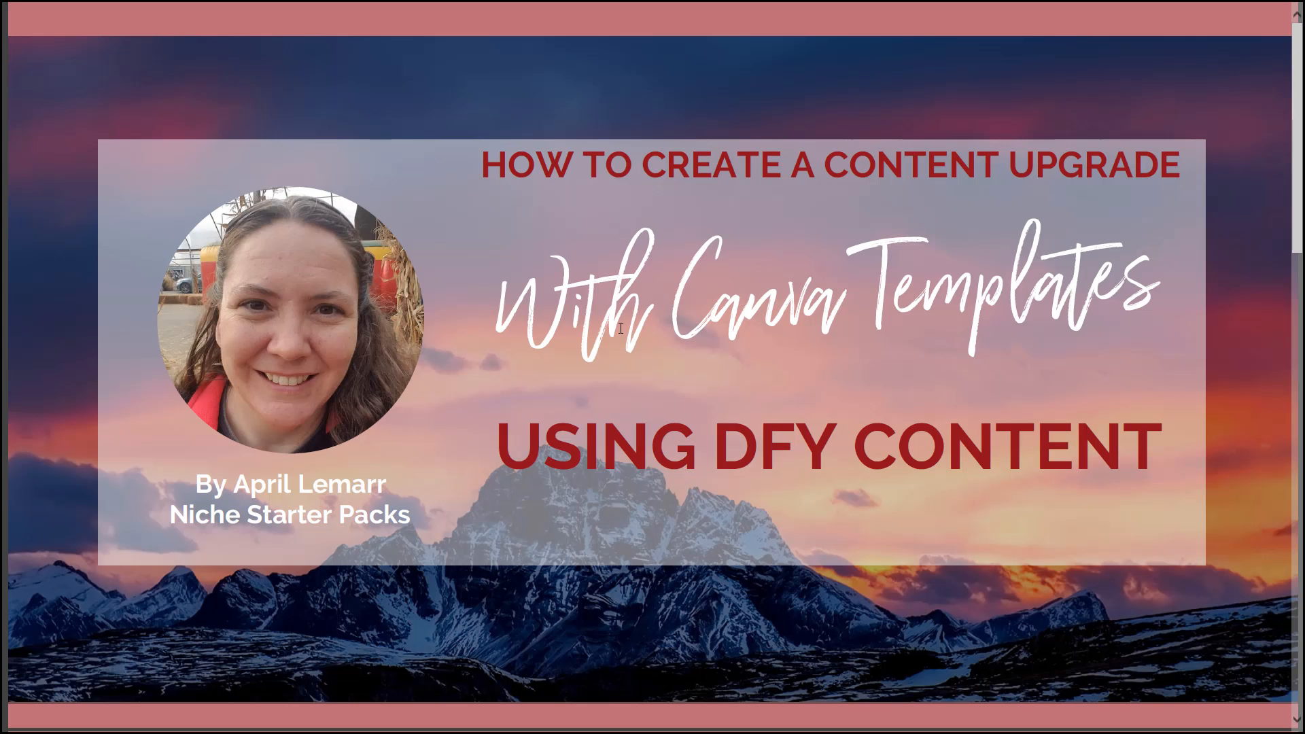